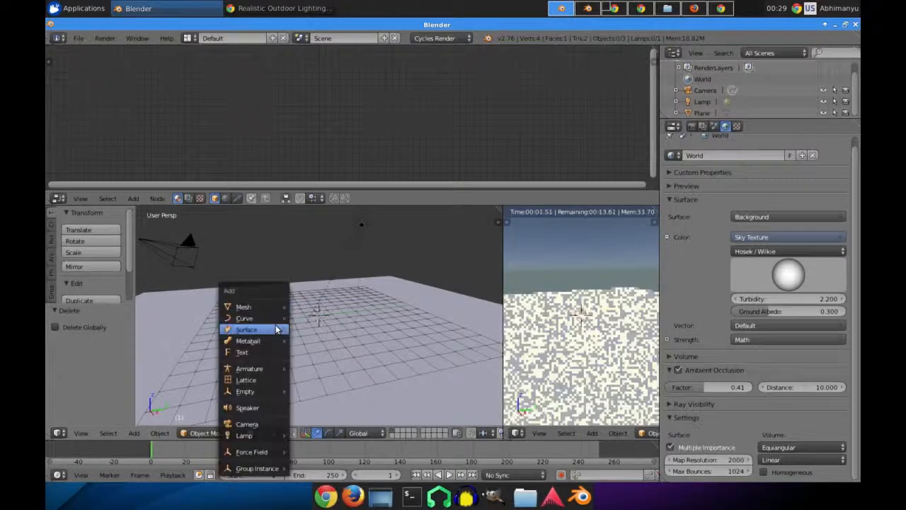
Step: Add a UV sphere at the centre of the ground plane and give it smooth shading
{"action": "mouse_move", "coordinate": [241, 306]}
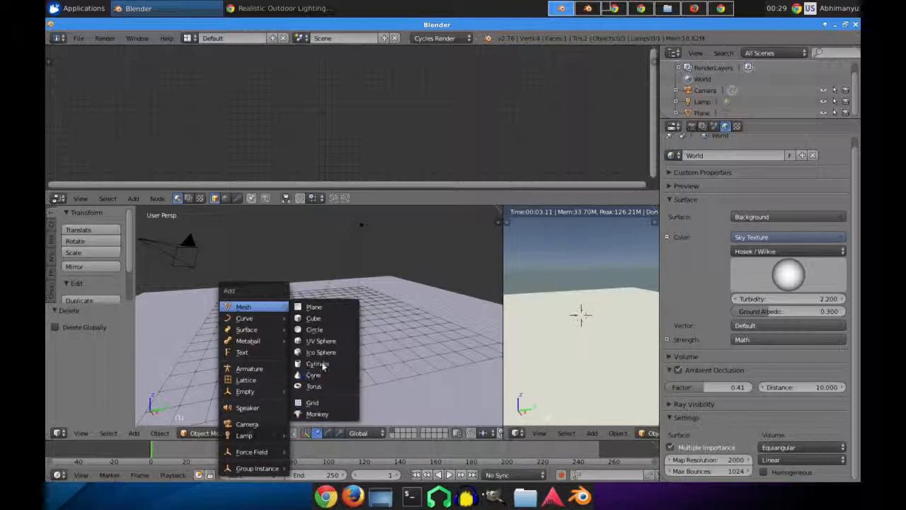
{"action": "left_click", "coordinate": [323, 341]}
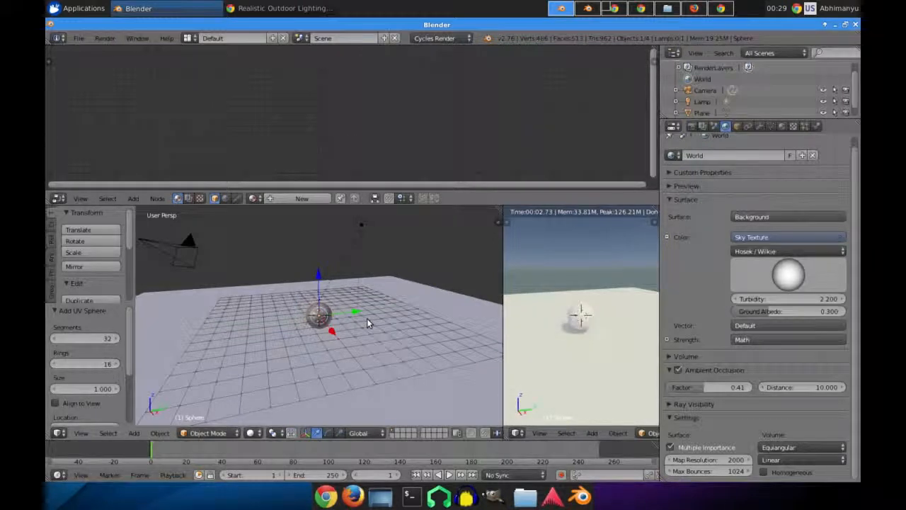
{"action": "scroll", "coordinate": [364, 319], "scroll_direction": "up", "scroll_amount": 5}
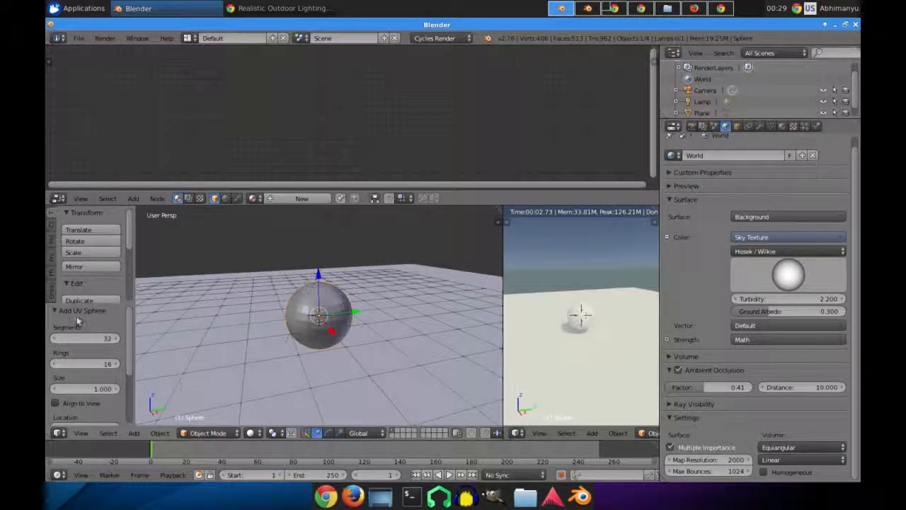
{"action": "scroll", "coordinate": [80, 283], "scroll_direction": "down", "scroll_amount": 5}
{"action": "left_click", "coordinate": [82, 264]}
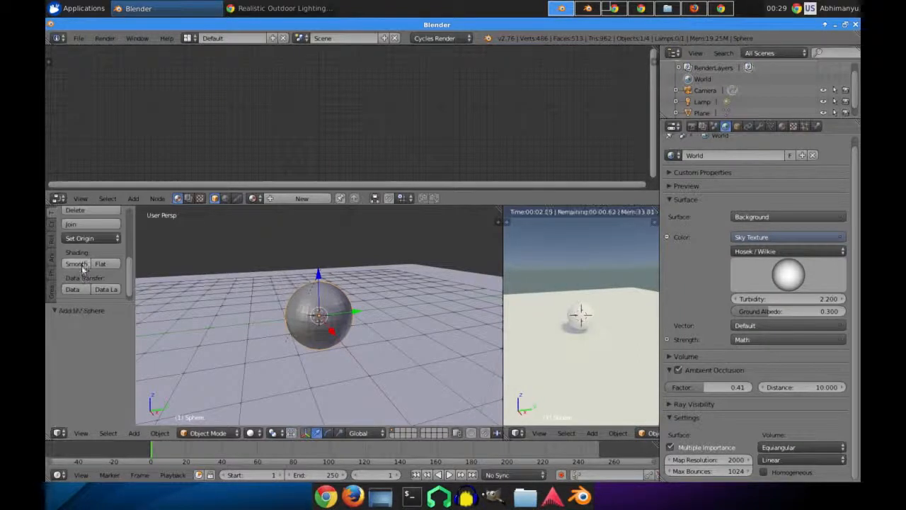
Step: Add a Subdivision Surface modifier to the sphere with 2 view subdivisions and Optimal Display enabled
{"action": "left_click", "coordinate": [759, 126]}
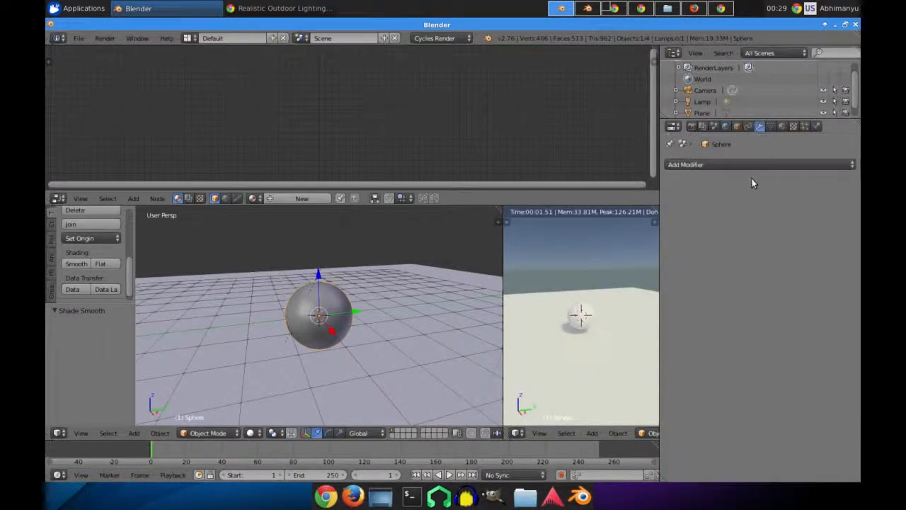
{"action": "left_click", "coordinate": [752, 165]}
{"action": "left_click", "coordinate": [640, 348]}
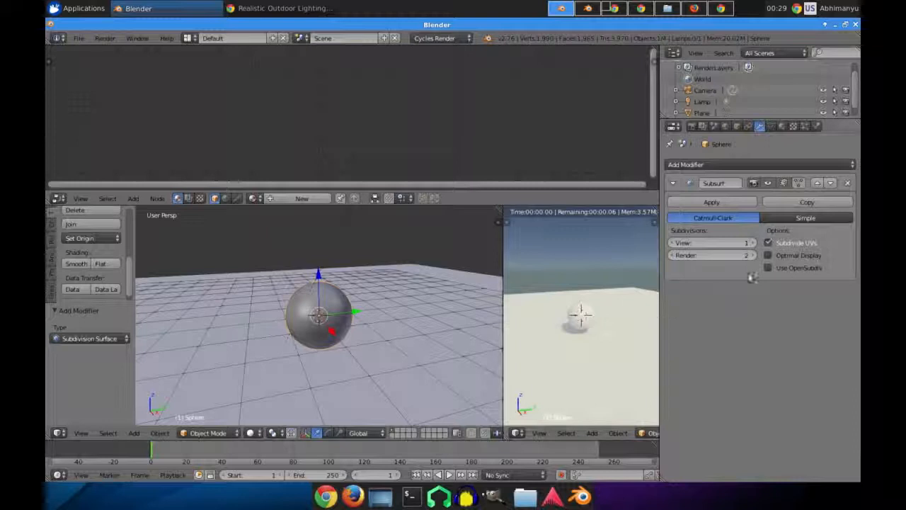
{"action": "left_click", "coordinate": [753, 242]}
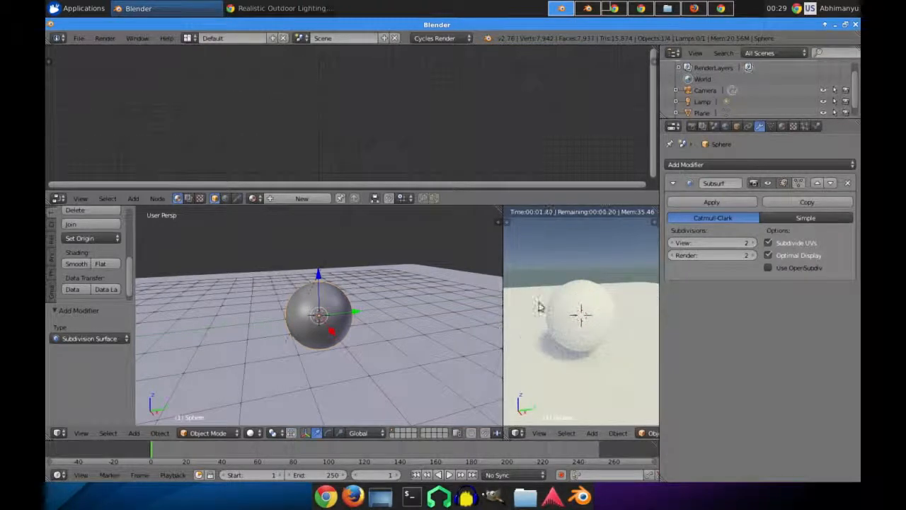
Step: Rename the ground plane's material to Ground
{"action": "right_click", "coordinate": [436, 312]}
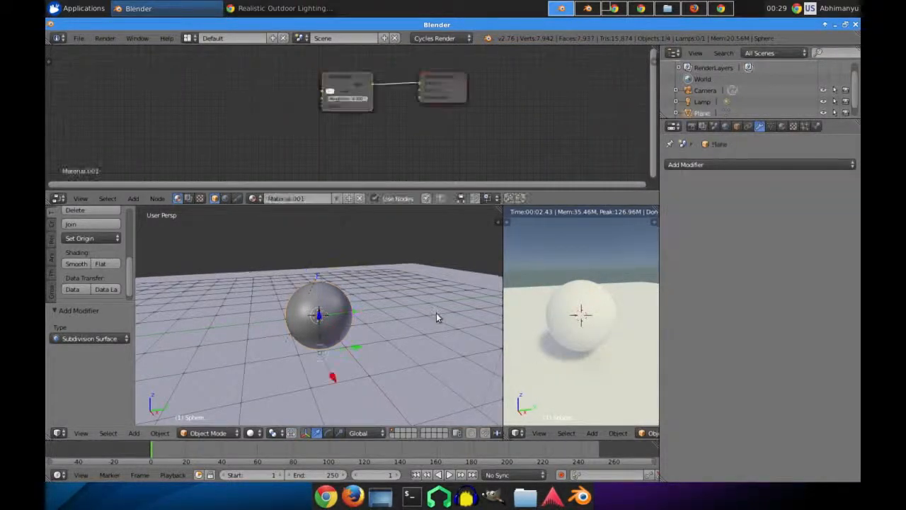
{"action": "left_click", "coordinate": [782, 126]}
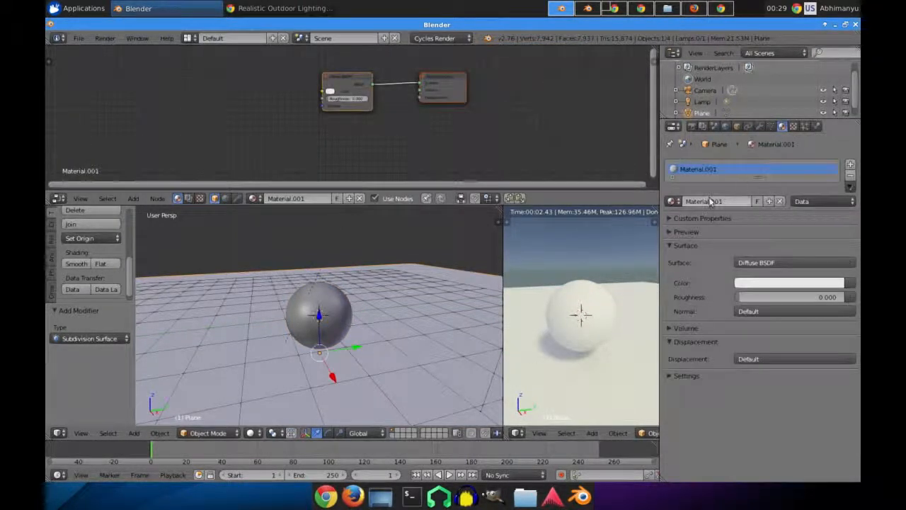
{"action": "left_click", "coordinate": [712, 201]}
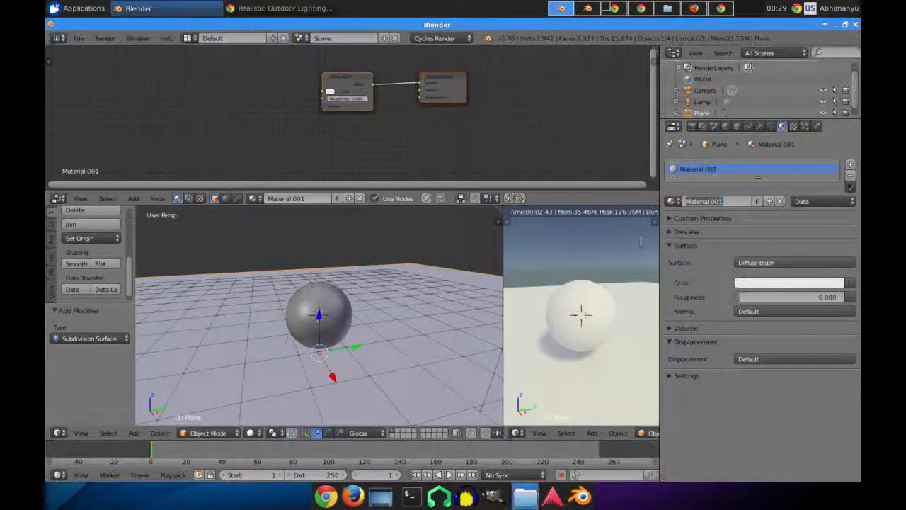
{"action": "type", "text": "Gro"}
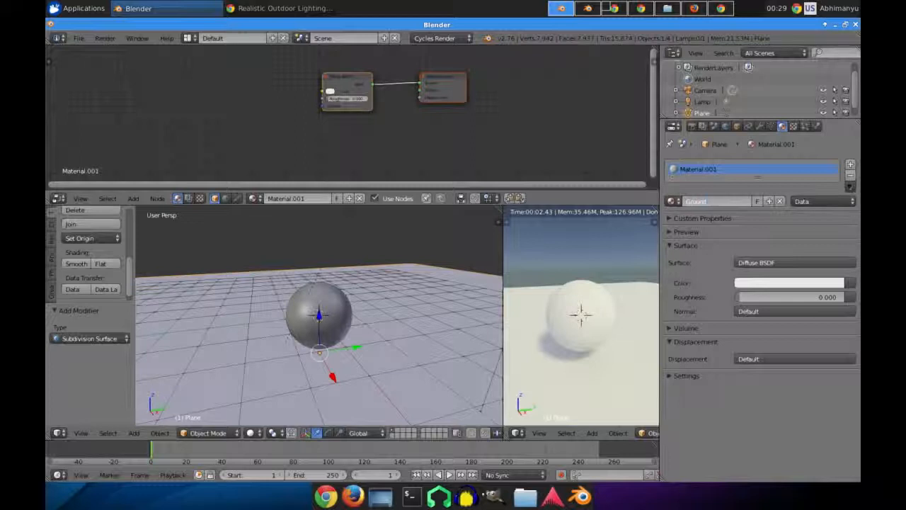
{"action": "type", "text": "und"}
{"action": "key", "text": "Return"}
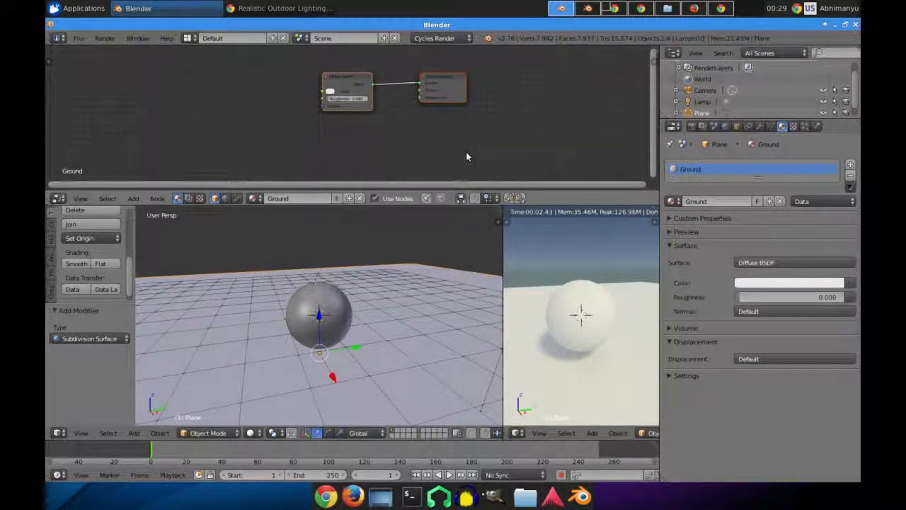
Step: Space out the Ground material's nodes and insert a Mix Shader between the Diffuse BSDF and the Material Output
{"action": "left_click_drag", "start_coordinate": [345, 87], "coordinate": [302, 87]}
{"action": "middle_click_drag", "start_coordinate": [322, 129], "coordinate": [387, 140]}
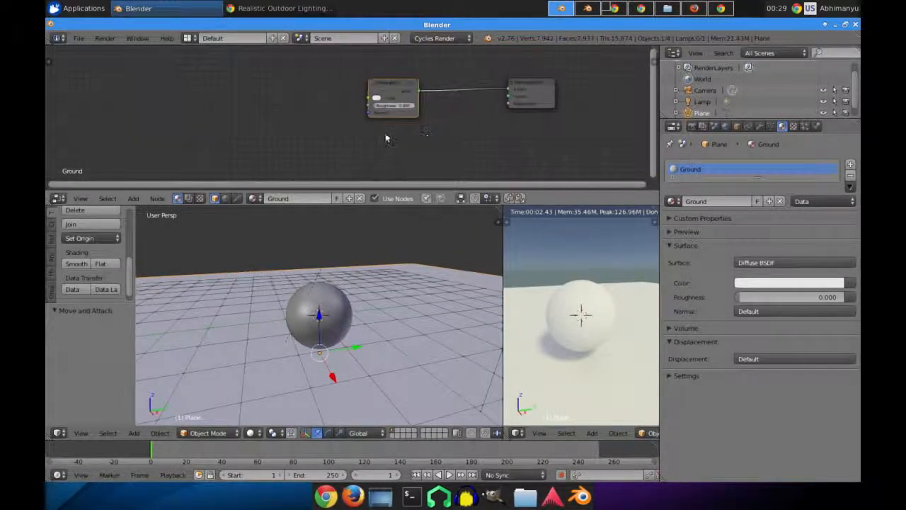
{"action": "scroll", "coordinate": [381, 133], "scroll_direction": "up", "scroll_amount": 3}
{"action": "left_click_drag", "start_coordinate": [402, 82], "coordinate": [371, 79]}
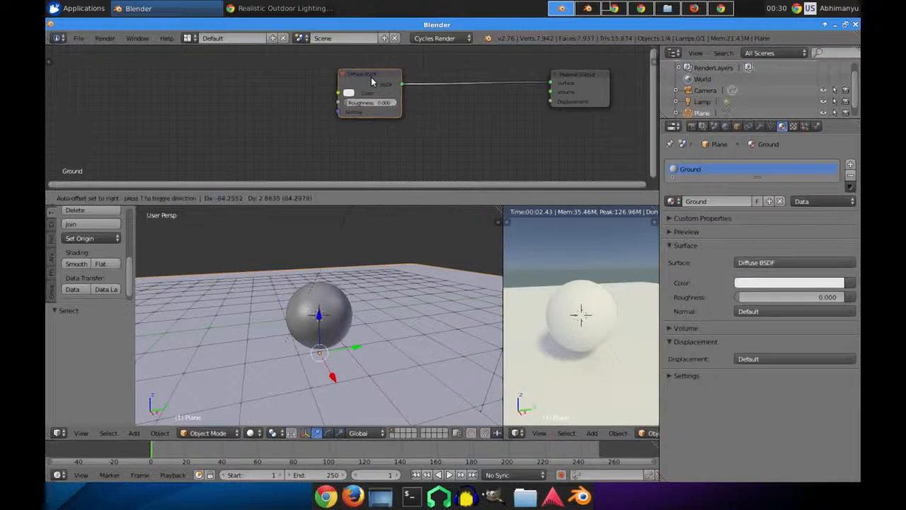
{"action": "middle_click_drag", "start_coordinate": [347, 148], "coordinate": [340, 136]}
{"action": "key", "text": "shift+a"}
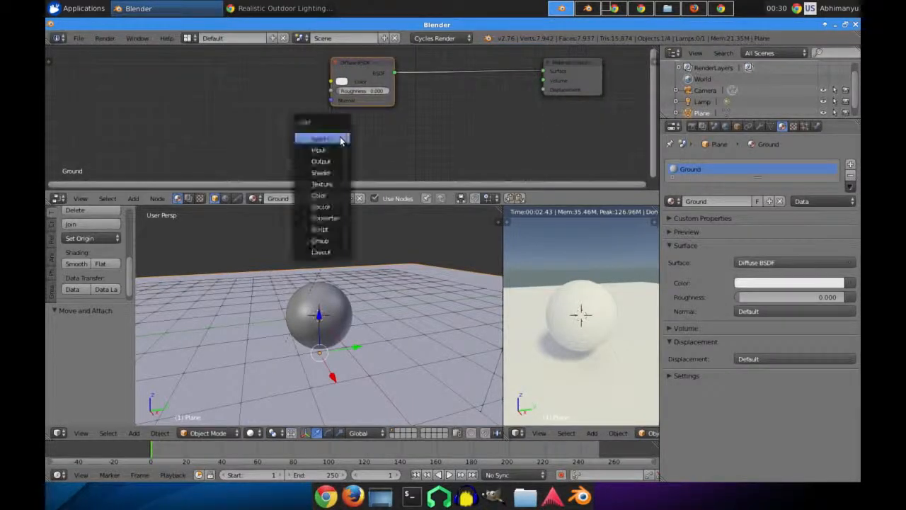
{"action": "mouse_move", "coordinate": [327, 174]}
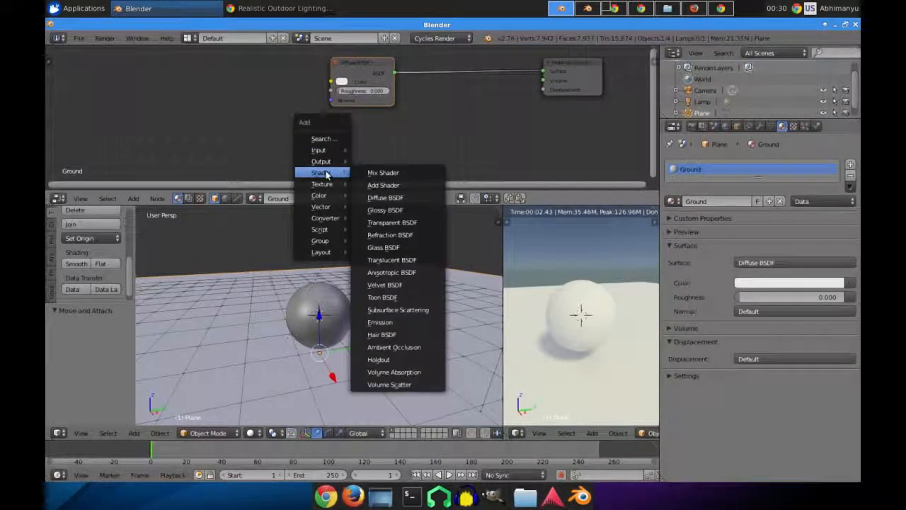
{"action": "left_click", "coordinate": [383, 173]}
{"action": "left_click", "coordinate": [473, 84]}
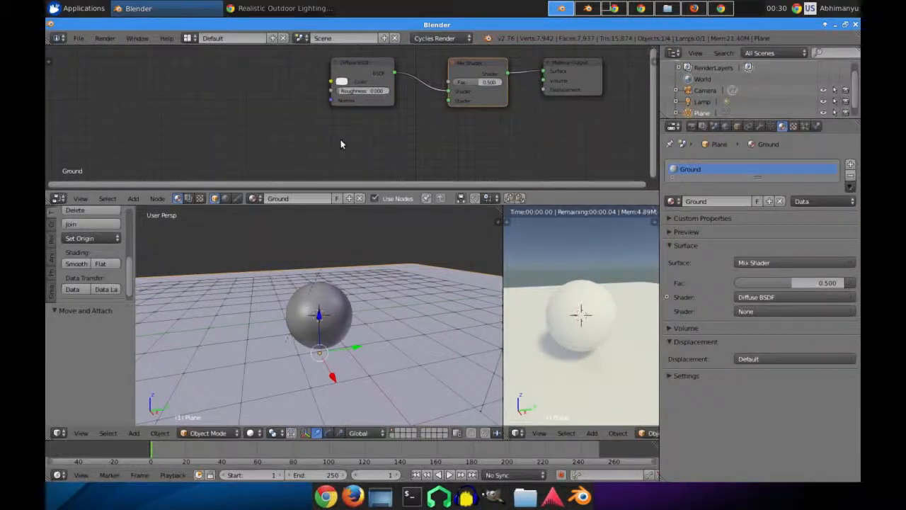
Step: Add a Glossy BSDF below the Diffuse BSDF and link it to the Mix Shader's second shader input
{"action": "key", "text": "shift+a"}
{"action": "mouse_move", "coordinate": [341, 141]}
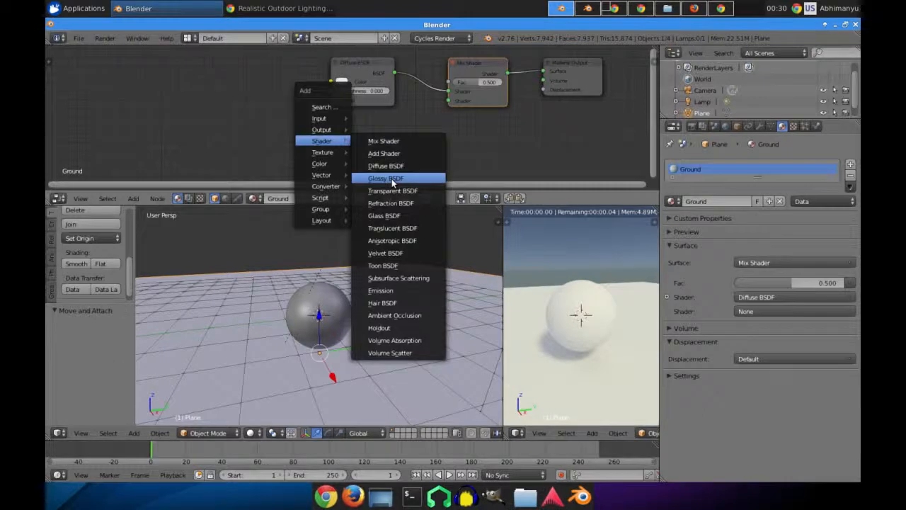
{"action": "left_click", "coordinate": [388, 178]}
{"action": "left_click", "coordinate": [318, 136]}
{"action": "left_click_drag", "start_coordinate": [388, 151], "coordinate": [448, 101]}
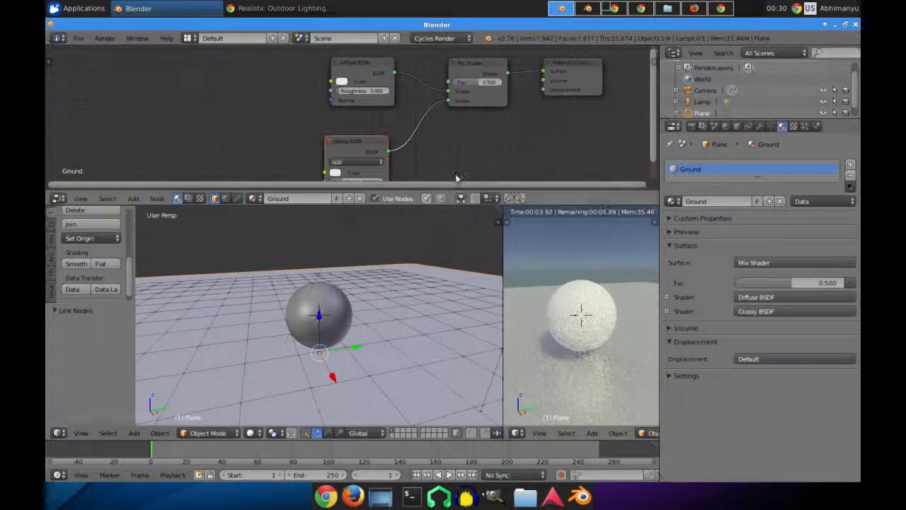
{"action": "mouse_move", "coordinate": [578, 322]}
{"action": "middle_mouse_down"}
{"action": "mouse_move", "coordinate": [589, 334]}
{"action": "mouse_move", "coordinate": [602, 328]}
{"action": "mouse_move", "coordinate": [592, 325]}
{"action": "middle_mouse_up"}
Step: Add a Noise Texture node well ahead of the Diffuse BSDF in the Ground material
{"action": "middle_click_drag", "start_coordinate": [277, 106], "coordinate": [288, 102]}
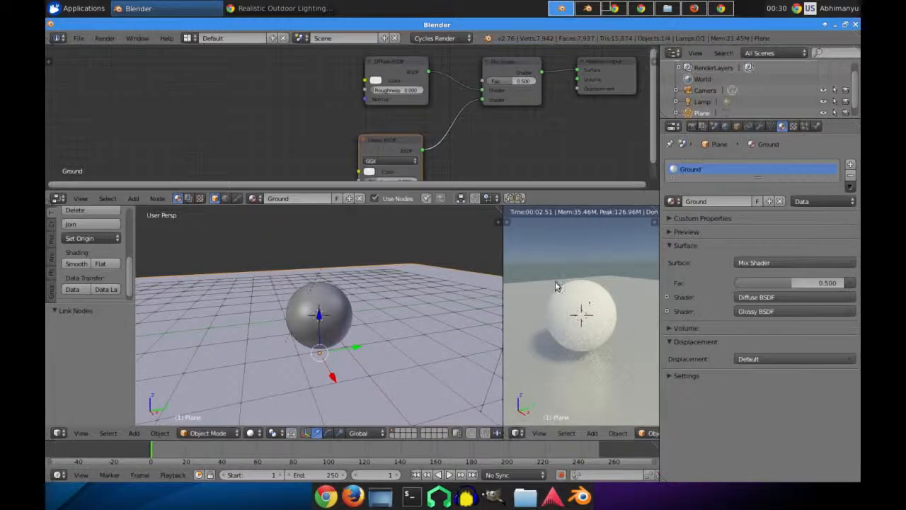
{"action": "middle_click_drag", "start_coordinate": [247, 89], "coordinate": [279, 117]}
{"action": "key", "text": "shift+a"}
{"action": "mouse_move", "coordinate": [240, 112]}
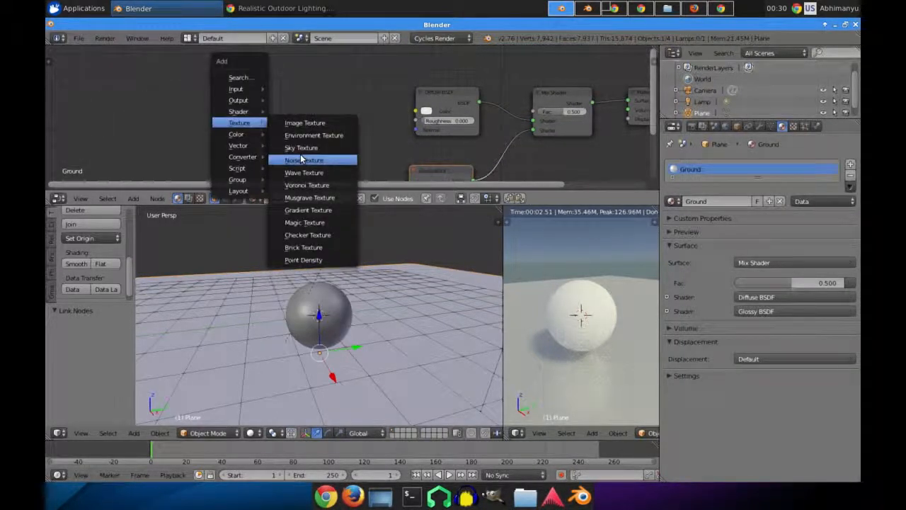
{"action": "left_click", "coordinate": [301, 160]}
{"action": "left_click", "coordinate": [180, 91]}
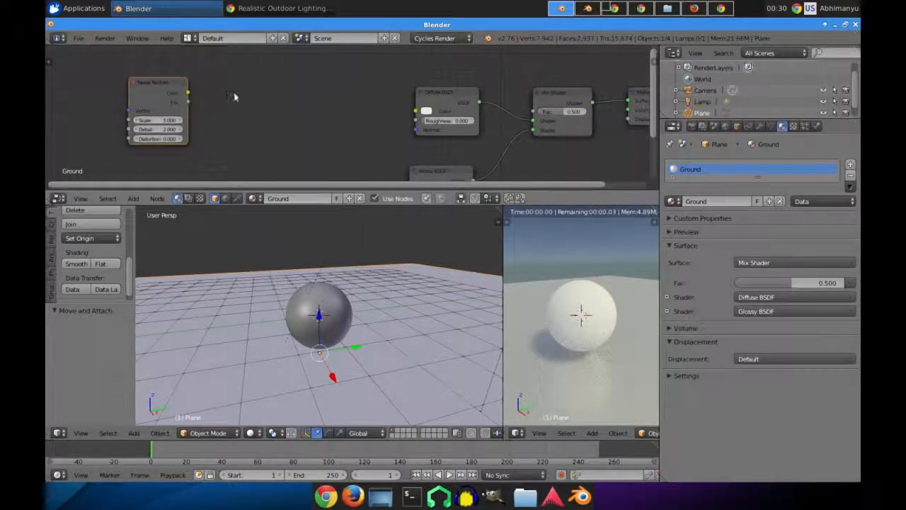
Step: Add a ColorRamp node, feed its Fac from the Noise Texture's Color, and link its Color to the Diffuse BSDF's Color
{"action": "key", "text": "shift+a"}
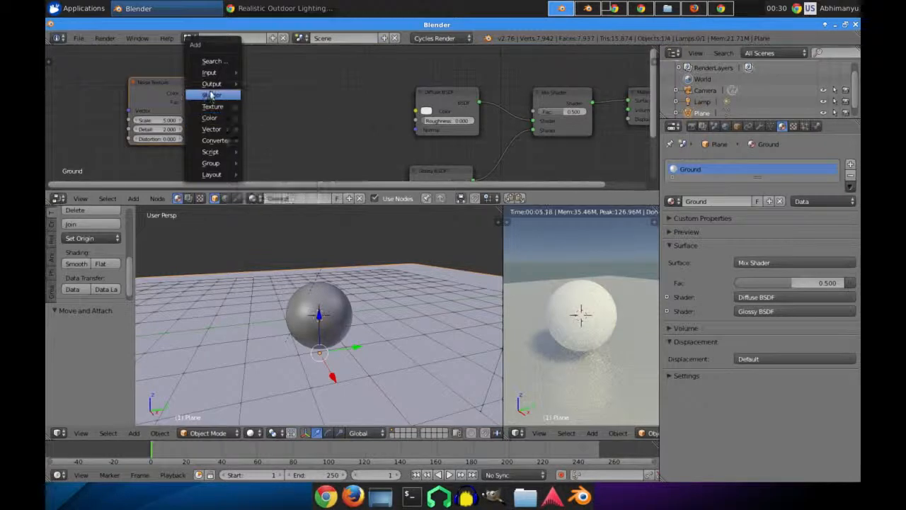
{"action": "mouse_move", "coordinate": [216, 140]}
{"action": "left_click", "coordinate": [262, 152]}
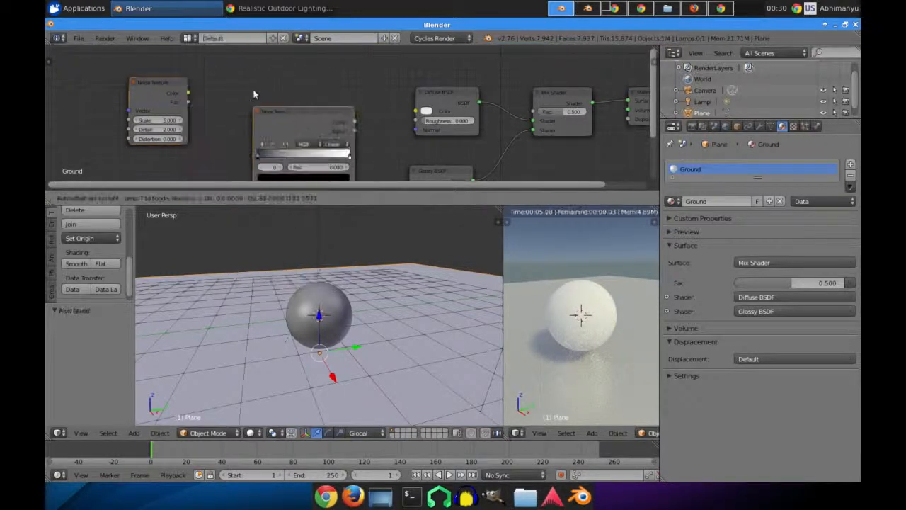
{"action": "left_click", "coordinate": [242, 78]}
{"action": "left_click_drag", "start_coordinate": [189, 93], "coordinate": [243, 156]}
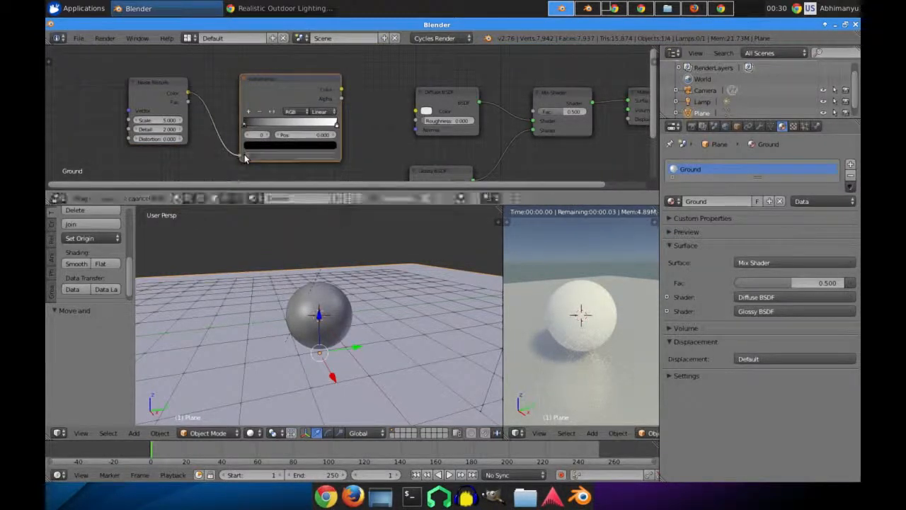
{"action": "left_click_drag", "start_coordinate": [342, 91], "coordinate": [415, 111]}
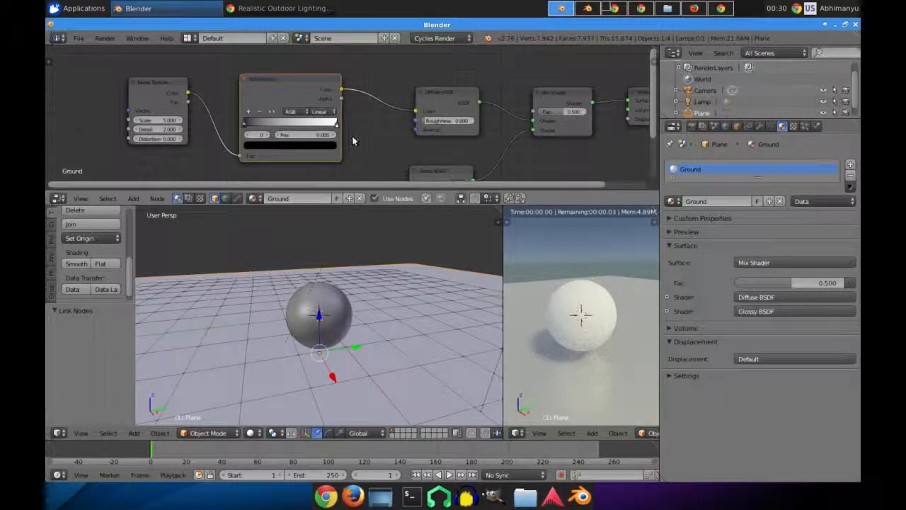
{"action": "middle_click_drag", "start_coordinate": [367, 136], "coordinate": [385, 117]}
{"action": "middle_click_drag", "start_coordinate": [269, 131], "coordinate": [331, 135]}
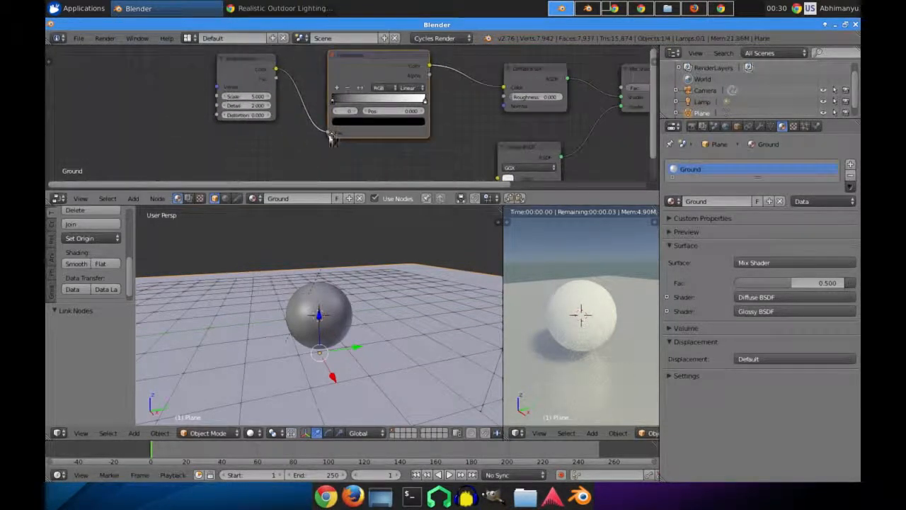
{"action": "middle_click_drag", "start_coordinate": [186, 87], "coordinate": [240, 105]}
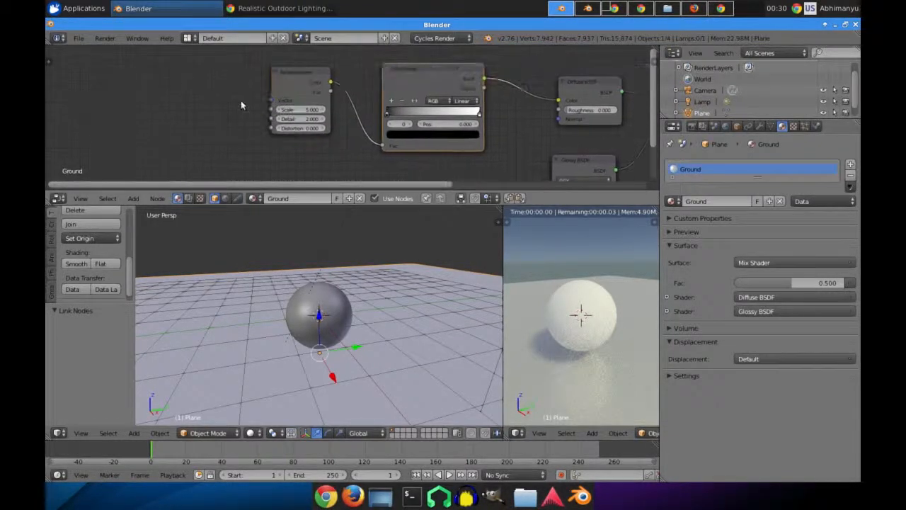
{"action": "left_click", "coordinate": [316, 111]}
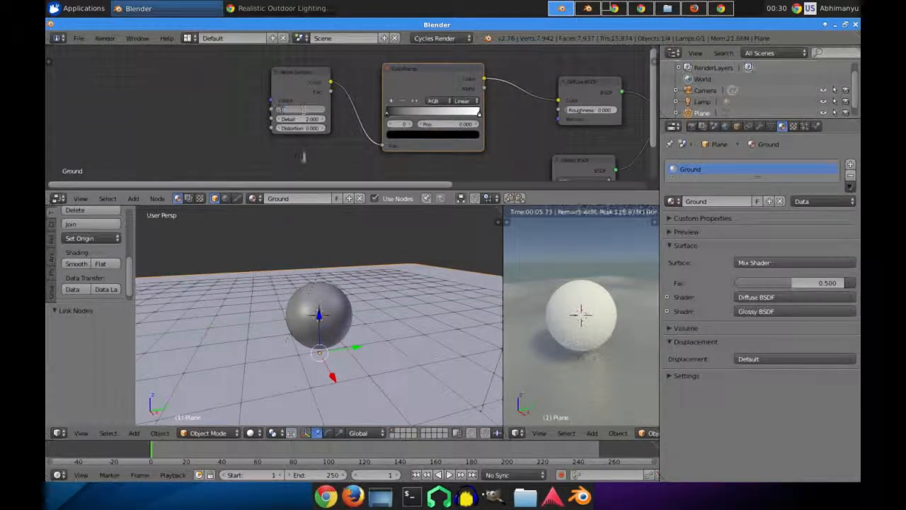
{"action": "left_click", "coordinate": [288, 161]}
Step: Add a Texture Coordinate node ahead of the Noise Texture and link its Generated output to the texture's Vector input
{"action": "middle_click_drag", "start_coordinate": [154, 146], "coordinate": [233, 132]}
{"action": "key", "text": "shift+a"}
{"action": "mouse_move", "coordinate": [171, 73]}
{"action": "left_click", "coordinate": [213, 73]}
{"action": "left_click", "coordinate": [231, 91]}
{"action": "left_click_drag", "start_coordinate": [232, 104], "coordinate": [350, 87]}
{"action": "left_click_drag", "start_coordinate": [234, 88], "coordinate": [338, 89]}
{"action": "left_click_drag", "start_coordinate": [205, 81], "coordinate": [93, 77]}
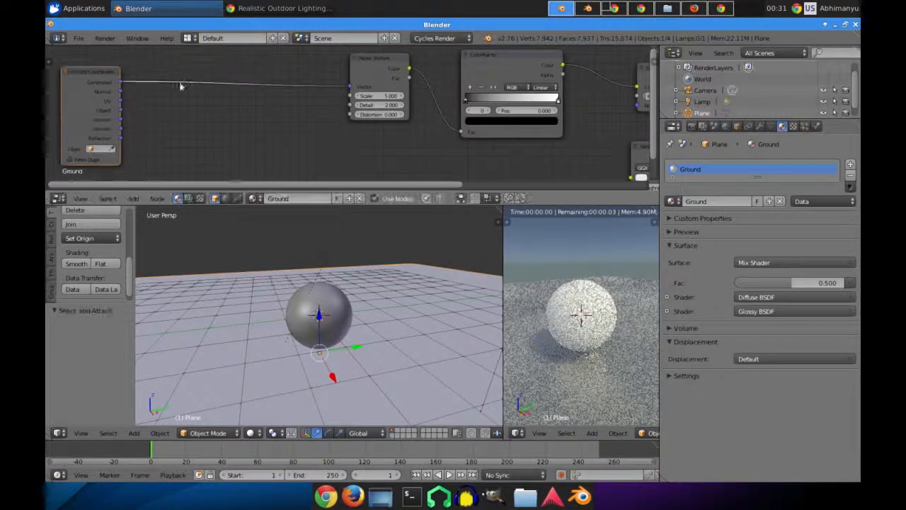
Step: Insert a Mapping node between the Texture Coordinate and Noise Texture nodes
{"action": "key", "text": "shift+a"}
{"action": "mouse_move", "coordinate": [162, 142]}
{"action": "left_click", "coordinate": [216, 141]}
{"action": "left_click", "coordinate": [180, 64]}
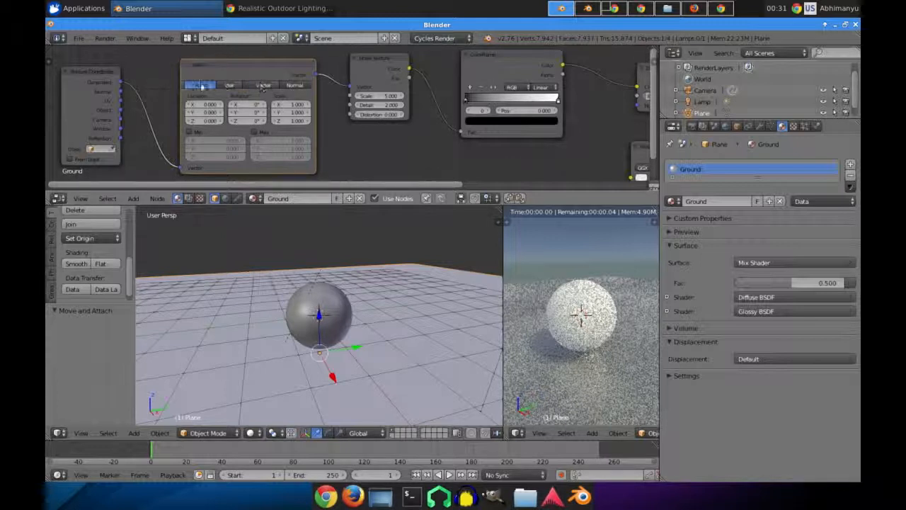
Step: Set the Mapping node's Y scale to 10
{"action": "left_click", "coordinate": [289, 113]}
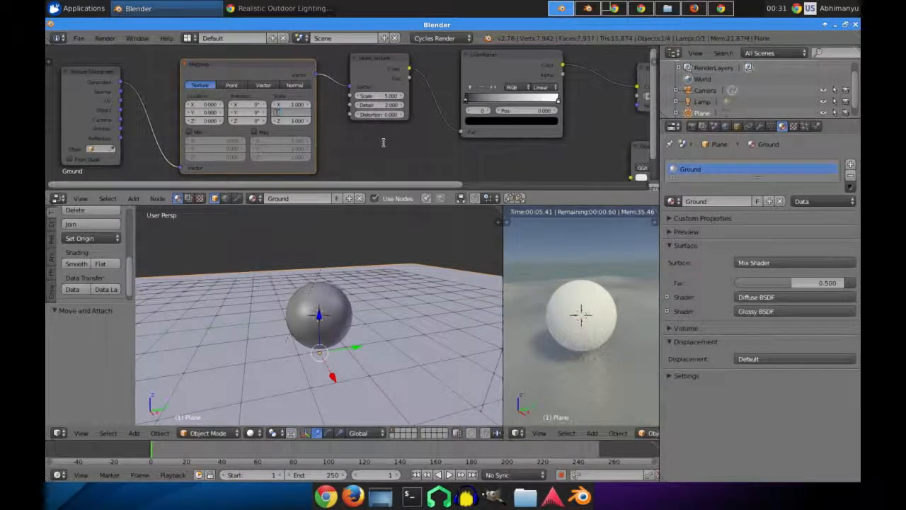
{"action": "type", "text": "10"}
{"action": "key", "text": "Return"}
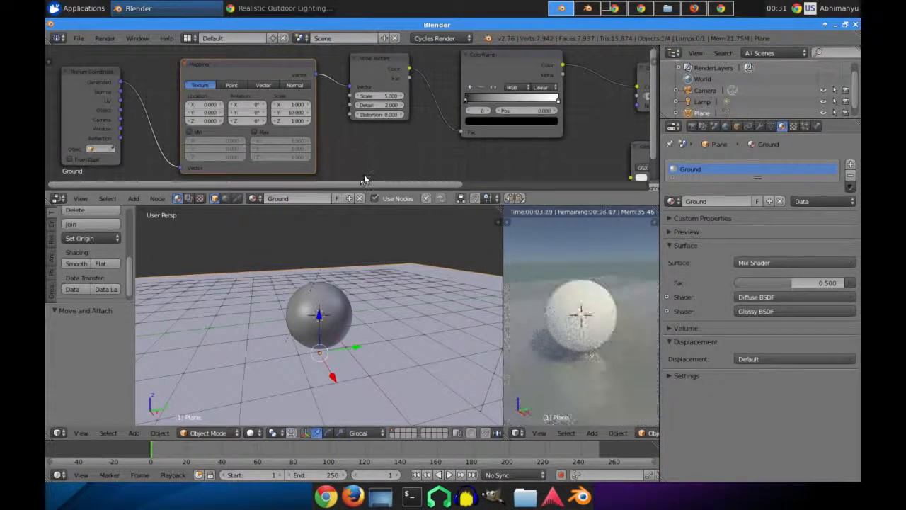
Step: Set the Noise Texture's scale to 10
{"action": "left_click", "coordinate": [379, 109]}
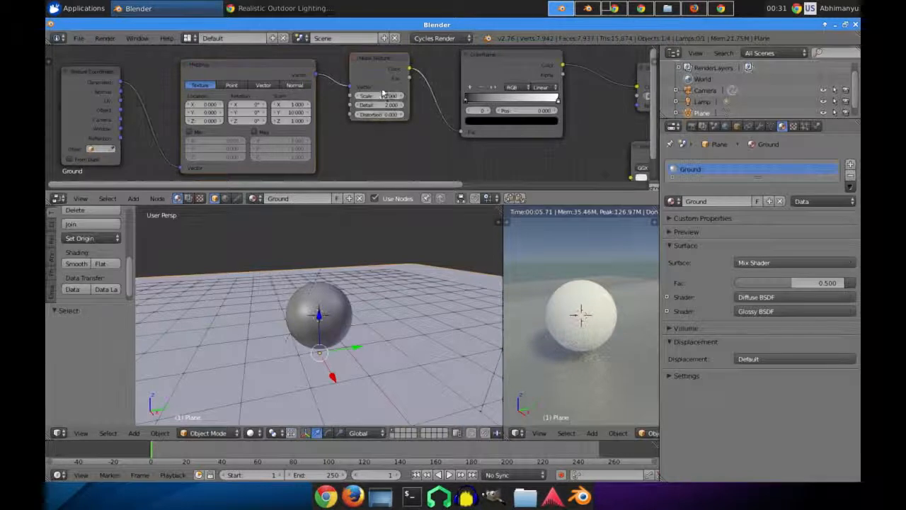
{"action": "type", "text": "10"}
{"action": "key", "text": "Return"}
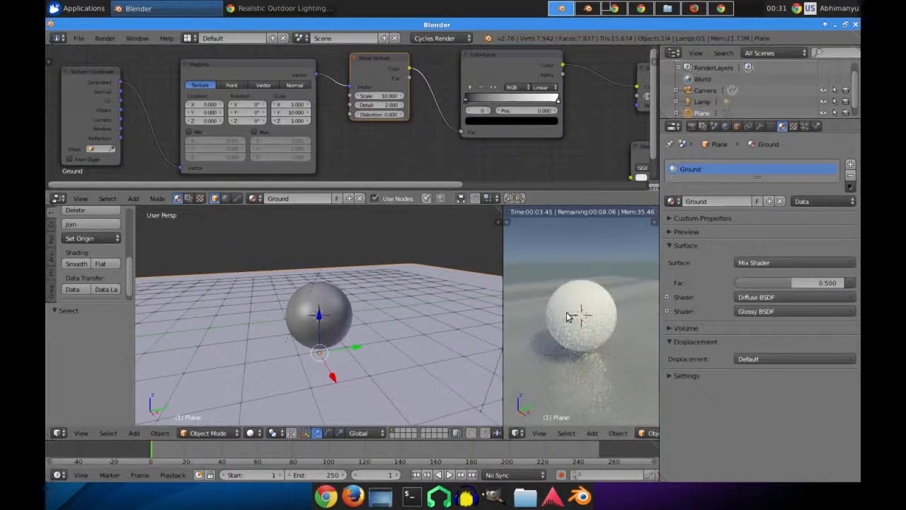
Step: Set the Mapping node's Y scale to 40
{"action": "scroll", "coordinate": [566, 317], "scroll_direction": "down", "scroll_amount": 8}
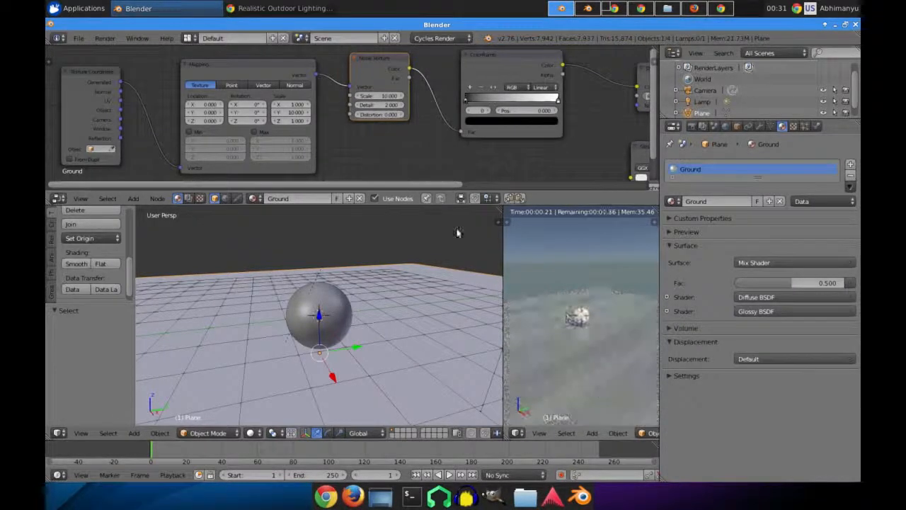
{"action": "left_click", "coordinate": [291, 114]}
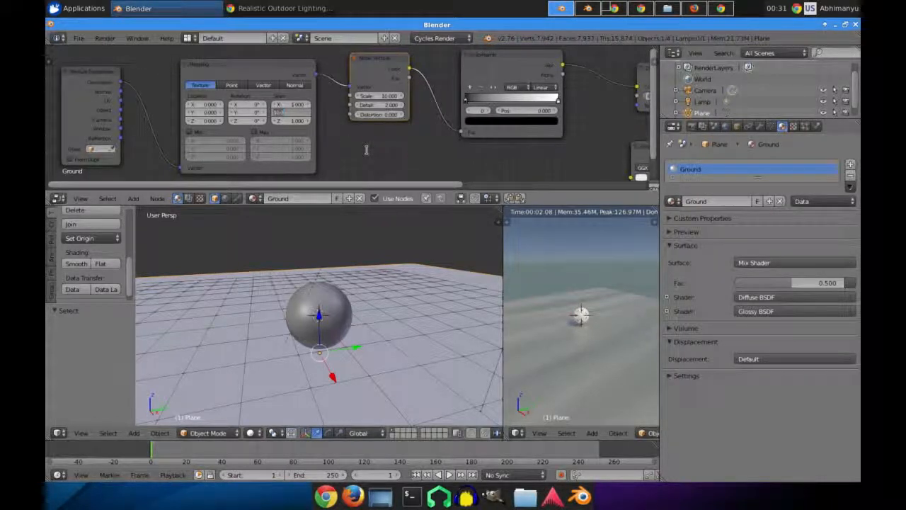
{"action": "type", "text": "40"}
{"action": "key", "text": "Return"}
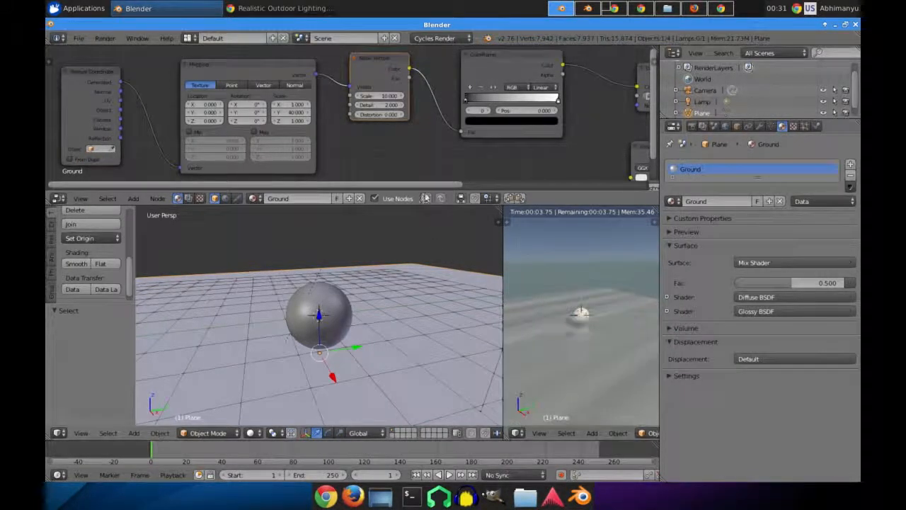
Step: Set the Noise Texture's scale to 50
{"action": "left_click", "coordinate": [386, 97]}
{"action": "type", "text": "50"}
{"action": "key", "text": "Return"}
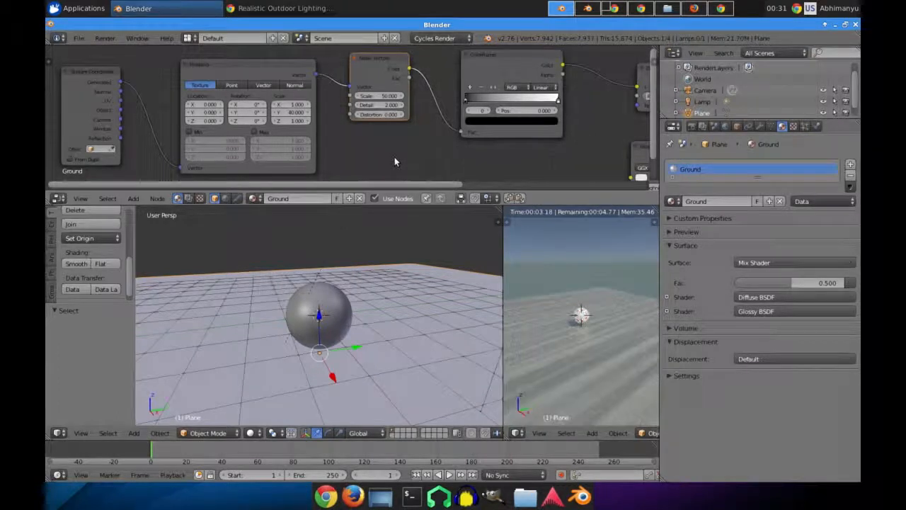
Step: Set the Noise Texture's distortion to 4 and its detail to 7
{"action": "scroll", "coordinate": [603, 336], "scroll_direction": "up", "scroll_amount": 5}
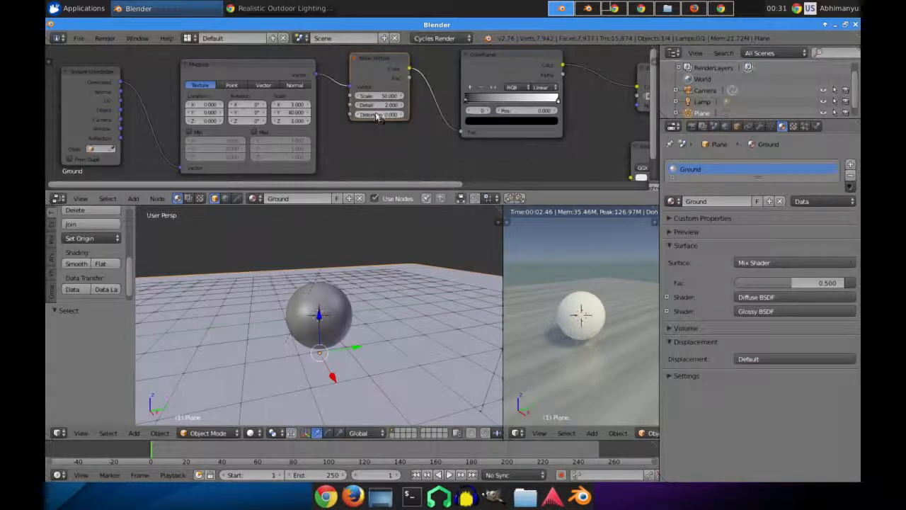
{"action": "type", "text": "1"}
{"action": "key", "text": "Return"}
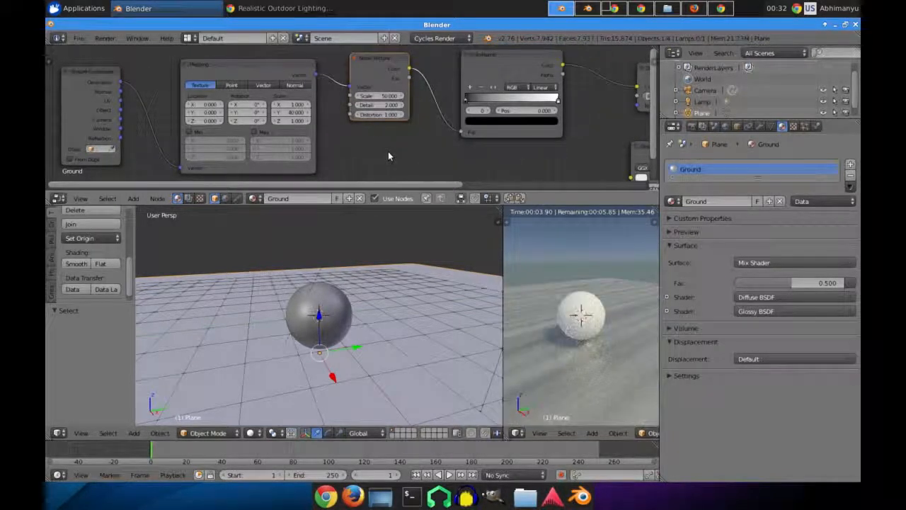
{"action": "left_click", "coordinate": [385, 116]}
{"action": "type", "text": "4"}
{"action": "key", "text": "Return"}
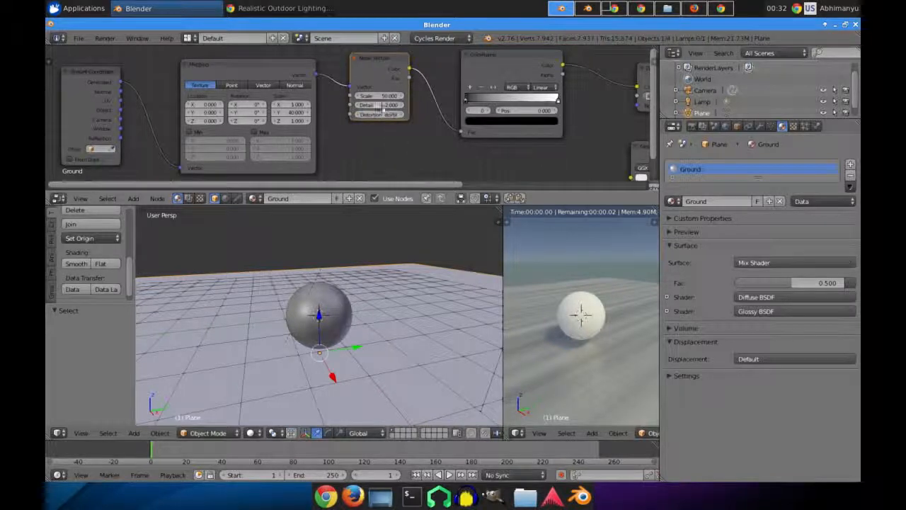
{"action": "type", "text": "7"}
{"action": "key", "text": "Return"}
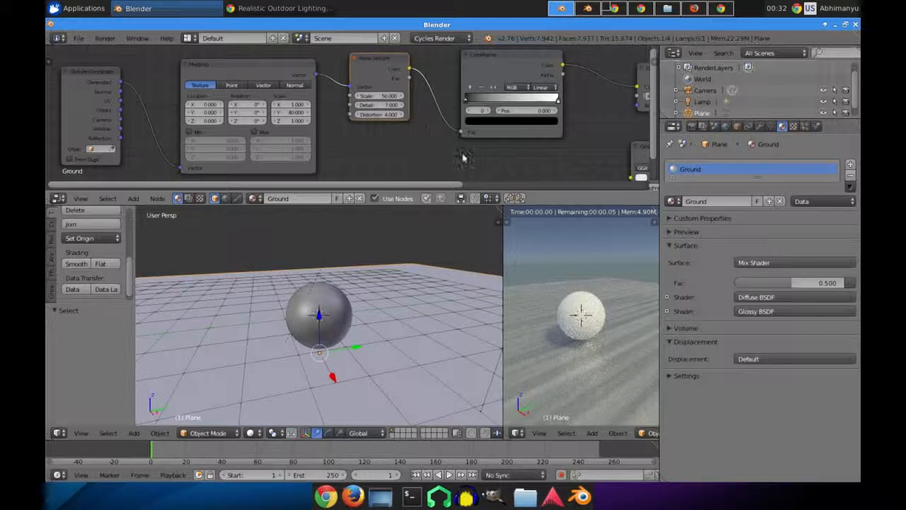
Step: Change the ColorRamp's first stop from black to a very dark brown
{"action": "middle_click_drag", "start_coordinate": [463, 158], "coordinate": [362, 163]}
{"action": "left_click", "coordinate": [391, 140]}
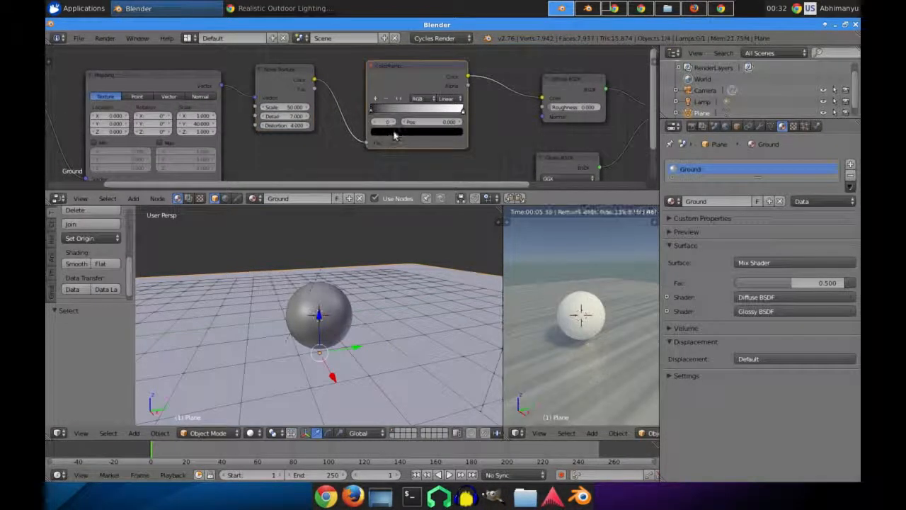
{"action": "left_click", "coordinate": [394, 131]}
{"action": "left_click", "coordinate": [444, 192]}
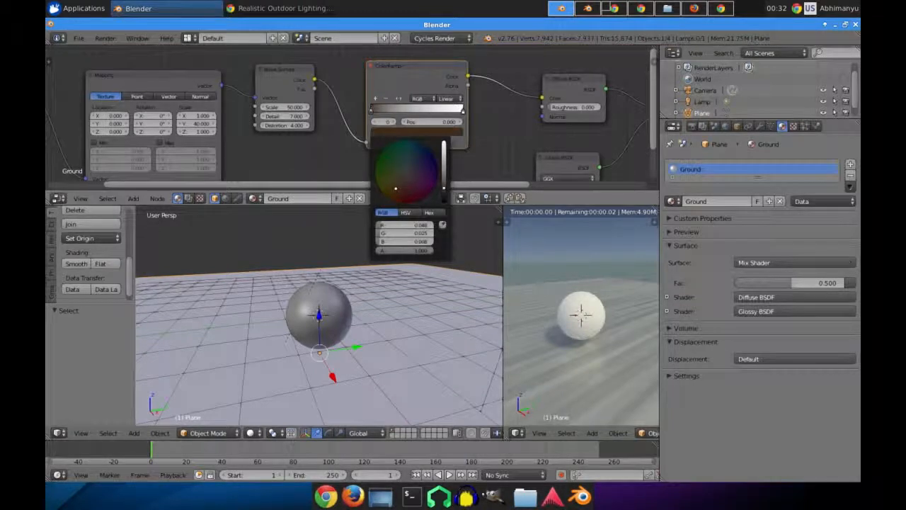
Step: Change the ColorRamp's last stop, at position 1.0, to a medium orange-brown
{"action": "left_click", "coordinate": [463, 109]}
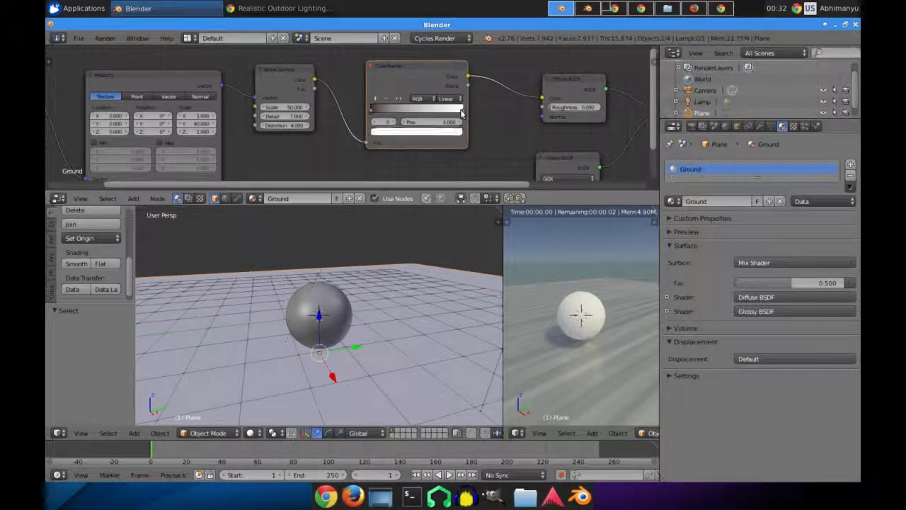
{"action": "left_click", "coordinate": [417, 132]}
{"action": "left_click", "coordinate": [398, 189]}
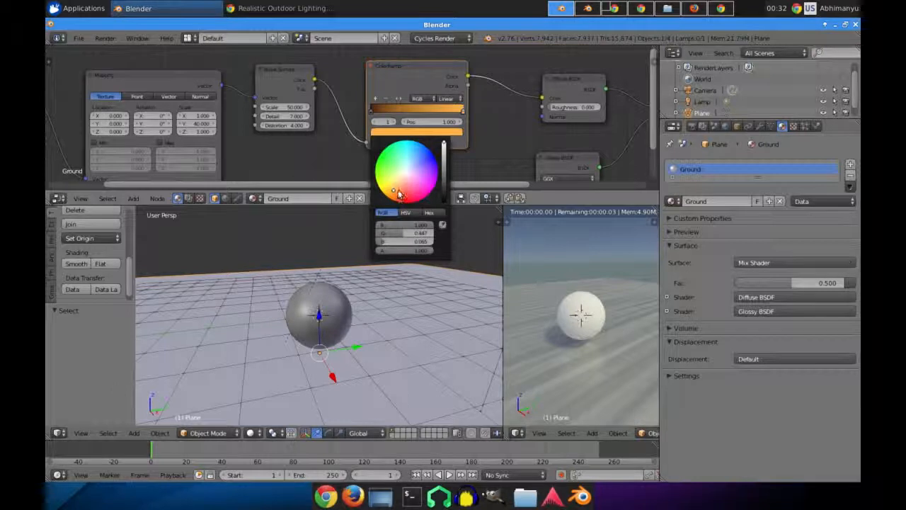
{"action": "left_click", "coordinate": [444, 179]}
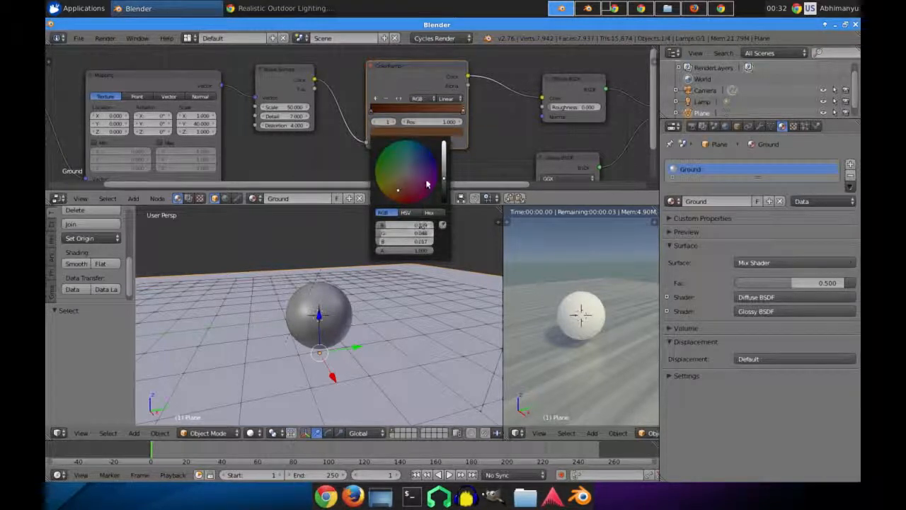
Step: Add a middle stop to the ColorRamp at position 0.5 and color it a bright yellowish brown
{"action": "left_click", "coordinate": [376, 99]}
{"action": "left_click", "coordinate": [404, 132]}
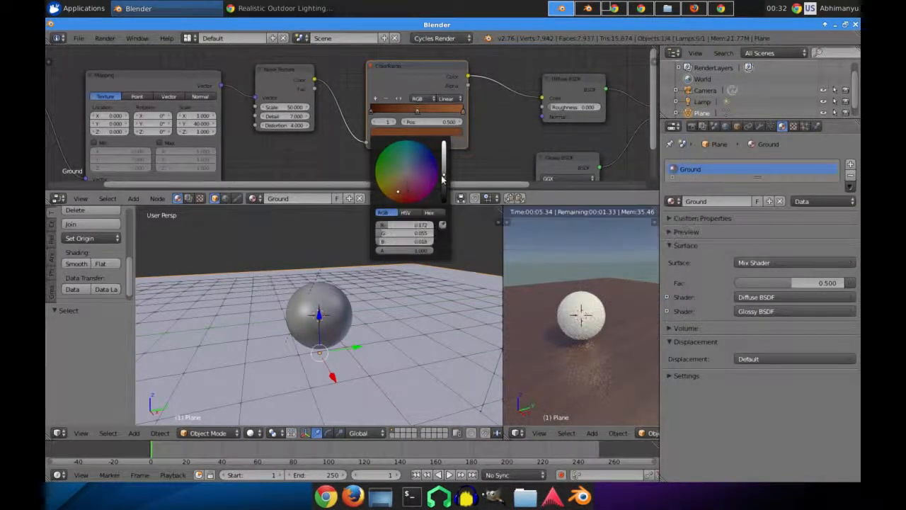
{"action": "left_click_drag", "start_coordinate": [444, 170], "coordinate": [444, 146]}
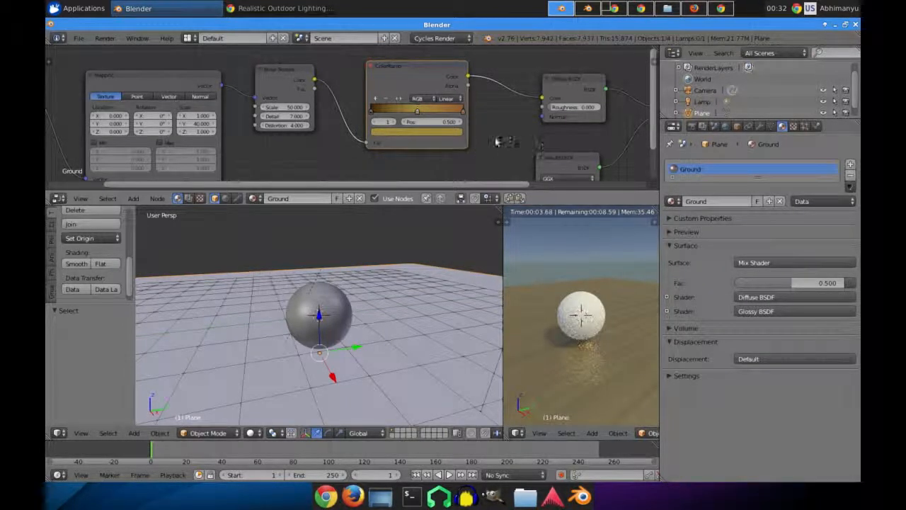
Step: Recolor the ColorRamp's first stop to a lighter reddish brown
{"action": "middle_click_drag", "start_coordinate": [383, 117], "coordinate": [412, 110]}
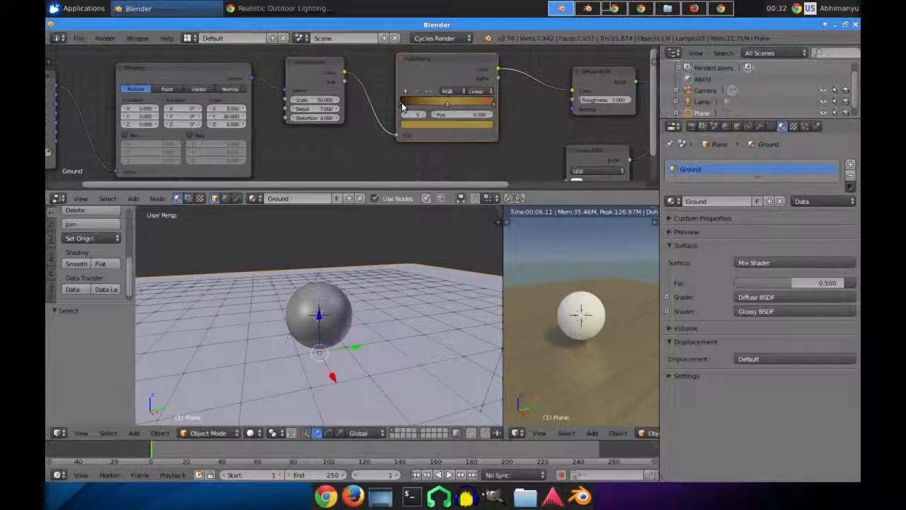
{"action": "left_click", "coordinate": [401, 104]}
{"action": "left_click", "coordinate": [417, 125]}
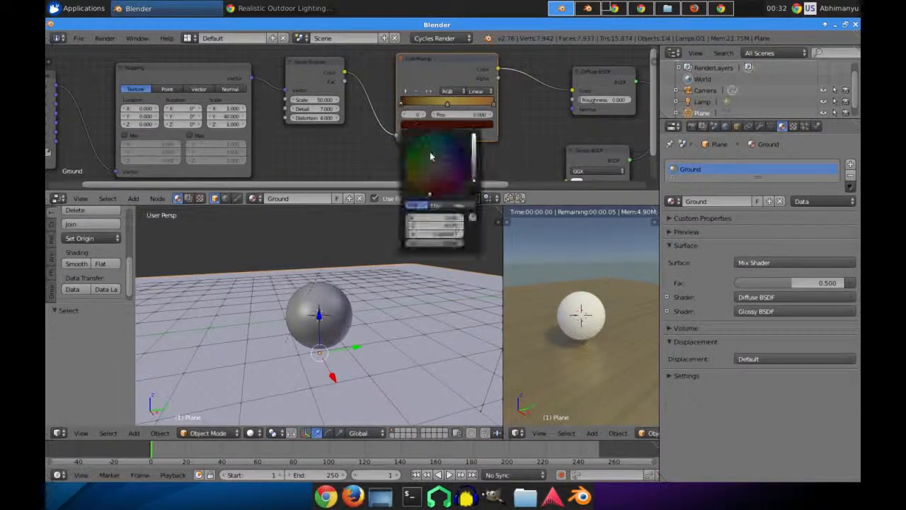
{"action": "left_click_drag", "start_coordinate": [429, 186], "coordinate": [474, 168]}
{"action": "middle_click_drag", "start_coordinate": [504, 156], "coordinate": [490, 157]}
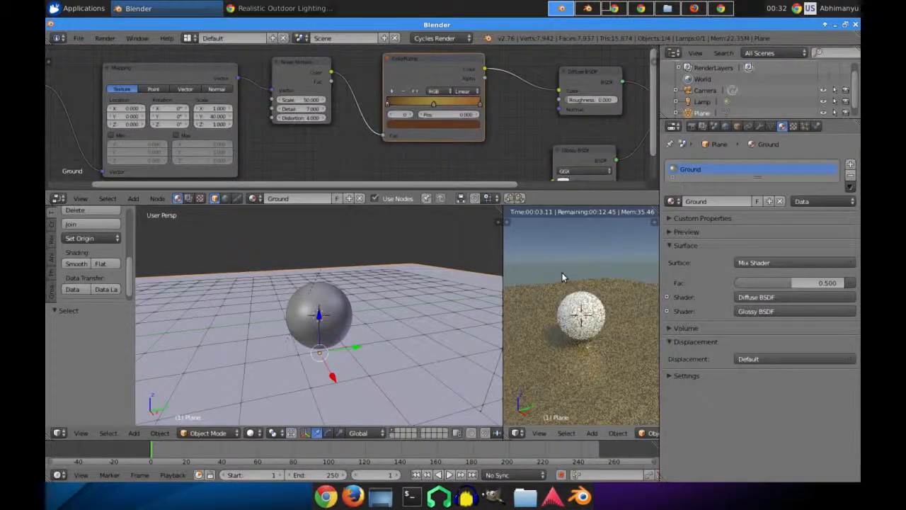
Step: Recolor the ColorRamp's middle stop at position 0.5 to an orange-brown
{"action": "scroll", "coordinate": [441, 156], "scroll_direction": "up", "scroll_amount": 1}
{"action": "left_click", "coordinate": [457, 103]}
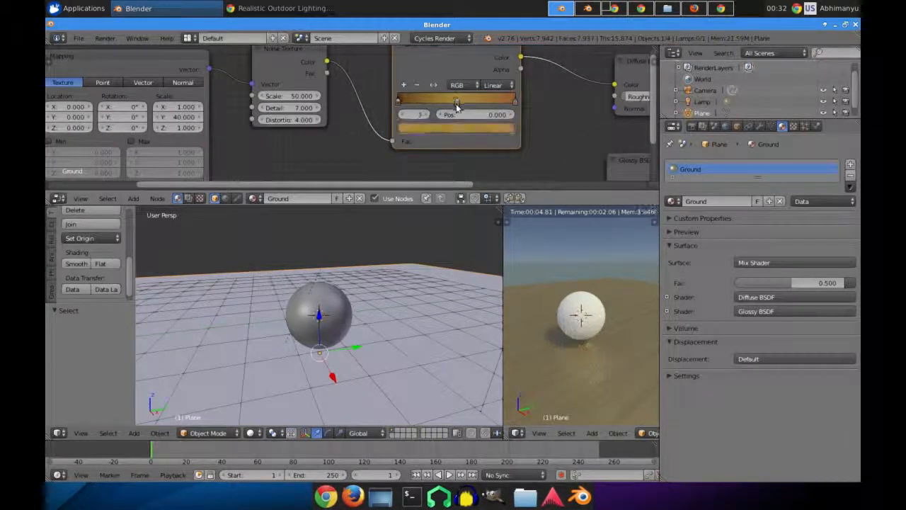
{"action": "left_click", "coordinate": [458, 129]}
{"action": "left_click", "coordinate": [431, 207]}
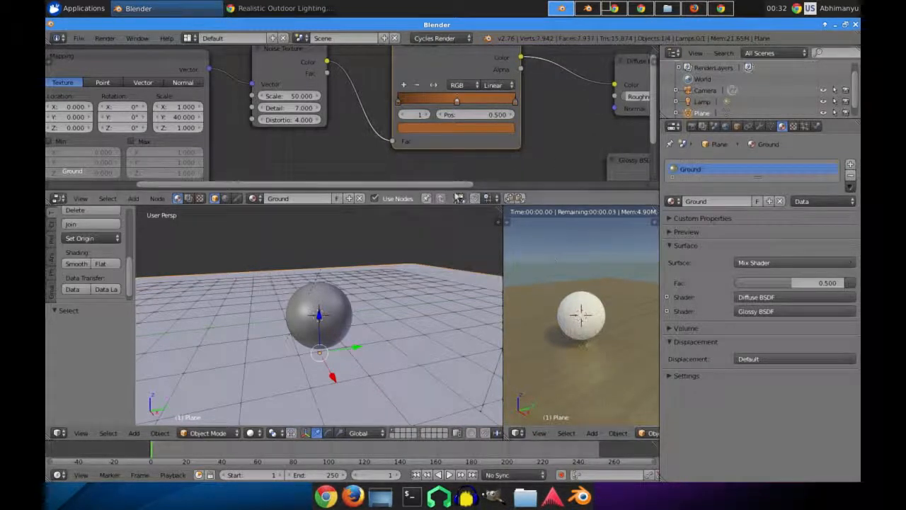
{"action": "middle_click_drag", "start_coordinate": [527, 146], "coordinate": [497, 174]}
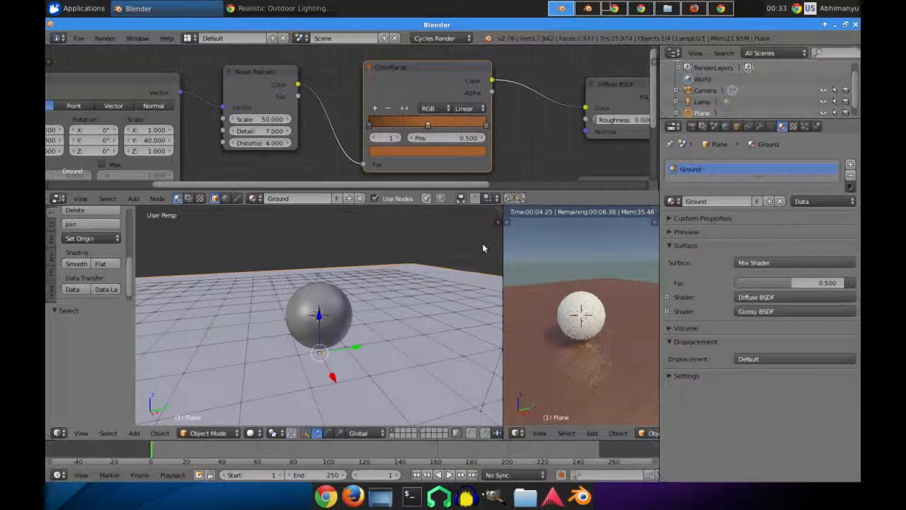
Step: Add a Layer Weight node above the Diffuse BSDF and link its Facing output to the Mix Shader's Fac input
{"action": "middle_click_drag", "start_coordinate": [543, 138], "coordinate": [400, 80]}
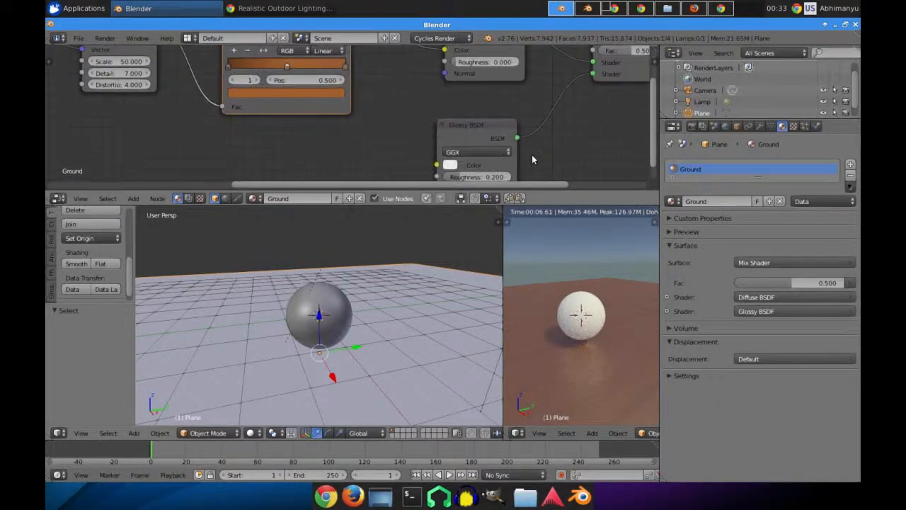
{"action": "middle_click_drag", "start_coordinate": [533, 159], "coordinate": [513, 117]}
{"action": "left_click_drag", "start_coordinate": [446, 138], "coordinate": [459, 138]}
{"action": "middle_click_drag", "start_coordinate": [540, 111], "coordinate": [501, 63]}
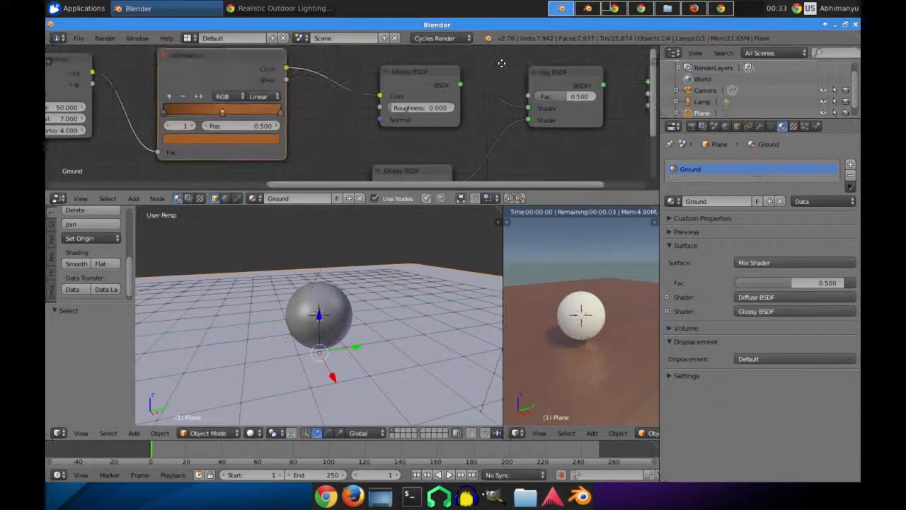
{"action": "middle_click_drag", "start_coordinate": [432, 47], "coordinate": [409, 109]}
{"action": "key", "text": "shift+a"}
{"action": "mouse_move", "coordinate": [377, 69]}
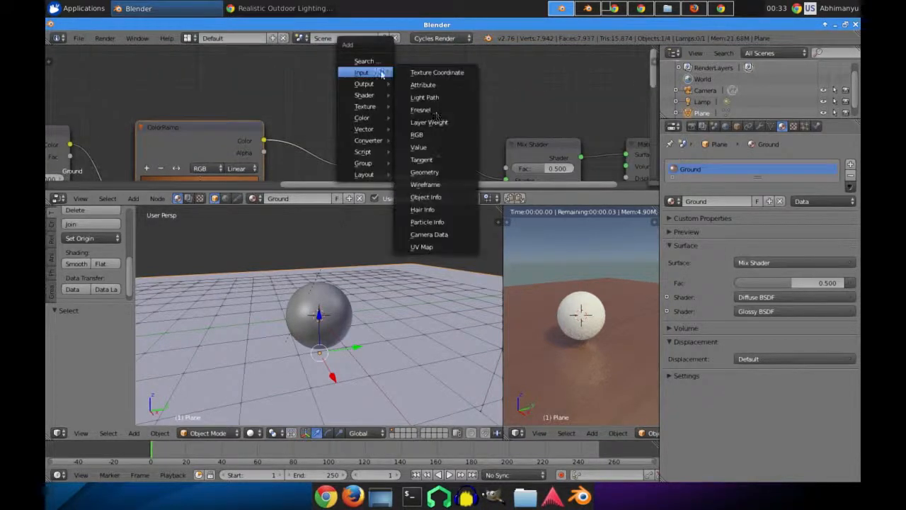
{"action": "left_click", "coordinate": [429, 122]}
{"action": "left_click", "coordinate": [429, 95]}
{"action": "left_click_drag", "start_coordinate": [419, 85], "coordinate": [506, 169]}
Step: Set the Layer Weight node's blend to 0.6
{"action": "left_click", "coordinate": [374, 96]}
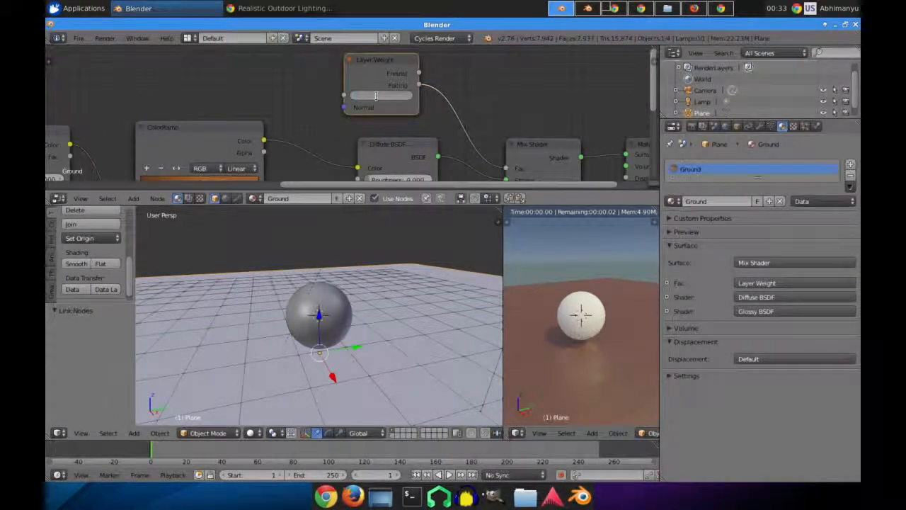
{"action": "type", "text": "0.6"}
{"action": "key", "text": "Return"}
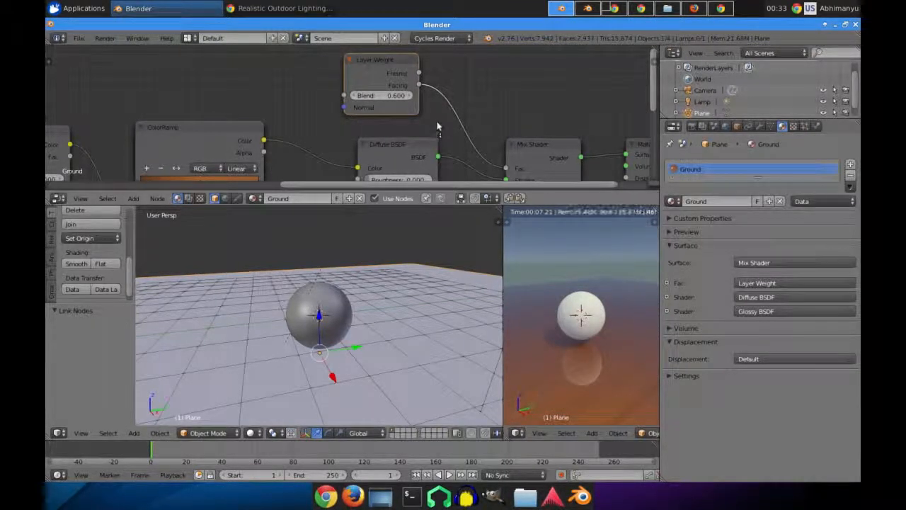
Step: Set the Glossy BSDF's roughness to 0.06
{"action": "scroll", "coordinate": [607, 329], "scroll_direction": "down", "scroll_amount": 2}
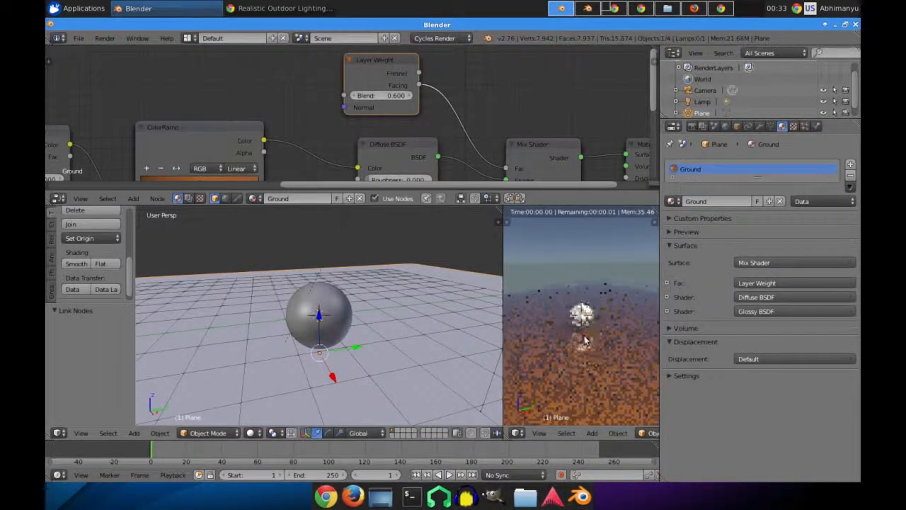
{"action": "scroll", "coordinate": [598, 346], "scroll_direction": "up", "scroll_amount": 3}
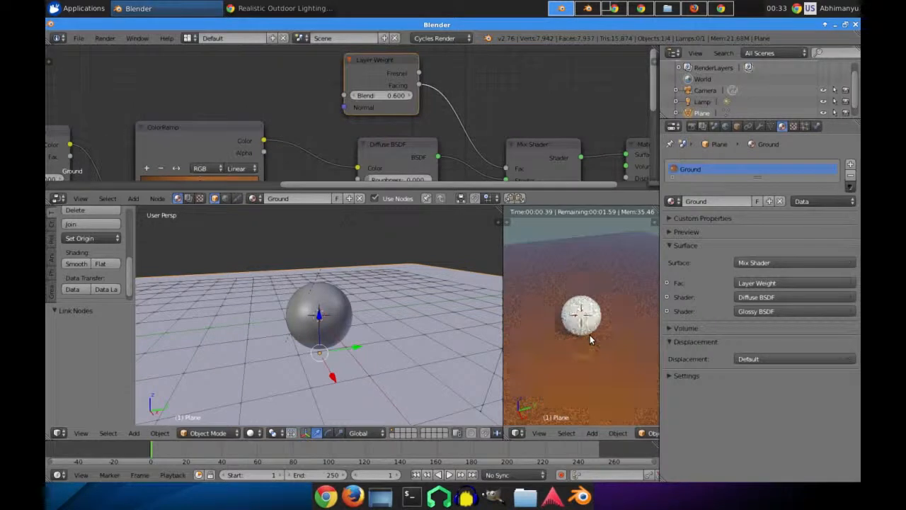
{"action": "middle_click_drag", "start_coordinate": [303, 145], "coordinate": [310, 98]}
{"action": "middle_click_drag", "start_coordinate": [351, 145], "coordinate": [382, 106]}
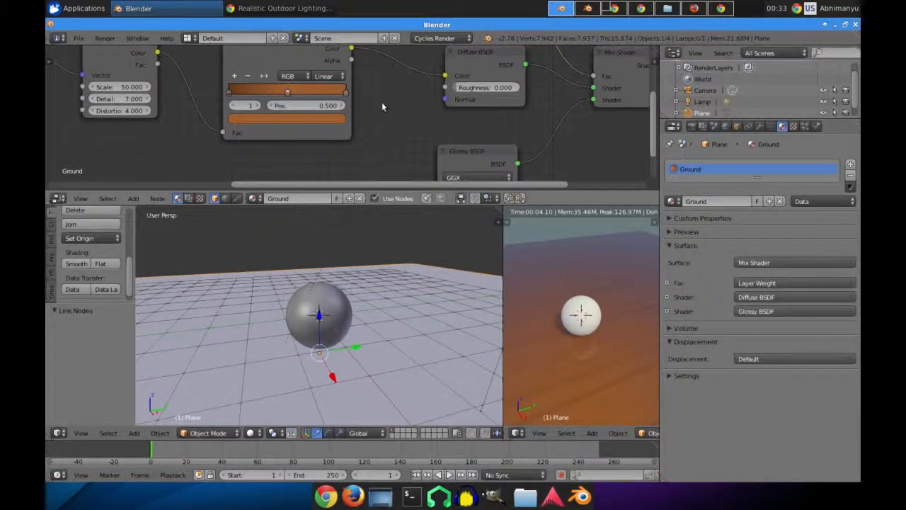
{"action": "middle_click_drag", "start_coordinate": [382, 106], "coordinate": [370, 123]}
{"action": "middle_click_drag", "start_coordinate": [507, 170], "coordinate": [394, 111]}
{"action": "left_click", "coordinate": [326, 160]}
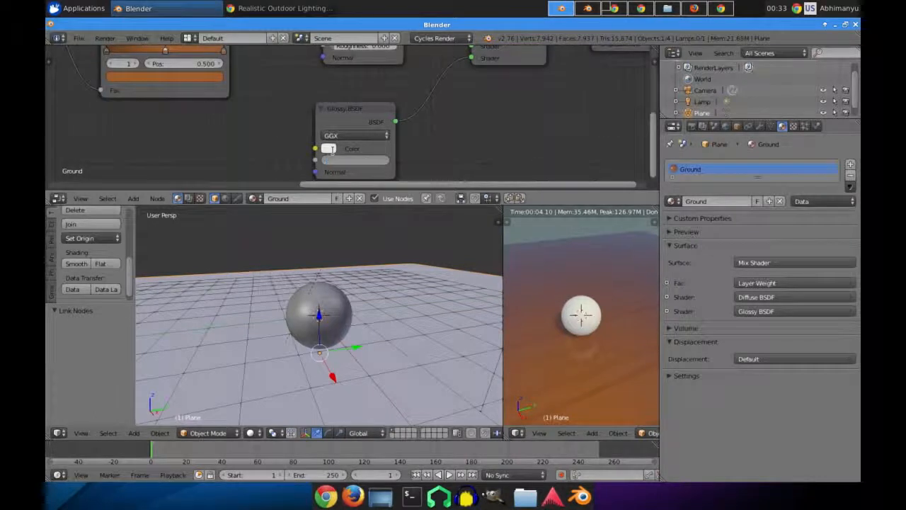
{"action": "key", "text": "Return"}
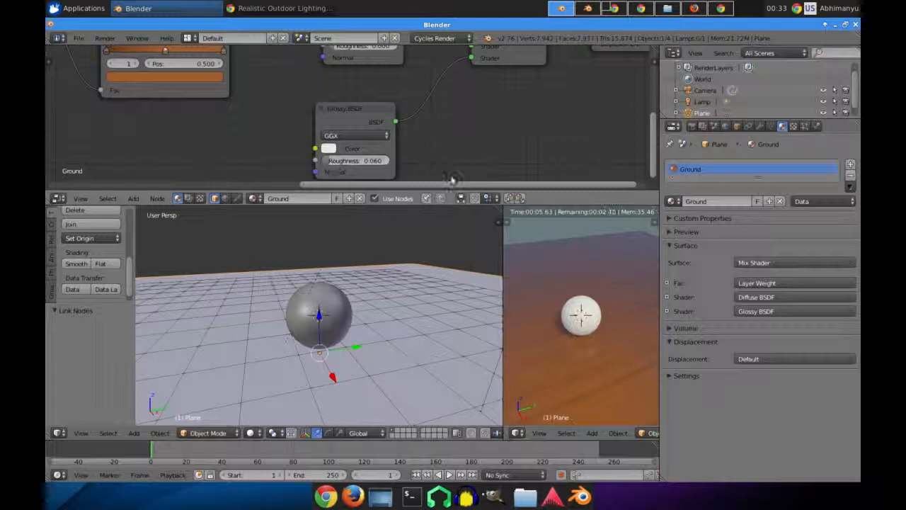
Step: Recolor the ColorRamp's first stop at position 0 to a dark olive brown
{"action": "mouse_move", "coordinate": [495, 119]}
{"action": "middle_mouse_down"}
{"action": "mouse_move", "coordinate": [518, 142]}
{"action": "mouse_move", "coordinate": [548, 151]}
{"action": "middle_mouse_up"}
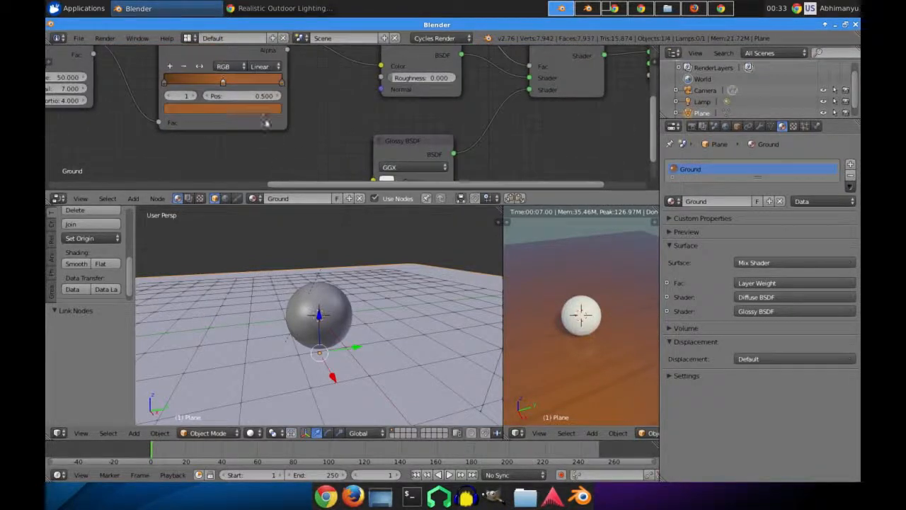
{"action": "middle_click_drag", "start_coordinate": [287, 163], "coordinate": [368, 152]}
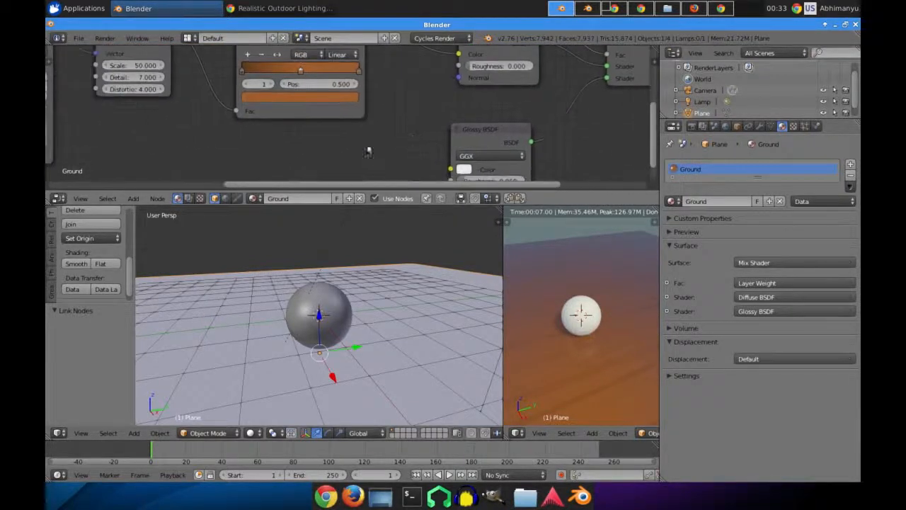
{"action": "left_click", "coordinate": [242, 69]}
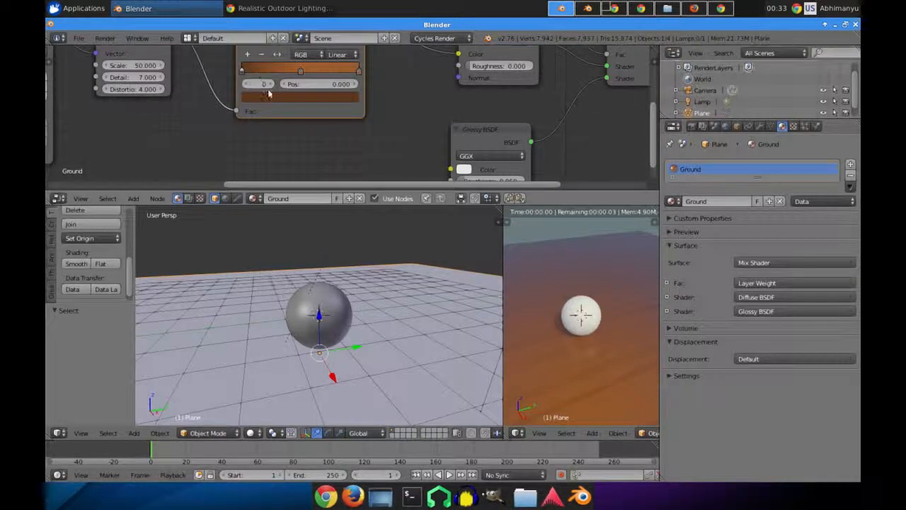
{"action": "left_click", "coordinate": [268, 97]}
{"action": "left_click", "coordinate": [273, 166]}
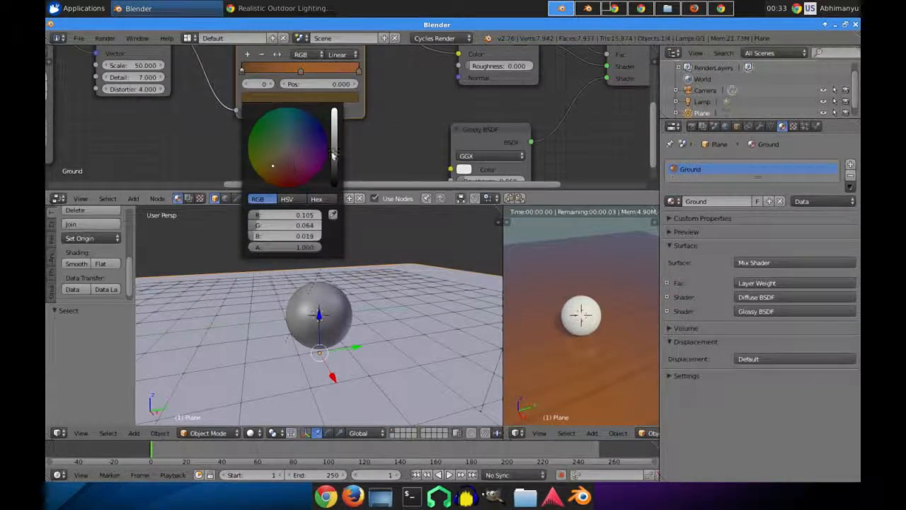
{"action": "left_click", "coordinate": [334, 169]}
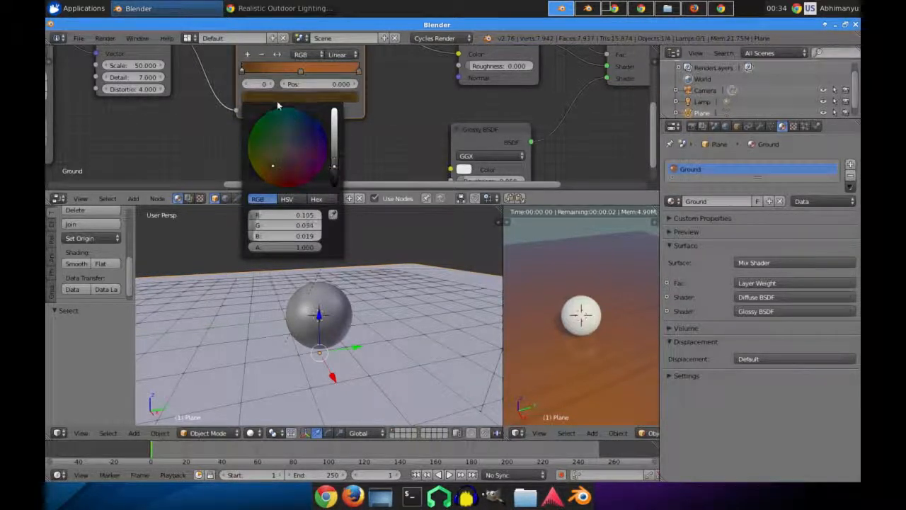
Step: Darken the ColorRamp's middle stop to brown and its stop at position 1 to a reddish brown
{"action": "left_click", "coordinate": [300, 71]}
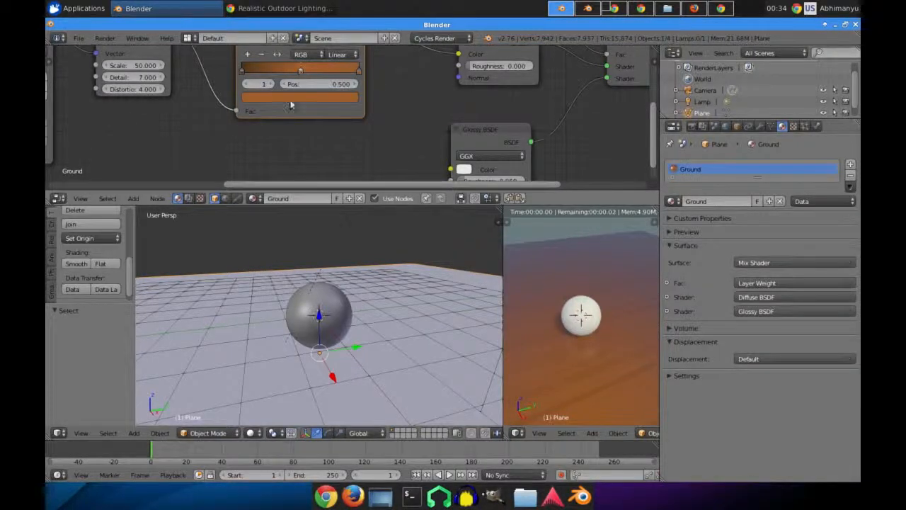
{"action": "left_click", "coordinate": [299, 97]}
{"action": "left_click", "coordinate": [332, 154]}
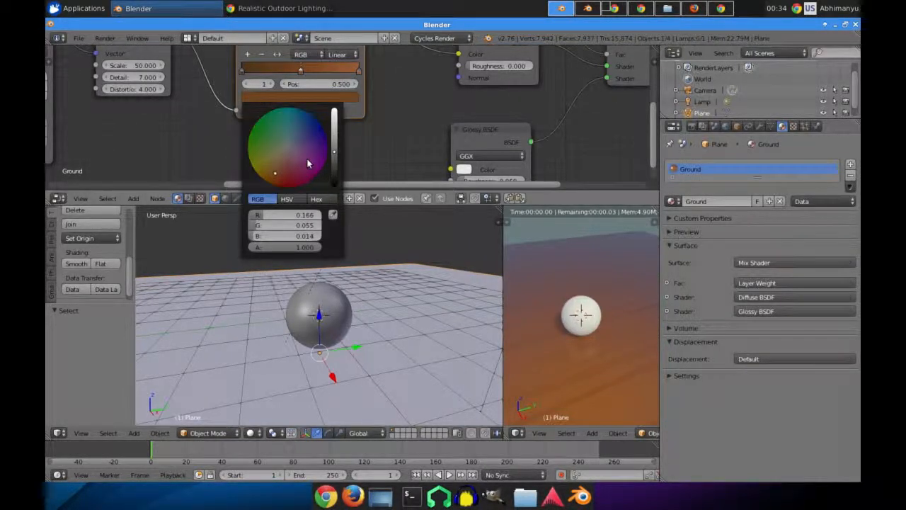
{"action": "left_click", "coordinate": [358, 72]}
{"action": "left_click", "coordinate": [329, 99]}
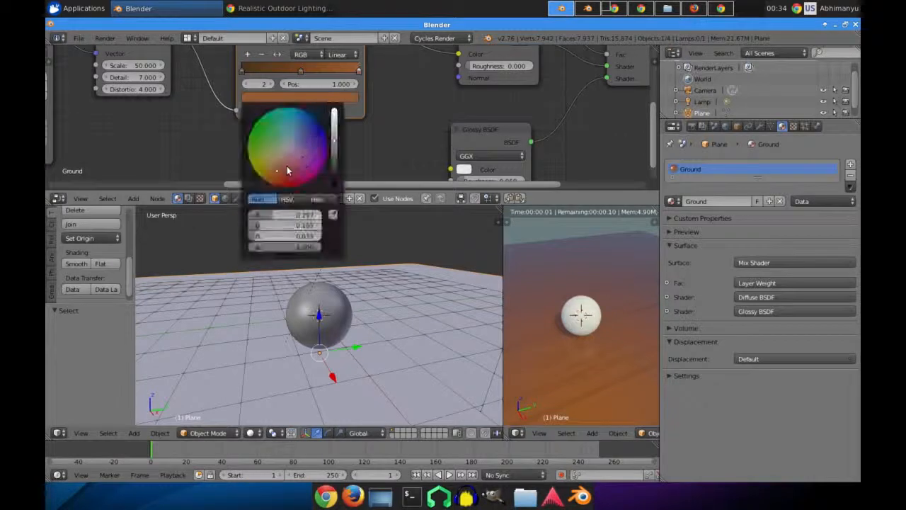
{"action": "left_click", "coordinate": [333, 157]}
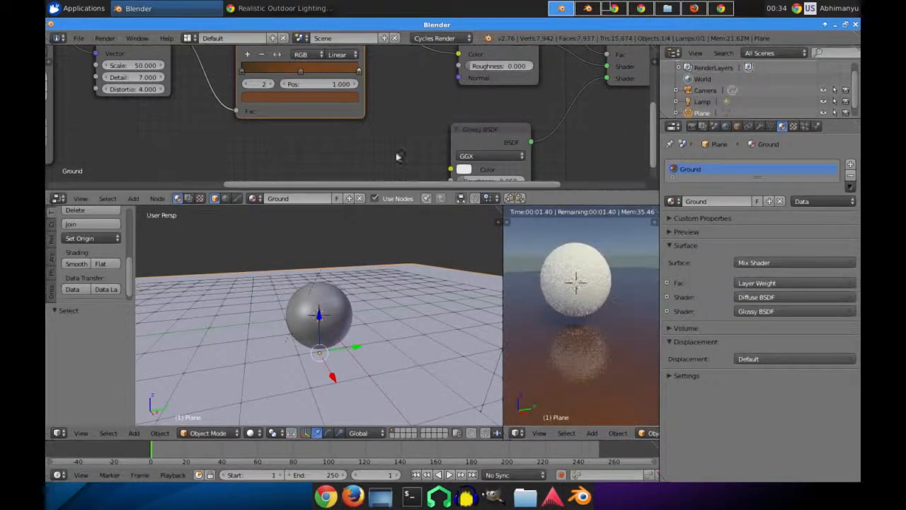
Step: Set the Layer Weight node's blend to 0.2
{"action": "middle_click_drag", "start_coordinate": [384, 113], "coordinate": [320, 133]}
{"action": "middle_click_drag", "start_coordinate": [391, 99], "coordinate": [357, 60]}
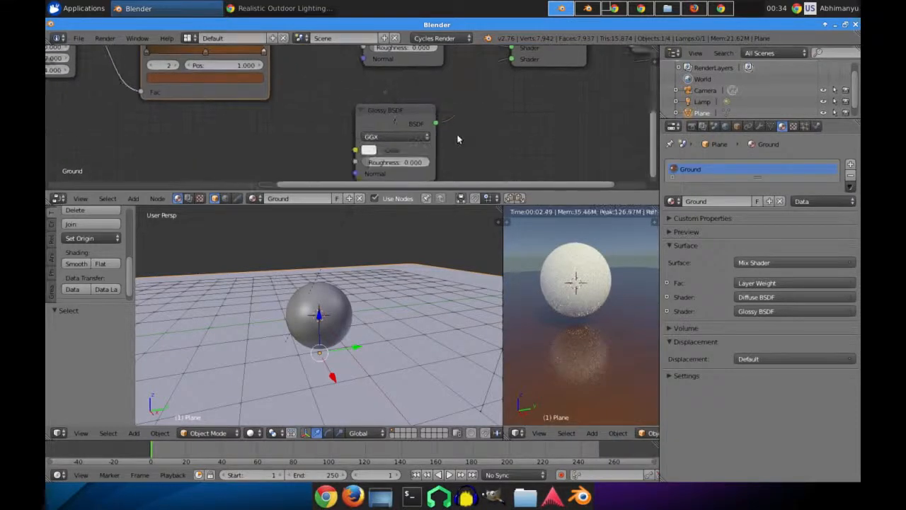
{"action": "middle_click_drag", "start_coordinate": [464, 75], "coordinate": [407, 157]}
{"action": "middle_click_drag", "start_coordinate": [339, 60], "coordinate": [342, 66]}
{"action": "double_click", "coordinate": [338, 52]}
{"action": "type", "text": "0.2"}
{"action": "key", "text": "Return"}
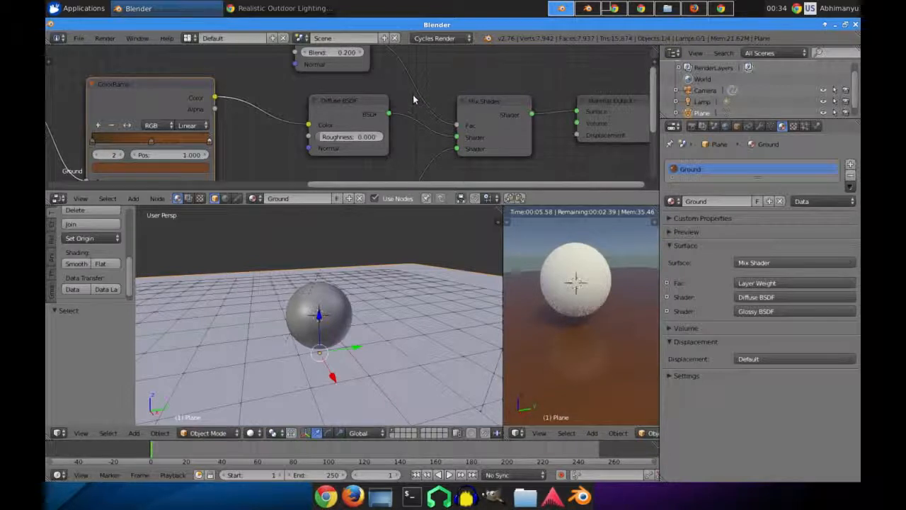
Step: Adjust the ColorRamp's middle stop color and darken its stop at position 0 to a very dark brown
{"action": "middle_click_drag", "start_coordinate": [415, 95], "coordinate": [505, 76]}
{"action": "left_click", "coordinate": [239, 122]}
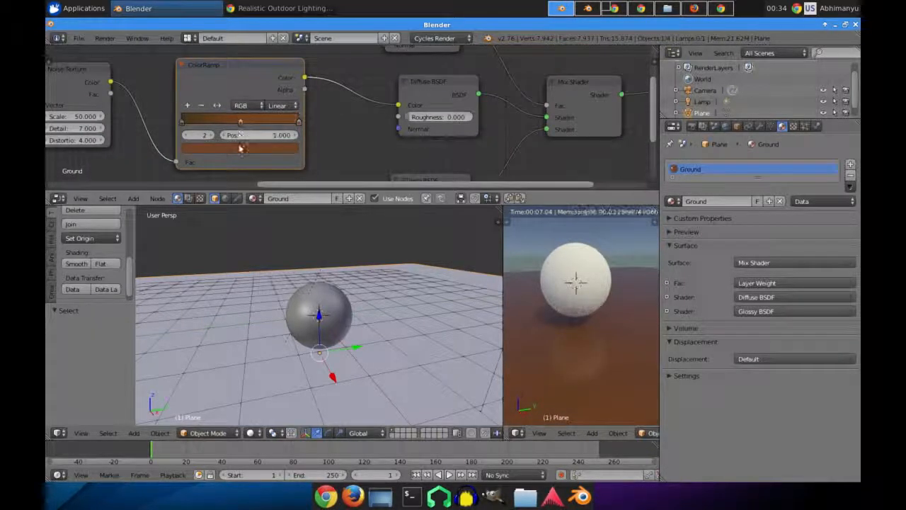
{"action": "left_click", "coordinate": [239, 148]}
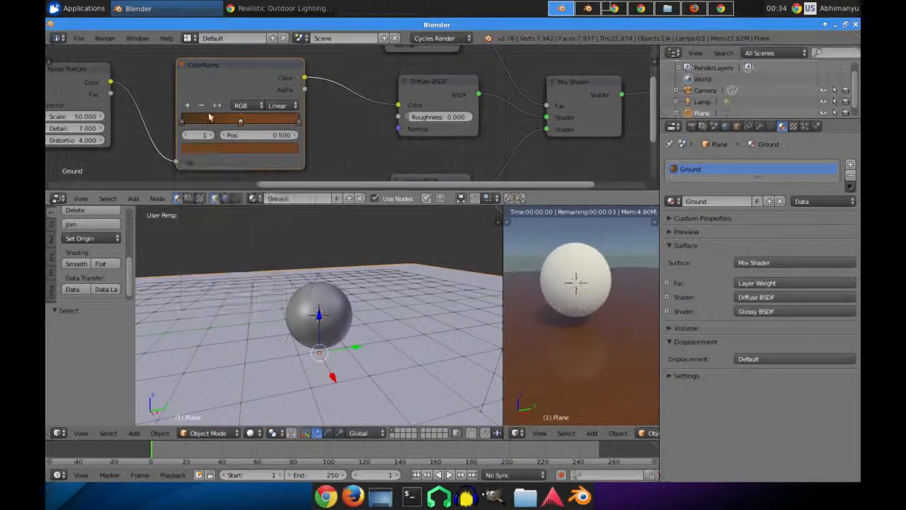
{"action": "left_click", "coordinate": [182, 123]}
{"action": "left_click", "coordinate": [237, 148]}
{"action": "left_click", "coordinate": [276, 227]}
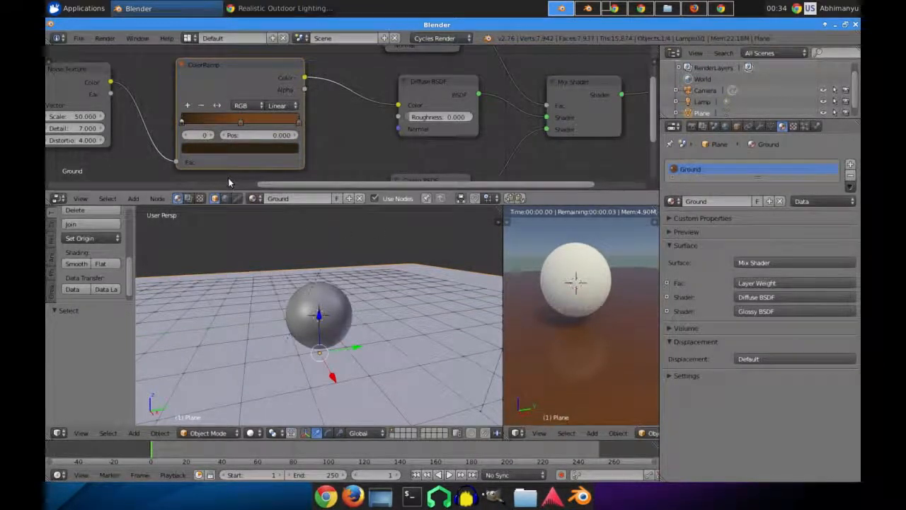
Step: Recolor the ColorRamp's last stop at position 1 to a dark olive brown
{"action": "left_click", "coordinate": [296, 125]}
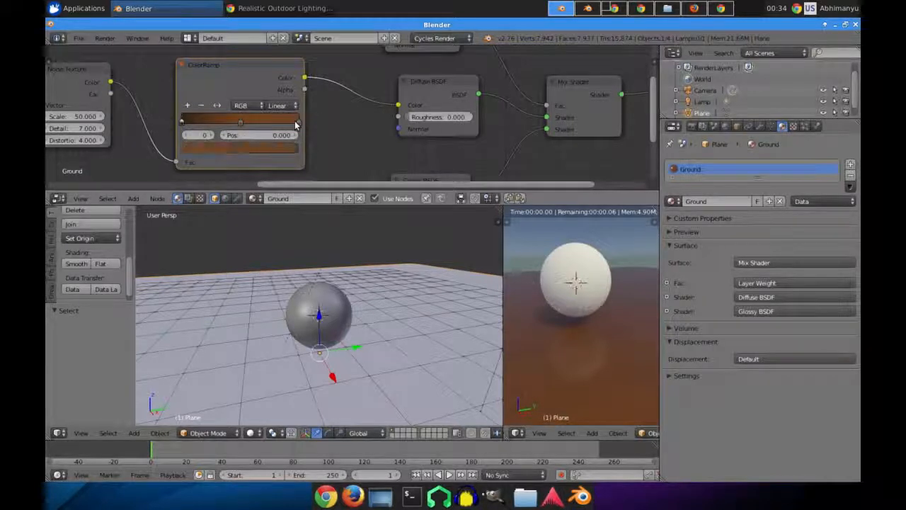
{"action": "left_click", "coordinate": [270, 152]}
{"action": "left_click", "coordinate": [273, 223]}
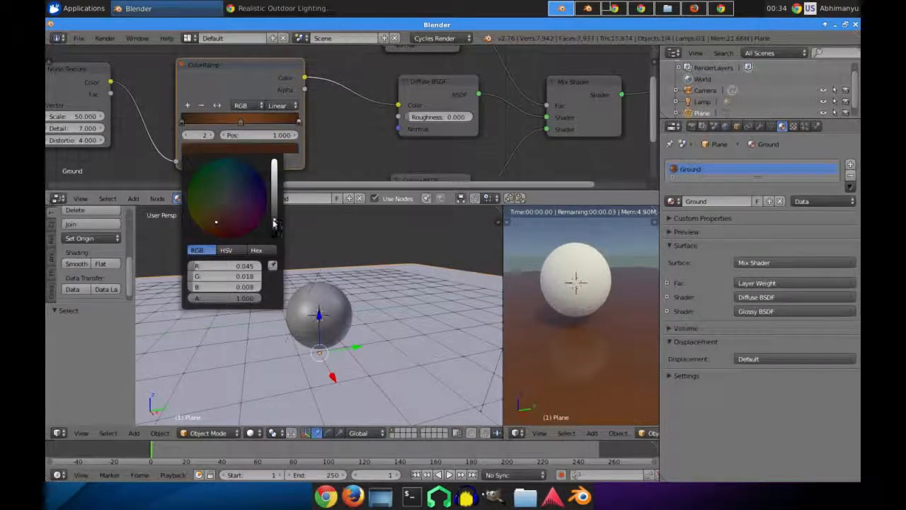
{"action": "left_click", "coordinate": [274, 212]}
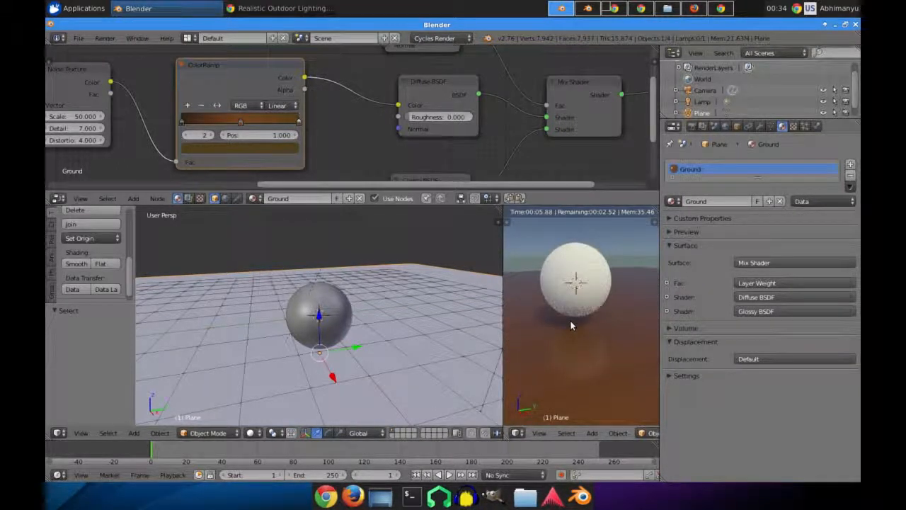
Step: View more of the ground in the rendered preview and adjust the ColorRamp's middle stop color at position 0.5 to brown
{"action": "middle_click_drag", "start_coordinate": [564, 310], "coordinate": [589, 361]}
{"action": "scroll", "coordinate": [587, 358], "scroll_direction": "down", "scroll_amount": 5}
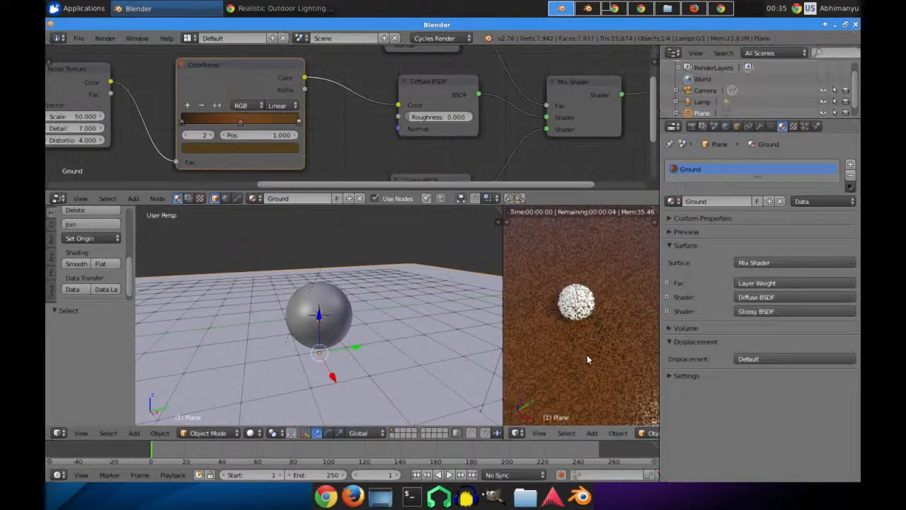
{"action": "scroll", "coordinate": [587, 355], "scroll_direction": "down", "scroll_amount": 3}
{"action": "middle_click_drag", "start_coordinate": [580, 314], "coordinate": [574, 288]}
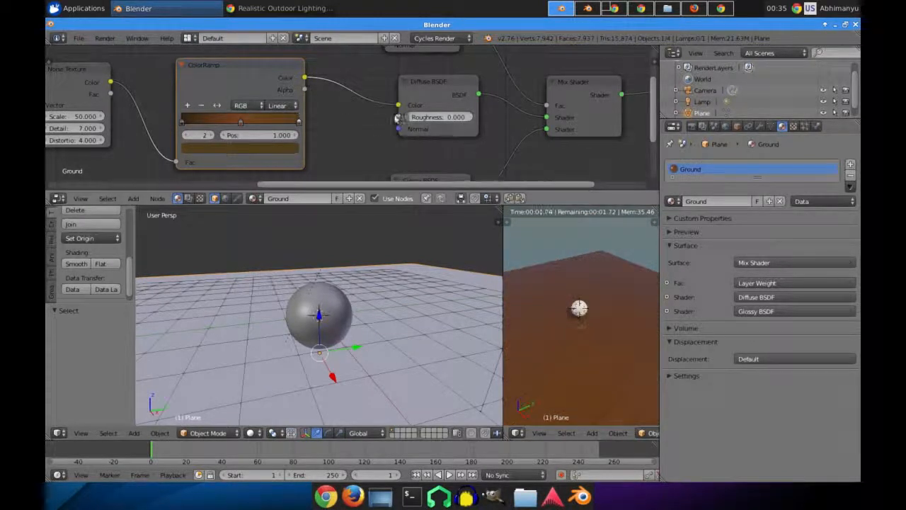
{"action": "middle_click_drag", "start_coordinate": [358, 139], "coordinate": [368, 116]}
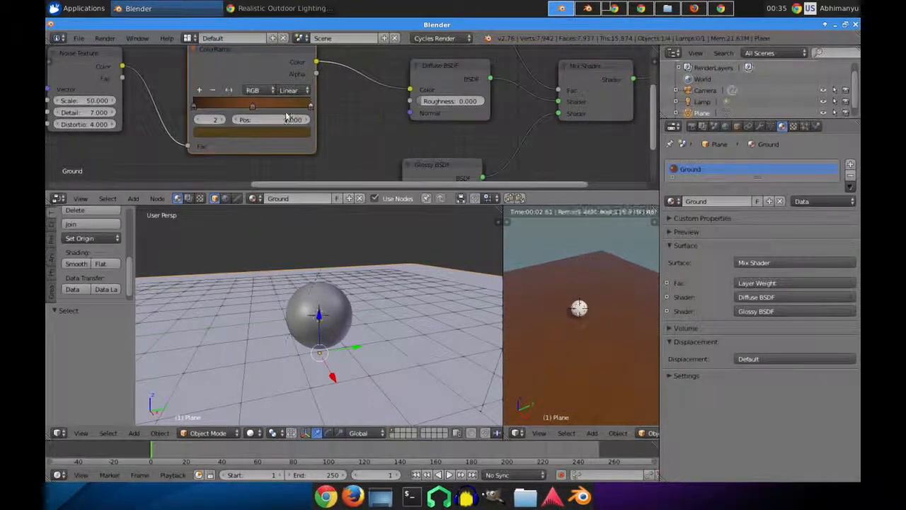
{"action": "left_click", "coordinate": [253, 108]}
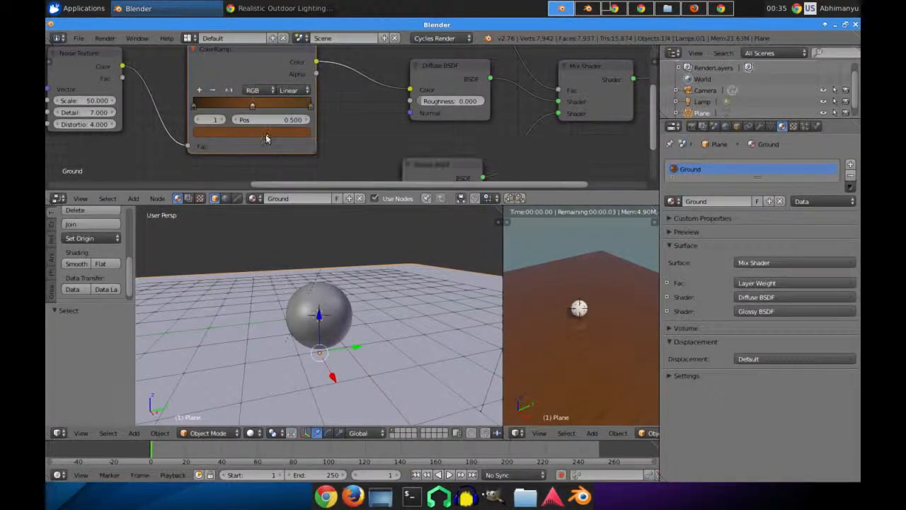
{"action": "left_click", "coordinate": [267, 138]}
Step: Set the Noise Texture's scale to 30
{"action": "scroll", "coordinate": [393, 138], "scroll_direction": "down", "scroll_amount": 6}
{"action": "middle_click_drag", "start_coordinate": [373, 161], "coordinate": [467, 142]}
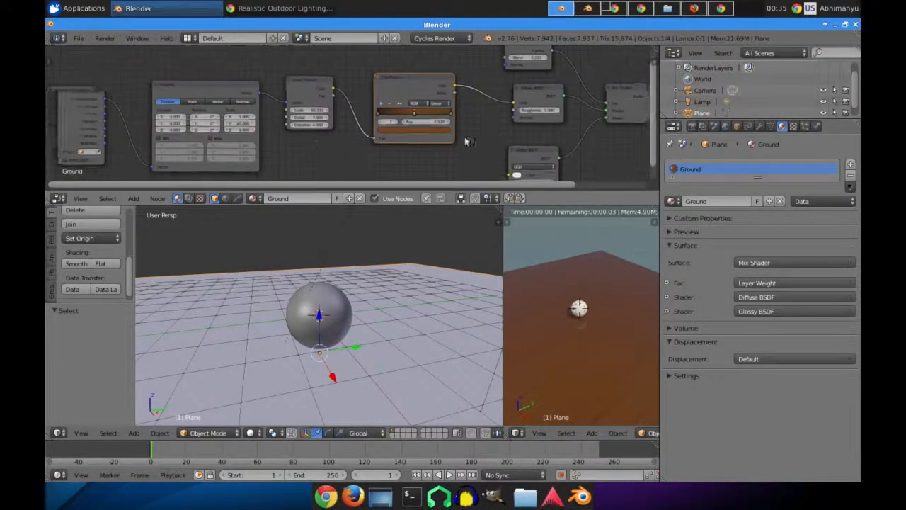
{"action": "scroll", "coordinate": [355, 126], "scroll_direction": "up", "scroll_amount": 6}
{"action": "middle_click_drag", "start_coordinate": [310, 138], "coordinate": [378, 134]}
{"action": "scroll", "coordinate": [340, 110], "scroll_direction": "down", "scroll_amount": 1}
{"action": "left_click", "coordinate": [360, 104]}
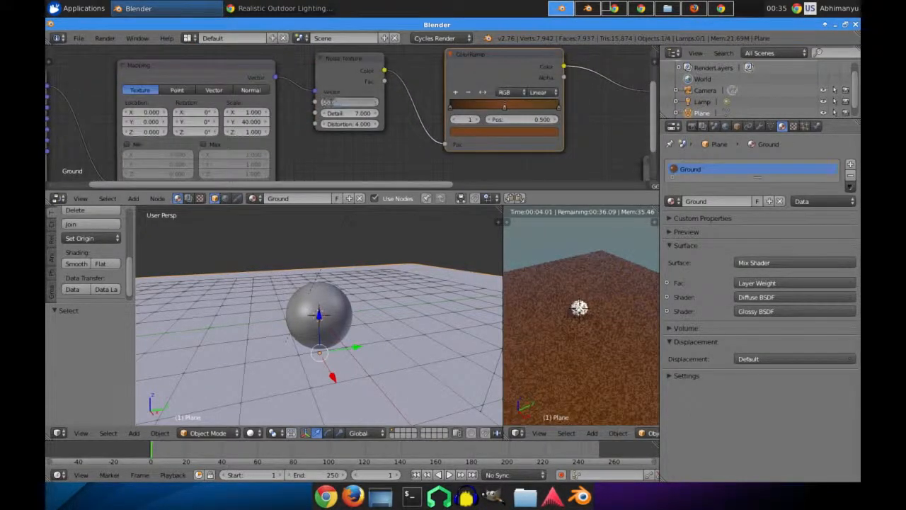
{"action": "type", "text": "30"}
{"action": "key", "text": "Return"}
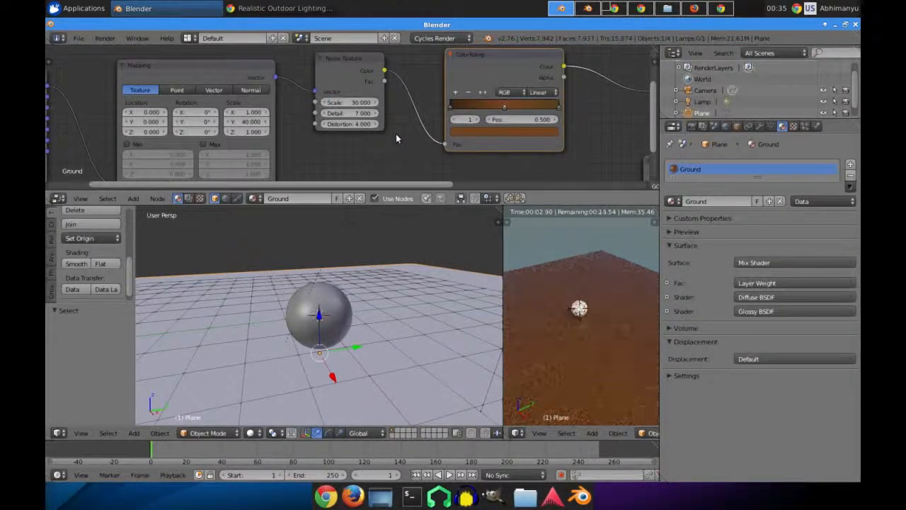
Step: Set the Noise Texture's scale to 70
{"action": "left_click", "coordinate": [340, 104]}
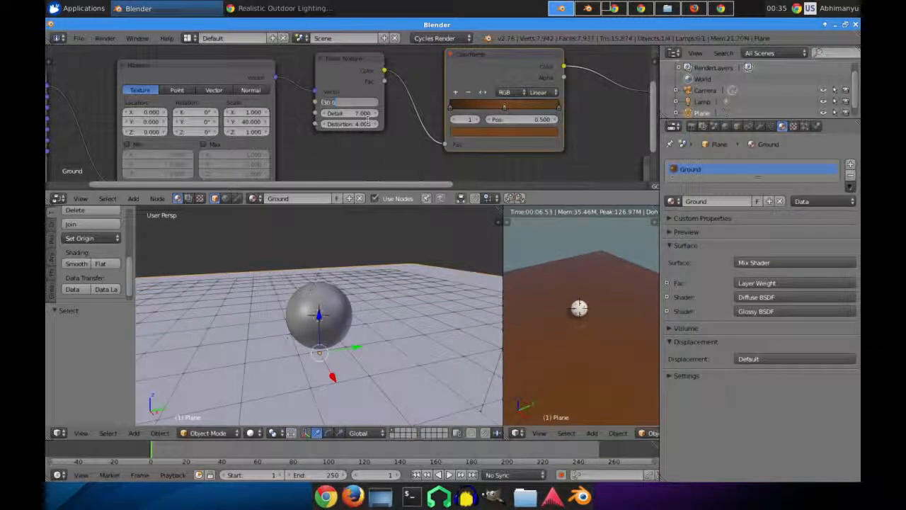
{"action": "type", "text": "70"}
{"action": "key", "text": "Return"}
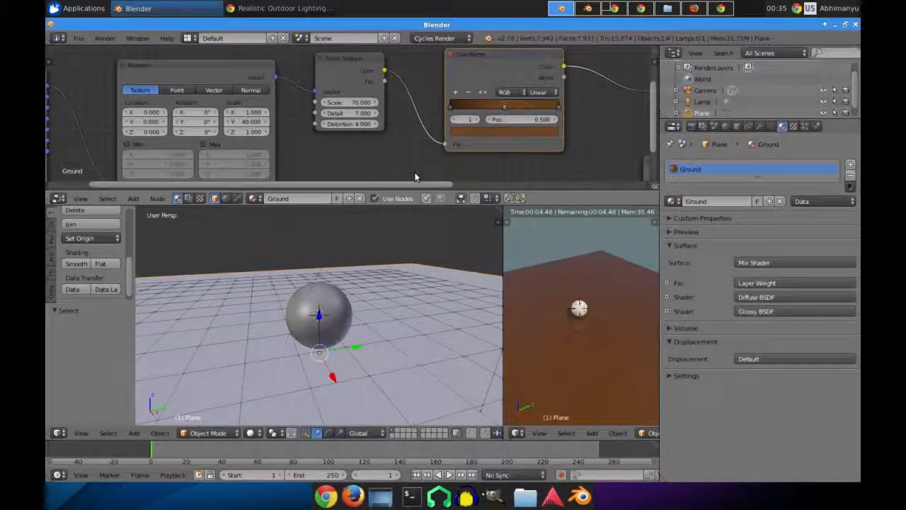
Step: Add a Bump node below the ColorRamp in the Ground material
{"action": "scroll", "coordinate": [399, 141], "scroll_direction": "down", "scroll_amount": 4}
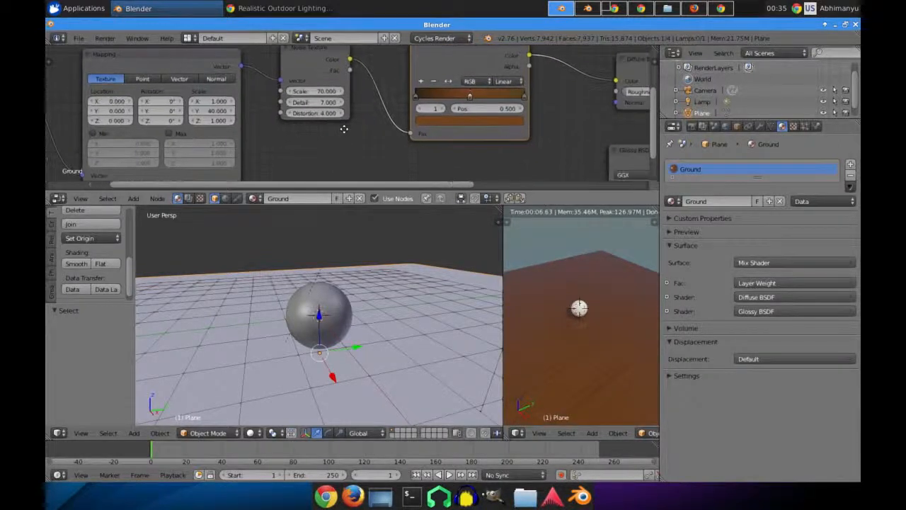
{"action": "middle_click_drag", "start_coordinate": [324, 122], "coordinate": [240, 114]}
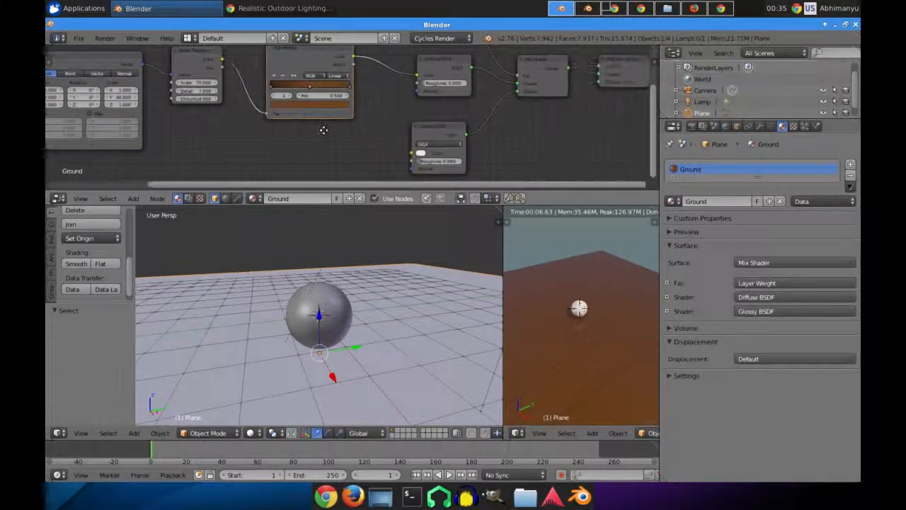
{"action": "key", "text": "shift+a"}
{"action": "mouse_move", "coordinate": [280, 185]}
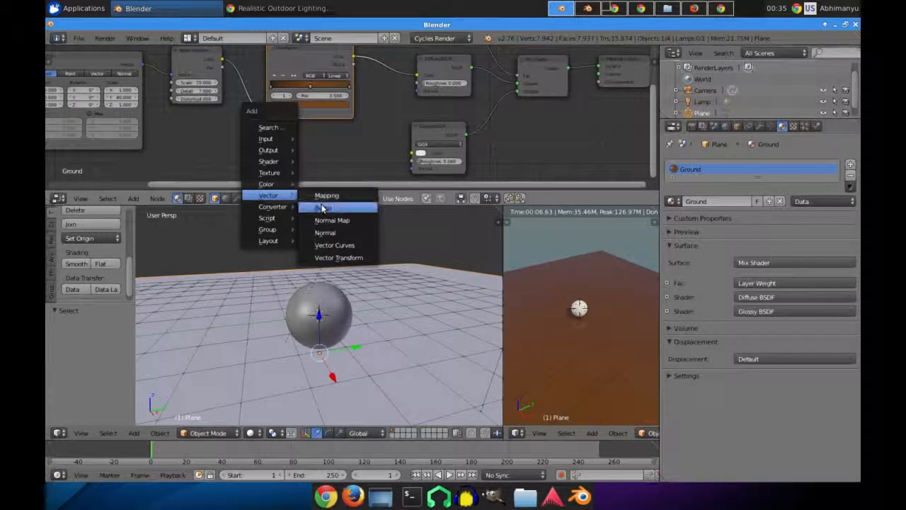
{"action": "left_click", "coordinate": [324, 208]}
{"action": "left_click", "coordinate": [310, 132]}
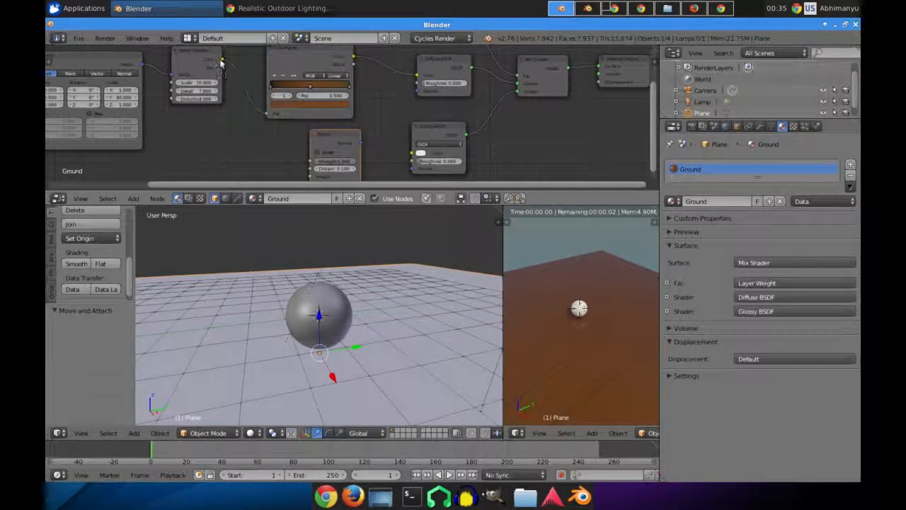
Step: Link the Noise Texture's Fac to the Bump's Height, and the Bump's Normal to the Diffuse and Glossy BSDF Normal inputs
{"action": "left_click_drag", "start_coordinate": [224, 70], "coordinate": [312, 175]}
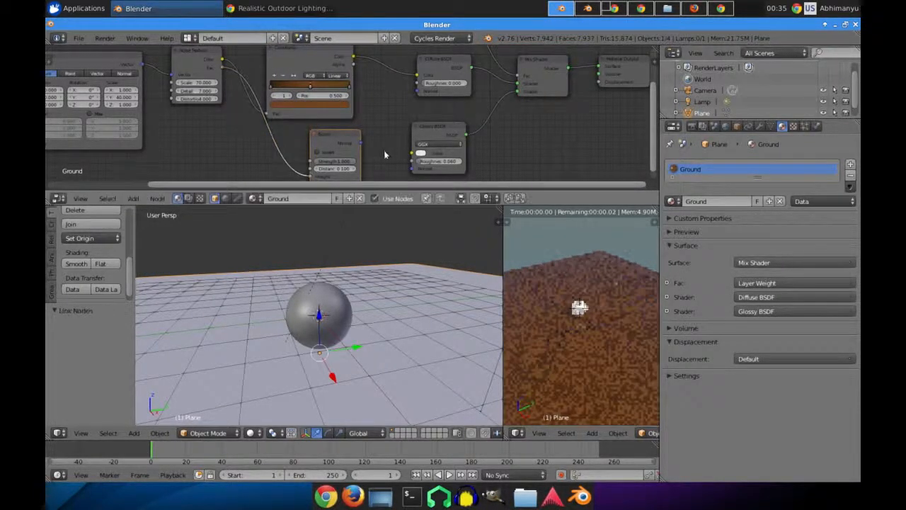
{"action": "left_click_drag", "start_coordinate": [362, 144], "coordinate": [418, 92]}
{"action": "left_click_drag", "start_coordinate": [361, 145], "coordinate": [413, 168]}
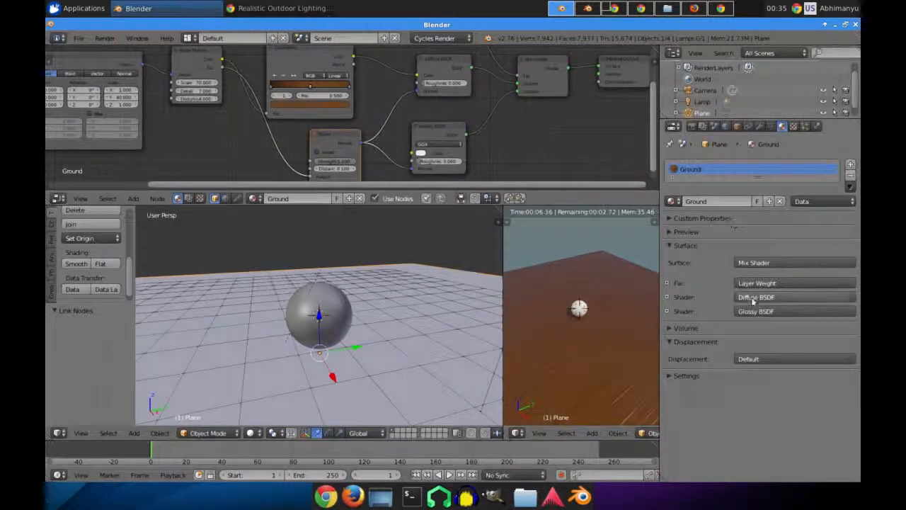
Step: Turn the World's ambient occlusion off and back on to compare the lighting in the rendered preview
{"action": "left_click", "coordinate": [723, 126]}
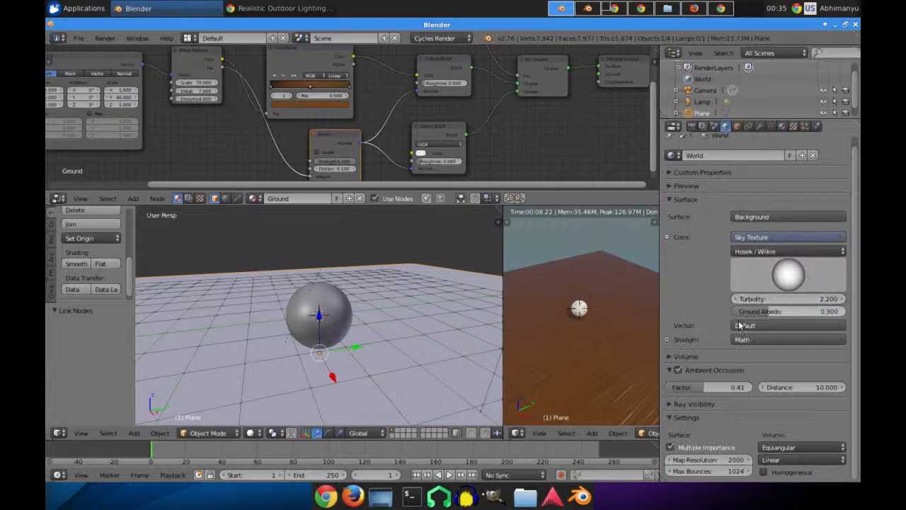
{"action": "left_click", "coordinate": [677, 371]}
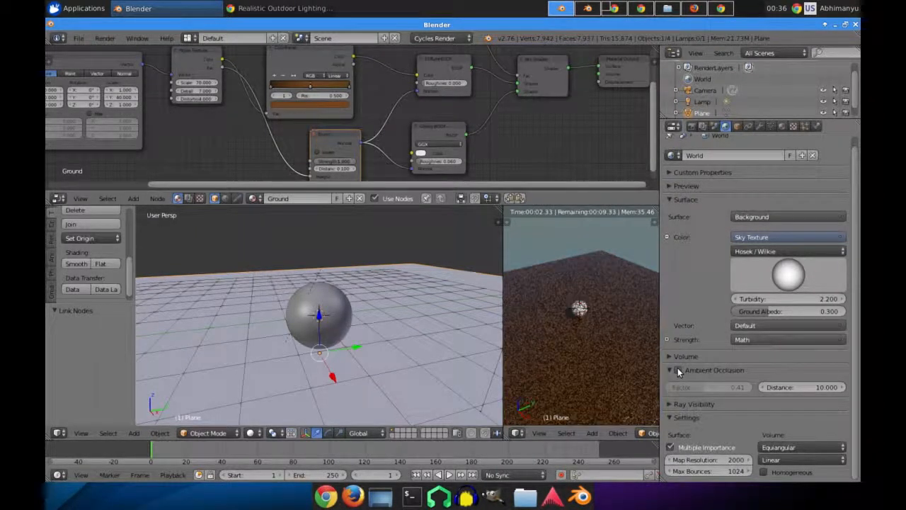
{"action": "left_click", "coordinate": [678, 369]}
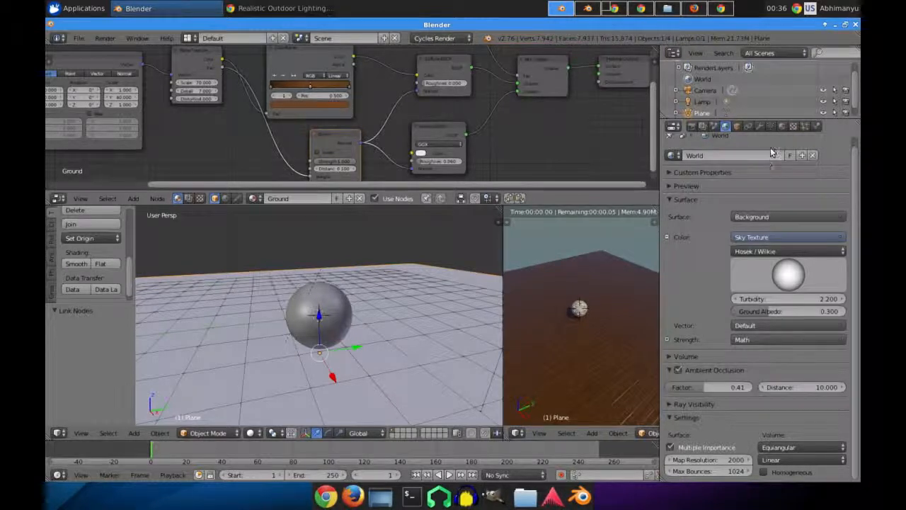
Step: Turn off the World's Multiple Importance sampling and check the sphere and ground in the rendered preview
{"action": "left_click", "coordinate": [672, 446]}
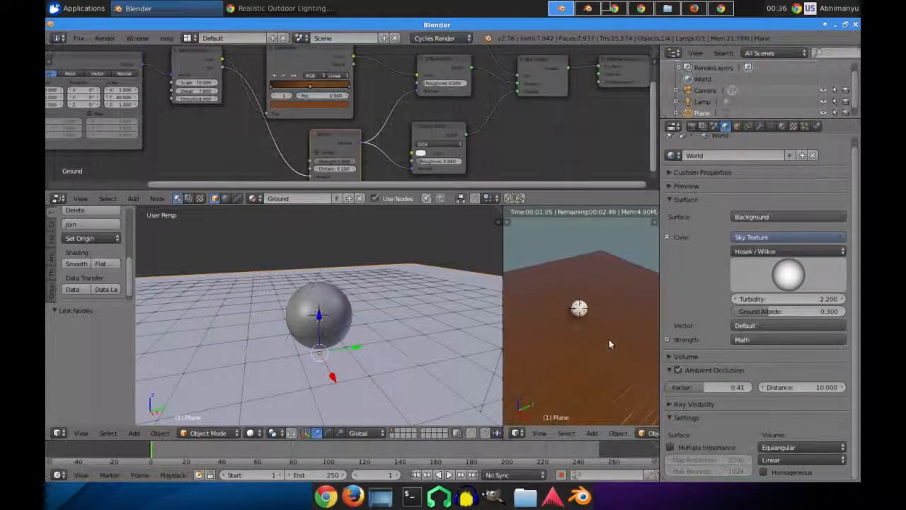
{"action": "middle_click_drag", "start_coordinate": [606, 333], "coordinate": [585, 311]}
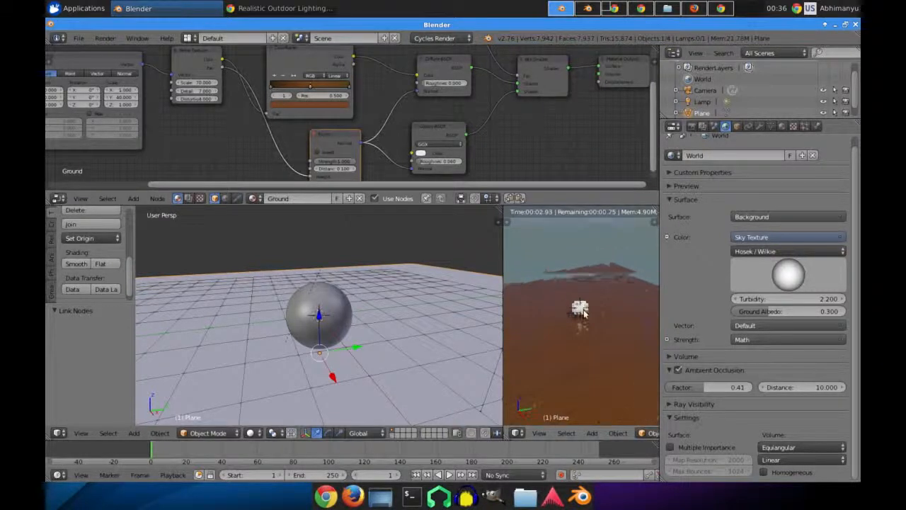
{"action": "scroll", "coordinate": [583, 310], "scroll_direction": "up", "scroll_amount": 3}
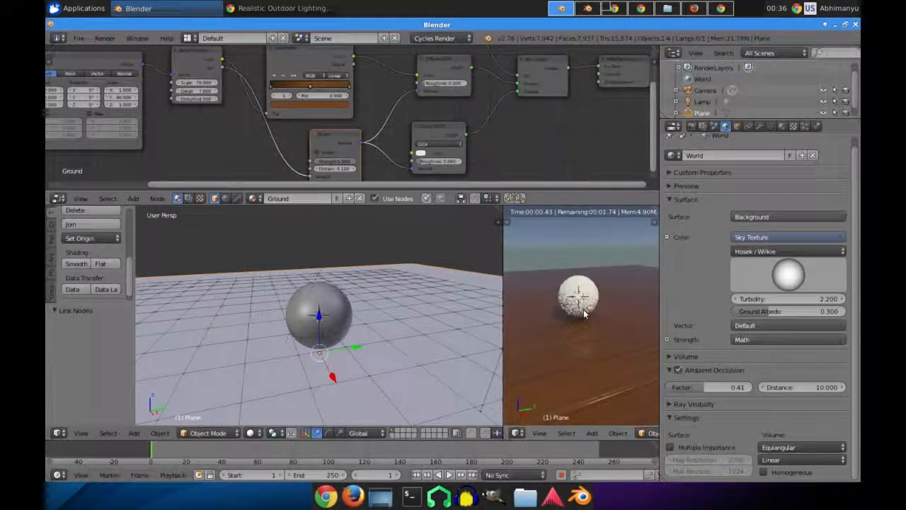
{"action": "scroll", "coordinate": [585, 314], "scroll_direction": "up", "scroll_amount": 1}
{"action": "middle_click_drag", "start_coordinate": [595, 315], "coordinate": [600, 327]}
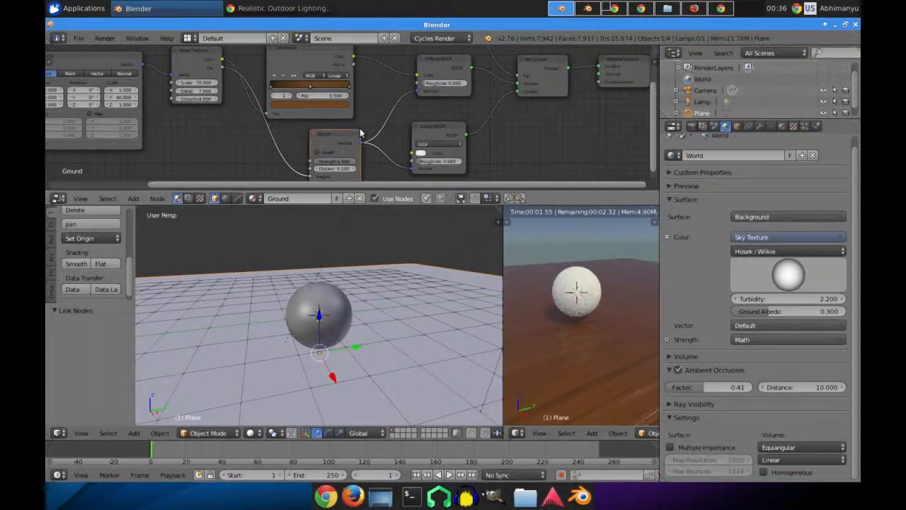
Step: Set the Bump node's strength to 0.3
{"action": "middle_click_drag", "start_coordinate": [359, 133], "coordinate": [390, 129]}
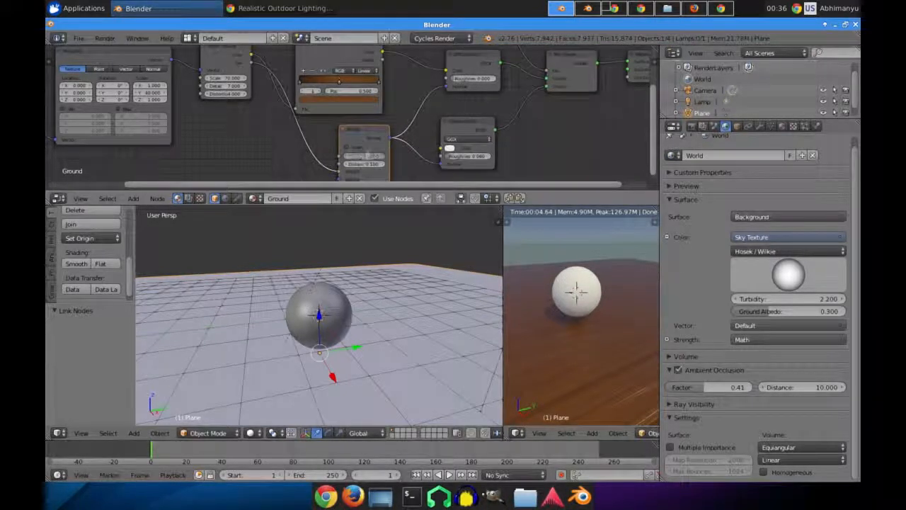
{"action": "type", "text": "0.3"}
{"action": "key", "text": "Return"}
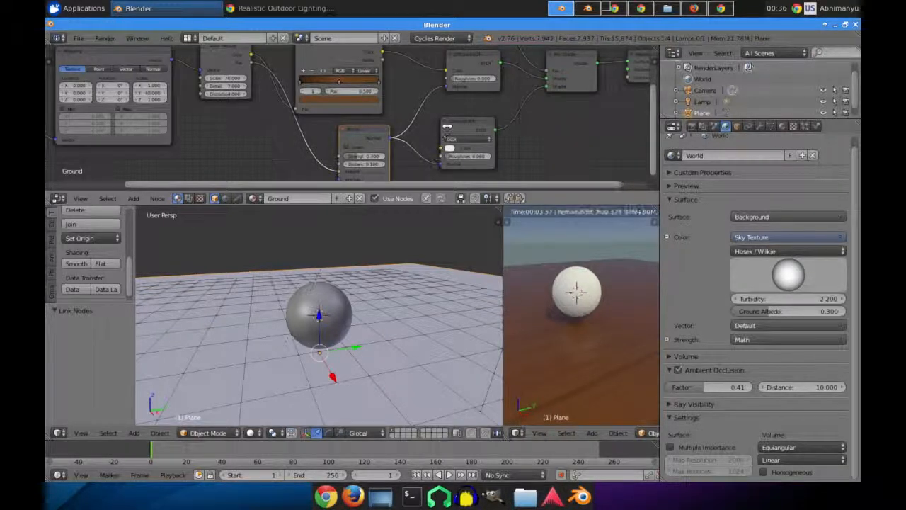
Step: Add a Math node below the Bump node in the Ground material
{"action": "middle_click_drag", "start_coordinate": [423, 163], "coordinate": [406, 129]}
{"action": "key", "text": "shift+a"}
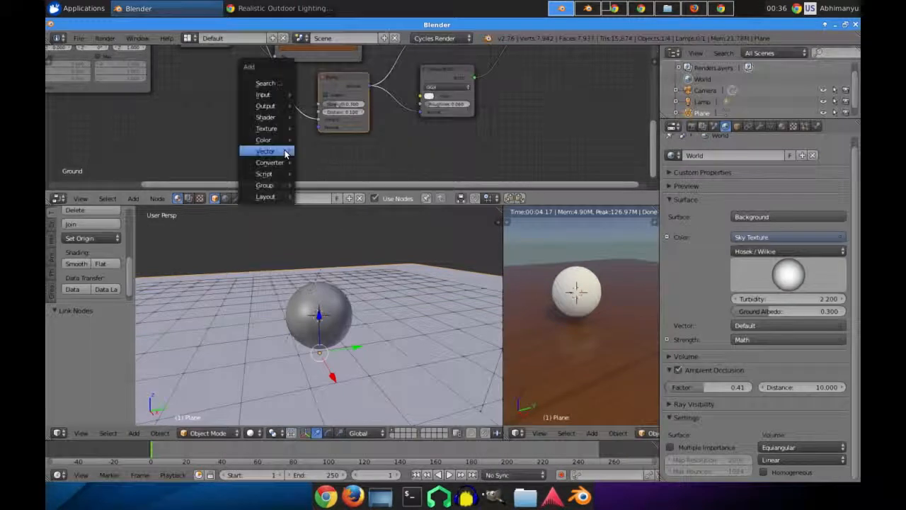
{"action": "mouse_move", "coordinate": [282, 154]}
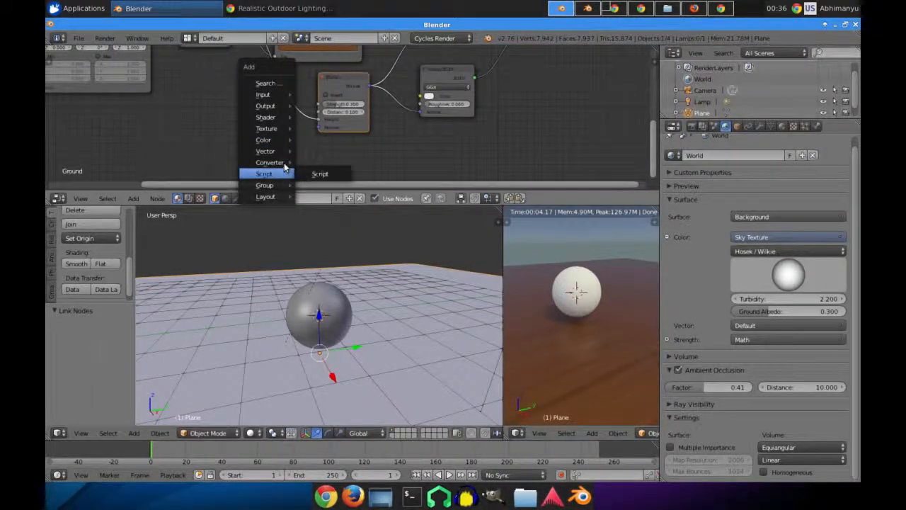
{"action": "left_click", "coordinate": [320, 161]}
{"action": "left_click", "coordinate": [323, 149]}
{"action": "middle_click_drag", "start_coordinate": [259, 150], "coordinate": [323, 148]}
Step: Add a second Noise Texture node beside the new Math node, below the existing texture nodes
{"action": "scroll", "coordinate": [299, 147], "scroll_direction": "down", "scroll_amount": 4}
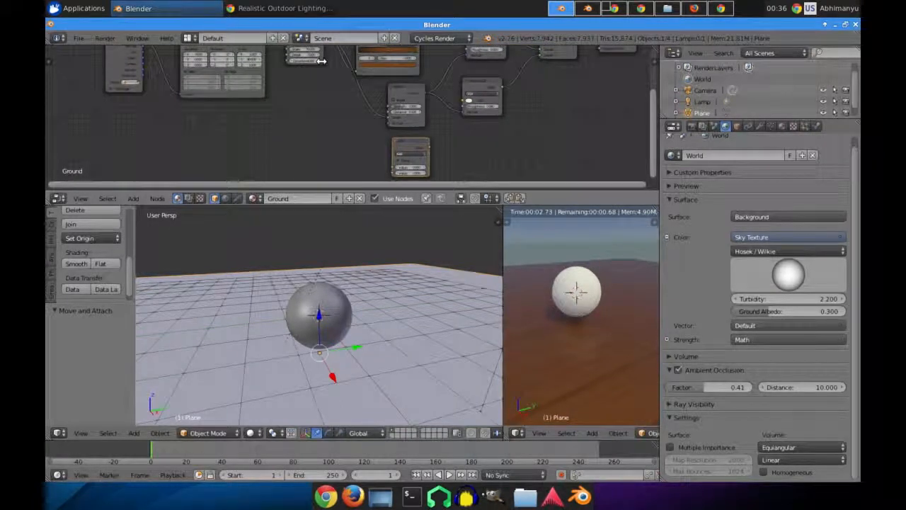
{"action": "key", "text": "shift+a"}
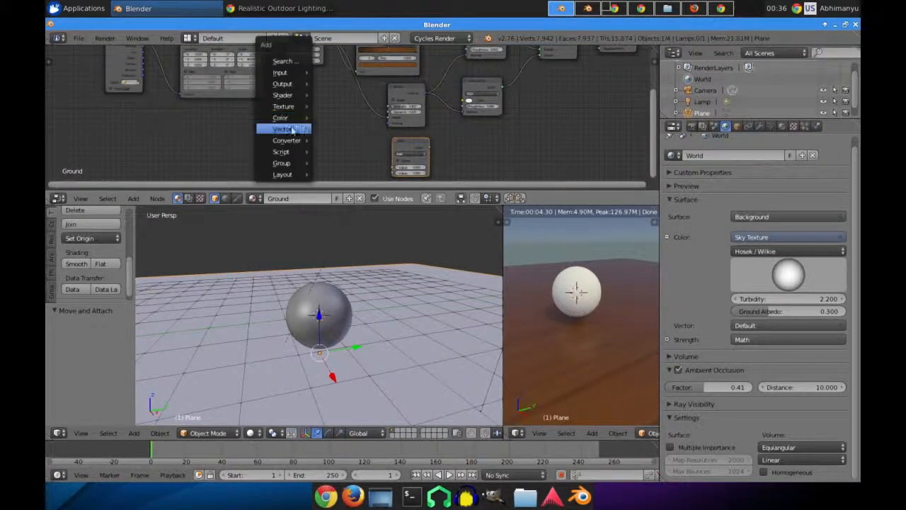
{"action": "mouse_move", "coordinate": [284, 106]}
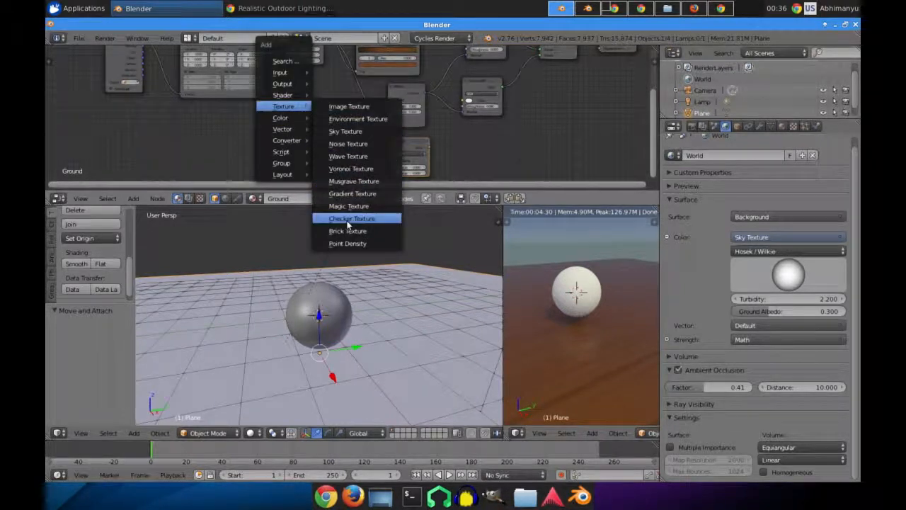
{"action": "left_click", "coordinate": [343, 144]}
{"action": "left_click", "coordinate": [302, 131]}
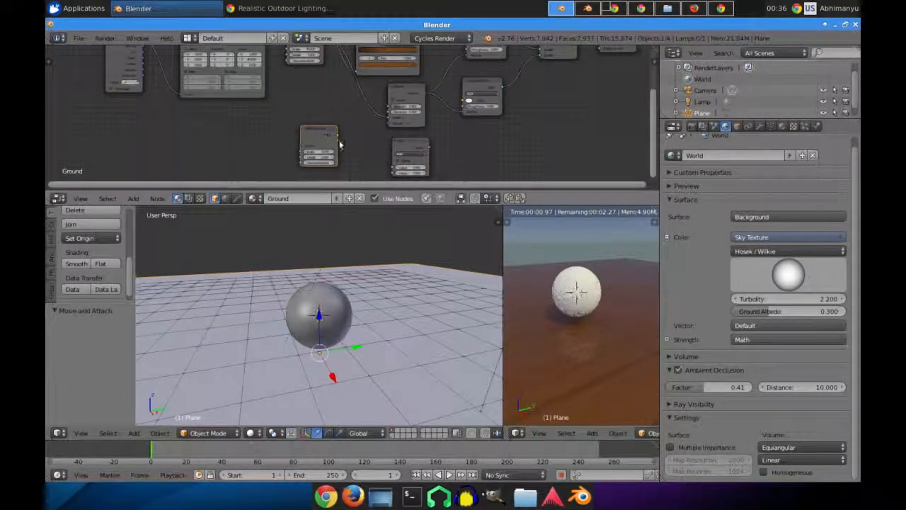
{"action": "scroll", "coordinate": [338, 147], "scroll_direction": "up", "scroll_amount": 1}
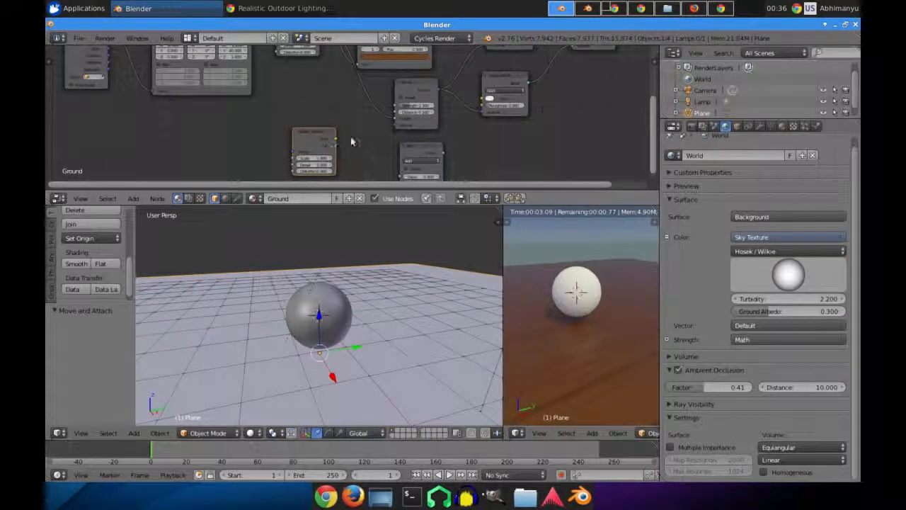
{"action": "scroll", "coordinate": [352, 136], "scroll_direction": "down", "scroll_amount": 2}
{"action": "middle_click_drag", "start_coordinate": [354, 133], "coordinate": [357, 158]}
{"action": "scroll", "coordinate": [354, 152], "scroll_direction": "up", "scroll_amount": 1}
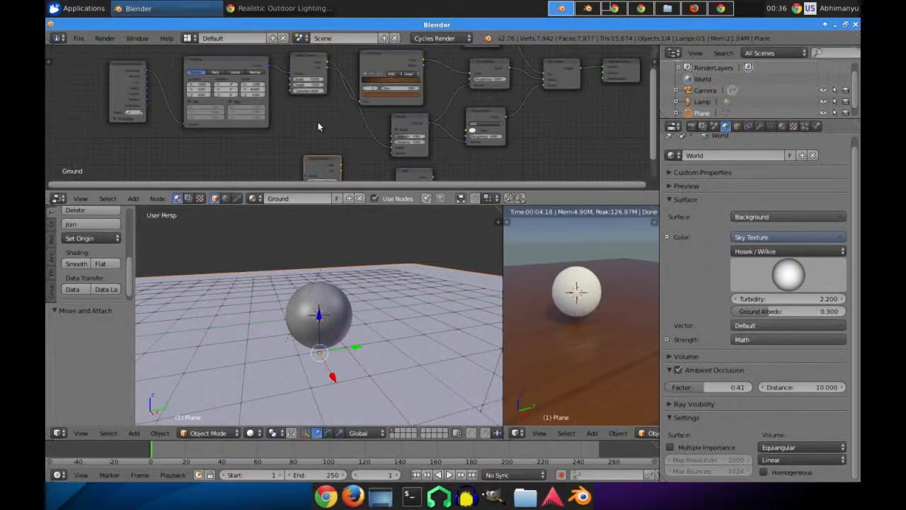
Step: Add a Wave Texture below the first Noise Texture and link its Fac to the ColorRamp's Fac input
{"action": "middle_click_drag", "start_coordinate": [318, 123], "coordinate": [325, 133]}
{"action": "key", "text": "shift+a"}
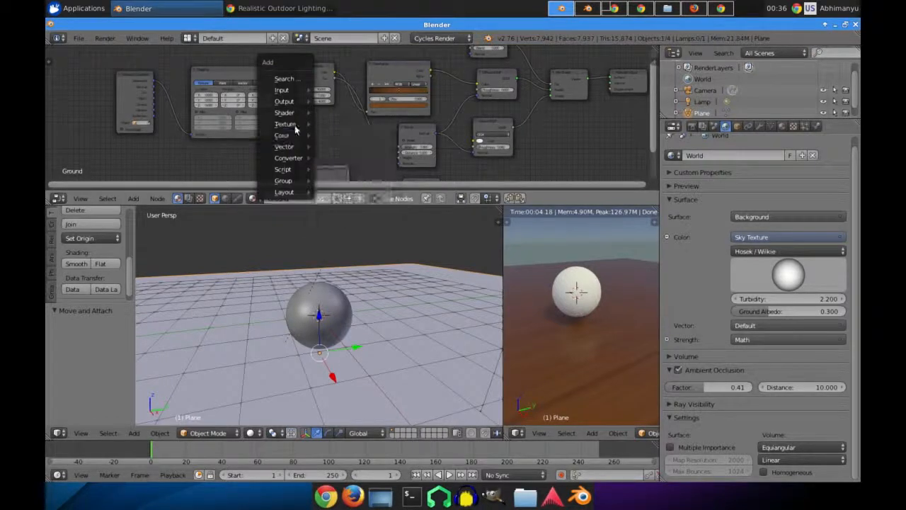
{"action": "mouse_move", "coordinate": [287, 124]}
{"action": "left_click", "coordinate": [347, 174]}
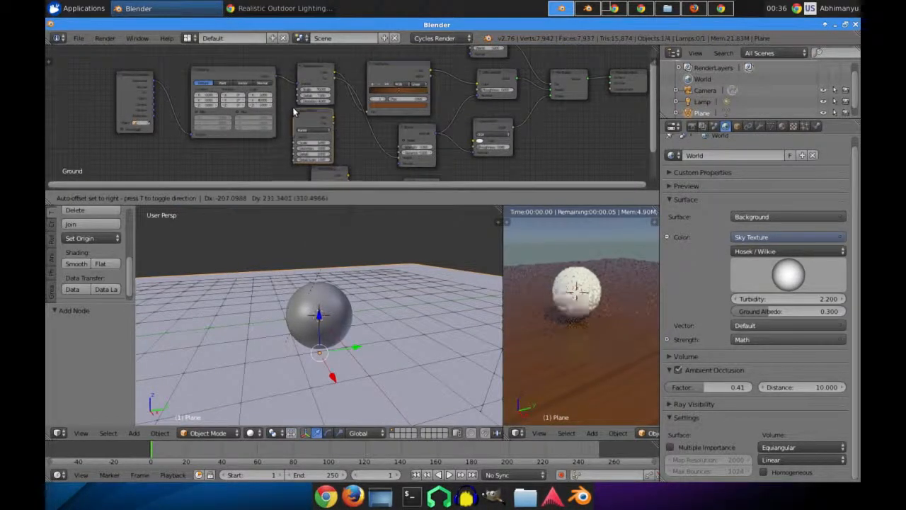
{"action": "left_click", "coordinate": [326, 115]}
{"action": "left_click_drag", "start_coordinate": [333, 118], "coordinate": [367, 111]}
{"action": "scroll", "coordinate": [579, 315], "scroll_direction": "down", "scroll_amount": 5}
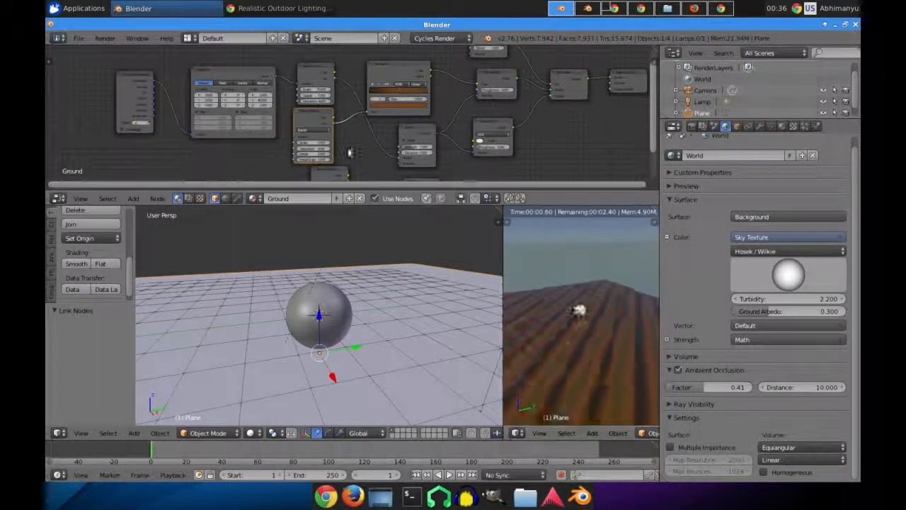
Step: Link the Mapping node's Vector output to the Wave Texture's Vector input
{"action": "scroll", "coordinate": [283, 141], "scroll_direction": "up", "scroll_amount": 3}
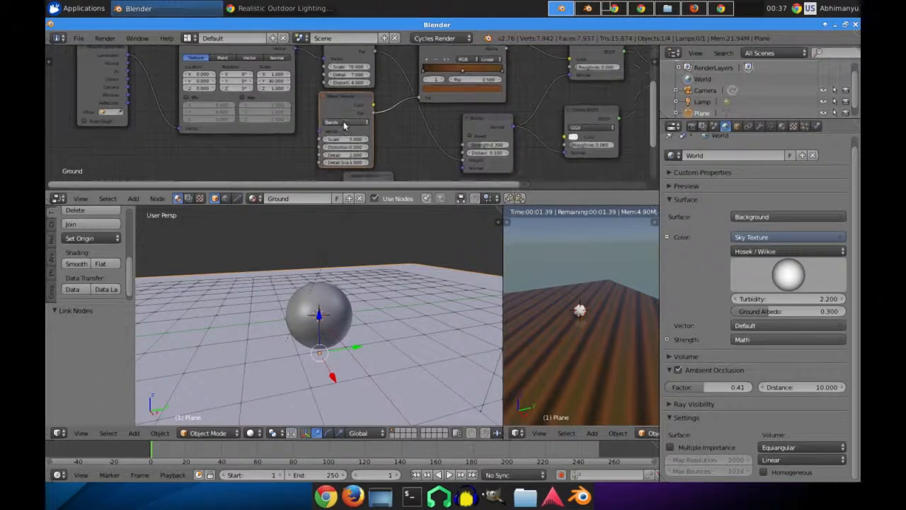
{"action": "left_click_drag", "start_coordinate": [299, 55], "coordinate": [321, 139]}
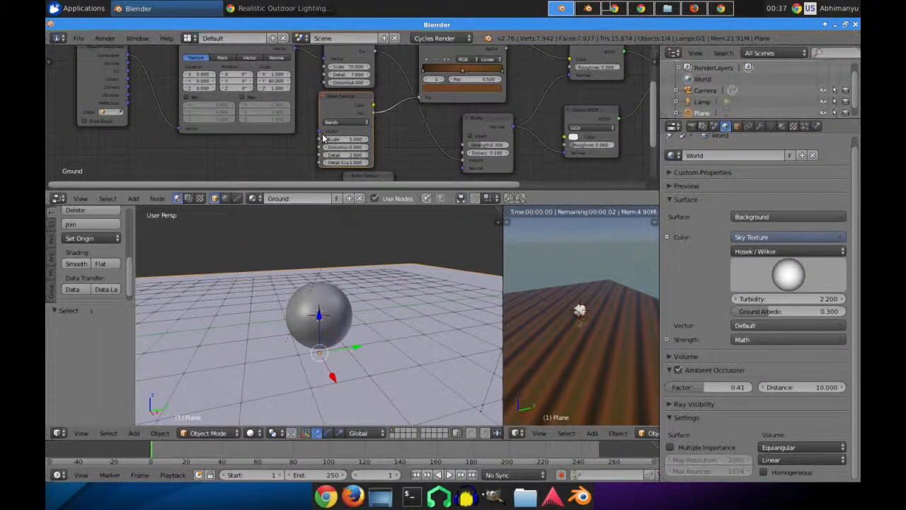
{"action": "left_click_drag", "start_coordinate": [300, 54], "coordinate": [321, 139]}
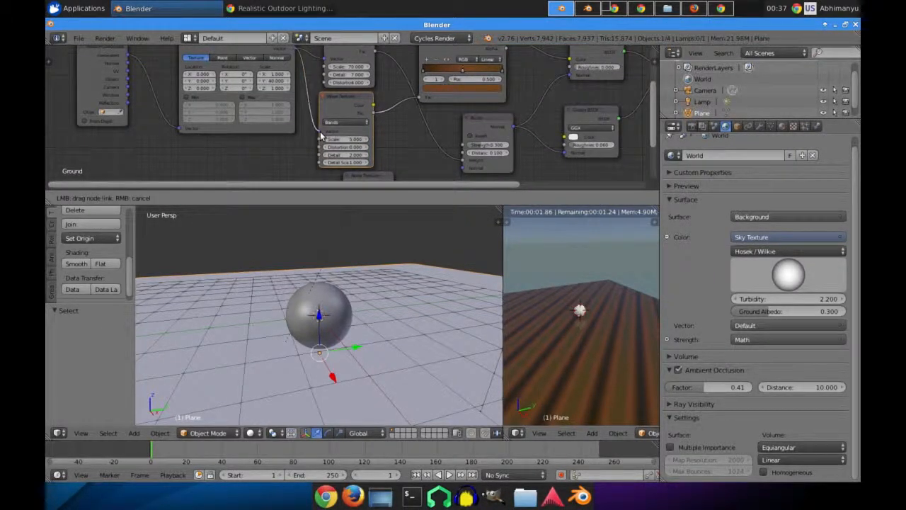
{"action": "middle_click_drag", "start_coordinate": [371, 142], "coordinate": [388, 131]}
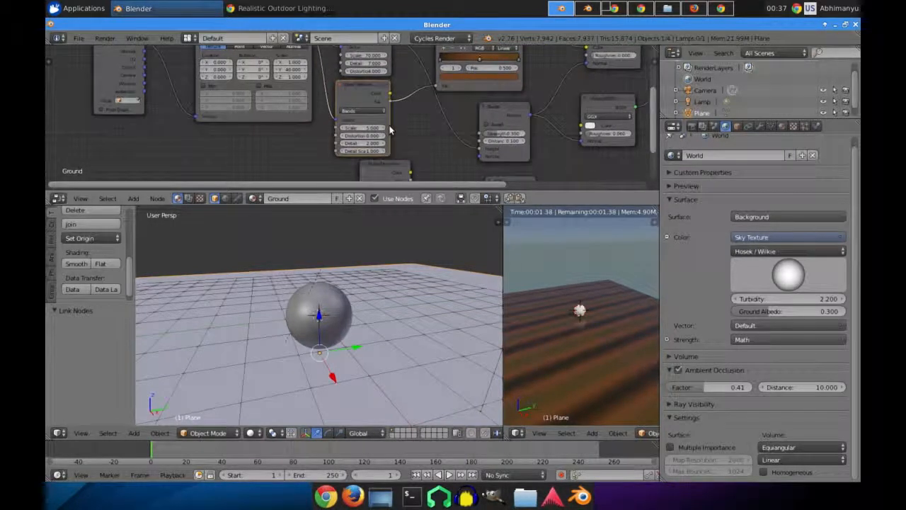
Step: Try several Wave Texture scale values, including 0, and compare the ground stripes in the rendered preview
{"action": "scroll", "coordinate": [588, 316], "scroll_direction": "down", "scroll_amount": 3}
{"action": "scroll", "coordinate": [584, 314], "scroll_direction": "up", "scroll_amount": 3}
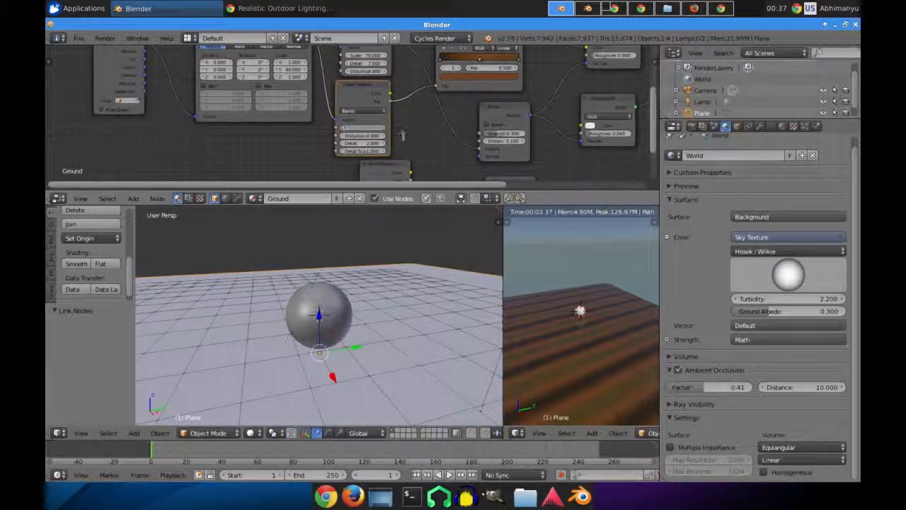
{"action": "key", "text": "Return"}
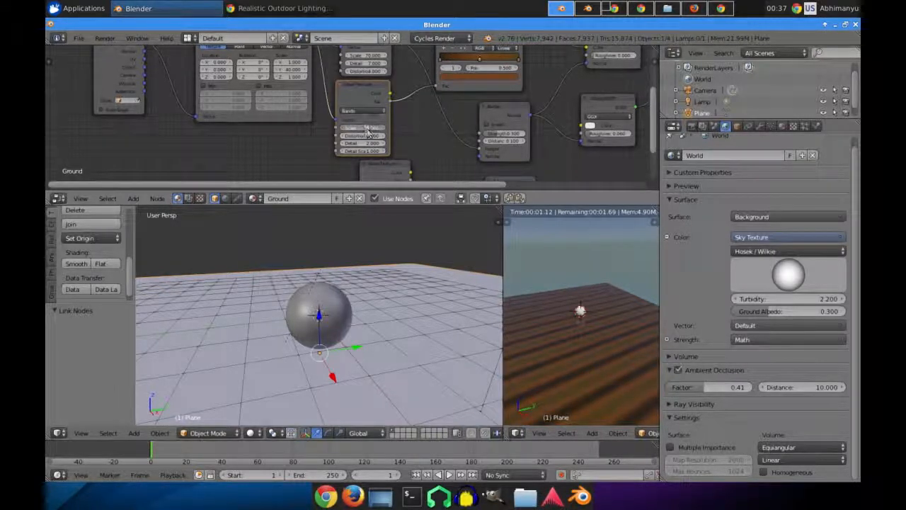
{"action": "key", "text": "Return"}
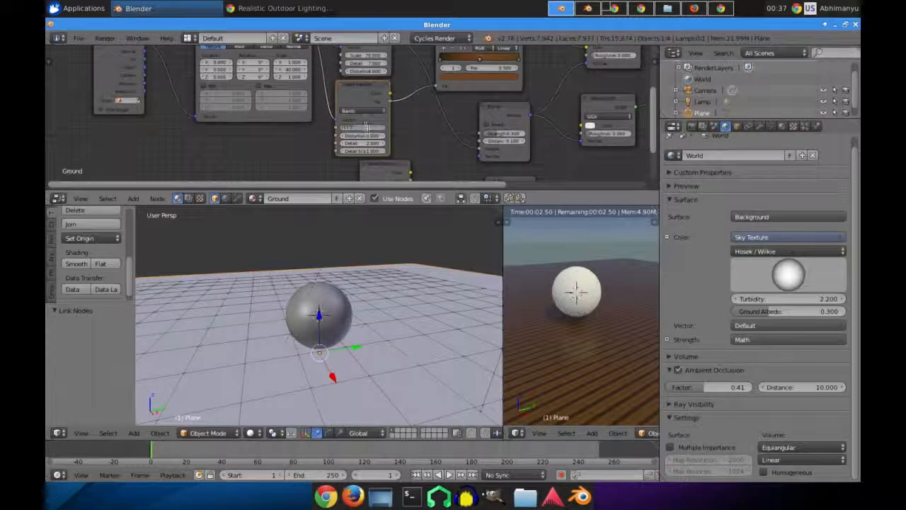
{"action": "key", "text": "Return"}
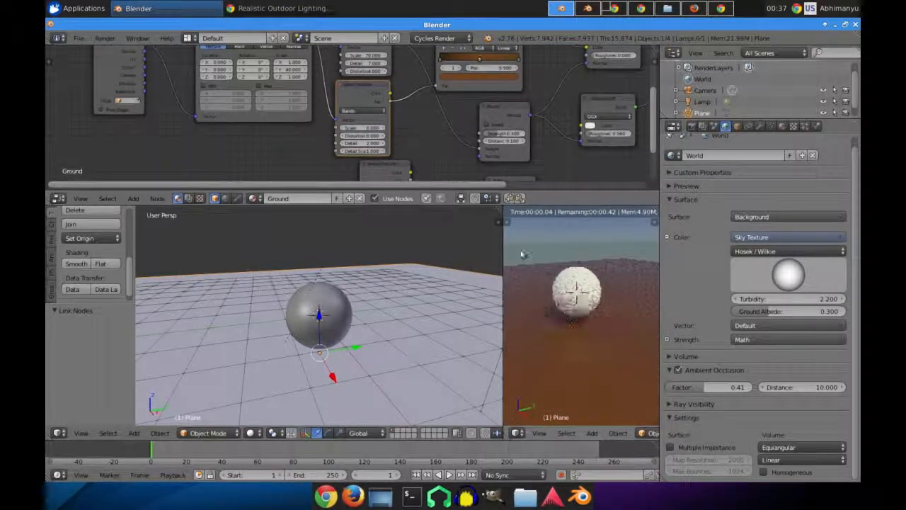
{"action": "scroll", "coordinate": [586, 351], "scroll_direction": "down", "scroll_amount": 6}
{"action": "scroll", "coordinate": [586, 351], "scroll_direction": "down", "scroll_amount": 6}
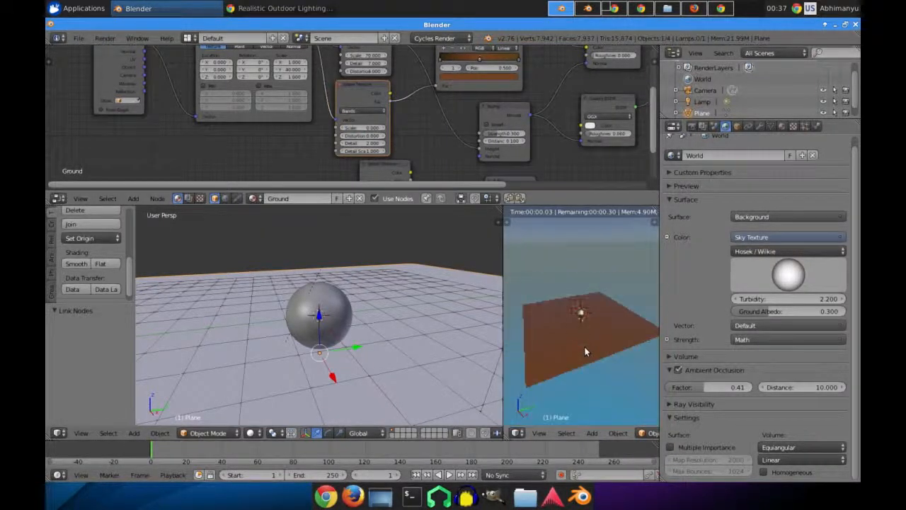
{"action": "scroll", "coordinate": [586, 351], "scroll_direction": "up", "scroll_amount": 6}
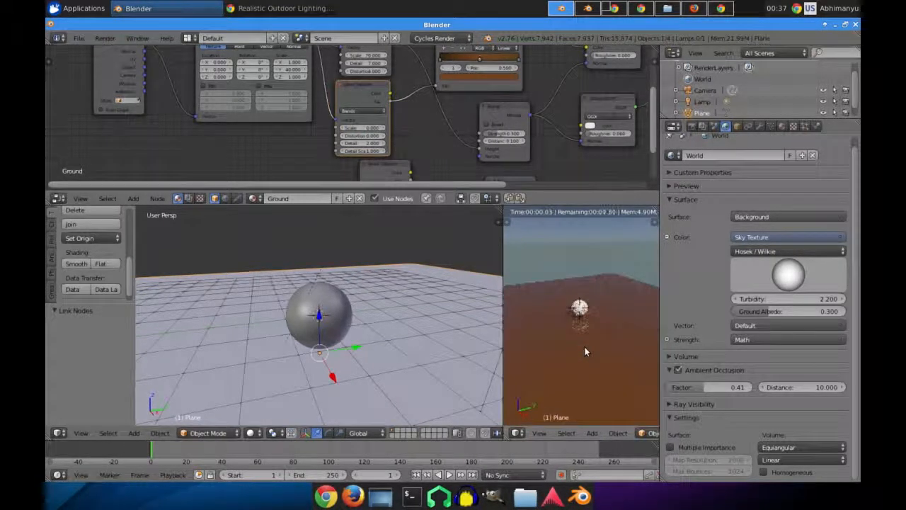
Step: Set the Wave Texture's scale to 10
{"action": "left_click", "coordinate": [362, 127]}
{"action": "type", "text": "10"}
{"action": "key", "text": "Return"}
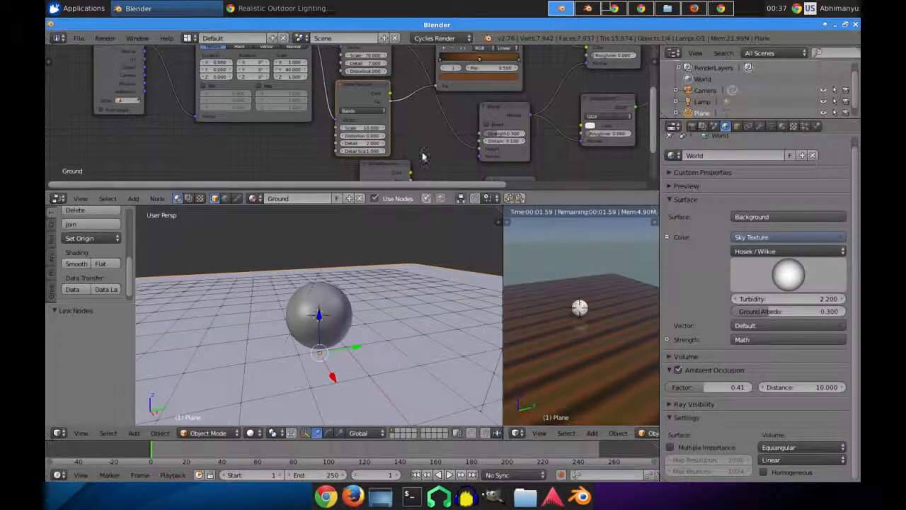
Step: Lighten the ColorRamp's first dark stop to brown and darken its middle stop to a deeper brown
{"action": "scroll", "coordinate": [433, 99], "scroll_direction": "up", "scroll_amount": 1}
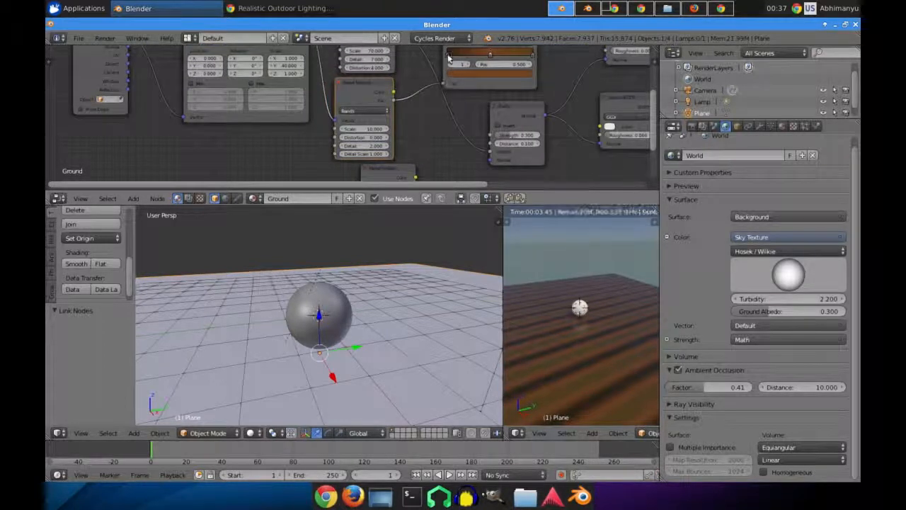
{"action": "left_click", "coordinate": [448, 56]}
{"action": "left_click", "coordinate": [489, 73]}
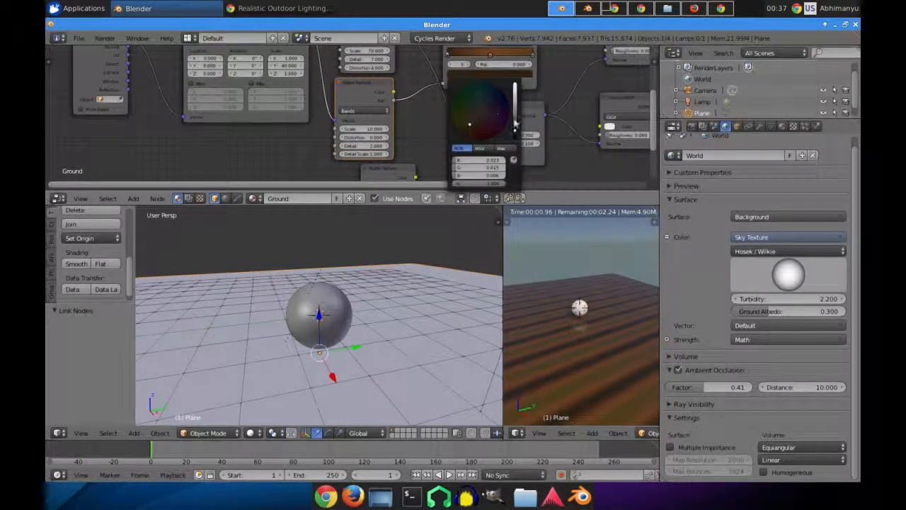
{"action": "left_click", "coordinate": [514, 124]}
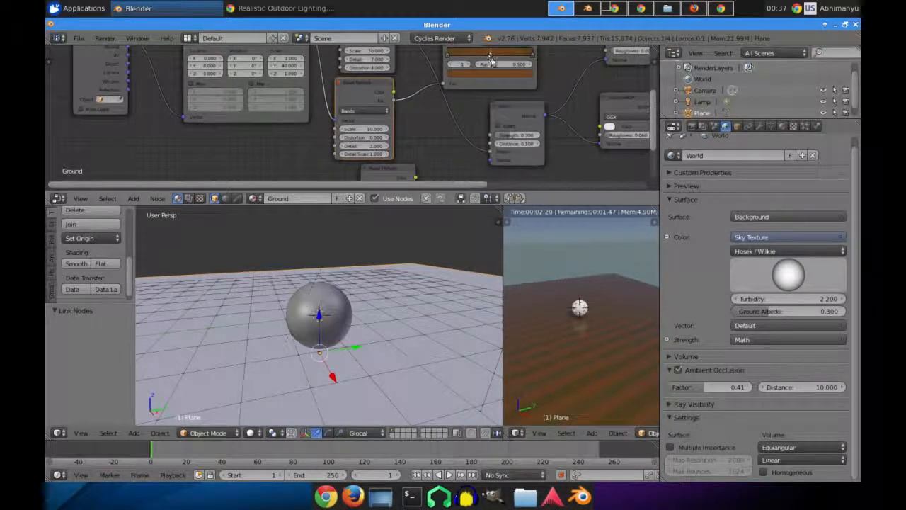
{"action": "left_click", "coordinate": [489, 74]}
{"action": "left_click", "coordinate": [515, 125]}
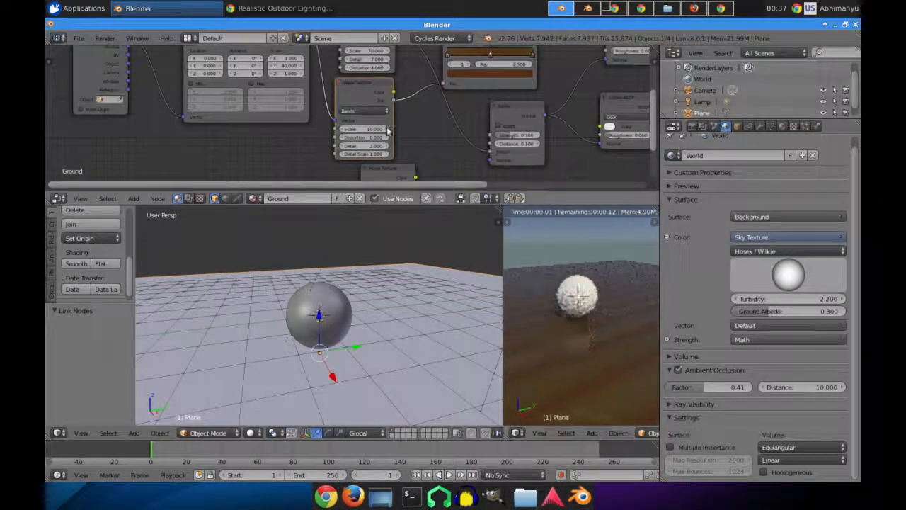
Step: Set the Wave Texture's distortion to 4, detail to 8 and detail scale to 3
{"action": "key", "text": "Return"}
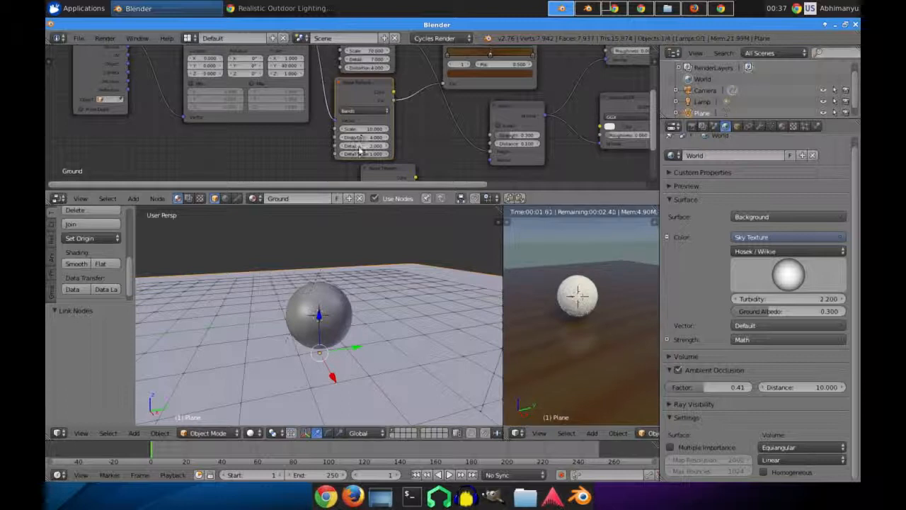
{"action": "type", "text": "8"}
{"action": "key", "text": "Tab"}
{"action": "type", "text": "3"}
{"action": "key", "text": "Return"}
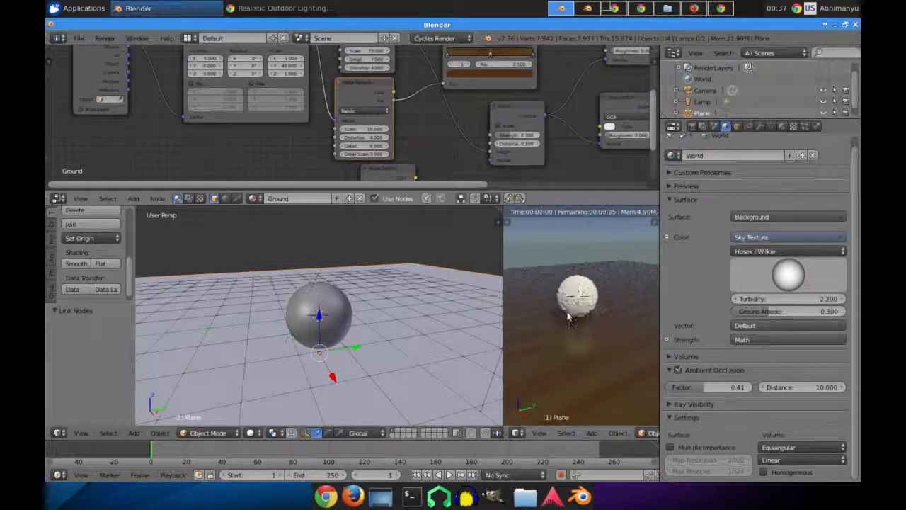
{"action": "scroll", "coordinate": [418, 130], "scroll_direction": "down", "scroll_amount": 4}
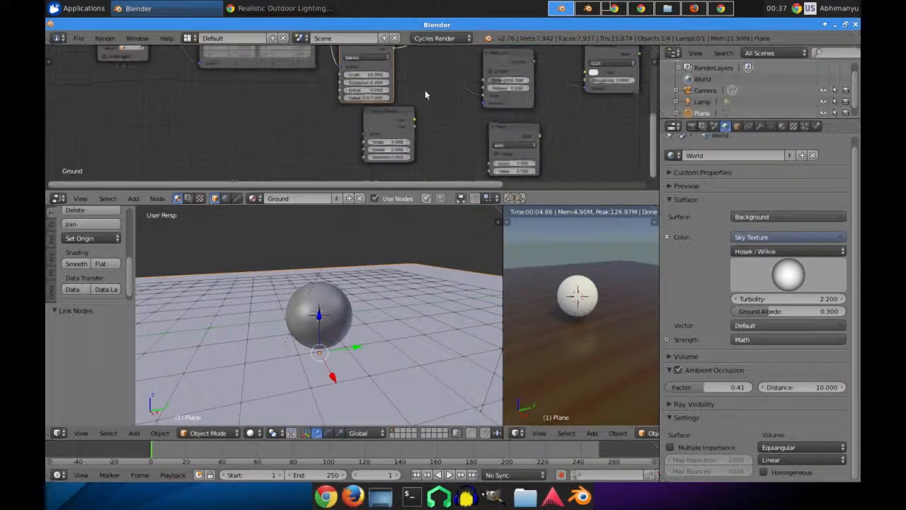
Step: Connect the Wave Texture's output to the Bump node's Height and inspect the ground in the rendered preview
{"action": "scroll", "coordinate": [422, 92], "scroll_direction": "up", "scroll_amount": 3}
{"action": "scroll", "coordinate": [390, 143], "scroll_direction": "up", "scroll_amount": 1}
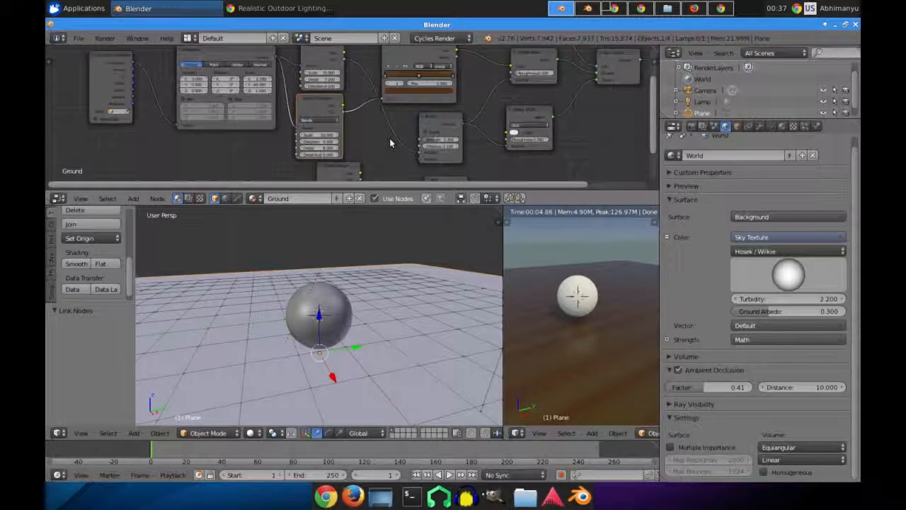
{"action": "left_click_drag", "start_coordinate": [276, 57], "coordinate": [419, 153]}
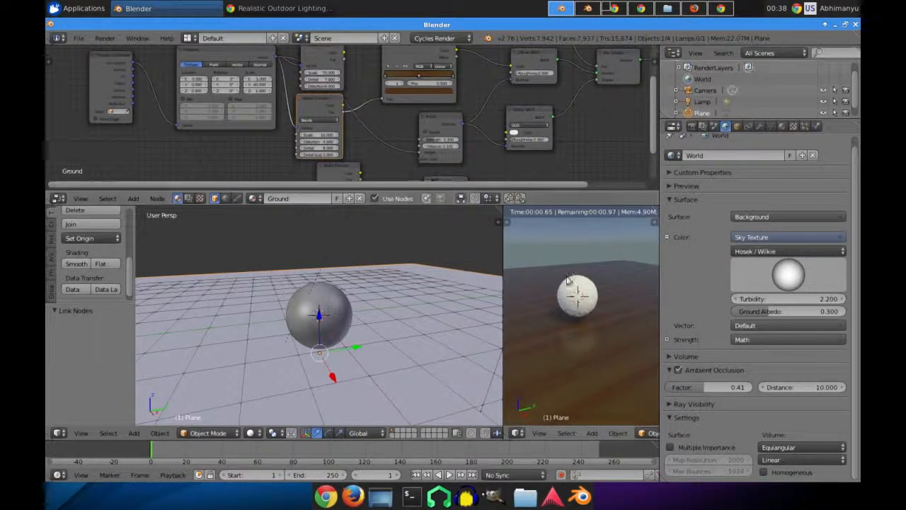
{"action": "scroll", "coordinate": [457, 161], "scroll_direction": "up", "scroll_amount": 2}
{"action": "left_click_drag", "start_coordinate": [463, 150], "coordinate": [507, 152]}
{"action": "scroll", "coordinate": [574, 326], "scroll_direction": "down", "scroll_amount": 4}
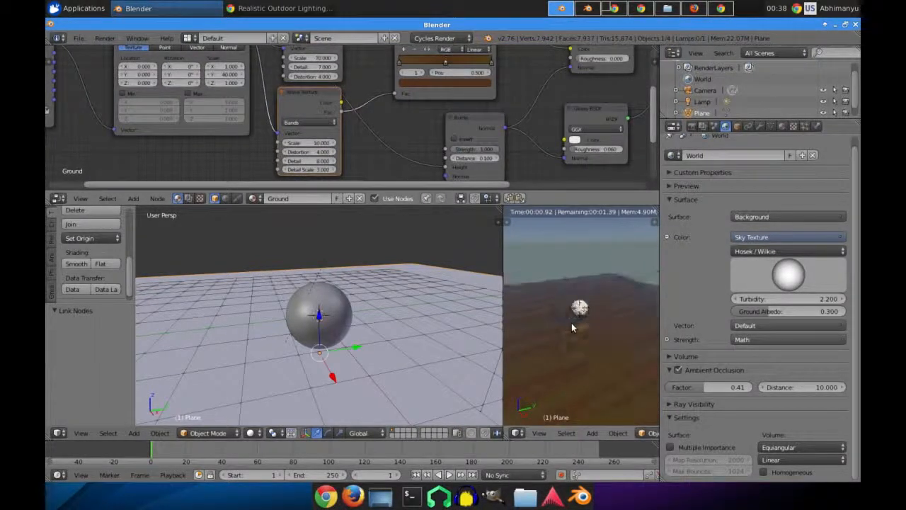
{"action": "scroll", "coordinate": [573, 326], "scroll_direction": "up", "scroll_amount": 5}
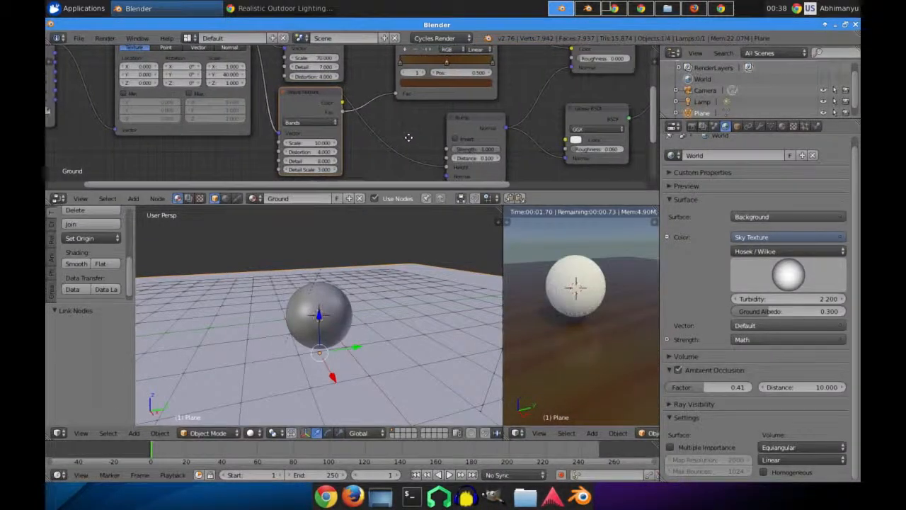
Step: Connect the Noise Texture to the ColorRamp's factor and the Bump node's Height, and delete the Wave Texture node
{"action": "middle_click_drag", "start_coordinate": [408, 137], "coordinate": [415, 158]}
{"action": "scroll", "coordinate": [345, 103], "scroll_direction": "down", "scroll_amount": 2}
{"action": "left_click_drag", "start_coordinate": [354, 66], "coordinate": [395, 116]}
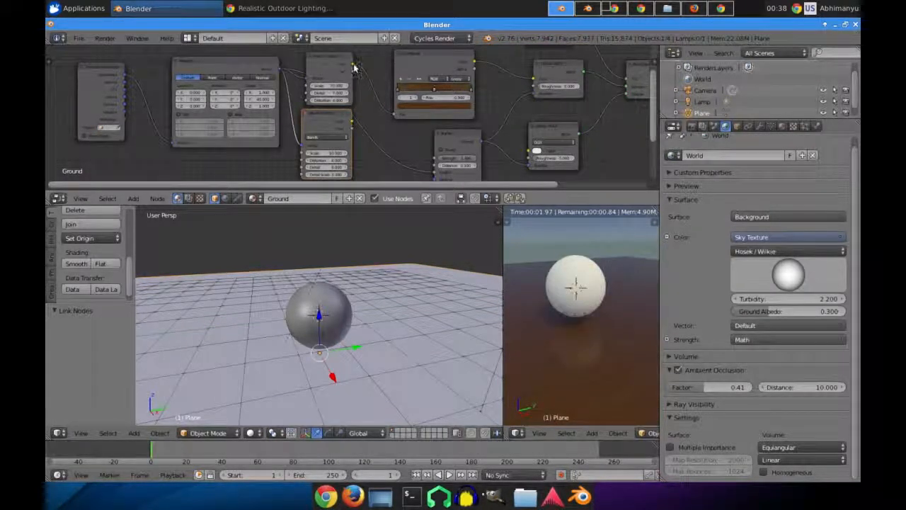
{"action": "left_click_drag", "start_coordinate": [356, 69], "coordinate": [435, 173]}
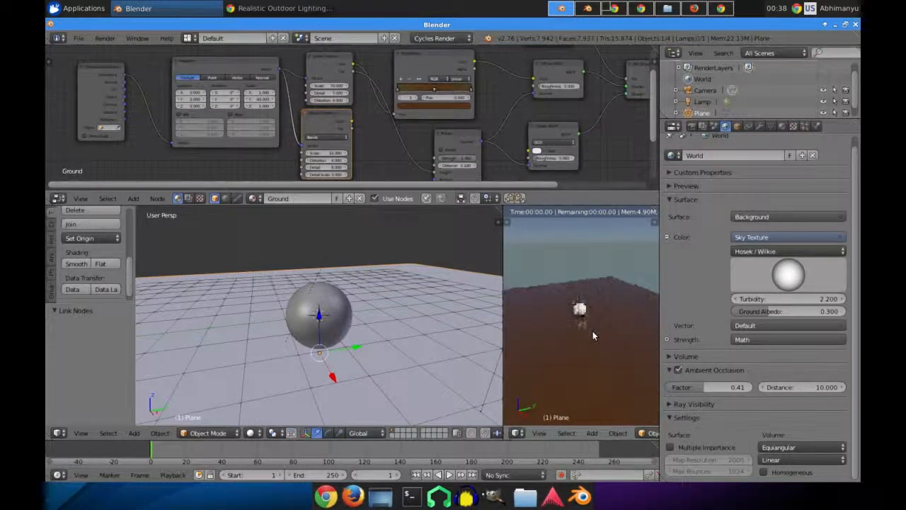
{"action": "middle_click_drag", "start_coordinate": [354, 129], "coordinate": [332, 146]}
{"action": "key", "text": "x"}
Step: Set the ColorRamp's interpolation to B-Spline and shift its middle stop to a less saturated brown
{"action": "left_click", "coordinate": [451, 107]}
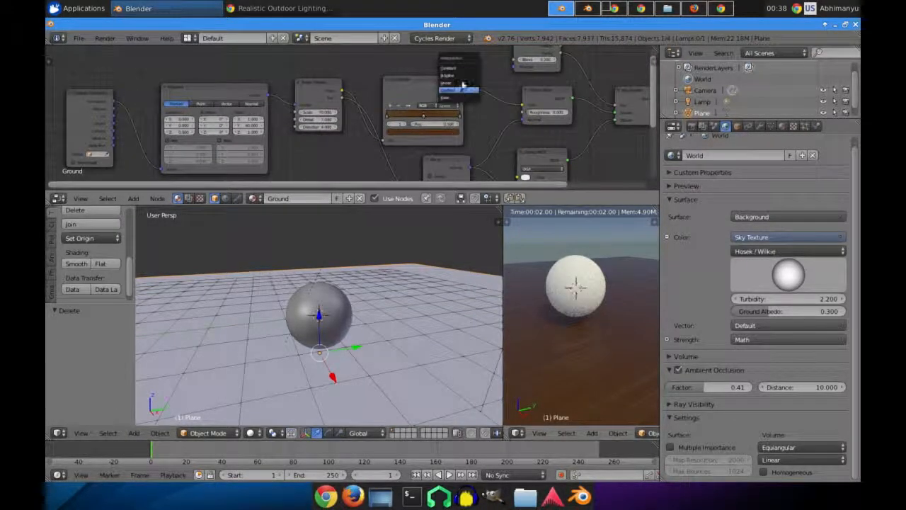
{"action": "left_click", "coordinate": [463, 76]}
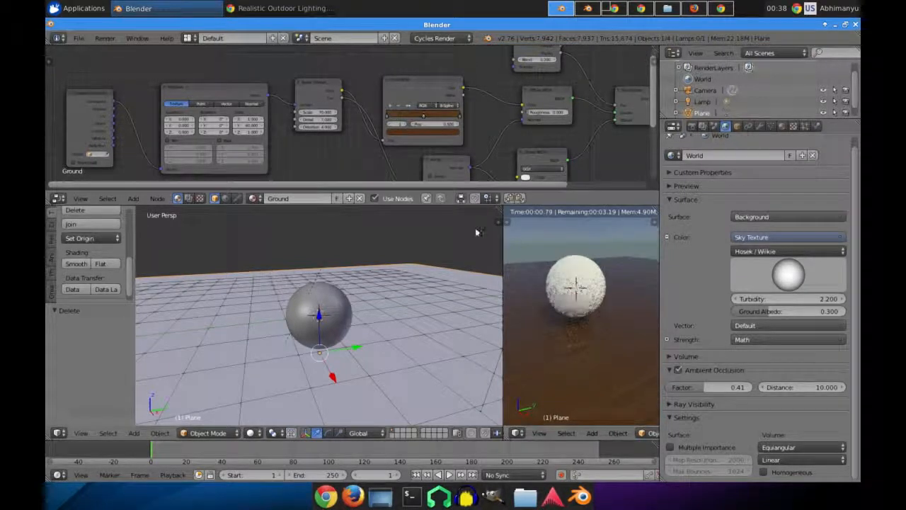
{"action": "left_click", "coordinate": [389, 118]}
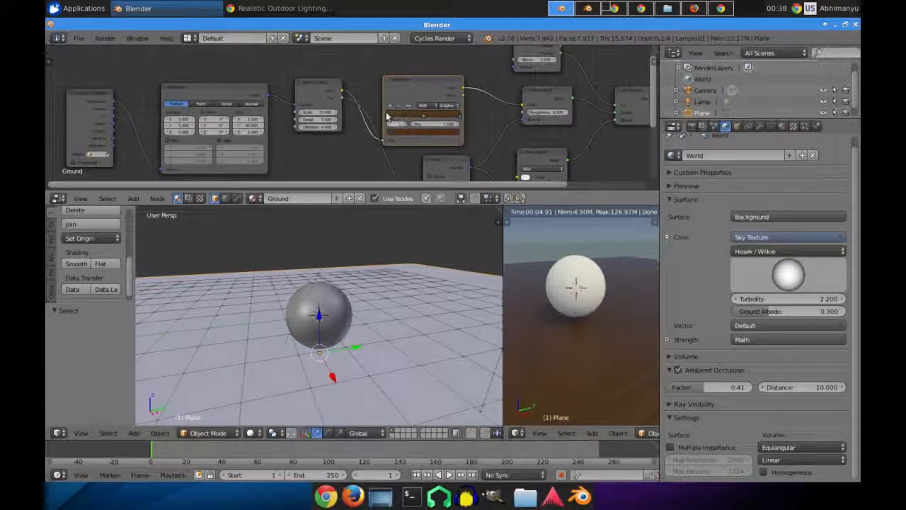
{"action": "left_click", "coordinate": [423, 132]}
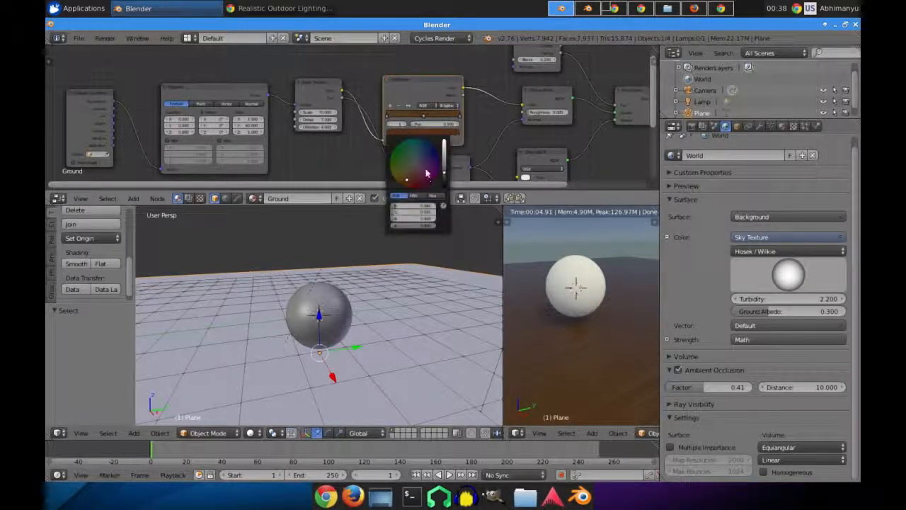
{"action": "left_click", "coordinate": [407, 175]}
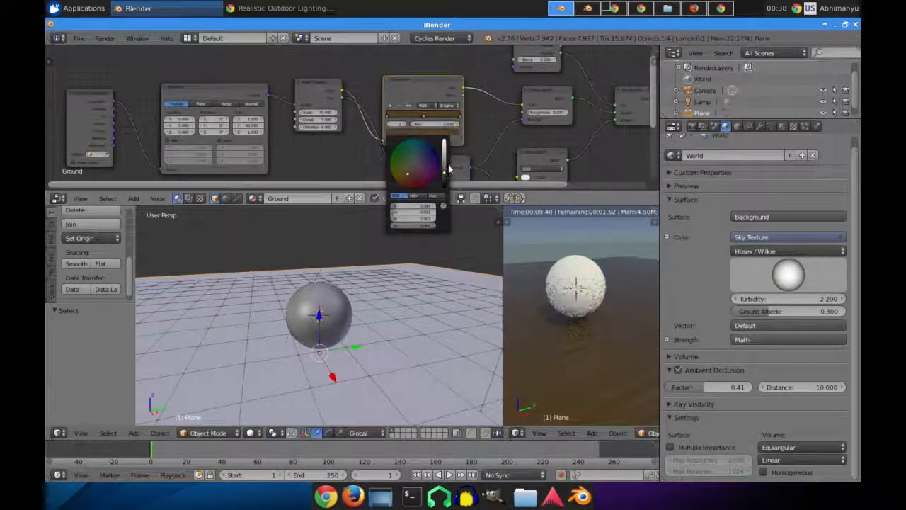
{"action": "left_click", "coordinate": [445, 164]}
{"action": "left_click_drag", "start_coordinate": [445, 163], "coordinate": [445, 176]}
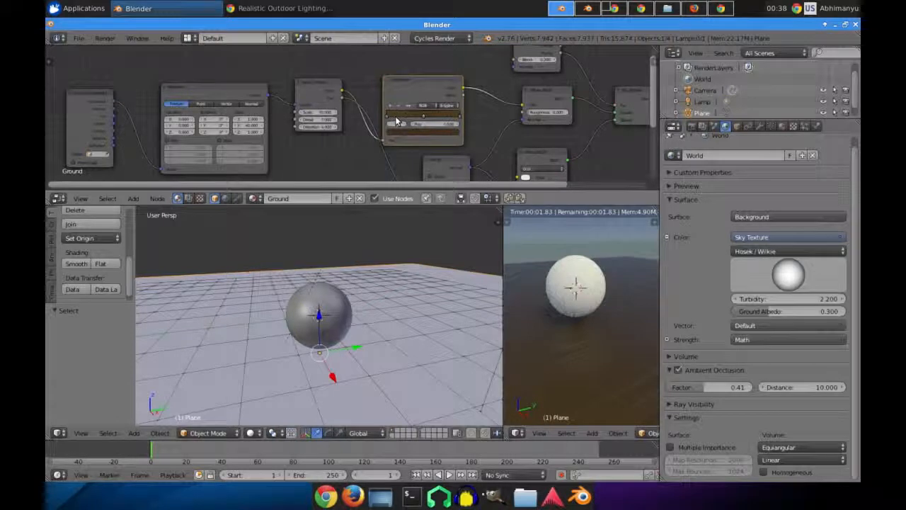
Step: Brighten the ColorRamp's first stop to a golden brown and check the ground in the rendered preview
{"action": "left_click", "coordinate": [418, 132]}
{"action": "left_click_drag", "start_coordinate": [444, 172], "coordinate": [445, 165]}
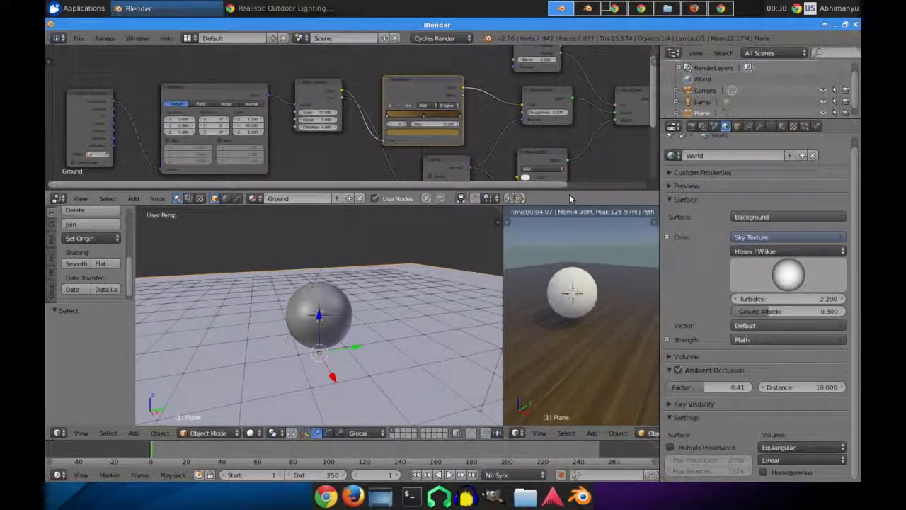
{"action": "scroll", "coordinate": [595, 302], "scroll_direction": "down", "scroll_amount": 4}
{"action": "middle_click_drag", "start_coordinate": [618, 296], "coordinate": [522, 301]}
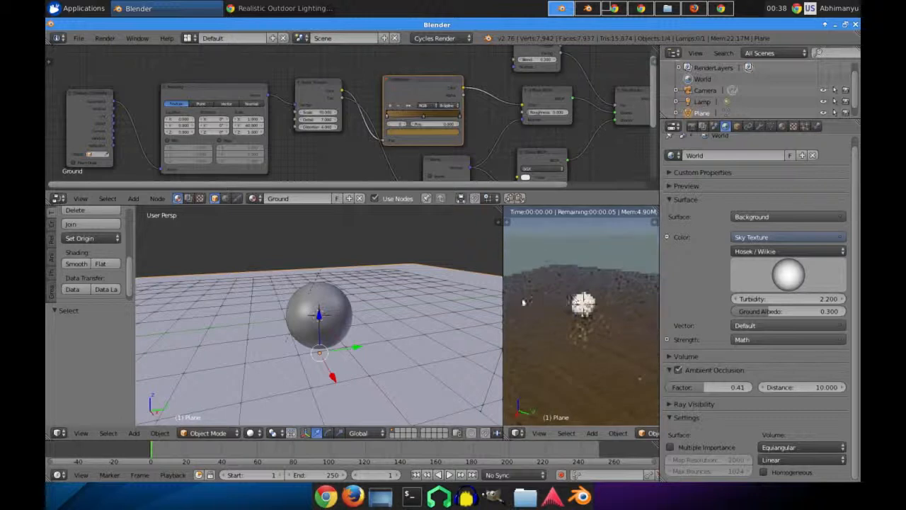
Step: Create a new material for the sphere and make room for more nodes before its Diffuse BSDF
{"action": "right_click", "coordinate": [319, 322]}
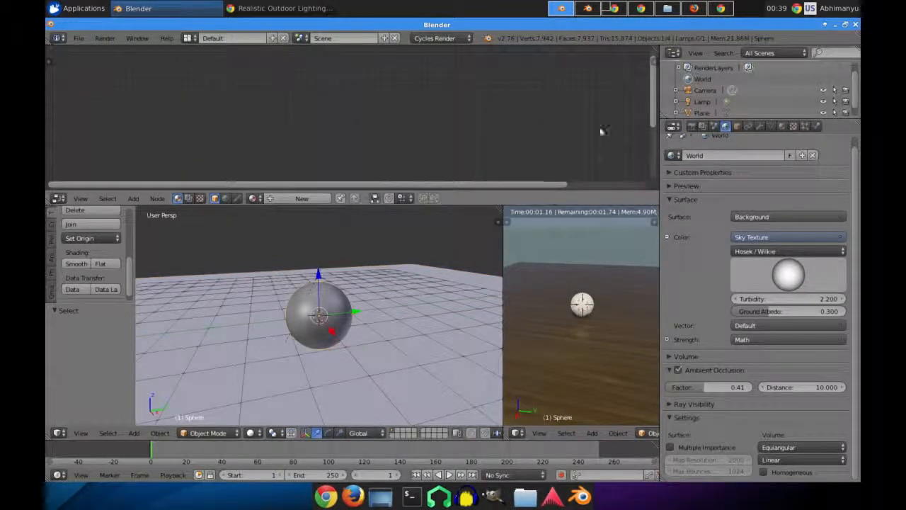
{"action": "left_click", "coordinate": [779, 127]}
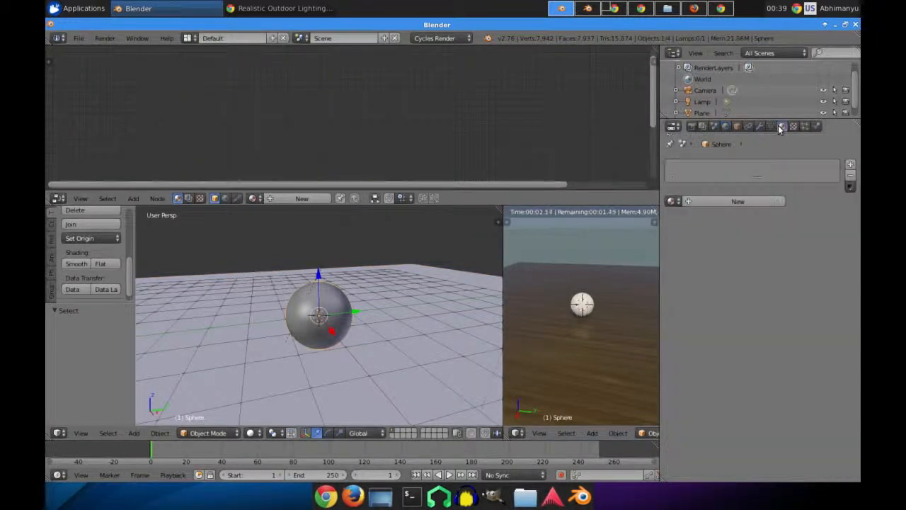
{"action": "left_click", "coordinate": [738, 201]}
{"action": "middle_click_drag", "start_coordinate": [447, 104], "coordinate": [429, 105]}
{"action": "left_click_drag", "start_coordinate": [503, 98], "coordinate": [455, 86]}
{"action": "middle_click_drag", "start_coordinate": [299, 100], "coordinate": [345, 106]}
Step: Add a Noise Texture to the sphere's material and connect its Color output to the Diffuse BSDF's Color
{"action": "key", "text": "shift+a"}
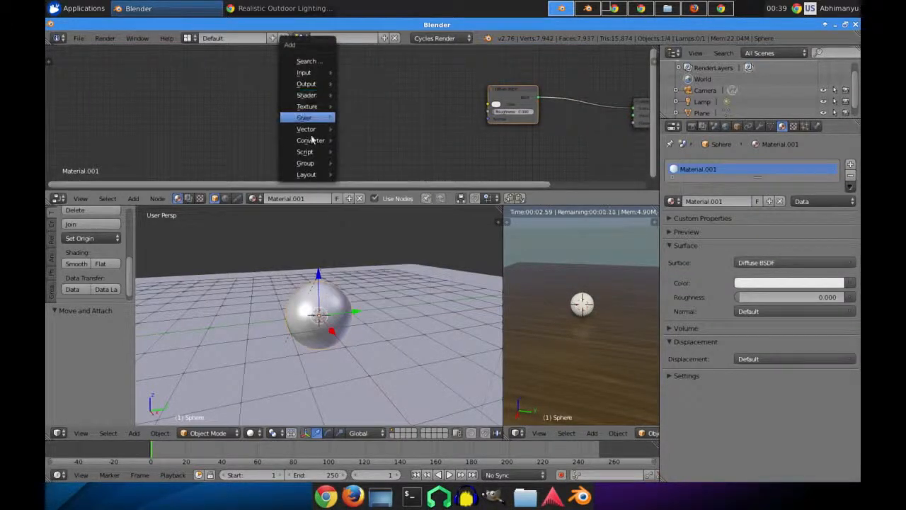
{"action": "mouse_move", "coordinate": [312, 110]}
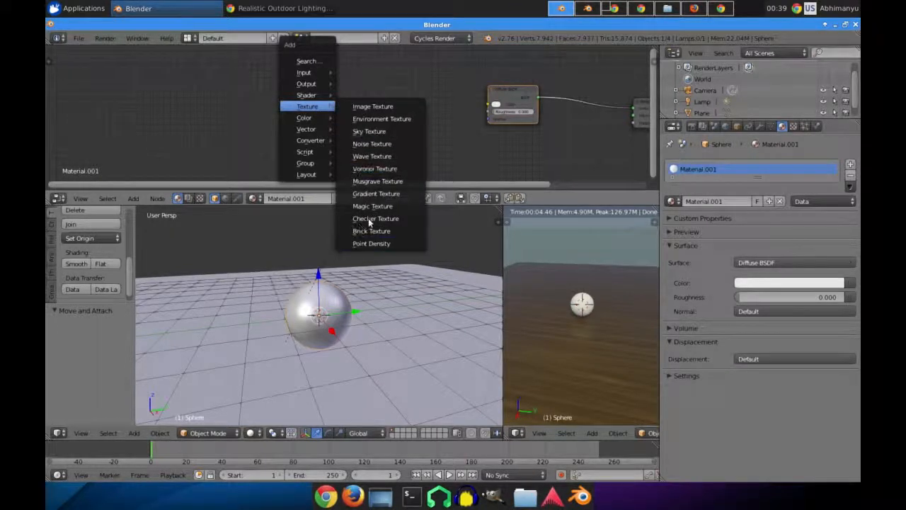
{"action": "left_click", "coordinate": [371, 144]}
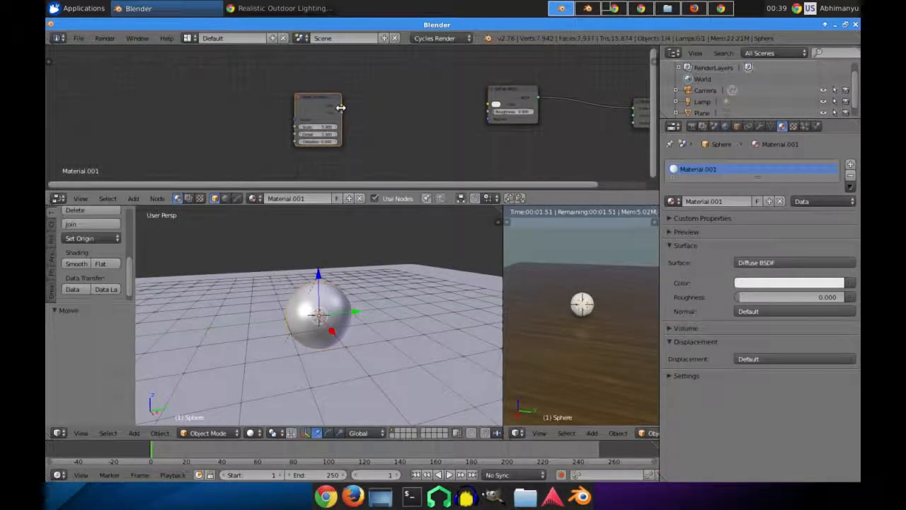
{"action": "left_click_drag", "start_coordinate": [343, 109], "coordinate": [487, 105]}
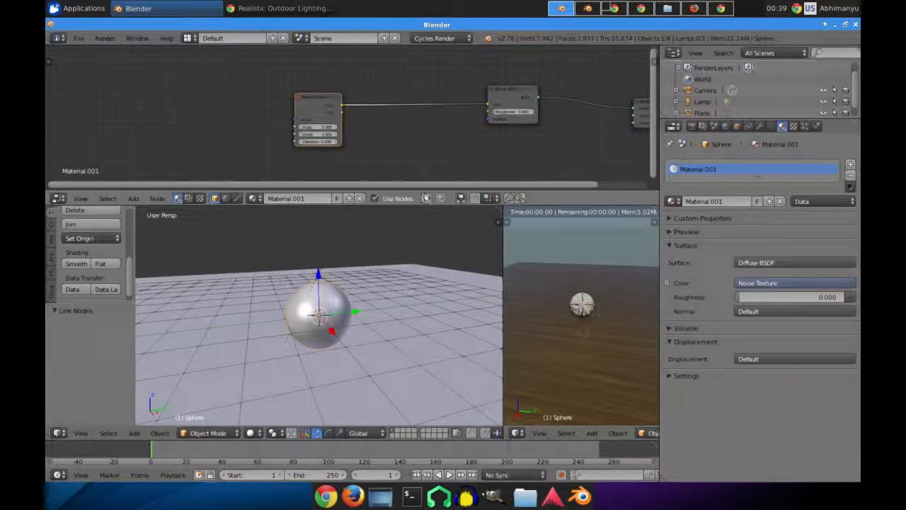
{"action": "scroll", "coordinate": [600, 313], "scroll_direction": "up", "scroll_amount": 8}
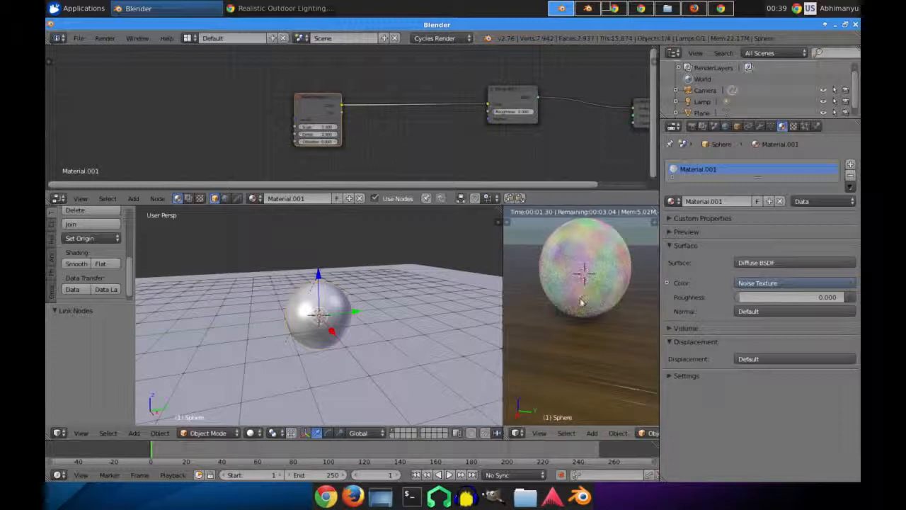
{"action": "middle_click_drag", "start_coordinate": [373, 131], "coordinate": [390, 118]}
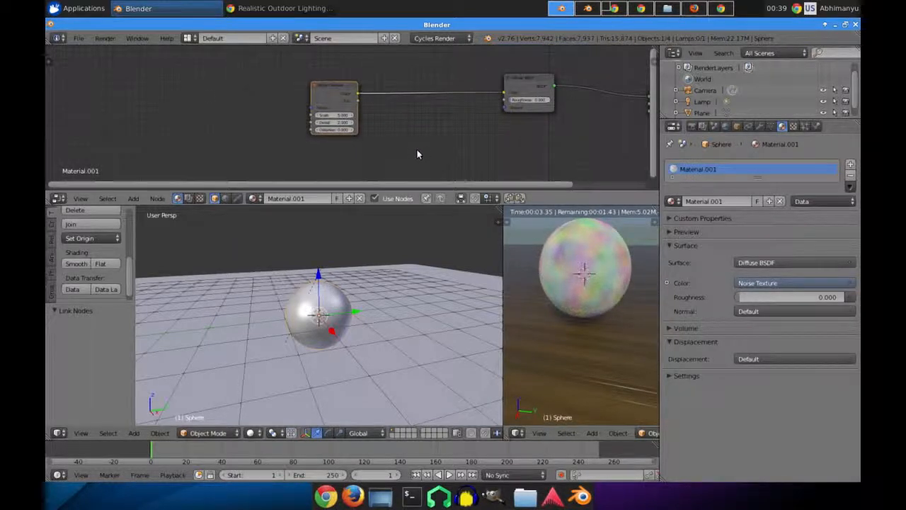
{"action": "scroll", "coordinate": [417, 152], "scroll_direction": "down", "scroll_amount": 1}
{"action": "left_click_drag", "start_coordinate": [342, 97], "coordinate": [337, 78]}
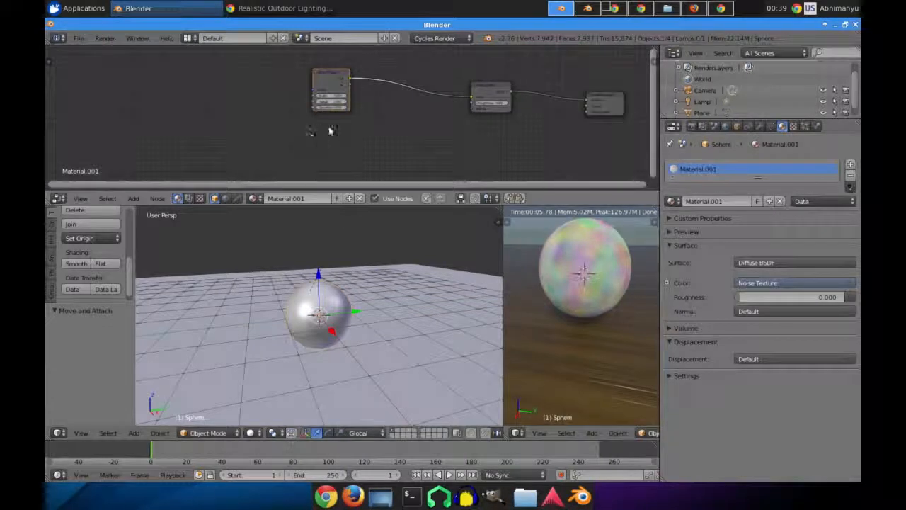
Step: Duplicate the sphere 2.515 units along Y and switch the rendered viewport back to solid shading
{"action": "scroll", "coordinate": [324, 301], "scroll_direction": "down", "scroll_amount": 4}
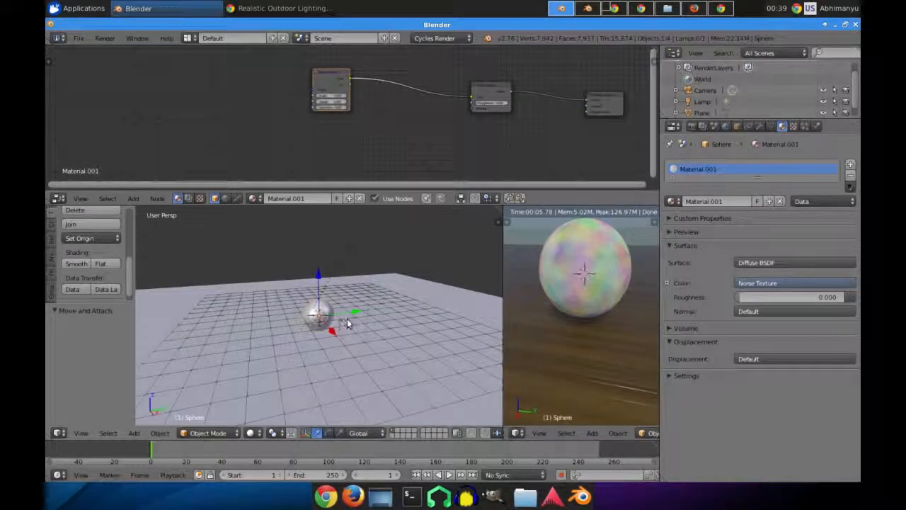
{"action": "key", "text": "shift+d"}
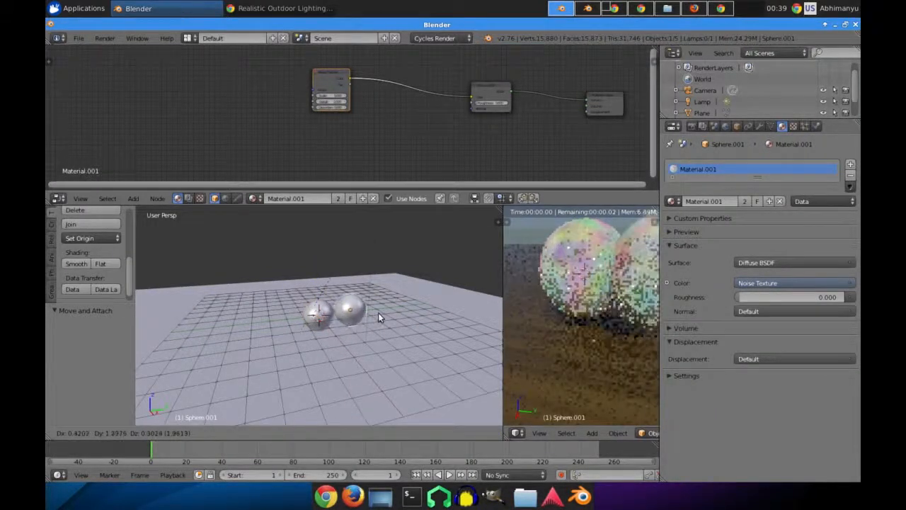
{"action": "left_click", "coordinate": [381, 322]}
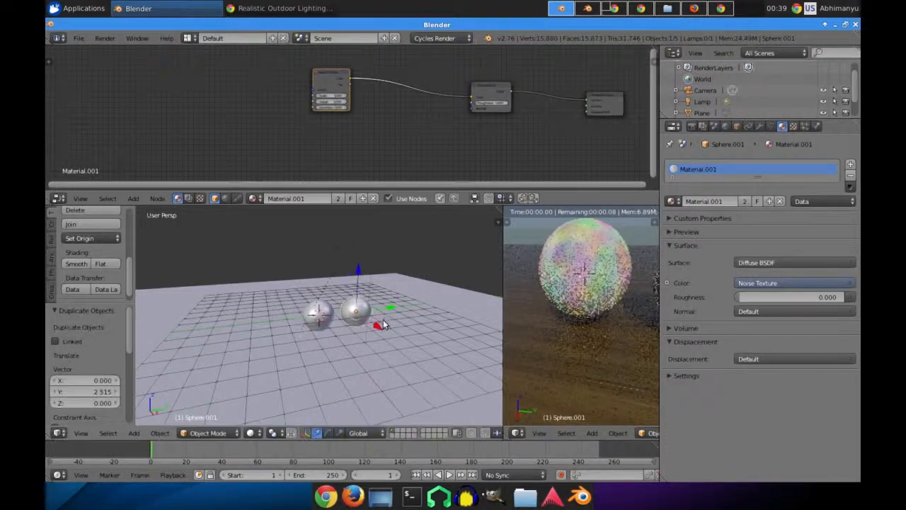
{"action": "scroll", "coordinate": [381, 324], "scroll_direction": "down", "scroll_amount": 4}
{"action": "scroll", "coordinate": [594, 321], "scroll_direction": "down", "scroll_amount": 3}
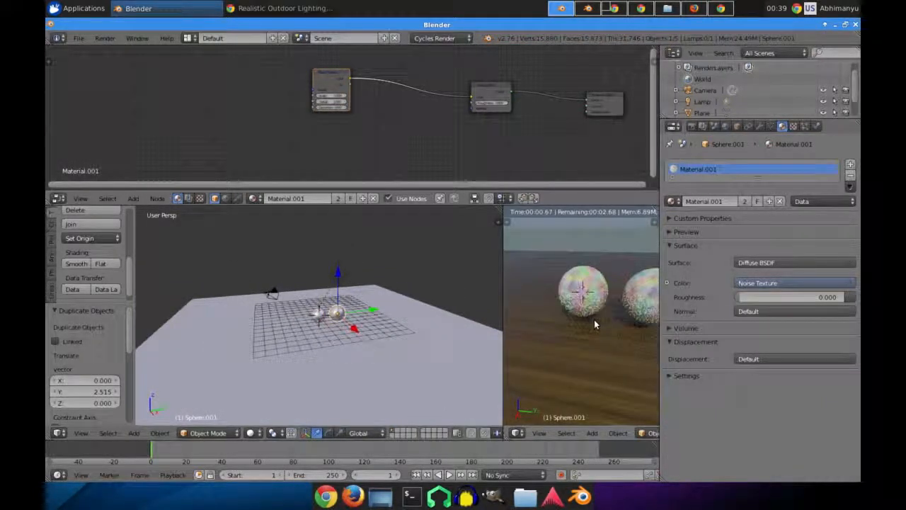
{"action": "key", "text": "shift+z"}
Step: Duplicate the newest sphere along Y four more times to form a row of six spheres
{"action": "scroll", "coordinate": [386, 326], "scroll_direction": "up", "scroll_amount": 3}
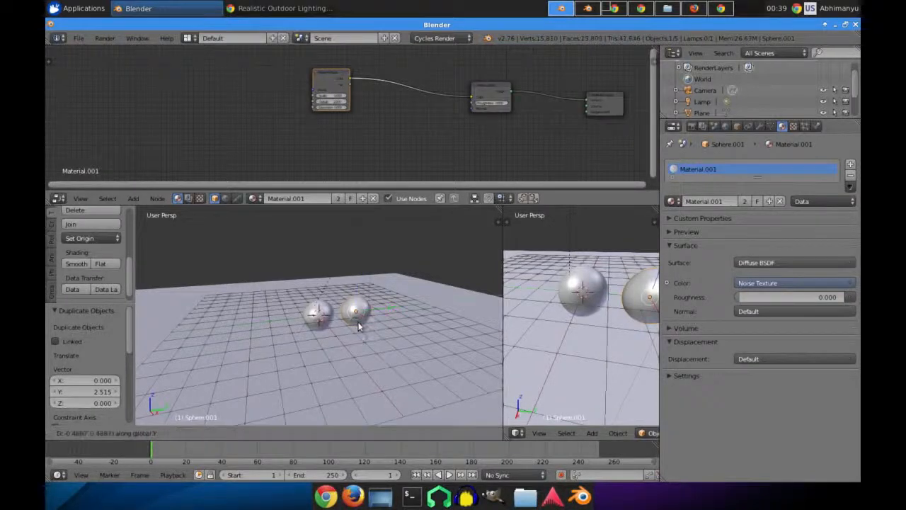
{"action": "key", "text": "shift+d"}
{"action": "key", "text": "y"}
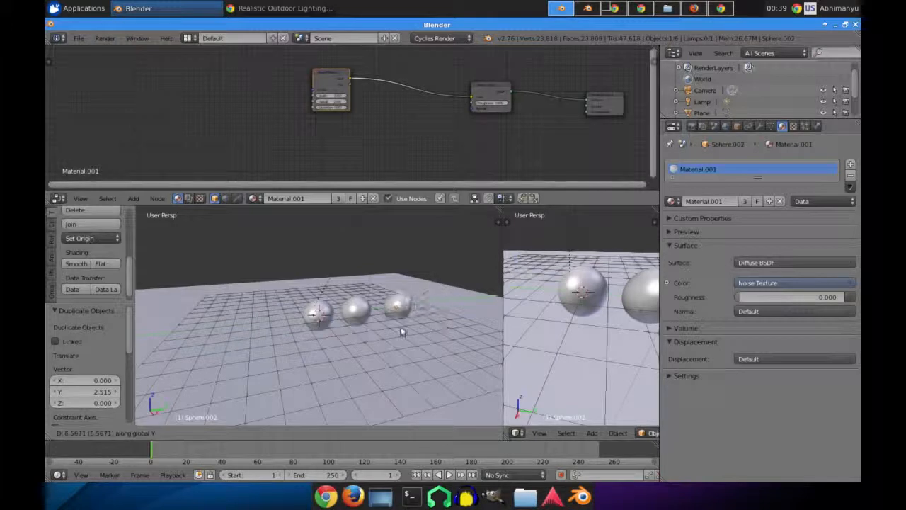
{"action": "left_click", "coordinate": [395, 330]}
{"action": "key", "text": "shift+d"}
{"action": "key", "text": "y"}
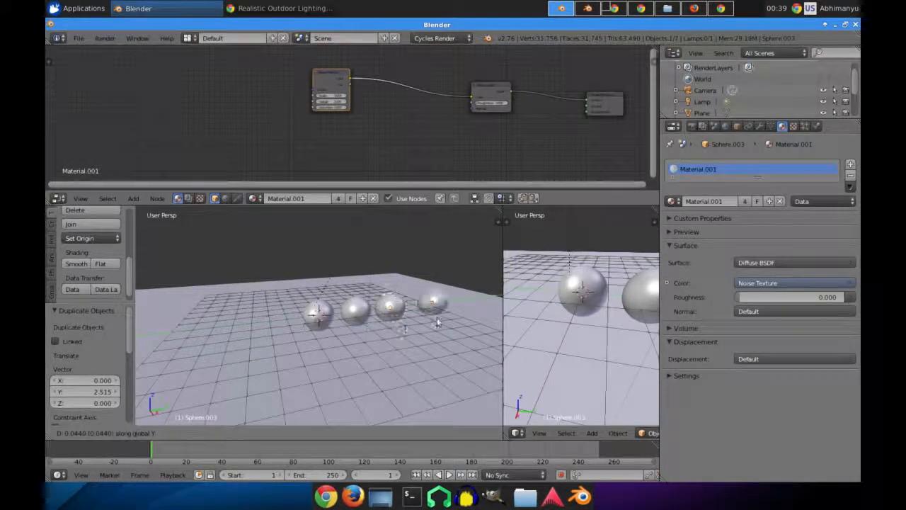
{"action": "left_click", "coordinate": [432, 320]}
{"action": "key", "text": "shift+d"}
{"action": "key", "text": "y"}
{"action": "left_click", "coordinate": [429, 332]}
{"action": "scroll", "coordinate": [429, 332], "scroll_direction": "down", "scroll_amount": 3}
{"action": "scroll", "coordinate": [382, 360], "scroll_direction": "up", "scroll_amount": 5}
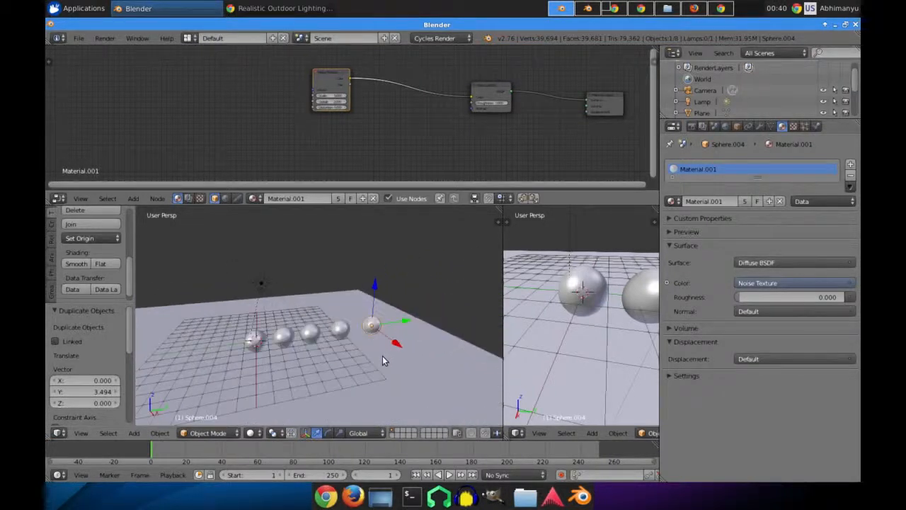
{"action": "key", "text": "shift+d"}
{"action": "key", "text": "y"}
{"action": "left_click", "coordinate": [413, 345]}
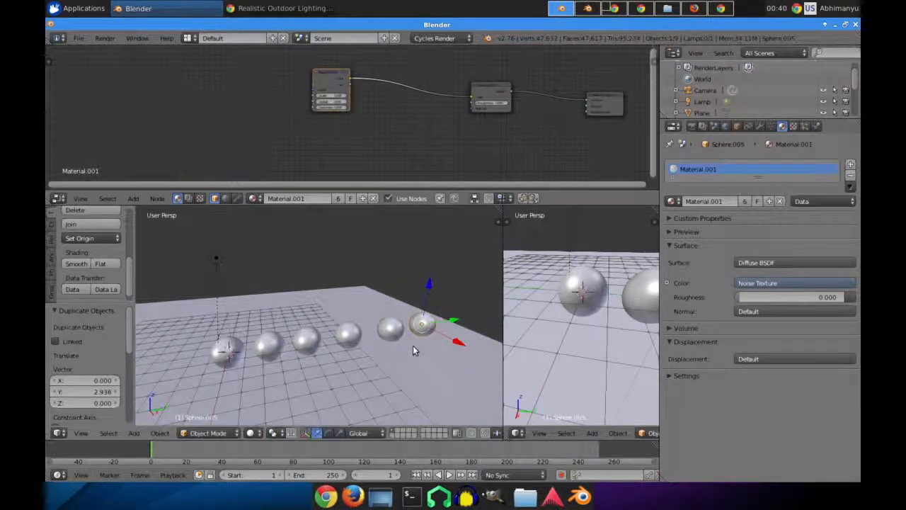
Step: Move the ground plane 14.219 units along Y so it extends beneath the row of spheres
{"action": "right_click", "coordinate": [413, 383]}
{"action": "key", "text": "g"}
{"action": "key", "text": "y"}
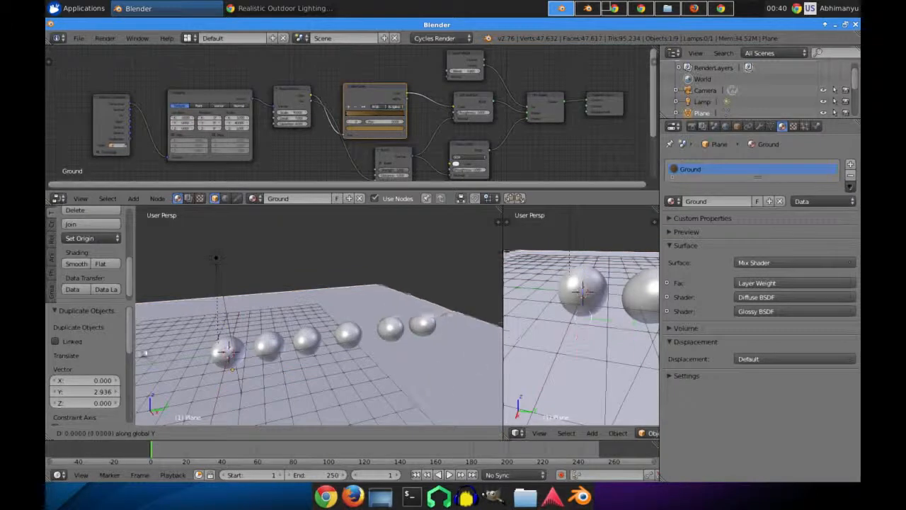
{"action": "left_click", "coordinate": [255, 328]}
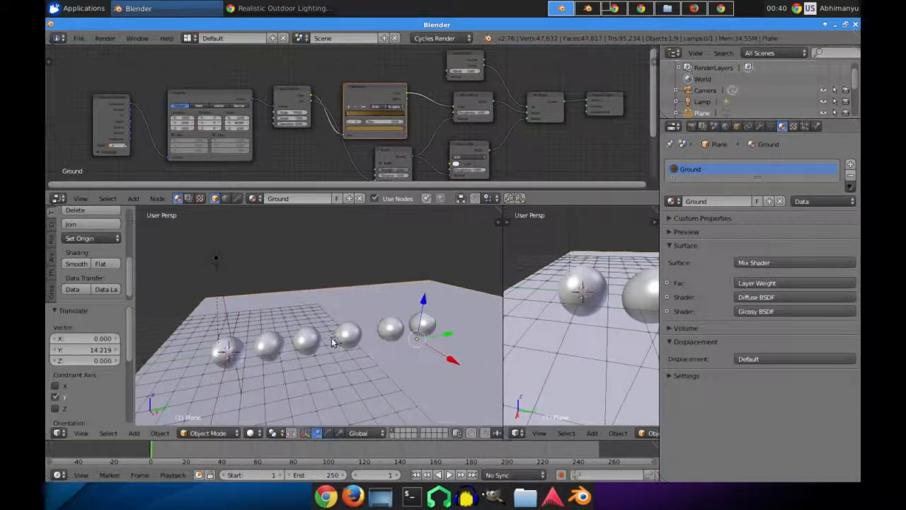
Step: Make the second sphere's shared material a single-user copy and switch the smaller viewport to rendered shading
{"action": "middle_click_drag", "start_coordinate": [272, 372], "coordinate": [250, 379]}
{"action": "right_click", "coordinate": [251, 363]}
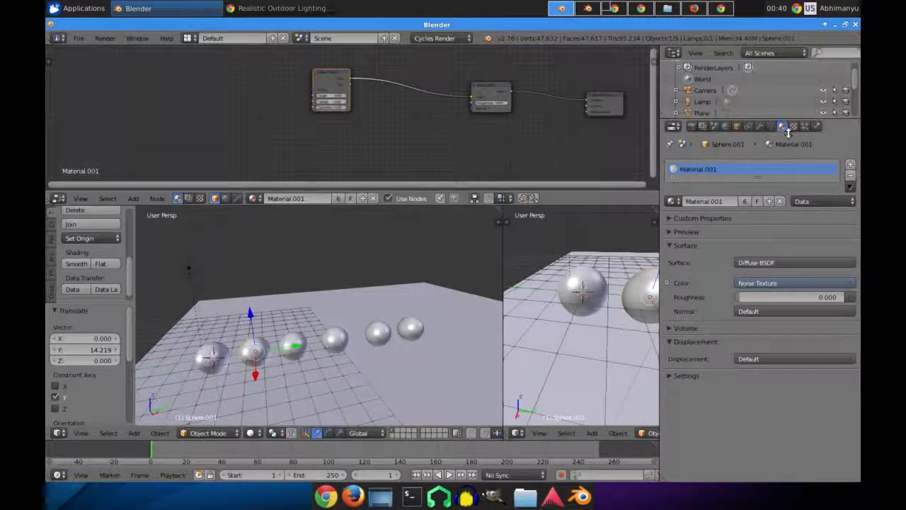
{"action": "left_click", "coordinate": [745, 201]}
{"action": "scroll", "coordinate": [347, 121], "scroll_direction": "up", "scroll_amount": 2}
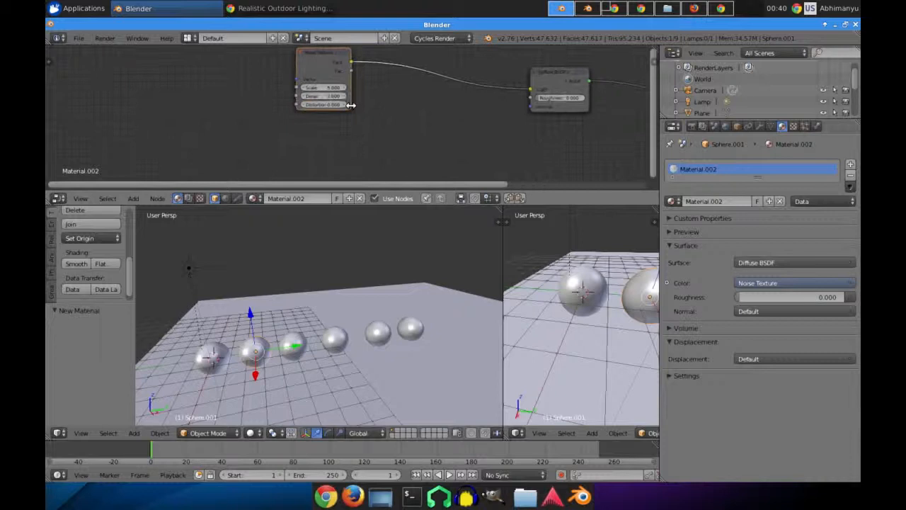
{"action": "middle_click_drag", "start_coordinate": [424, 93], "coordinate": [400, 112]}
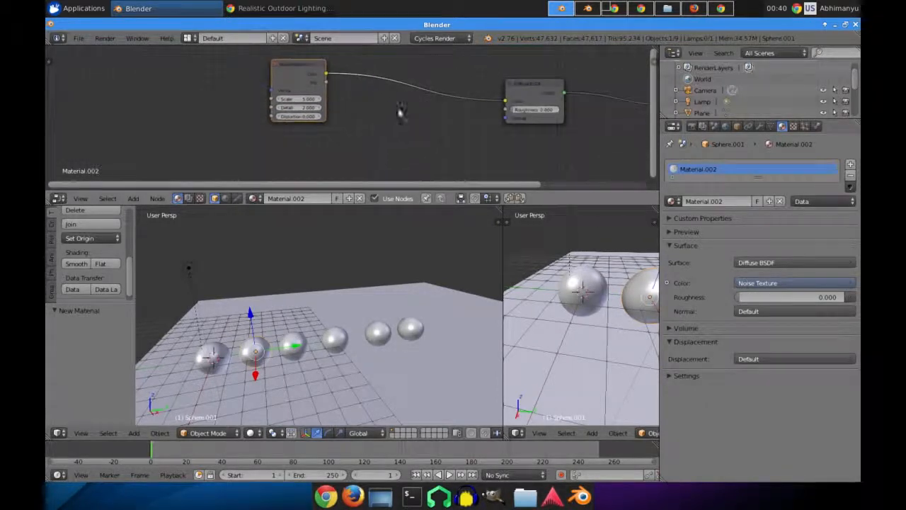
{"action": "left_click", "coordinate": [304, 68]}
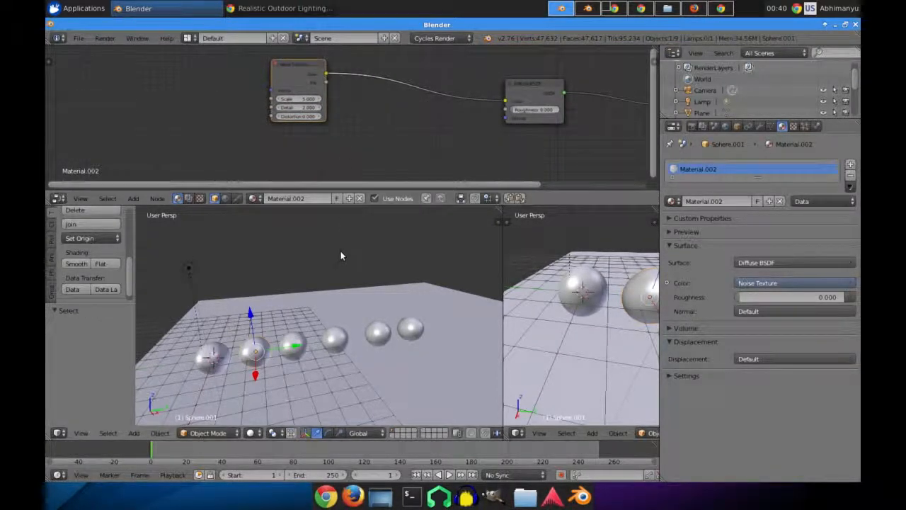
{"action": "scroll", "coordinate": [598, 306], "scroll_direction": "up", "scroll_amount": 2}
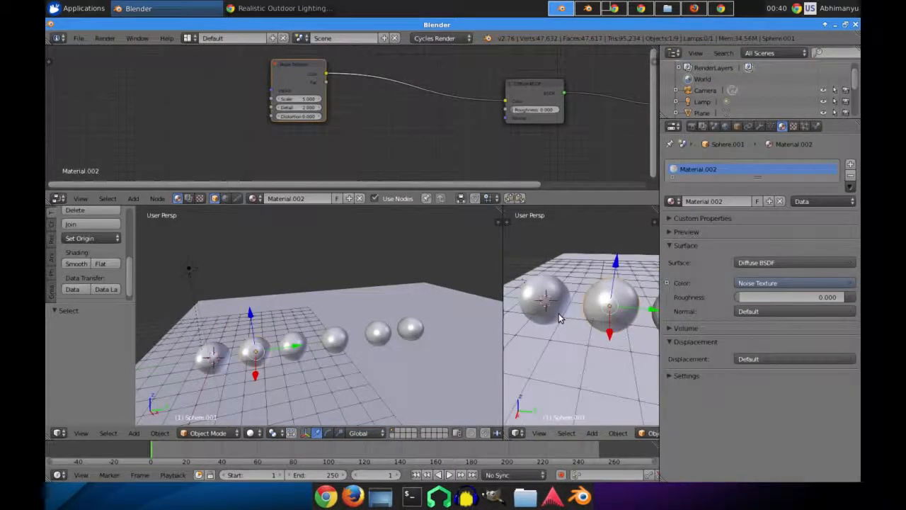
{"action": "key", "text": "shift+z"}
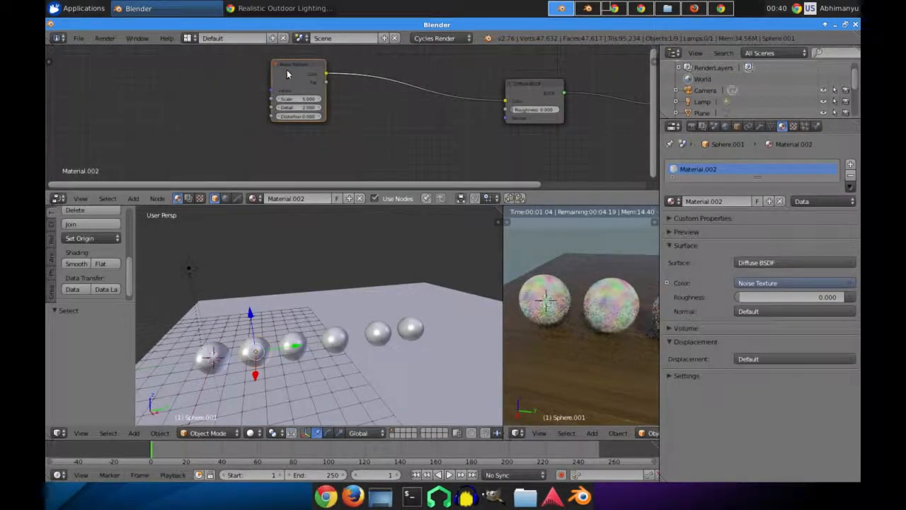
Step: Replace the second sphere's Noise Texture with a Wave Texture and connect its Color output to the Diffuse BSDF's Color
{"action": "key", "text": "x"}
{"action": "key", "text": "shift+a"}
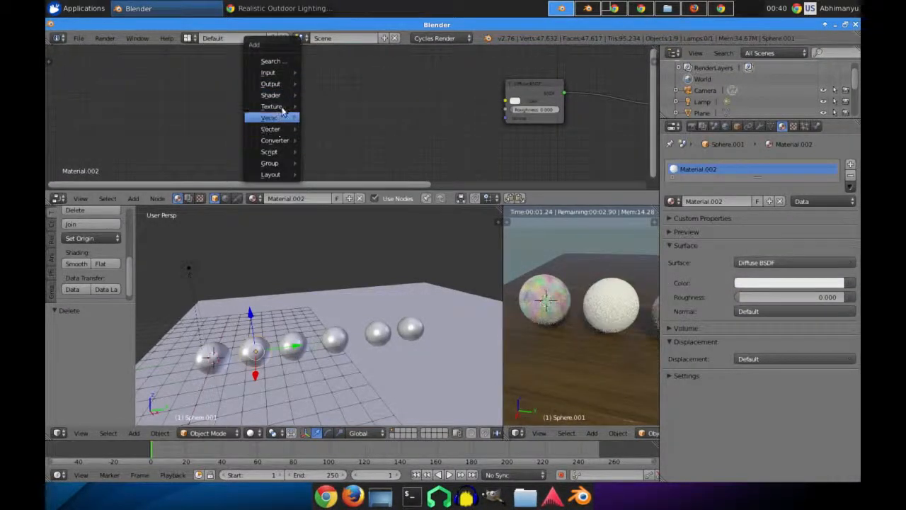
{"action": "mouse_move", "coordinate": [282, 109]}
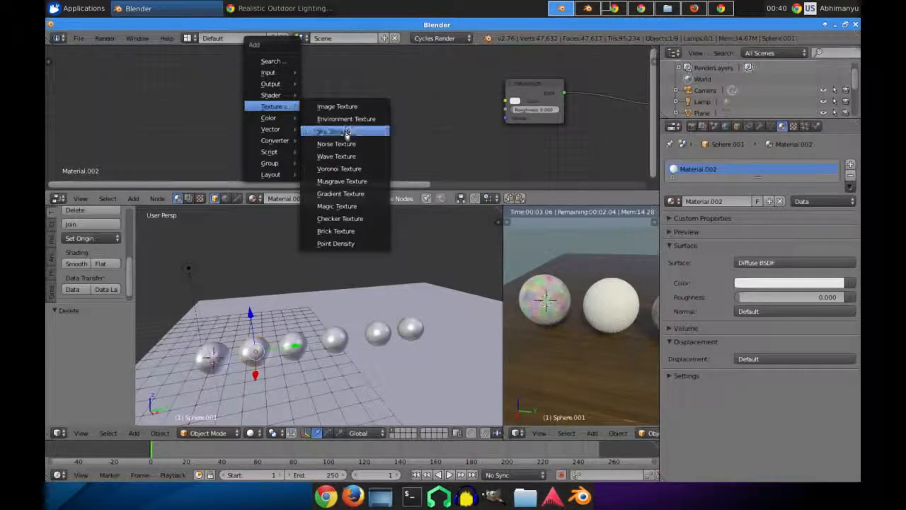
{"action": "left_click", "coordinate": [336, 156]}
{"action": "left_click", "coordinate": [390, 103]}
{"action": "left_click_drag", "start_coordinate": [381, 95], "coordinate": [504, 101]}
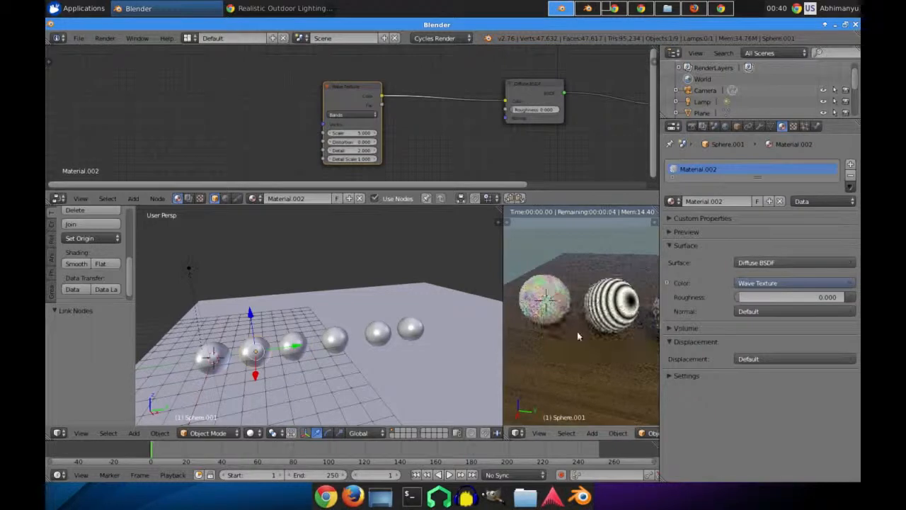
Step: Try the Rings type on the Wave Texture and return it to Bands
{"action": "left_click", "coordinate": [345, 114]}
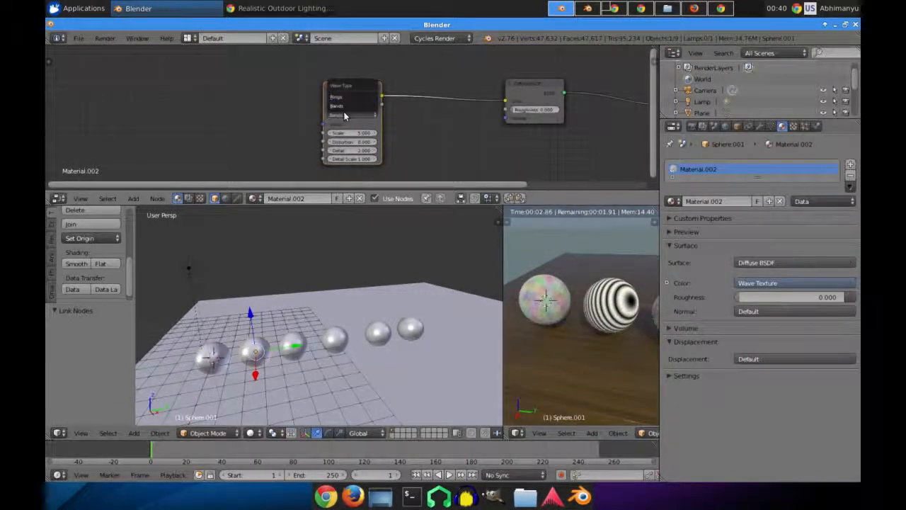
{"action": "left_click", "coordinate": [350, 99]}
{"action": "left_click", "coordinate": [362, 116]}
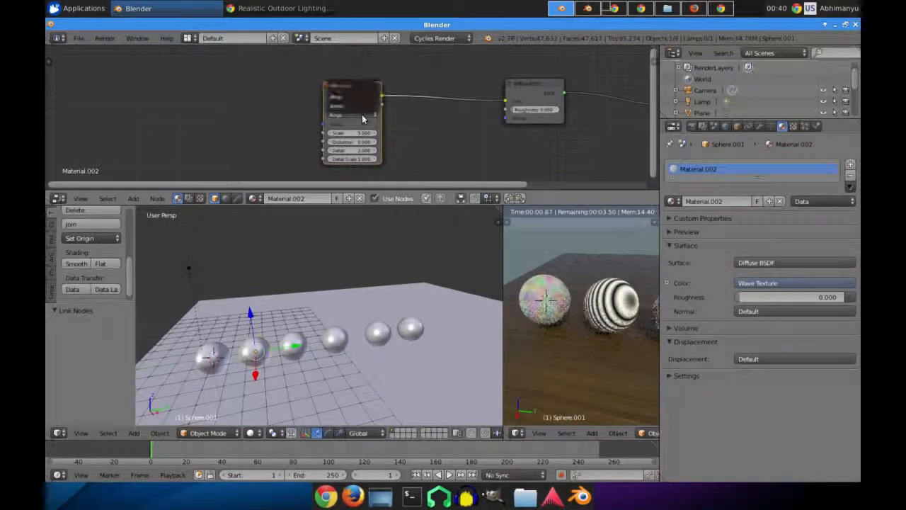
{"action": "left_click", "coordinate": [353, 106]}
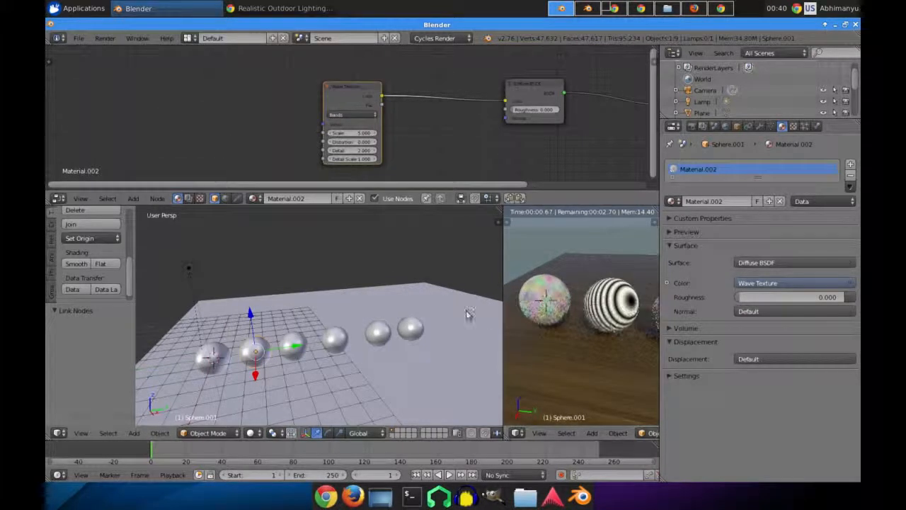
Step: Select the third sphere and make its shared material a single-user copy
{"action": "middle_click_drag", "start_coordinate": [594, 305], "coordinate": [519, 300], "text": "shift"}
{"action": "right_click", "coordinate": [597, 306]}
{"action": "right_click", "coordinate": [597, 306]}
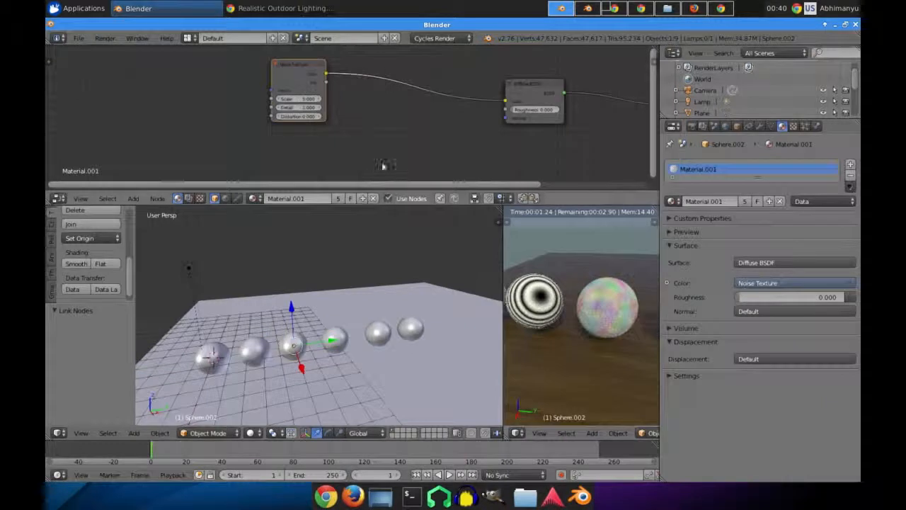
{"action": "left_click", "coordinate": [771, 202]}
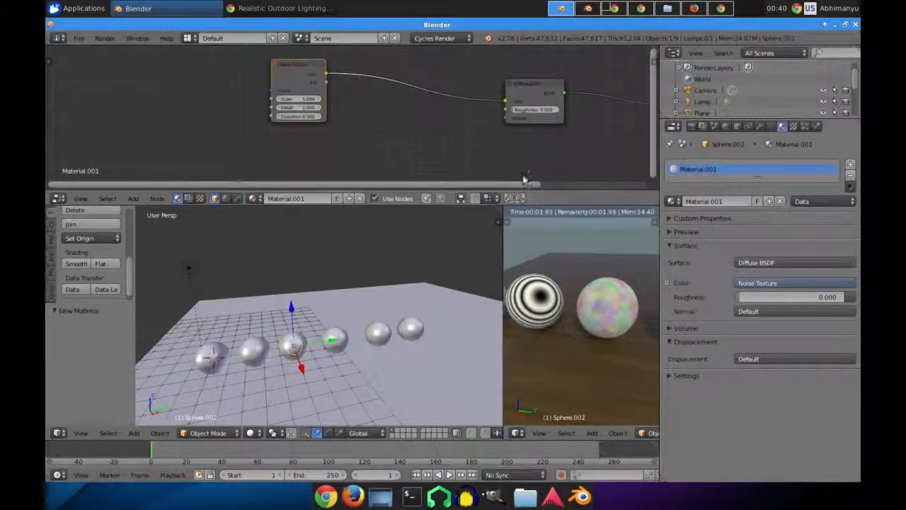
Step: Replace the third sphere's Noise Texture with a Voronoi Texture and connect its Color output to the Diffuse BSDF's Color
{"action": "key", "text": "x"}
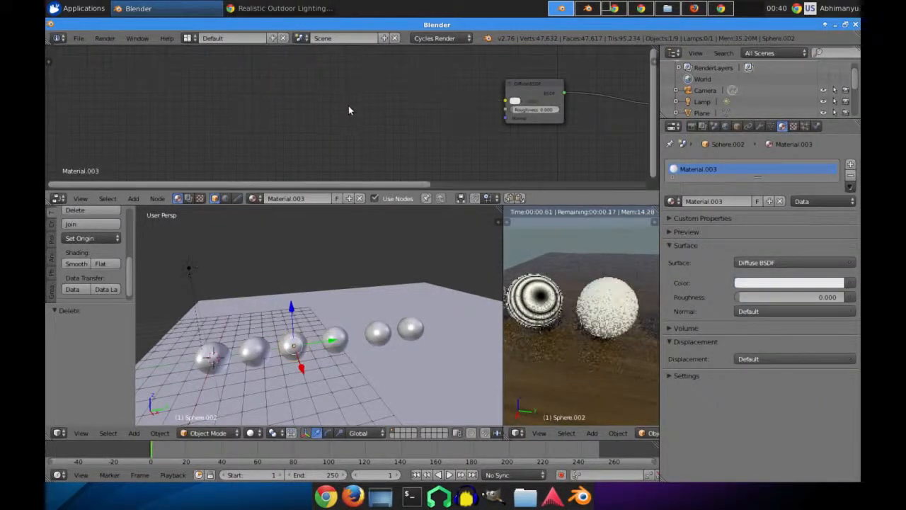
{"action": "key", "text": "shift+a"}
{"action": "mouse_move", "coordinate": [335, 113]}
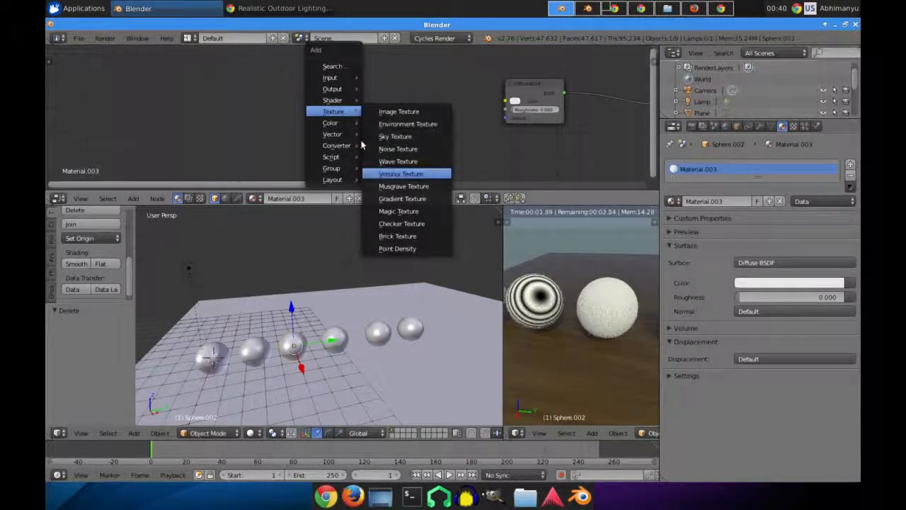
{"action": "left_click", "coordinate": [401, 173]}
{"action": "left_click", "coordinate": [377, 96]}
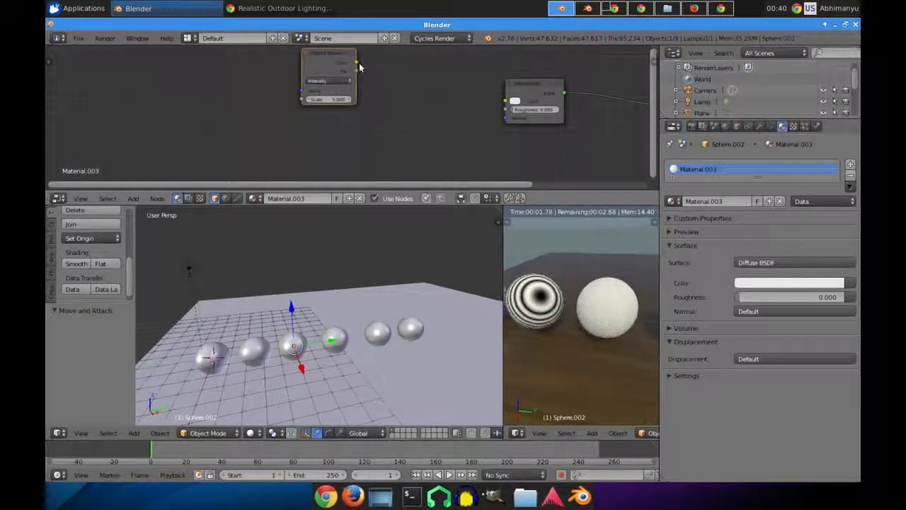
{"action": "left_click_drag", "start_coordinate": [359, 64], "coordinate": [507, 100]}
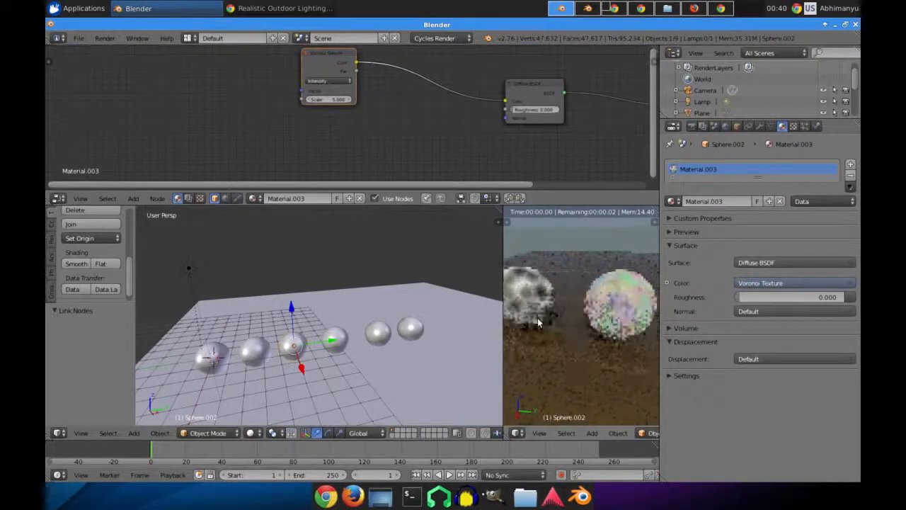
Step: Make the fourth sphere's material single-user and replace its Noise Texture with a Musgrave Texture feeding the Diffuse BSDF's Color
{"action": "right_click", "coordinate": [593, 306]}
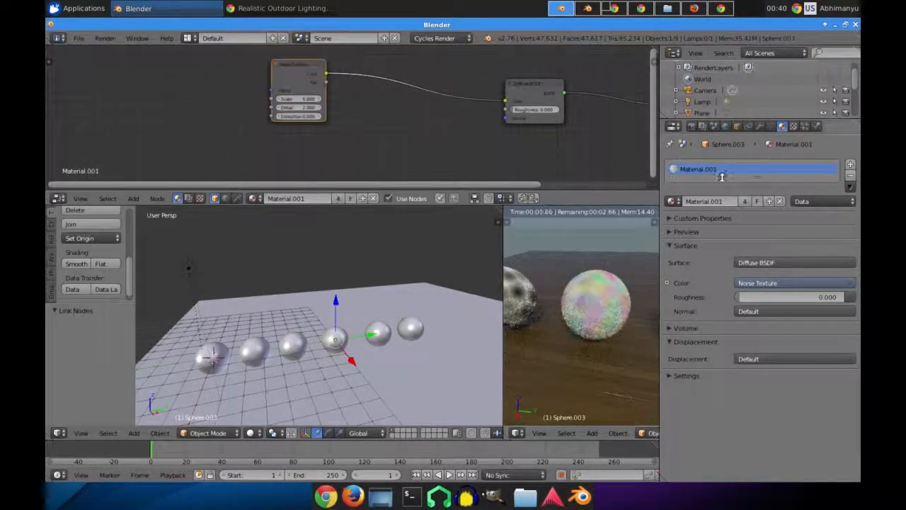
{"action": "left_click", "coordinate": [770, 201]}
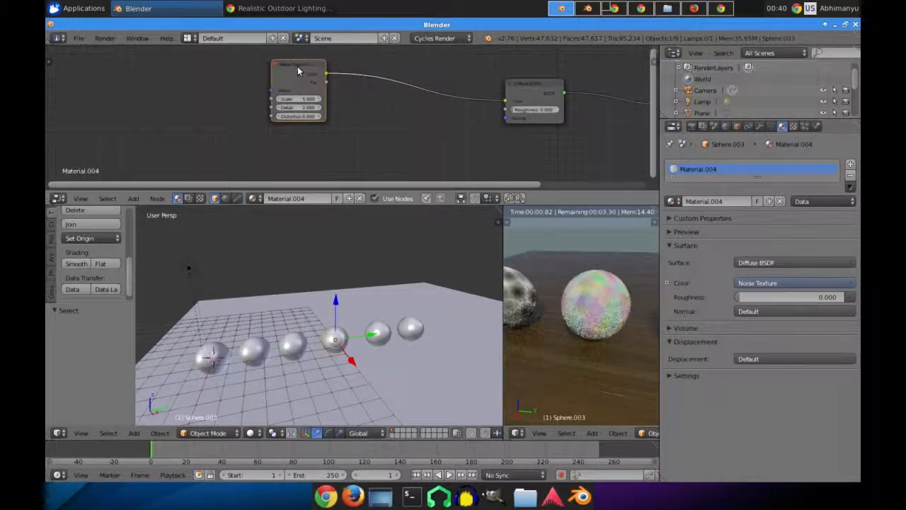
{"action": "key", "text": "x"}
{"action": "key", "text": "shift+a"}
{"action": "mouse_move", "coordinate": [257, 107]}
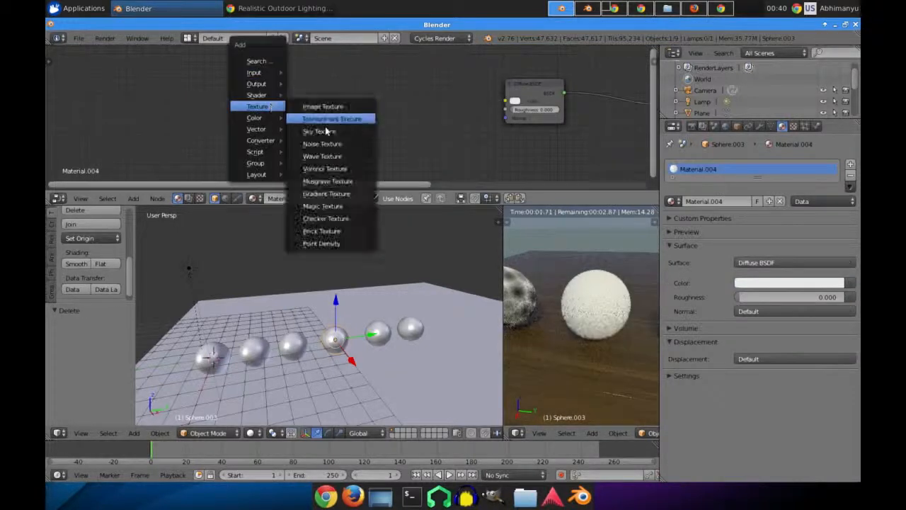
{"action": "left_click", "coordinate": [327, 181]}
{"action": "left_click_drag", "start_coordinate": [350, 83], "coordinate": [506, 101]}
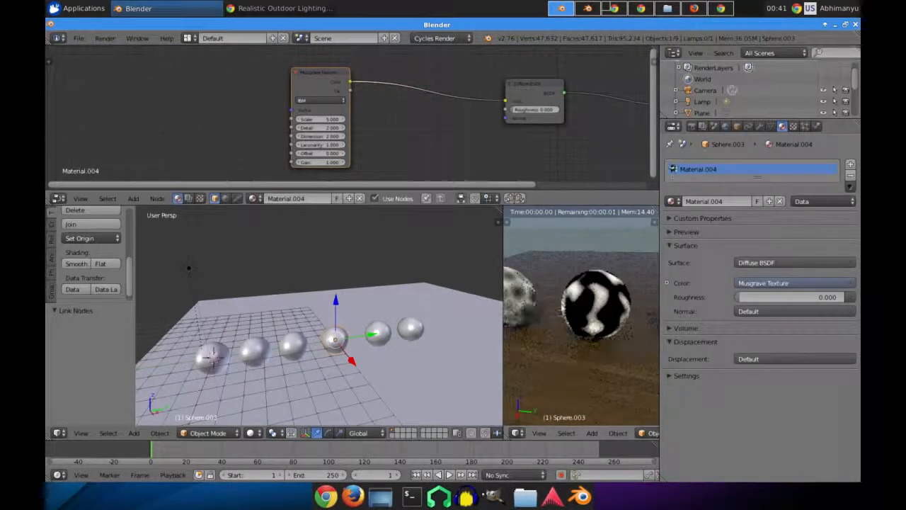
Step: Select the fifth sphere and make its shared material a single-user copy
{"action": "middle_click_drag", "start_coordinate": [654, 303], "coordinate": [638, 303], "text": "shift"}
{"action": "right_click", "coordinate": [623, 310]}
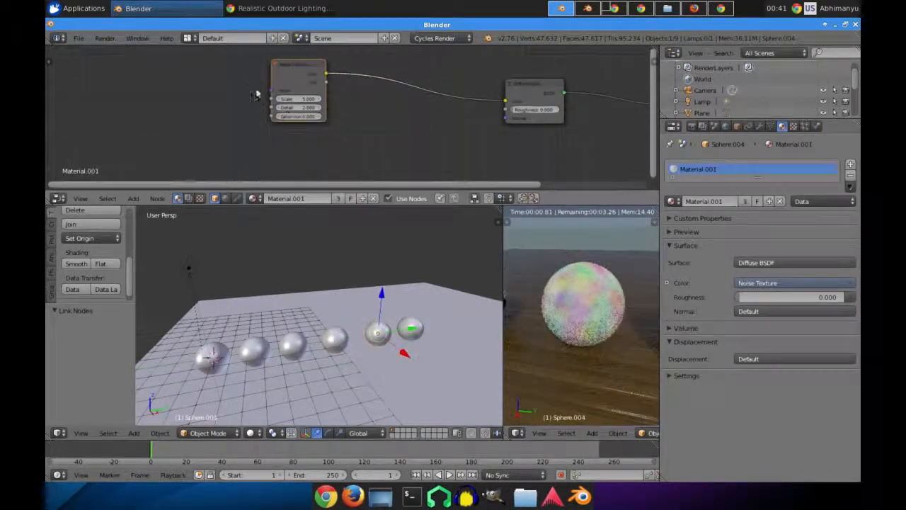
{"action": "scroll", "coordinate": [585, 301], "scroll_direction": "down", "scroll_amount": 4}
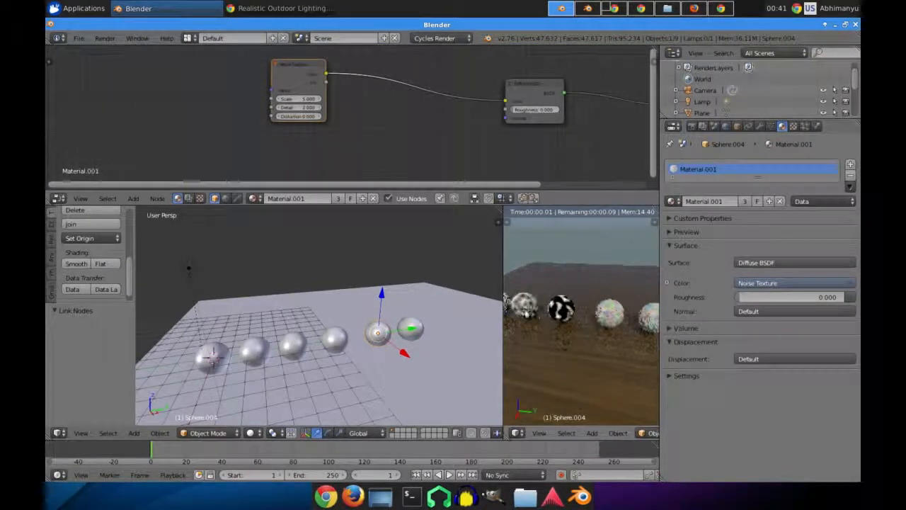
{"action": "right_click", "coordinate": [526, 308]}
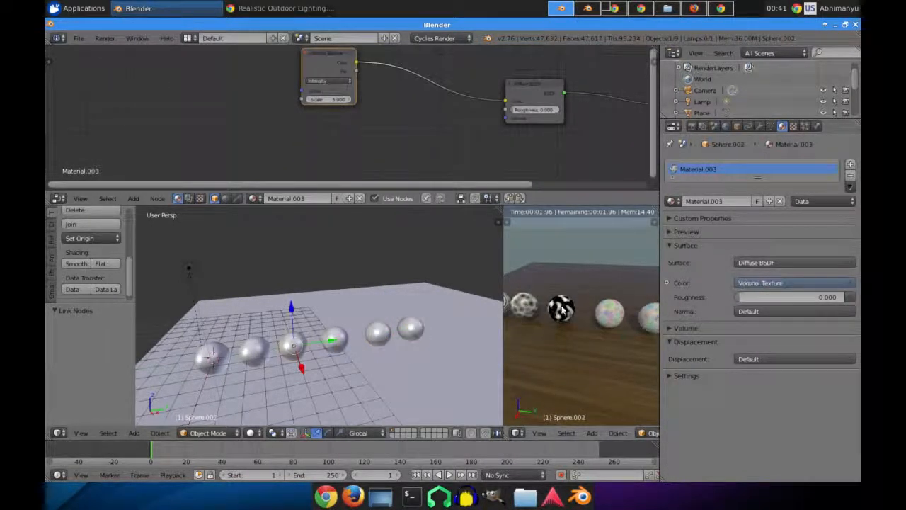
{"action": "right_click", "coordinate": [563, 310]}
{"action": "right_click", "coordinate": [610, 317]}
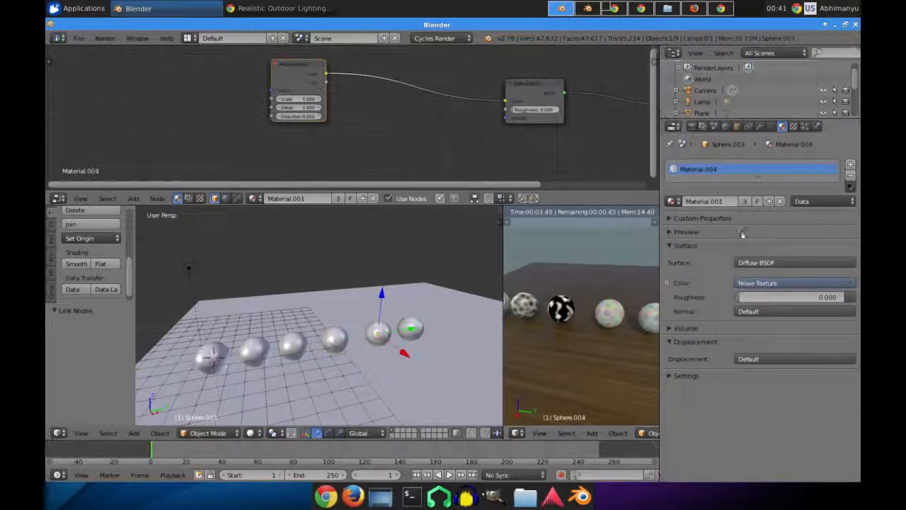
{"action": "left_click", "coordinate": [769, 202]}
Step: Replace the fifth sphere's Noise Texture with a Gradient Texture and connect its Color output to the Diffuse BSDF's Color
{"action": "key", "text": "x"}
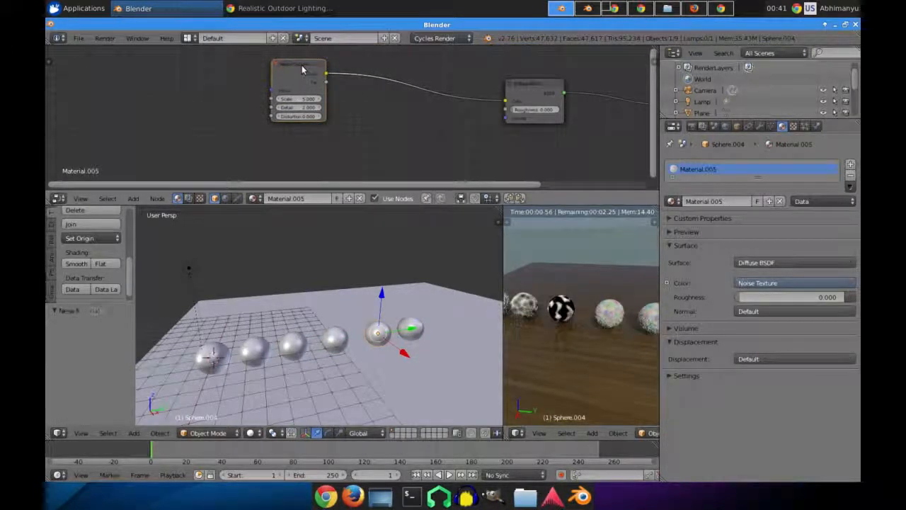
{"action": "key", "text": "shift+a"}
{"action": "mouse_move", "coordinate": [287, 106]}
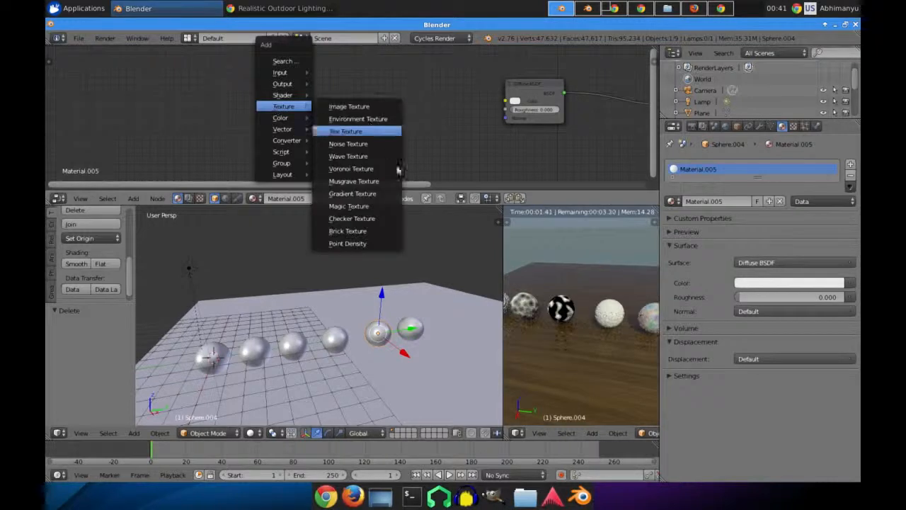
{"action": "left_click", "coordinate": [383, 196]}
{"action": "left_click_drag", "start_coordinate": [363, 105], "coordinate": [507, 101]}
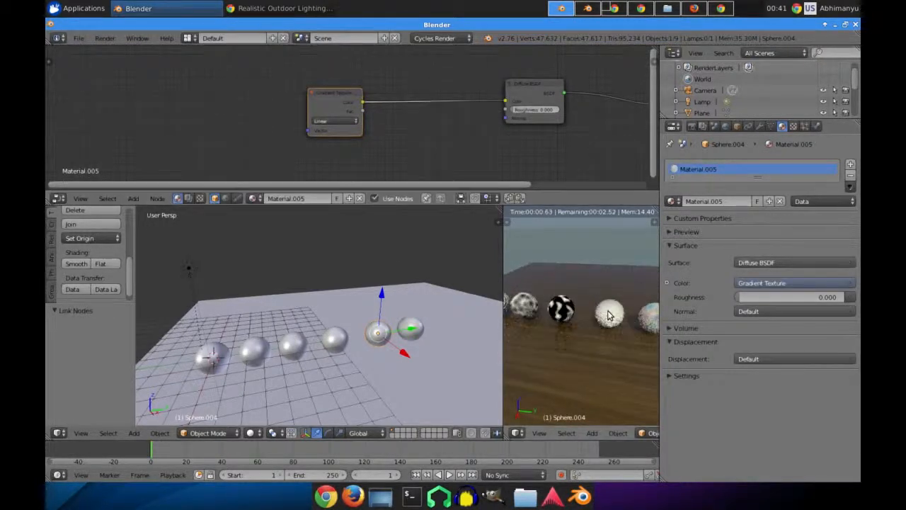
{"action": "scroll", "coordinate": [588, 314], "scroll_direction": "up", "scroll_amount": 3}
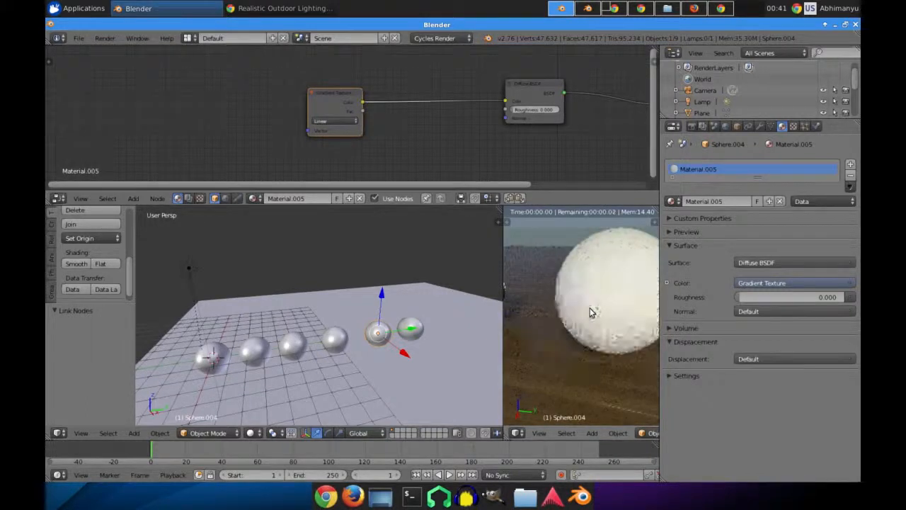
{"action": "scroll", "coordinate": [589, 308], "scroll_direction": "down", "scroll_amount": 2}
Step: Move the Gradient Texture away from the shader and insert a ColorRamp on the link to the Diffuse BSDF
{"action": "left_click", "coordinate": [349, 123]}
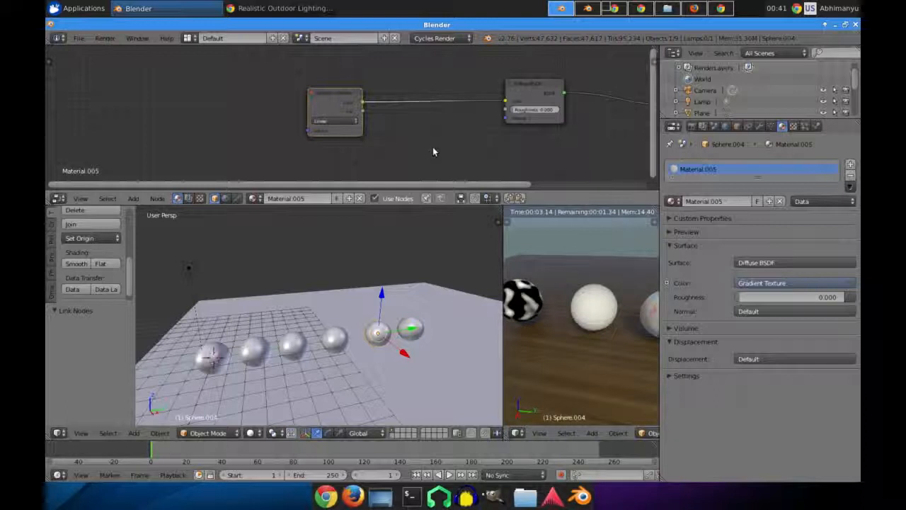
{"action": "left_click", "coordinate": [331, 105]}
{"action": "left_click_drag", "start_coordinate": [266, 95], "coordinate": [253, 94]}
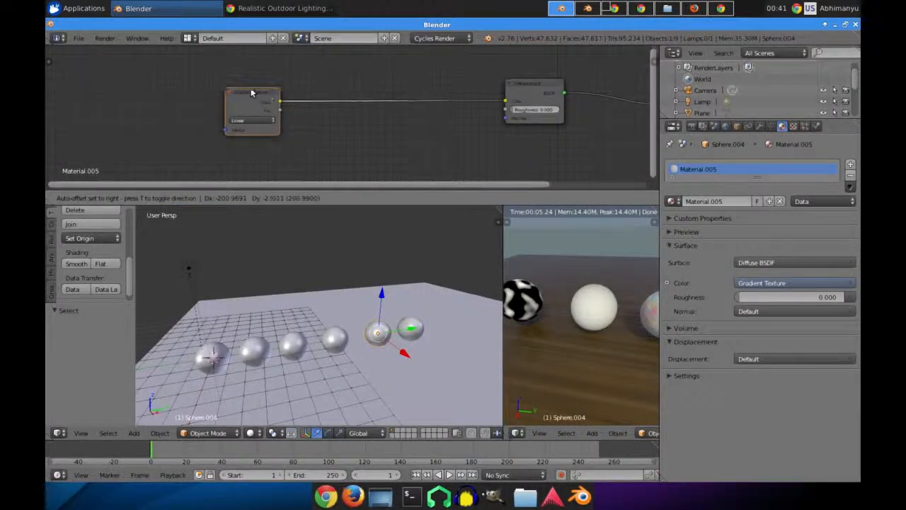
{"action": "key", "text": "shift+a"}
{"action": "mouse_move", "coordinate": [336, 151]}
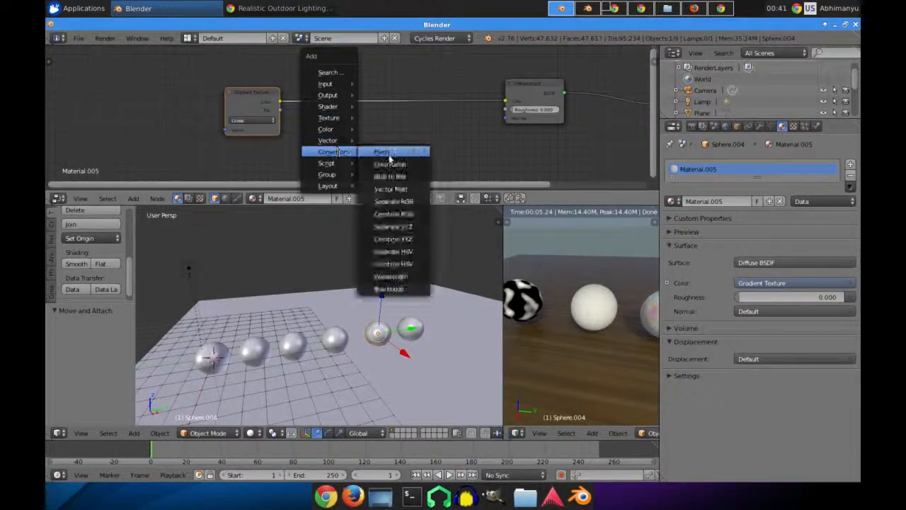
{"action": "left_click", "coordinate": [400, 164]}
{"action": "left_click", "coordinate": [349, 74]}
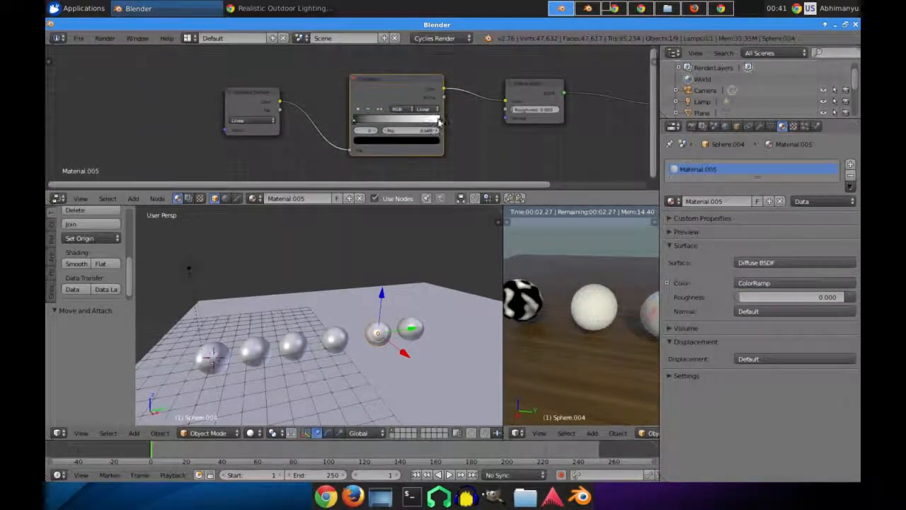
Step: Change the ColorRamp's end stop at position 1.000 to blue
{"action": "left_click", "coordinate": [439, 122]}
{"action": "left_click", "coordinate": [420, 141]}
{"action": "left_click_drag", "start_coordinate": [409, 167], "coordinate": [401, 165]}
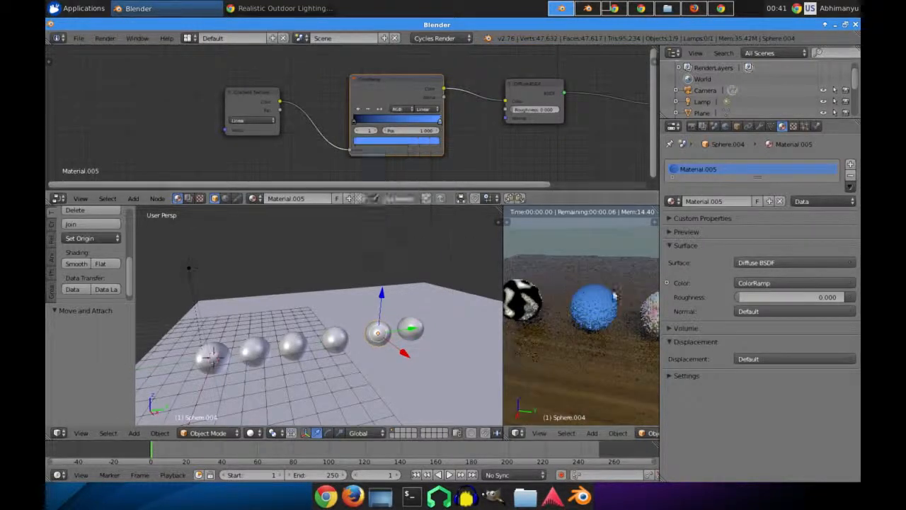
Step: Select the sixth sphere and make its shared material a single-user copy
{"action": "middle_click_drag", "start_coordinate": [601, 313], "coordinate": [561, 308], "text": "shift"}
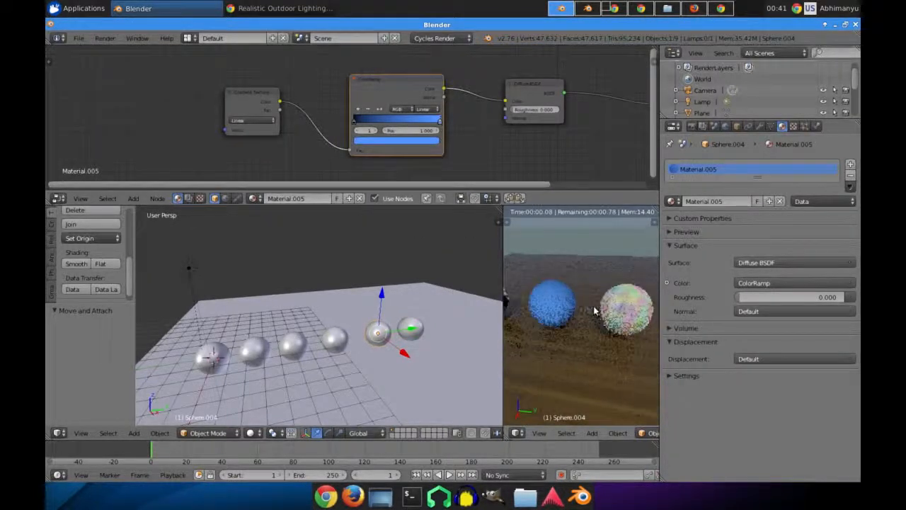
{"action": "right_click", "coordinate": [631, 316]}
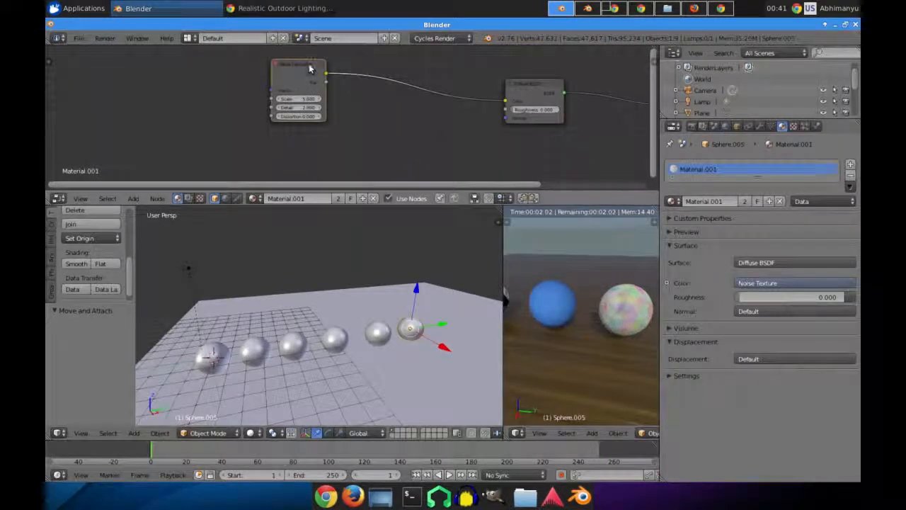
{"action": "left_click", "coordinate": [770, 201]}
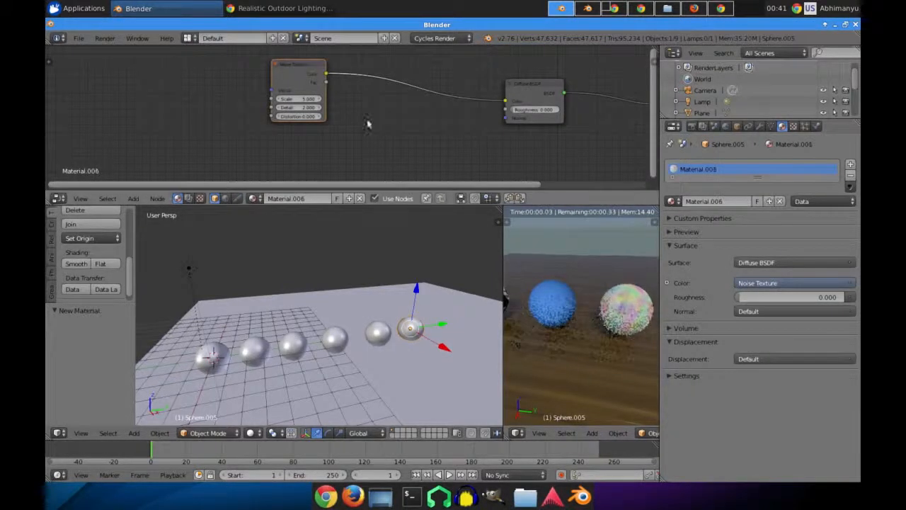
Step: Replace the sixth sphere's Noise Texture with a Magic Texture and connect its Color output to the Diffuse BSDF's Color
{"action": "key", "text": "x"}
{"action": "key", "text": "shift+a"}
{"action": "mouse_move", "coordinate": [252, 106]}
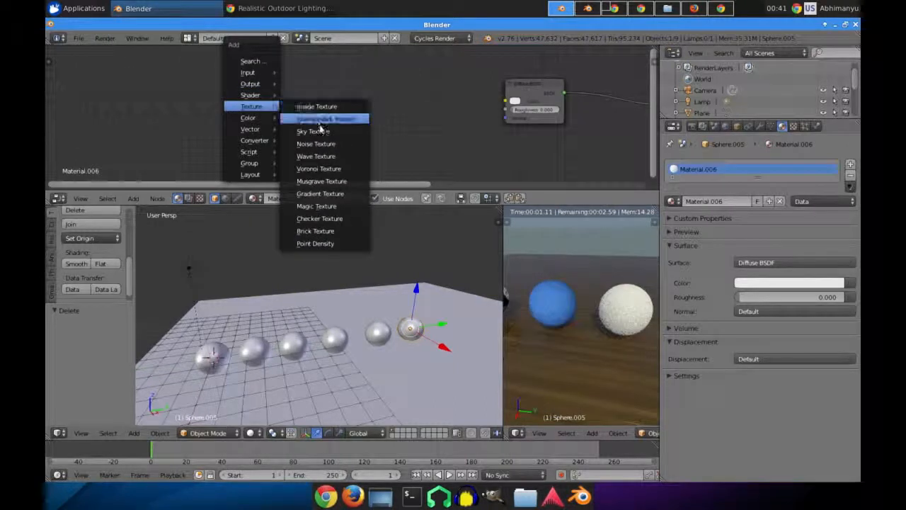
{"action": "left_click", "coordinate": [344, 206]}
{"action": "left_click", "coordinate": [280, 84]}
{"action": "left_click_drag", "start_coordinate": [309, 92], "coordinate": [505, 100]}
Step: Duplicate the Magic Texture sphere about 3.32 along Y and give the duplicate a single-user material
{"action": "middle_click_drag", "start_coordinate": [627, 330], "coordinate": [563, 328], "text": "shift"}
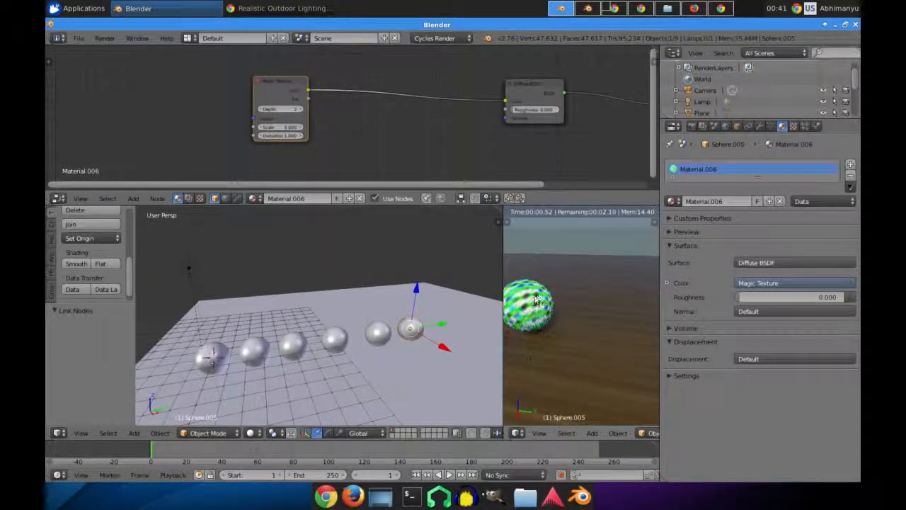
{"action": "key", "text": "shift+d"}
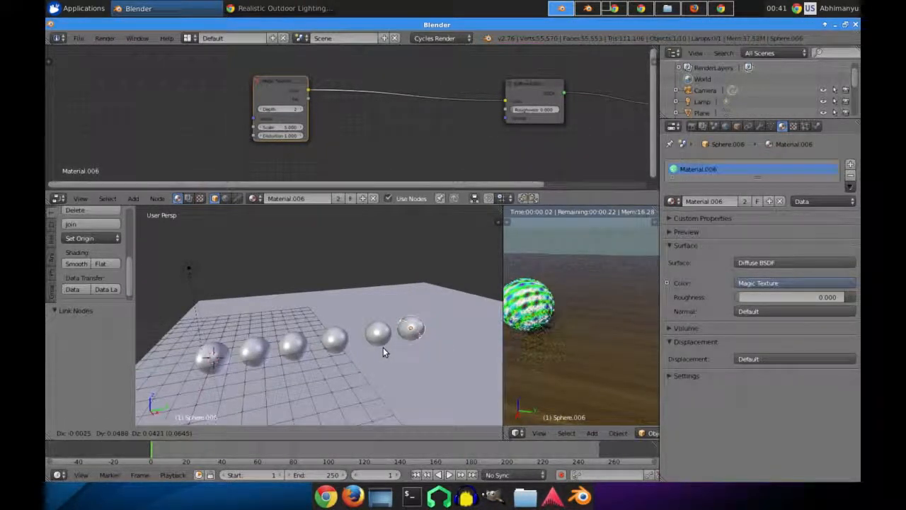
{"action": "key", "text": "y"}
{"action": "left_click", "coordinate": [415, 339]}
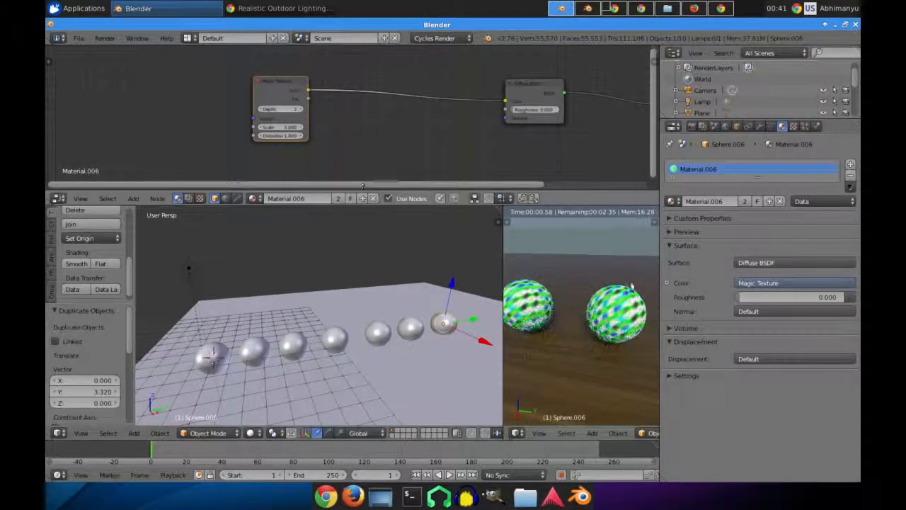
{"action": "left_click", "coordinate": [769, 202]}
Step: Replace the seventh sphere's Magic Texture with a Checker Texture and connect its Color output to the Diffuse BSDF's Color
{"action": "key", "text": "x"}
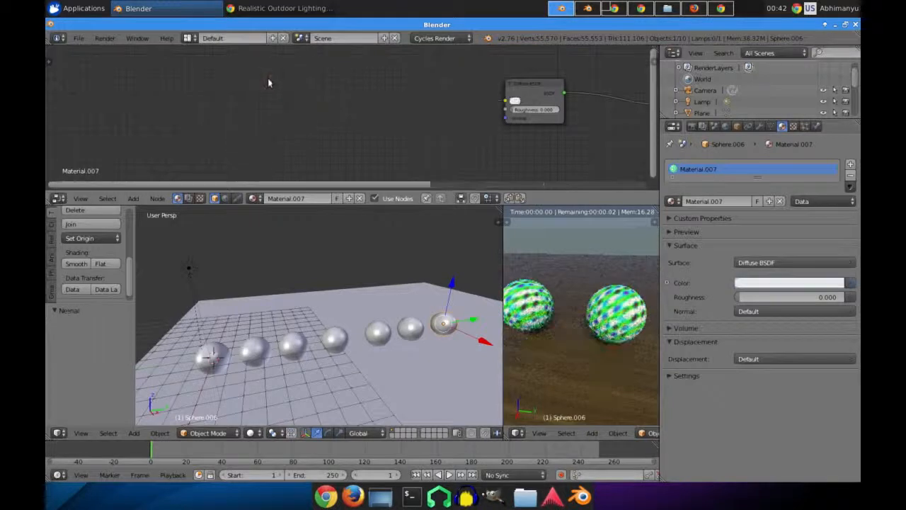
{"action": "key", "text": "shift+a"}
{"action": "mouse_move", "coordinate": [250, 106]}
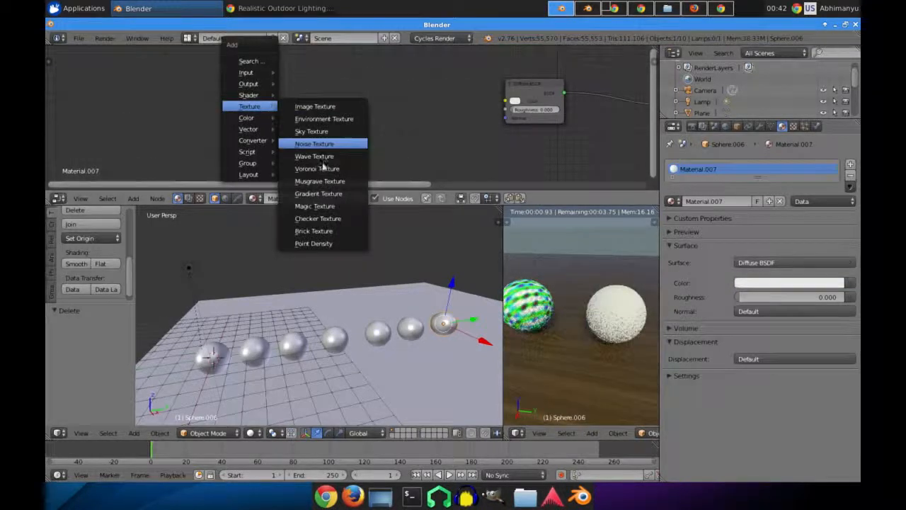
{"action": "left_click", "coordinate": [318, 218]}
{"action": "left_click", "coordinate": [286, 77]}
{"action": "left_click_drag", "start_coordinate": [332, 92], "coordinate": [506, 101]}
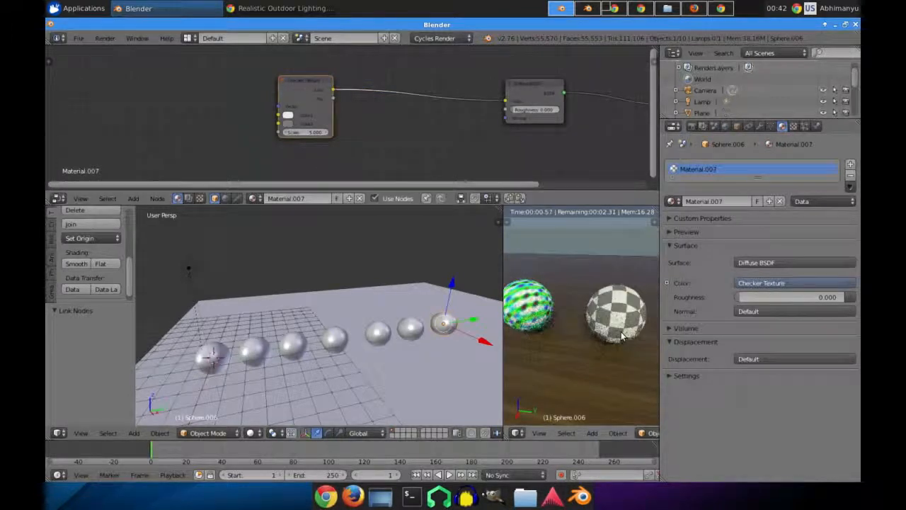
Step: Duplicate the checkered sphere about 3.68 along Y and give the duplicate a single-user material
{"action": "scroll", "coordinate": [621, 333], "scroll_direction": "down", "scroll_amount": 4}
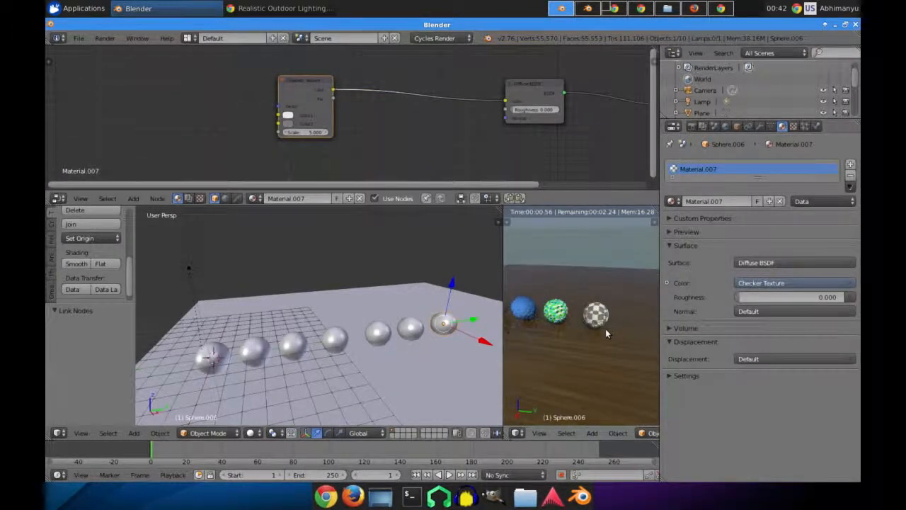
{"action": "key", "text": "shift+d"}
{"action": "key", "text": "y"}
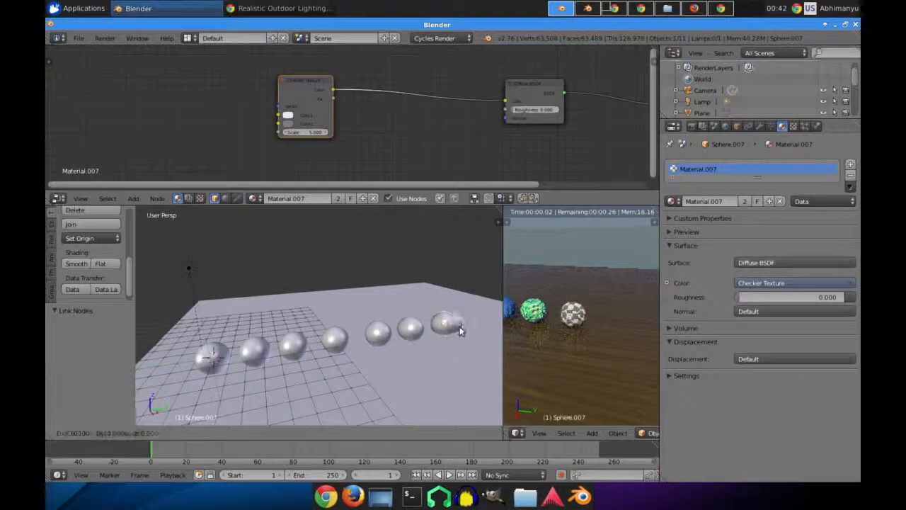
{"action": "left_click", "coordinate": [473, 326]}
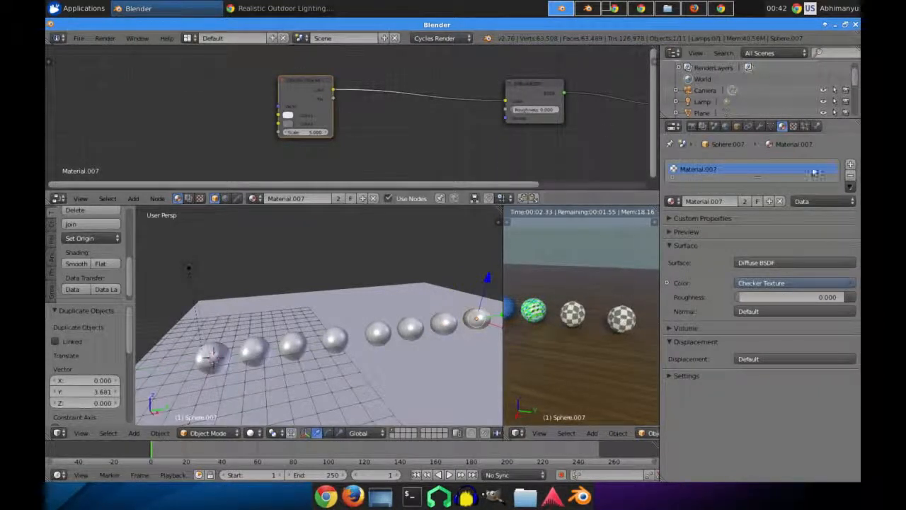
{"action": "left_click", "coordinate": [768, 202]}
Step: Replace the eighth sphere's Checker Texture with a Brick Texture and connect its Color output to the Diffuse BSDF's Color
{"action": "left_click", "coordinate": [310, 81]}
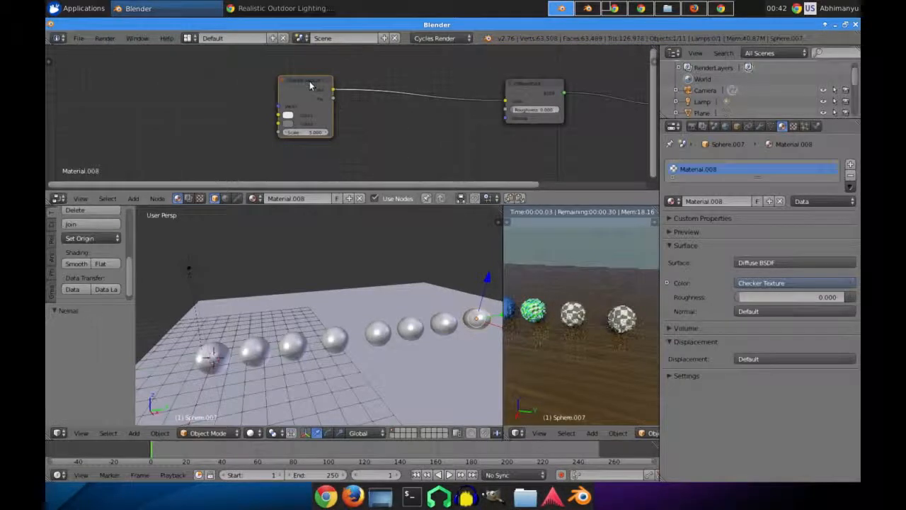
{"action": "key", "text": "x"}
{"action": "key", "text": "shift+a"}
{"action": "mouse_move", "coordinate": [294, 106]}
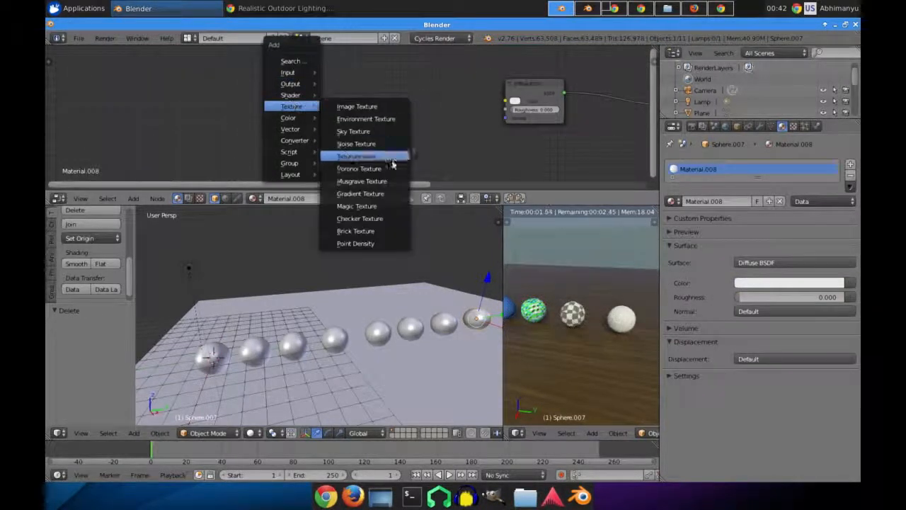
{"action": "left_click", "coordinate": [364, 231]}
{"action": "left_click_drag", "start_coordinate": [336, 71], "coordinate": [506, 99]}
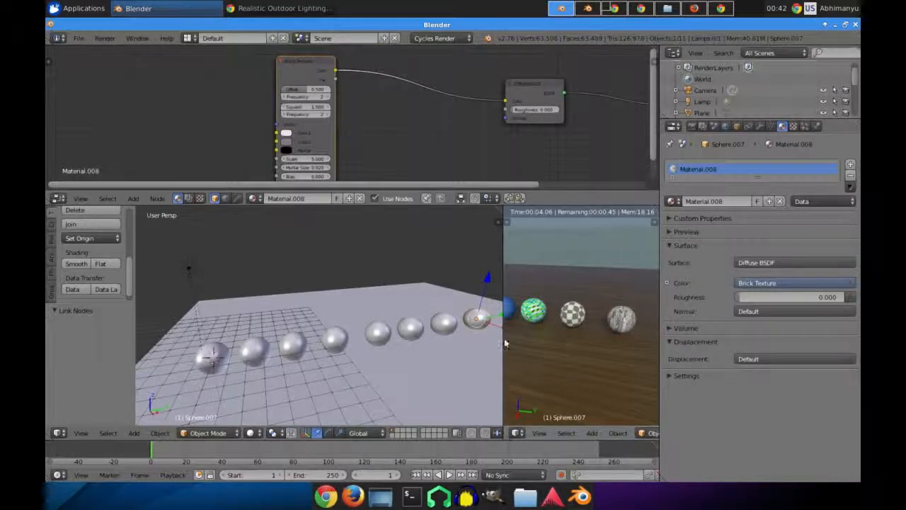
Step: Move the brick-textured sphere along Y closer to the checkered sphere and deselect everything
{"action": "key", "text": "g"}
{"action": "key", "text": "y"}
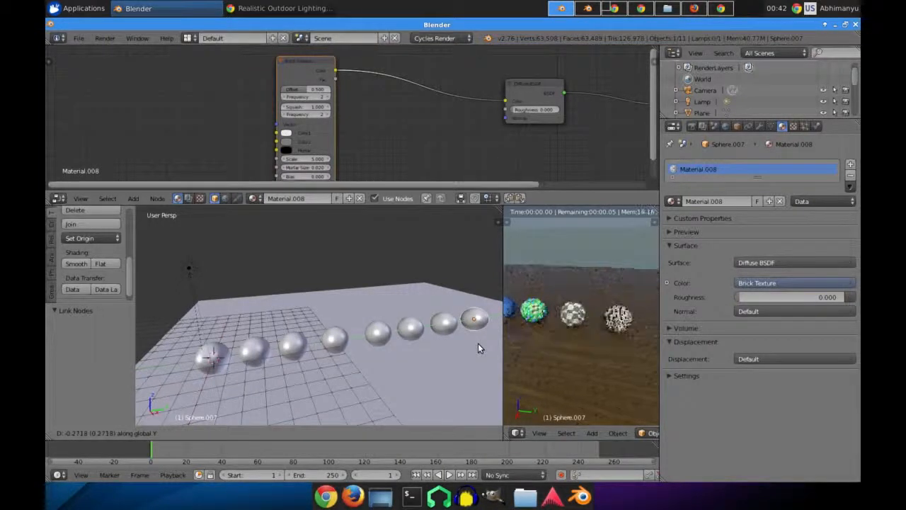
{"action": "left_click", "coordinate": [473, 344]}
{"action": "key", "text": "a"}
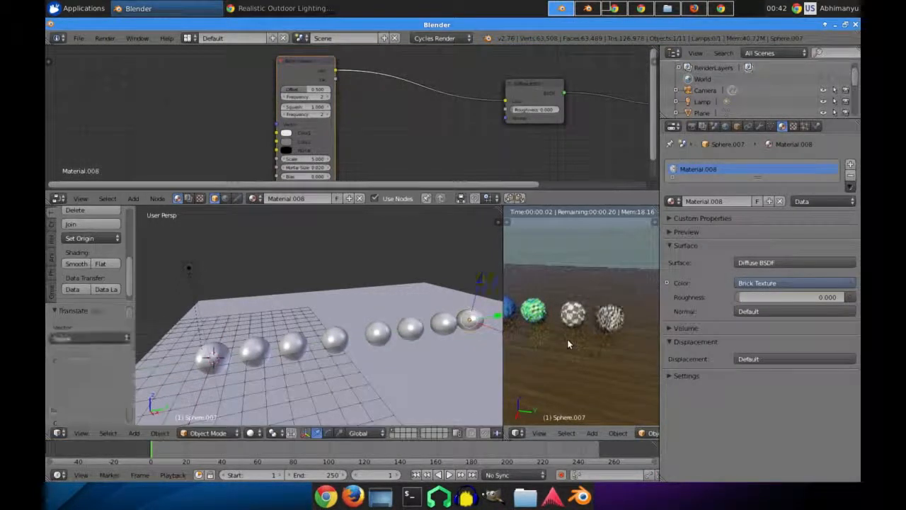
Step: Select the first sphere and connect its Noise Texture's Fac output to the Diffuse BSDF's Color in place of the Color output
{"action": "scroll", "coordinate": [570, 342], "scroll_direction": "down", "scroll_amount": 3}
{"action": "scroll", "coordinate": [588, 345], "scroll_direction": "up", "scroll_amount": 8}
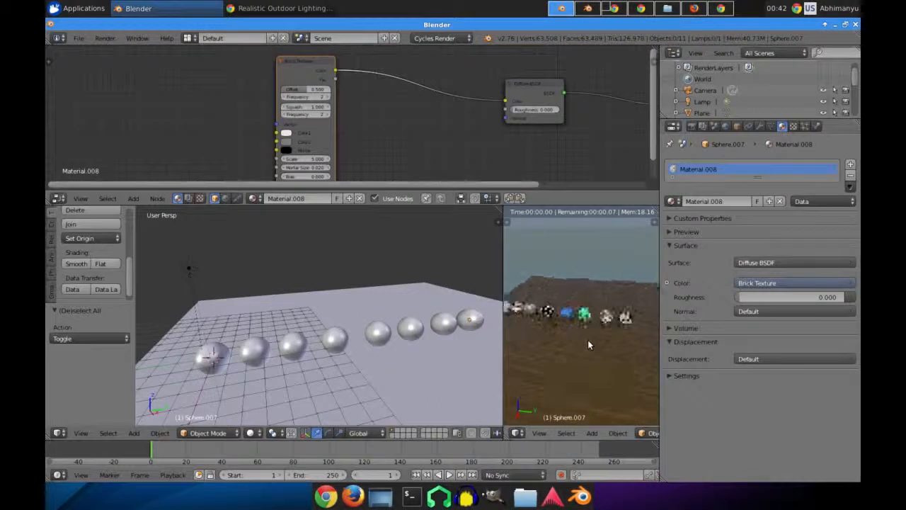
{"action": "scroll", "coordinate": [588, 340], "scroll_direction": "down", "scroll_amount": 3}
{"action": "middle_click_drag", "start_coordinate": [575, 338], "coordinate": [540, 342], "text": "shift"}
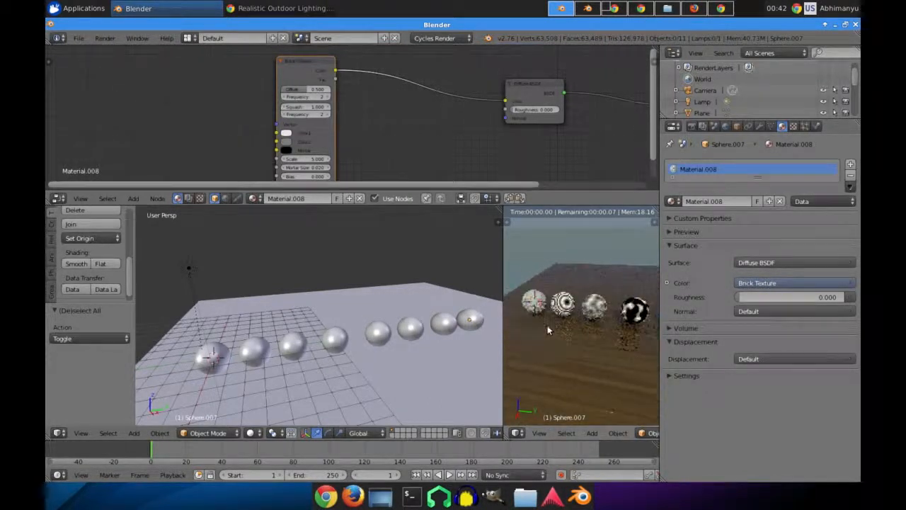
{"action": "scroll", "coordinate": [547, 325], "scroll_direction": "up", "scroll_amount": 2}
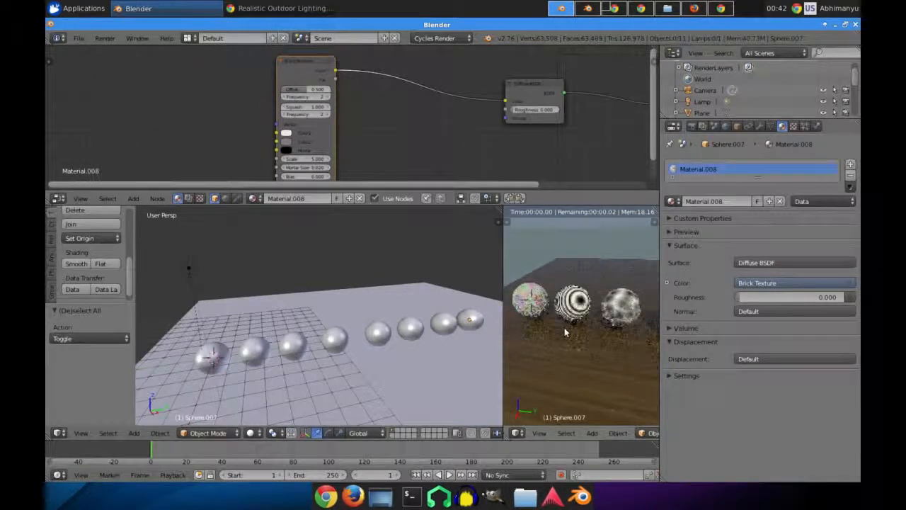
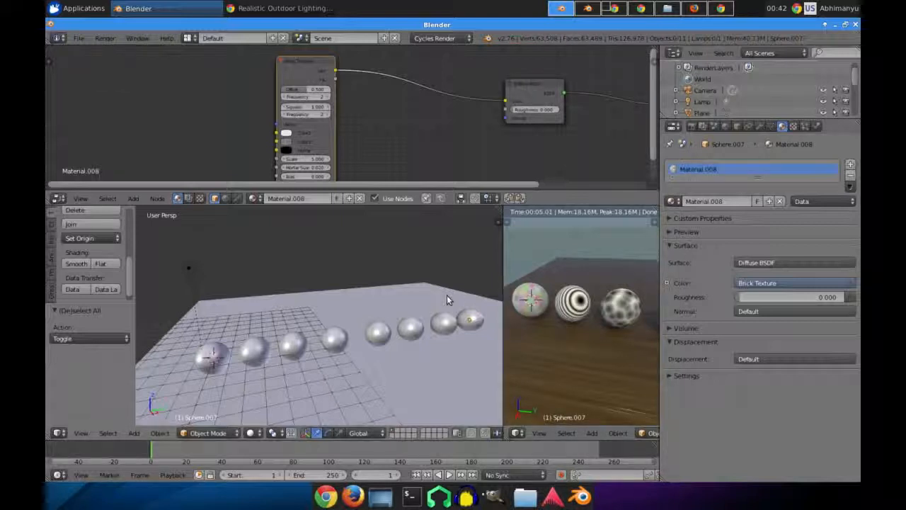
{"action": "right_click", "coordinate": [216, 357]}
{"action": "middle_click_drag", "start_coordinate": [355, 131], "coordinate": [333, 133]}
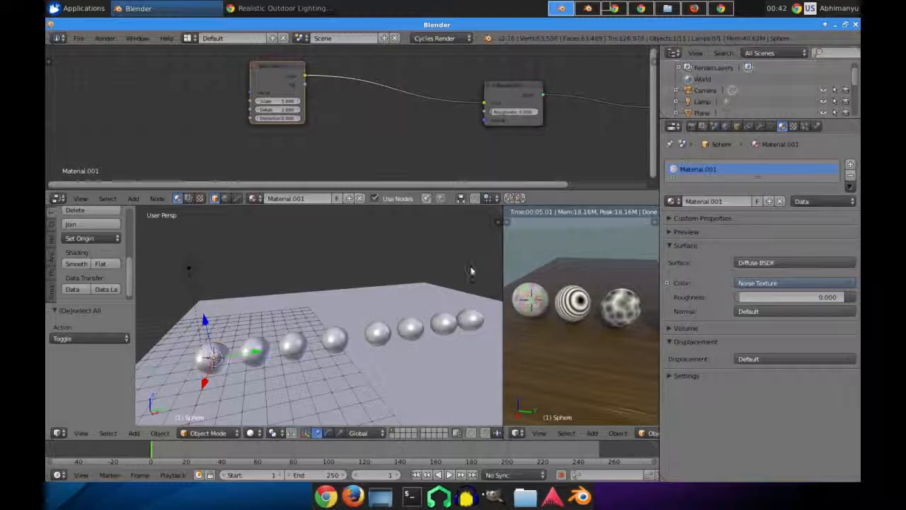
{"action": "scroll", "coordinate": [275, 114], "scroll_direction": "up", "scroll_amount": 2}
{"action": "middle_click_drag", "start_coordinate": [288, 125], "coordinate": [357, 132]}
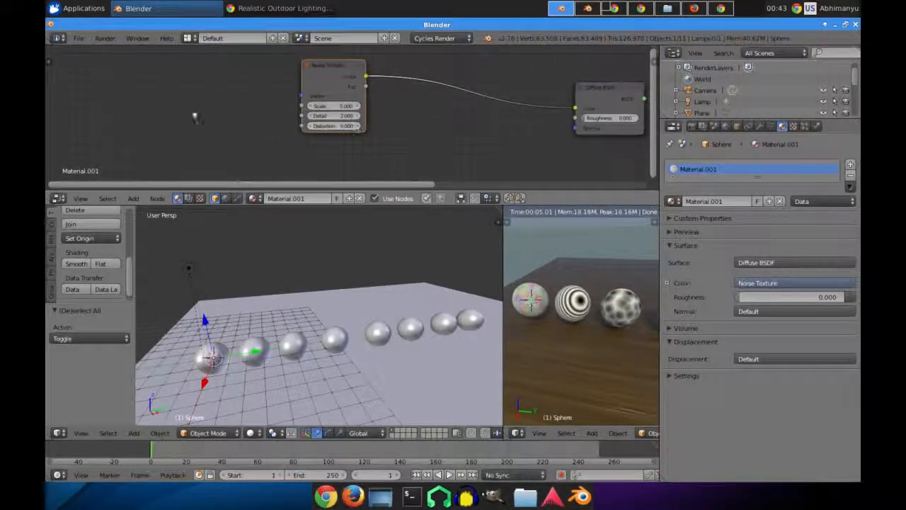
{"action": "scroll", "coordinate": [545, 311], "scroll_direction": "up", "scroll_amount": 5}
{"action": "middle_click_drag", "start_coordinate": [511, 314], "coordinate": [623, 337], "text": "shift"}
{"action": "scroll", "coordinate": [623, 337], "scroll_direction": "up", "scroll_amount": 1}
{"action": "scroll", "coordinate": [620, 336], "scroll_direction": "up", "scroll_amount": 2}
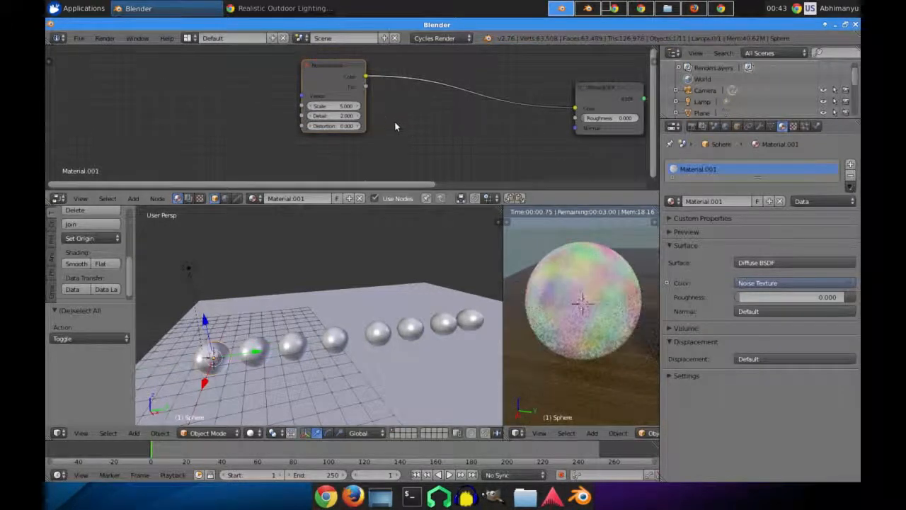
{"action": "left_click_drag", "start_coordinate": [365, 87], "coordinate": [575, 107]}
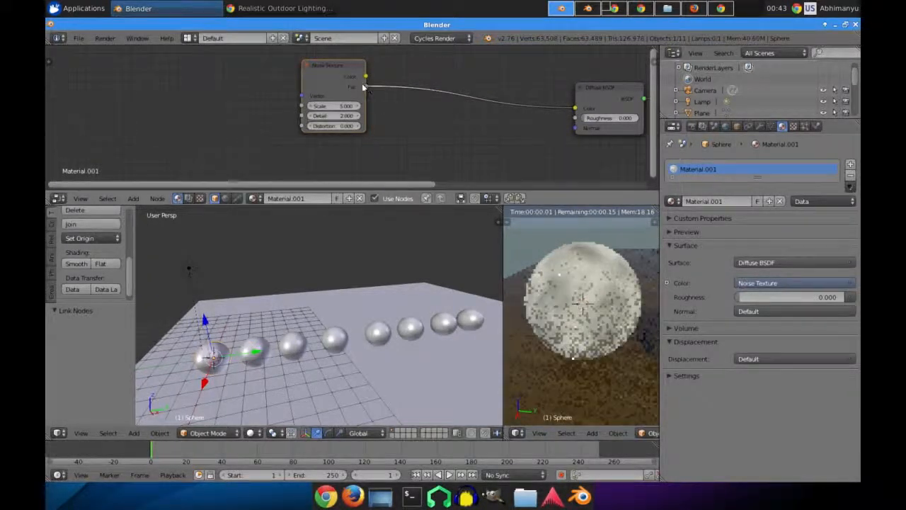
Step: Move the Noise Texture away from the shader and insert a MixRGB node on the link to the Diffuse BSDF
{"action": "left_click_drag", "start_coordinate": [350, 71], "coordinate": [222, 70]}
{"action": "key", "text": "shift+a"}
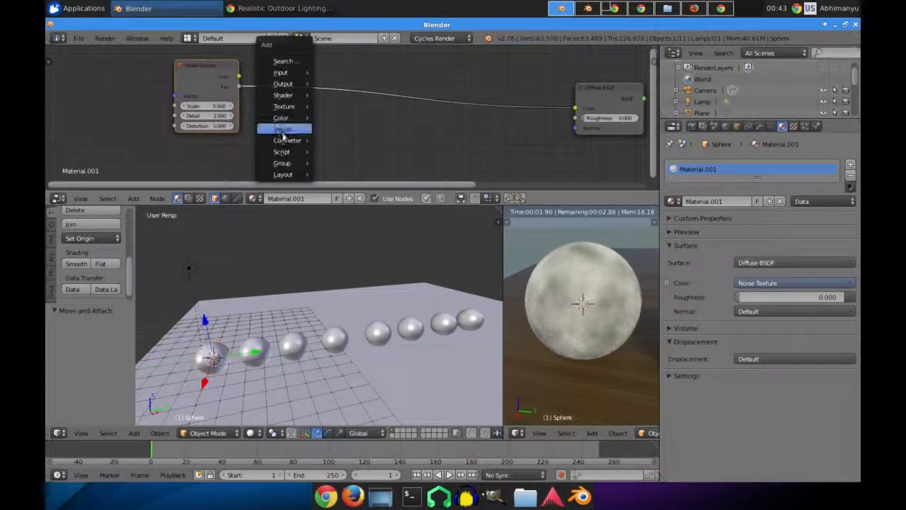
{"action": "mouse_move", "coordinate": [284, 140]}
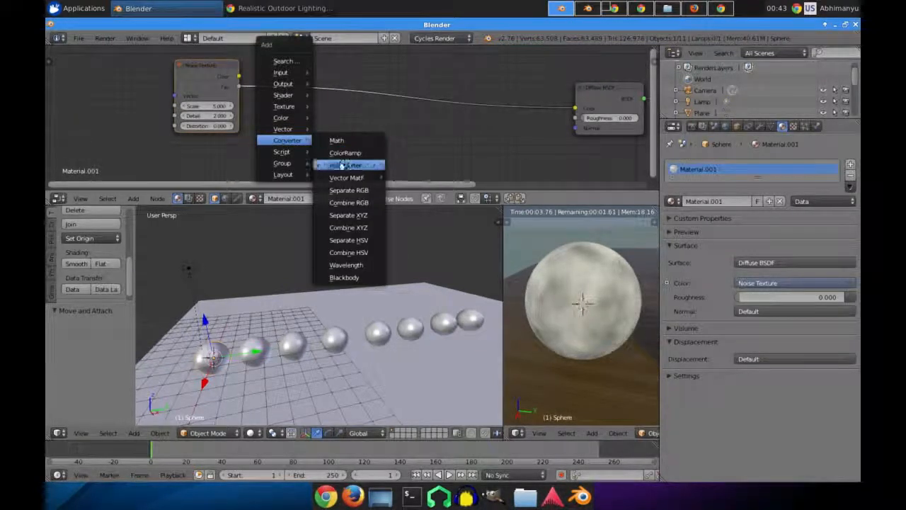
{"action": "mouse_move", "coordinate": [289, 101]}
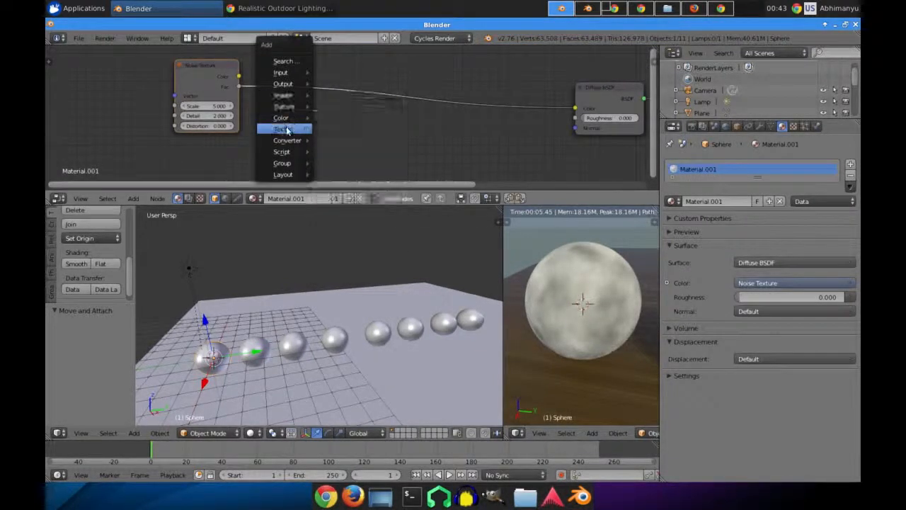
{"action": "mouse_move", "coordinate": [282, 118]}
{"action": "left_click", "coordinate": [343, 118]}
{"action": "left_click", "coordinate": [394, 63]}
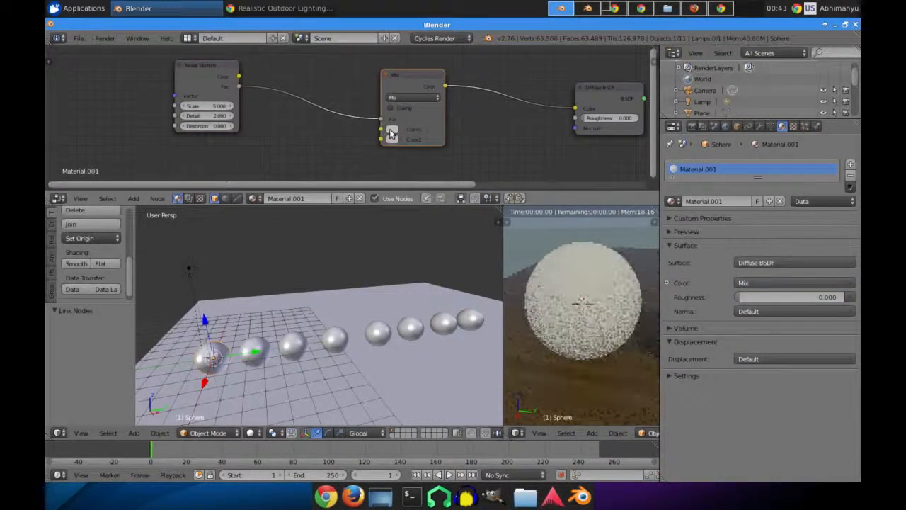
Step: Set the Mix node's Color1 to dark green and Color2 to orange-red
{"action": "left_click", "coordinate": [391, 130]}
{"action": "left_click_drag", "start_coordinate": [431, 162], "coordinate": [403, 146]}
{"action": "left_click_drag", "start_coordinate": [466, 157], "coordinate": [448, 164]}
{"action": "left_click", "coordinate": [391, 139]}
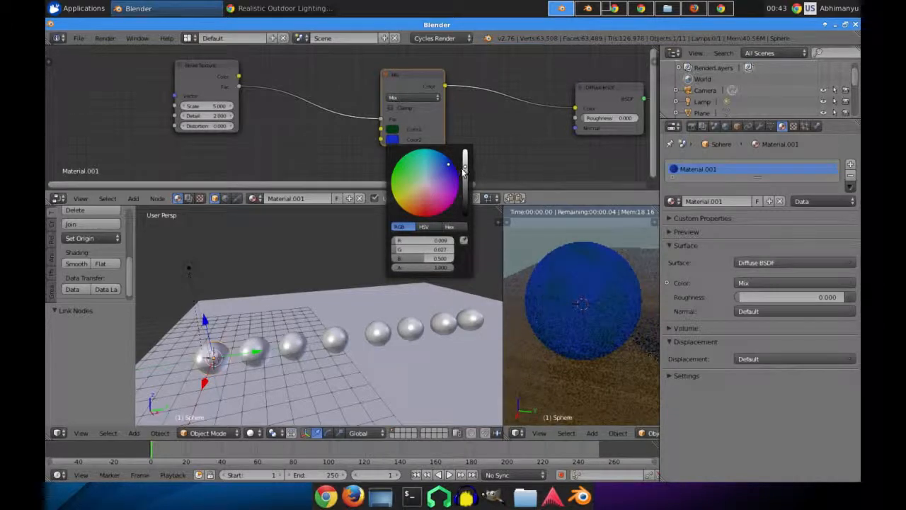
{"action": "left_click_drag", "start_coordinate": [464, 170], "coordinate": [464, 213]}
{"action": "left_click_drag", "start_coordinate": [433, 187], "coordinate": [466, 161]}
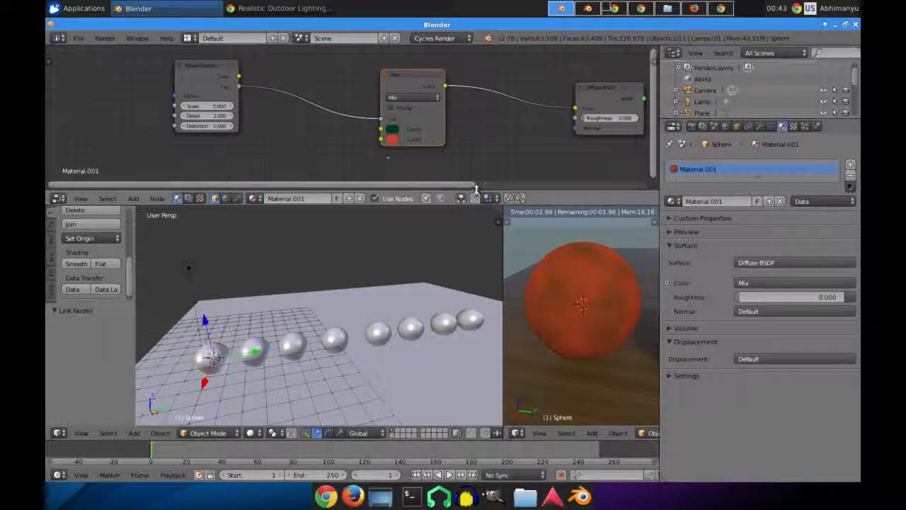
Step: Add a Bump node below the Mix node and connect its Normal output to the Diffuse BSDF's Normal input
{"action": "middle_click_drag", "start_coordinate": [369, 161], "coordinate": [339, 125]}
{"action": "scroll", "coordinate": [341, 144], "scroll_direction": "down", "scroll_amount": 3}
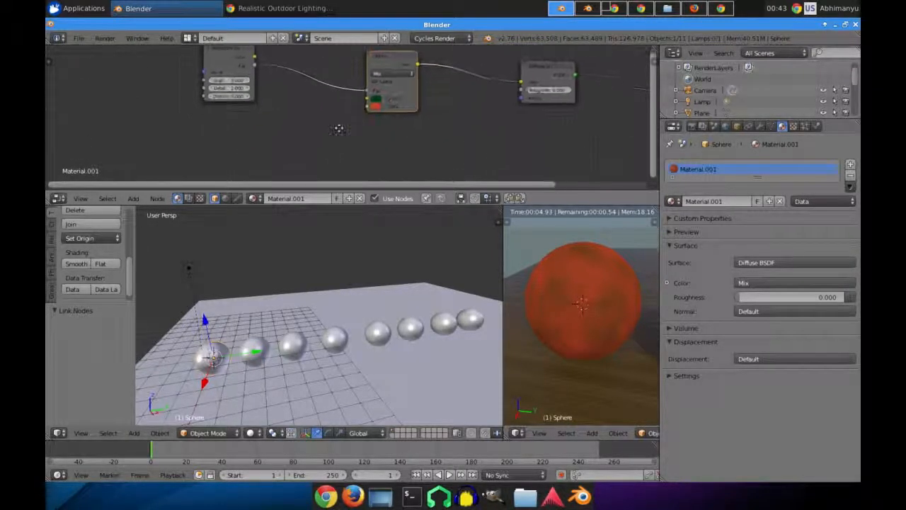
{"action": "scroll", "coordinate": [322, 131], "scroll_direction": "up", "scroll_amount": 2}
{"action": "key", "text": "shift+a"}
{"action": "mouse_move", "coordinate": [274, 170]}
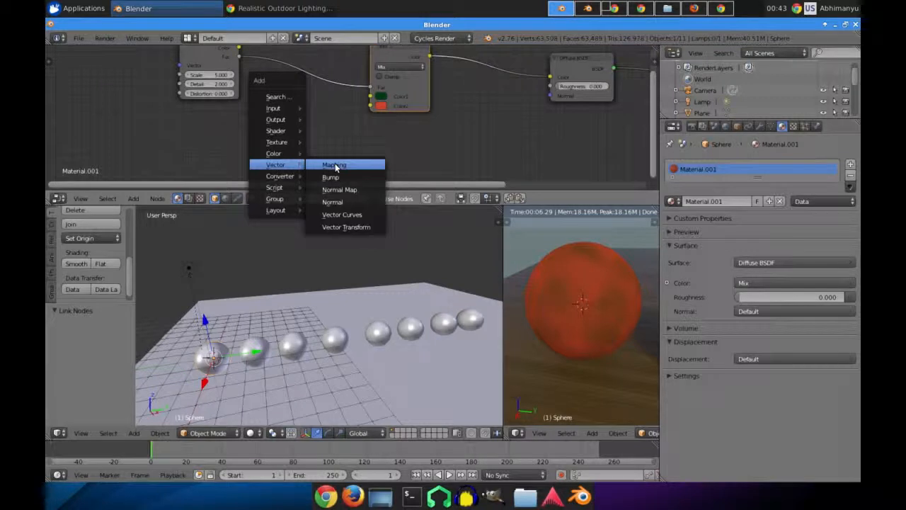
{"action": "left_click", "coordinate": [331, 177]}
{"action": "middle_click_drag", "start_coordinate": [528, 129], "coordinate": [394, 140]}
{"action": "left_click_drag", "start_coordinate": [269, 155], "coordinate": [418, 105]}
{"action": "middle_click_drag", "start_coordinate": [235, 115], "coordinate": [418, 137]}
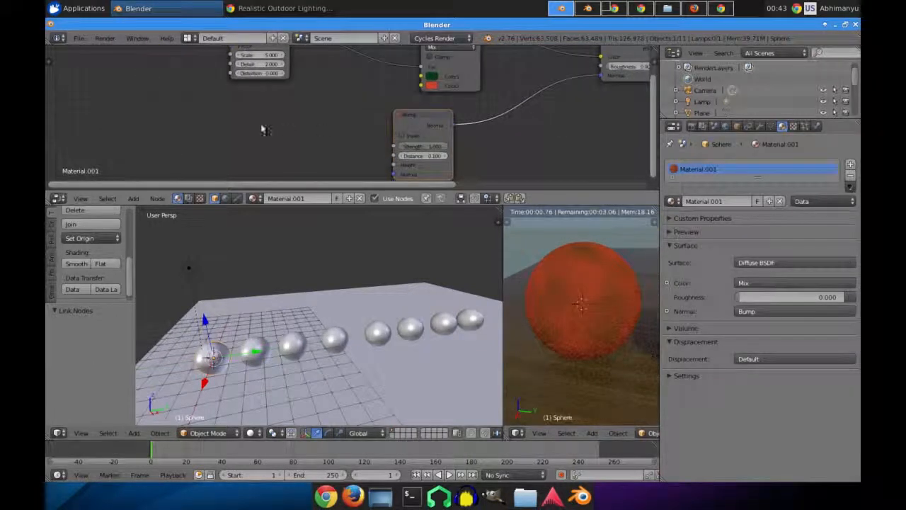
Step: Add a second Noise Texture node and connect its Fac output to the Bump node's Height input
{"action": "key", "text": "shift+a"}
{"action": "mouse_move", "coordinate": [227, 106]}
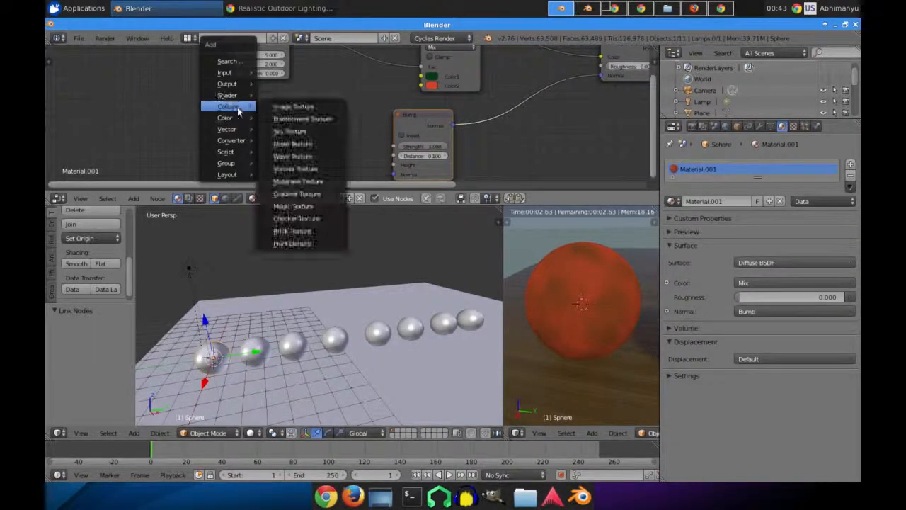
{"action": "left_click", "coordinate": [283, 142]}
{"action": "left_click", "coordinate": [231, 119]}
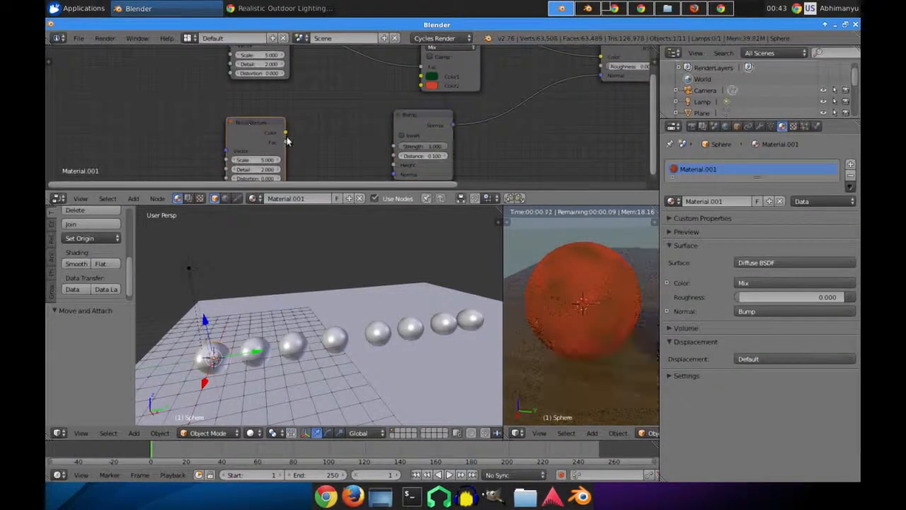
{"action": "left_click_drag", "start_coordinate": [286, 146], "coordinate": [394, 166]}
Step: Set the Scale of the Noise Texture feeding the Bump node to 50
{"action": "middle_click_drag", "start_coordinate": [252, 159], "coordinate": [280, 141]}
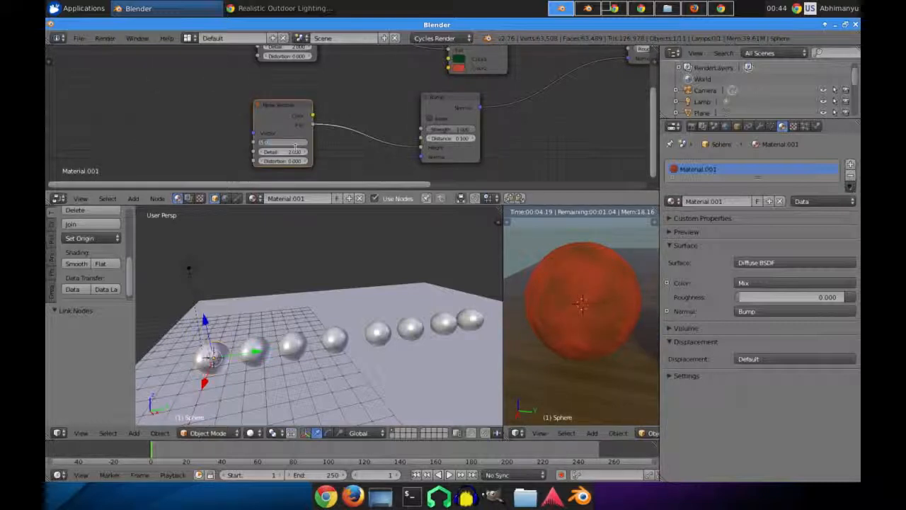
{"action": "type", "text": "0"}
{"action": "key", "text": "Return"}
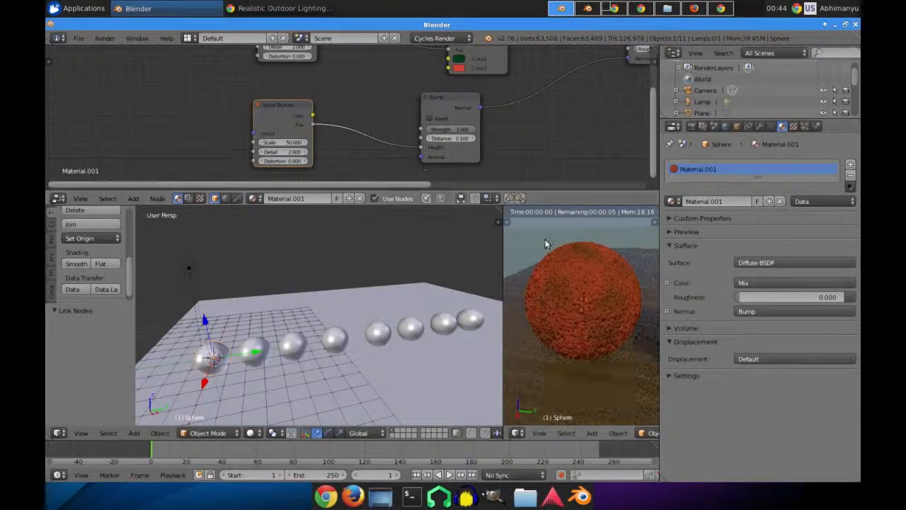
{"action": "scroll", "coordinate": [607, 317], "scroll_direction": "up", "scroll_amount": 3}
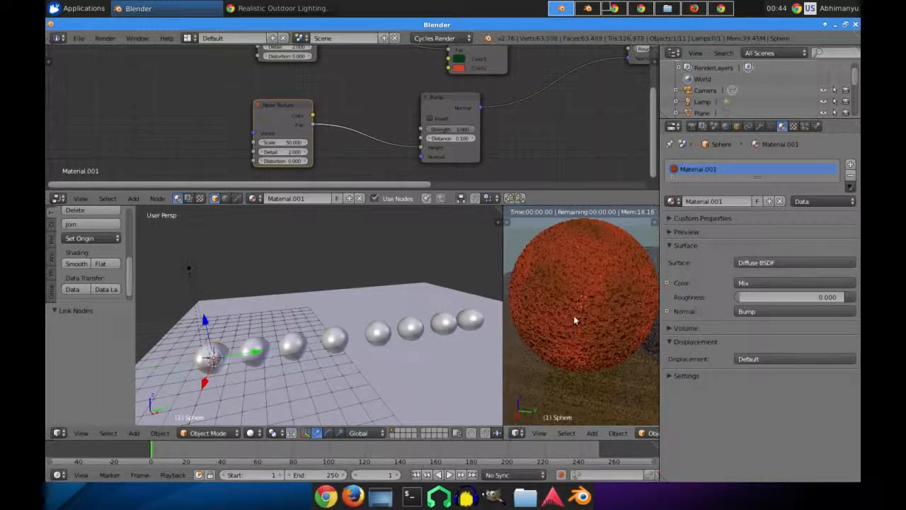
{"action": "scroll", "coordinate": [576, 319], "scroll_direction": "down", "scroll_amount": 2}
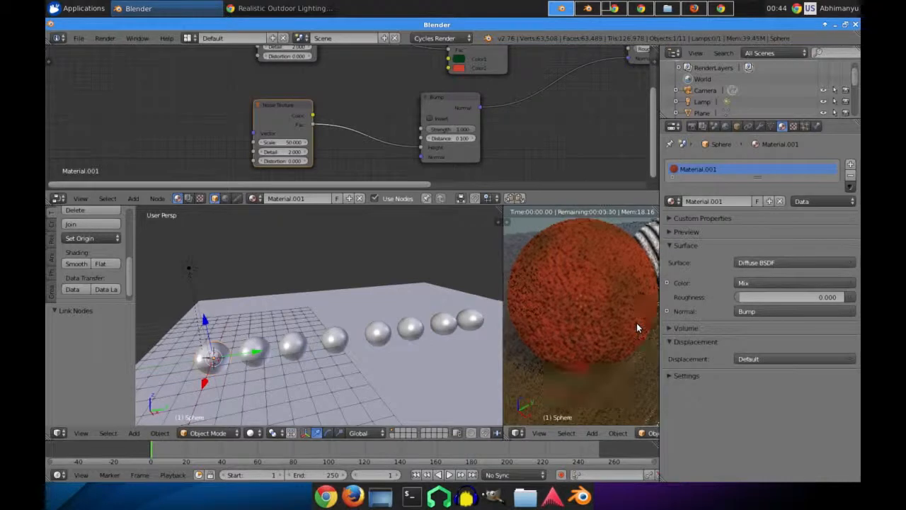
{"action": "middle_click_drag", "start_coordinate": [582, 324], "coordinate": [570, 324]}
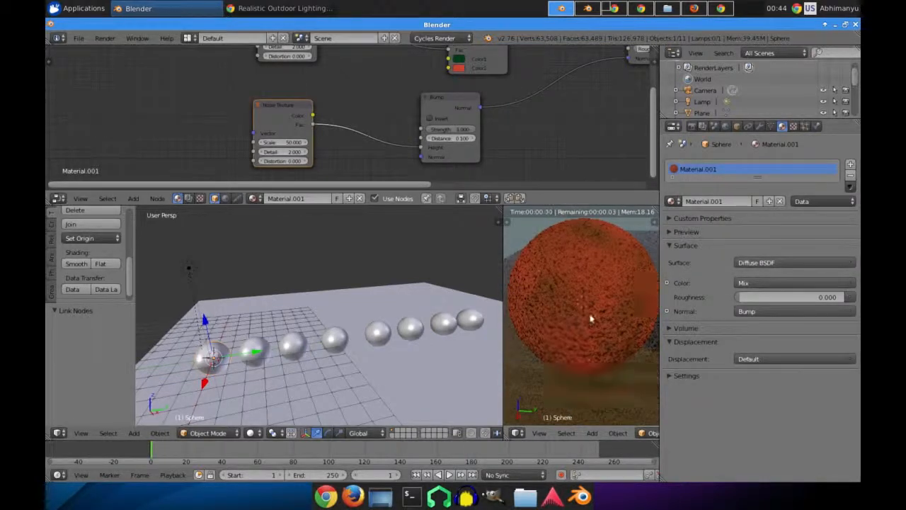
{"action": "scroll", "coordinate": [590, 314], "scroll_direction": "down", "scroll_amount": 2}
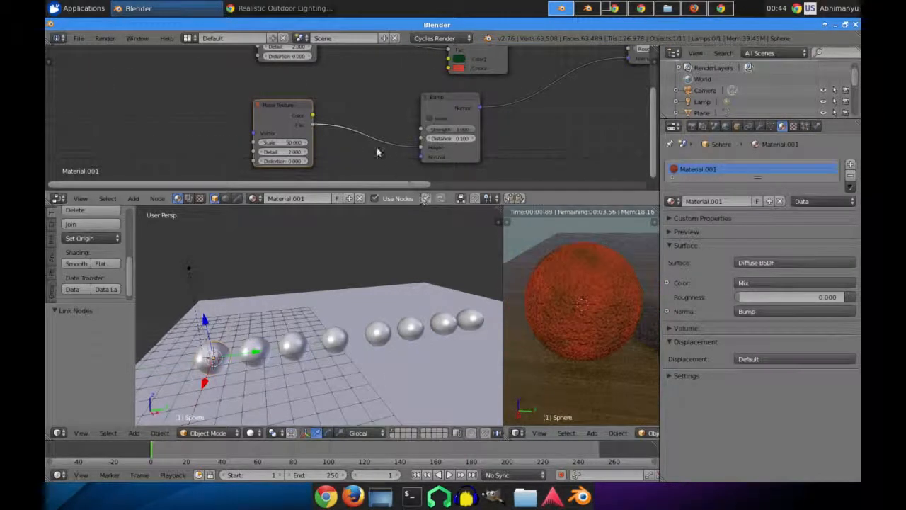
Step: Move the Material Output node farther from the Diffuse BSDF and insert a Mix Shader on the link between them
{"action": "middle_click_drag", "start_coordinate": [328, 97], "coordinate": [345, 117]}
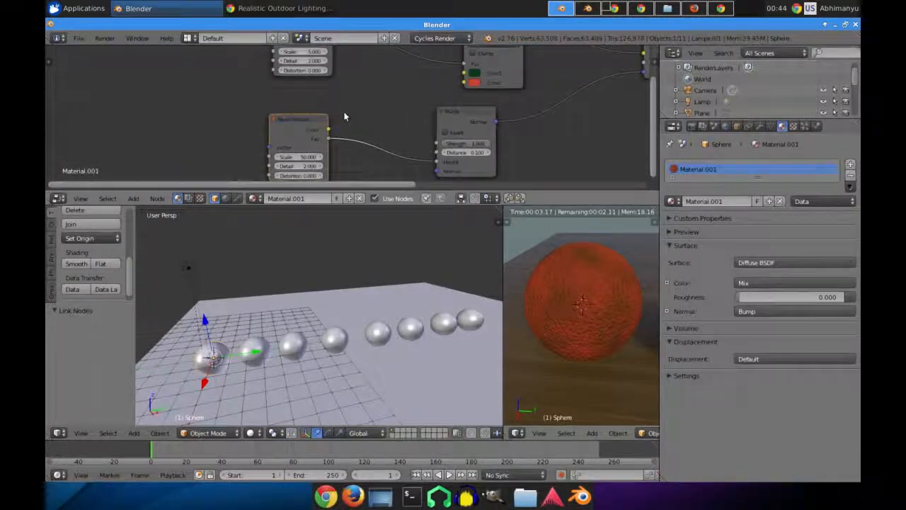
{"action": "left_click_drag", "start_coordinate": [313, 120], "coordinate": [331, 97]}
{"action": "middle_click_drag", "start_coordinate": [488, 109], "coordinate": [336, 138]}
{"action": "left_click_drag", "start_coordinate": [558, 94], "coordinate": [619, 88]}
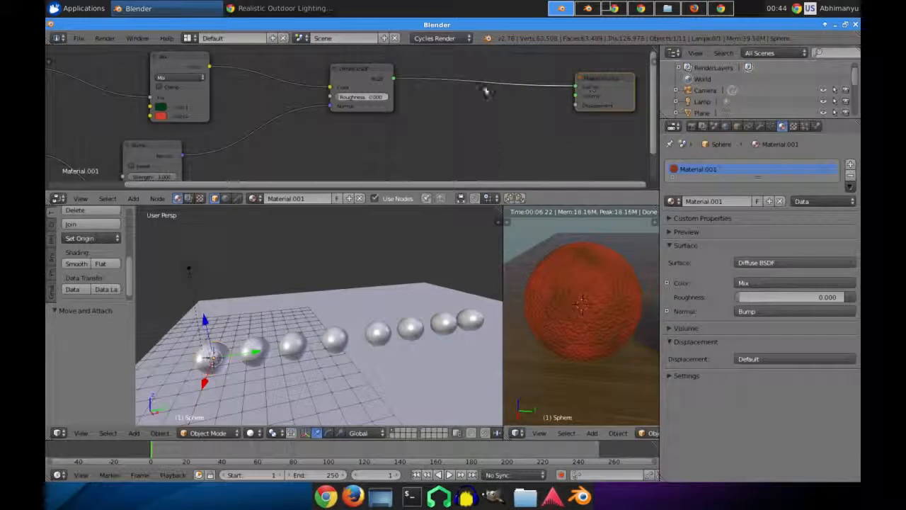
{"action": "key", "text": "shift+a"}
{"action": "mouse_move", "coordinate": [473, 111]}
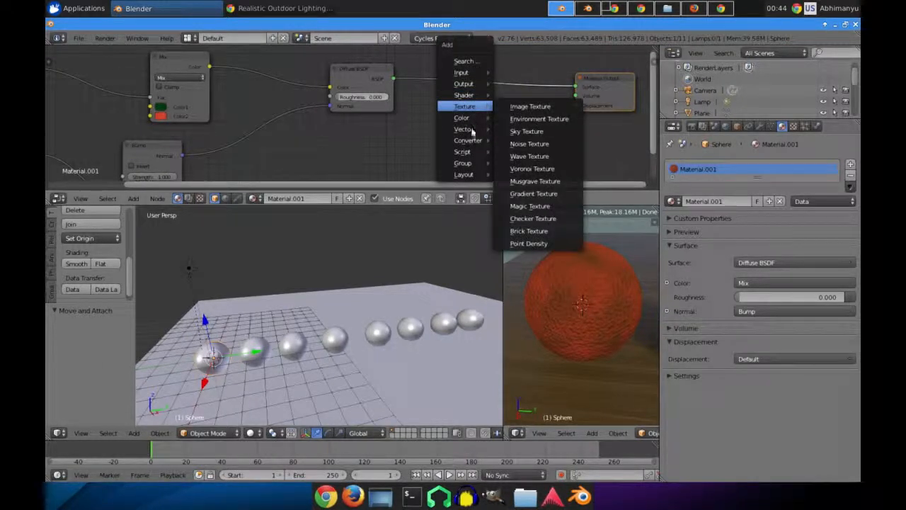
{"action": "left_click", "coordinate": [514, 94]}
{"action": "left_click", "coordinate": [468, 69]}
Step: Add a Glossy BSDF below the Diffuse BSDF and connect its output to the Mix Shader's second Shader input
{"action": "middle_click_drag", "start_coordinate": [377, 138], "coordinate": [403, 135]}
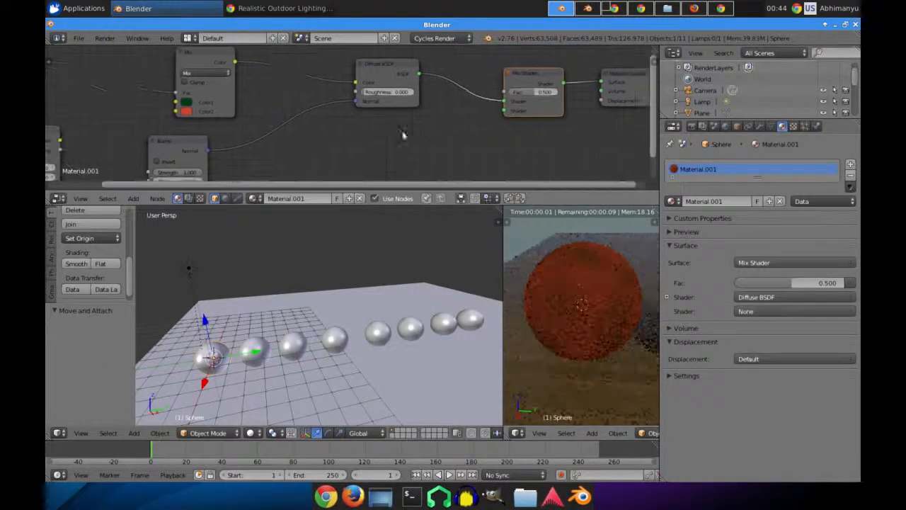
{"action": "key", "text": "shift+a"}
{"action": "mouse_move", "coordinate": [368, 138]}
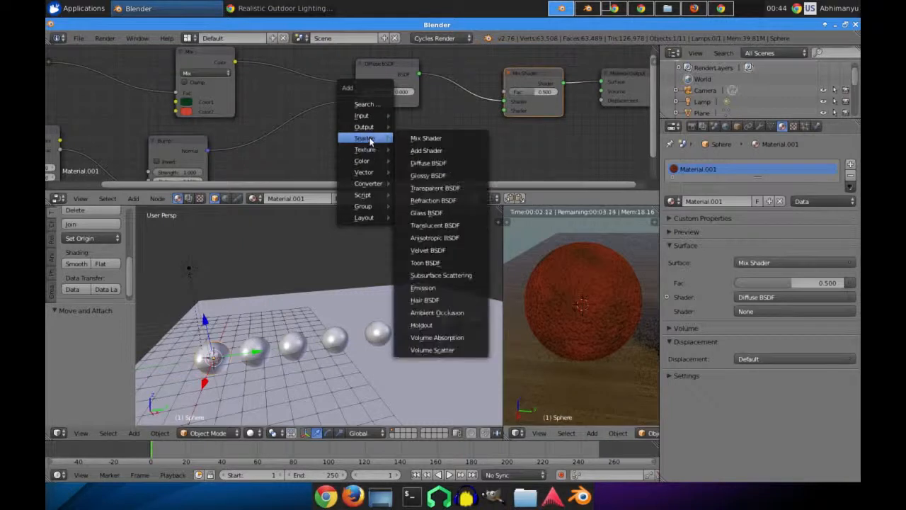
{"action": "left_click", "coordinate": [427, 175]}
{"action": "left_click", "coordinate": [421, 152]}
{"action": "left_click_drag", "start_coordinate": [413, 149], "coordinate": [505, 111]}
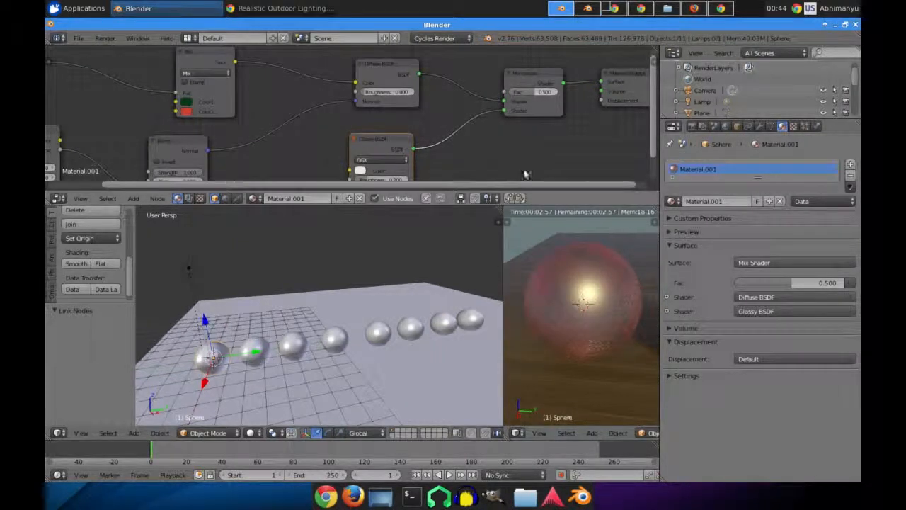
Step: Set the Mix Shader's Fac to 0.036 and connect the Bump's Normal output to the Glossy BSDF's Normal input
{"action": "middle_click_drag", "start_coordinate": [512, 136], "coordinate": [482, 152]}
{"action": "left_click_drag", "start_coordinate": [507, 114], "coordinate": [490, 114]}
{"action": "middle_click_drag", "start_coordinate": [478, 151], "coordinate": [559, 129]}
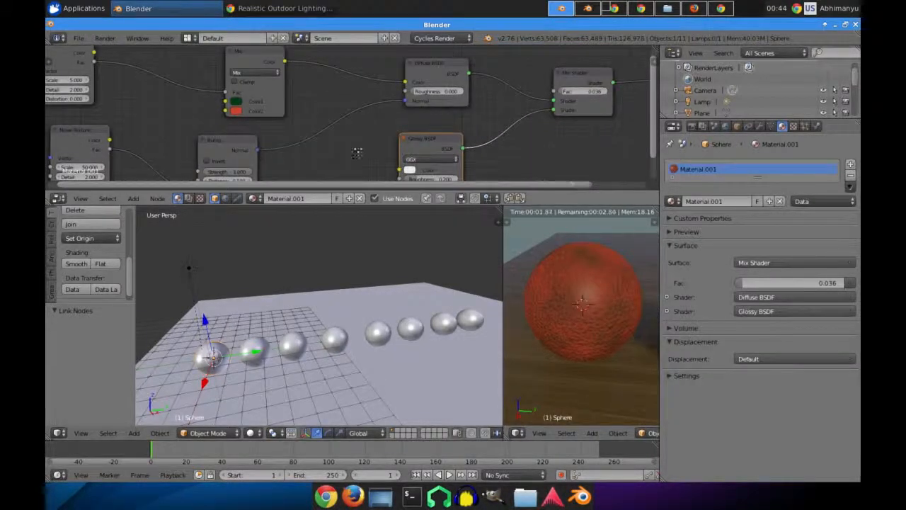
{"action": "middle_click_drag", "start_coordinate": [307, 151], "coordinate": [328, 126]}
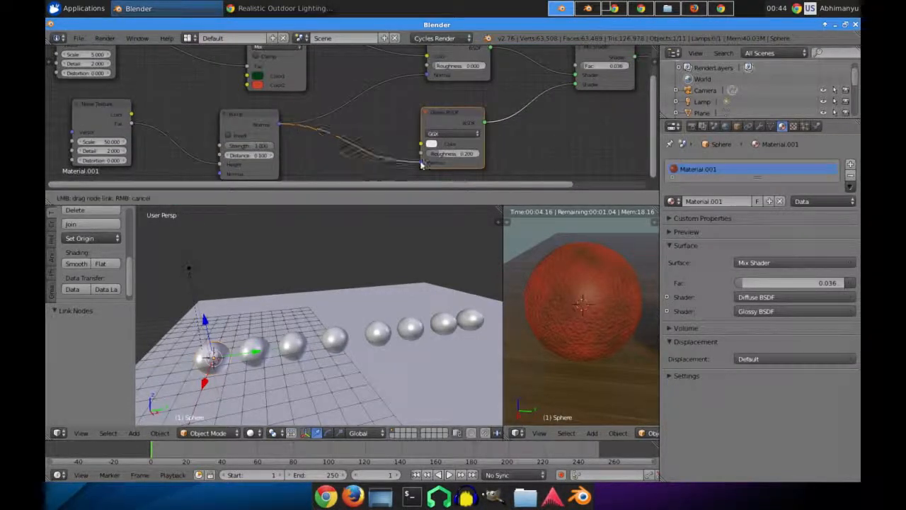
{"action": "left_click_drag", "start_coordinate": [422, 165], "coordinate": [422, 164]}
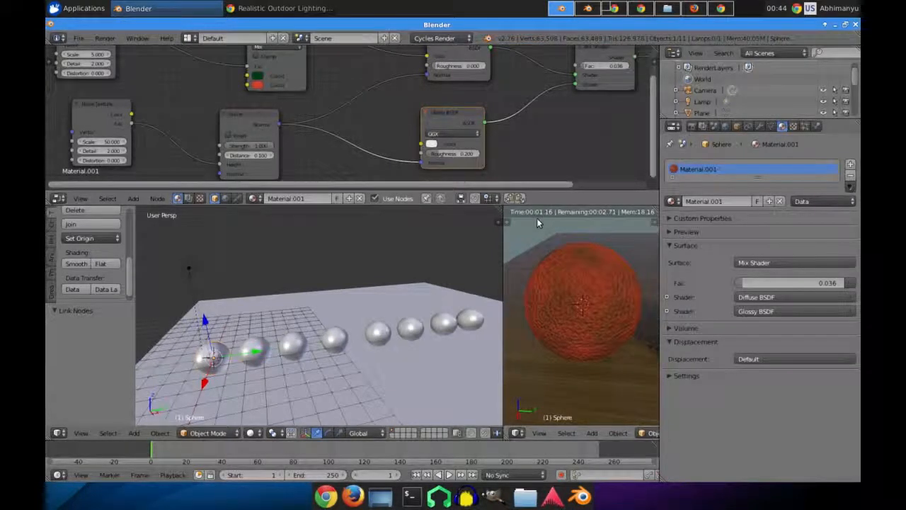
{"action": "scroll", "coordinate": [624, 300], "scroll_direction": "up", "scroll_amount": 2}
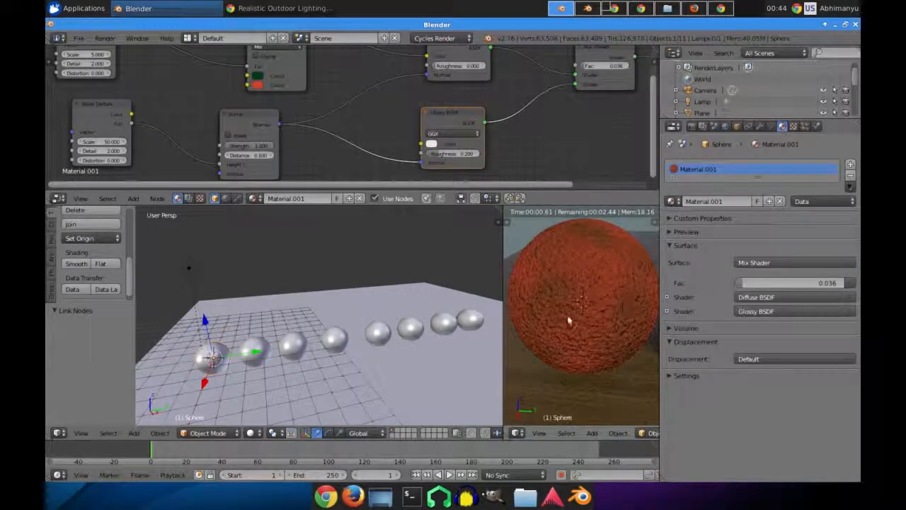
{"action": "scroll", "coordinate": [624, 322], "scroll_direction": "down", "scroll_amount": 1}
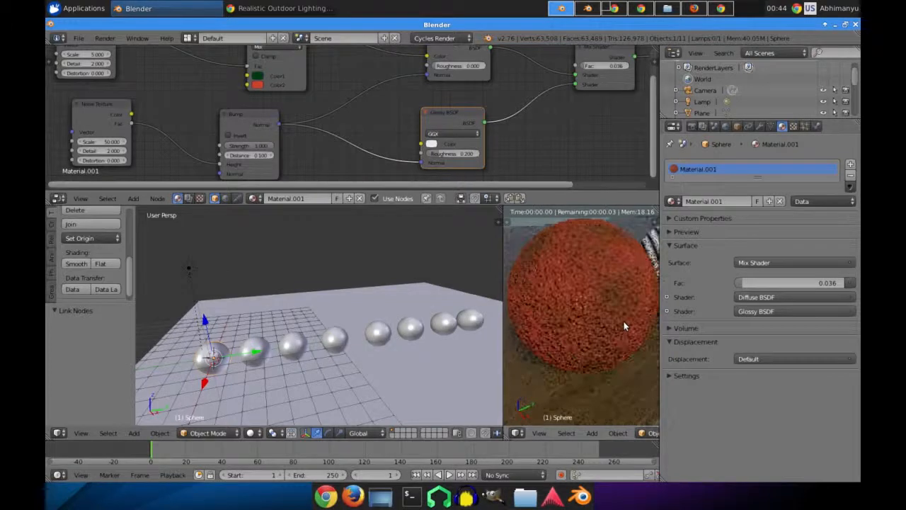
Step: Set the Scale of the Noise Texture feeding the Bump node to 20
{"action": "middle_click_drag", "start_coordinate": [260, 137], "coordinate": [355, 121]}
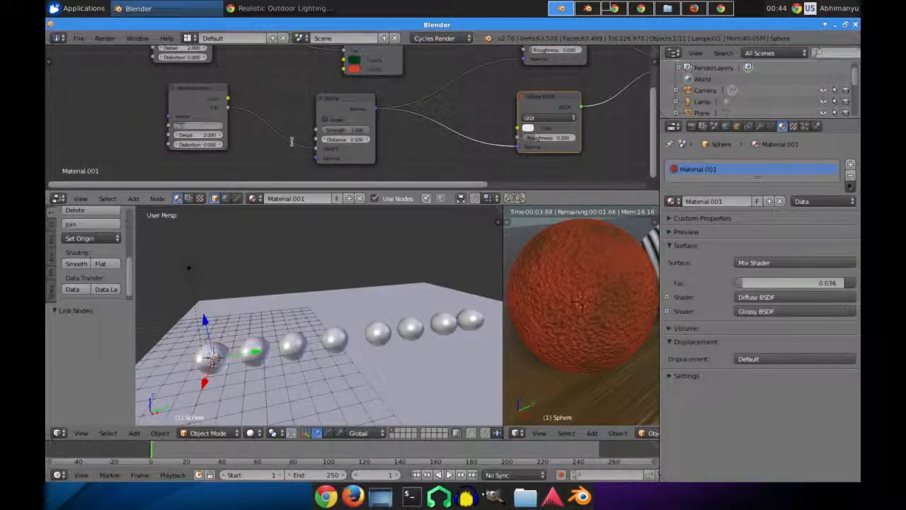
{"action": "type", "text": "20"}
{"action": "key", "text": "Return"}
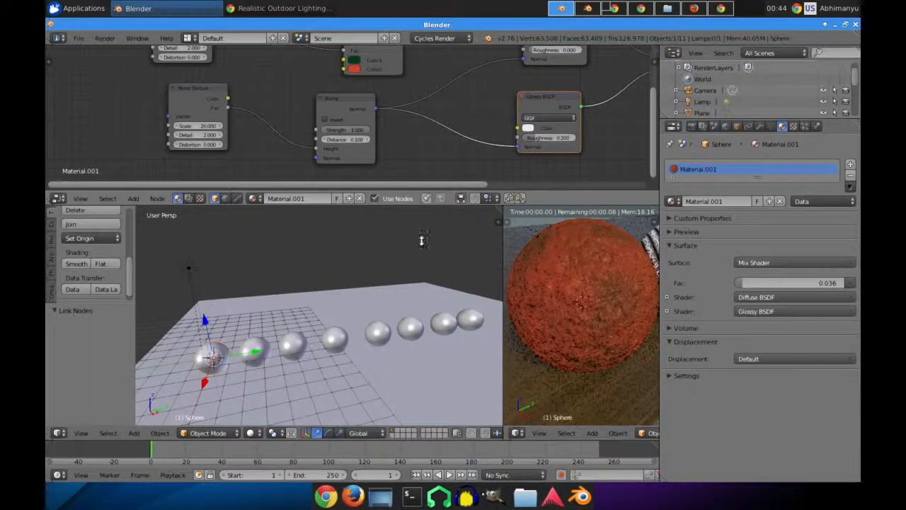
{"action": "middle_click_drag", "start_coordinate": [580, 316], "coordinate": [542, 303]}
{"action": "scroll", "coordinate": [597, 318], "scroll_direction": "down", "scroll_amount": 4}
{"action": "middle_click_drag", "start_coordinate": [650, 299], "coordinate": [554, 300], "text": "shift"}
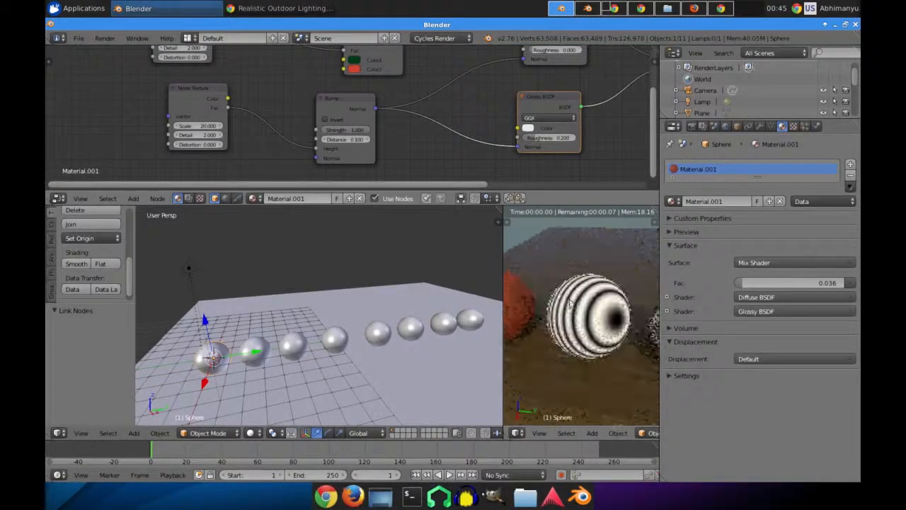
Step: Return to the first sphere's material and add a ColorRamp node above the Mix color node
{"action": "right_click", "coordinate": [576, 311]}
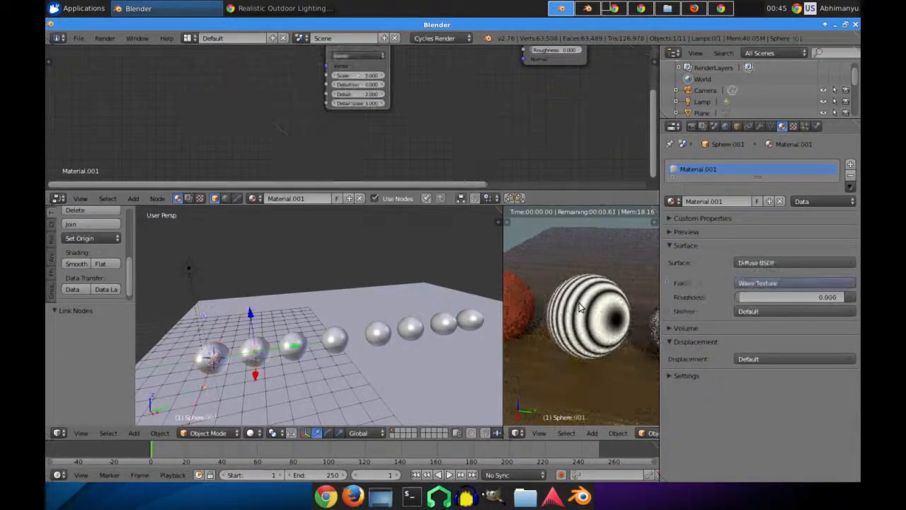
{"action": "right_click", "coordinate": [510, 322]}
{"action": "middle_click_drag", "start_coordinate": [363, 151], "coordinate": [421, 140]}
{"action": "left_click", "coordinate": [379, 77]}
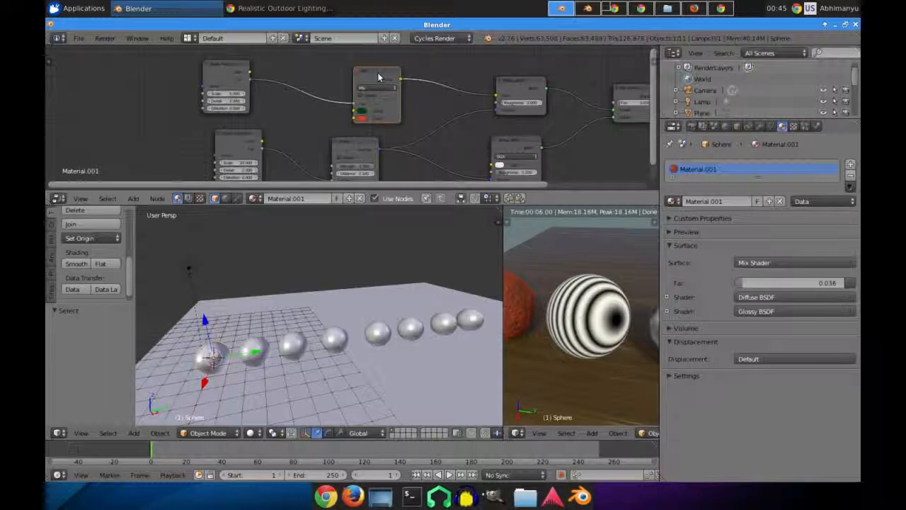
{"action": "middle_click_drag", "start_coordinate": [356, 63], "coordinate": [375, 102]}
{"action": "middle_click_drag", "start_coordinate": [338, 68], "coordinate": [337, 93]}
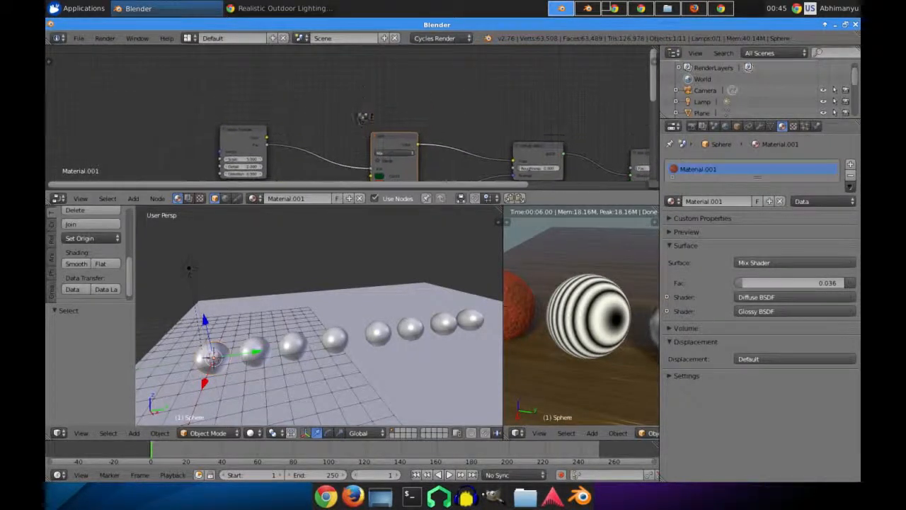
{"action": "key", "text": "shift+a"}
{"action": "mouse_move", "coordinate": [345, 146]}
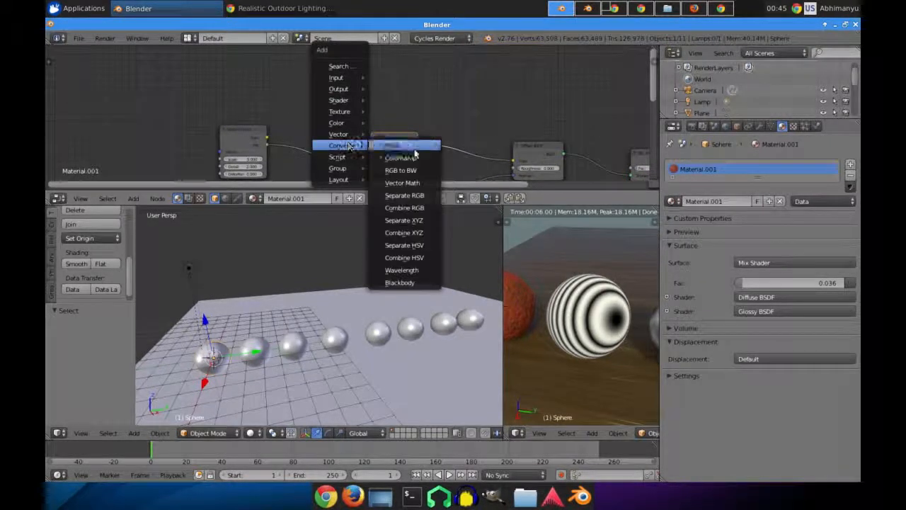
{"action": "left_click", "coordinate": [407, 146]}
{"action": "left_click", "coordinate": [348, 59]}
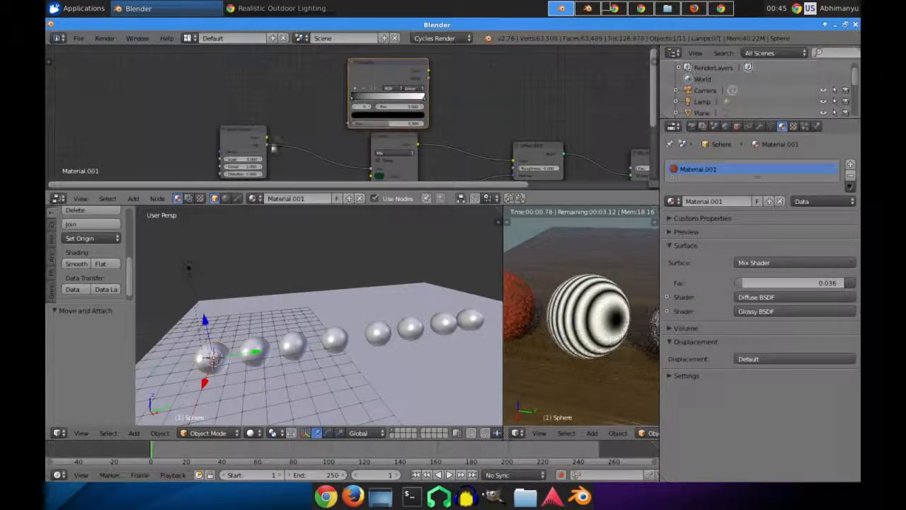
Step: Connect the first Noise Texture's Fac to the ColorRamp and the ColorRamp's Color to the Diffuse BSDF's Color, replacing the Mix node
{"action": "left_click_drag", "start_coordinate": [347, 122], "coordinate": [351, 124]}
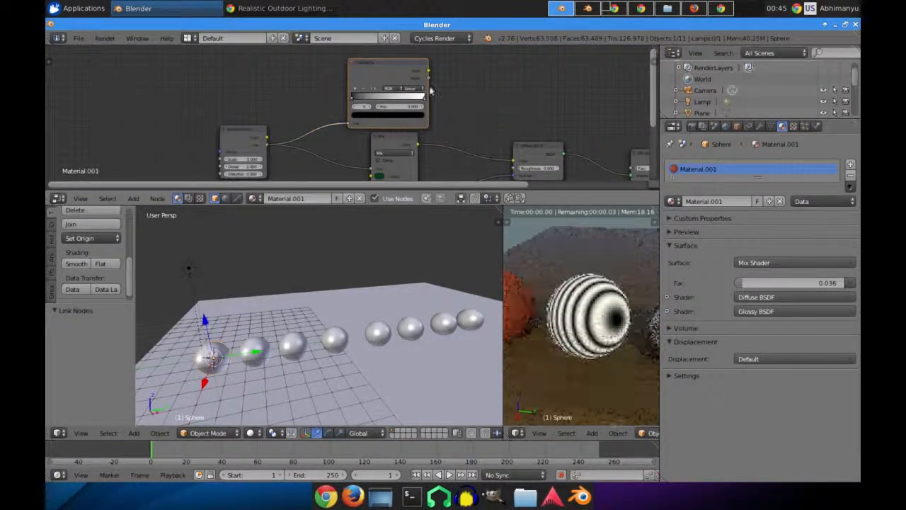
{"action": "left_click_drag", "start_coordinate": [429, 71], "coordinate": [518, 168]}
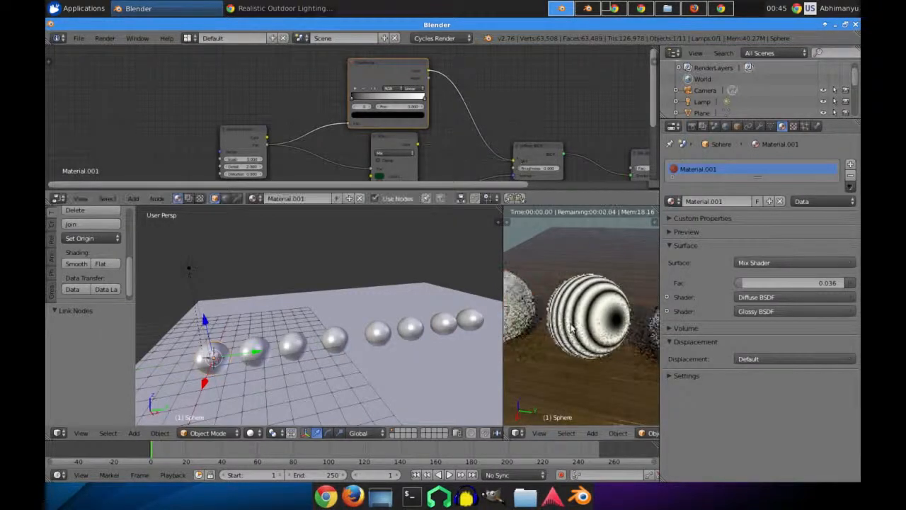
{"action": "scroll", "coordinate": [563, 322], "scroll_direction": "up", "scroll_amount": 4}
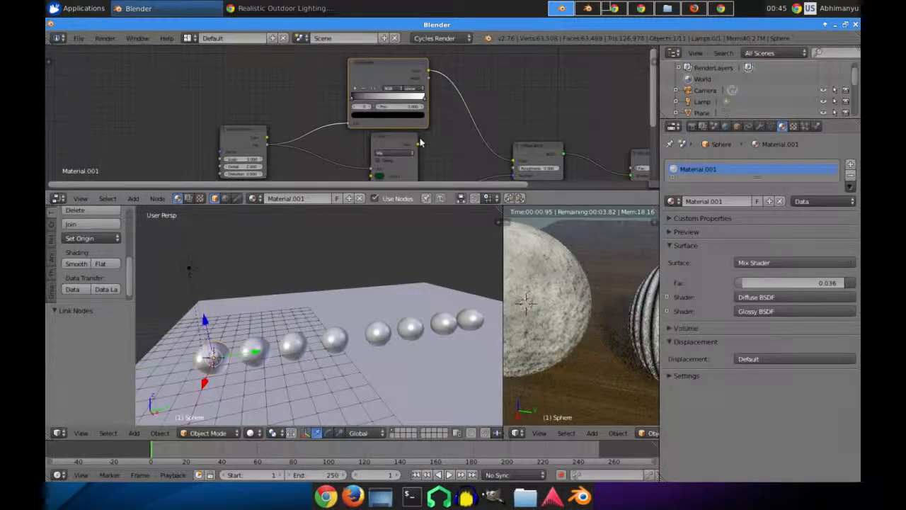
Step: Set the color of the ColorRamp's first stop to dark brown
{"action": "middle_click_drag", "start_coordinate": [434, 140], "coordinate": [461, 119]}
{"action": "scroll", "coordinate": [388, 85], "scroll_direction": "up", "scroll_amount": 2}
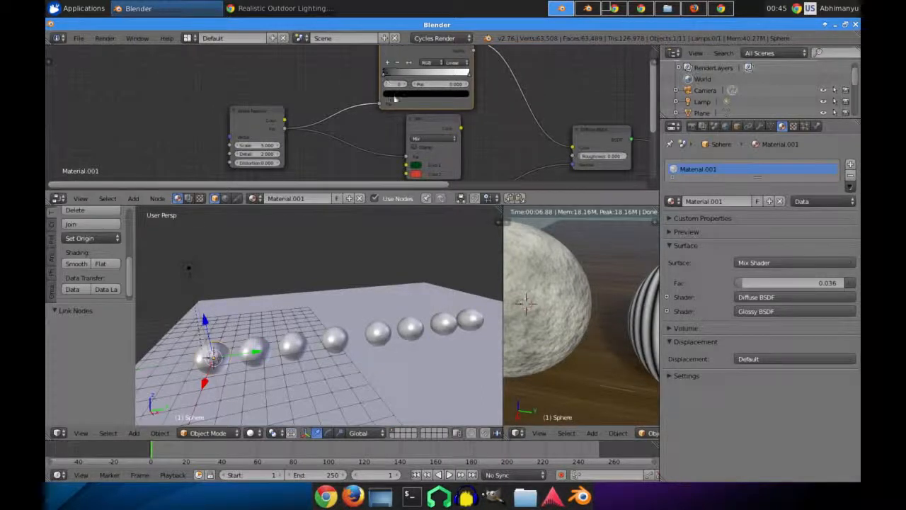
{"action": "left_click", "coordinate": [394, 97]}
{"action": "left_click", "coordinate": [451, 142]}
{"action": "left_click", "coordinate": [411, 145]}
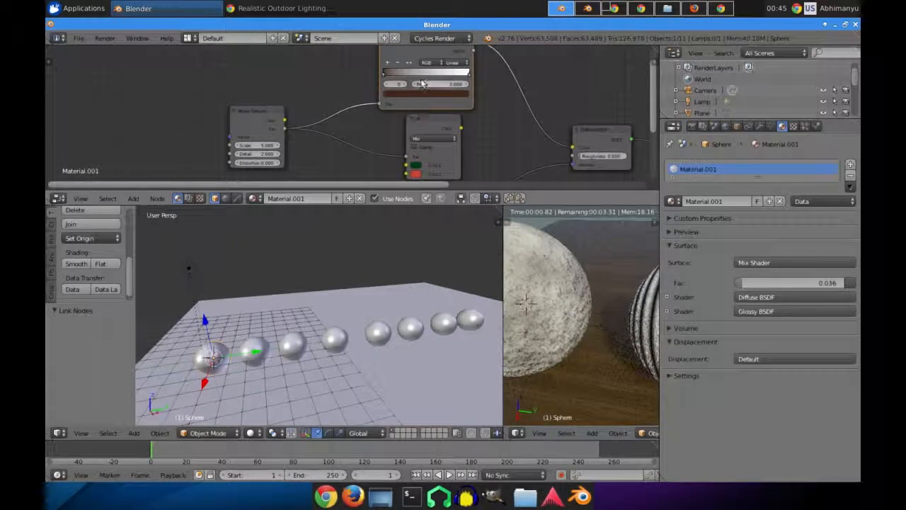
Step: Recolour the sphere ColorRamp's end stop to olive yellow and set its interpolation to B-Spline
{"action": "left_click", "coordinate": [467, 76]}
{"action": "left_click", "coordinate": [441, 92]}
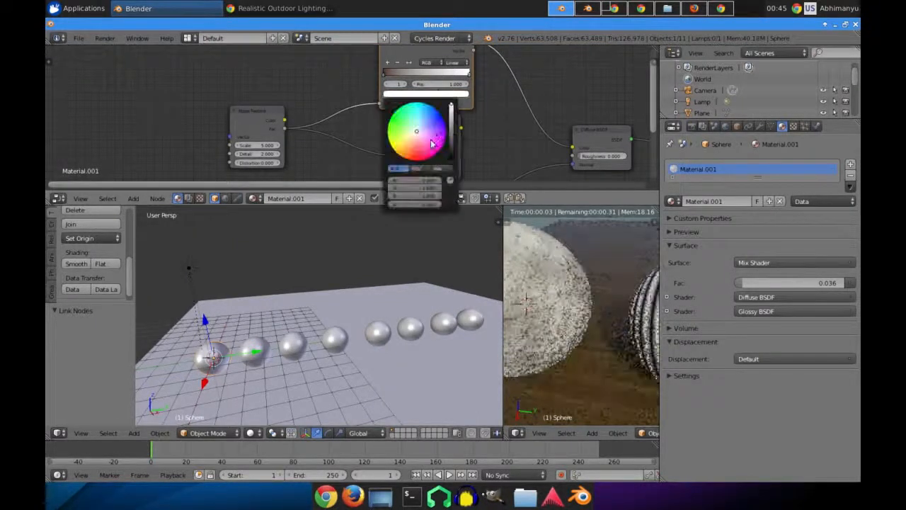
{"action": "left_click", "coordinate": [451, 145]}
{"action": "left_click", "coordinate": [405, 140]}
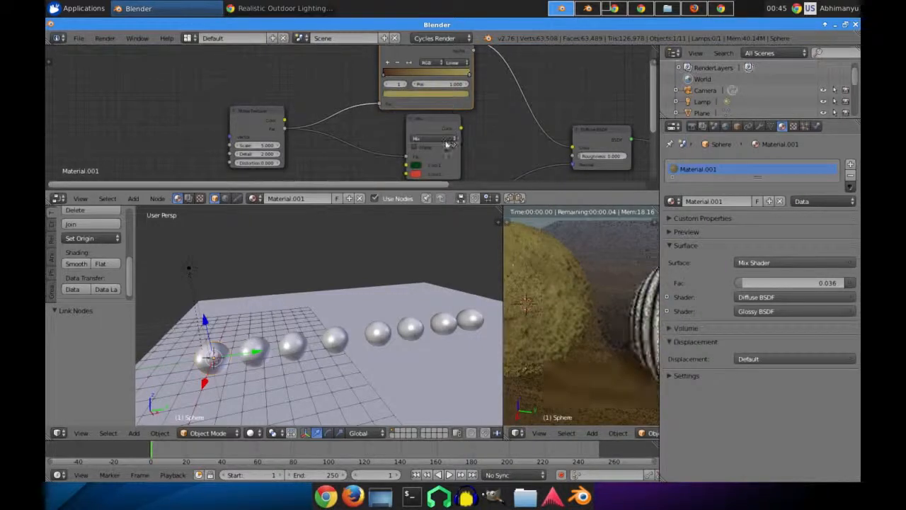
{"action": "left_click", "coordinate": [462, 63]}
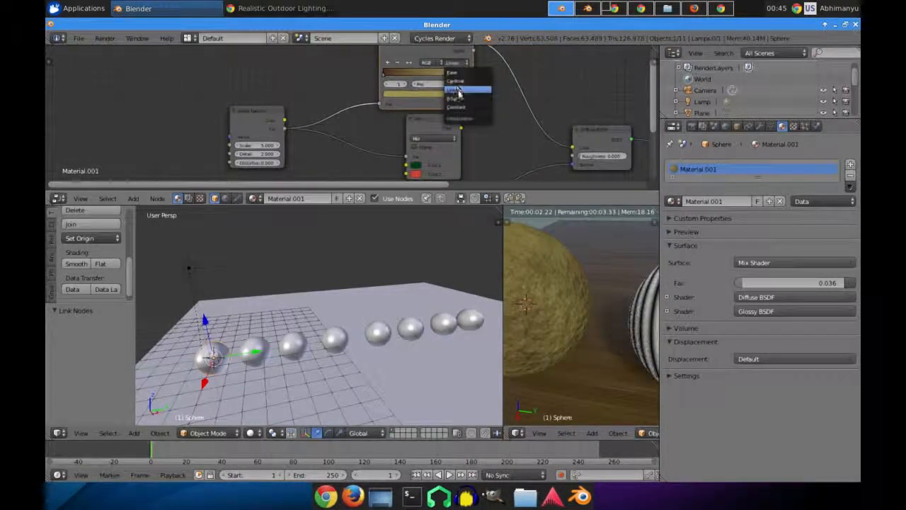
{"action": "left_click", "coordinate": [456, 97]}
Step: Darken the ColorRamp's end stop and shift its colour to a medium brown
{"action": "mouse_move", "coordinate": [466, 74]}
{"action": "left_mouse_down"}
{"action": "mouse_move", "coordinate": [426, 73]}
{"action": "mouse_move", "coordinate": [466, 75]}
{"action": "left_mouse_up"}
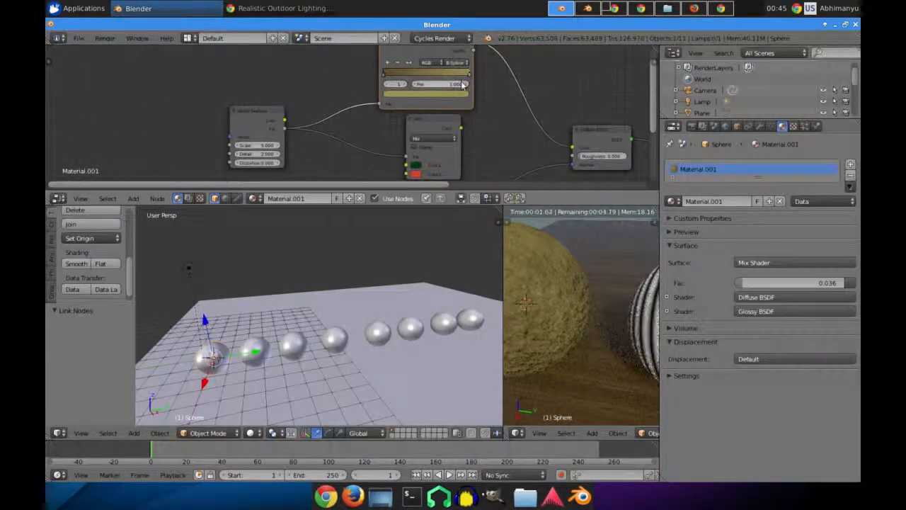
{"action": "left_click", "coordinate": [458, 93]}
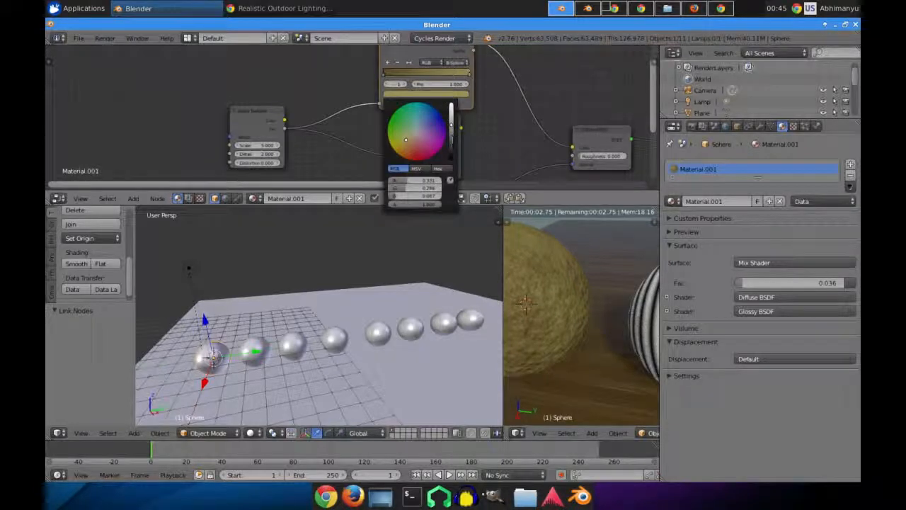
{"action": "left_click_drag", "start_coordinate": [452, 126], "coordinate": [453, 140]}
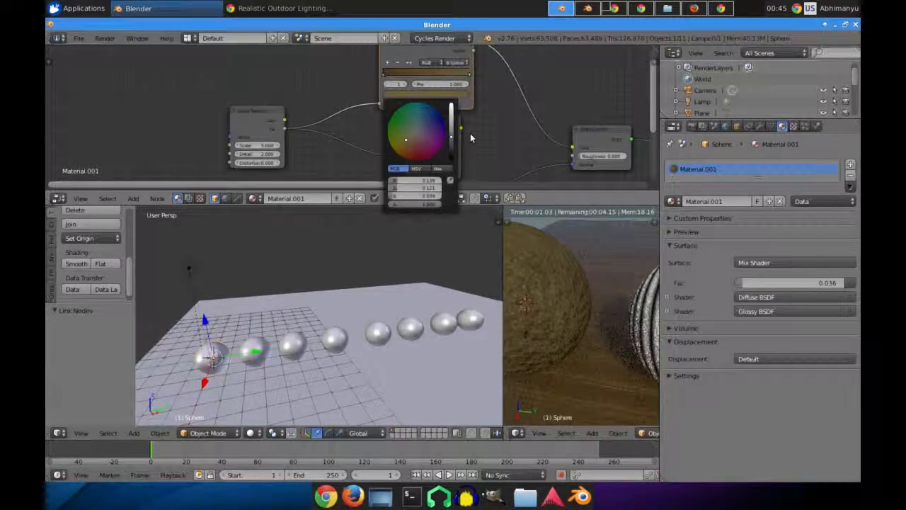
{"action": "left_click", "coordinate": [415, 148]}
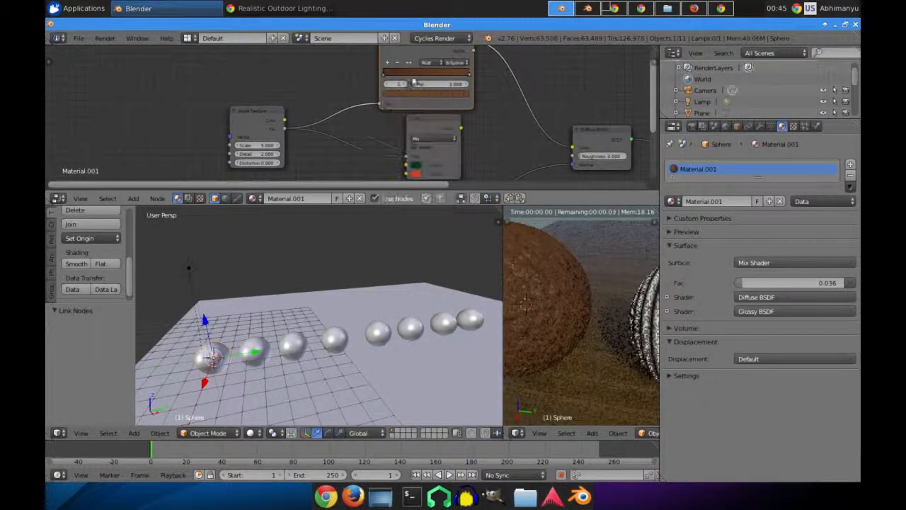
Step: Add a middle stop at 0.500 to the sphere's ColorRamp and colour it olive yellow
{"action": "mouse_move", "coordinate": [384, 78]}
{"action": "left_mouse_down"}
{"action": "mouse_move", "coordinate": [415, 78]}
{"action": "mouse_move", "coordinate": [381, 76]}
{"action": "left_mouse_up"}
{"action": "left_click", "coordinate": [404, 113]}
{"action": "left_click", "coordinate": [409, 94]}
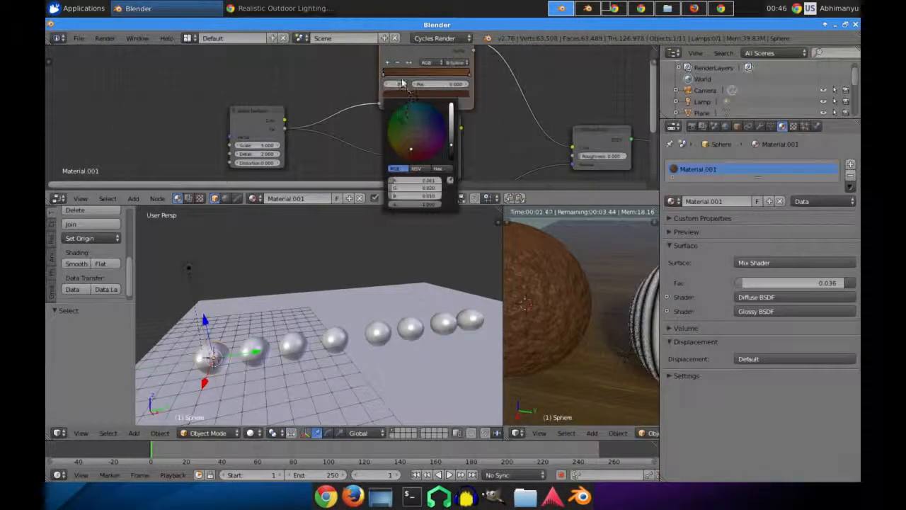
{"action": "left_click", "coordinate": [388, 63]}
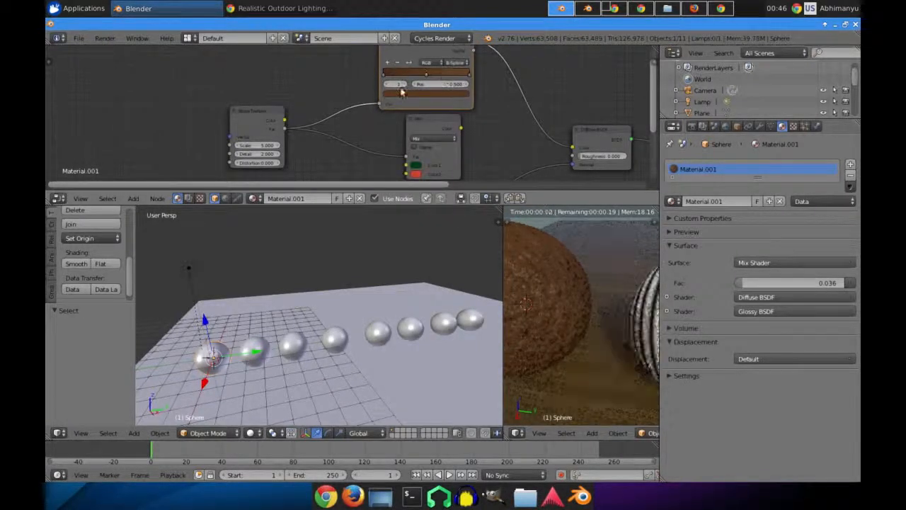
{"action": "left_click", "coordinate": [401, 93]}
{"action": "left_click", "coordinate": [450, 140]}
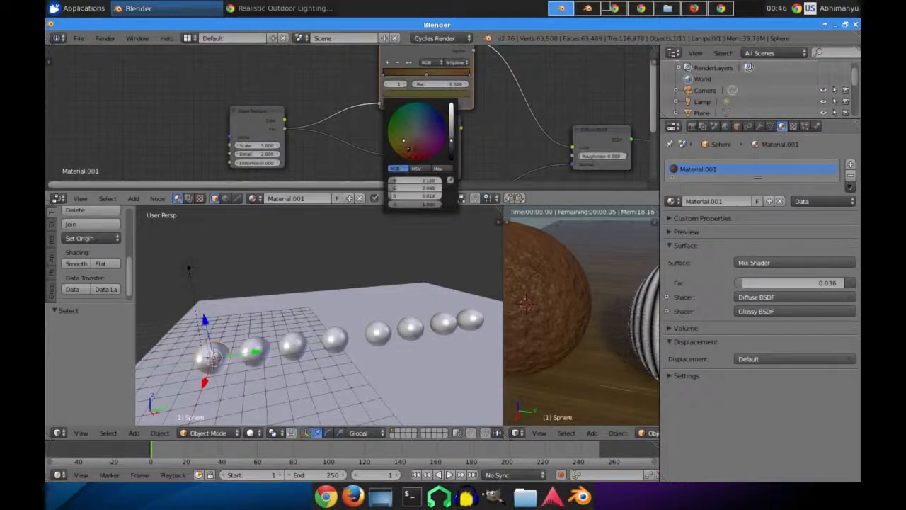
{"action": "left_click", "coordinate": [451, 128]}
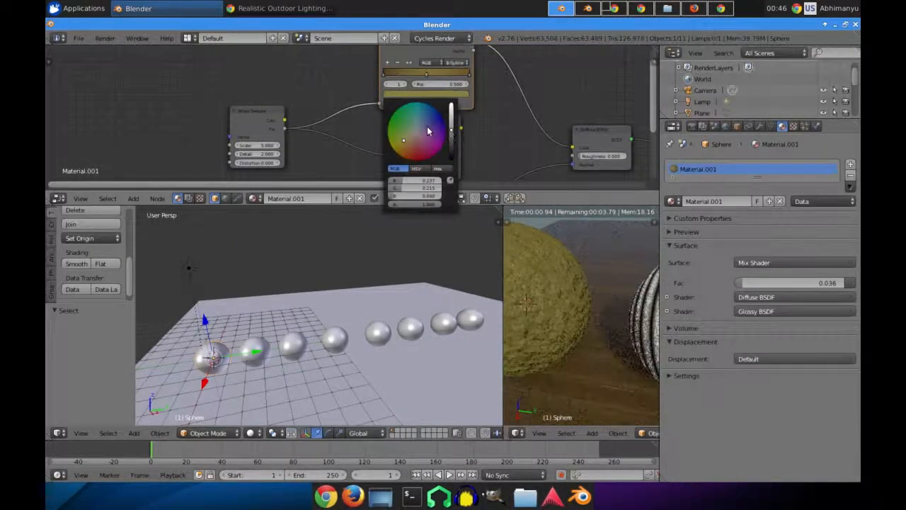
Step: Move the ColorRamp's dark stop to about 0.191 and its end stop to about 0.388, keeping the yellow stop between them
{"action": "left_click_drag", "start_coordinate": [424, 77], "coordinate": [398, 78]}
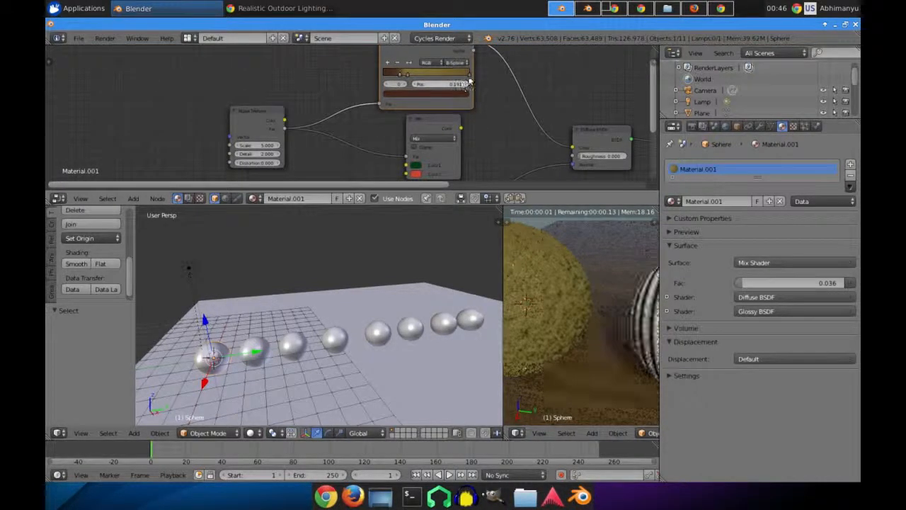
{"action": "left_click_drag", "start_coordinate": [469, 74], "coordinate": [416, 81]}
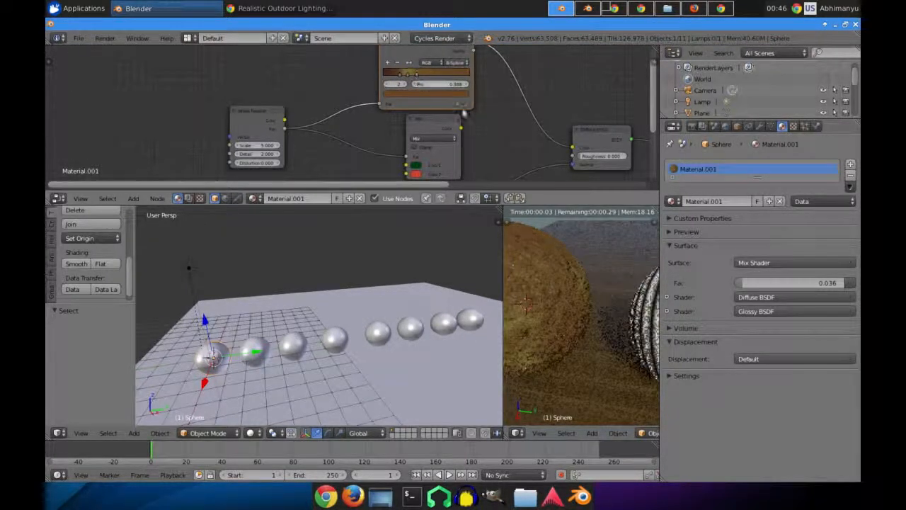
{"action": "scroll", "coordinate": [561, 272], "scroll_direction": "up", "scroll_amount": 1}
{"action": "middle_click_drag", "start_coordinate": [561, 272], "coordinate": [594, 271], "text": "shift"}
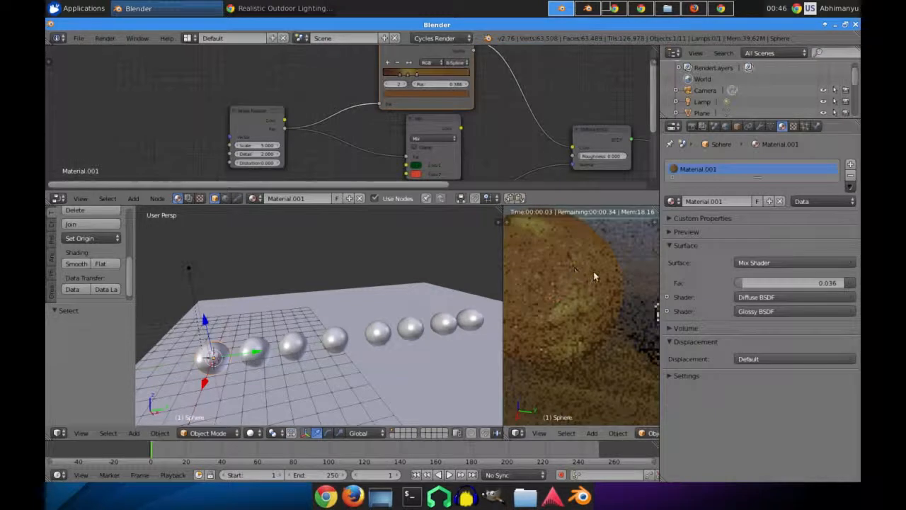
{"action": "scroll", "coordinate": [593, 271], "scroll_direction": "down", "scroll_amount": 1}
{"action": "scroll", "coordinate": [592, 271], "scroll_direction": "down", "scroll_amount": 2}
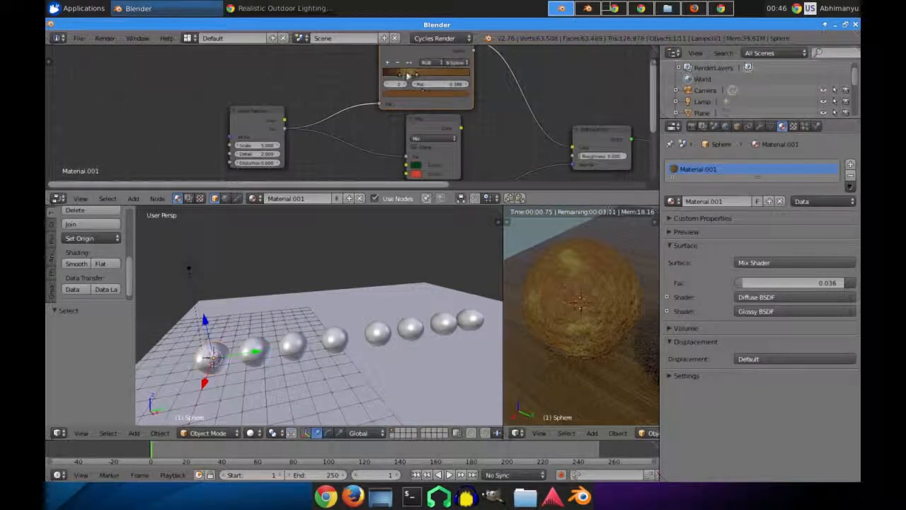
Step: Reposition the medium brown stop at about 0.473, with the yellow stop beyond it, and set the ramp's interpolation to Ease
{"action": "left_click_drag", "start_coordinate": [396, 77], "coordinate": [401, 80]}
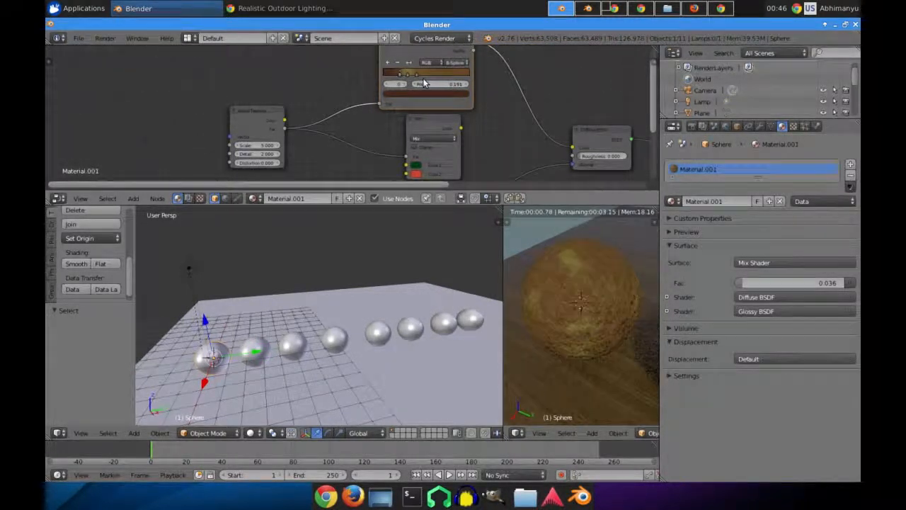
{"action": "left_click", "coordinate": [413, 74]}
{"action": "mouse_move", "coordinate": [414, 74]}
{"action": "left_mouse_down"}
{"action": "mouse_move", "coordinate": [407, 77]}
{"action": "mouse_move", "coordinate": [436, 77]}
{"action": "mouse_move", "coordinate": [425, 77]}
{"action": "left_mouse_up"}
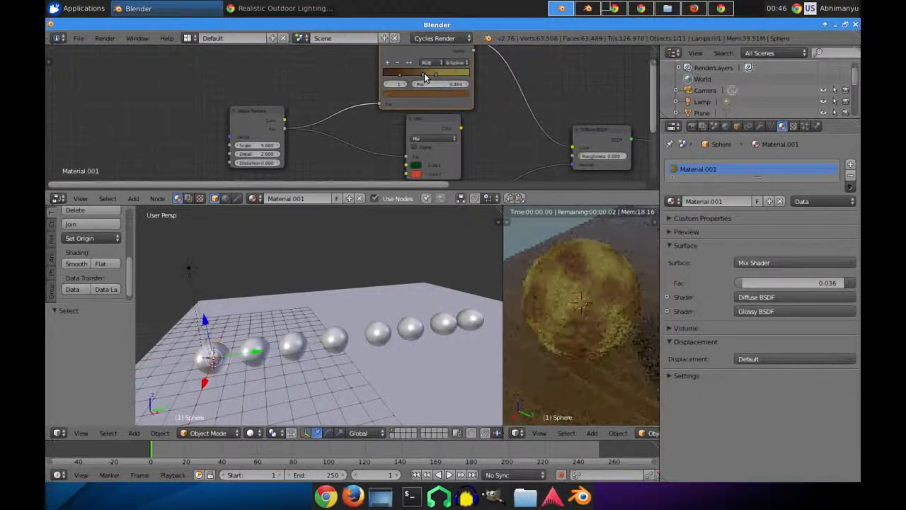
{"action": "left_click", "coordinate": [457, 63]}
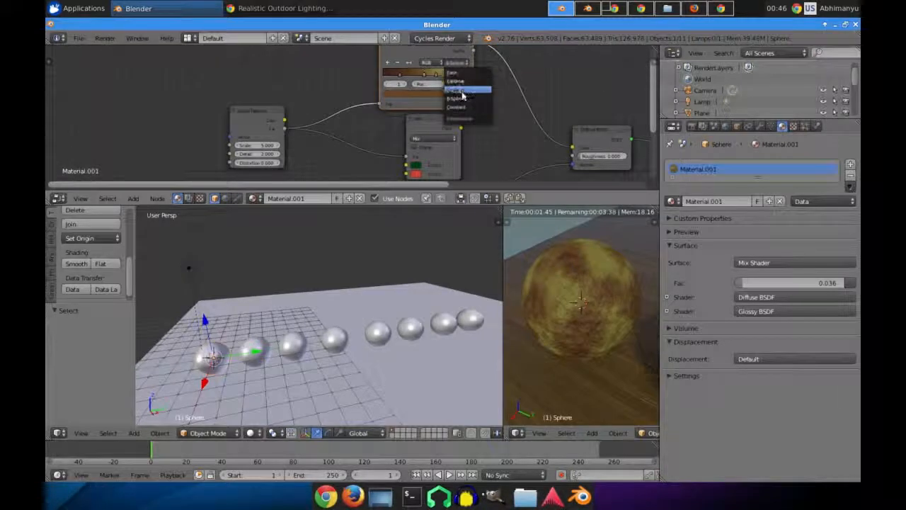
{"action": "left_click", "coordinate": [464, 73]}
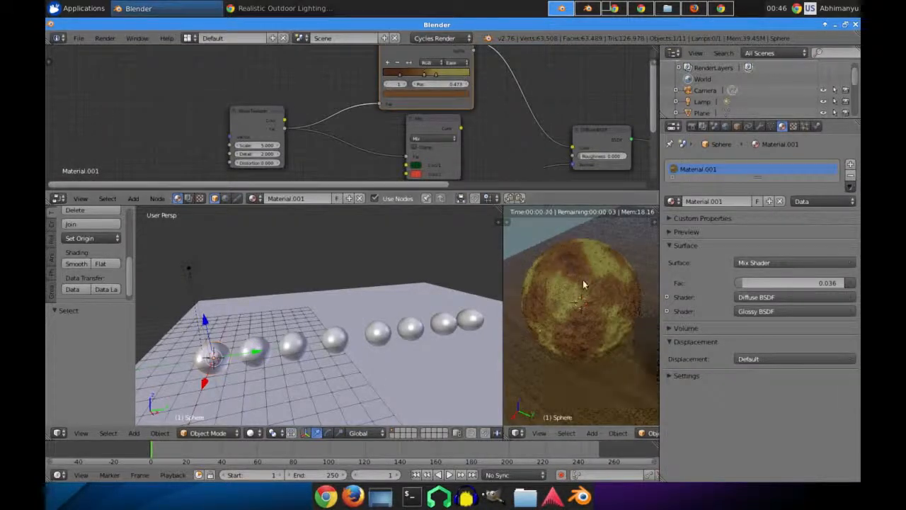
{"action": "middle_click_drag", "start_coordinate": [612, 286], "coordinate": [694, 264]}
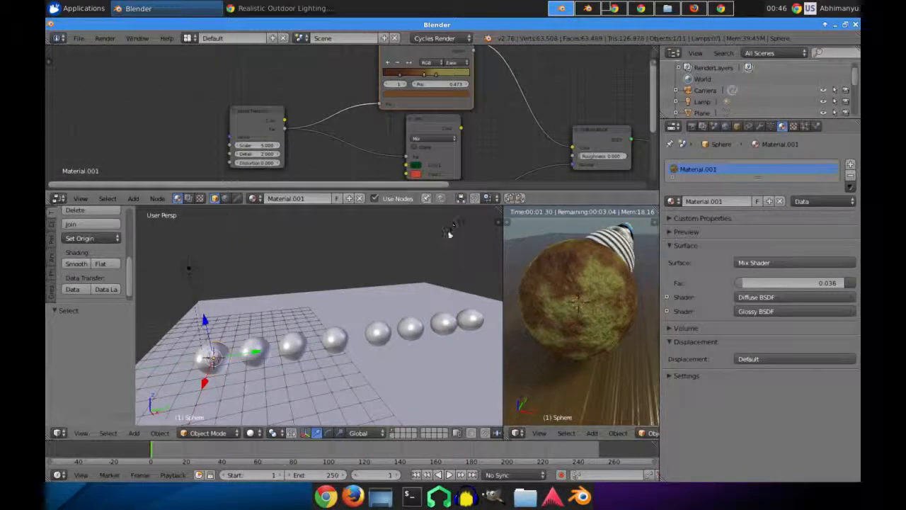
{"action": "mouse_move", "coordinate": [568, 324]}
{"action": "middle_mouse_down"}
{"action": "mouse_move", "coordinate": [612, 349]}
{"action": "mouse_move", "coordinate": [579, 331]}
{"action": "middle_mouse_up"}
Step: On the ground plane's ColorRamp, move the first stop to about 0.268 and the last stop to about 0.632
{"action": "right_click", "coordinate": [590, 384]}
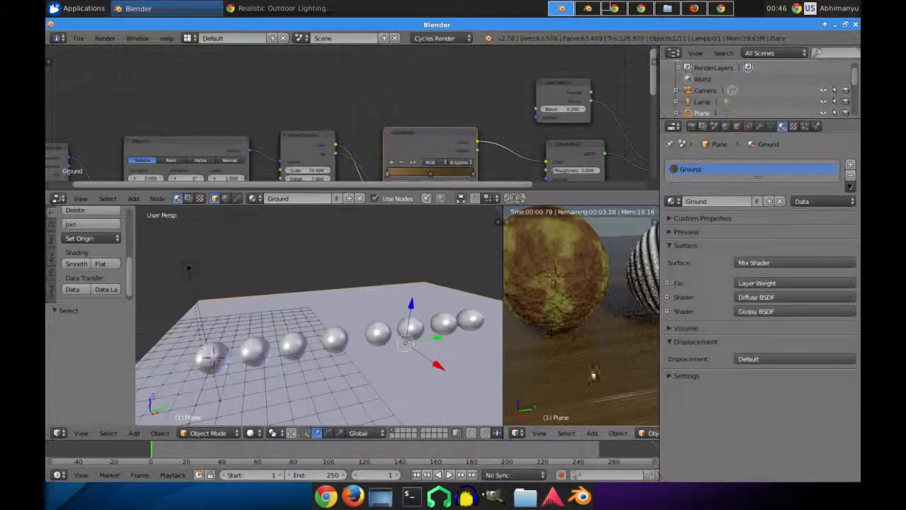
{"action": "middle_click_drag", "start_coordinate": [458, 110], "coordinate": [445, 71]}
{"action": "left_click_drag", "start_coordinate": [391, 151], "coordinate": [412, 152]}
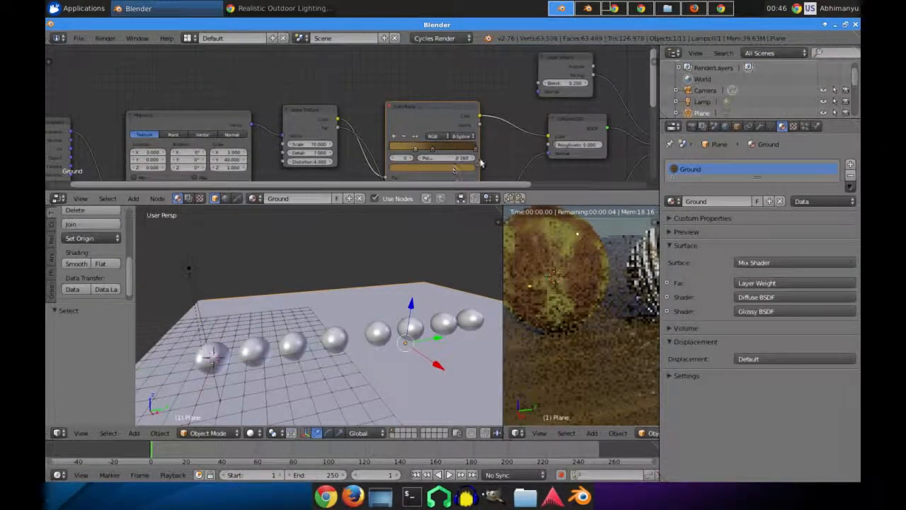
{"action": "left_click_drag", "start_coordinate": [476, 150], "coordinate": [449, 149]}
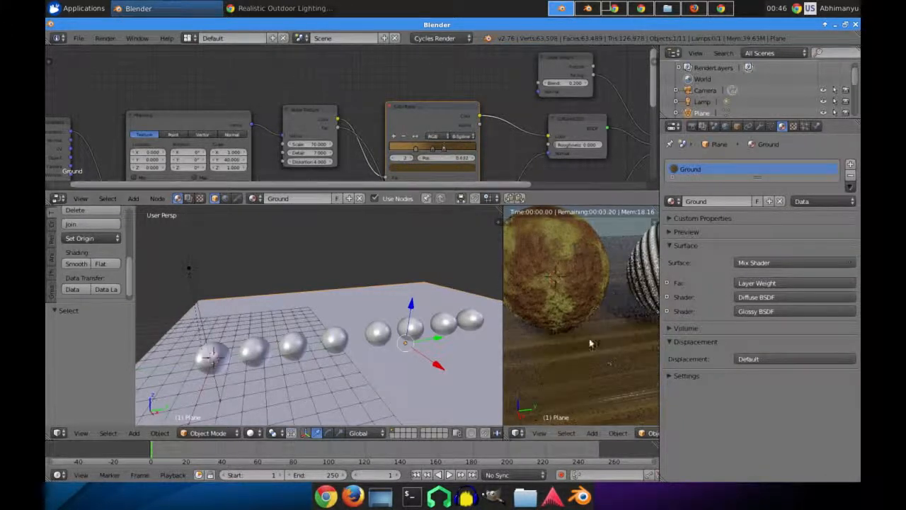
{"action": "scroll", "coordinate": [627, 366], "scroll_direction": "down", "scroll_amount": 3}
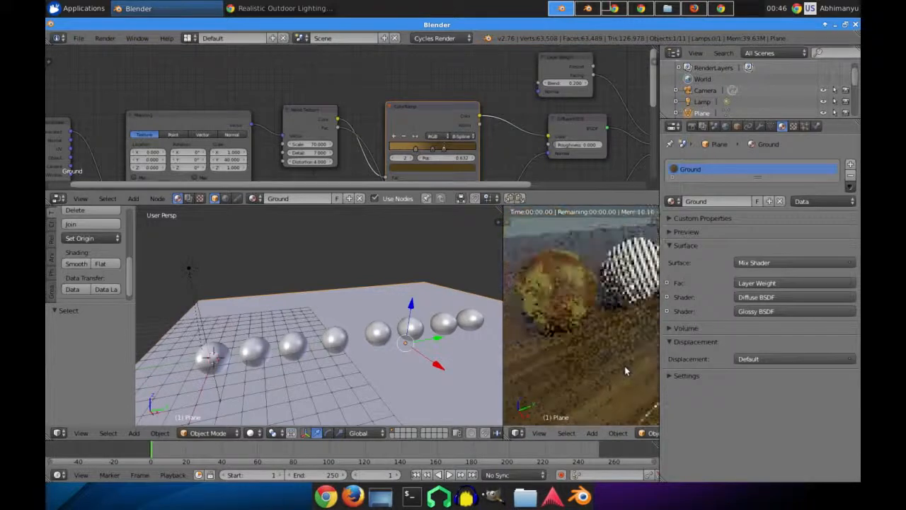
{"action": "scroll", "coordinate": [572, 350], "scroll_direction": "down", "scroll_amount": 3}
{"action": "middle_click_drag", "start_coordinate": [572, 350], "coordinate": [620, 351]}
Step: Try strengths of 0.6 and 0.3 on the ground material's Bump node and settle on 0.5
{"action": "middle_click_drag", "start_coordinate": [508, 106], "coordinate": [488, 38]}
{"action": "scroll", "coordinate": [493, 135], "scroll_direction": "up", "scroll_amount": 2}
{"action": "left_click_drag", "start_coordinate": [480, 171], "coordinate": [472, 171]}
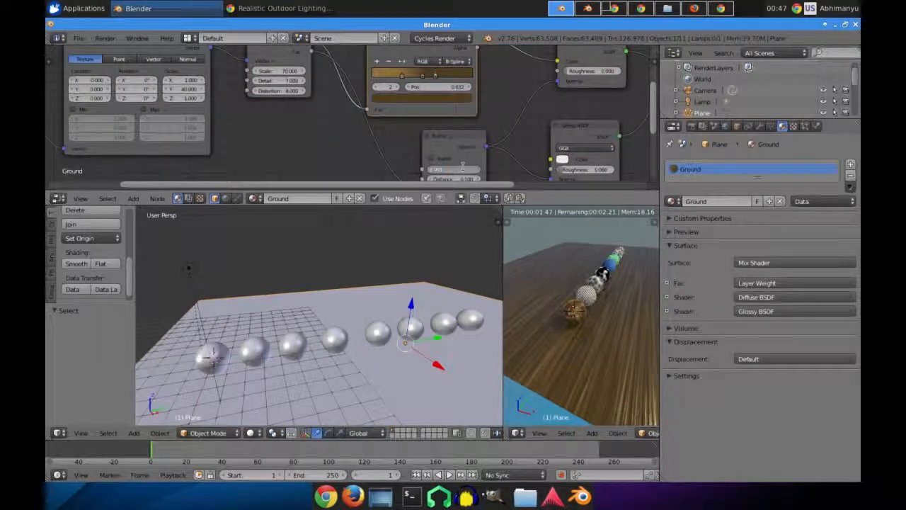
{"action": "type", "text": ".6"}
{"action": "key", "text": "Return"}
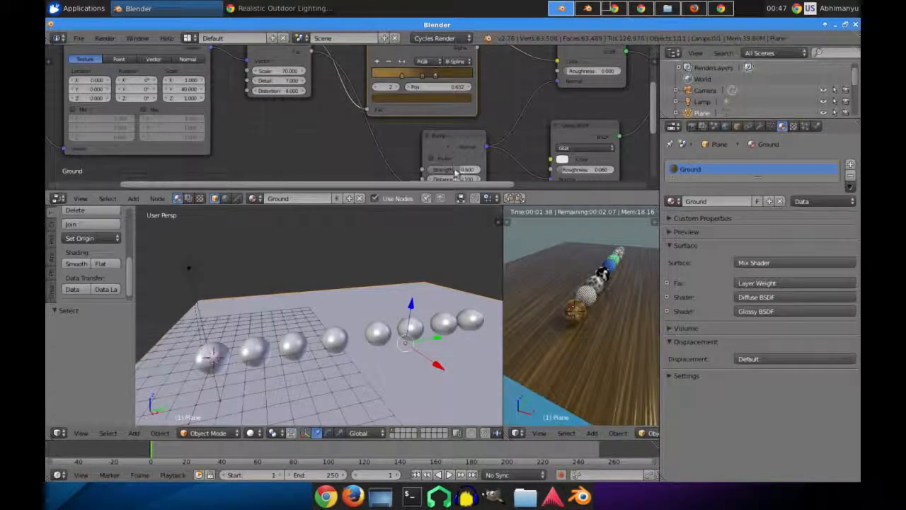
{"action": "type", "text": ".3"}
{"action": "key", "text": "Return"}
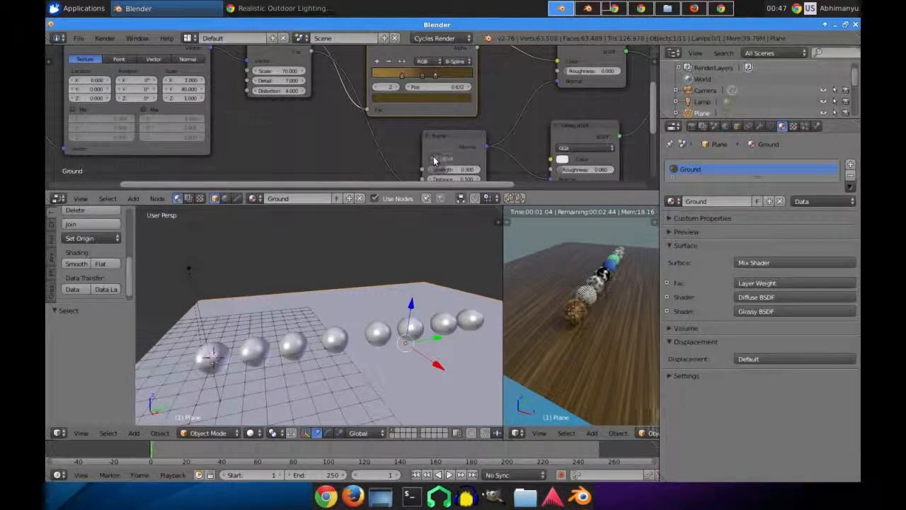
{"action": "left_click", "coordinate": [442, 169]}
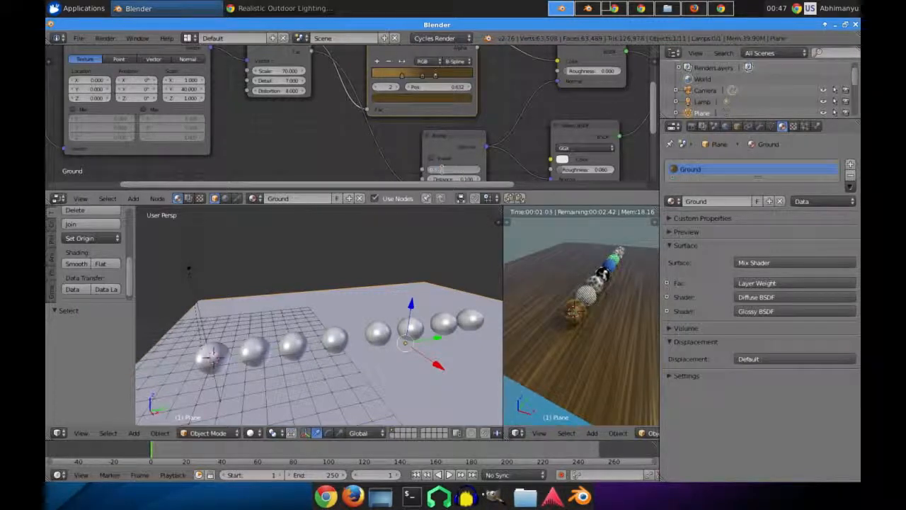
{"action": "type", "text": ".5"}
{"action": "key", "text": "Return"}
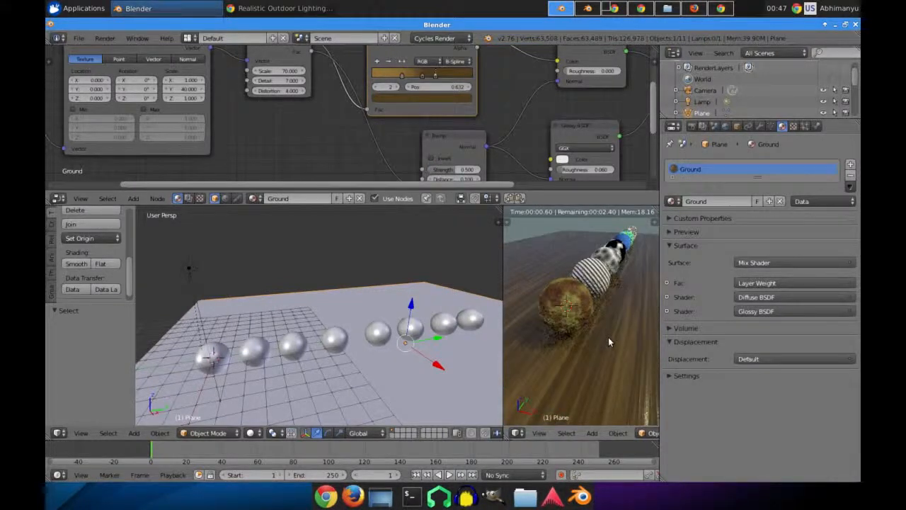
Step: Select the striped sphere and move its Wave Texture node farther from the Diffuse BSDF node
{"action": "scroll", "coordinate": [609, 337], "scroll_direction": "up", "scroll_amount": 5}
{"action": "middle_click_drag", "start_coordinate": [596, 308], "coordinate": [553, 308]}
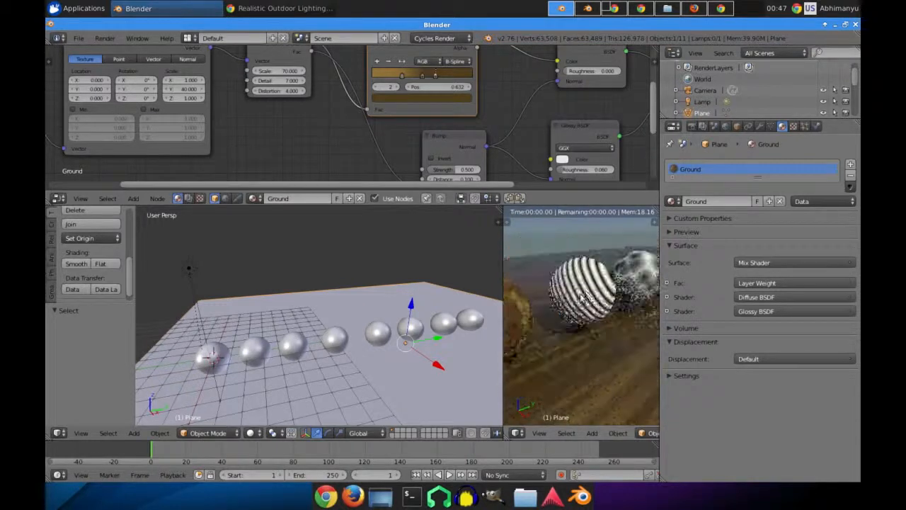
{"action": "right_click", "coordinate": [586, 291]}
{"action": "middle_click_drag", "start_coordinate": [523, 120], "coordinate": [359, 143]}
{"action": "scroll", "coordinate": [452, 157], "scroll_direction": "up", "scroll_amount": 2}
{"action": "scroll", "coordinate": [449, 151], "scroll_direction": "down", "scroll_amount": 3}
{"action": "left_click_drag", "start_coordinate": [268, 74], "coordinate": [211, 67]}
{"action": "middle_click_drag", "start_coordinate": [269, 111], "coordinate": [332, 111]}
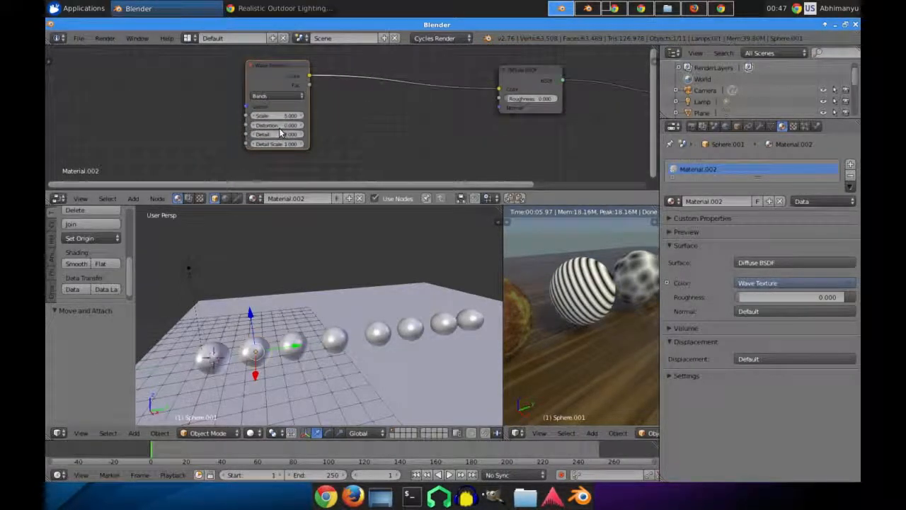
Step: Set the striped sphere's Wave Texture distortion to 7 and its detail to 6
{"action": "key", "text": "Return"}
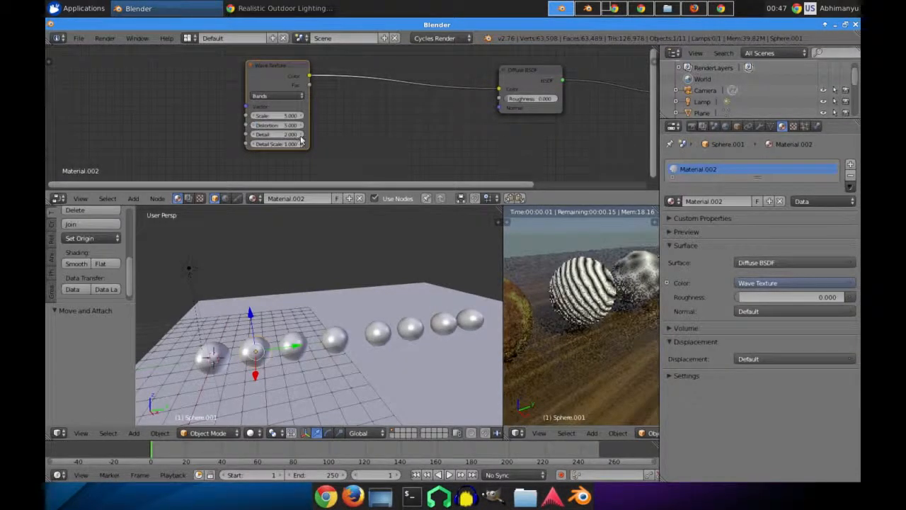
{"action": "key", "text": "ctrl+z"}
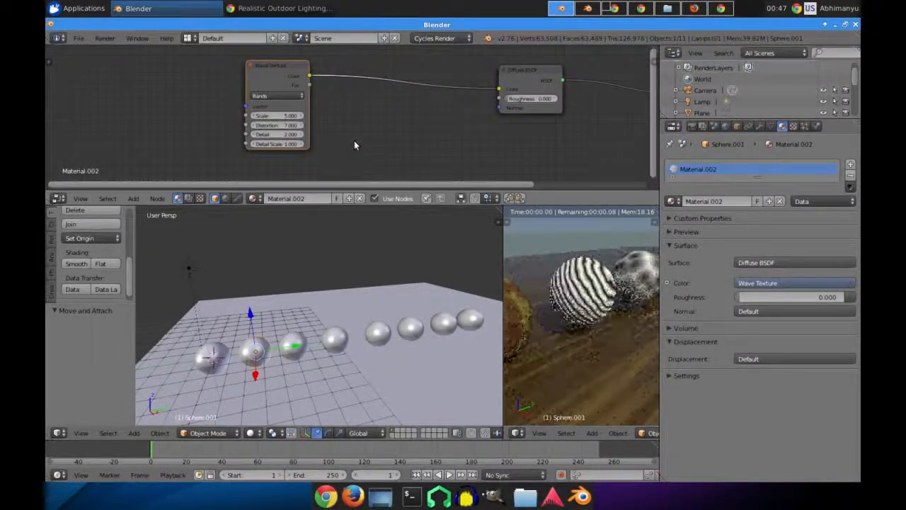
{"action": "left_click", "coordinate": [274, 133]}
{"action": "left_click", "coordinate": [366, 143]}
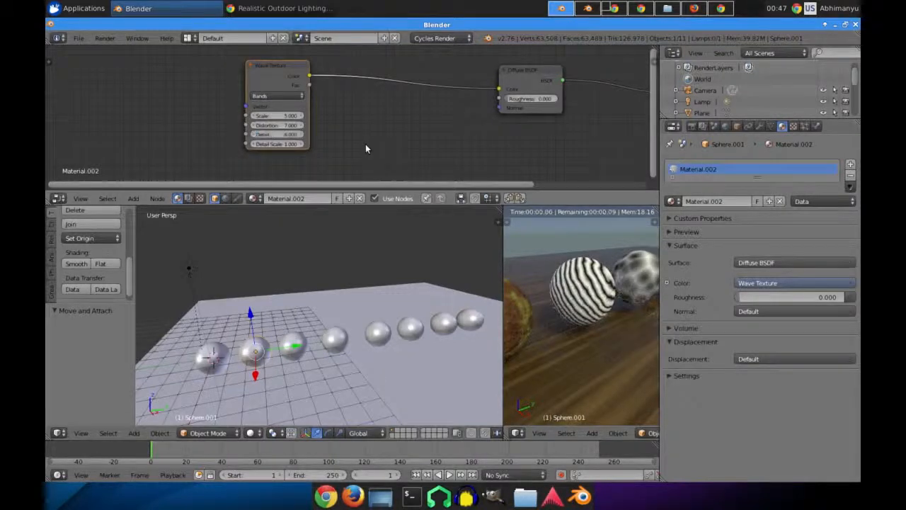
Step: Try different scales on the striped sphere's Wave Texture and settle on 7.4
{"action": "left_click", "coordinate": [287, 118]}
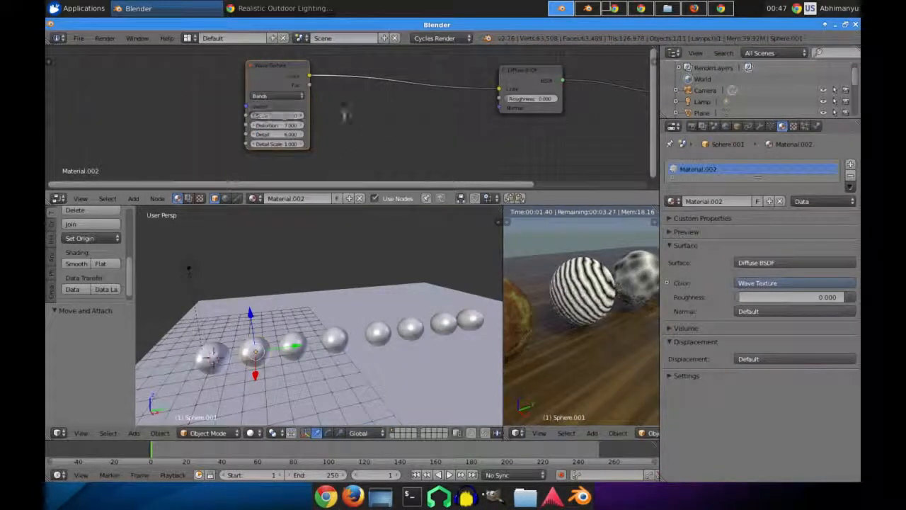
{"action": "key", "text": "Return"}
{"action": "left_click", "coordinate": [289, 117]}
{"action": "type", "text": "1"}
{"action": "key", "text": "Return"}
{"action": "left_click_drag", "start_coordinate": [273, 117], "coordinate": [361, 117]}
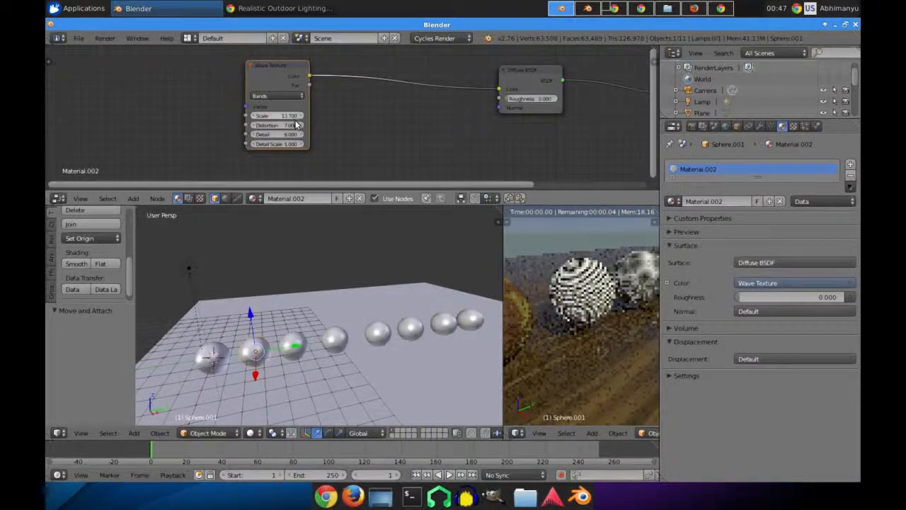
{"action": "mouse_move", "coordinate": [260, 116]}
{"action": "left_mouse_down"}
{"action": "mouse_move", "coordinate": [290, 116]}
{"action": "mouse_move", "coordinate": [264, 120]}
{"action": "left_mouse_up"}
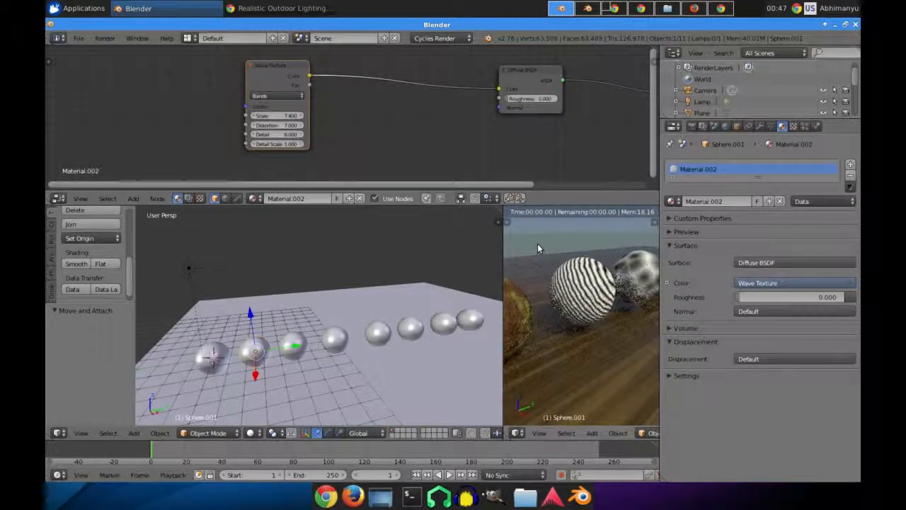
Step: Select the first sphere in the row and examine how its texture, mix and bump nodes are connected
{"action": "right_click", "coordinate": [213, 357]}
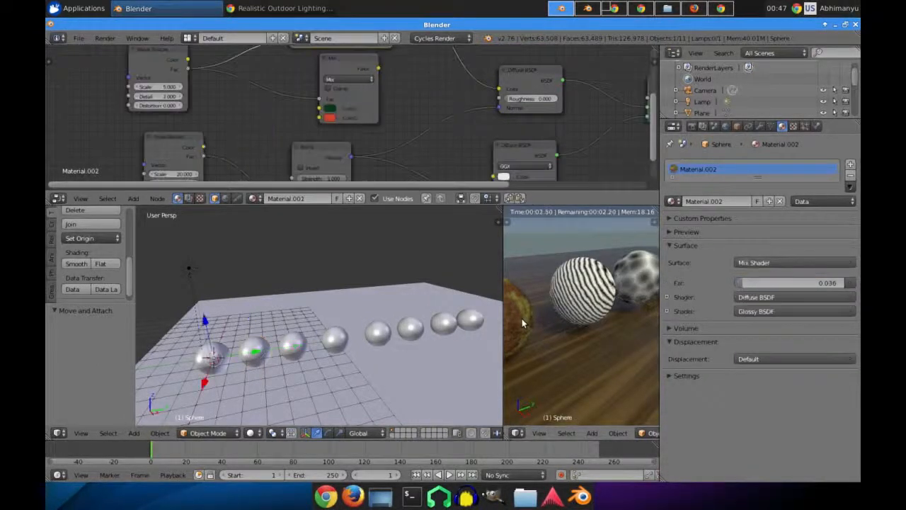
{"action": "middle_click_drag", "start_coordinate": [432, 106], "coordinate": [442, 148]}
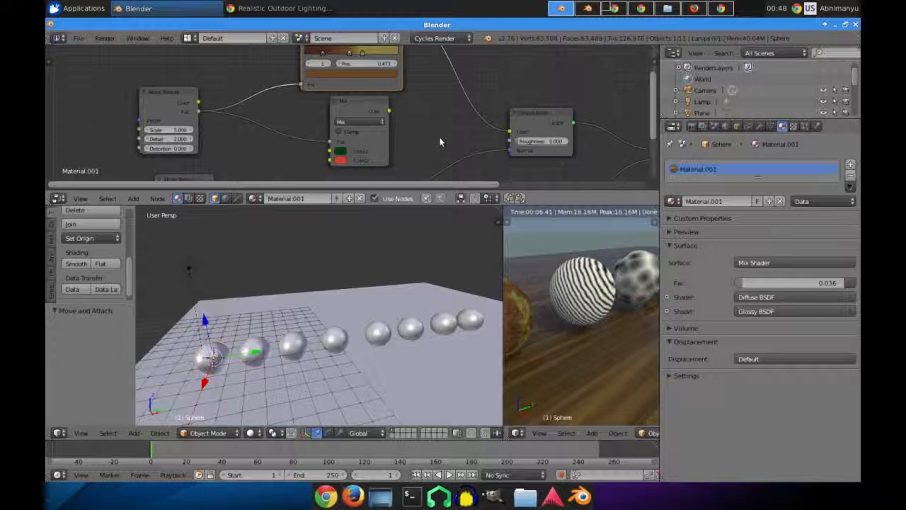
{"action": "middle_click_drag", "start_coordinate": [429, 150], "coordinate": [486, 121]}
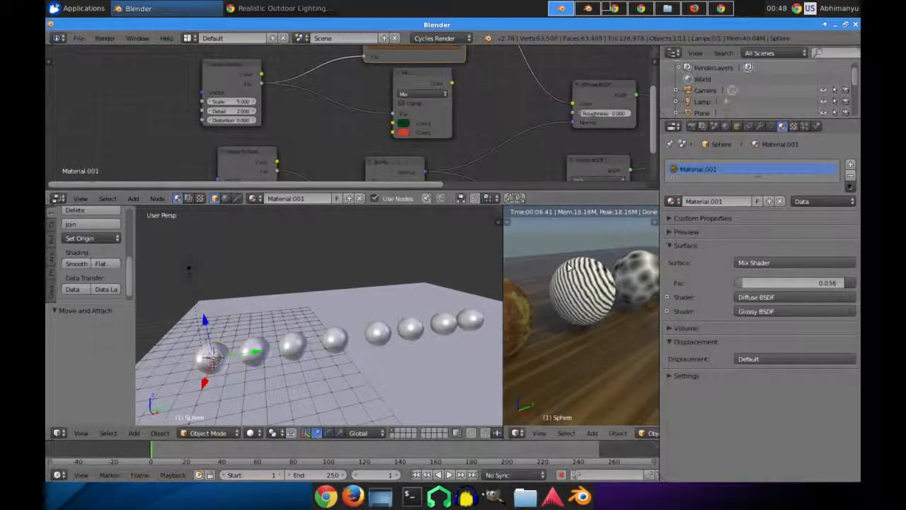
{"action": "mouse_move", "coordinate": [465, 134]}
{"action": "middle_mouse_down"}
{"action": "mouse_move", "coordinate": [414, 146]}
{"action": "mouse_move", "coordinate": [453, 134]}
{"action": "middle_mouse_up"}
Step: Select the striped sphere again and insert a ColorRamp node between its Wave Texture and Diffuse BSDF nodes
{"action": "right_click", "coordinate": [584, 294]}
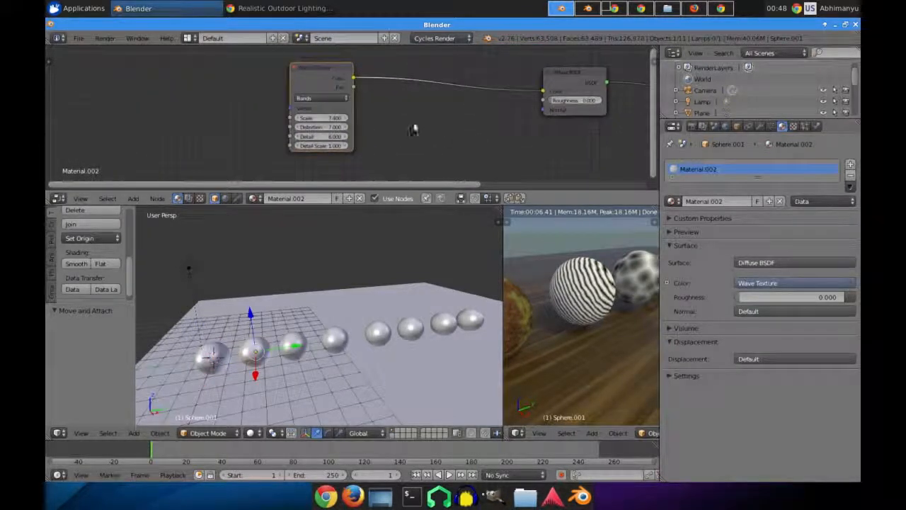
{"action": "left_click_drag", "start_coordinate": [347, 95], "coordinate": [369, 97]}
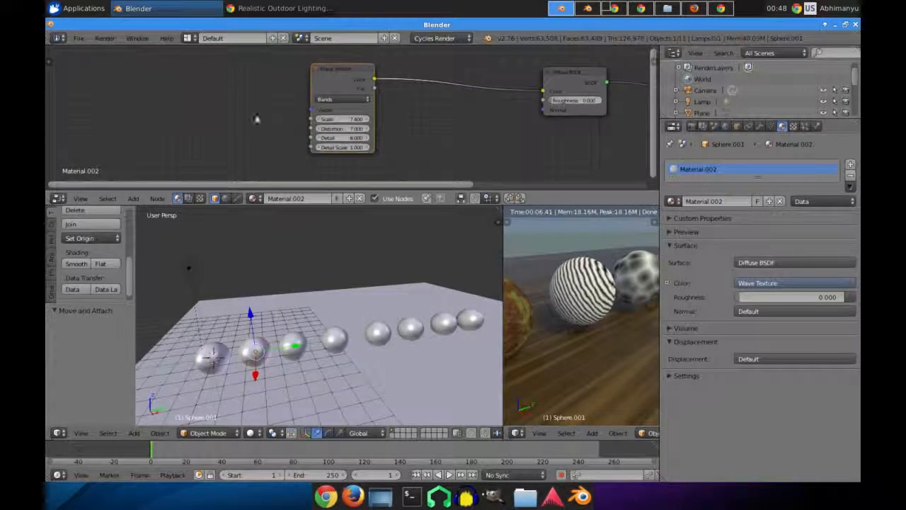
{"action": "key", "text": "shift+a"}
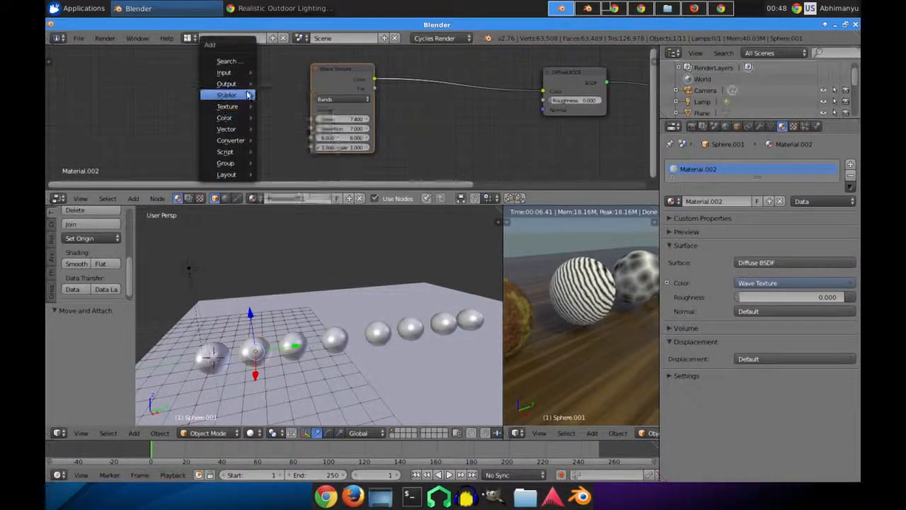
{"action": "mouse_move", "coordinate": [244, 141]}
{"action": "left_click", "coordinate": [289, 152]}
{"action": "left_click", "coordinate": [465, 122]}
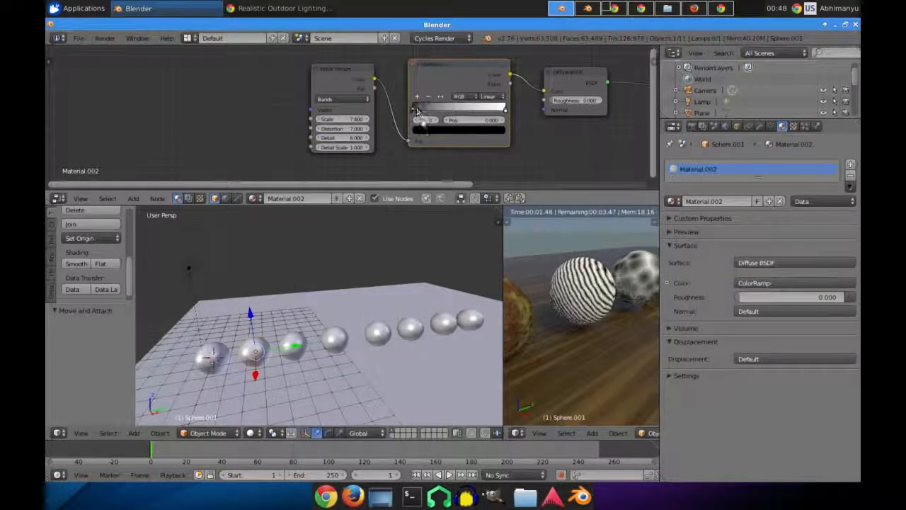
Step: Colour the ColorRamp's first stop olive yellow, and move the last stop to about 0.577 and colour it a darker orange
{"action": "left_click", "coordinate": [460, 131]}
{"action": "left_click", "coordinate": [486, 168]}
{"action": "left_click", "coordinate": [438, 180]}
{"action": "left_click_drag", "start_coordinate": [506, 110], "coordinate": [465, 108]}
{"action": "left_click", "coordinate": [456, 131]}
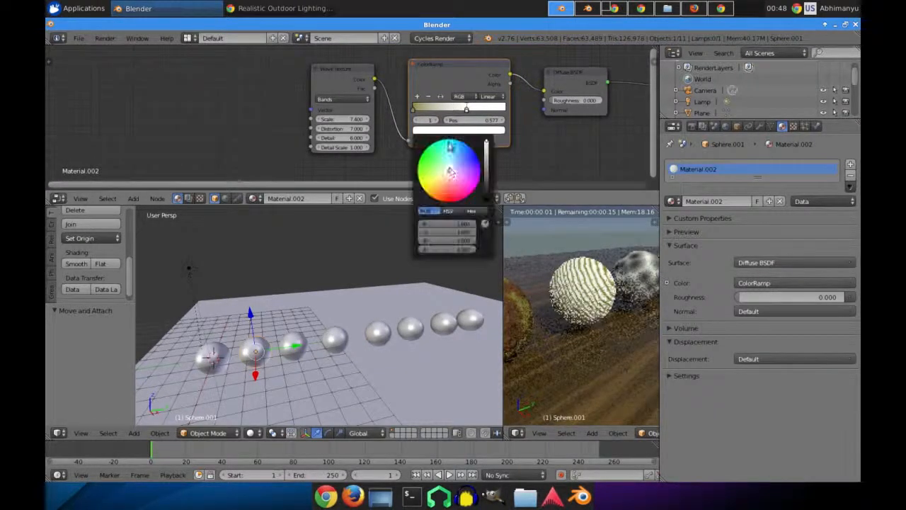
{"action": "left_click", "coordinate": [443, 191]}
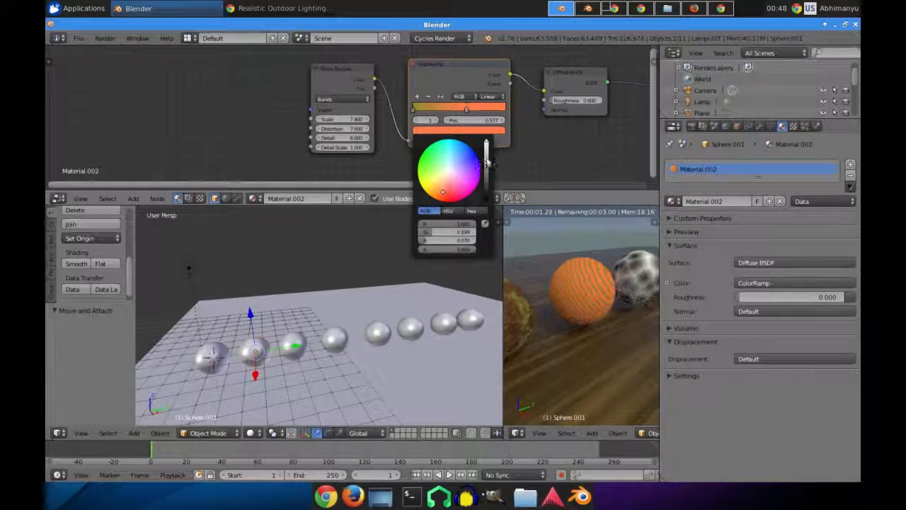
{"action": "left_click", "coordinate": [488, 172]}
Step: Add a Noise Texture node below the ColorRamp in the striped sphere's material
{"action": "middle_click_drag", "start_coordinate": [448, 173], "coordinate": [352, 153]}
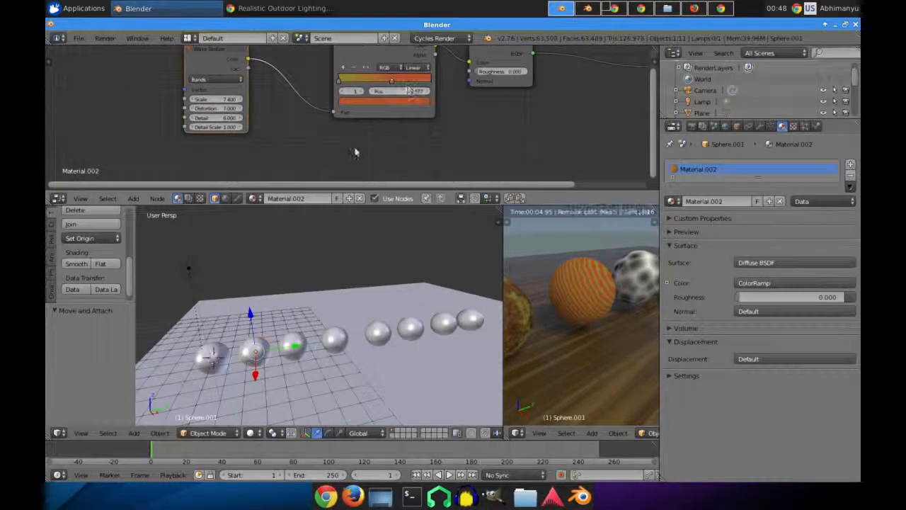
{"action": "key", "text": "shift+a"}
{"action": "mouse_move", "coordinate": [352, 155]}
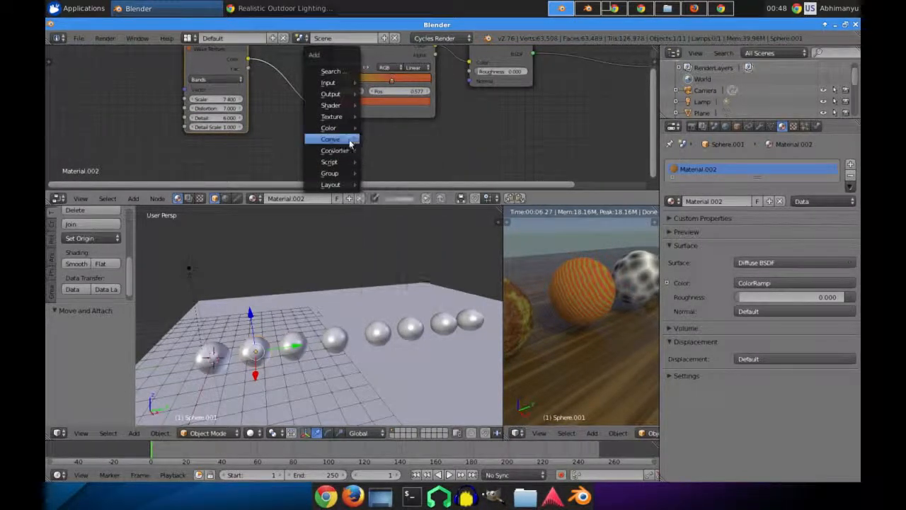
{"action": "mouse_move", "coordinate": [350, 122]}
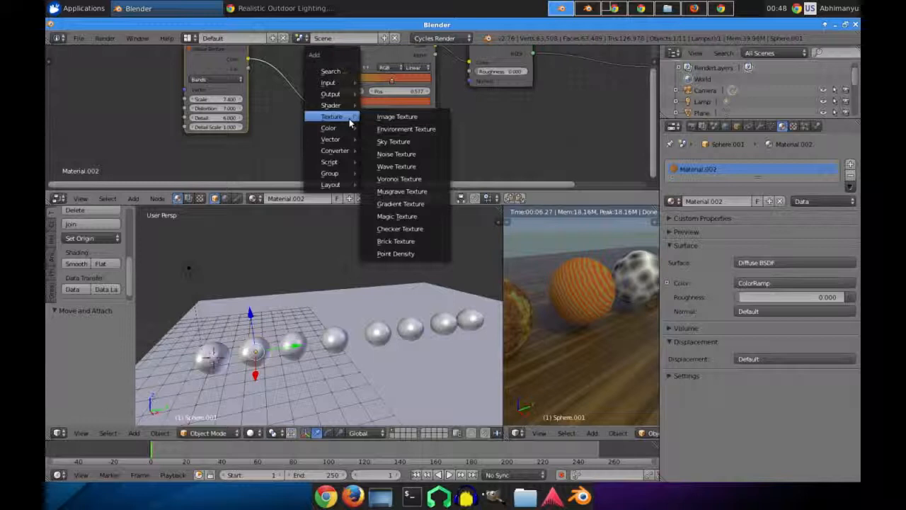
{"action": "left_click", "coordinate": [383, 154]}
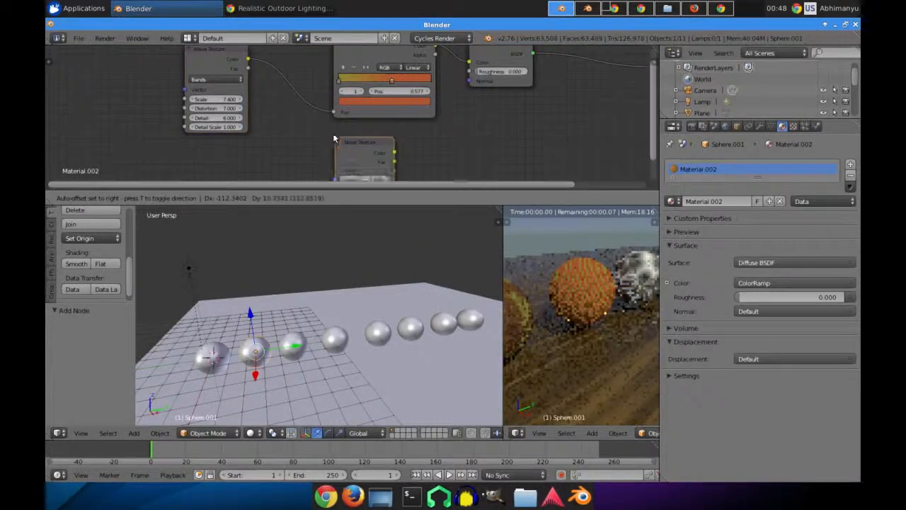
Step: Insert a Mix Shader node between the Diffuse BSDF and the Material Output
{"action": "middle_click_drag", "start_coordinate": [347, 147], "coordinate": [275, 128]}
{"action": "scroll", "coordinate": [284, 125], "scroll_direction": "down", "scroll_amount": 3}
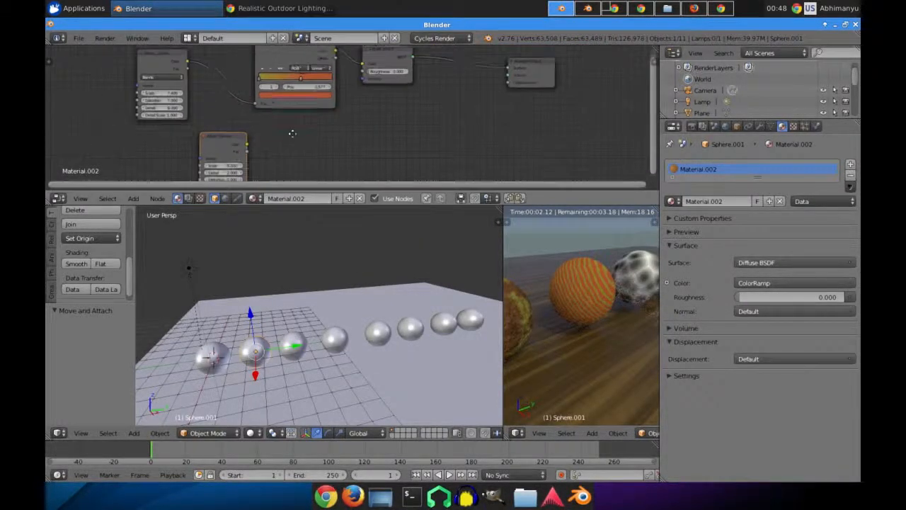
{"action": "key", "text": "shift+a"}
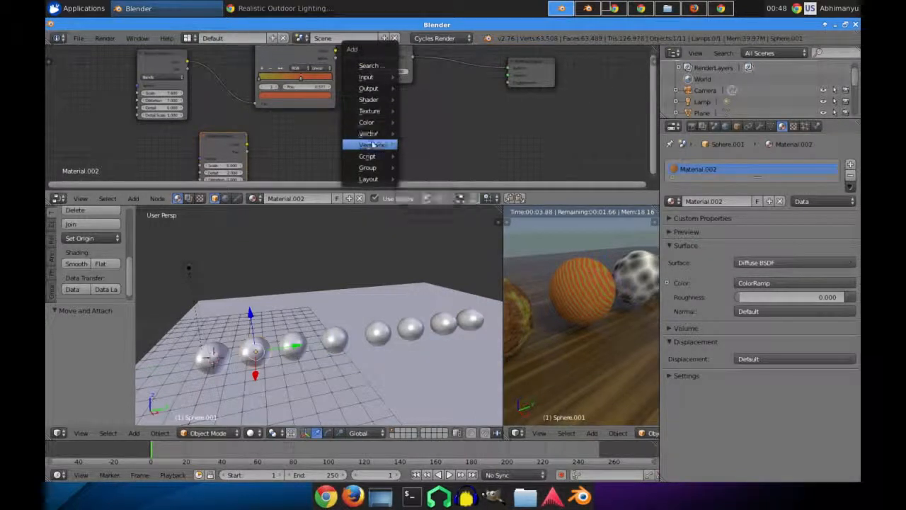
{"action": "mouse_move", "coordinate": [395, 144]}
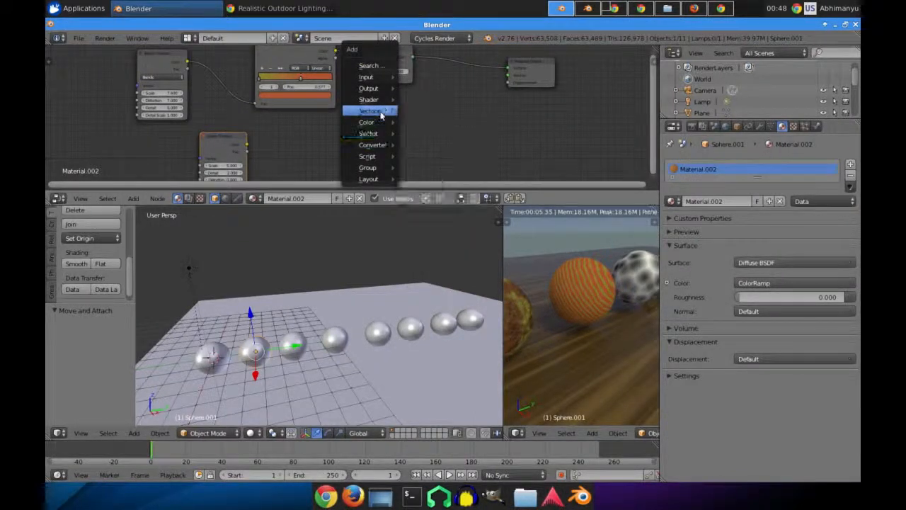
{"action": "mouse_move", "coordinate": [389, 100]}
{"action": "left_click", "coordinate": [419, 102]}
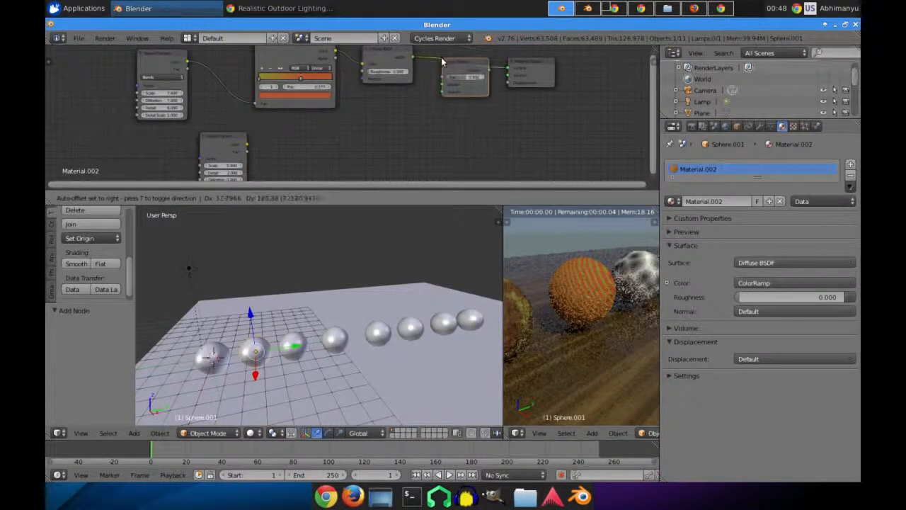
{"action": "left_click", "coordinate": [463, 78]}
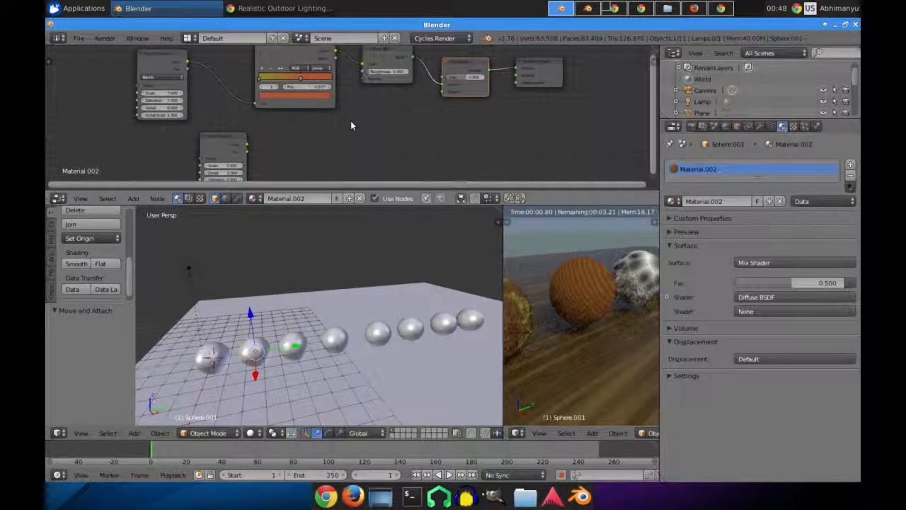
Step: Add a Bump node beside the Noise Texture and feed the noise Fac output into its Height input
{"action": "key", "text": "shift+a"}
{"action": "mouse_move", "coordinate": [345, 165]}
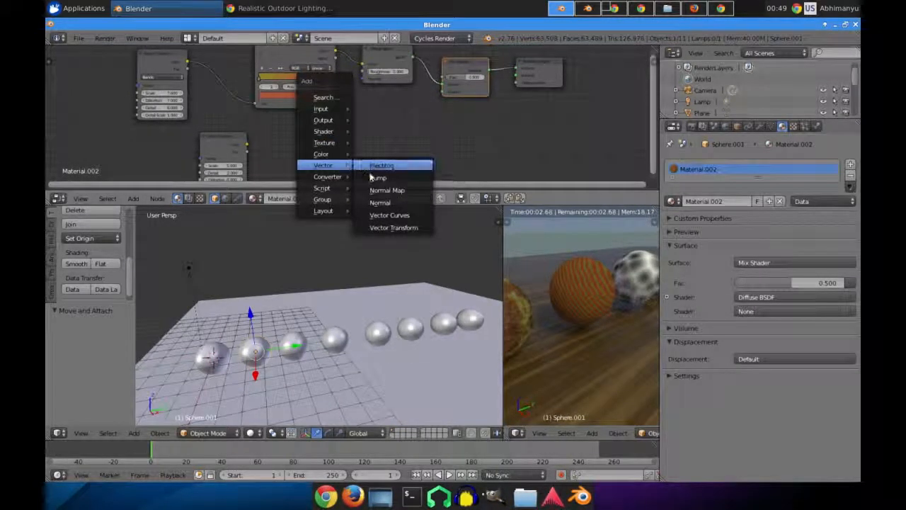
{"action": "left_click", "coordinate": [371, 177]}
{"action": "left_click", "coordinate": [348, 149]}
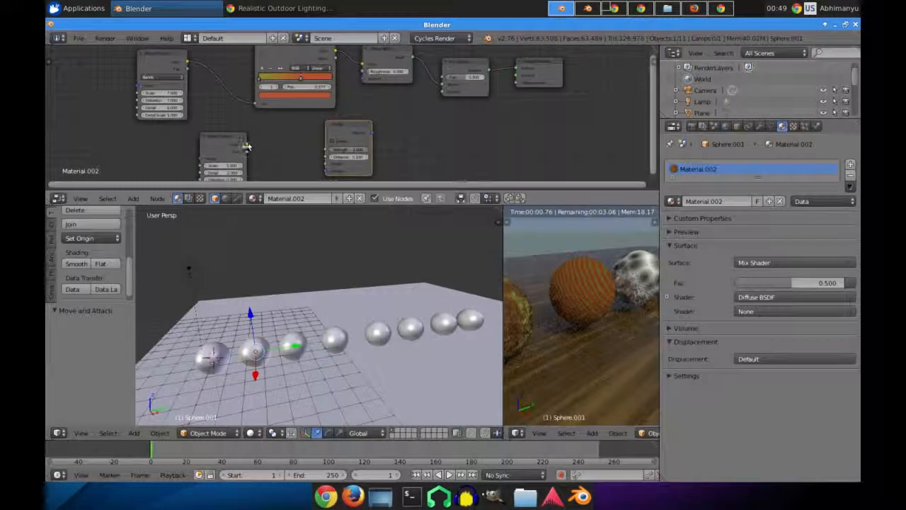
{"action": "left_click_drag", "start_coordinate": [246, 149], "coordinate": [326, 164]}
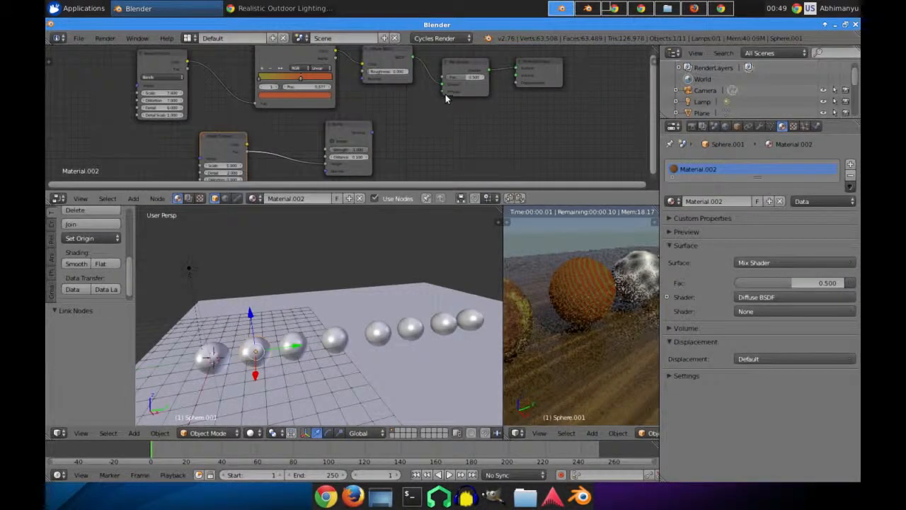
{"action": "left_click_drag", "start_coordinate": [347, 127], "coordinate": [313, 129]}
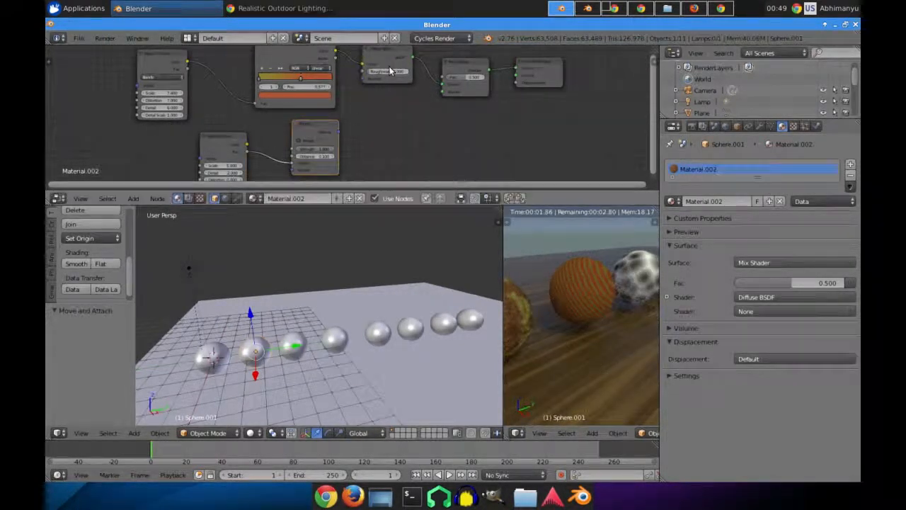
Step: Add a Glossy BSDF as the Mix Shader's second shader and link the Bump normal to both the Diffuse and Glossy nodes
{"action": "left_click", "coordinate": [380, 120]}
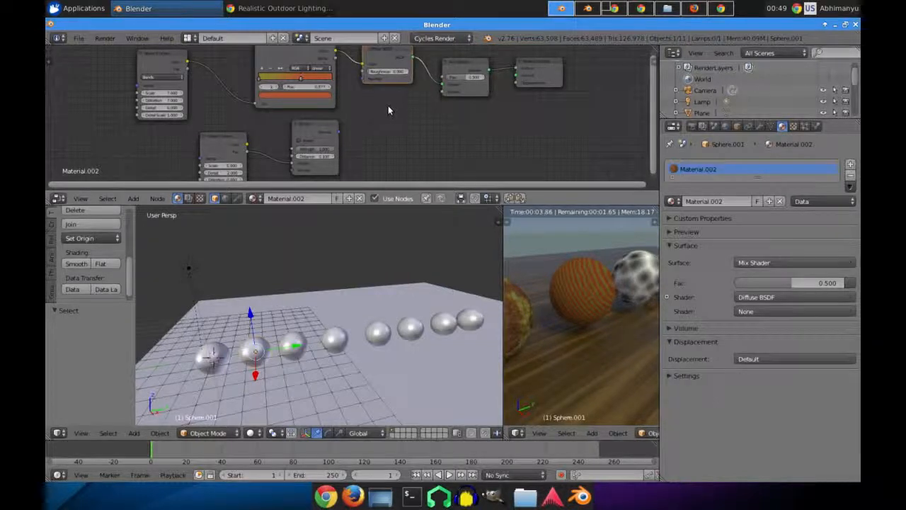
{"action": "key", "text": "shift+a"}
{"action": "mouse_move", "coordinate": [389, 95]}
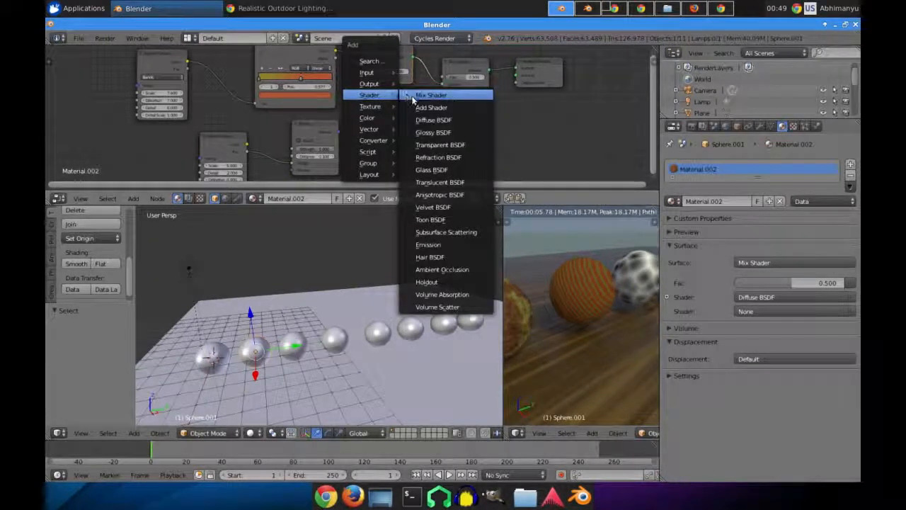
{"action": "left_click", "coordinate": [428, 133]}
{"action": "left_click", "coordinate": [365, 116]}
{"action": "left_click_drag", "start_coordinate": [420, 94], "coordinate": [442, 90]}
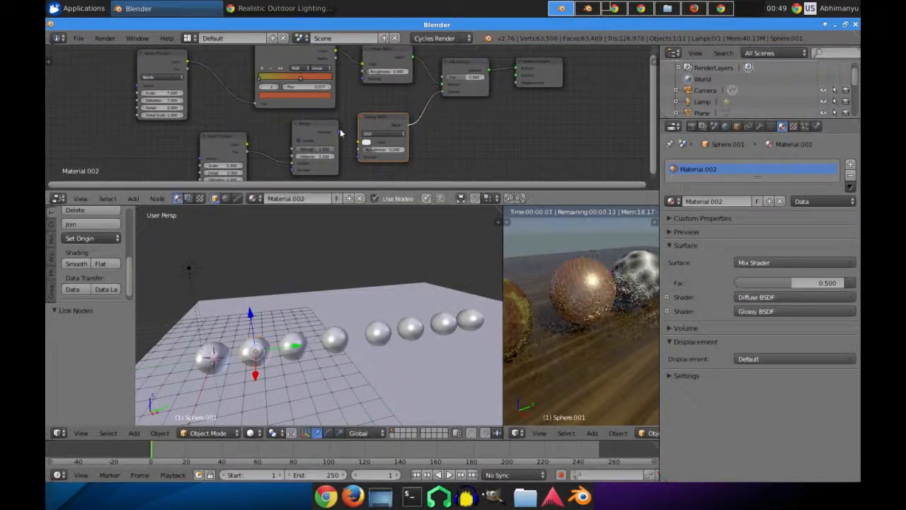
{"action": "left_click_drag", "start_coordinate": [356, 115], "coordinate": [360, 153]}
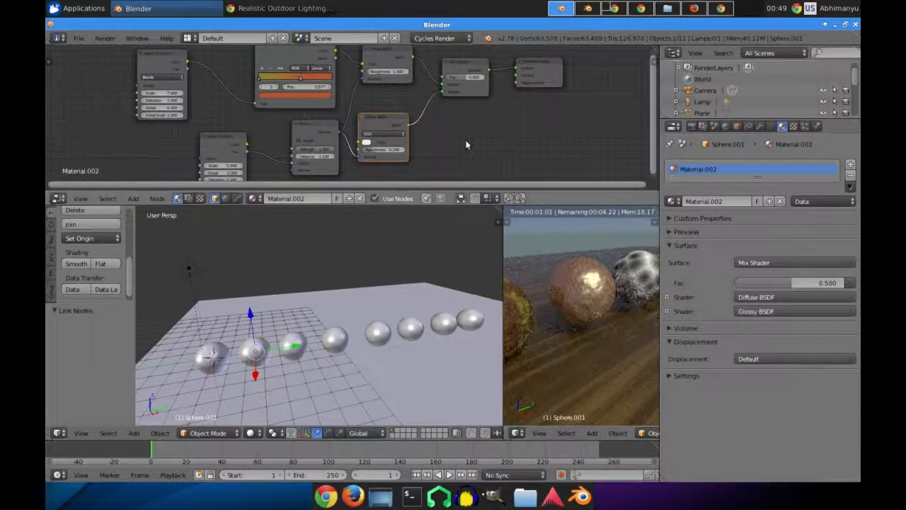
Step: Set the Mix Shader's factor to 0.1
{"action": "middle_click_drag", "start_coordinate": [468, 144], "coordinate": [479, 155]}
{"action": "scroll", "coordinate": [465, 151], "scroll_direction": "up", "scroll_amount": 2}
{"action": "middle_click_drag", "start_coordinate": [464, 125], "coordinate": [461, 151]}
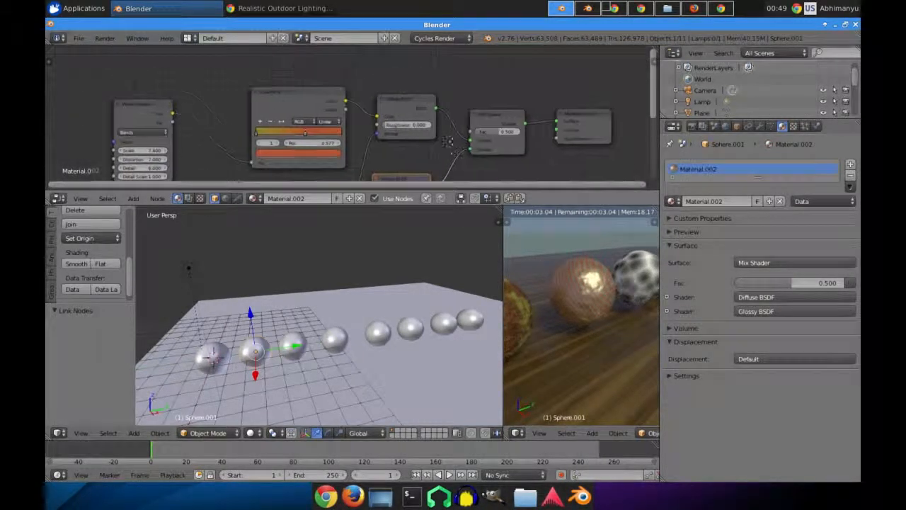
{"action": "type", "text": "0.1"}
{"action": "key", "text": "Return"}
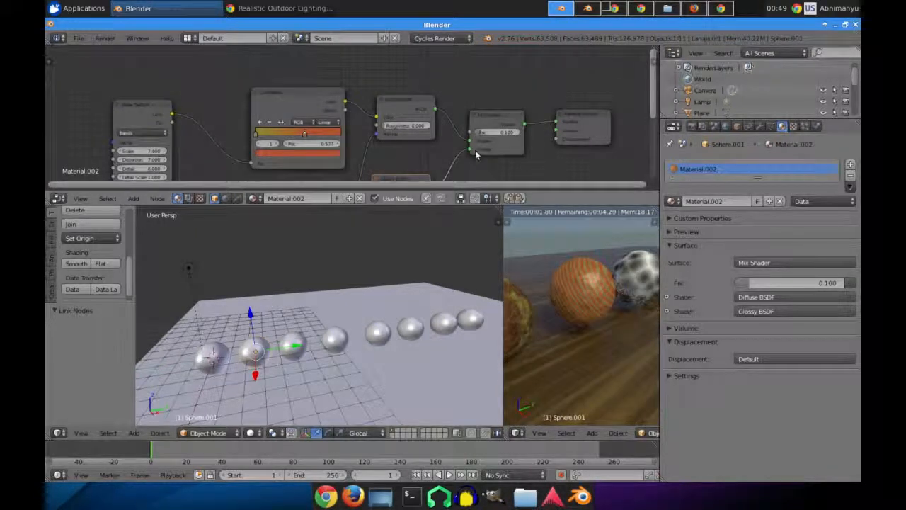
Step: Add a Layer Weight node above the Diffuse BSDF and link its Facing output to the Mix Shader's Fac input
{"action": "middle_click_drag", "start_coordinate": [493, 168], "coordinate": [530, 157]}
{"action": "key", "text": "shift+a"}
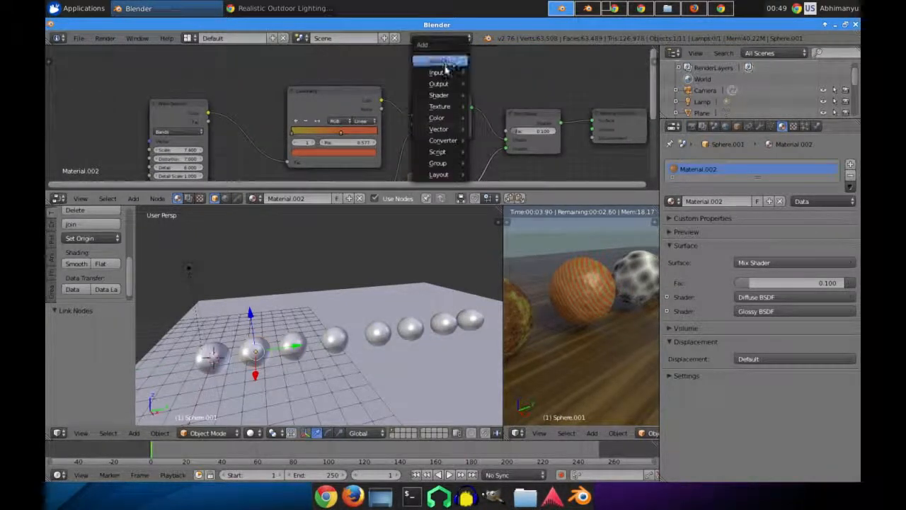
{"action": "mouse_move", "coordinate": [448, 72]}
{"action": "left_click", "coordinate": [499, 119]}
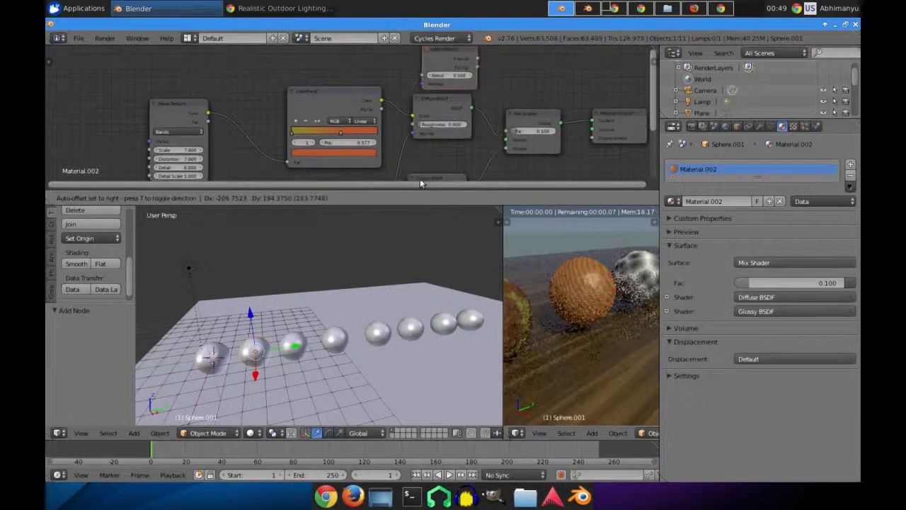
{"action": "left_click_drag", "start_coordinate": [472, 67], "coordinate": [507, 132]}
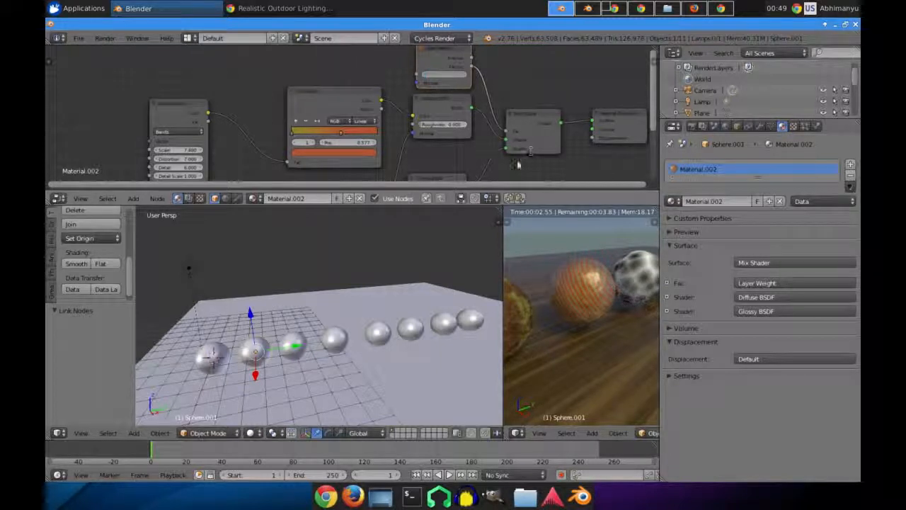
Step: On the ground plane's material, cut the Layer Weight link to the Mix Shader and set the mix factor to 0.1
{"action": "right_click", "coordinate": [626, 375]}
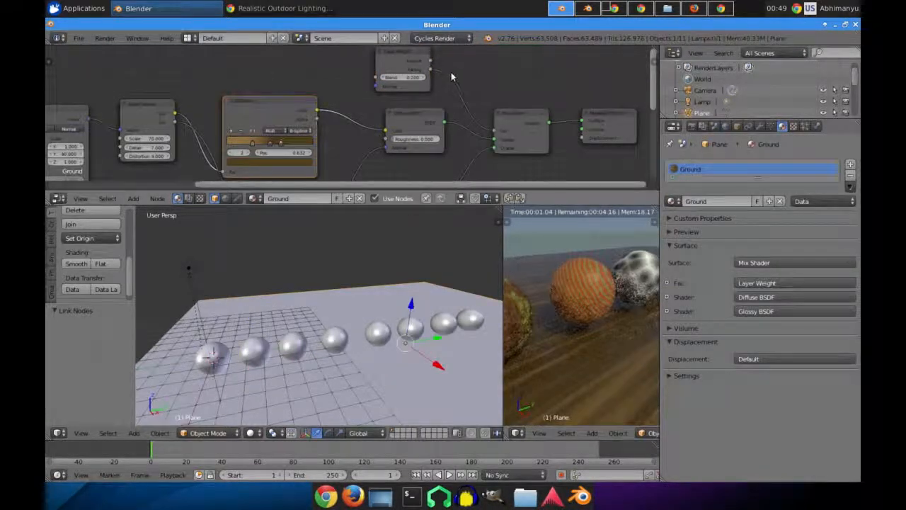
{"action": "left_click_drag", "start_coordinate": [467, 80], "coordinate": [444, 106], "text": "ctrl"}
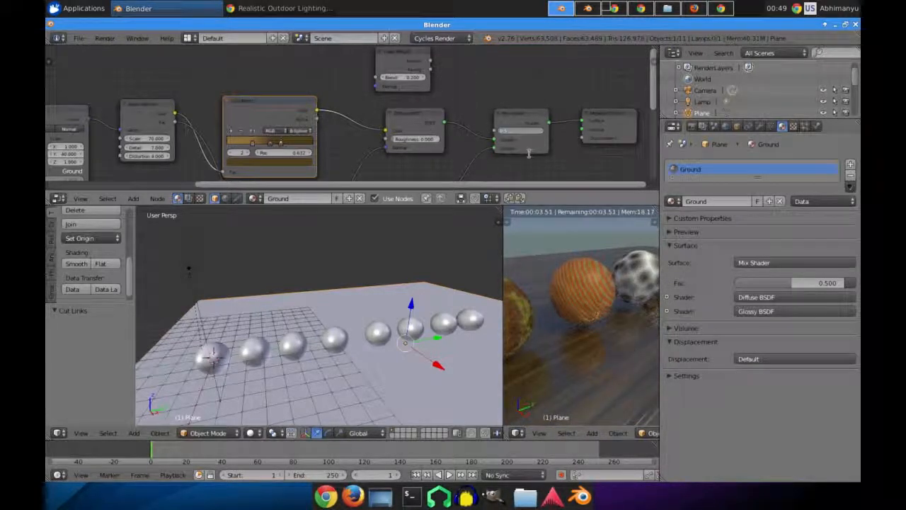
{"action": "type", "text": ".1"}
{"action": "key", "text": "Return"}
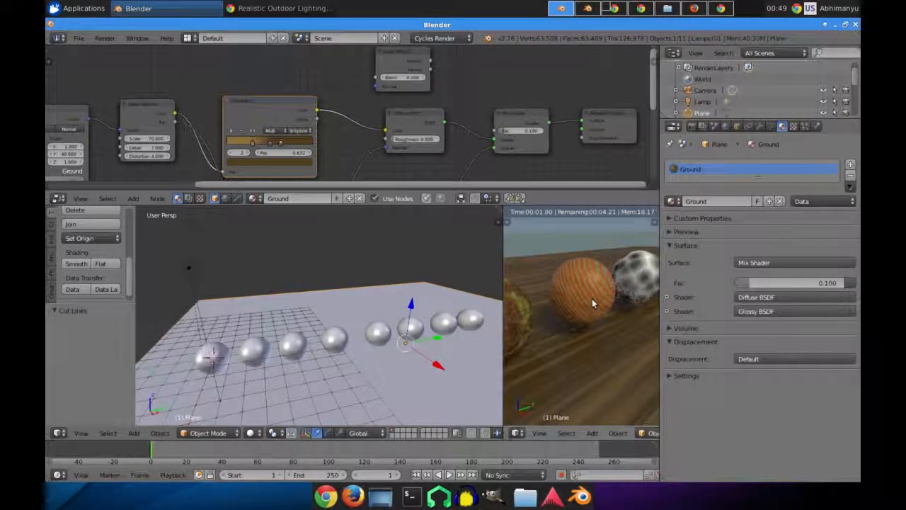
Step: Set the scale of the Noise Texture driving the striped sphere's bump to 30
{"action": "right_click", "coordinate": [592, 298]}
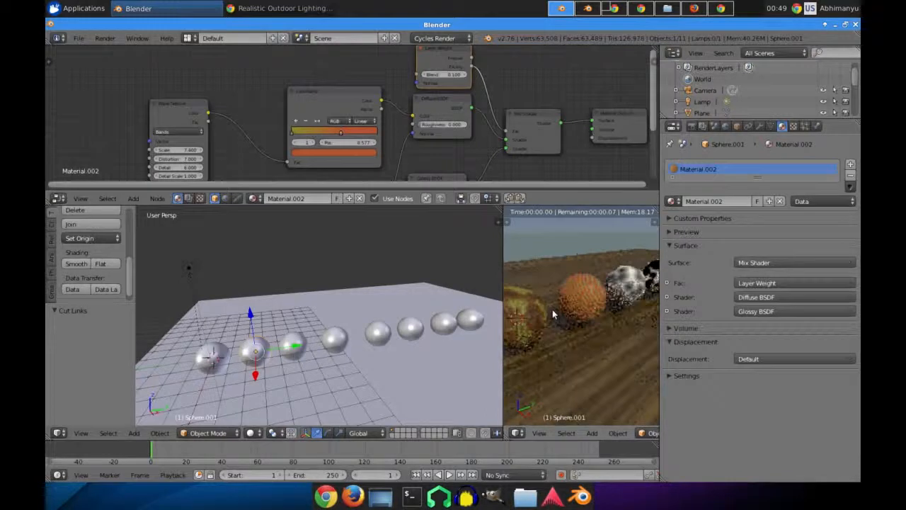
{"action": "middle_click_drag", "start_coordinate": [479, 107], "coordinate": [515, 92]}
{"action": "scroll", "coordinate": [443, 120], "scroll_direction": "up", "scroll_amount": 3}
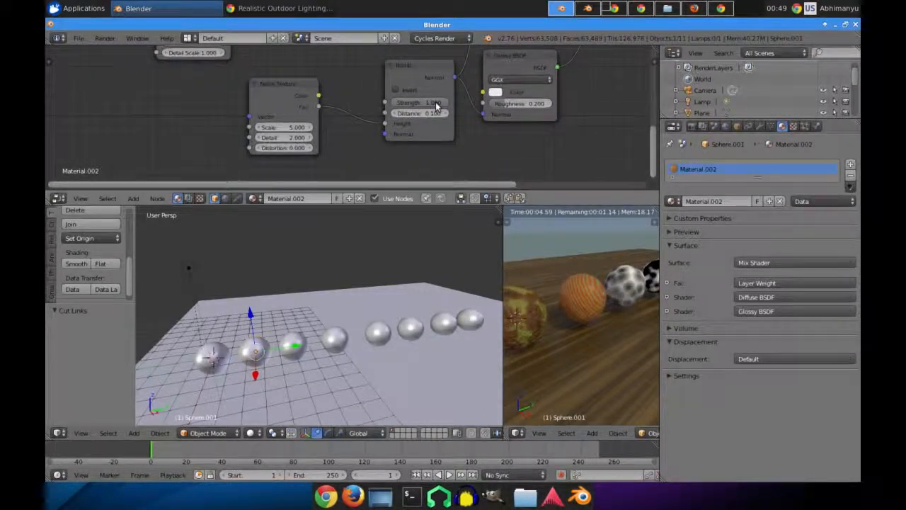
{"action": "scroll", "coordinate": [565, 273], "scroll_direction": "up", "scroll_amount": 4}
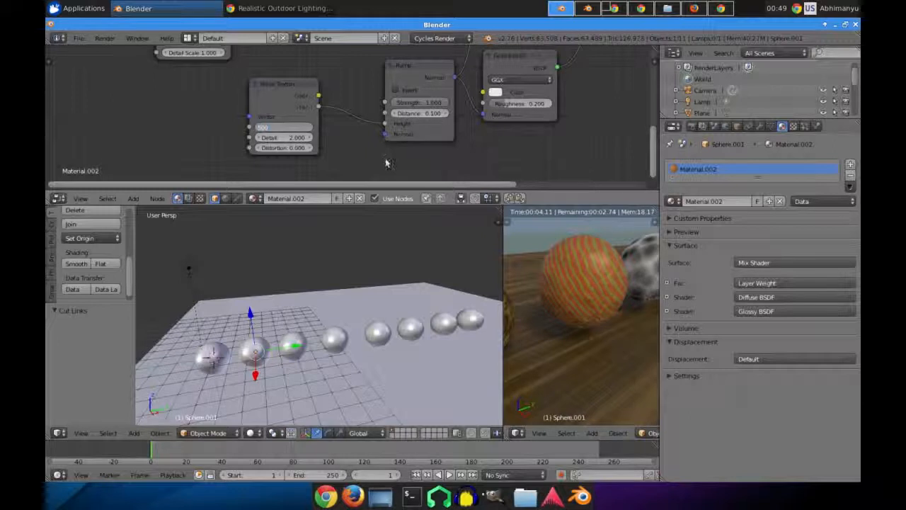
{"action": "key", "text": "Return"}
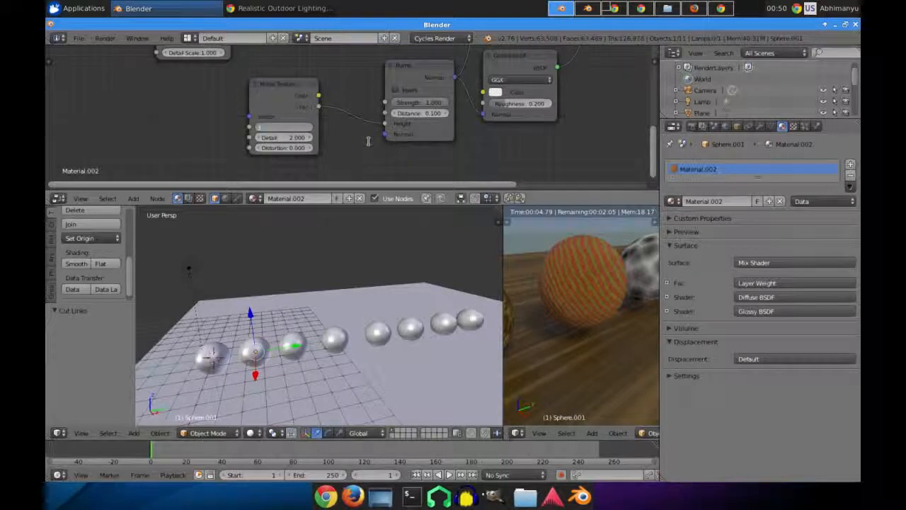
{"action": "type", "text": "0"}
{"action": "key", "text": "Return"}
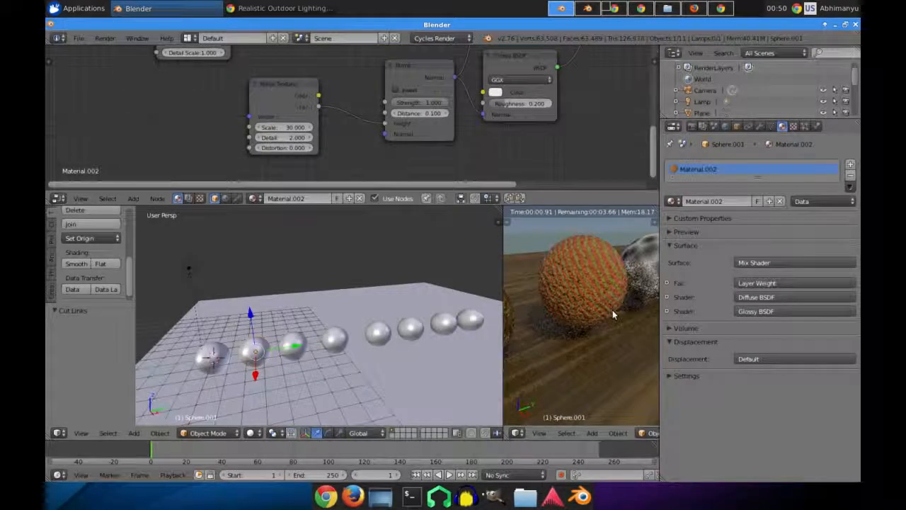
{"action": "scroll", "coordinate": [613, 313], "scroll_direction": "down", "scroll_amount": 2}
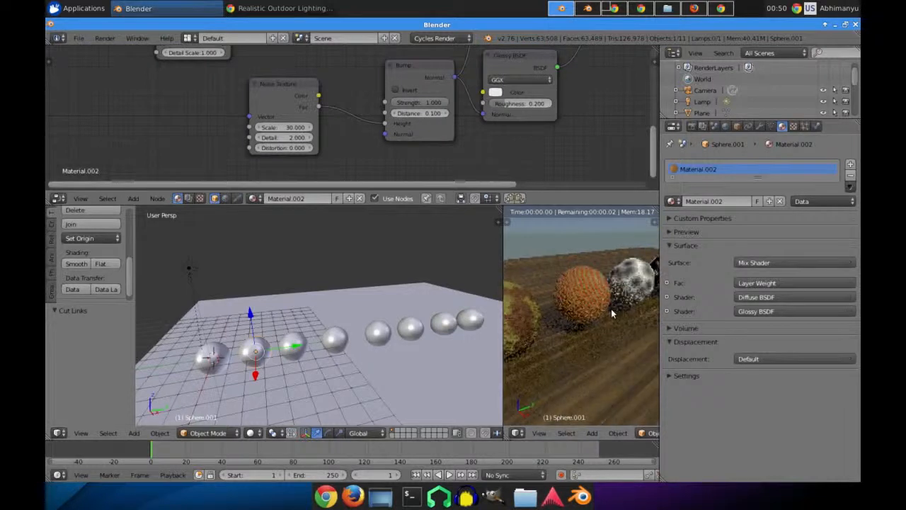
{"action": "scroll", "coordinate": [613, 314], "scroll_direction": "down", "scroll_amount": 2}
{"action": "scroll", "coordinate": [614, 314], "scroll_direction": "up", "scroll_amount": 2}
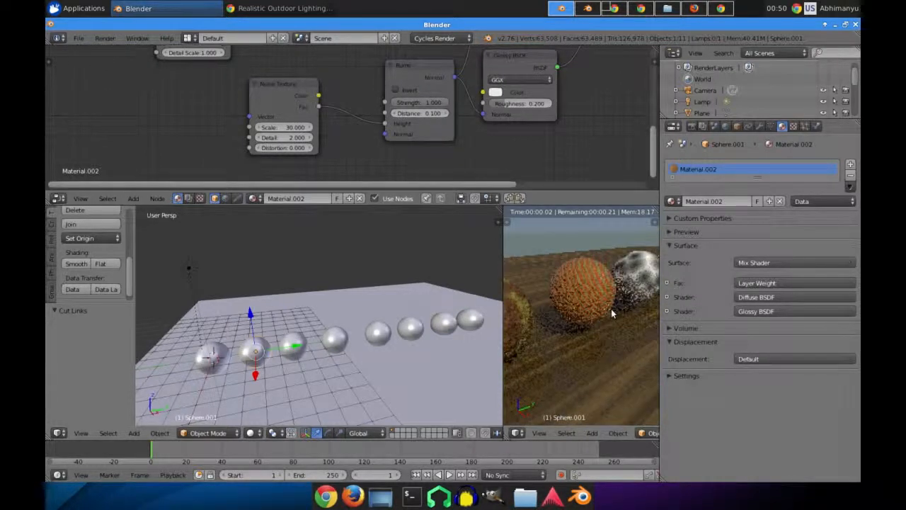
{"action": "scroll", "coordinate": [614, 314], "scroll_direction": "up", "scroll_amount": 1}
{"action": "scroll", "coordinate": [613, 314], "scroll_direction": "up", "scroll_amount": 1}
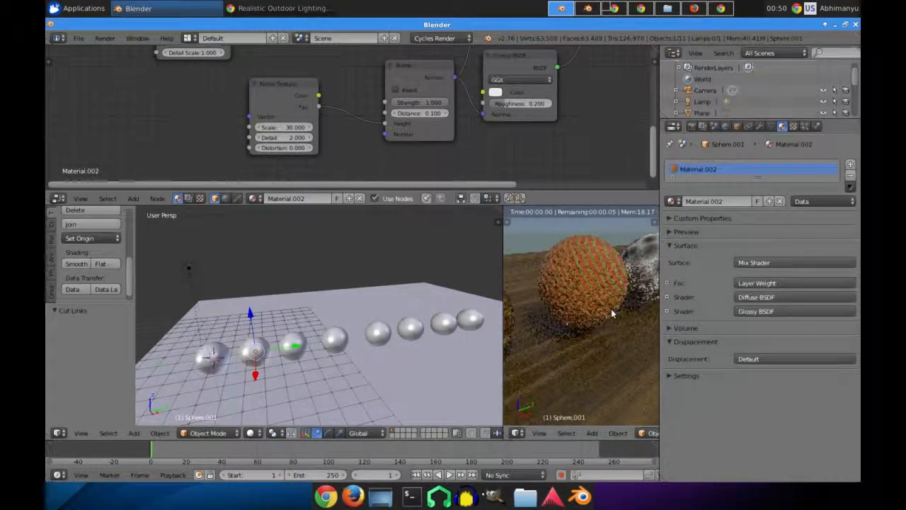
Step: Link the Wave Texture's Fac output to the Bump node's Height input in place of the noise
{"action": "middle_click_drag", "start_coordinate": [417, 144], "coordinate": [392, 161]}
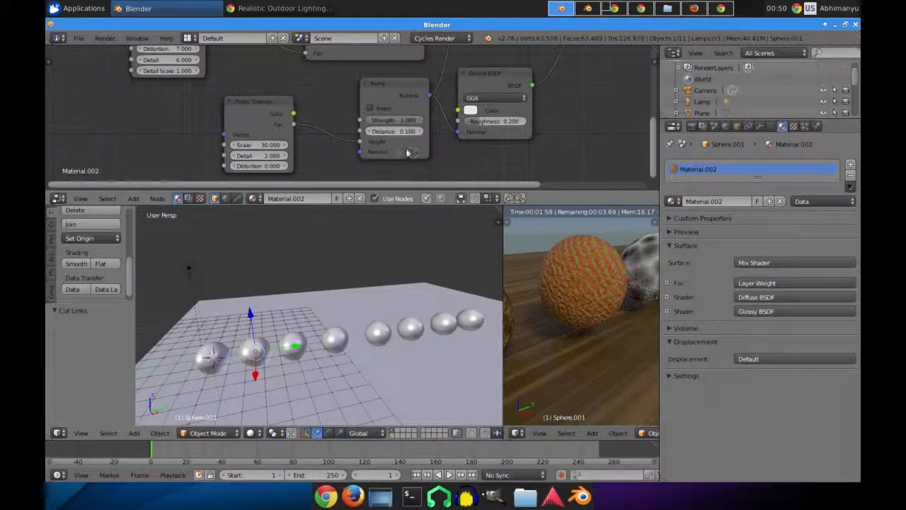
{"action": "middle_click_drag", "start_coordinate": [430, 70], "coordinate": [375, 121]}
{"action": "scroll", "coordinate": [375, 120], "scroll_direction": "down", "scroll_amount": 2}
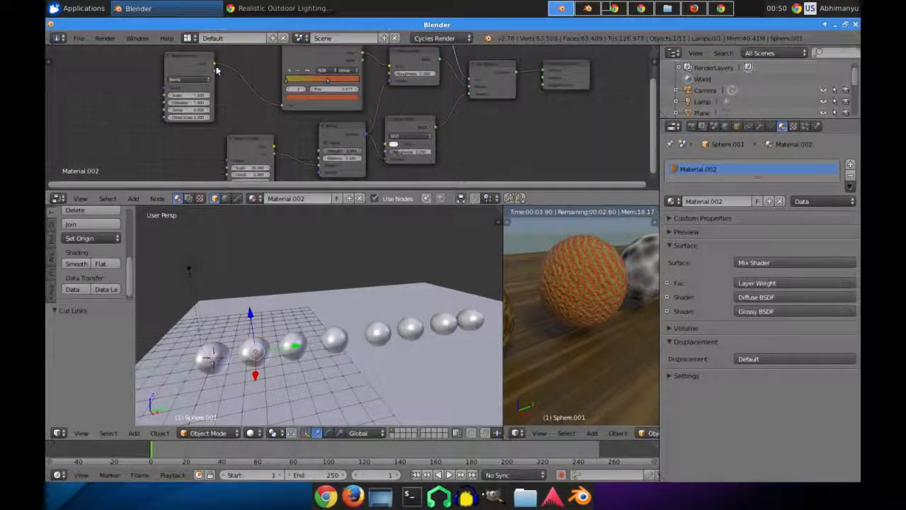
{"action": "left_click_drag", "start_coordinate": [215, 71], "coordinate": [319, 168]}
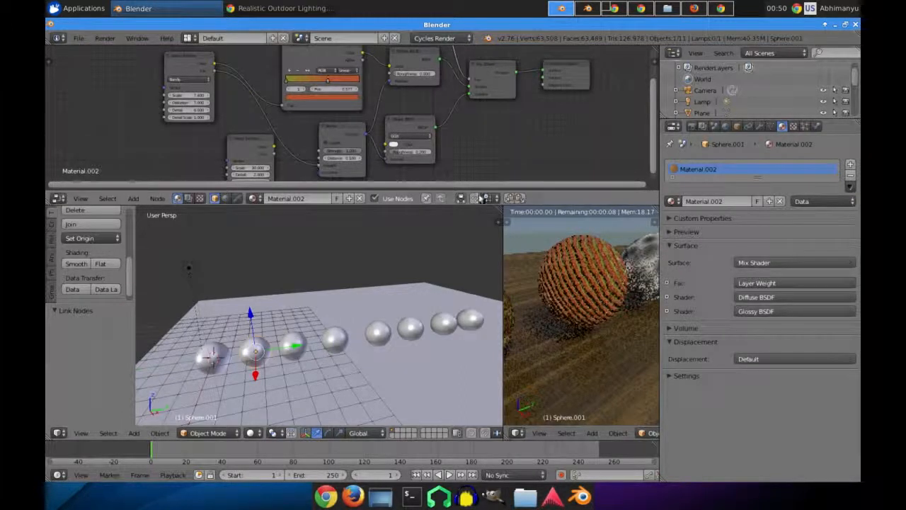
{"action": "middle_click_drag", "start_coordinate": [581, 315], "coordinate": [546, 320]}
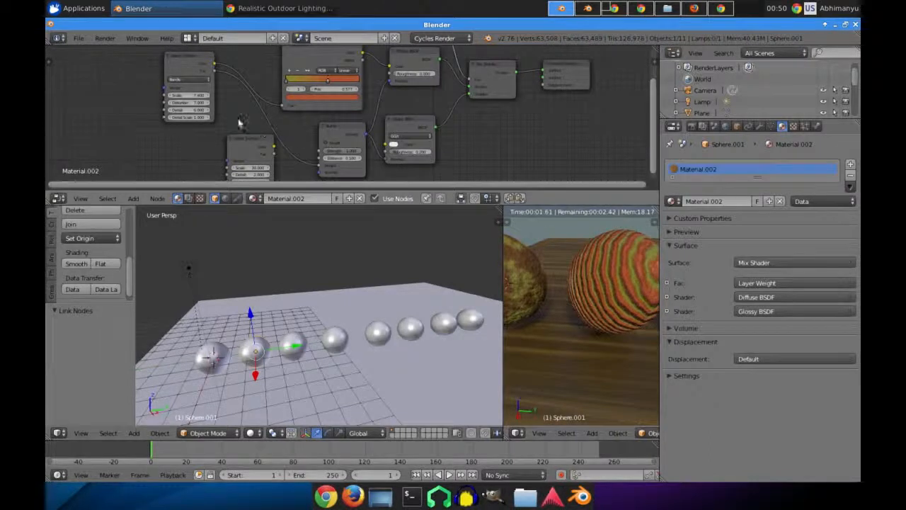
Step: Switch the striped sphere's Wave Texture type to Rings, comparing it with Bands
{"action": "middle_click_drag", "start_coordinate": [238, 123], "coordinate": [307, 123]}
{"action": "scroll", "coordinate": [300, 124], "scroll_direction": "up", "scroll_amount": 2}
{"action": "left_click", "coordinate": [263, 81]}
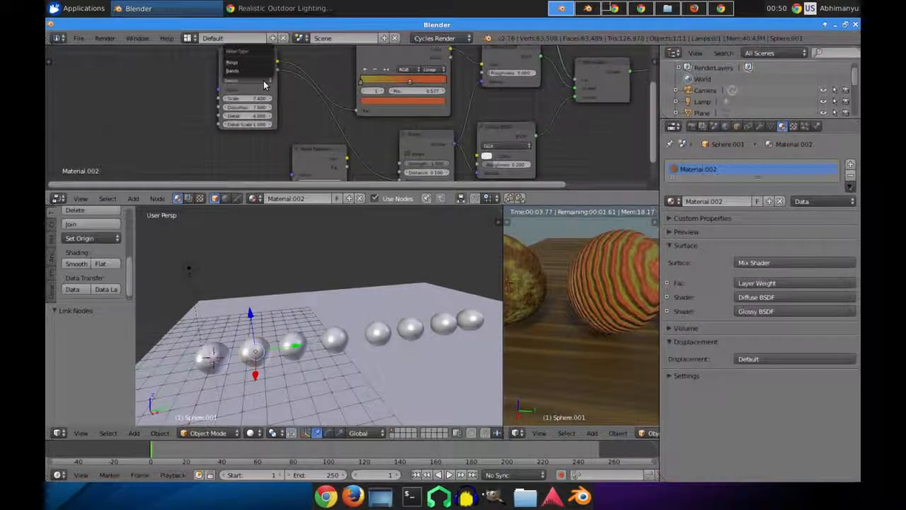
{"action": "left_click", "coordinate": [261, 68]}
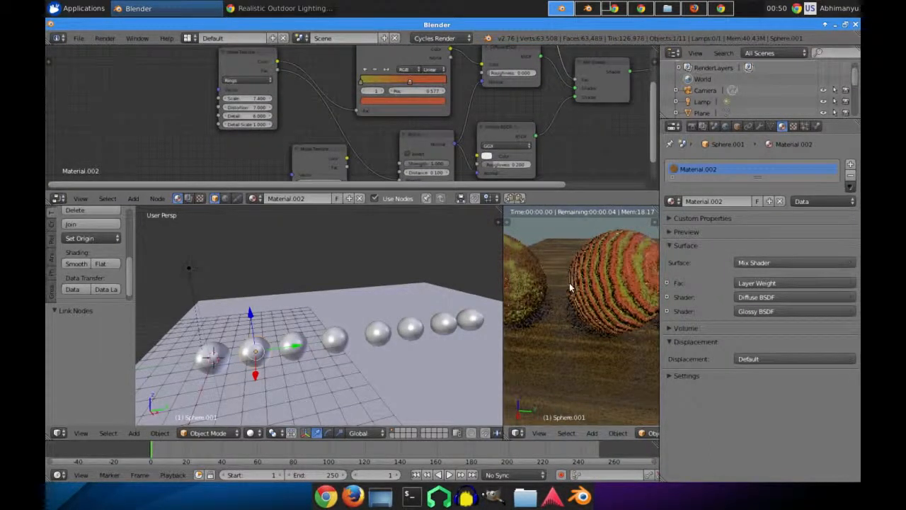
{"action": "left_click", "coordinate": [255, 83]}
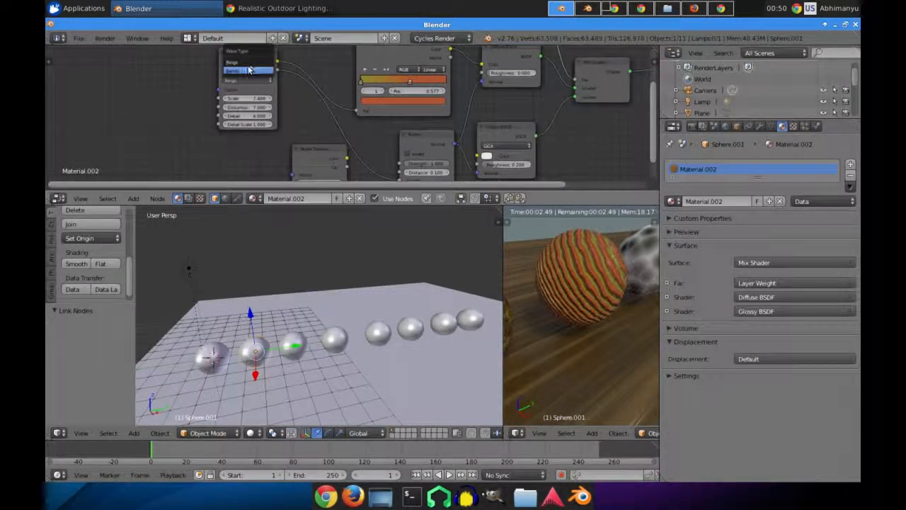
{"action": "left_click", "coordinate": [255, 79]}
{"action": "left_click", "coordinate": [259, 84]}
{"action": "left_click", "coordinate": [258, 69]}
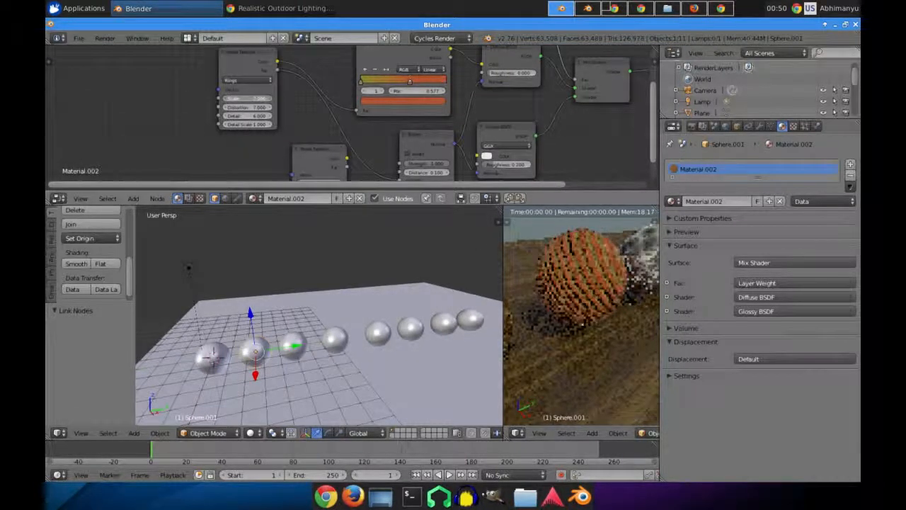
Step: Set the Wave Texture's scale to 2.6
{"action": "mouse_move", "coordinate": [246, 99]}
{"action": "left_mouse_down"}
{"action": "mouse_move", "coordinate": [221, 98]}
{"action": "mouse_move", "coordinate": [236, 98]}
{"action": "left_mouse_up"}
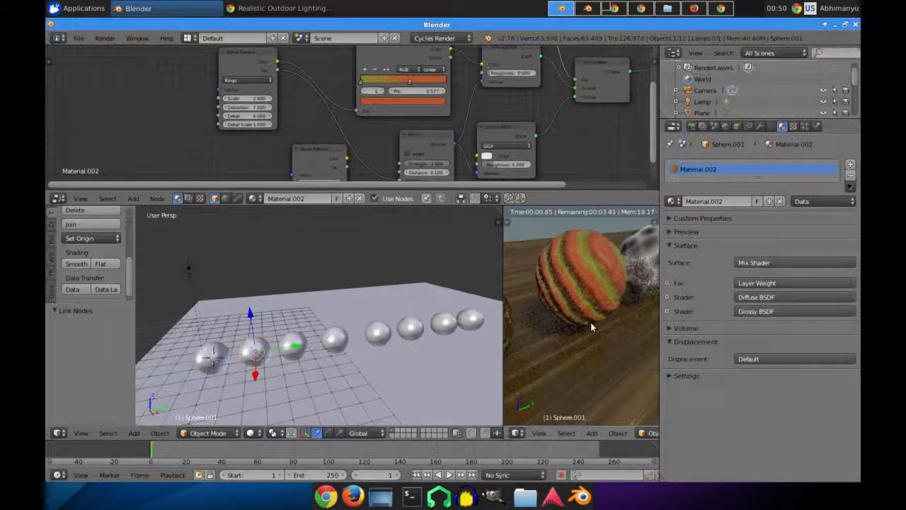
{"action": "scroll", "coordinate": [592, 327], "scroll_direction": "down", "scroll_amount": 3}
{"action": "middle_click_drag", "start_coordinate": [592, 328], "coordinate": [627, 298]}
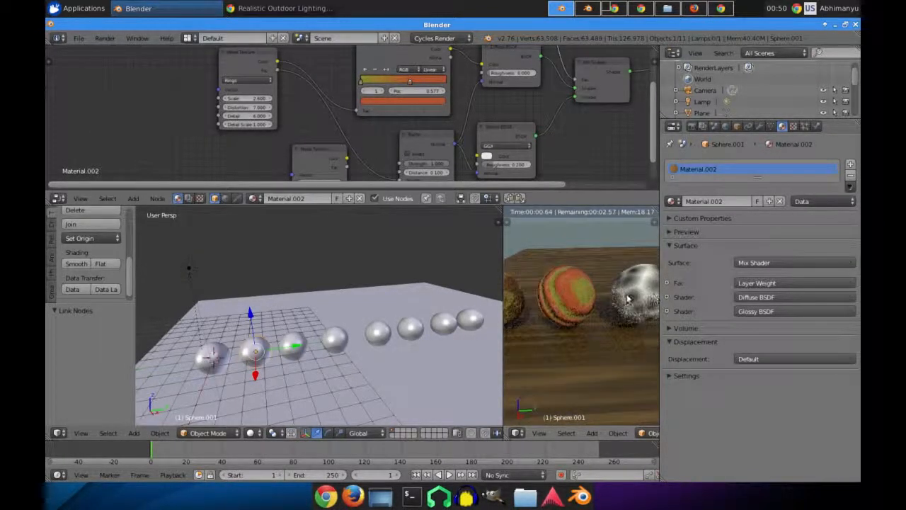
Step: On the spotted sphere's material, insert a Mix Shader between the Diffuse BSDF and Material Output, spacing the nodes apart
{"action": "right_click", "coordinate": [292, 345]}
{"action": "middle_click_drag", "start_coordinate": [378, 107], "coordinate": [313, 121]}
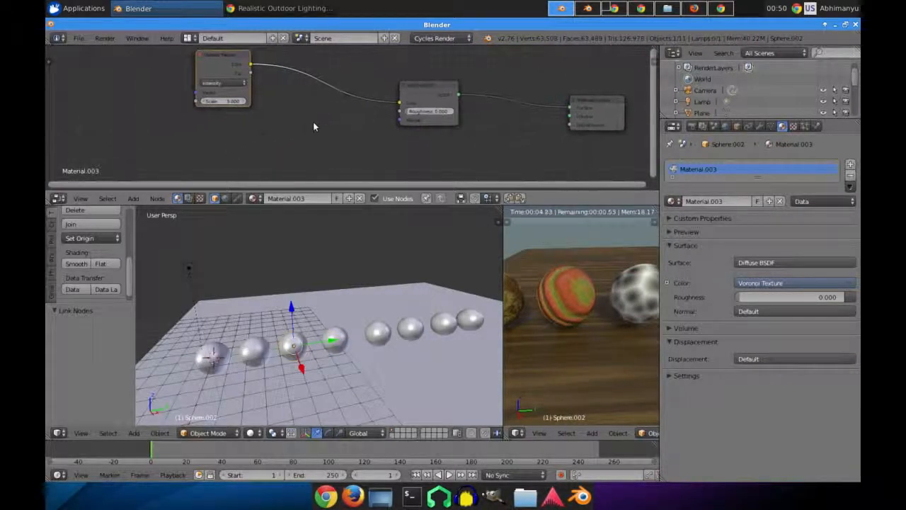
{"action": "key", "text": "shift+a"}
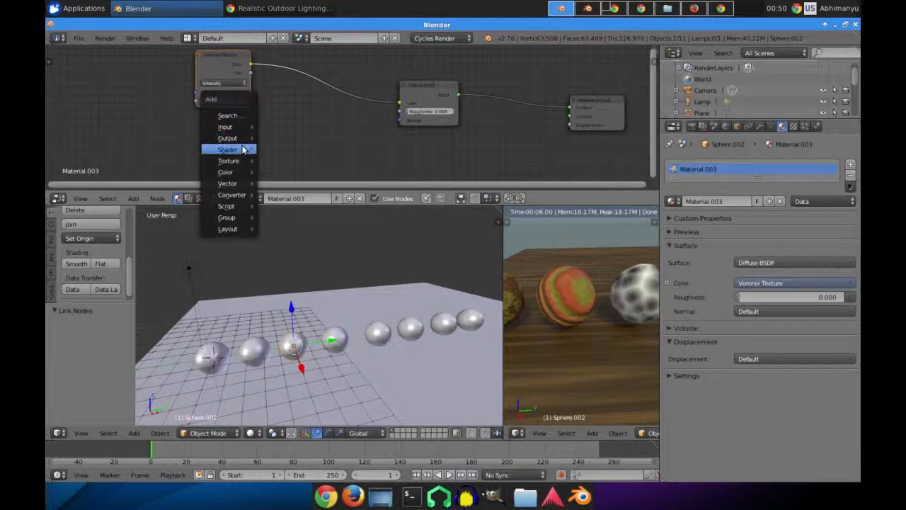
{"action": "left_click_drag", "start_coordinate": [225, 78], "coordinate": [189, 81]}
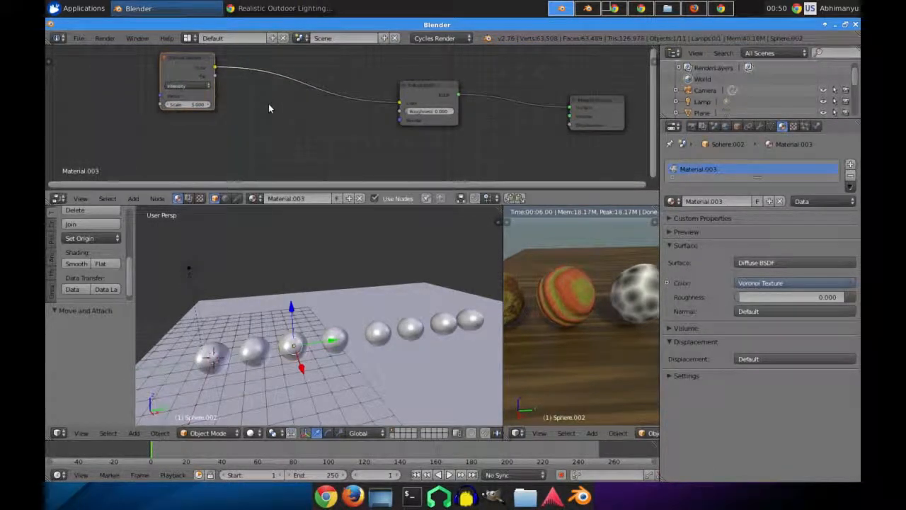
{"action": "key", "text": "shift+a"}
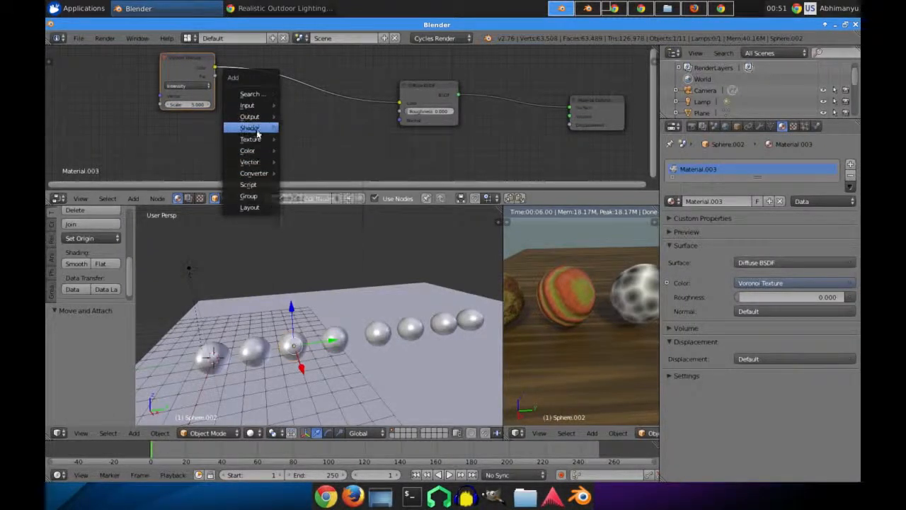
{"action": "mouse_move", "coordinate": [258, 130]}
{"action": "left_click", "coordinate": [311, 127]}
{"action": "left_click", "coordinate": [517, 109]}
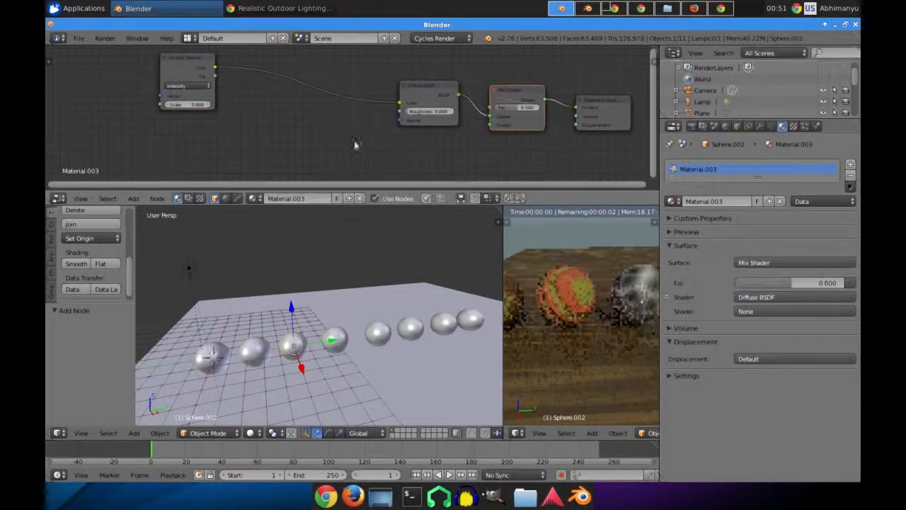
{"action": "left_click_drag", "start_coordinate": [406, 95], "coordinate": [347, 89]}
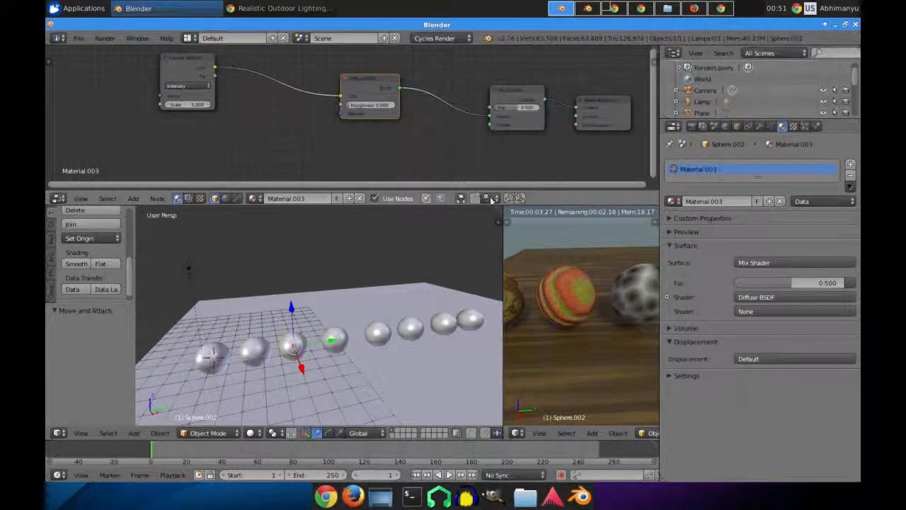
Step: Copy all nodes of the ringed sphere's material and paste them into the spotted sphere's material in place of its own nodes
{"action": "right_click", "coordinate": [557, 300]}
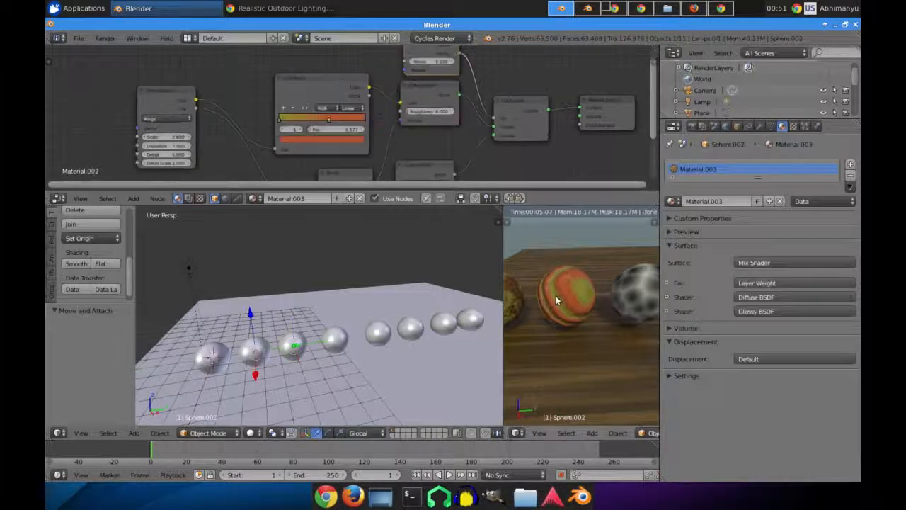
{"action": "scroll", "coordinate": [436, 124], "scroll_direction": "down", "scroll_amount": 2}
{"action": "key", "text": "a"}
{"action": "key", "text": "ctrl+c"}
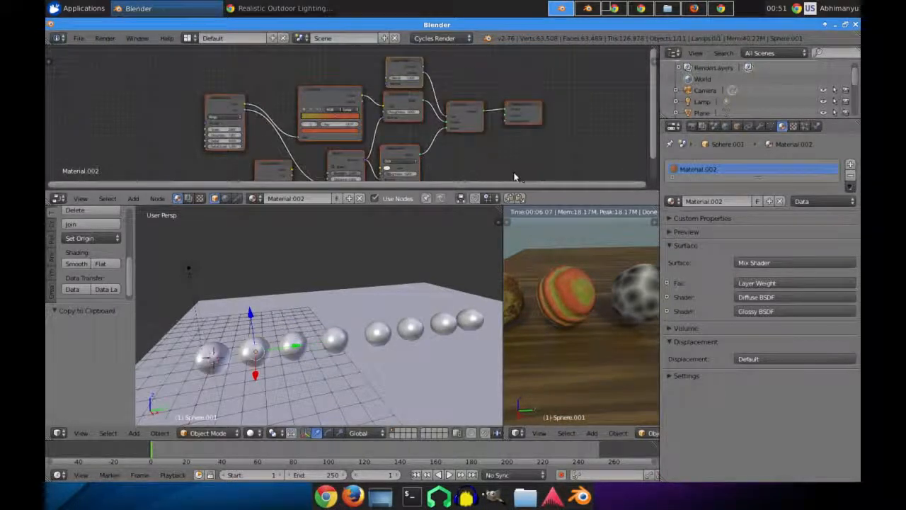
{"action": "right_click", "coordinate": [629, 286]}
{"action": "key", "text": "a"}
{"action": "key", "text": "a"}
{"action": "key", "text": "x"}
{"action": "key", "text": "ctrl+v"}
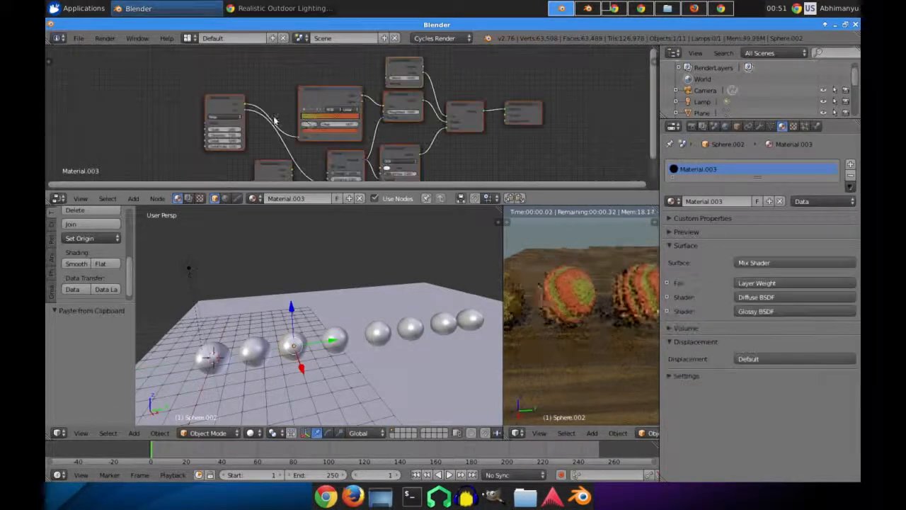
Step: Move the pasted Wave Texture farther from the ColorRamp and add a Voronoi Texture node below it
{"action": "scroll", "coordinate": [316, 124], "scroll_direction": "up", "scroll_amount": 1}
{"action": "middle_click_drag", "start_coordinate": [241, 138], "coordinate": [260, 120]}
{"action": "left_click_drag", "start_coordinate": [205, 80], "coordinate": [153, 79]}
{"action": "middle_click_drag", "start_coordinate": [142, 139], "coordinate": [185, 129]}
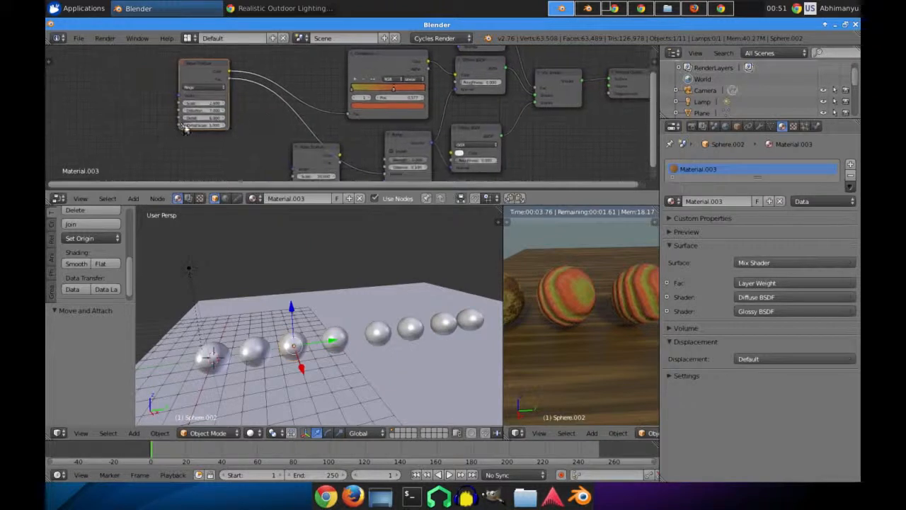
{"action": "left_click_drag", "start_coordinate": [182, 63], "coordinate": [118, 63]}
{"action": "middle_click_drag", "start_coordinate": [154, 156], "coordinate": [229, 116]}
{"action": "key", "text": "shift+a"}
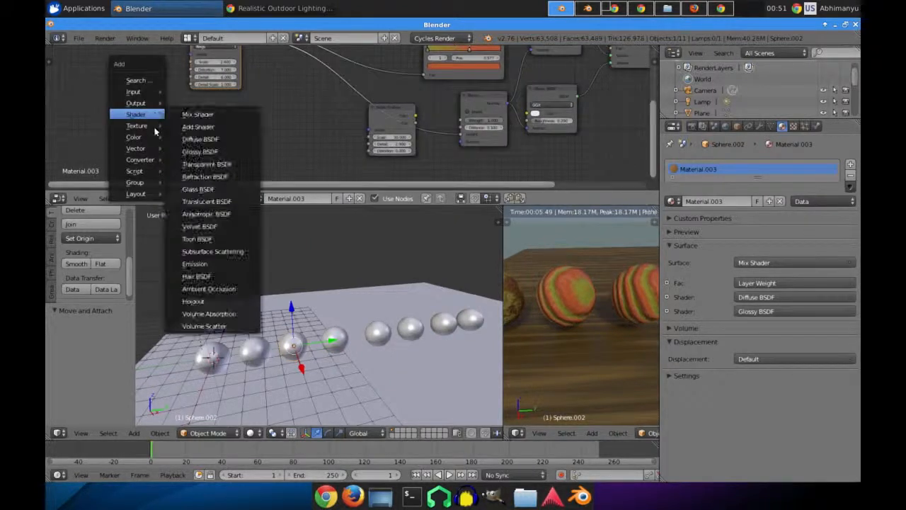
{"action": "mouse_move", "coordinate": [138, 125]}
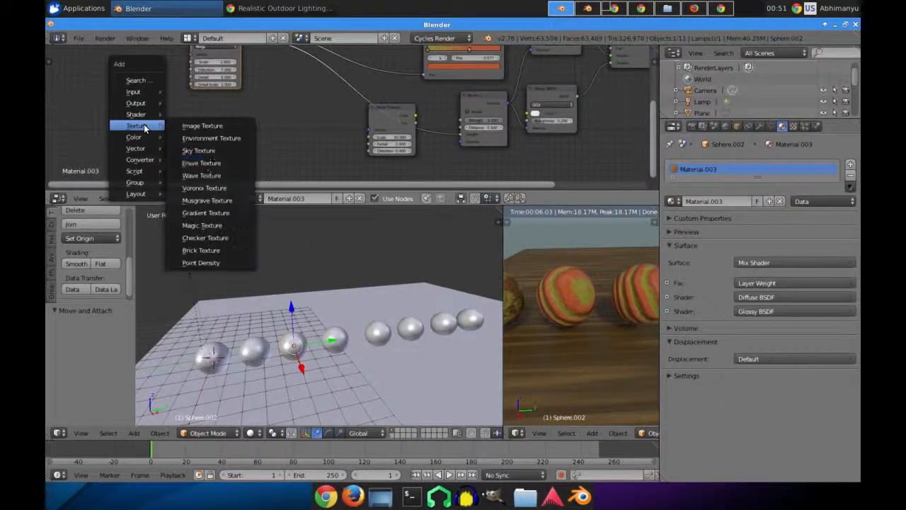
{"action": "left_click", "coordinate": [204, 187]}
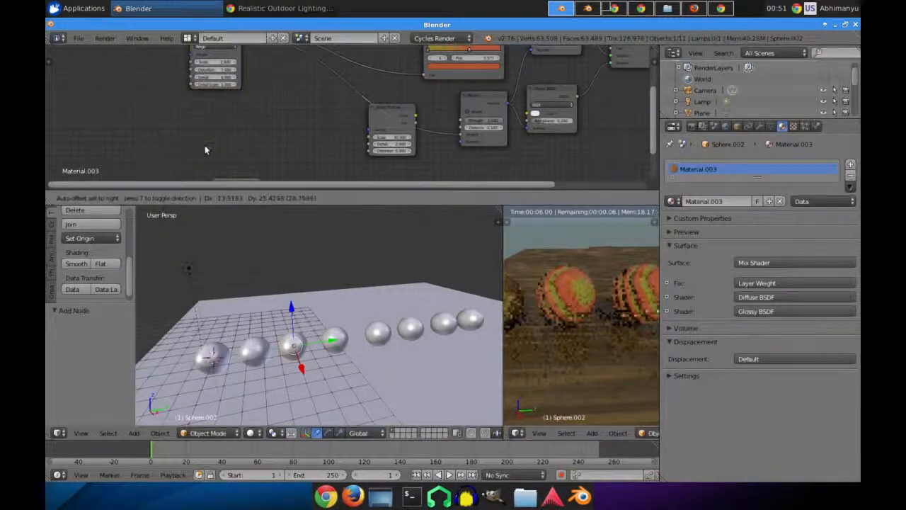
{"action": "middle_click_drag", "start_coordinate": [262, 124], "coordinate": [213, 150]}
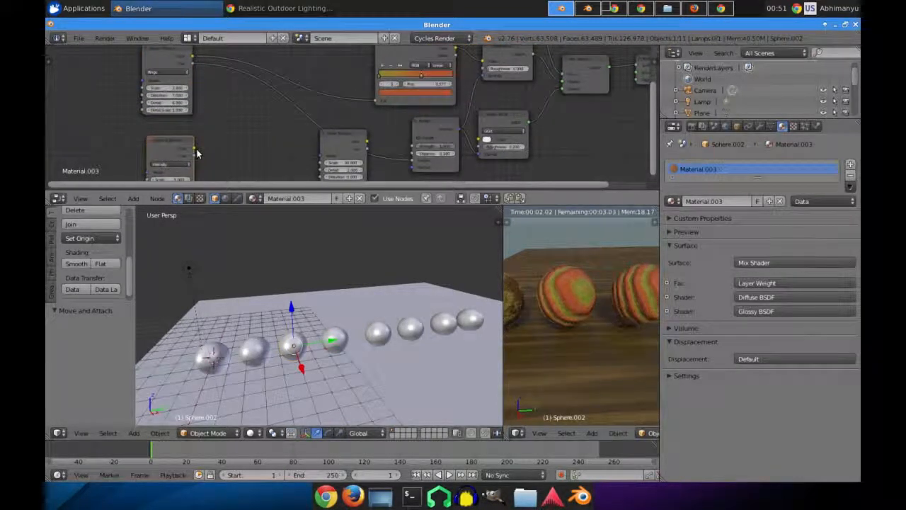
Step: Connect the Voronoi Texture's Fac output to the ColorRamp's Fac and the Bump node's Height
{"action": "left_click_drag", "start_coordinate": [197, 152], "coordinate": [376, 101]}
{"action": "middle_click_drag", "start_coordinate": [203, 162], "coordinate": [196, 147]}
{"action": "left_click_drag", "start_coordinate": [186, 140], "coordinate": [409, 147]}
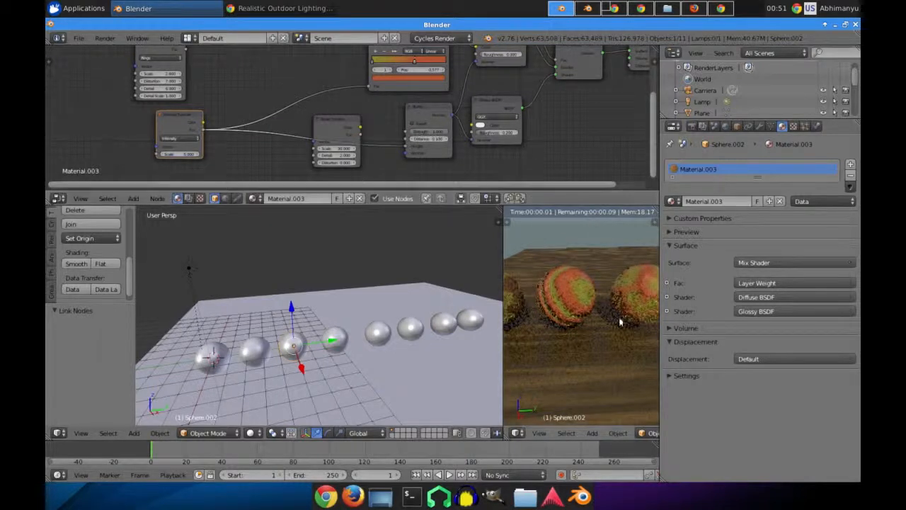
{"action": "middle_click_drag", "start_coordinate": [556, 298], "coordinate": [526, 294], "text": "shift"}
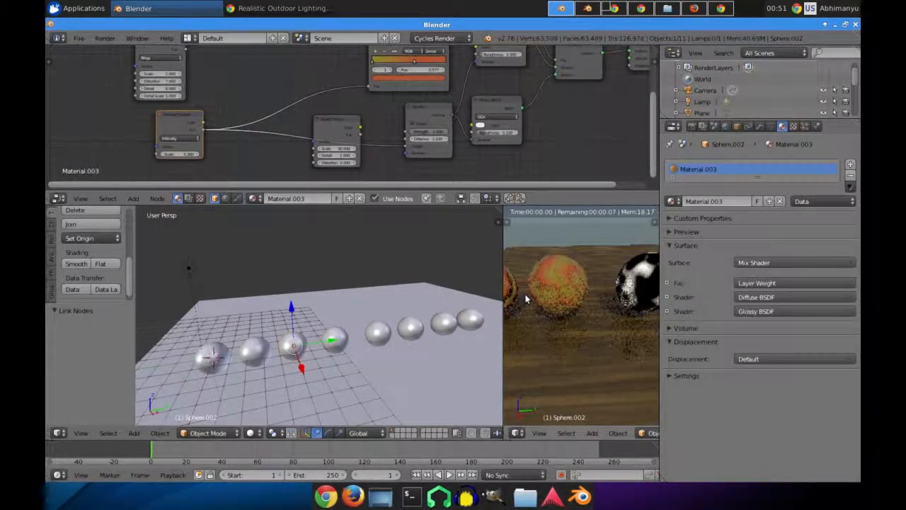
{"action": "scroll", "coordinate": [531, 287], "scroll_direction": "up", "scroll_amount": 2}
{"action": "scroll", "coordinate": [534, 283], "scroll_direction": "up", "scroll_amount": 1}
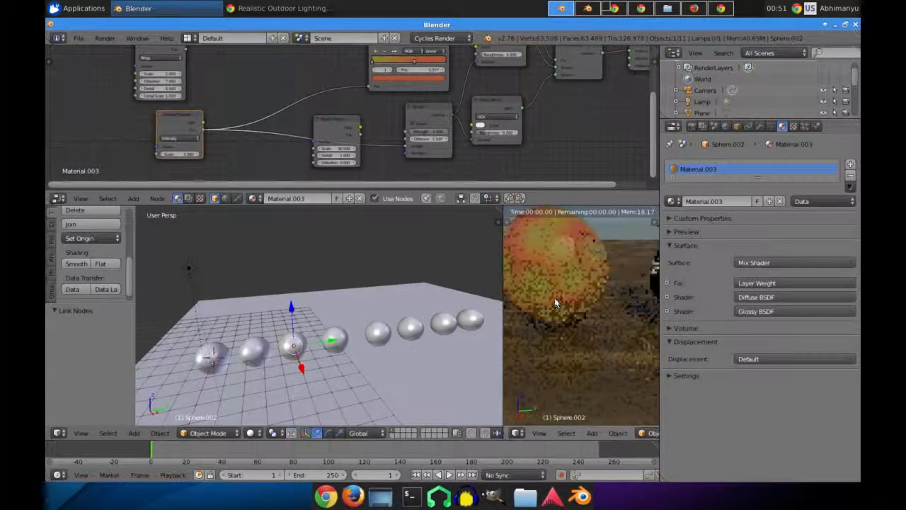
{"action": "scroll", "coordinate": [368, 150], "scroll_direction": "up", "scroll_amount": 3}
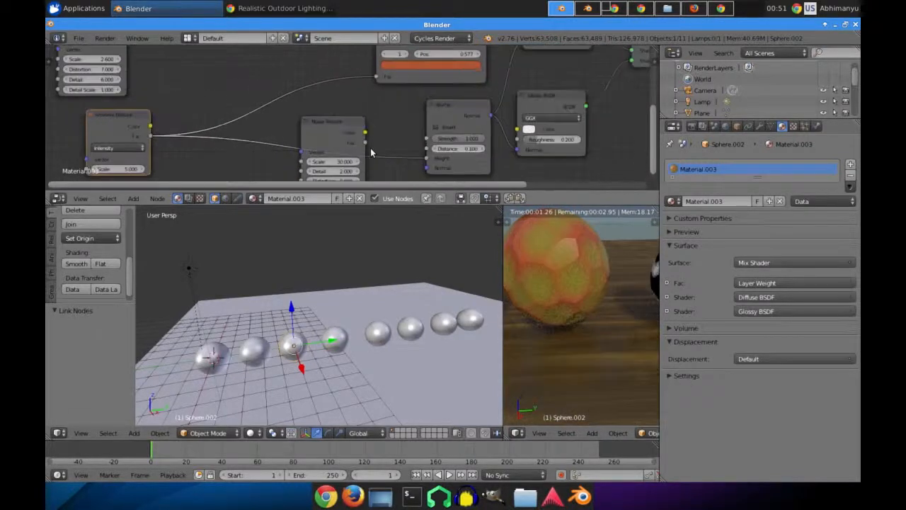
Step: Place the Voronoi Texture closer to the ColorRamp with the Noise Texture below it, and delete the Wave Texture
{"action": "scroll", "coordinate": [358, 141], "scroll_direction": "down", "scroll_amount": 4}
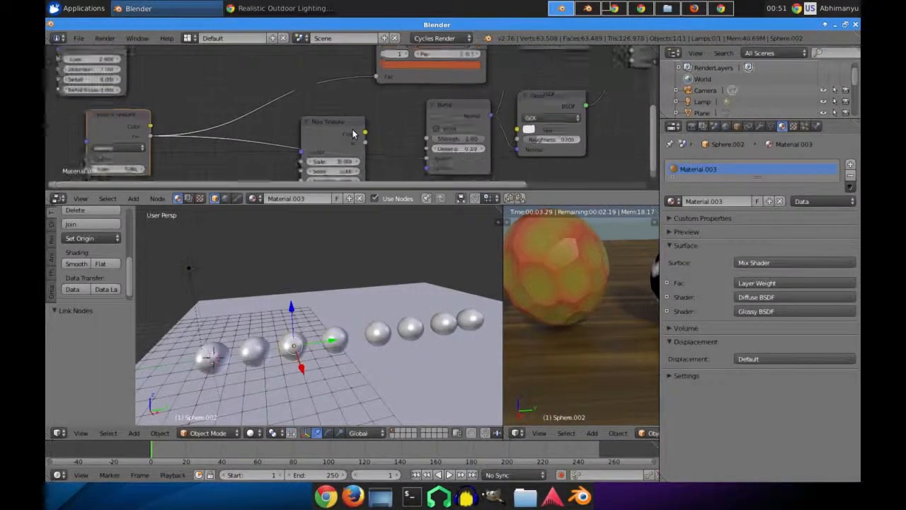
{"action": "middle_click_drag", "start_coordinate": [360, 130], "coordinate": [394, 133]}
{"action": "left_click_drag", "start_coordinate": [215, 119], "coordinate": [295, 110]}
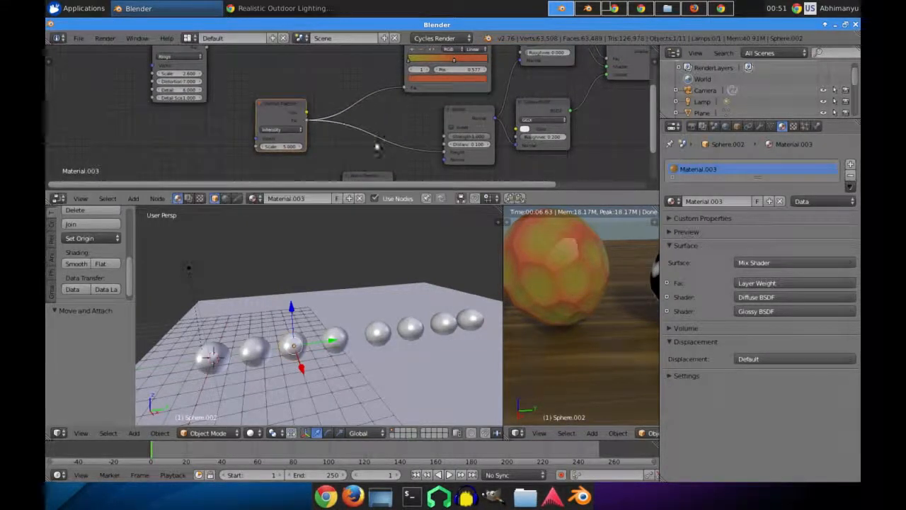
{"action": "scroll", "coordinate": [396, 153], "scroll_direction": "down", "scroll_amount": 1}
{"action": "left_click", "coordinate": [211, 62]}
{"action": "key", "text": "x"}
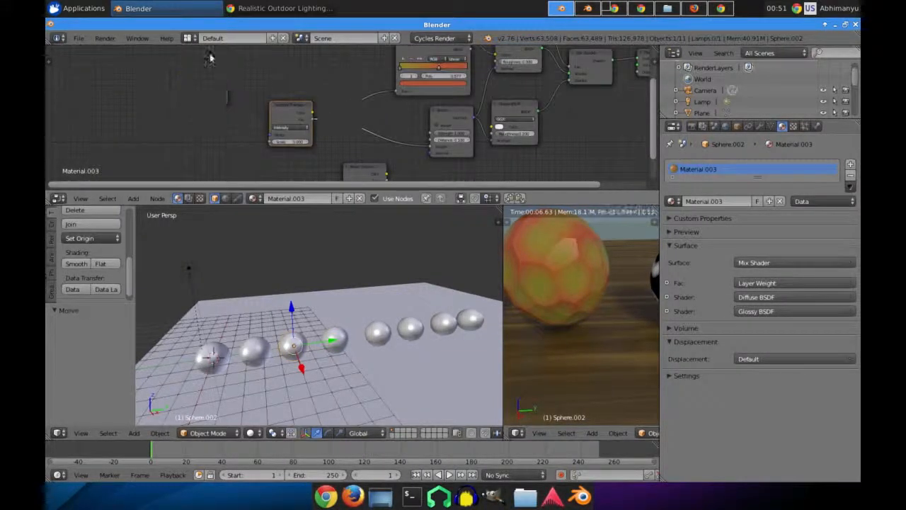
Step: Connect the Noise Texture's Fac output to the Bump node's Height
{"action": "middle_click_drag", "start_coordinate": [397, 162], "coordinate": [349, 116]}
{"action": "scroll", "coordinate": [376, 162], "scroll_direction": "up", "scroll_amount": 4}
{"action": "left_click_drag", "start_coordinate": [339, 127], "coordinate": [398, 86]}
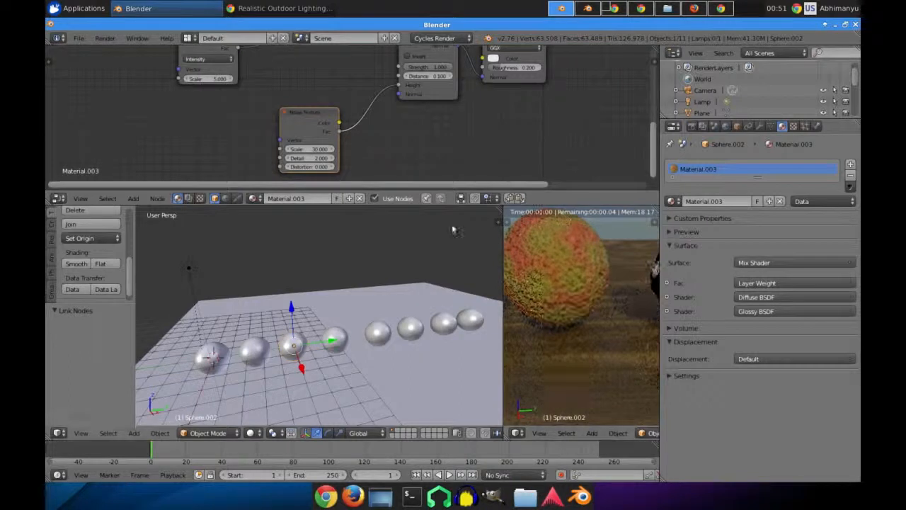
{"action": "middle_click_drag", "start_coordinate": [392, 143], "coordinate": [354, 144]}
{"action": "scroll", "coordinate": [368, 95], "scroll_direction": "down", "scroll_amount": 2}
{"action": "scroll", "coordinate": [340, 107], "scroll_direction": "up", "scroll_amount": 4}
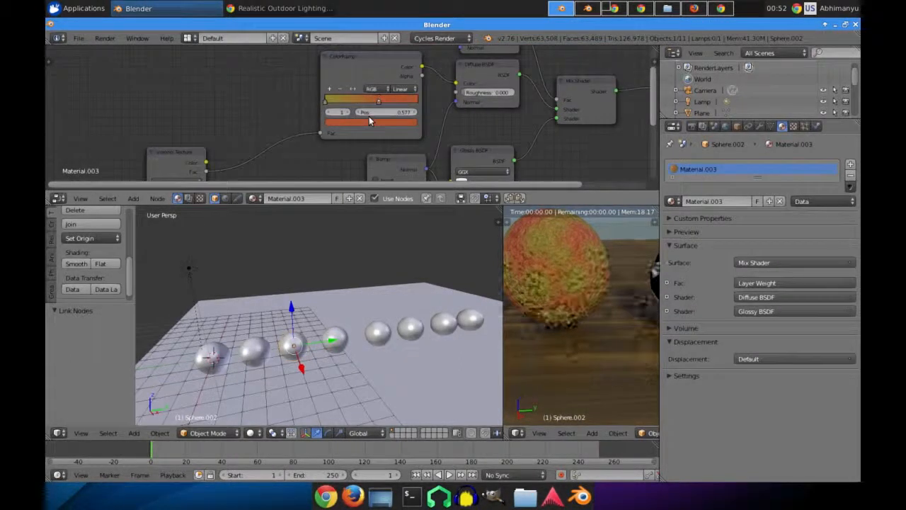
Step: Change the ColorRamp's orange stop to blue and inspect the sphere in the rendered view
{"action": "left_click", "coordinate": [371, 122]}
{"action": "left_click_drag", "start_coordinate": [368, 154], "coordinate": [378, 155]}
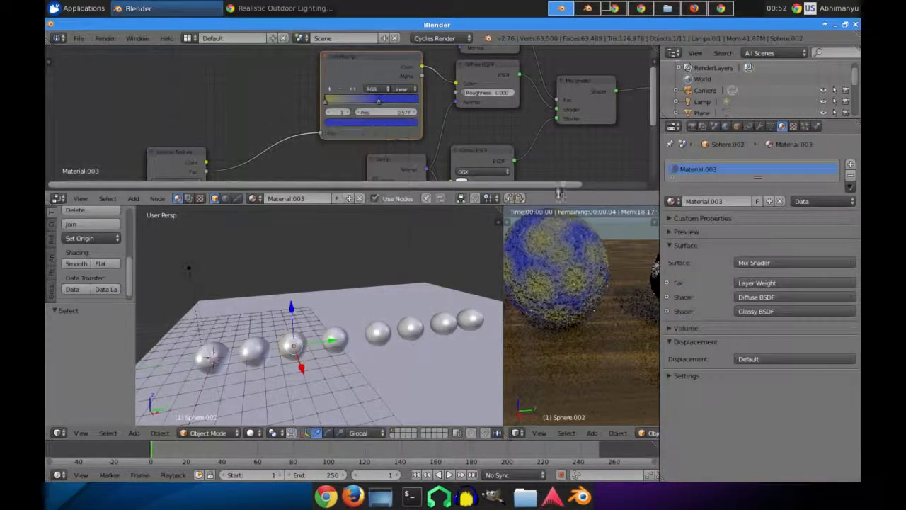
{"action": "middle_click_drag", "start_coordinate": [569, 298], "coordinate": [532, 330]}
{"action": "middle_click_drag", "start_coordinate": [624, 290], "coordinate": [581, 304], "text": "shift"}
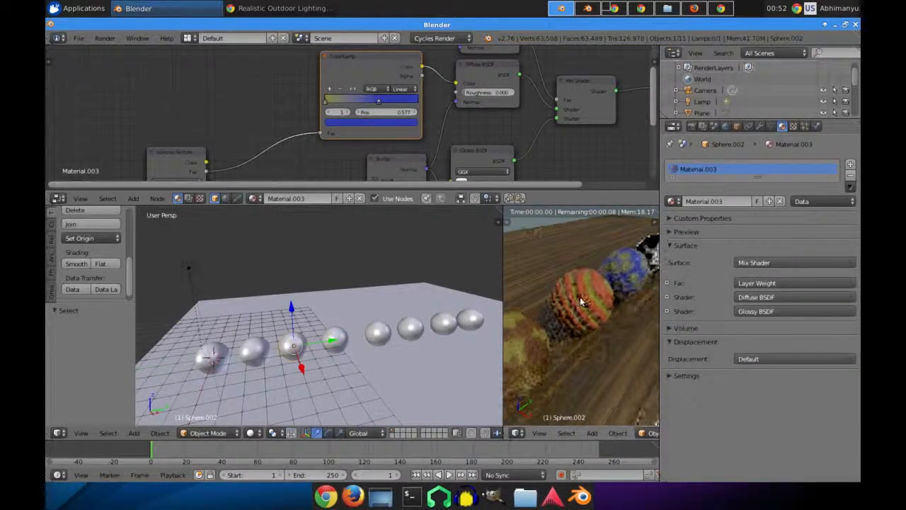
{"action": "scroll", "coordinate": [595, 294], "scroll_direction": "up", "scroll_amount": 3}
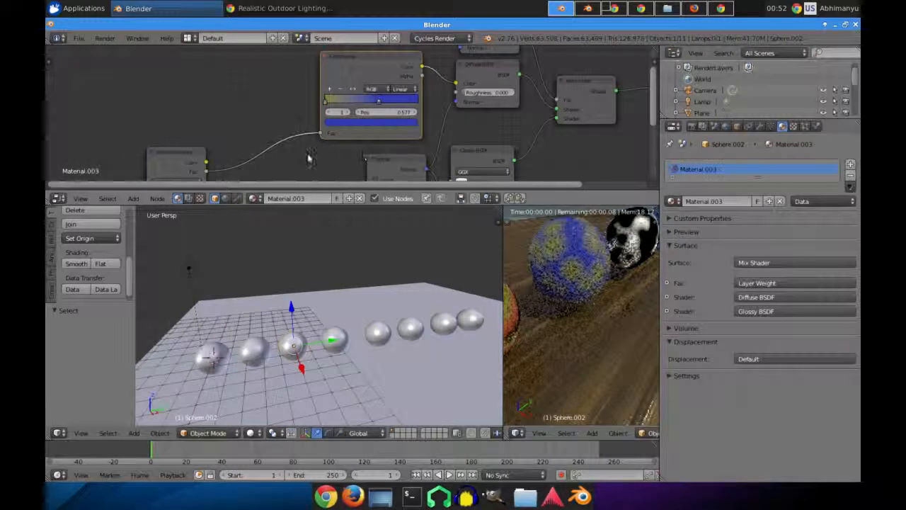
Step: Try Cells coloring on the Voronoi Texture, and return it to Intensity
{"action": "middle_click_drag", "start_coordinate": [309, 159], "coordinate": [340, 123]}
{"action": "left_click", "coordinate": [206, 149]}
{"action": "left_click", "coordinate": [204, 131]}
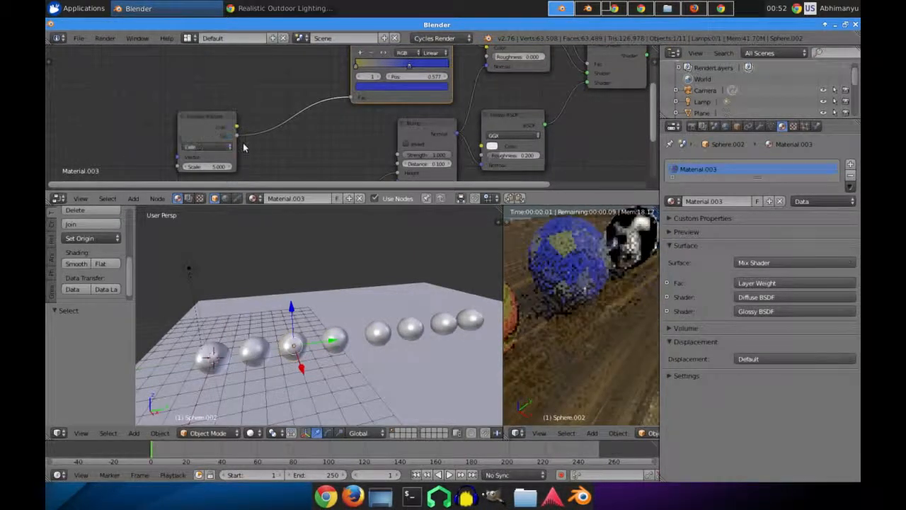
{"action": "scroll", "coordinate": [564, 269], "scroll_direction": "up", "scroll_amount": 1}
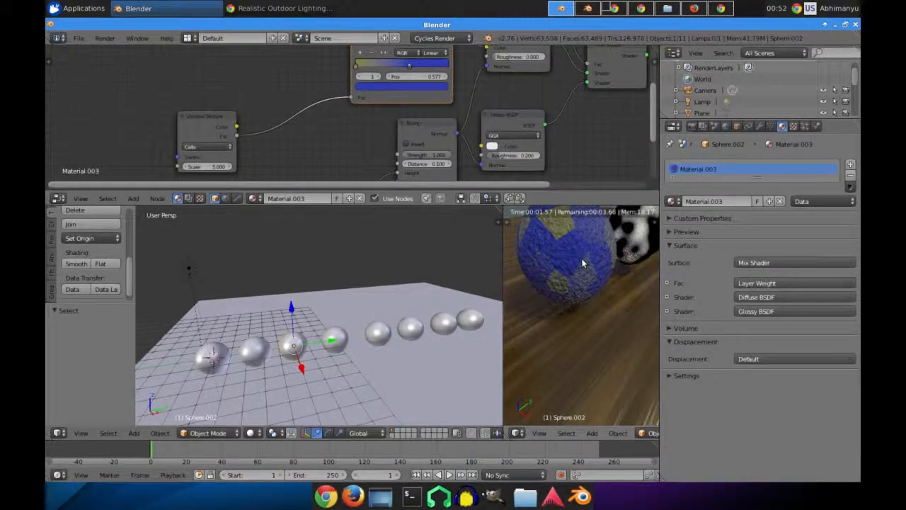
{"action": "left_click", "coordinate": [206, 146]}
{"action": "left_click", "coordinate": [204, 136]}
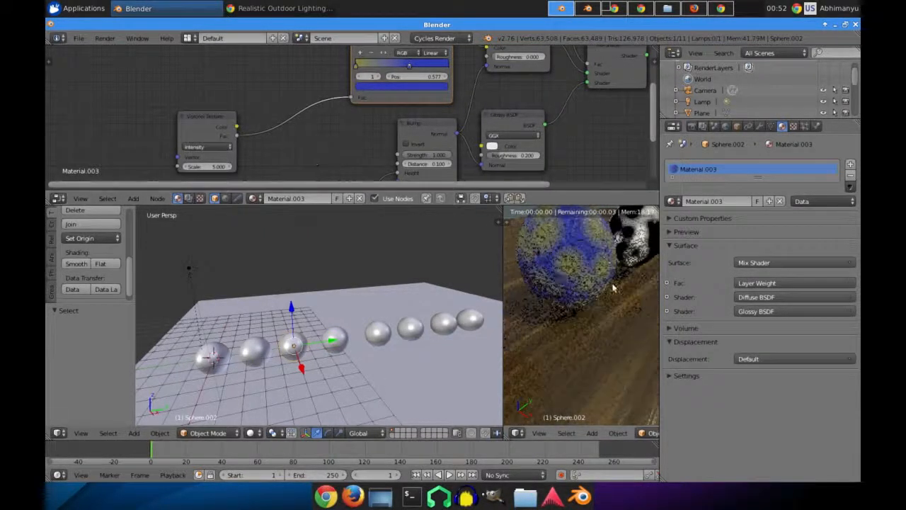
Step: Try a different scale on the Voronoi Texture, and restore it to 5
{"action": "middle_click_drag", "start_coordinate": [370, 111], "coordinate": [348, 74]}
{"action": "left_click", "coordinate": [231, 132]}
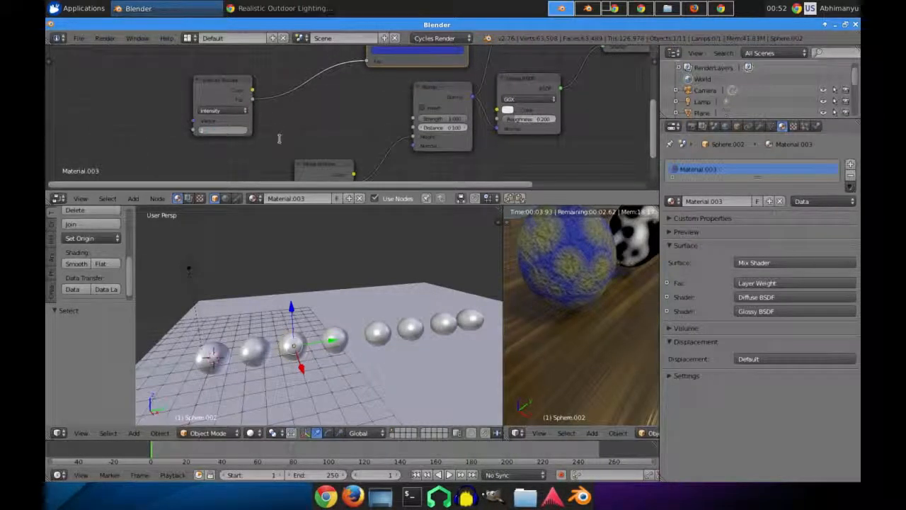
{"action": "key", "text": "Return"}
{"action": "left_click", "coordinate": [233, 133]}
{"action": "type", "text": "7"}
{"action": "key", "text": "Return"}
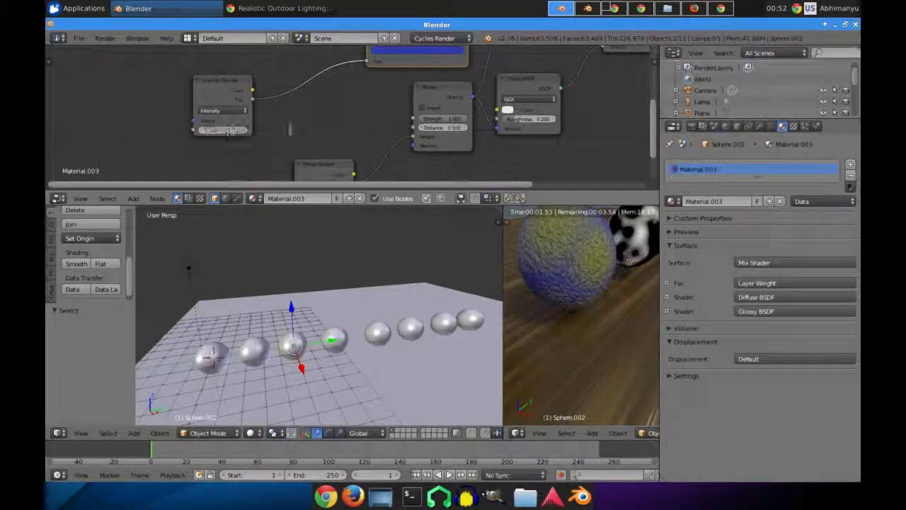
{"action": "key", "text": "Return"}
Step: Try the Ease, Linear and B-Spline interpolations on the ColorRamp to compare the color transitions on the sphere
{"action": "middle_click_drag", "start_coordinate": [407, 142], "coordinate": [342, 139]}
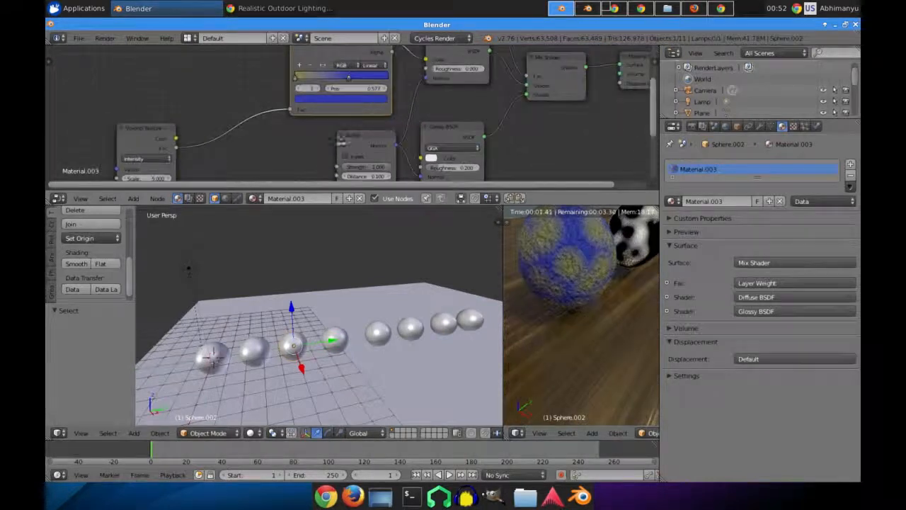
{"action": "left_click", "coordinate": [380, 71]}
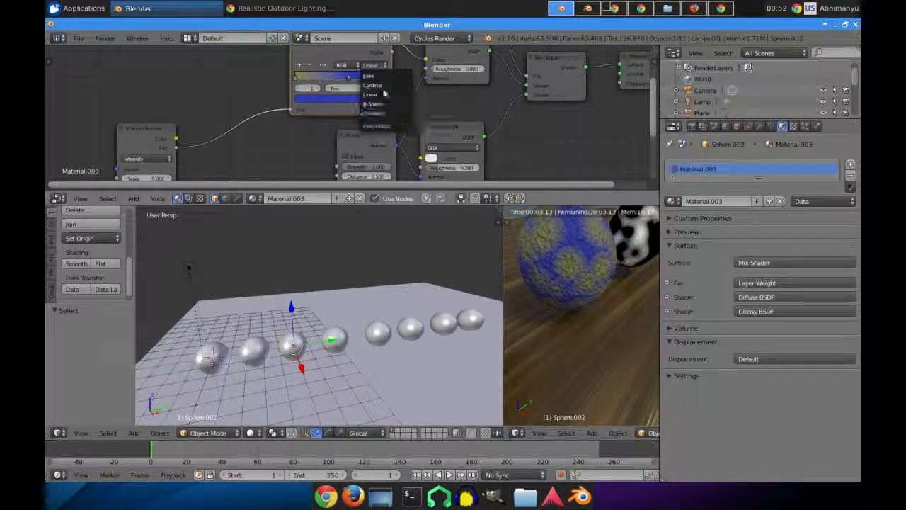
{"action": "left_click", "coordinate": [371, 75]}
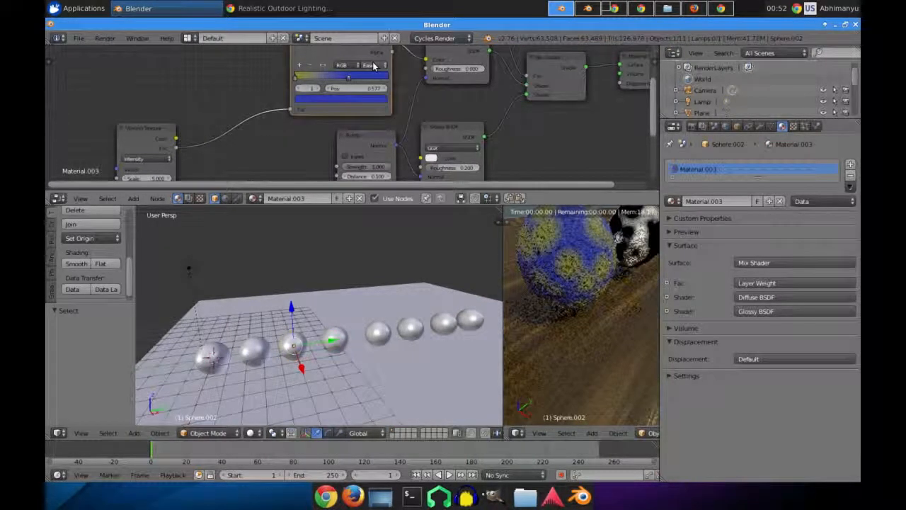
{"action": "left_click", "coordinate": [374, 66]}
{"action": "left_click", "coordinate": [376, 95]}
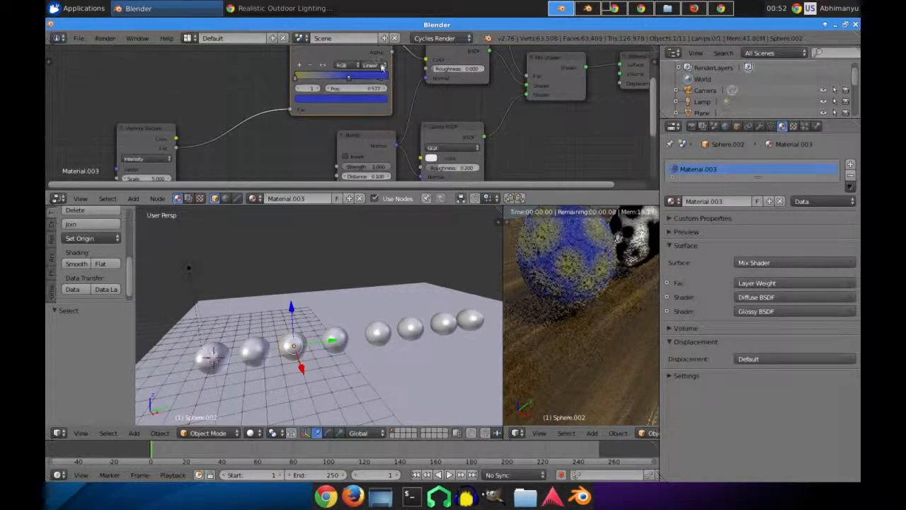
{"action": "left_click", "coordinate": [375, 65]}
{"action": "left_click", "coordinate": [376, 105]}
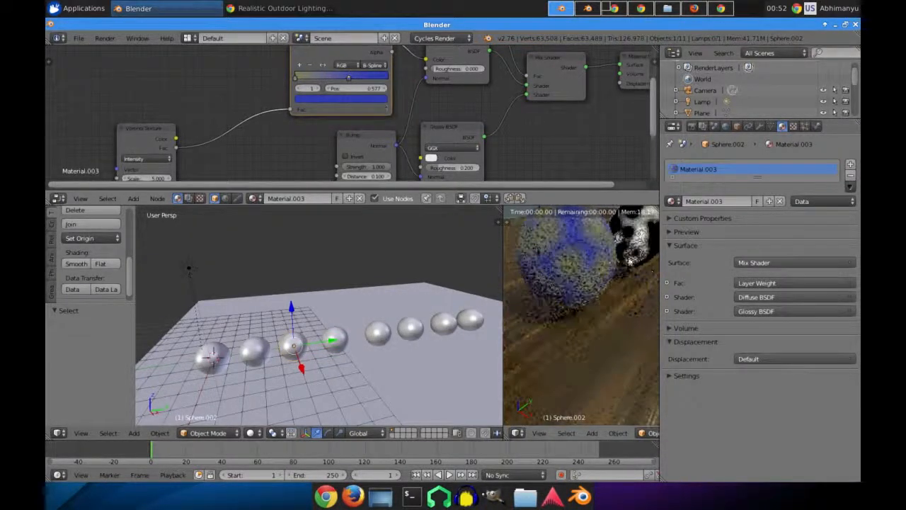
{"action": "left_click", "coordinate": [373, 68]}
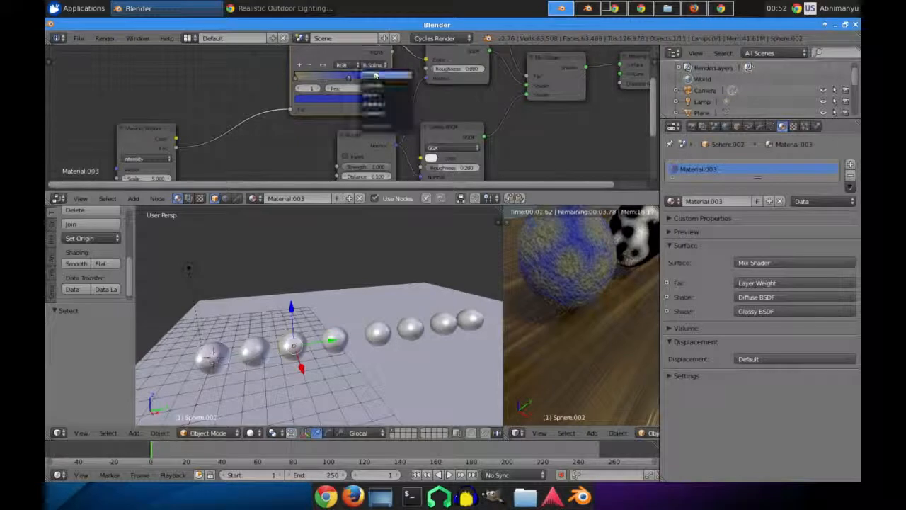
{"action": "left_click", "coordinate": [379, 77]}
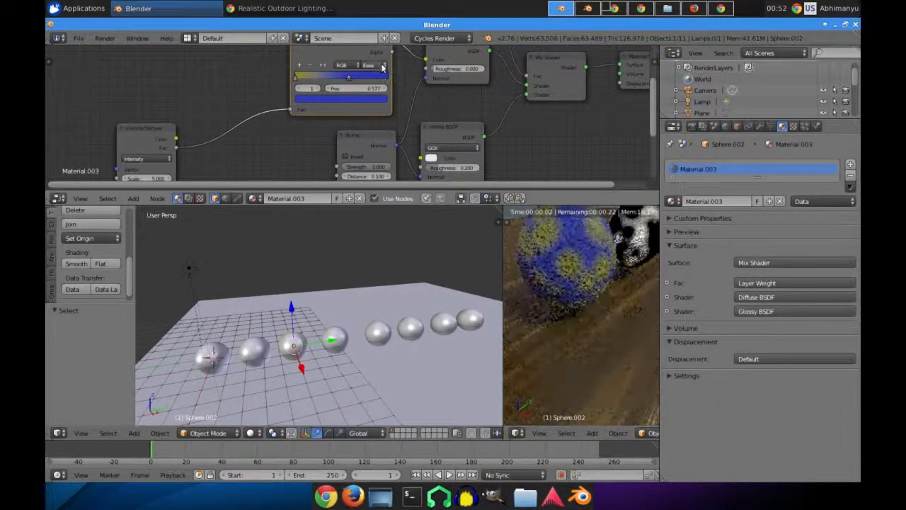
Step: Set the ColorRamp's interpolation to B-Spline and inspect the sphere in the rendered view
{"action": "left_click", "coordinate": [375, 65]}
{"action": "left_click", "coordinate": [378, 104]}
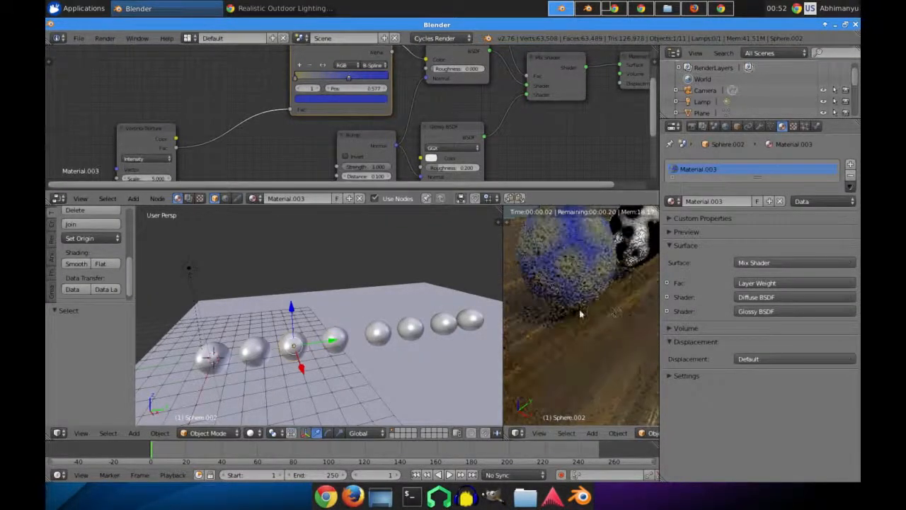
{"action": "scroll", "coordinate": [580, 314], "scroll_direction": "down", "scroll_amount": 3}
{"action": "scroll", "coordinate": [586, 303], "scroll_direction": "up", "scroll_amount": 3}
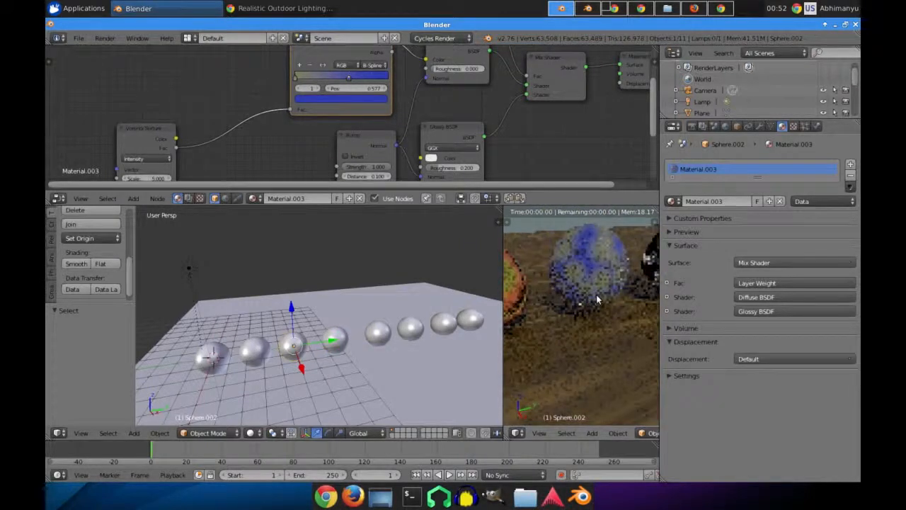
Step: Connect the Voronoi Texture's Fac output to the Bump node's Height in place of the Noise Texture
{"action": "mouse_move", "coordinate": [410, 147]}
{"action": "middle_mouse_down"}
{"action": "mouse_move", "coordinate": [406, 123]}
{"action": "mouse_move", "coordinate": [427, 110]}
{"action": "mouse_move", "coordinate": [432, 80]}
{"action": "mouse_move", "coordinate": [412, 150]}
{"action": "middle_mouse_up"}
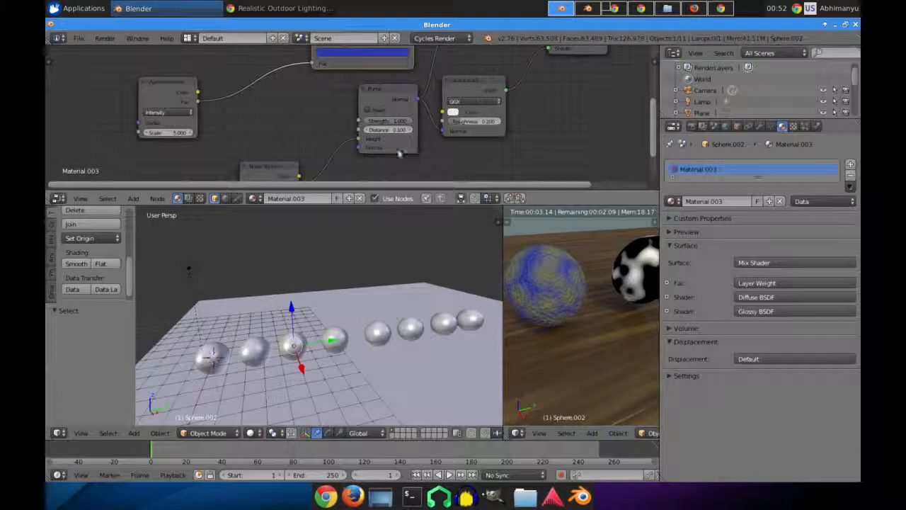
{"action": "left_click_drag", "start_coordinate": [207, 104], "coordinate": [359, 138]}
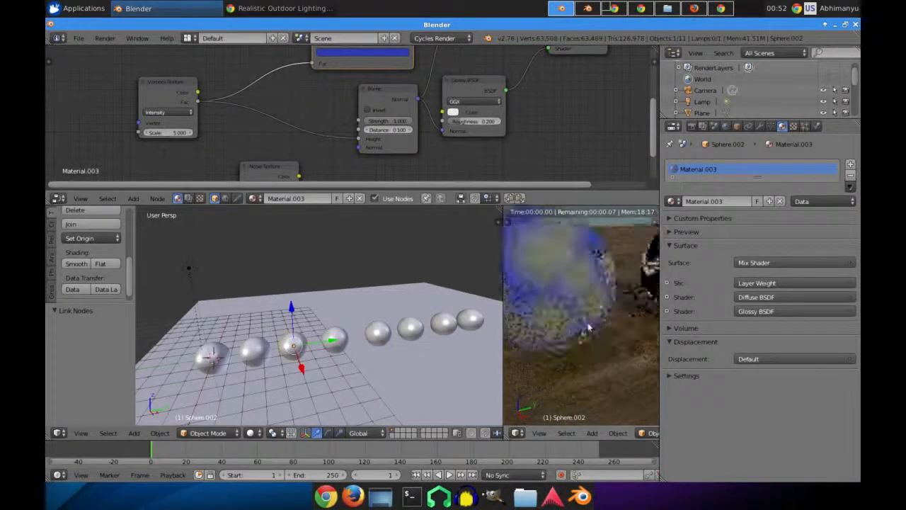
Step: Try Cells coloring with the Voronoi-driven bump, and switch the Voronoi Texture back to Intensity
{"action": "left_click", "coordinate": [162, 113]}
{"action": "left_click", "coordinate": [167, 94]}
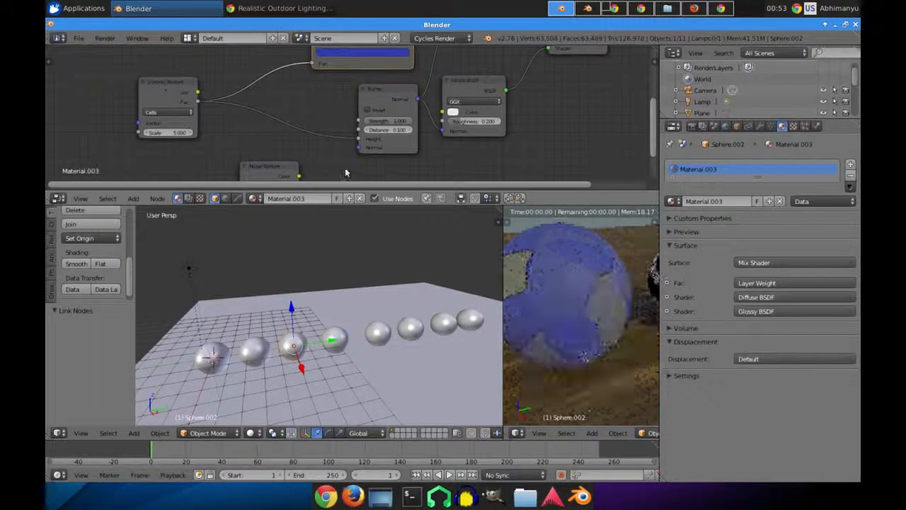
{"action": "middle_click_drag", "start_coordinate": [582, 290], "coordinate": [526, 283]}
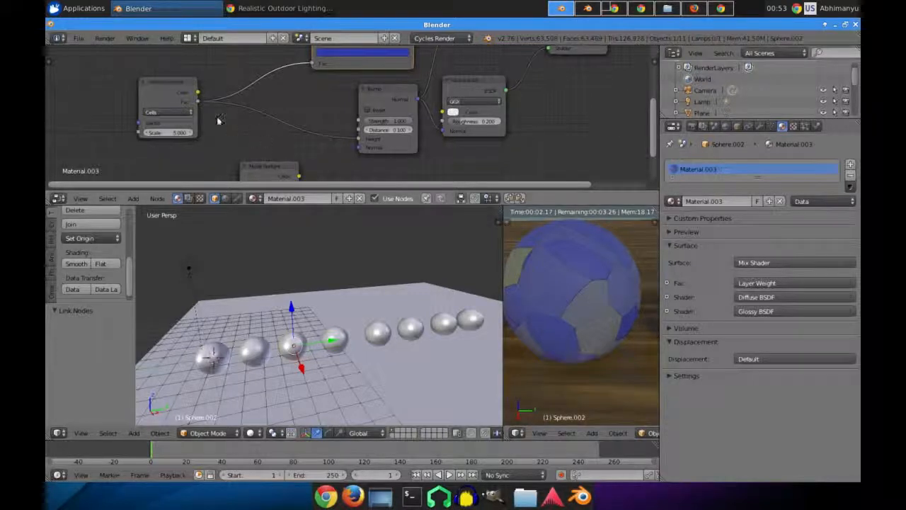
{"action": "left_click", "coordinate": [187, 115]}
{"action": "left_click", "coordinate": [176, 94]}
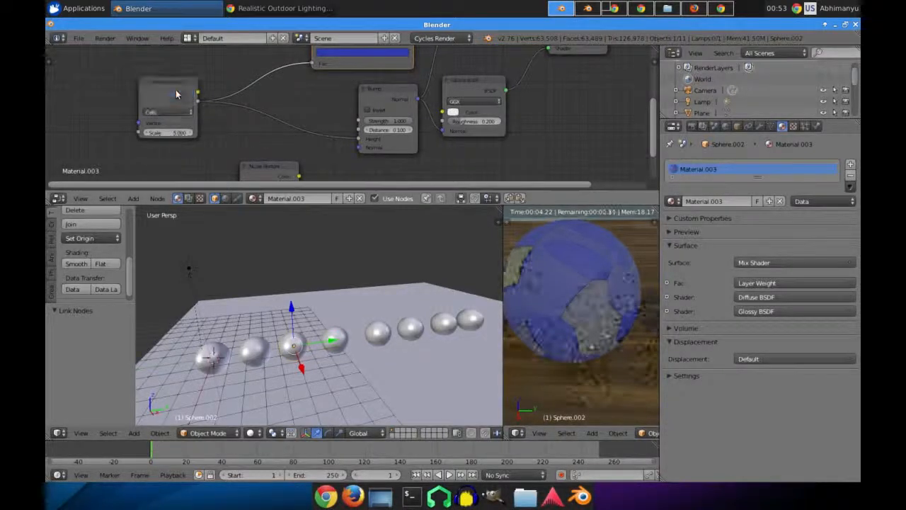
{"action": "left_click", "coordinate": [176, 114]}
{"action": "left_click", "coordinate": [174, 105]}
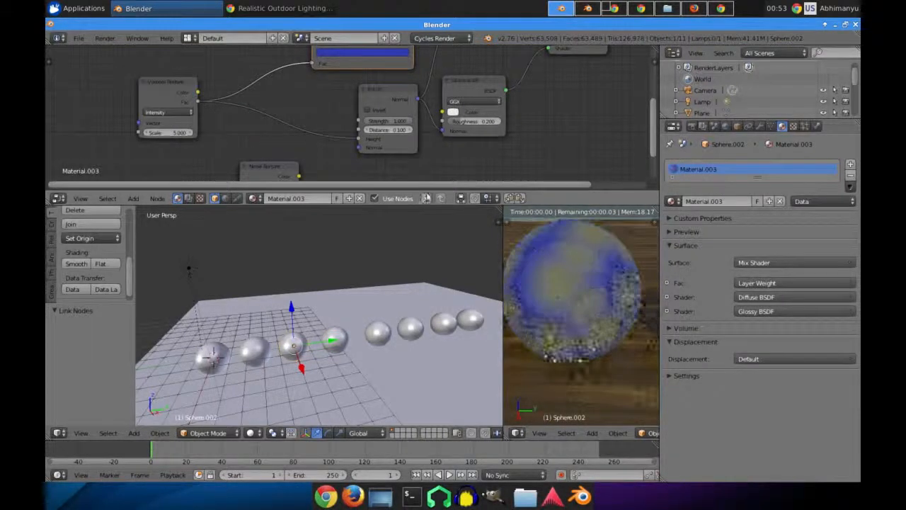
{"action": "middle_click_drag", "start_coordinate": [510, 321], "coordinate": [510, 319]}
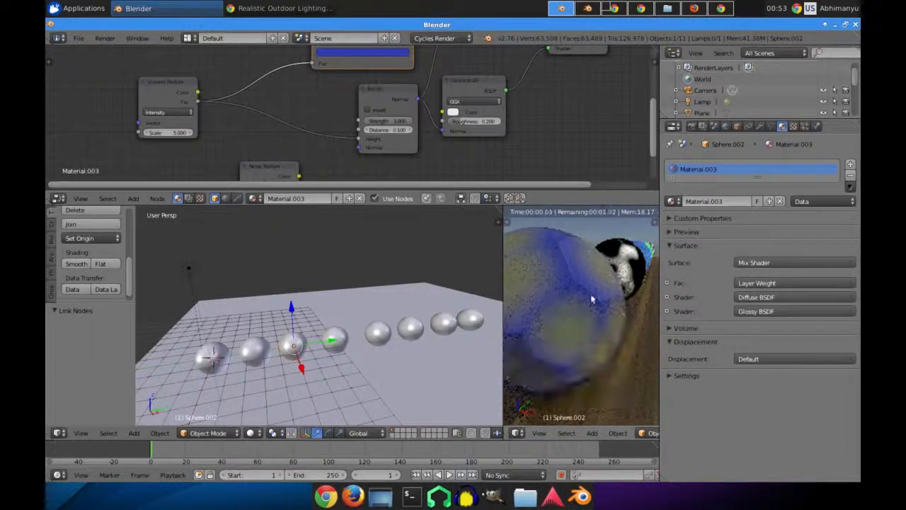
{"action": "middle_click_drag", "start_coordinate": [593, 299], "coordinate": [548, 287]}
Step: Set the Voronoi Texture's scale to 30
{"action": "middle_click_drag", "start_coordinate": [357, 124], "coordinate": [351, 98]}
{"action": "middle_click_drag", "start_coordinate": [303, 150], "coordinate": [262, 114]}
{"action": "middle_click_drag", "start_coordinate": [121, 179], "coordinate": [175, 119]}
{"action": "left_click", "coordinate": [182, 144]}
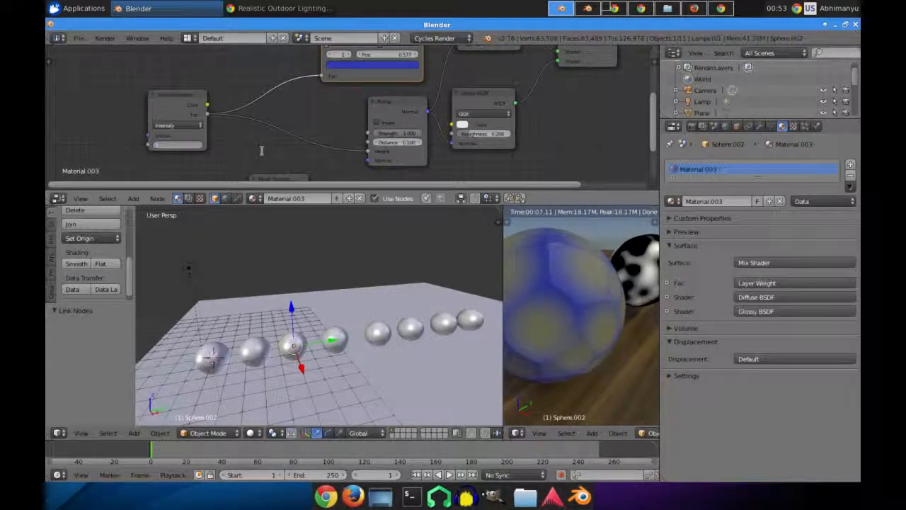
{"action": "type", "text": "30["}
{"action": "key", "text": "Return"}
{"action": "left_click", "coordinate": [181, 144]}
{"action": "type", "text": "30"}
{"action": "key", "text": "Return"}
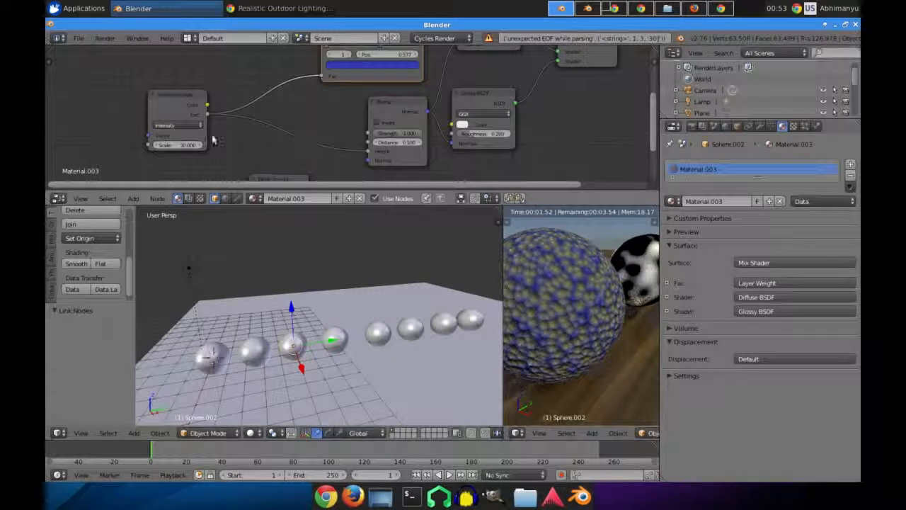
Step: Set the Voronoi Texture's scale to 20 and check the blue and yellow sphere in the rendered view
{"action": "left_click", "coordinate": [587, 309]}
{"action": "middle_click_drag", "start_coordinate": [587, 309], "coordinate": [626, 303]}
{"action": "key", "text": "Return"}
{"action": "key", "text": "Return"}
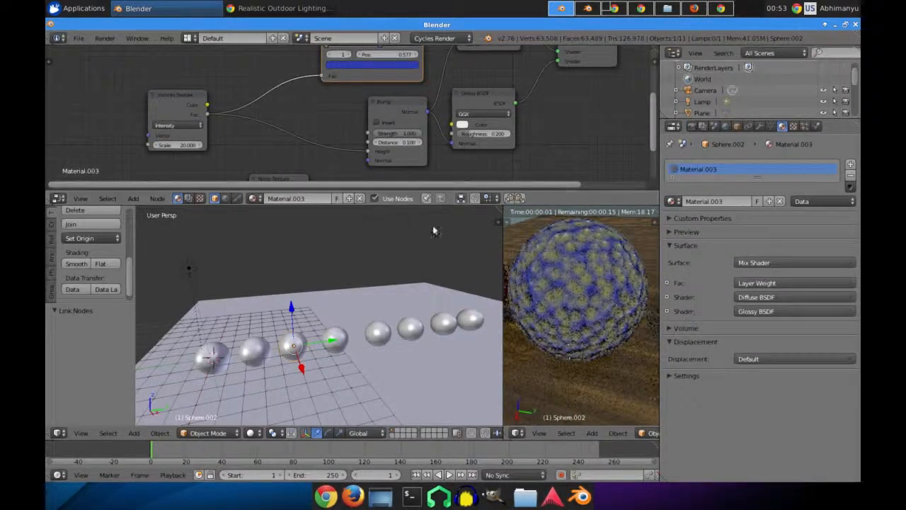
{"action": "scroll", "coordinate": [605, 321], "scroll_direction": "down", "scroll_amount": 4}
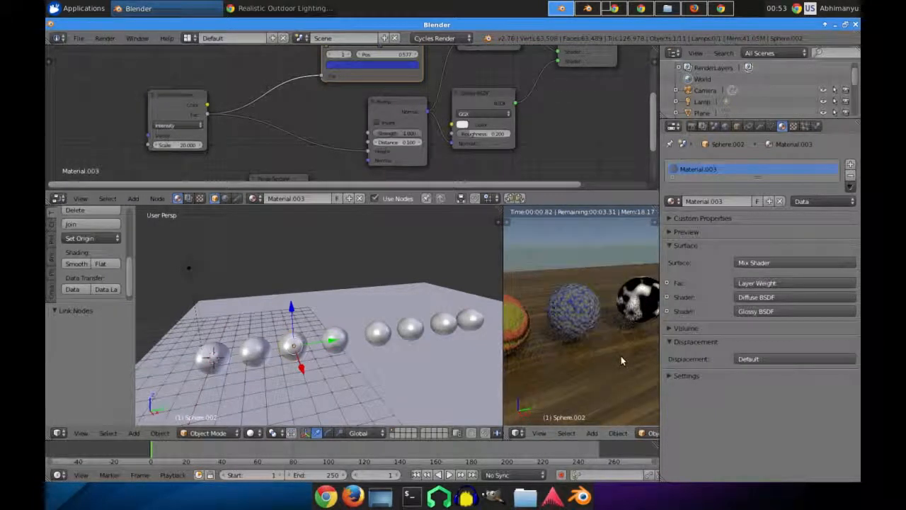
{"action": "scroll", "coordinate": [621, 361], "scroll_direction": "down", "scroll_amount": 3}
{"action": "scroll", "coordinate": [601, 340], "scroll_direction": "up", "scroll_amount": 3}
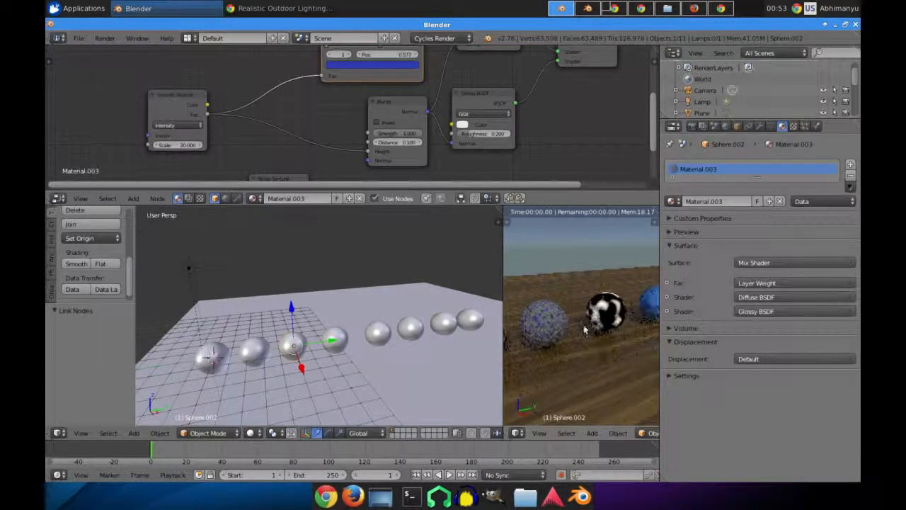
Step: Start saving the file, go up to the tutorials/blender directory and create a folder named cycles there
{"action": "key", "text": "ctrl+s"}
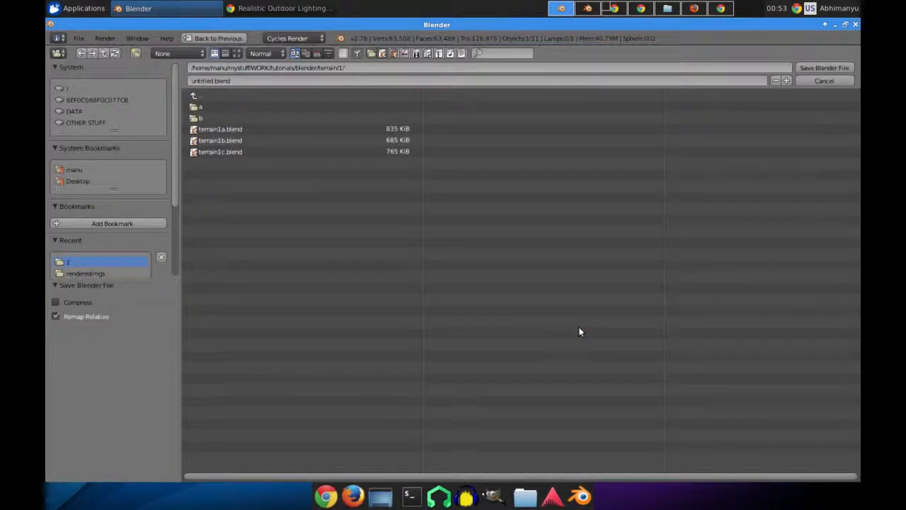
{"action": "left_click", "coordinate": [214, 96]}
{"action": "left_click", "coordinate": [214, 97]}
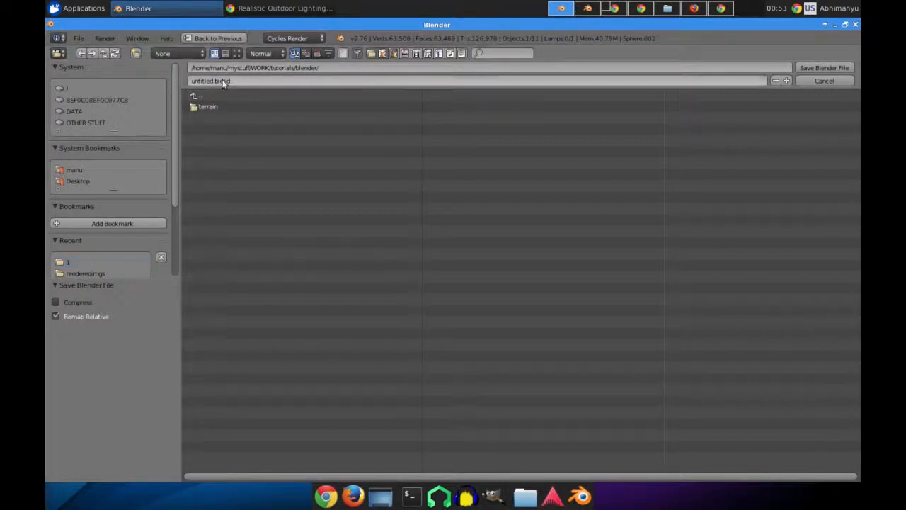
{"action": "left_click", "coordinate": [136, 53]}
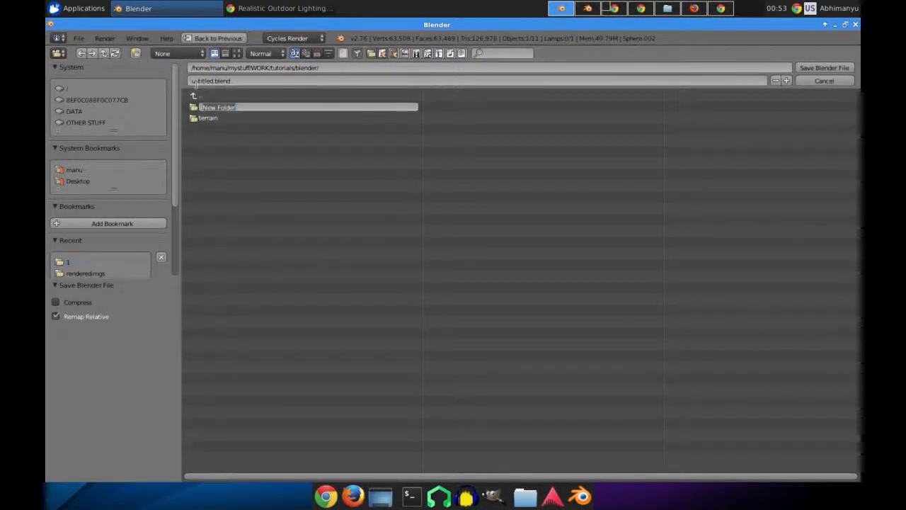
{"action": "type", "text": "cycles"}
{"action": "key", "text": "Return"}
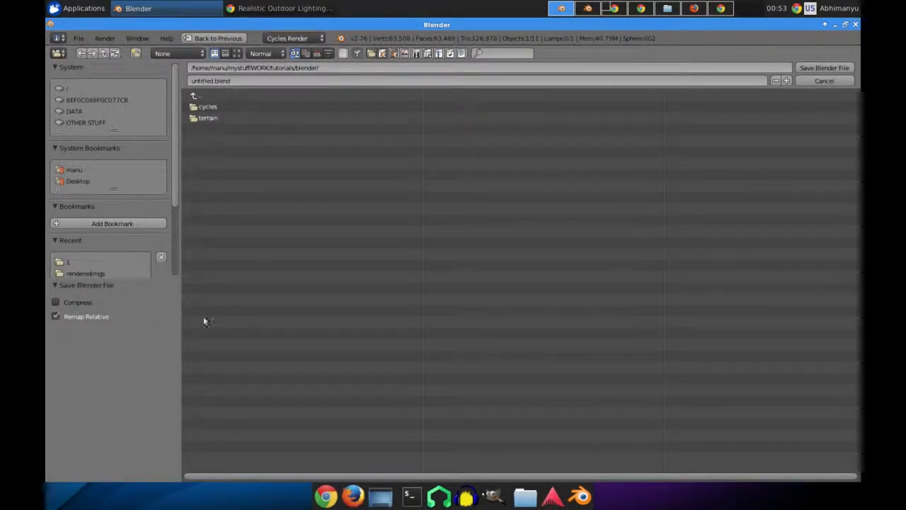
Step: Save the file in the cycles folder as procedural-textures.blend
{"action": "left_click", "coordinate": [205, 107]}
{"action": "left_click", "coordinate": [207, 81]}
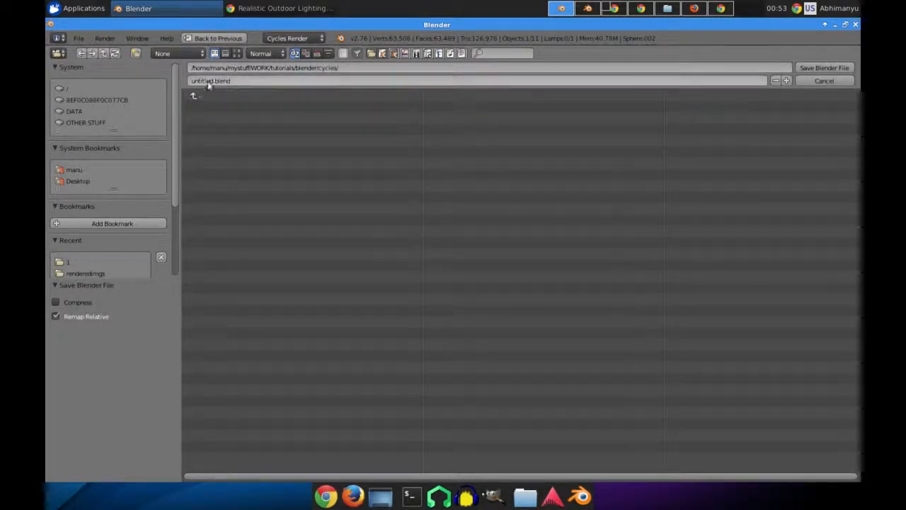
{"action": "type", "text": "procedural-textures"}
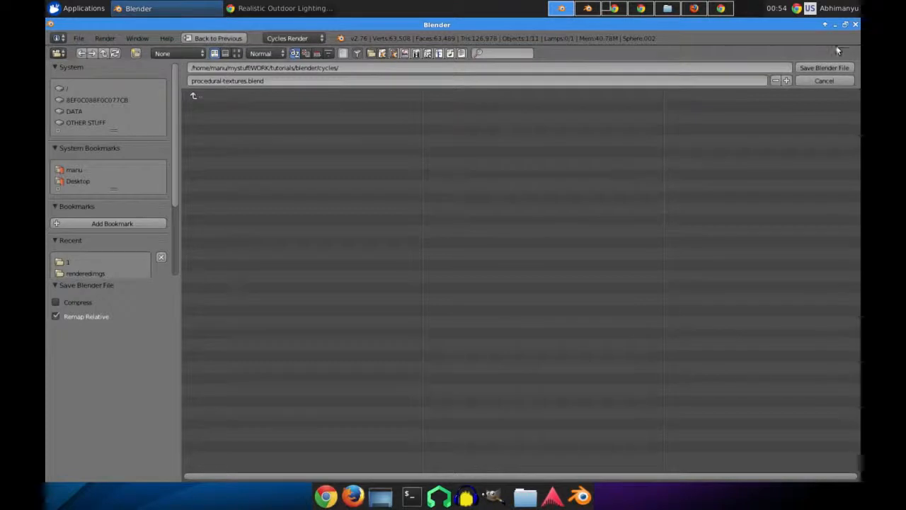
{"action": "left_click", "coordinate": [827, 67]}
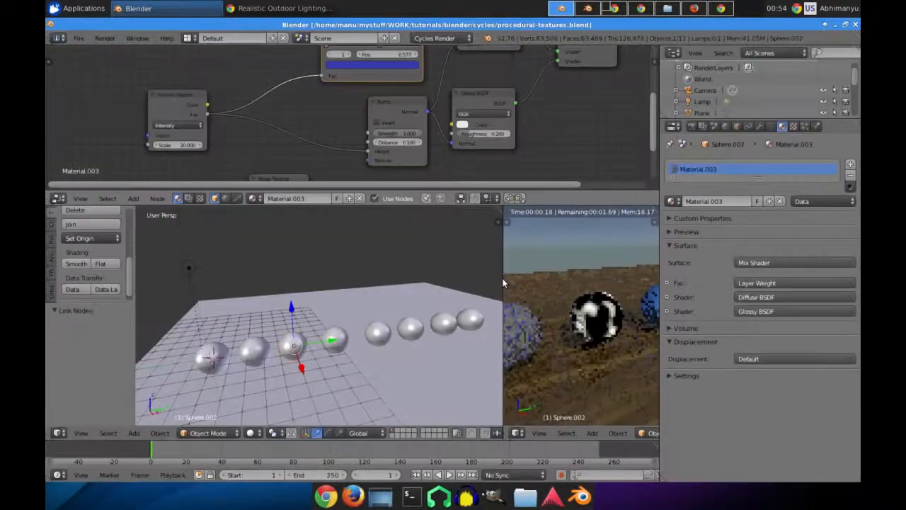
Step: Select the black and white sphere and move its Musgrave Texture node farther away from the Diffuse BSDF
{"action": "right_click", "coordinate": [604, 321]}
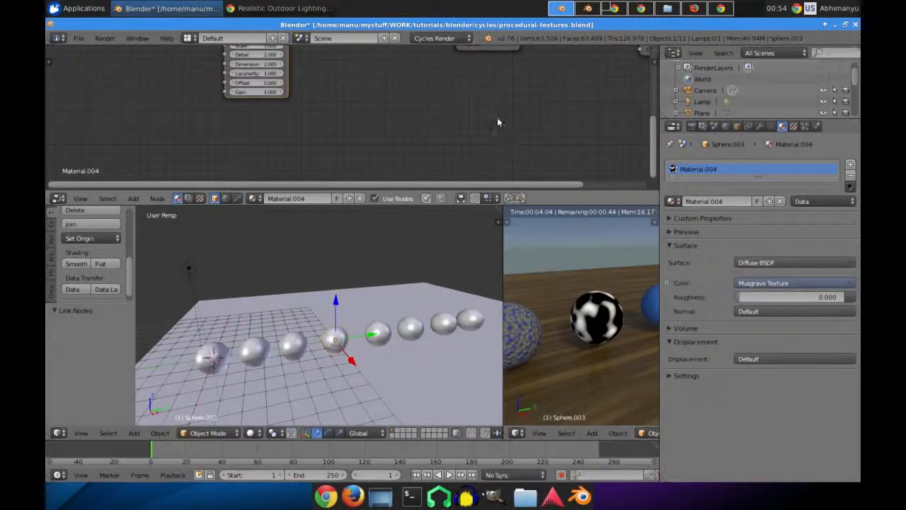
{"action": "middle_click_drag", "start_coordinate": [498, 121], "coordinate": [425, 177]}
{"action": "middle_click_drag", "start_coordinate": [344, 141], "coordinate": [404, 136]}
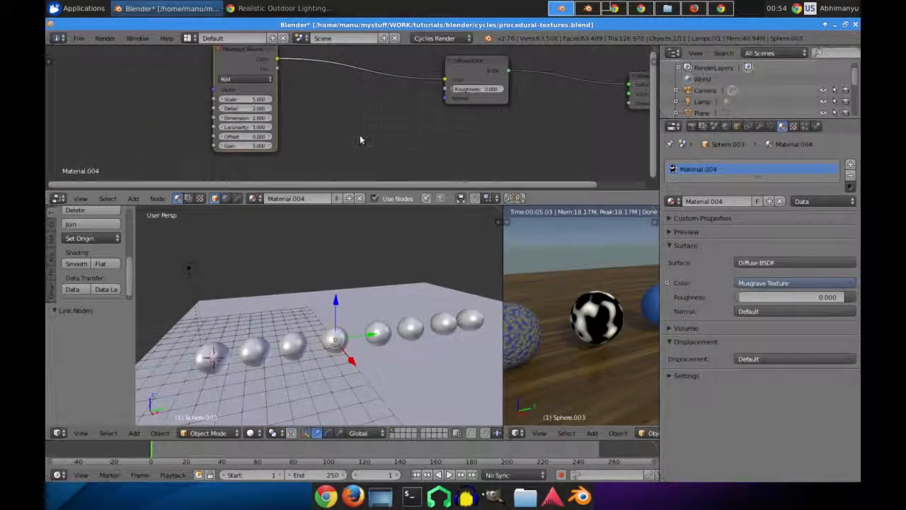
{"action": "left_click_drag", "start_coordinate": [256, 60], "coordinate": [167, 65]}
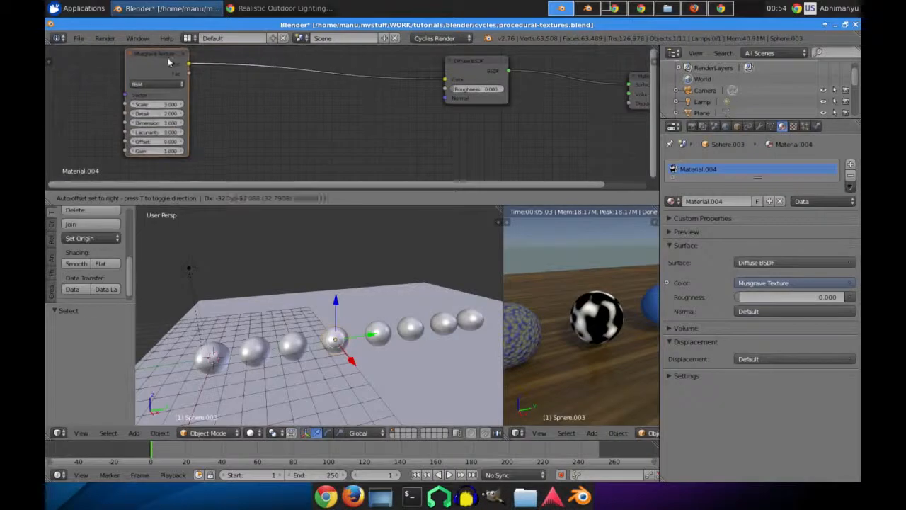
Step: Insert a ColorRamp node on the link between the Musgrave Texture and the Diffuse BSDF
{"action": "key", "text": "shift+a"}
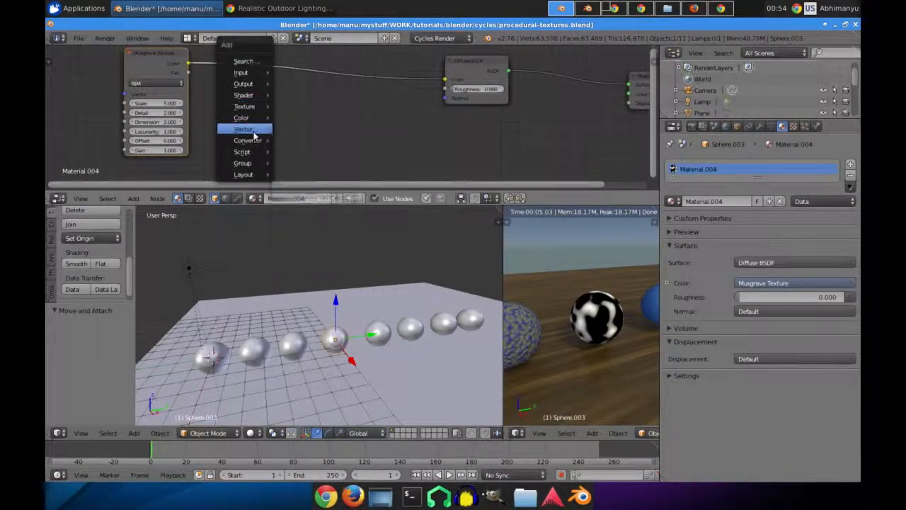
{"action": "mouse_move", "coordinate": [256, 108]}
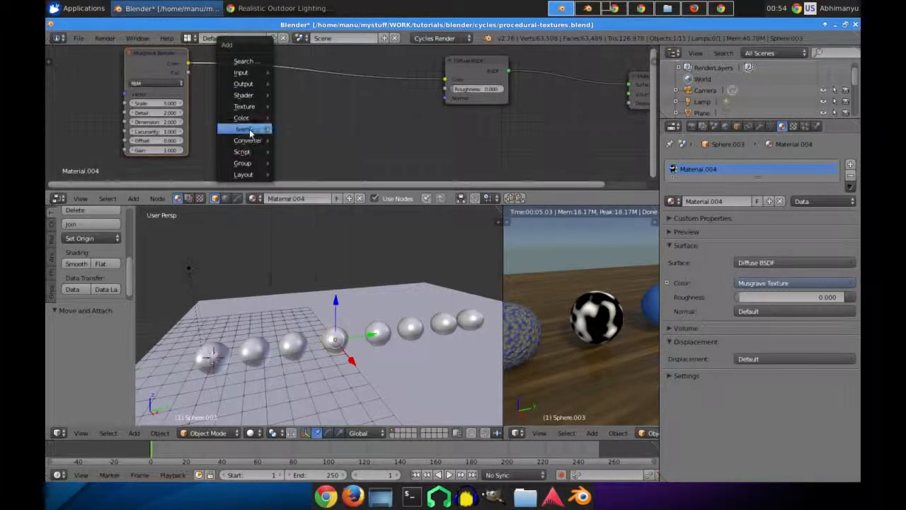
{"action": "mouse_move", "coordinate": [248, 140]}
{"action": "left_click", "coordinate": [305, 151]}
{"action": "left_click", "coordinate": [262, 44]}
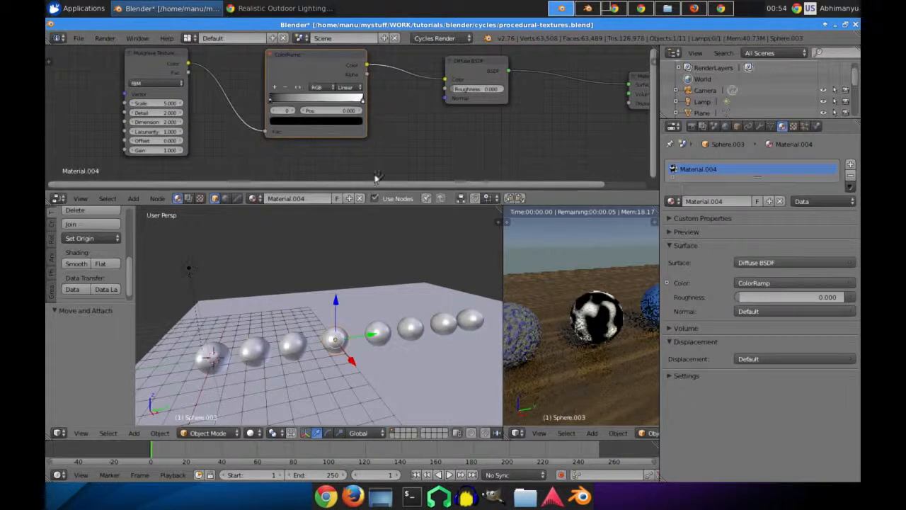
Step: Set the new ColorRamp's interpolation to B-Spline and look at the sphere up close in the rendered view
{"action": "scroll", "coordinate": [346, 76], "scroll_direction": "up", "scroll_amount": 3}
{"action": "left_click", "coordinate": [345, 79]}
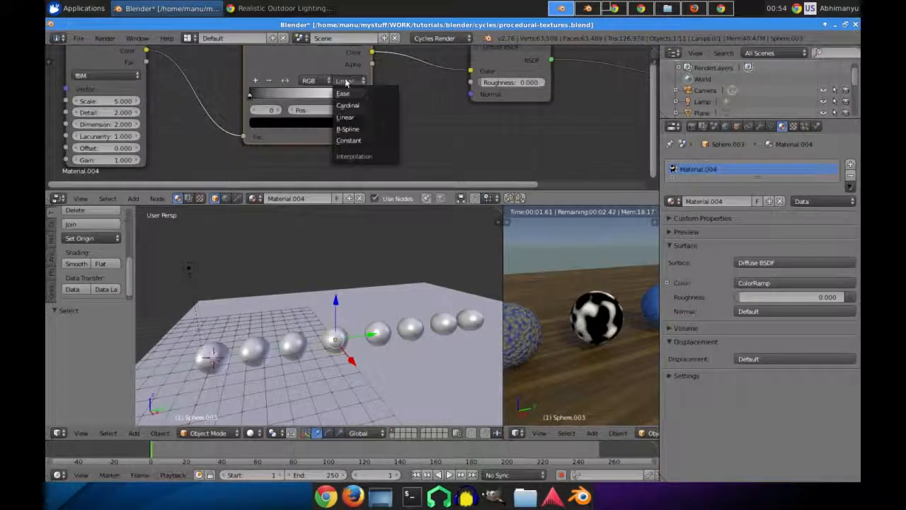
{"action": "left_click", "coordinate": [355, 128]}
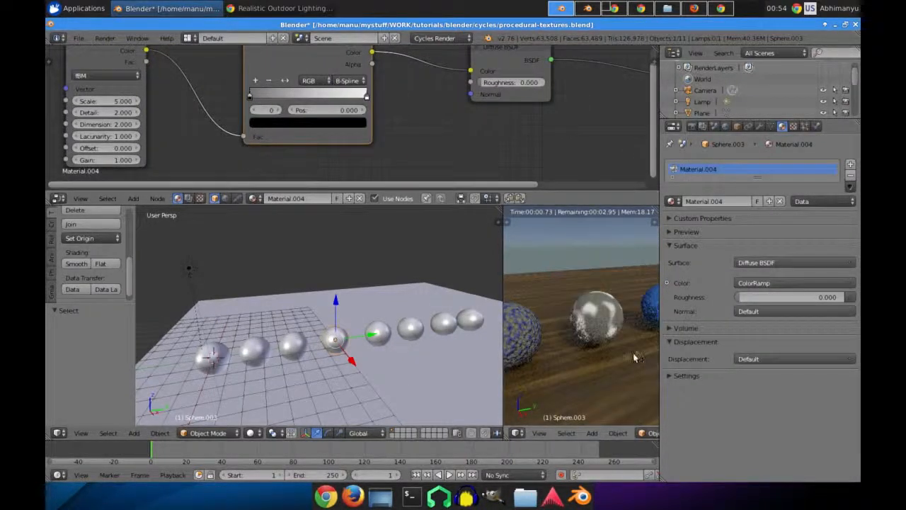
{"action": "scroll", "coordinate": [633, 357], "scroll_direction": "up", "scroll_amount": 2}
{"action": "scroll", "coordinate": [555, 303], "scroll_direction": "up", "scroll_amount": 1}
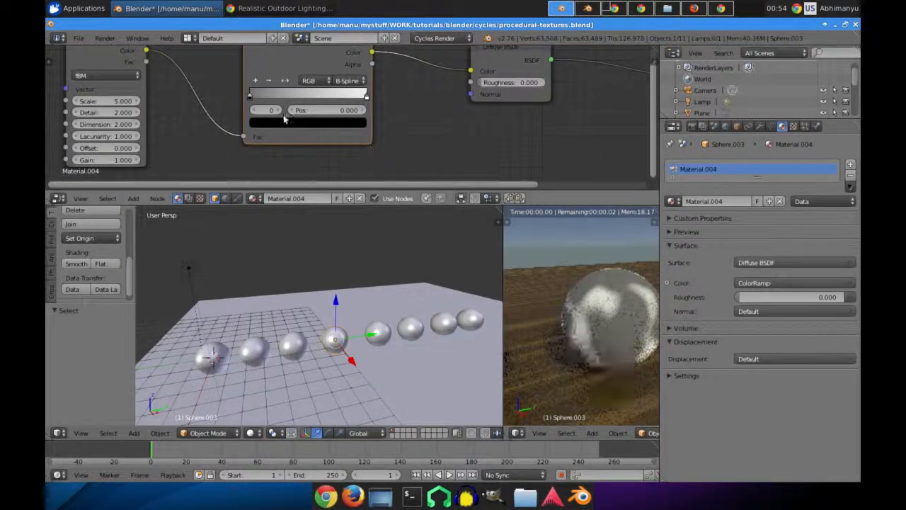
Step: Set the Musgrave Texture's scale to 9.3, detail to 5.6, dimension to 2.7, lacunarity to 2.1 and gain to 0.8
{"action": "middle_click_drag", "start_coordinate": [229, 108], "coordinate": [350, 106]}
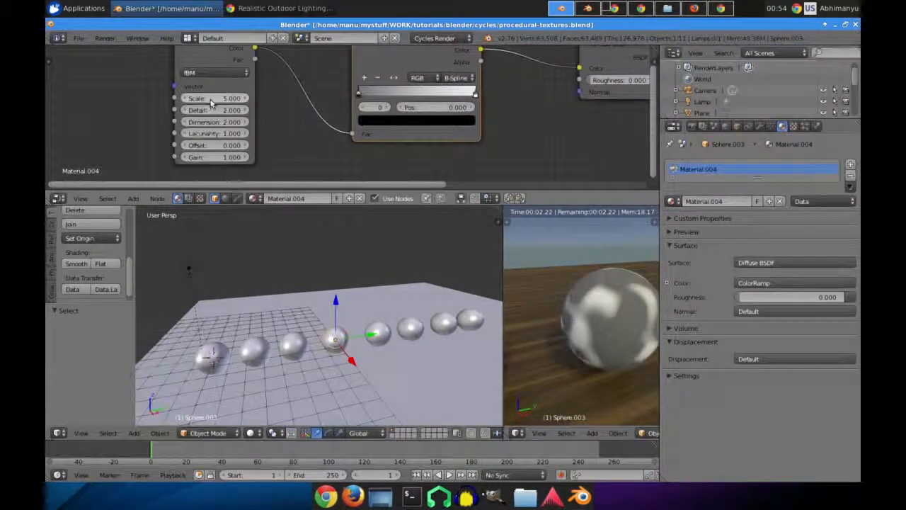
{"action": "left_click_drag", "start_coordinate": [215, 99], "coordinate": [242, 98]}
{"action": "scroll", "coordinate": [598, 327], "scroll_direction": "down", "scroll_amount": 2}
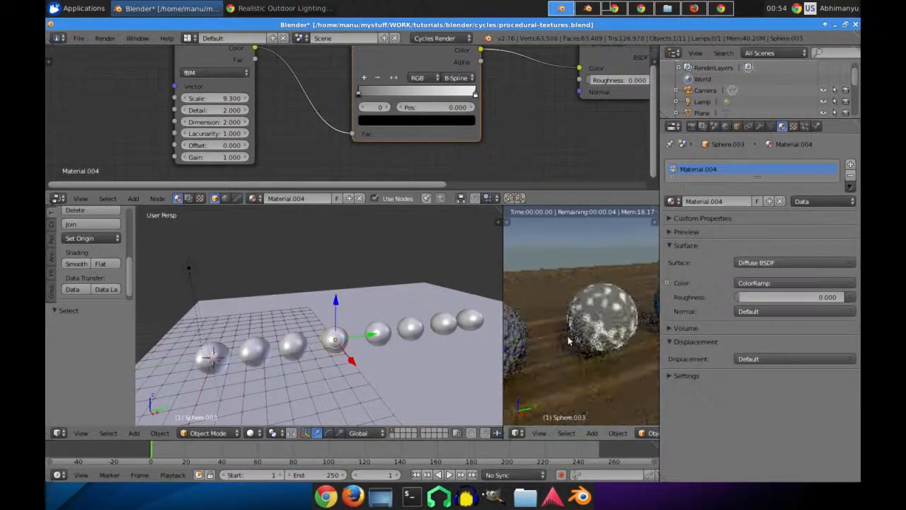
{"action": "scroll", "coordinate": [591, 328], "scroll_direction": "up", "scroll_amount": 2}
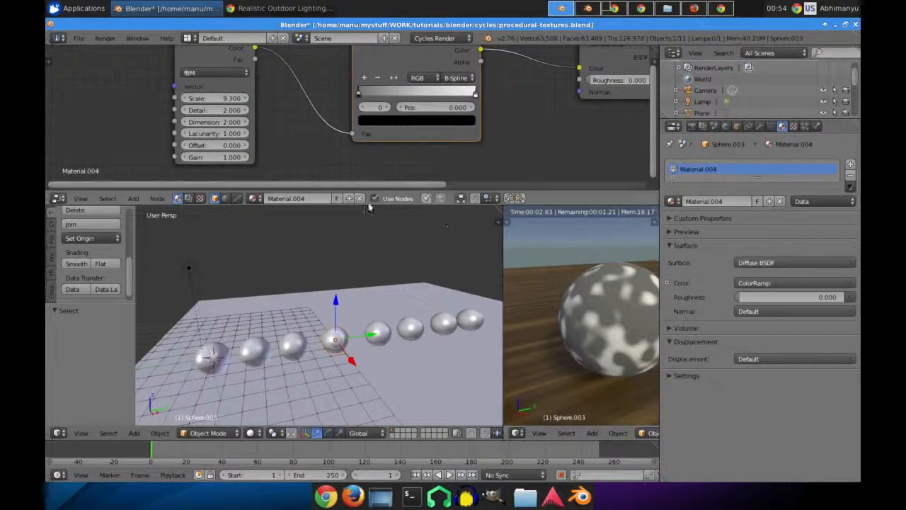
{"action": "mouse_move", "coordinate": [202, 115]}
{"action": "left_mouse_down"}
{"action": "mouse_move", "coordinate": [232, 112]}
{"action": "mouse_move", "coordinate": [228, 124]}
{"action": "mouse_move", "coordinate": [205, 124]}
{"action": "left_mouse_up"}
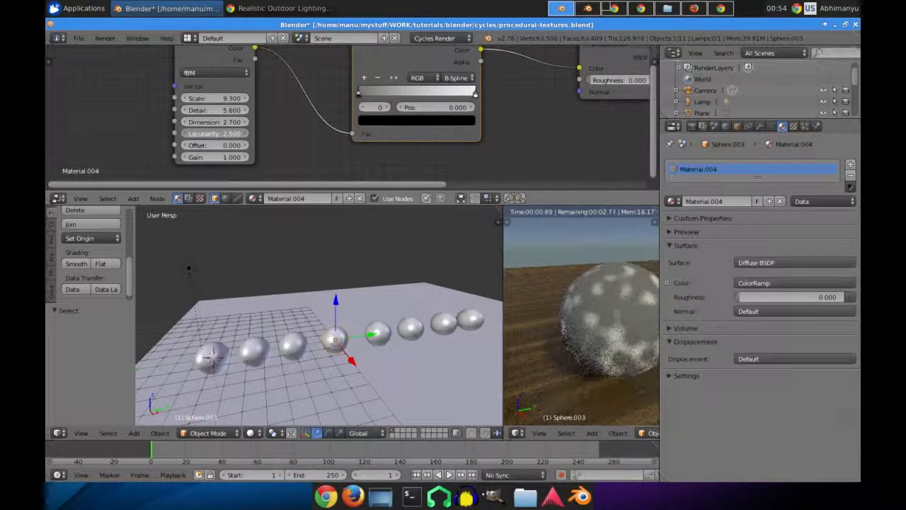
{"action": "mouse_move", "coordinate": [214, 133]}
{"action": "left_mouse_down"}
{"action": "mouse_move", "coordinate": [204, 133]}
{"action": "mouse_move", "coordinate": [212, 134]}
{"action": "left_mouse_up"}
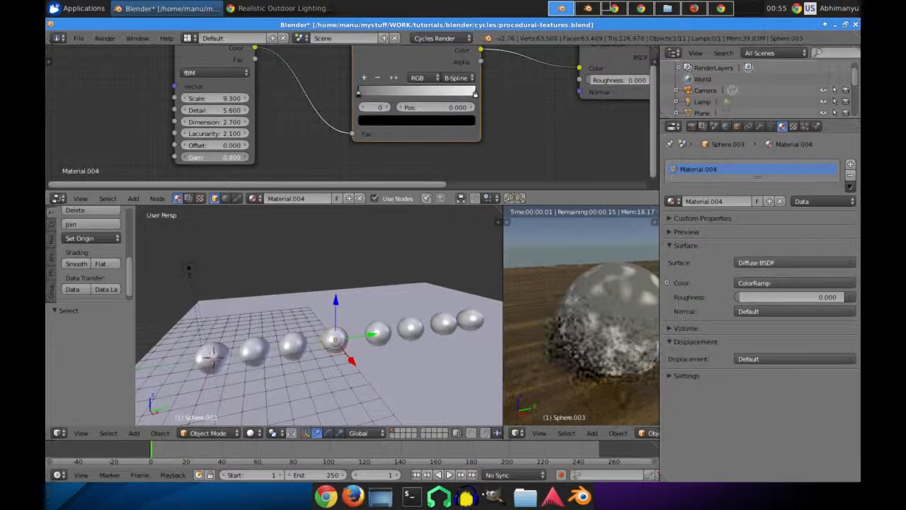
Step: Try the Multifractal, Ridged Multifractal, Hybrid Multifractal and fBM types on the Musgrave Texture, and set it to Hetero Terrain
{"action": "left_click", "coordinate": [220, 73]}
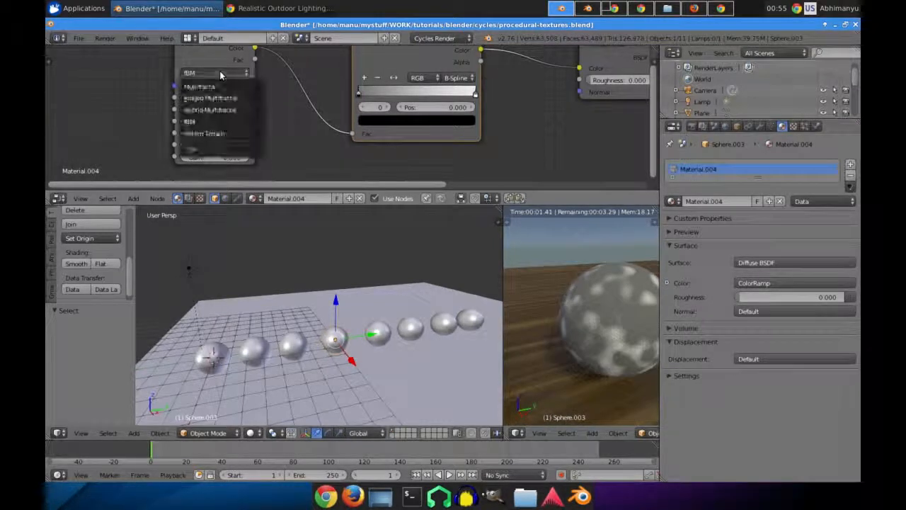
{"action": "left_click", "coordinate": [217, 82]}
{"action": "left_click", "coordinate": [217, 74]}
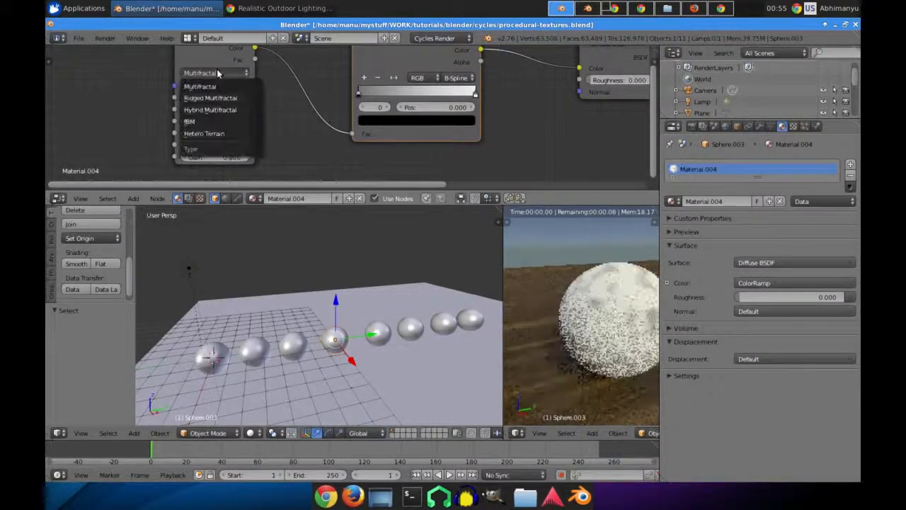
{"action": "left_click", "coordinate": [211, 97]}
{"action": "left_click", "coordinate": [217, 74]}
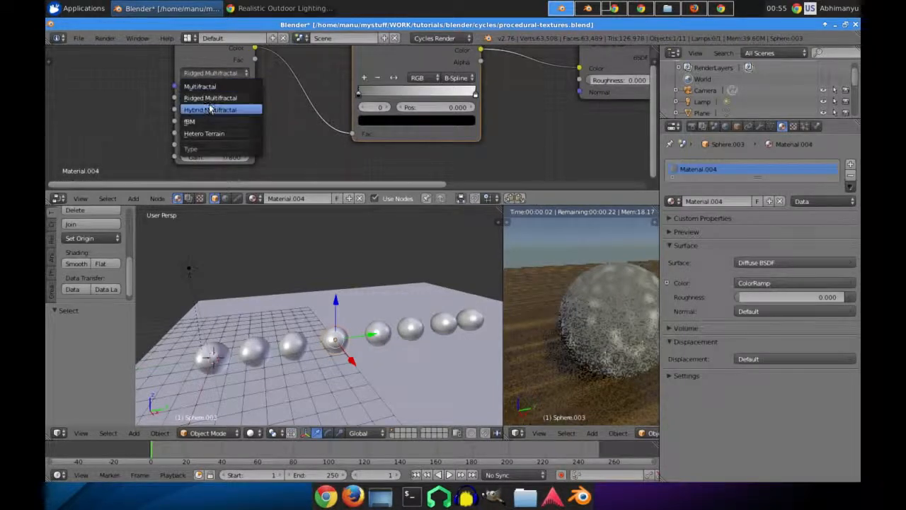
{"action": "left_click", "coordinate": [210, 110]}
{"action": "left_click", "coordinate": [216, 73]}
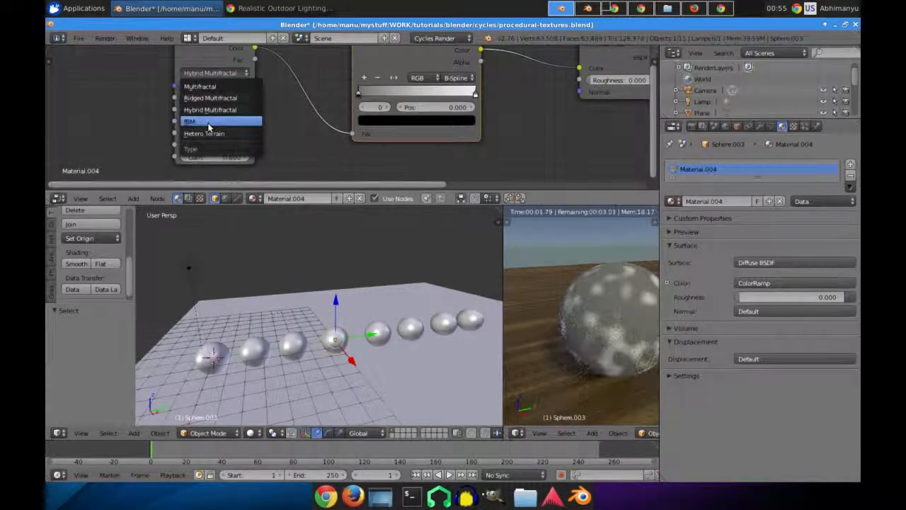
{"action": "left_click", "coordinate": [209, 122]}
{"action": "left_click", "coordinate": [216, 73]}
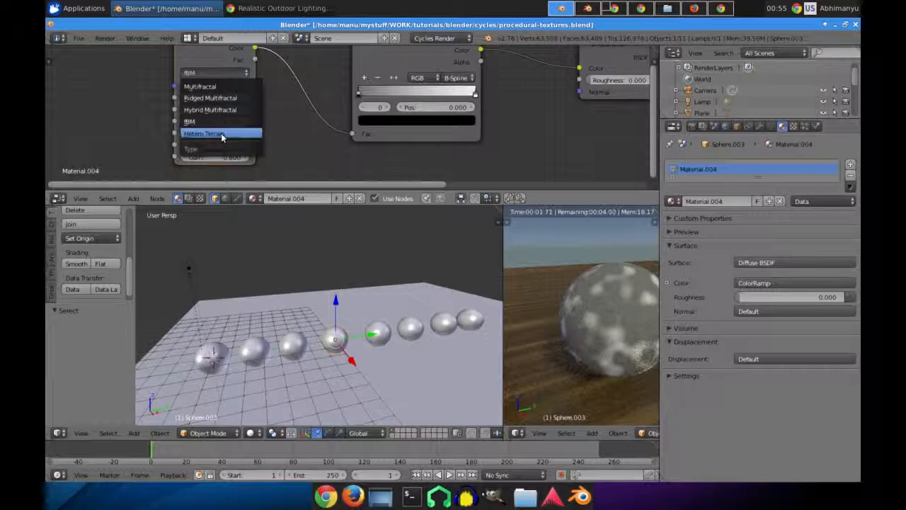
{"action": "left_click", "coordinate": [222, 134]}
Step: Move the Material Output node farther from the Diffuse BSDF to make room for more nodes
{"action": "scroll", "coordinate": [241, 134], "scroll_direction": "down", "scroll_amount": 4}
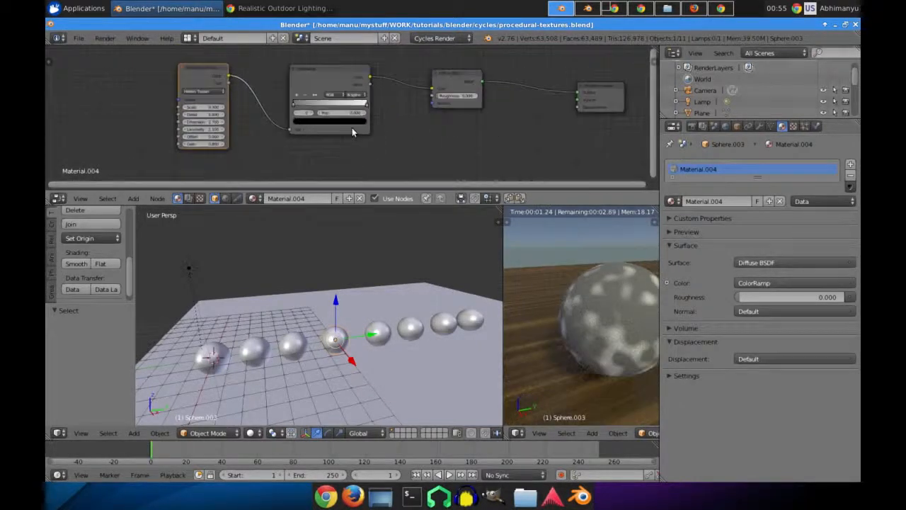
{"action": "scroll", "coordinate": [361, 133], "scroll_direction": "down", "scroll_amount": 4, "text": "ctrl"}
{"action": "scroll", "coordinate": [390, 134], "scroll_direction": "up", "scroll_amount": 4}
{"action": "scroll", "coordinate": [428, 124], "scroll_direction": "down", "scroll_amount": 3, "text": "ctrl"}
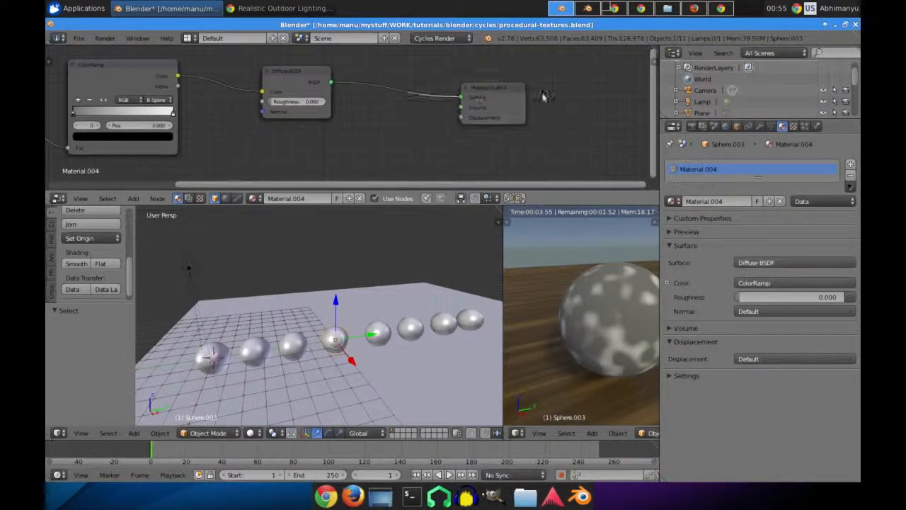
{"action": "left_click_drag", "start_coordinate": [543, 97], "coordinate": [563, 94]}
{"action": "middle_click_drag", "start_coordinate": [268, 137], "coordinate": [363, 126]}
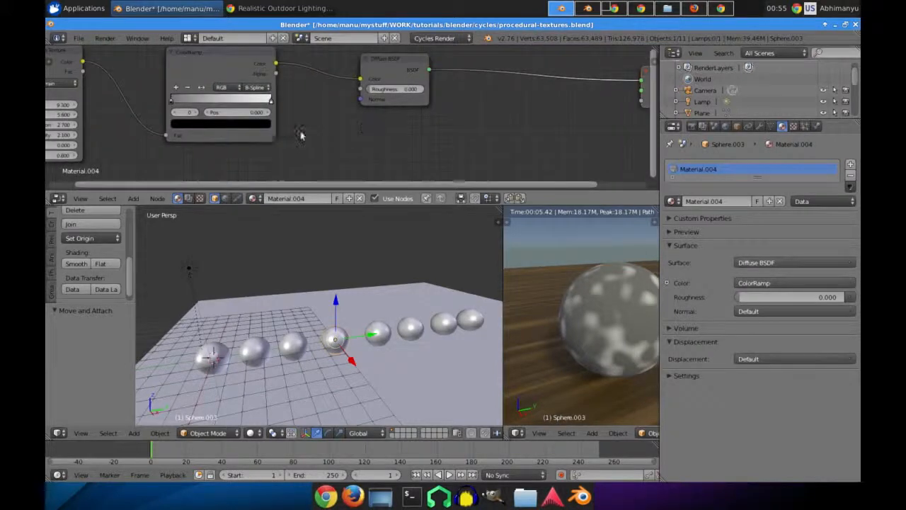
Step: Add a Noise Texture node below the ColorRamp node
{"action": "scroll", "coordinate": [300, 134], "scroll_direction": "down", "scroll_amount": 2}
{"action": "middle_click_drag", "start_coordinate": [227, 156], "coordinate": [233, 126]}
{"action": "key", "text": "shift+a"}
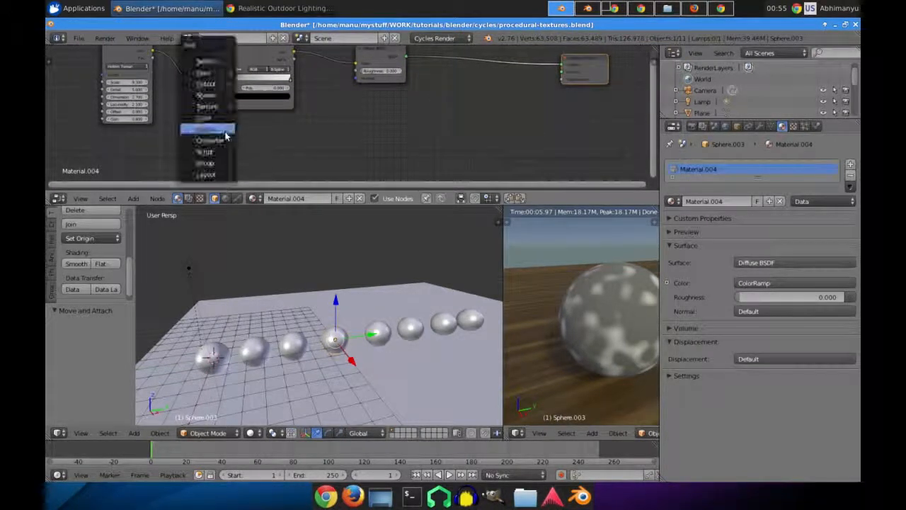
{"action": "mouse_move", "coordinate": [215, 107]}
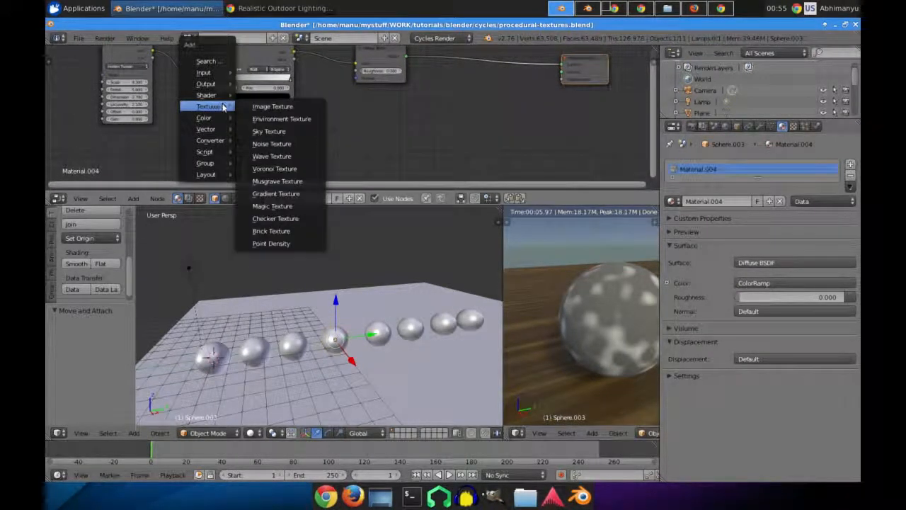
{"action": "left_click", "coordinate": [269, 145]}
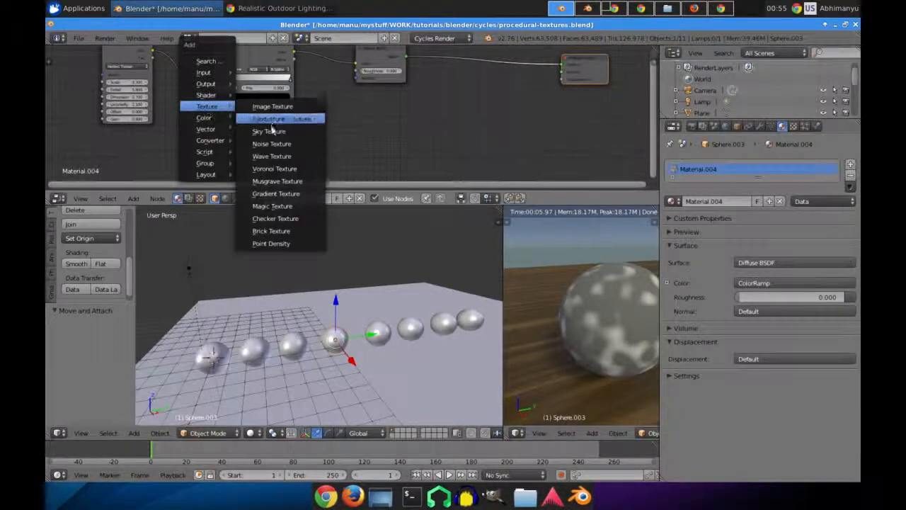
{"action": "left_click", "coordinate": [271, 143]}
{"action": "left_click", "coordinate": [249, 123]}
Step: Add a Bump node, make room by moving the Diffuse BSDF, and connect the Bump's Normal output to its Normal input
{"action": "middle_click_drag", "start_coordinate": [331, 128], "coordinate": [272, 138]}
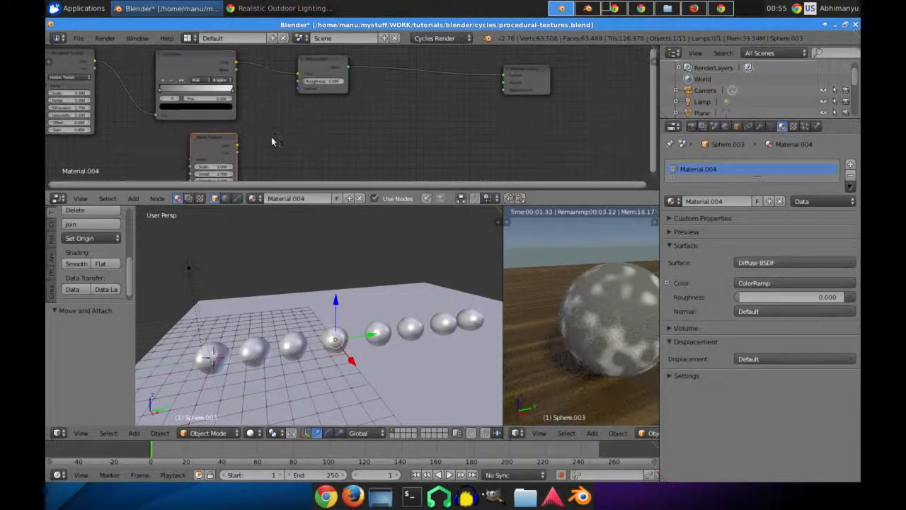
{"action": "key", "text": "shift+a"}
{"action": "mouse_move", "coordinate": [283, 142]}
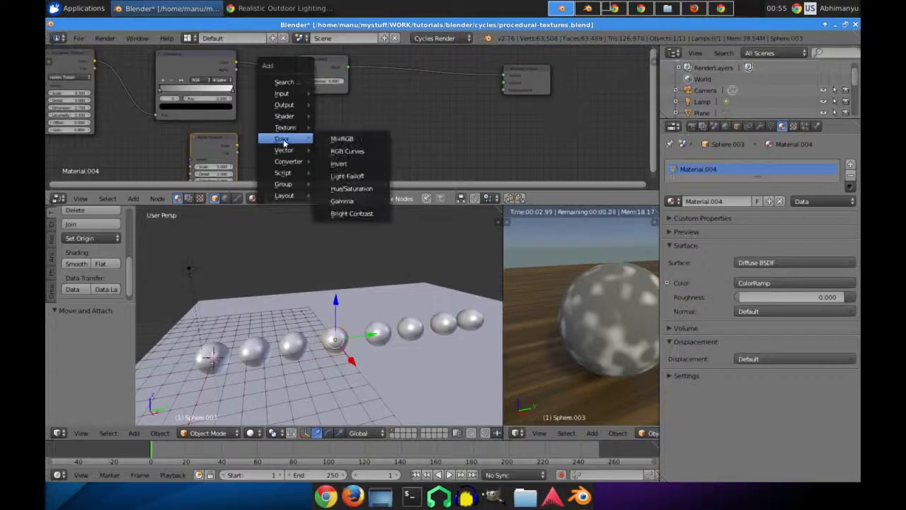
{"action": "mouse_move", "coordinate": [283, 164]}
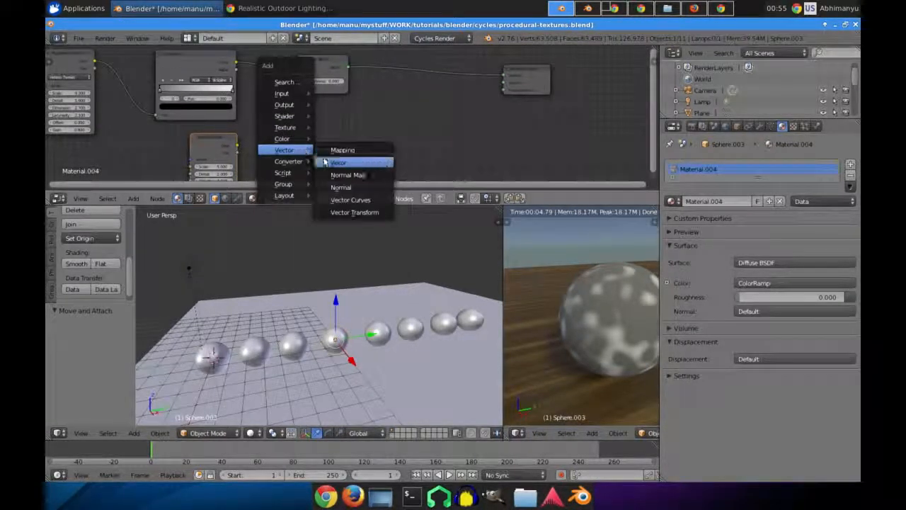
{"action": "left_click", "coordinate": [326, 163]}
{"action": "left_click", "coordinate": [258, 123]}
{"action": "left_click_drag", "start_coordinate": [320, 69], "coordinate": [409, 74]}
{"action": "left_click_drag", "start_coordinate": [306, 133], "coordinate": [385, 105]}
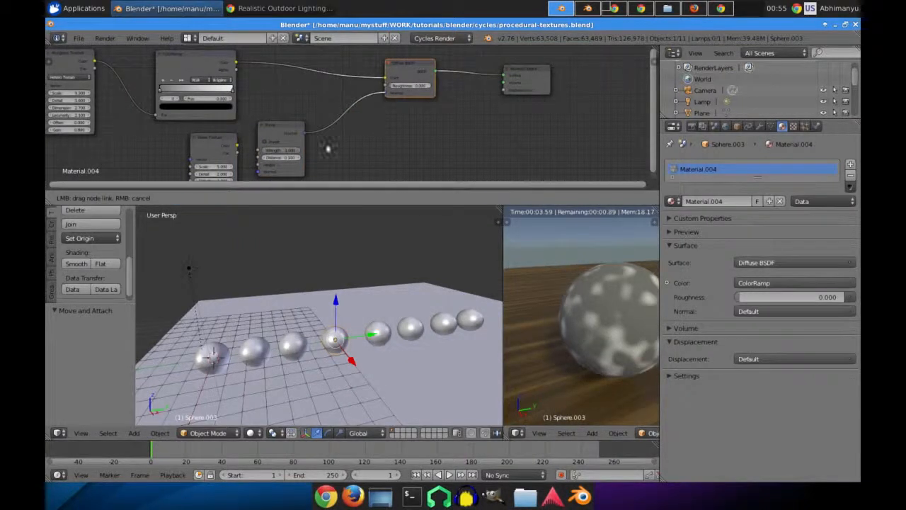
Step: Move the Noise Texture away from the Bump node and connect the Musgrave Texture's Color output to the Bump's Height
{"action": "middle_click_drag", "start_coordinate": [344, 145], "coordinate": [395, 127]}
{"action": "left_click_drag", "start_coordinate": [261, 125], "coordinate": [185, 133]}
{"action": "middle_click_drag", "start_coordinate": [176, 107], "coordinate": [176, 119]}
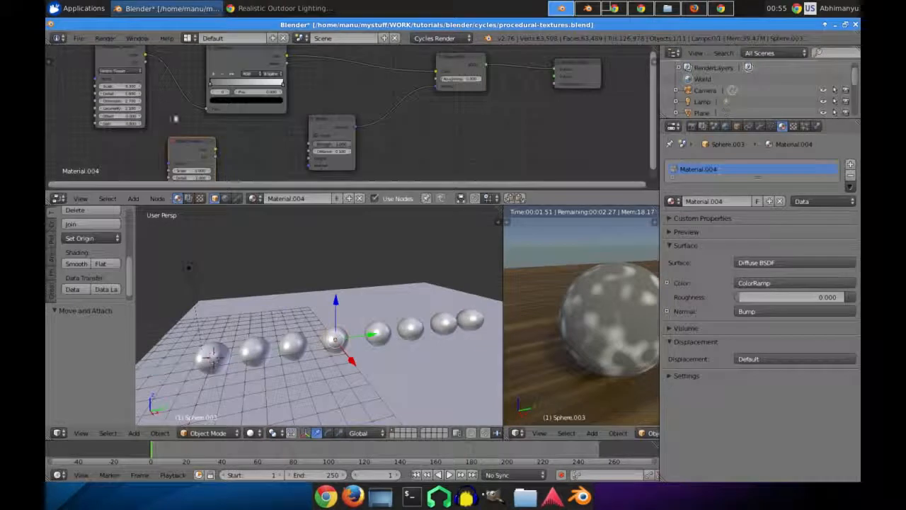
{"action": "left_click_drag", "start_coordinate": [170, 71], "coordinate": [312, 156]}
{"action": "mouse_move", "coordinate": [593, 344]}
{"action": "middle_mouse_down"}
{"action": "mouse_move", "coordinate": [628, 342]}
{"action": "mouse_move", "coordinate": [608, 340]}
{"action": "middle_mouse_up"}
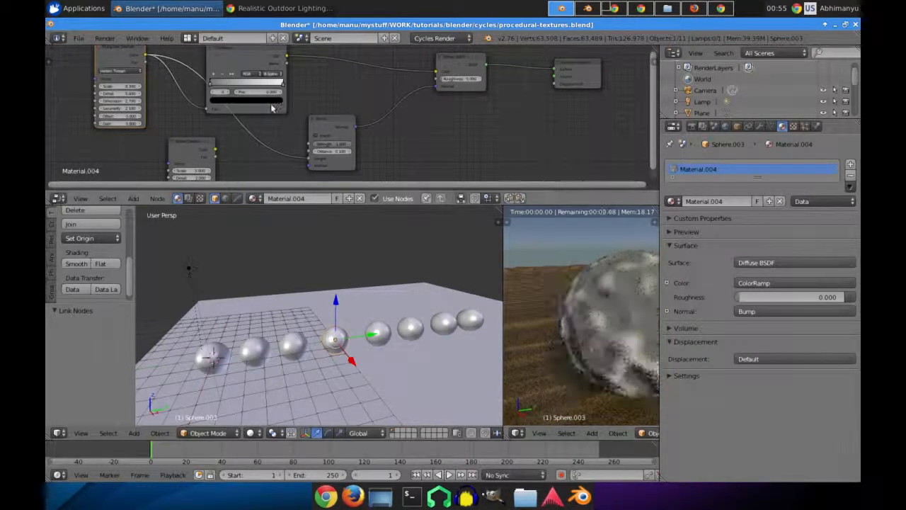
Step: Spread the nodes out by moving the ColorRamp up and the Musgrave Texture farther left
{"action": "middle_click_drag", "start_coordinate": [272, 105], "coordinate": [338, 122]}
{"action": "left_click_drag", "start_coordinate": [321, 66], "coordinate": [345, 141]}
{"action": "middle_click_drag", "start_coordinate": [338, 118], "coordinate": [290, 153]}
{"action": "scroll", "coordinate": [289, 154], "scroll_direction": "down", "scroll_amount": 3}
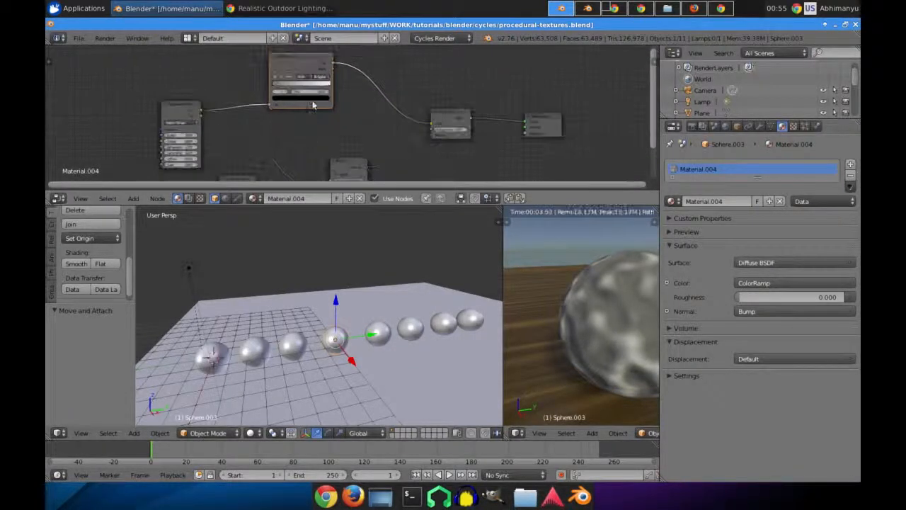
{"action": "left_click_drag", "start_coordinate": [313, 57], "coordinate": [300, 171]}
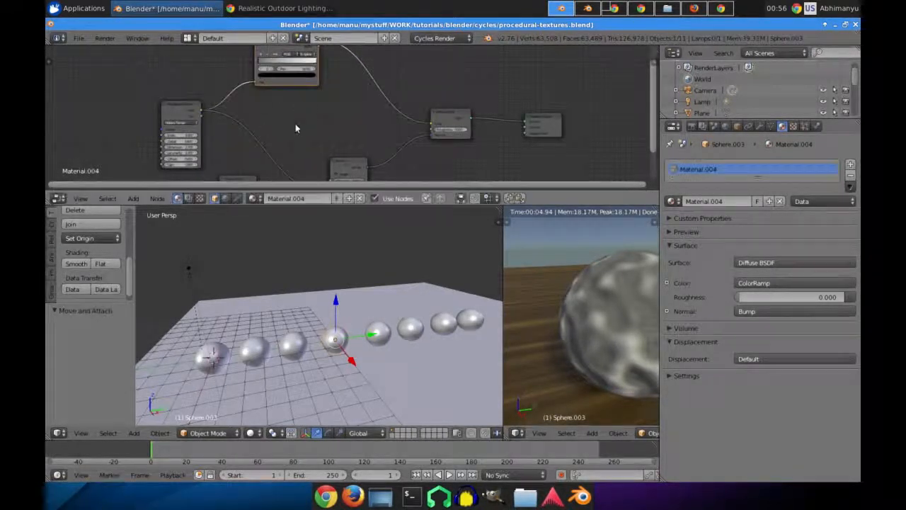
{"action": "left_click_drag", "start_coordinate": [159, 121], "coordinate": [86, 120]}
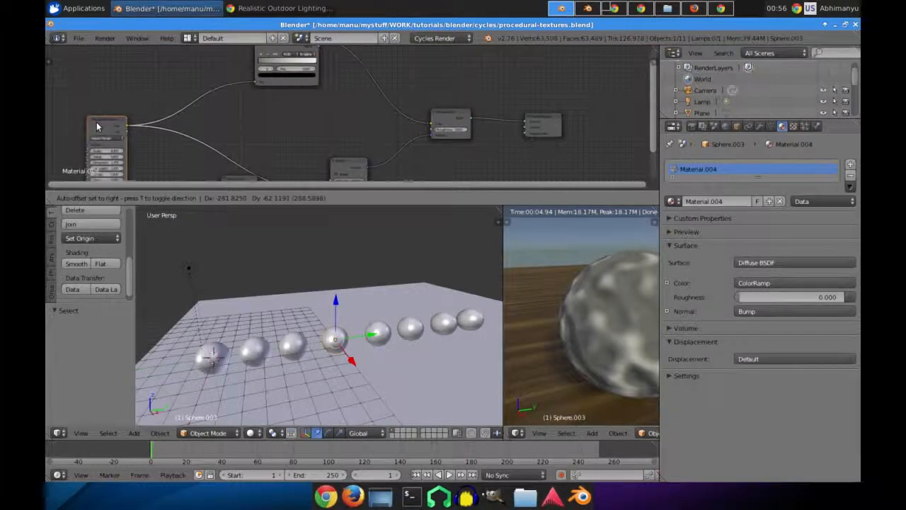
{"action": "scroll", "coordinate": [227, 128], "scroll_direction": "up", "scroll_amount": 1}
Step: Add a Voronoi Texture node and place it below the Musgrave Texture
{"action": "key", "text": "shift+a"}
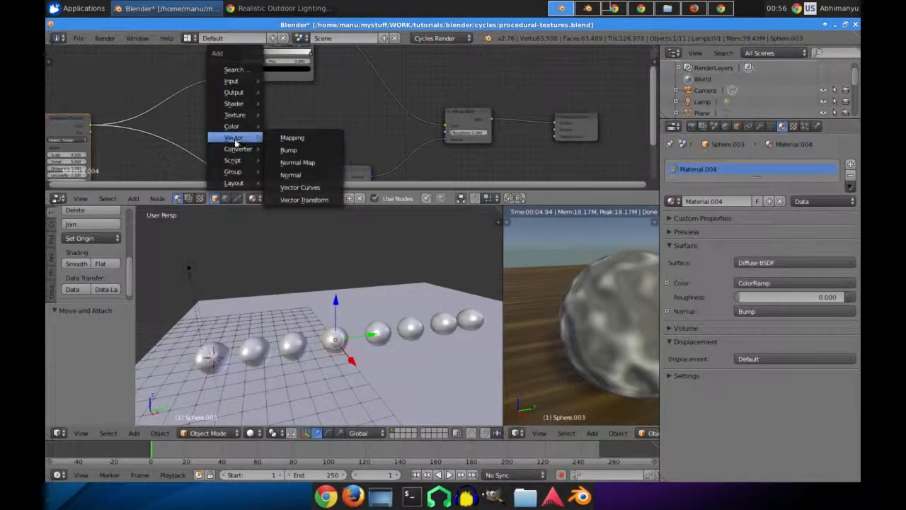
{"action": "mouse_move", "coordinate": [239, 117]}
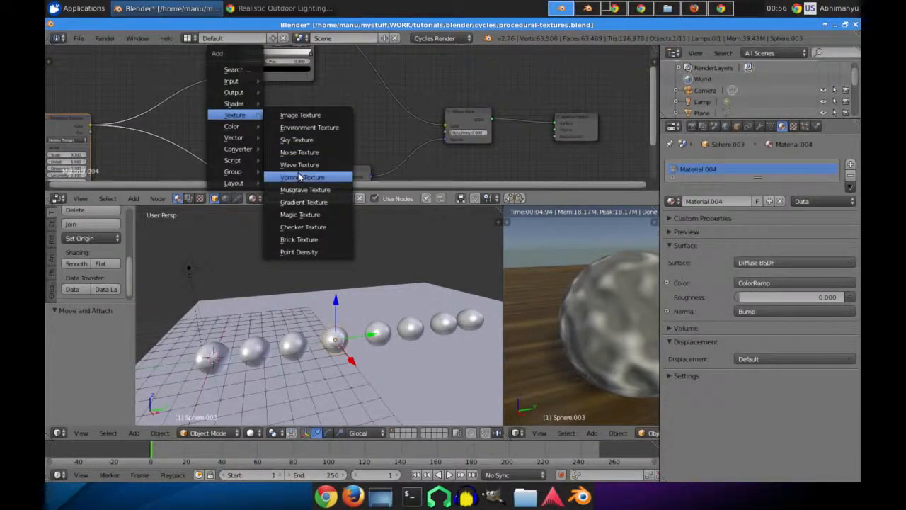
{"action": "left_click", "coordinate": [302, 177]}
{"action": "left_click", "coordinate": [248, 100]}
{"action": "middle_click_drag", "start_coordinate": [333, 110], "coordinate": [365, 64]}
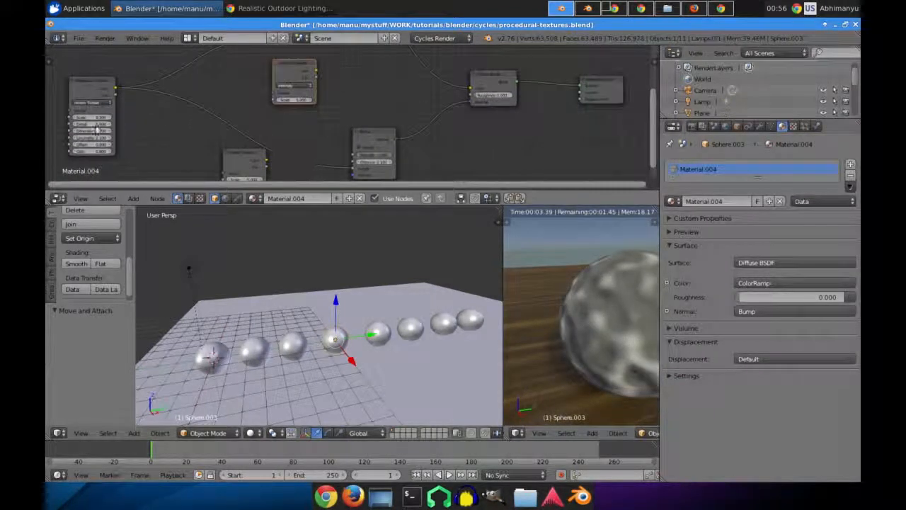
{"action": "key", "text": "g"}
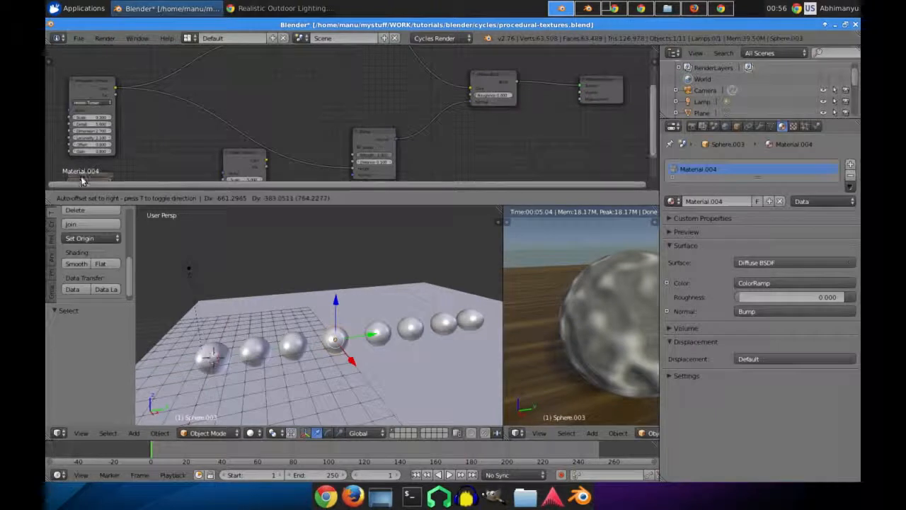
{"action": "left_click_drag", "start_coordinate": [81, 181], "coordinate": [86, 174]}
Step: Enlarge the node editor and arrange the Musgrave and Voronoi Textures with free space before the ColorRamp
{"action": "scroll", "coordinate": [124, 141], "scroll_direction": "down", "scroll_amount": 3}
{"action": "left_click_drag", "start_coordinate": [181, 95], "coordinate": [184, 55]}
{"action": "left_click_drag", "start_coordinate": [182, 153], "coordinate": [184, 116]}
{"action": "middle_click_drag", "start_coordinate": [201, 103], "coordinate": [198, 145]}
{"action": "left_click_drag", "start_coordinate": [302, 192], "coordinate": [304, 271]}
{"action": "middle_click_drag", "start_coordinate": [210, 208], "coordinate": [267, 198]}
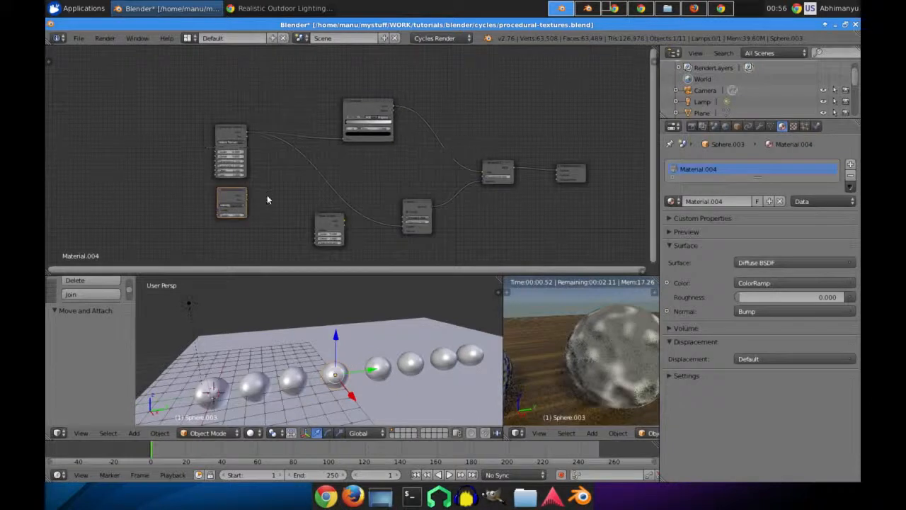
{"action": "scroll", "coordinate": [267, 198], "scroll_direction": "up", "scroll_amount": 3}
{"action": "left_click_drag", "start_coordinate": [216, 127], "coordinate": [192, 110]}
{"action": "key", "text": "g"}
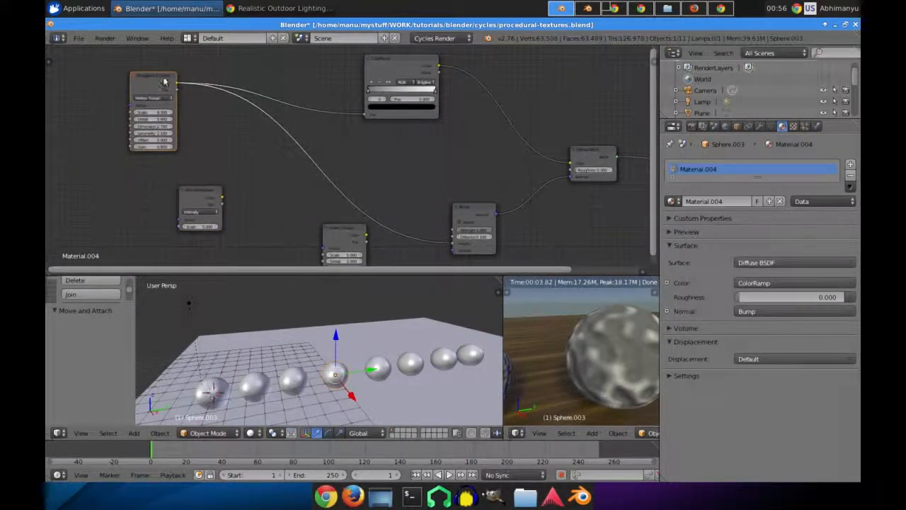
{"action": "left_click_drag", "start_coordinate": [208, 196], "coordinate": [156, 196]}
Step: Add a MixRGB node and connect the Musgrave Texture to its Color1 and the Voronoi Texture's Fac to its Color2
{"action": "key", "text": "shift+a"}
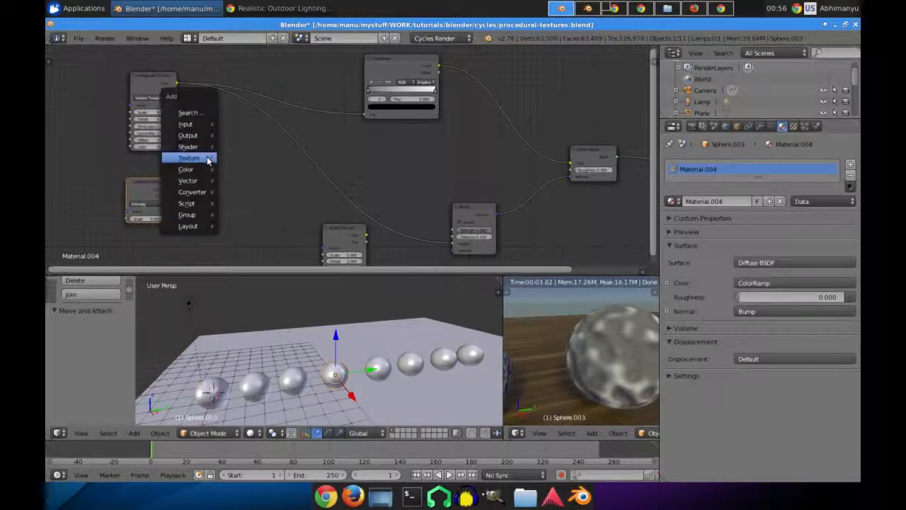
{"action": "mouse_move", "coordinate": [207, 161]}
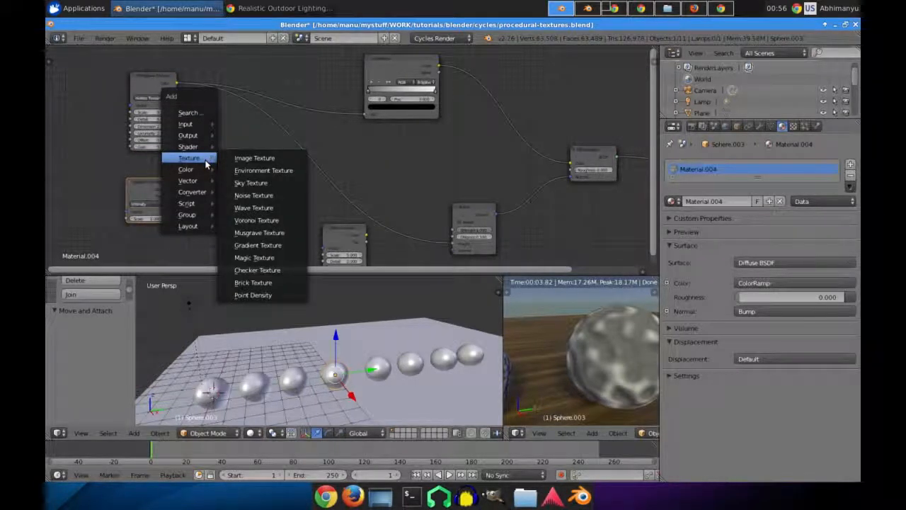
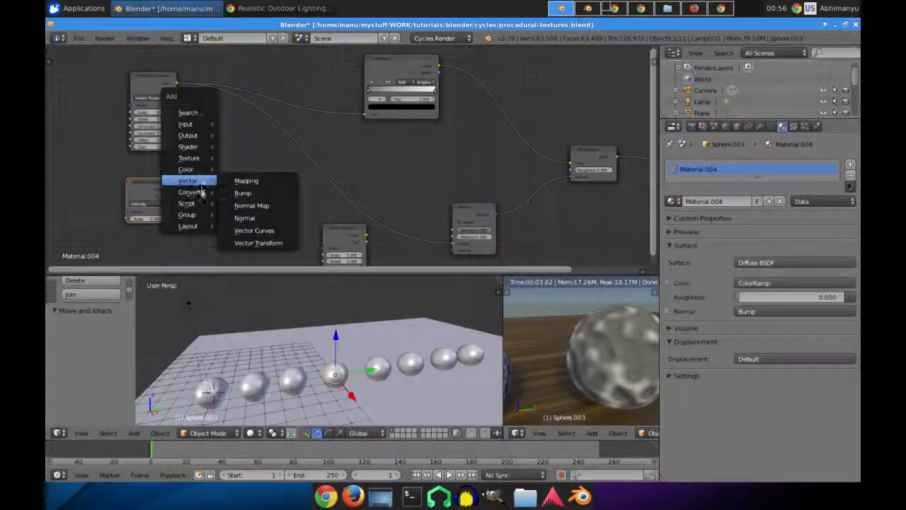
{"action": "left_click", "coordinate": [239, 171]}
{"action": "left_click", "coordinate": [235, 145]}
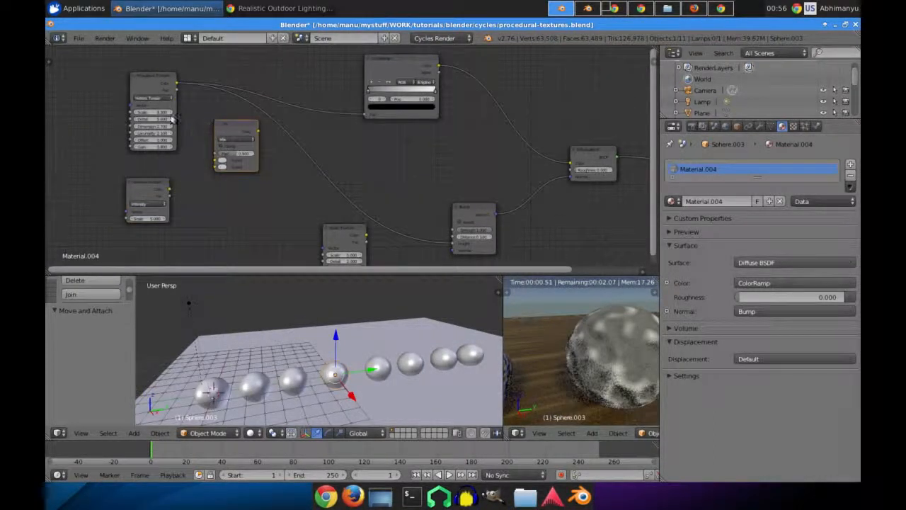
{"action": "left_click_drag", "start_coordinate": [220, 163], "coordinate": [216, 161]}
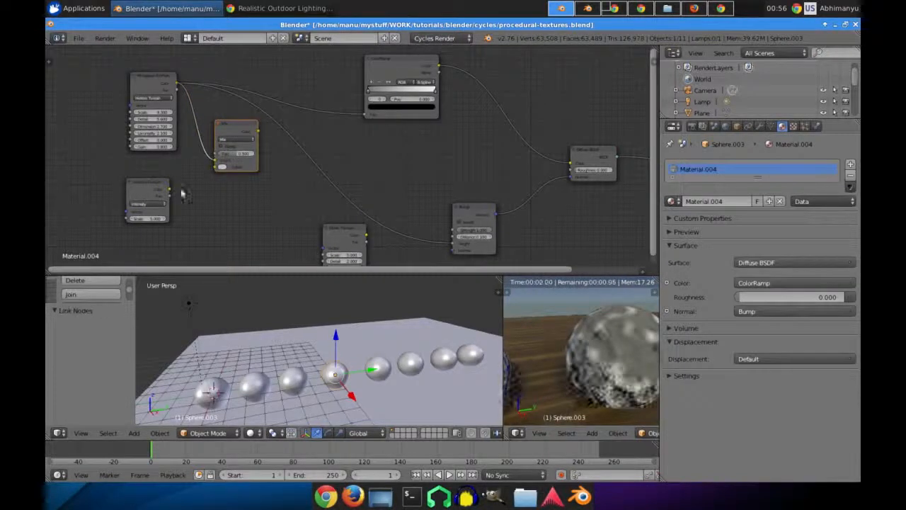
{"action": "left_click_drag", "start_coordinate": [169, 191], "coordinate": [216, 169]}
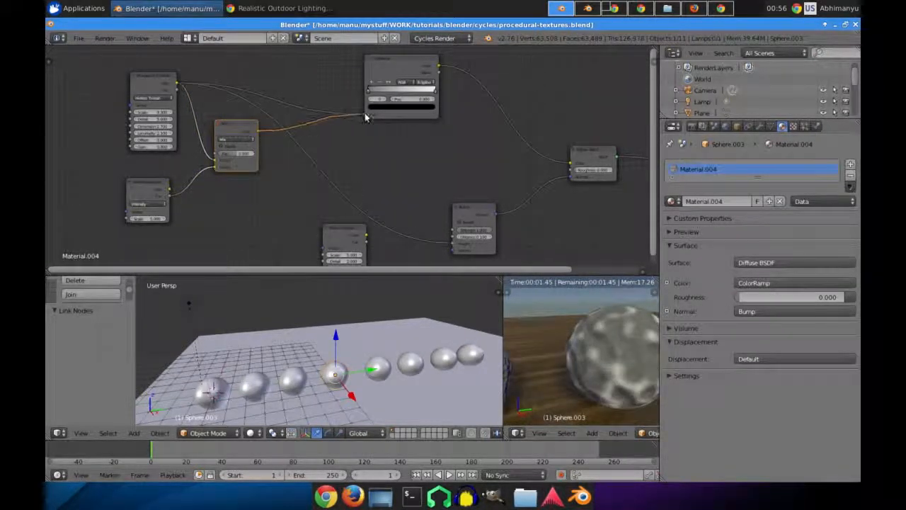
Step: Connect the Mix node's Color output to the ColorRamp's Fac and the Bump's Height in place of the Musgrave Texture
{"action": "left_click_drag", "start_coordinate": [365, 116], "coordinate": [366, 115]}
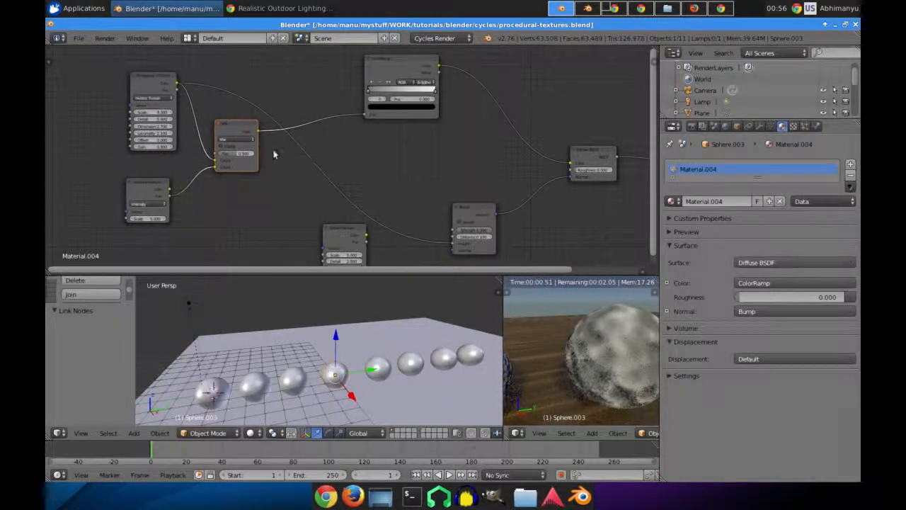
{"action": "left_click_drag", "start_coordinate": [423, 211], "coordinate": [454, 243]}
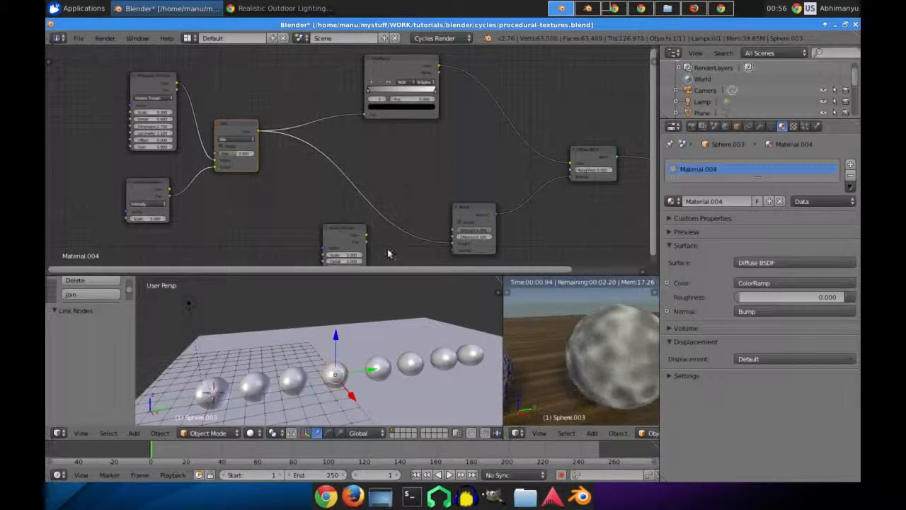
Step: Move the Mix node farther from the textures and add a second Noise Texture above the Musgrave Texture
{"action": "middle_click_drag", "start_coordinate": [281, 188], "coordinate": [301, 185]}
{"action": "left_click_drag", "start_coordinate": [266, 128], "coordinate": [315, 95]}
{"action": "middle_click_drag", "start_coordinate": [189, 88], "coordinate": [239, 182]}
{"action": "key", "text": "shift+a"}
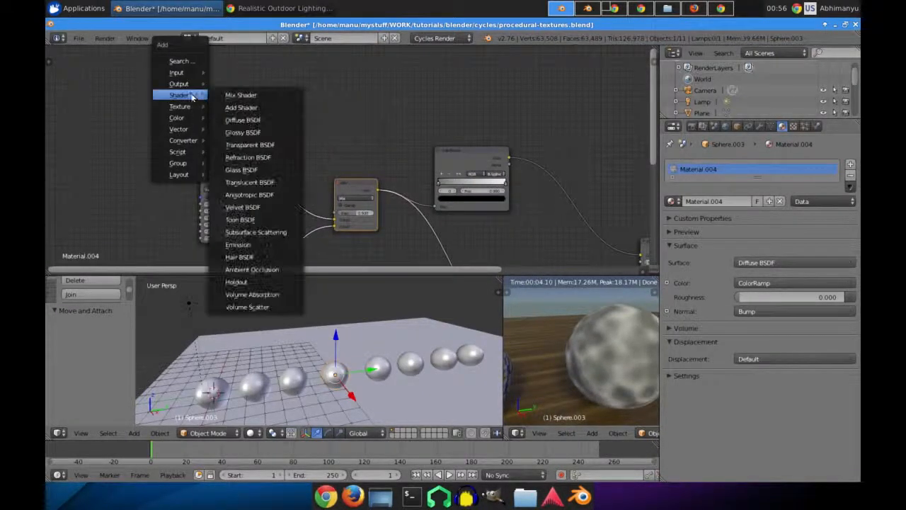
{"action": "mouse_move", "coordinate": [180, 112]}
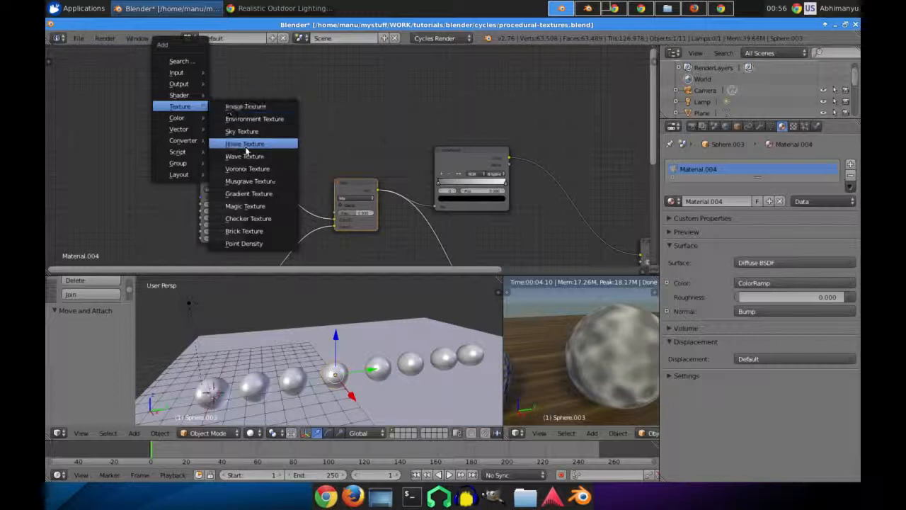
{"action": "left_click", "coordinate": [245, 143]}
{"action": "left_click", "coordinate": [233, 103]}
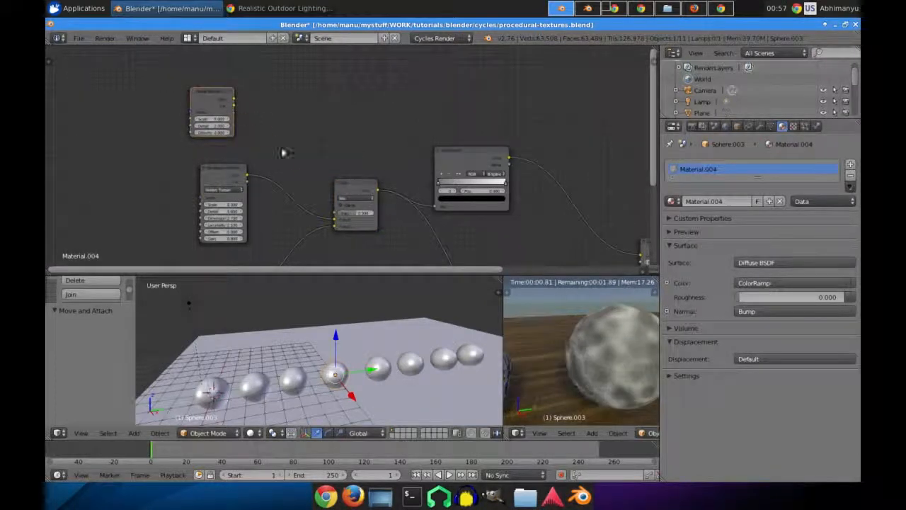
Step: Connect the new Noise Texture's Fac to the Mix node's Fac, set its scale to 10, and refresh the rendered view
{"action": "left_click_drag", "start_coordinate": [339, 217], "coordinate": [245, 175]}
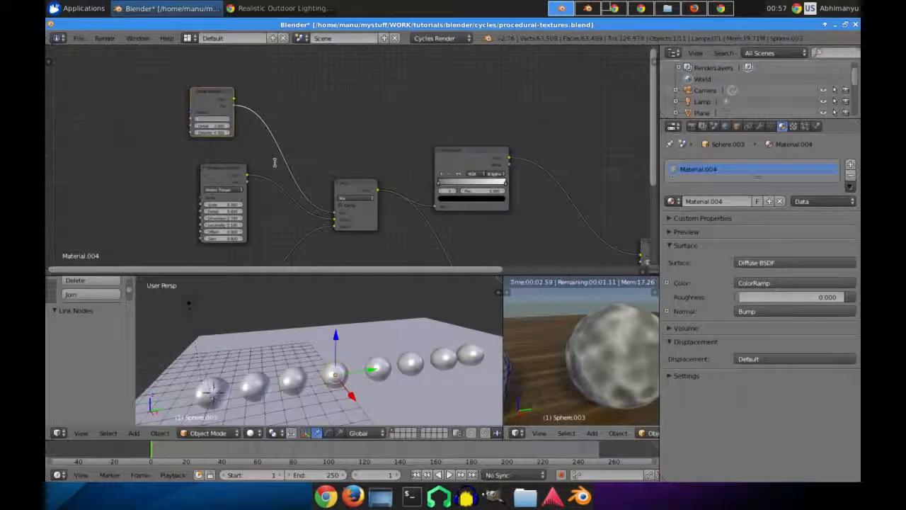
{"action": "key", "text": "Return"}
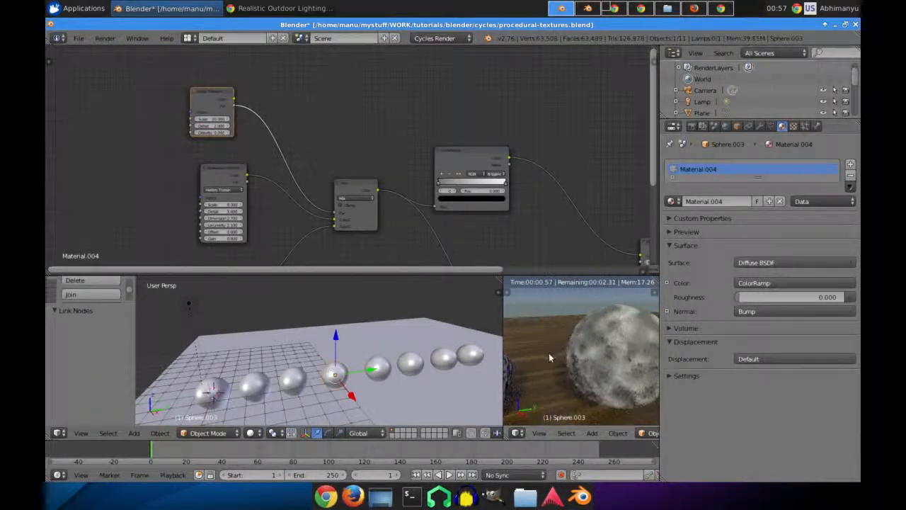
{"action": "key", "text": "shift+z"}
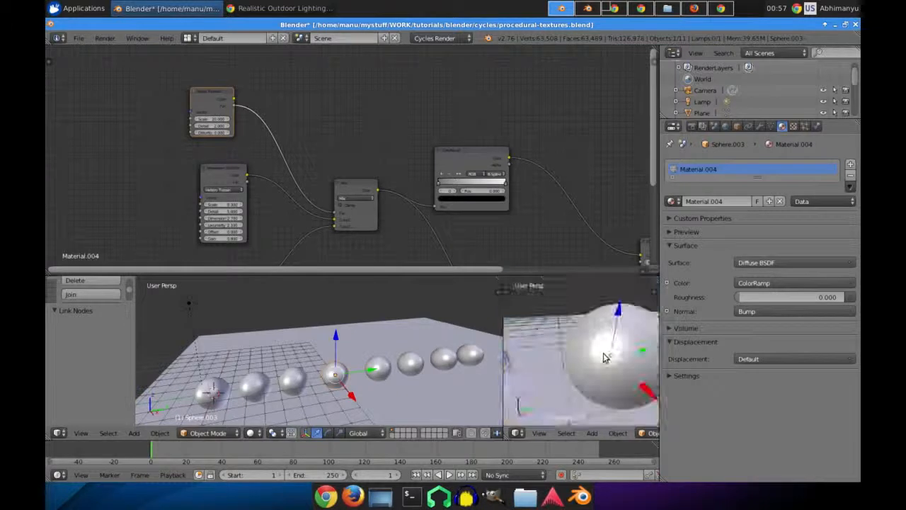
{"action": "key", "text": "shift+z"}
Step: Move the Voronoi Texture closer beneath the Musgrave Texture and set its scale to 20
{"action": "middle_click_drag", "start_coordinate": [366, 252], "coordinate": [328, 193]}
{"action": "scroll", "coordinate": [355, 169], "scroll_direction": "up", "scroll_amount": 3}
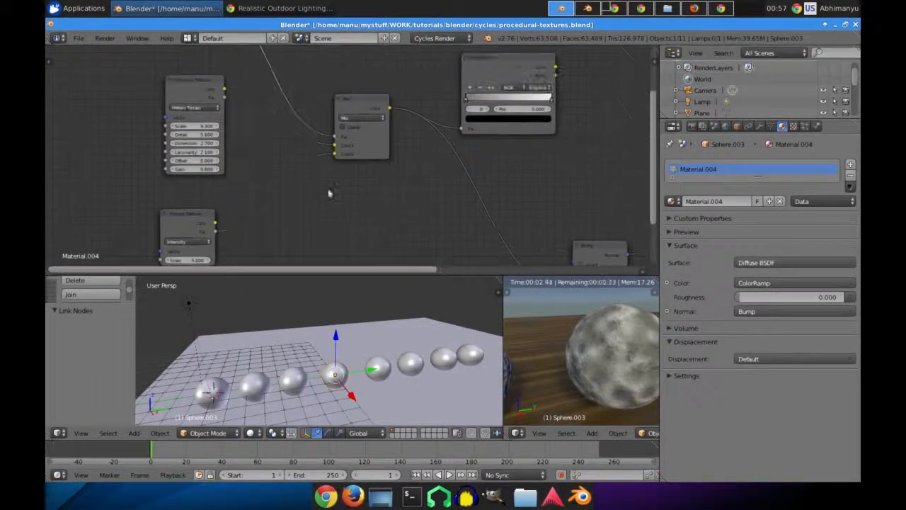
{"action": "left_click_drag", "start_coordinate": [200, 229], "coordinate": [225, 205]}
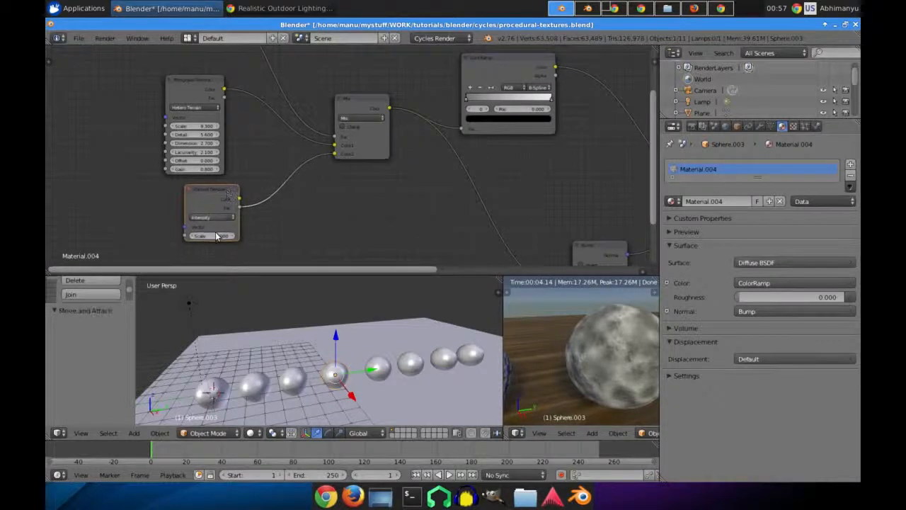
{"action": "key", "text": "Return"}
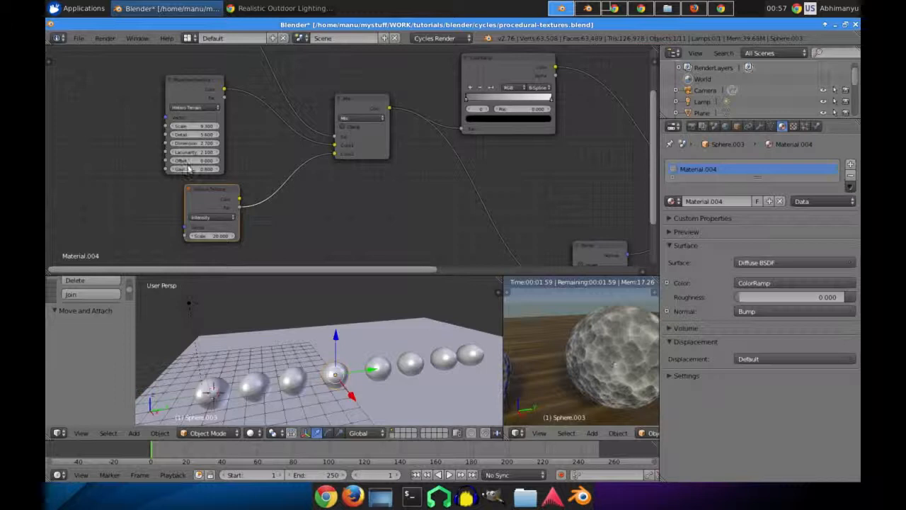
Step: Move the Musgrave Texture clear of the Voronoi Texture and set its scale to 11.5
{"action": "left_click_drag", "start_coordinate": [189, 94], "coordinate": [218, 83]}
{"action": "left_click_drag", "start_coordinate": [220, 119], "coordinate": [239, 119]}
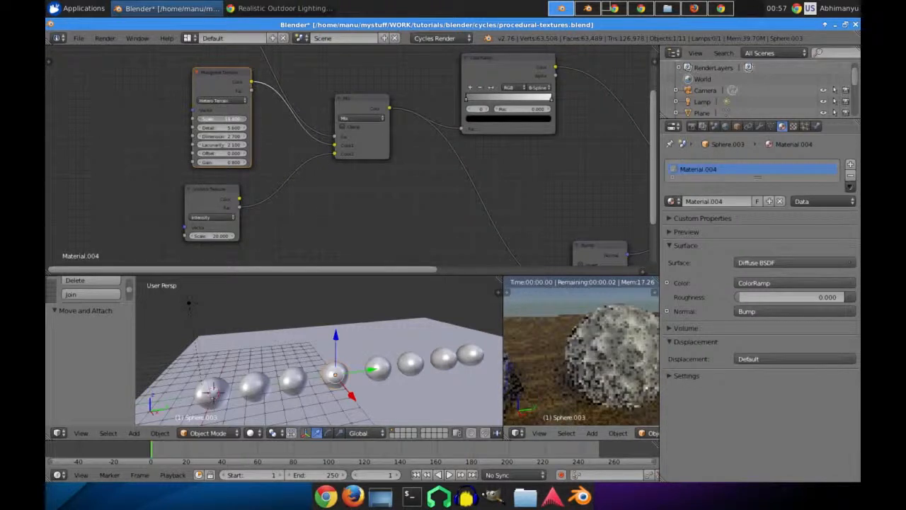
Step: Recolor the ColorRamp's black stop dark brown and add a stop at position 0.5 with a dark grey-brown color
{"action": "middle_click_drag", "start_coordinate": [393, 167], "coordinate": [397, 150]}
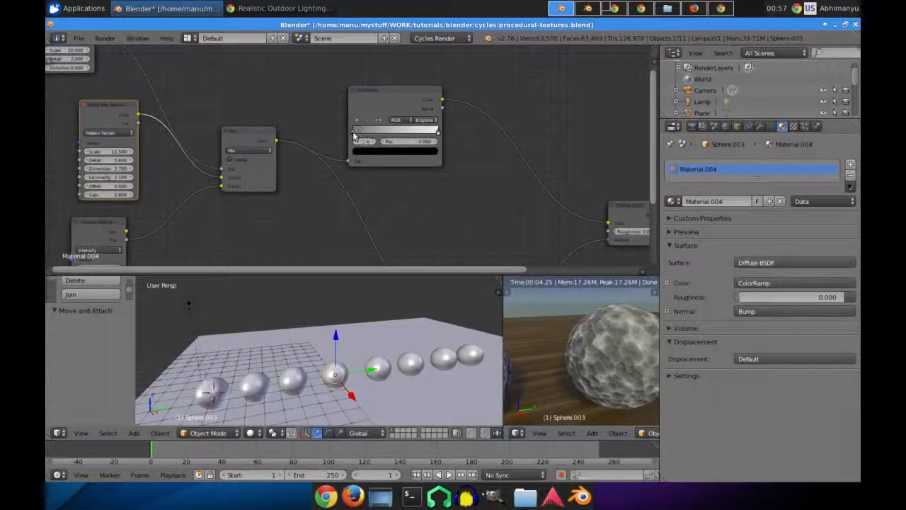
{"action": "left_click", "coordinate": [365, 153]}
{"action": "left_click_drag", "start_coordinate": [419, 90], "coordinate": [396, 87]}
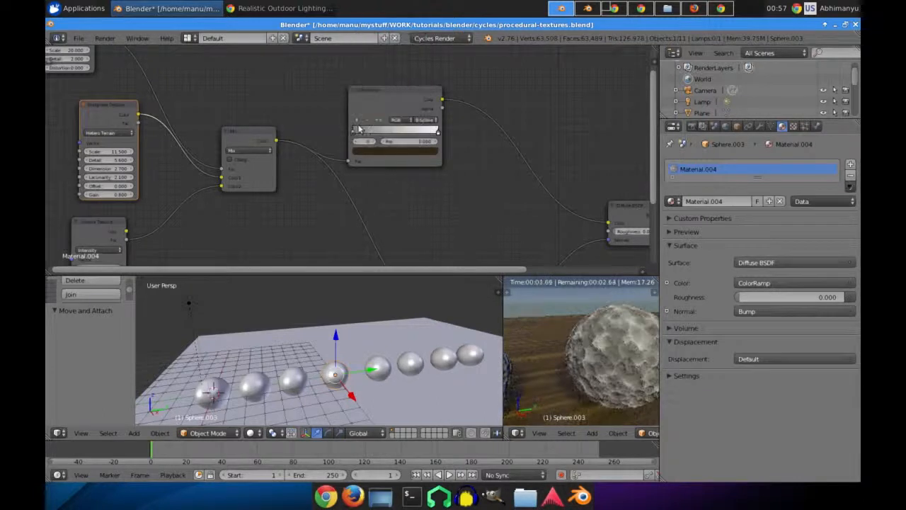
{"action": "left_click", "coordinate": [357, 119]}
{"action": "left_click", "coordinate": [395, 150]}
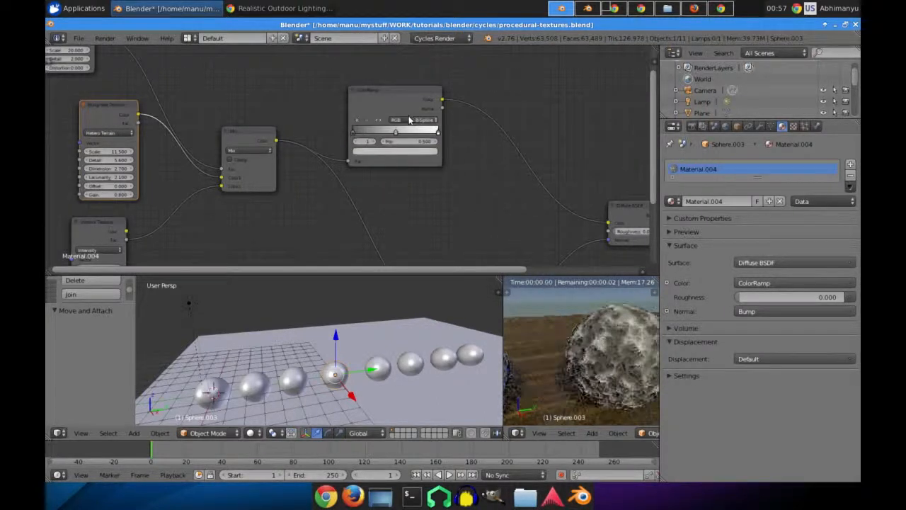
{"action": "left_click", "coordinate": [394, 151]}
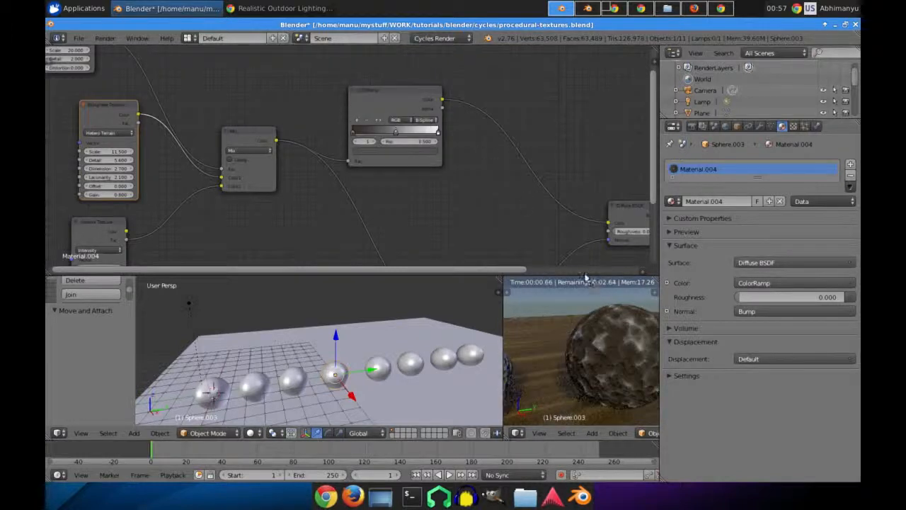
Step: Move the ColorRamp node farther away from the Mix node, toward the Diffuse BSDF
{"action": "middle_click_drag", "start_coordinate": [602, 377], "coordinate": [530, 394]}
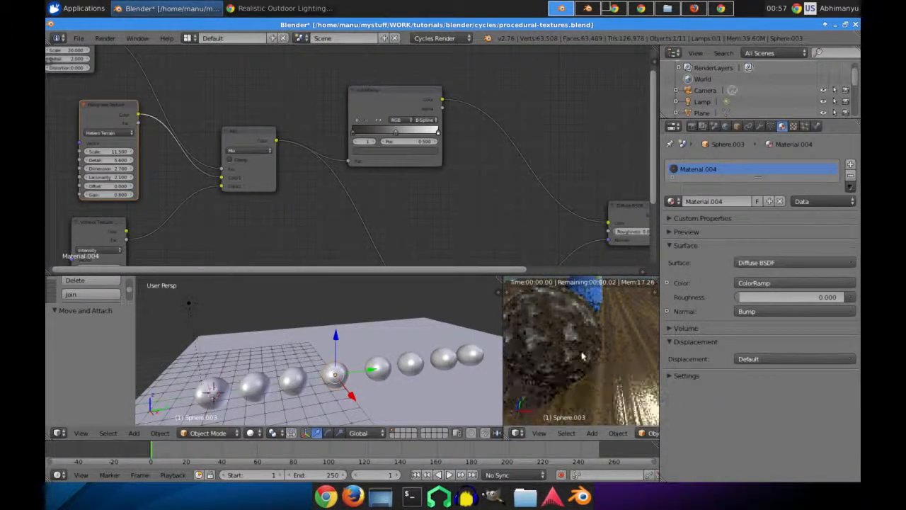
{"action": "middle_click_drag", "start_coordinate": [560, 360], "coordinate": [552, 357]}
{"action": "scroll", "coordinate": [551, 362], "scroll_direction": "down", "scroll_amount": 2}
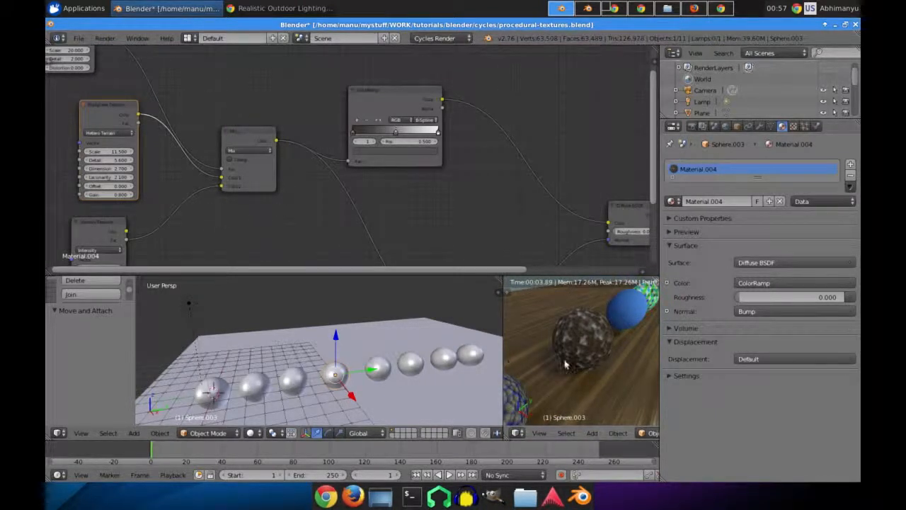
{"action": "middle_click_drag", "start_coordinate": [565, 365], "coordinate": [577, 359]}
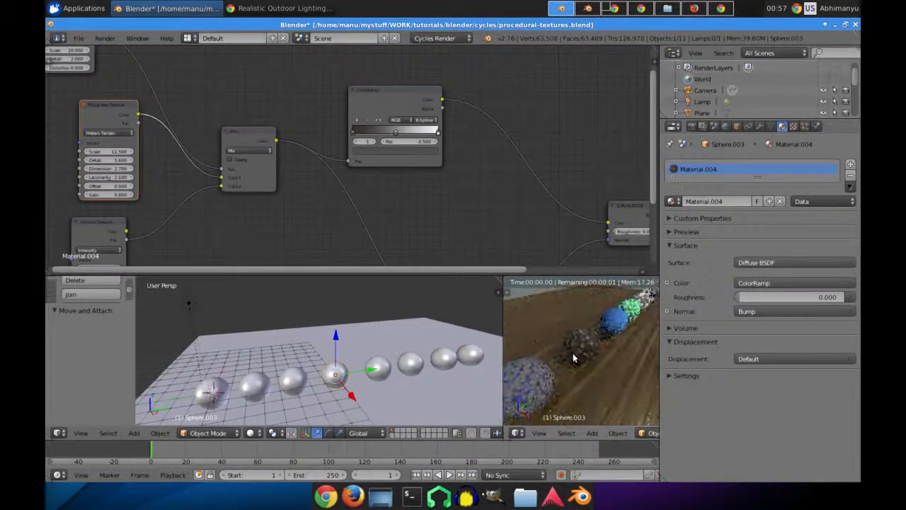
{"action": "left_click", "coordinate": [255, 139]}
{"action": "left_click_drag", "start_coordinate": [392, 97], "coordinate": [494, 83]}
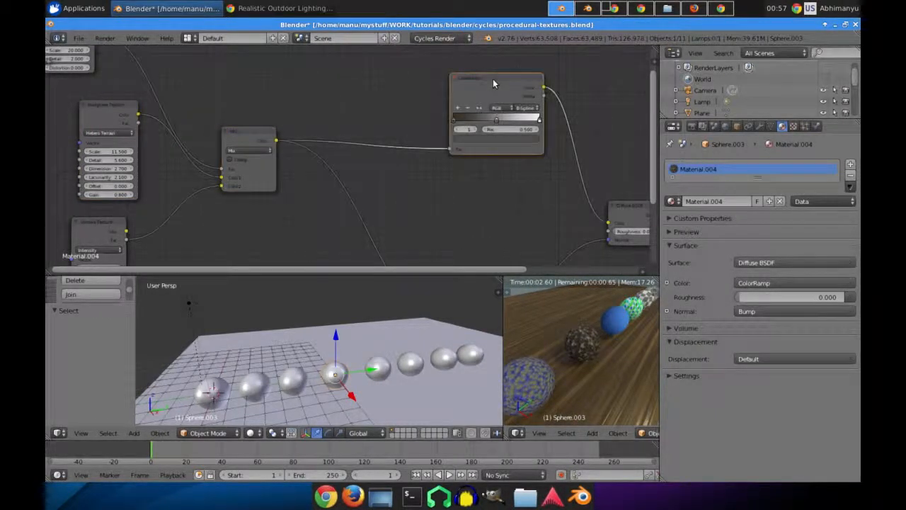
Step: Examine the Musgrave material's whole node tree, from the mixed textures to the Bump and Diffuse BSDF
{"action": "middle_click_drag", "start_coordinate": [273, 226], "coordinate": [395, 158]}
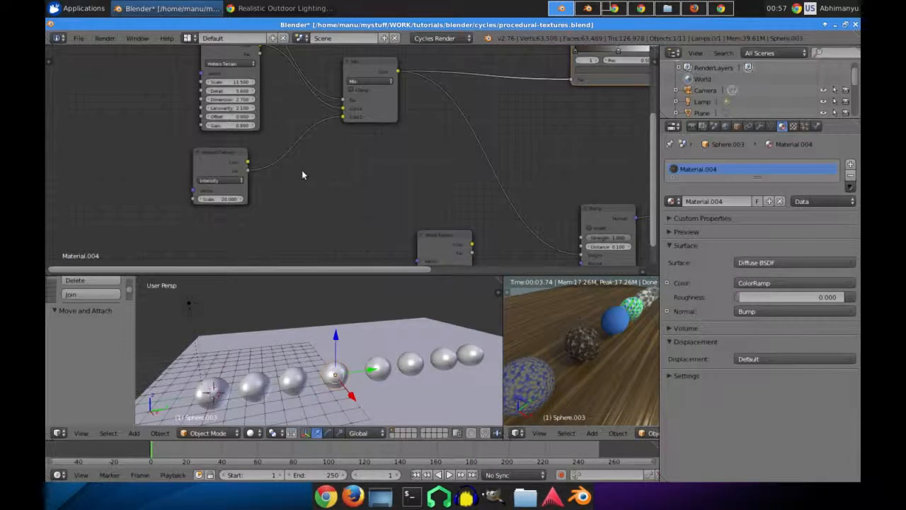
{"action": "scroll", "coordinate": [340, 174], "scroll_direction": "down", "scroll_amount": 2}
{"action": "middle_click_drag", "start_coordinate": [343, 175], "coordinate": [240, 261]}
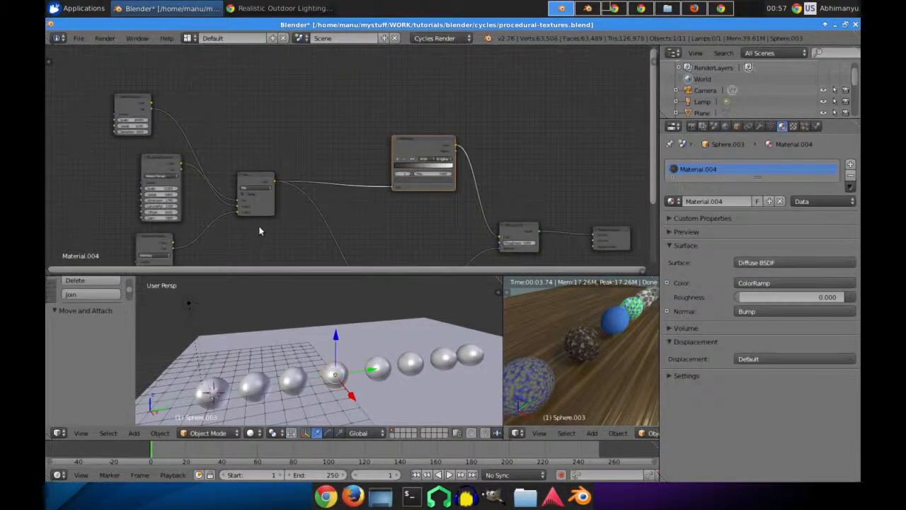
{"action": "middle_click_drag", "start_coordinate": [260, 229], "coordinate": [311, 151]}
{"action": "middle_click_drag", "start_coordinate": [381, 149], "coordinate": [318, 131]}
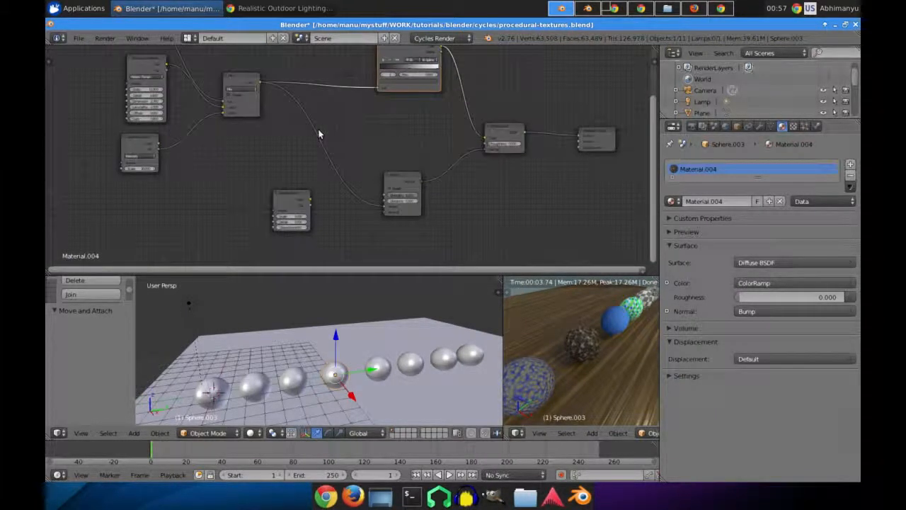
{"action": "scroll", "coordinate": [318, 134], "scroll_direction": "up", "scroll_amount": 1}
{"action": "scroll", "coordinate": [583, 361], "scroll_direction": "down", "scroll_amount": 4}
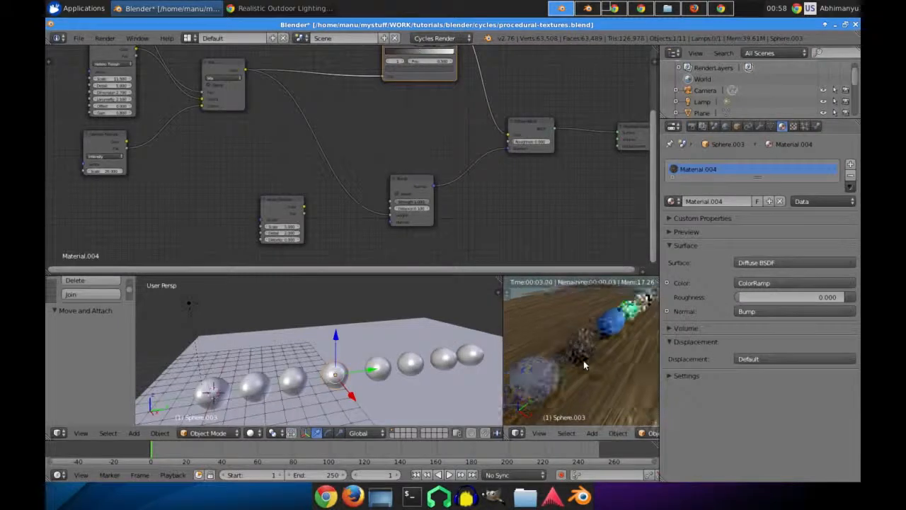
Step: Select the blue gradient sphere and move its Gradient Texture node farther from the ColorRamp
{"action": "middle_click_drag", "start_coordinate": [583, 360], "coordinate": [570, 345], "text": "shift"}
{"action": "scroll", "coordinate": [570, 345], "scroll_direction": "up", "scroll_amount": 2}
{"action": "scroll", "coordinate": [581, 345], "scroll_direction": "up", "scroll_amount": 2}
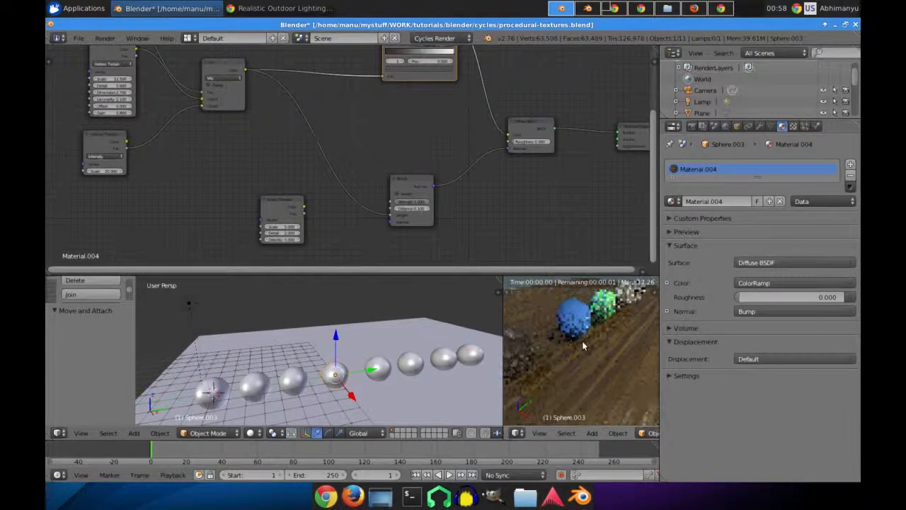
{"action": "right_click", "coordinate": [581, 316]}
{"action": "scroll", "coordinate": [304, 186], "scroll_direction": "up", "scroll_amount": 3}
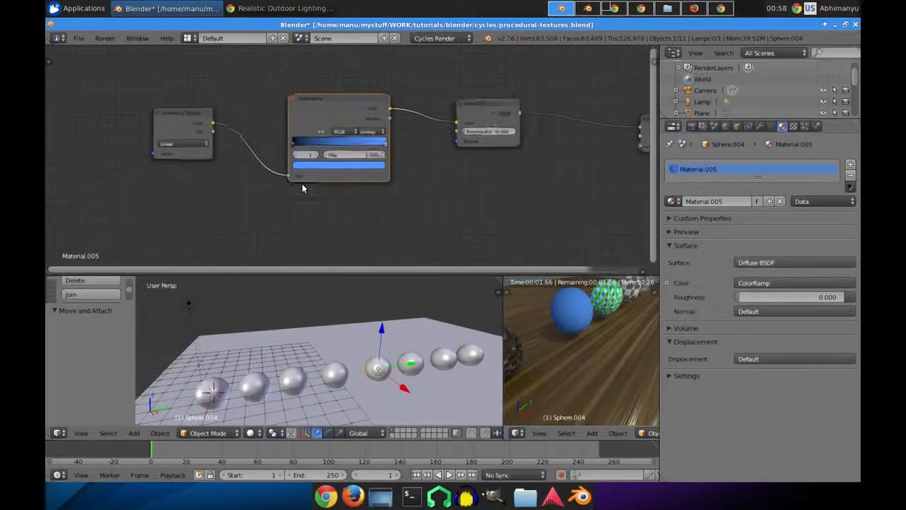
{"action": "left_click_drag", "start_coordinate": [134, 117], "coordinate": [92, 118]}
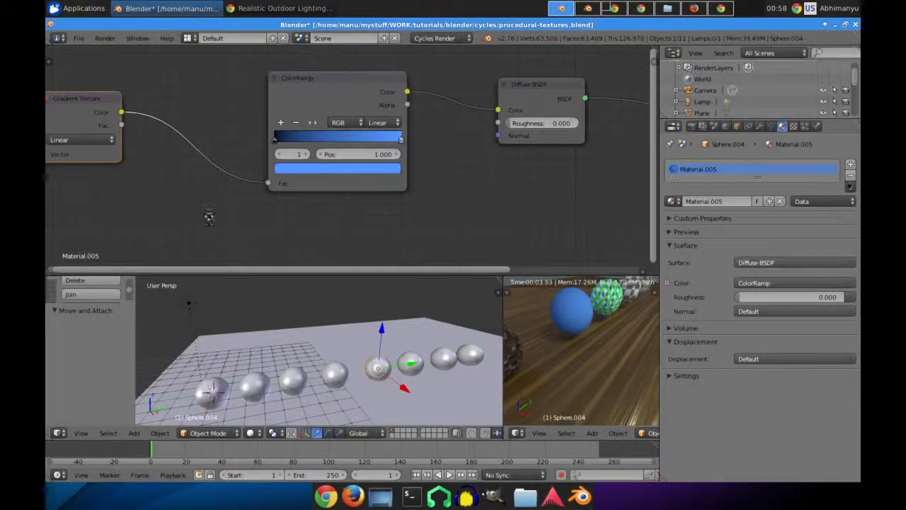
Step: Try the Quadratic, Easing, Diagonal and Spherical gradient types on the Gradient Texture
{"action": "middle_click_drag", "start_coordinate": [208, 217], "coordinate": [308, 214]}
{"action": "left_click", "coordinate": [172, 136]}
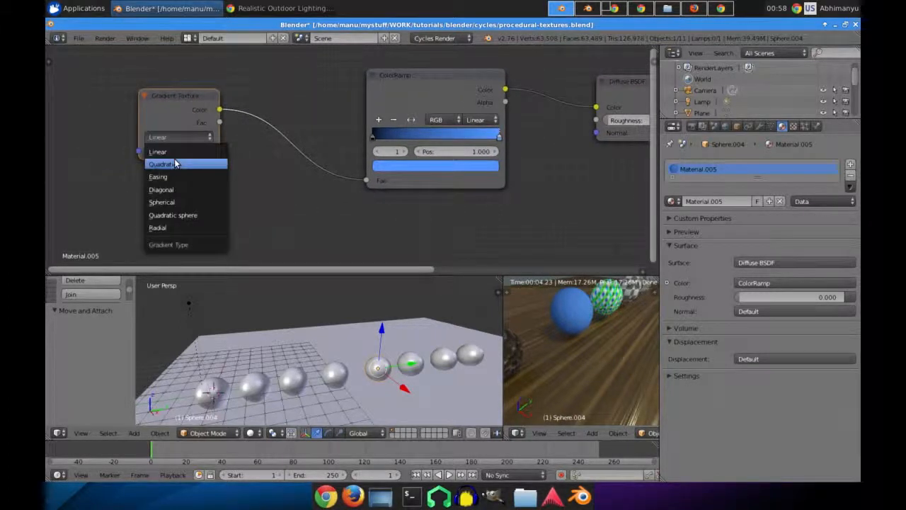
{"action": "left_click", "coordinate": [176, 162]}
{"action": "left_click", "coordinate": [177, 136]}
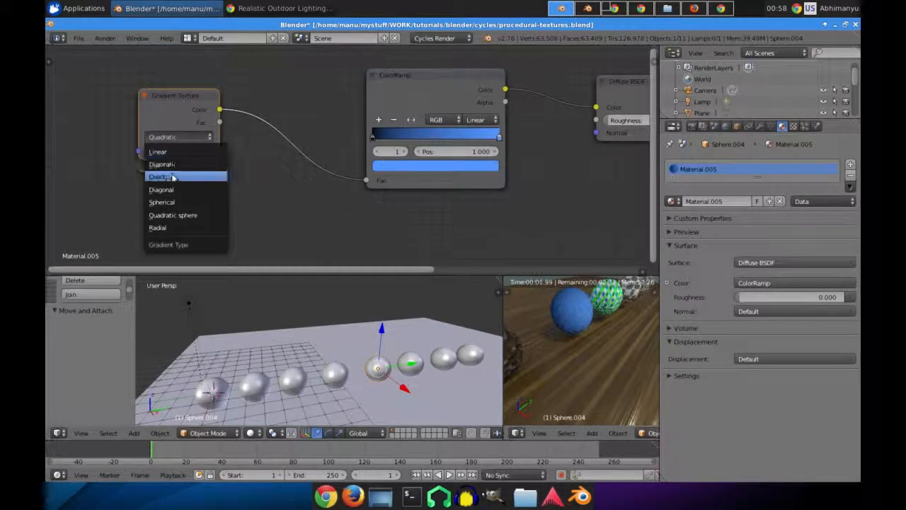
{"action": "left_click", "coordinate": [167, 175]}
{"action": "left_click", "coordinate": [188, 139]}
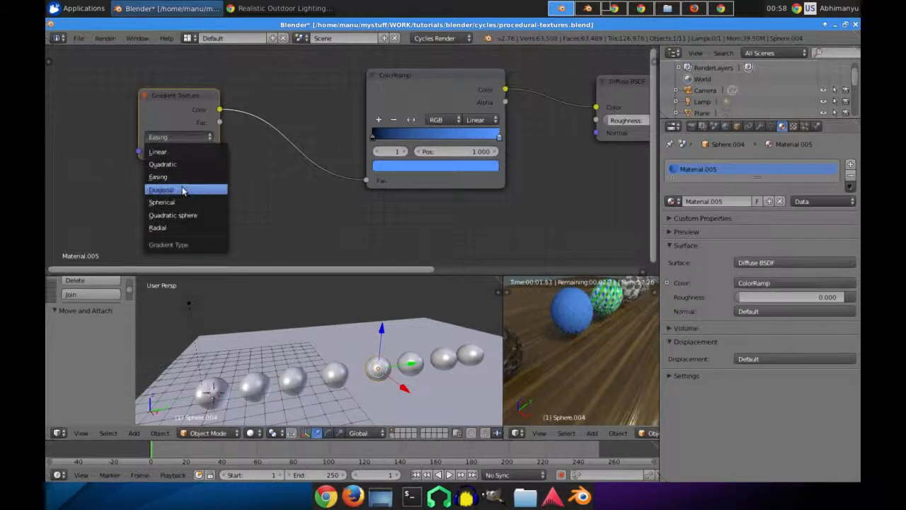
{"action": "left_click", "coordinate": [179, 189]}
{"action": "left_click", "coordinate": [187, 139]}
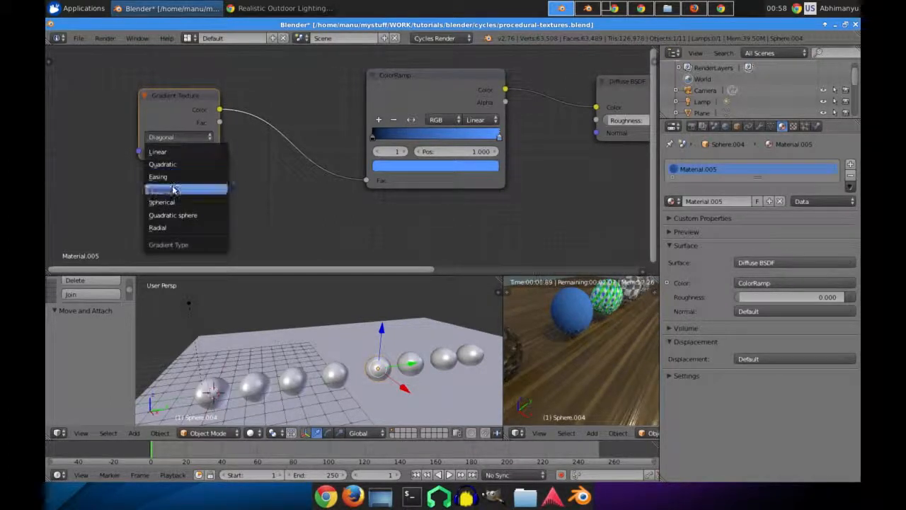
{"action": "left_click", "coordinate": [176, 189]}
{"action": "left_click", "coordinate": [187, 140]}
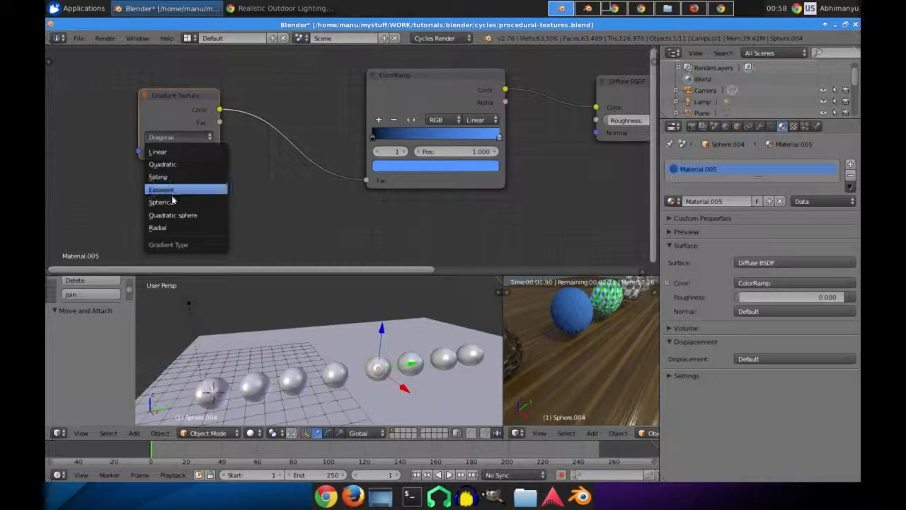
{"action": "left_click", "coordinate": [176, 199]}
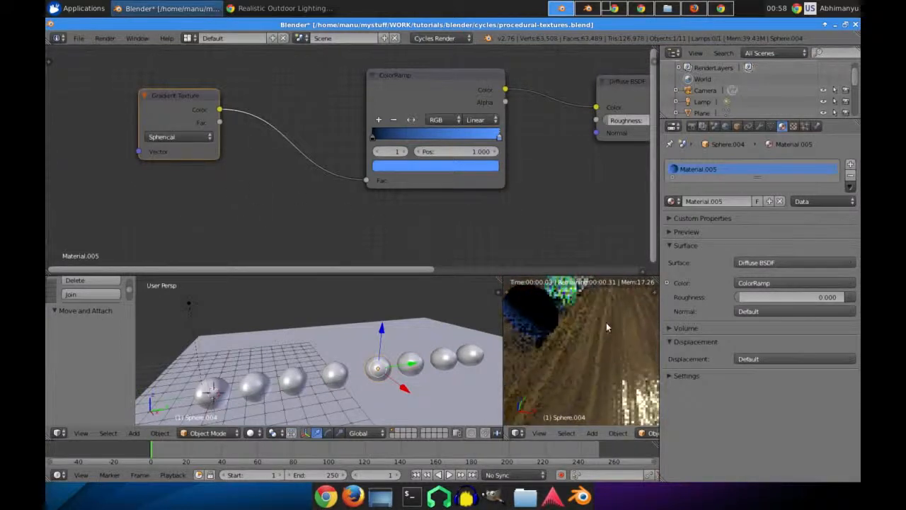
Step: Move the ColorRamp aside, add a Bump node beneath it, and connect its Normal output to the Diffuse BSDF's Normal
{"action": "left_click_drag", "start_coordinate": [448, 89], "coordinate": [387, 73]}
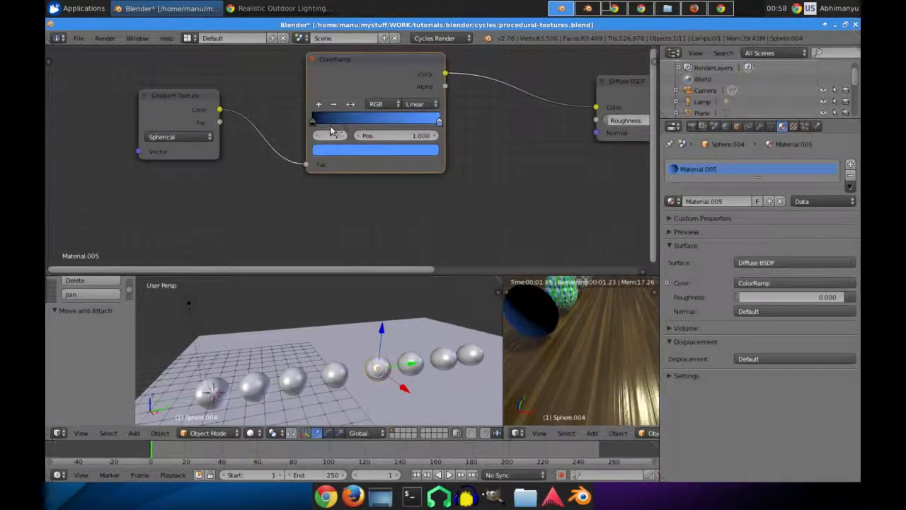
{"action": "key", "text": "shift+a"}
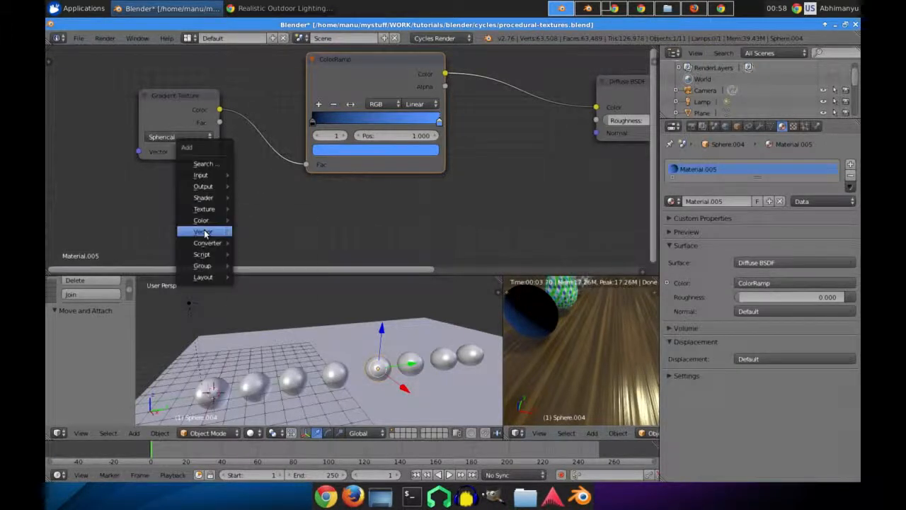
{"action": "mouse_move", "coordinate": [210, 232]}
{"action": "left_click", "coordinate": [255, 244]}
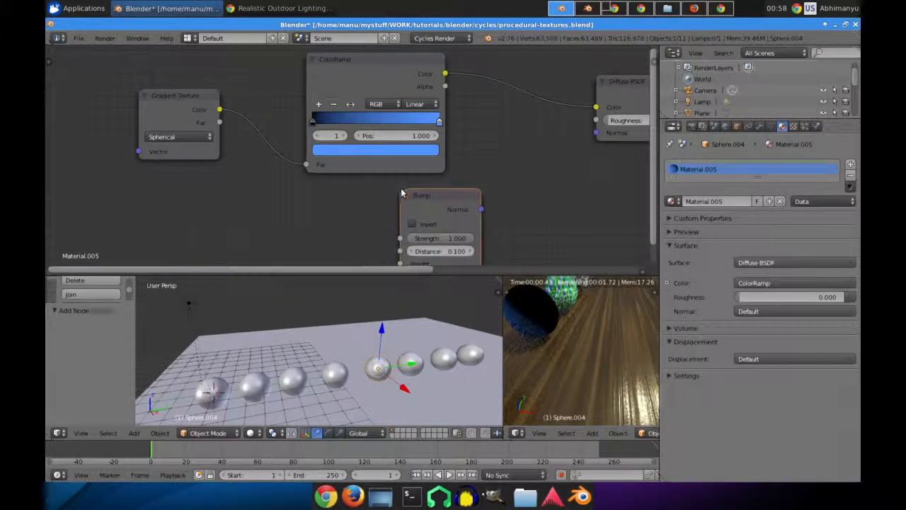
{"action": "left_click_drag", "start_coordinate": [595, 140], "coordinate": [596, 134]}
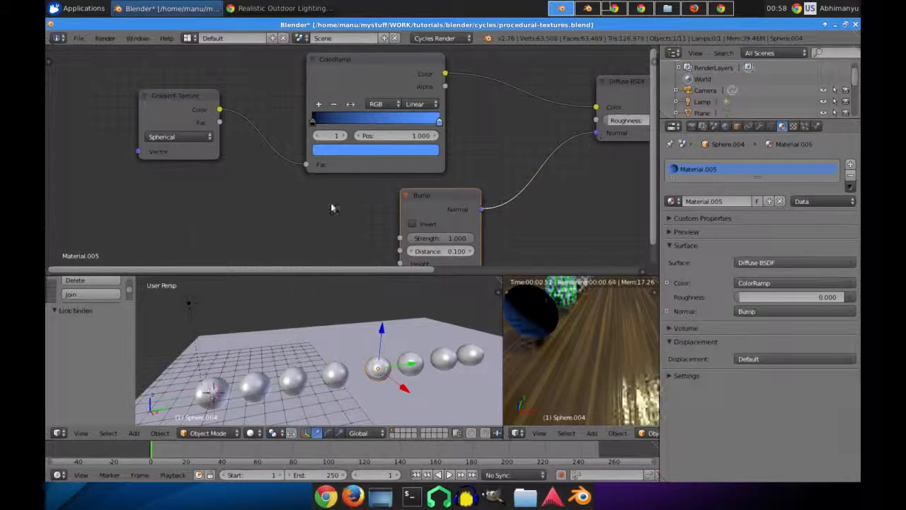
Step: Add a Noise Texture beside the Bump node and connect its Fac output to the Bump's Height
{"action": "middle_click_drag", "start_coordinate": [181, 241], "coordinate": [314, 193]}
{"action": "key", "text": "shift+a"}
{"action": "mouse_move", "coordinate": [322, 172]}
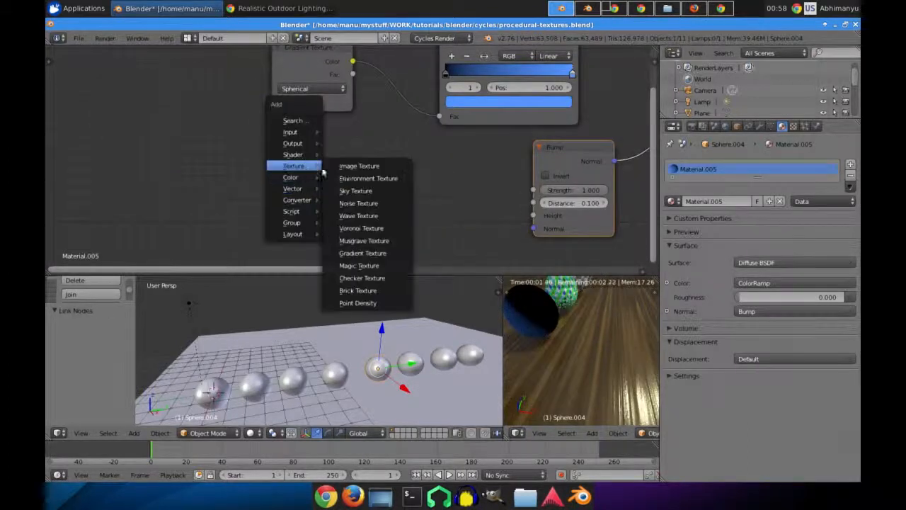
{"action": "left_click", "coordinate": [358, 203]}
{"action": "left_click", "coordinate": [425, 197]}
{"action": "left_click_drag", "start_coordinate": [527, 223], "coordinate": [534, 216]}
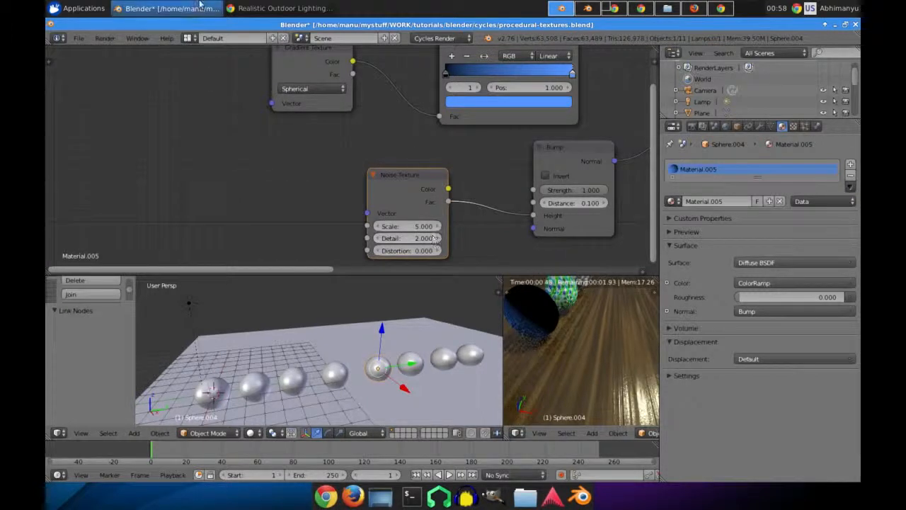
Step: Move the Gradient Texture farther from the ColorRamp and set the Noise Texture's scale to 20
{"action": "left_click_drag", "start_coordinate": [346, 78], "coordinate": [209, 94]}
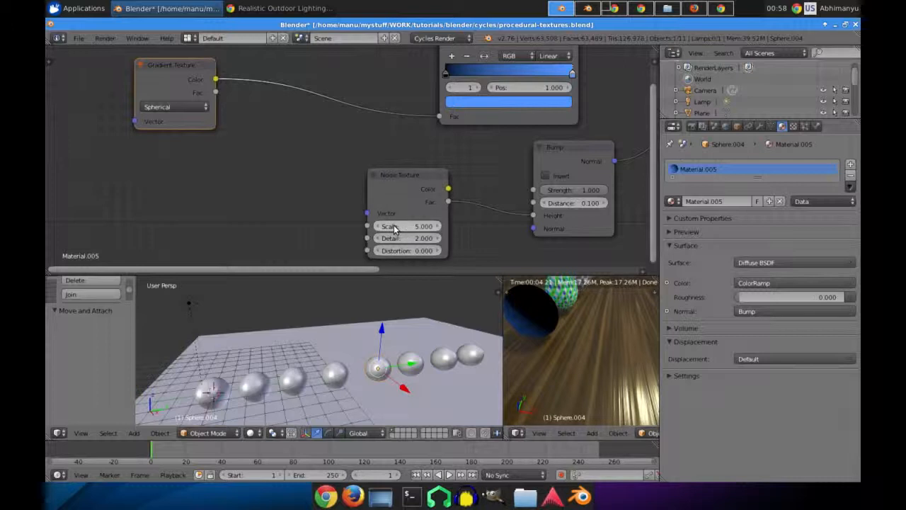
{"action": "key", "text": "Return"}
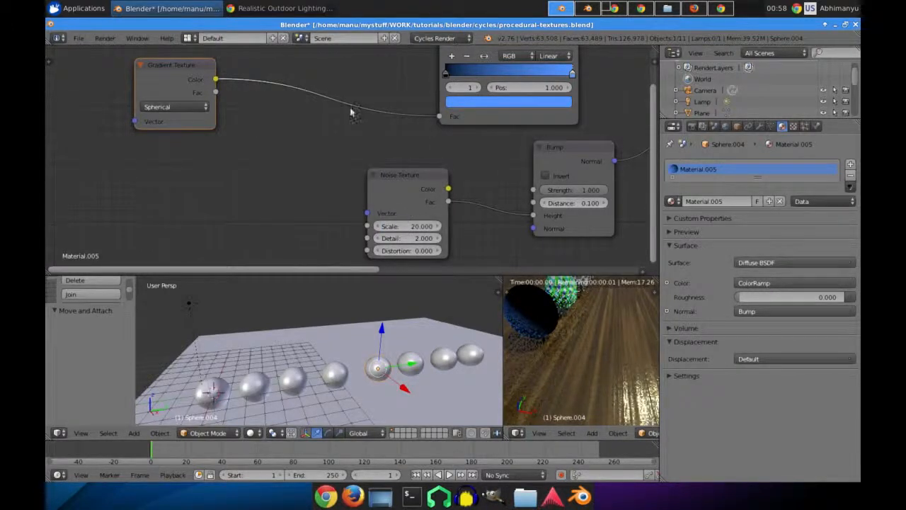
Step: Set the Gradient Texture's gradient type to Easing
{"action": "middle_click_drag", "start_coordinate": [216, 112], "coordinate": [211, 126]}
{"action": "left_click", "coordinate": [170, 121]}
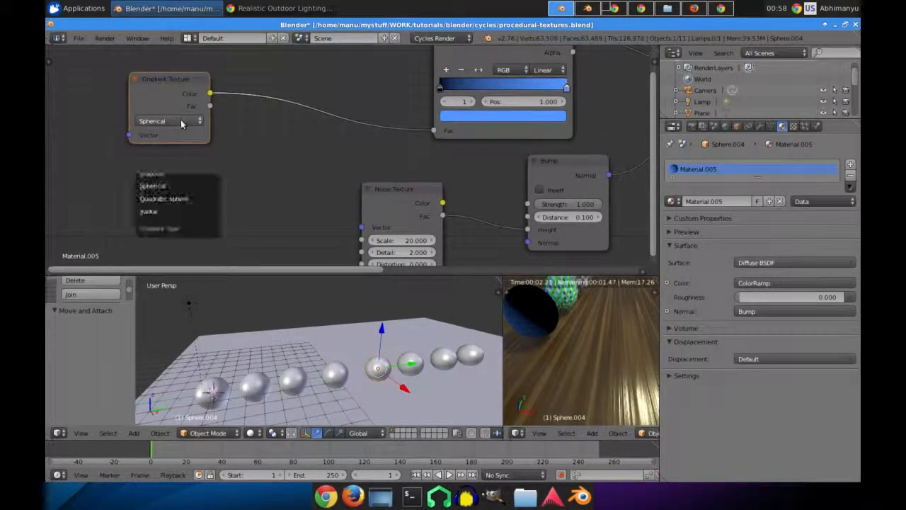
{"action": "left_click", "coordinate": [164, 158]}
{"action": "middle_click_drag", "start_coordinate": [544, 324], "coordinate": [572, 365]}
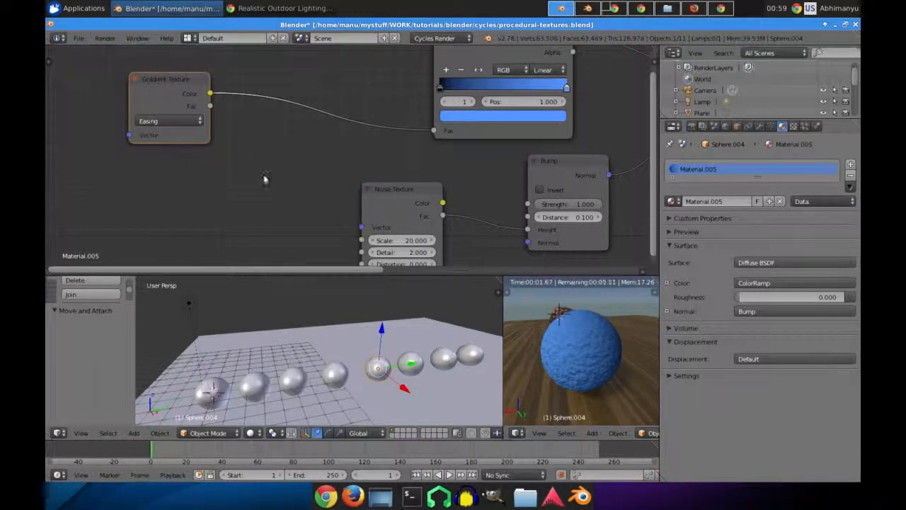
{"action": "mouse_move", "coordinate": [239, 152]}
{"action": "middle_mouse_down"}
{"action": "mouse_move", "coordinate": [395, 187]}
{"action": "mouse_move", "coordinate": [205, 139]}
{"action": "mouse_move", "coordinate": [241, 156]}
{"action": "middle_mouse_up"}
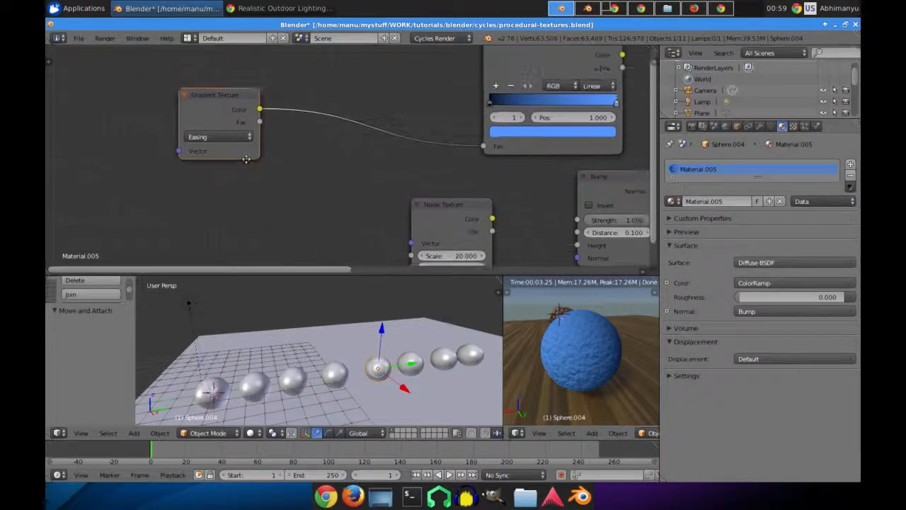
{"action": "scroll", "coordinate": [310, 165], "scroll_direction": "down", "scroll_amount": 2}
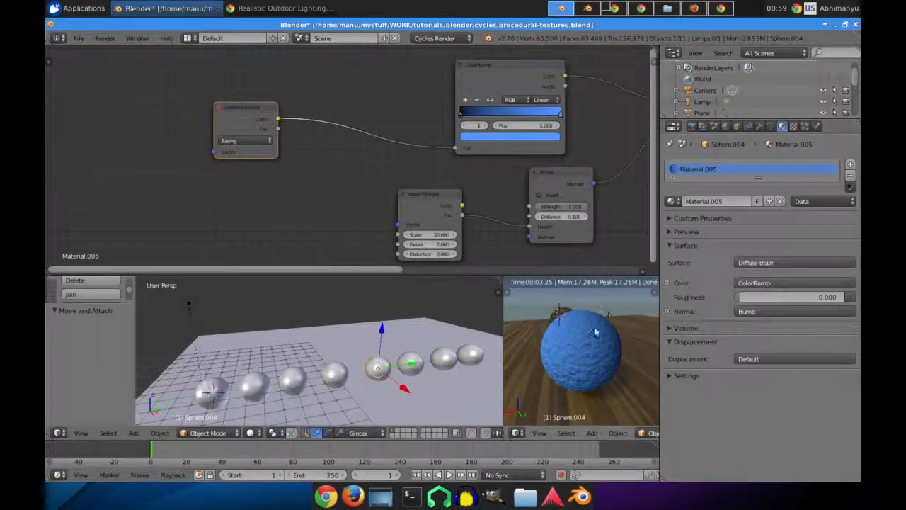
{"action": "middle_click_drag", "start_coordinate": [595, 332], "coordinate": [633, 343]}
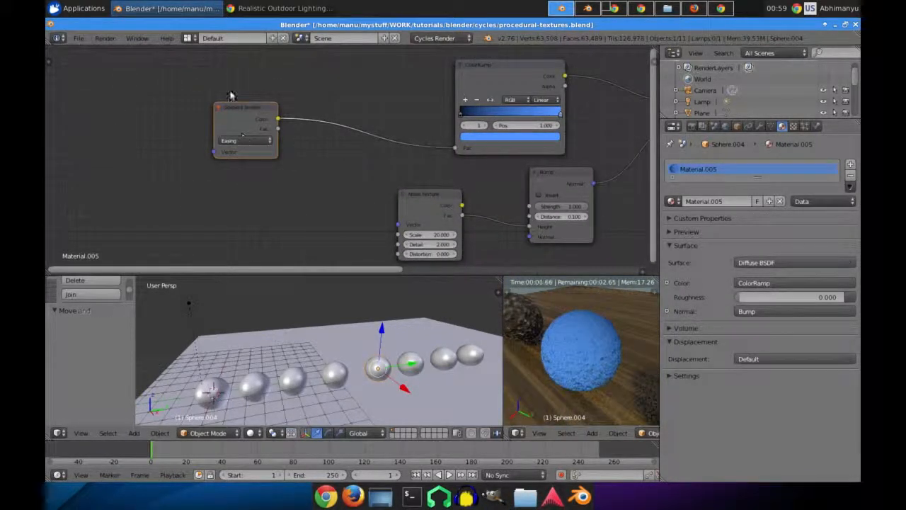
Step: Move the Gradient Texture farther from the ColorRamp and add a Voronoi Texture beneath it
{"action": "left_click_drag", "start_coordinate": [231, 94], "coordinate": [183, 58]}
{"action": "middle_click_drag", "start_coordinate": [188, 123], "coordinate": [218, 123]}
{"action": "key", "text": "shift+a"}
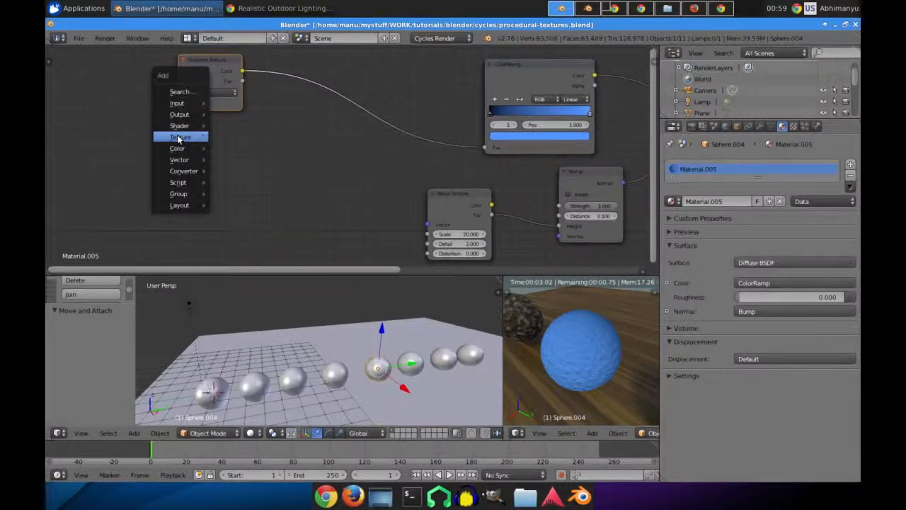
{"action": "mouse_move", "coordinate": [178, 139]}
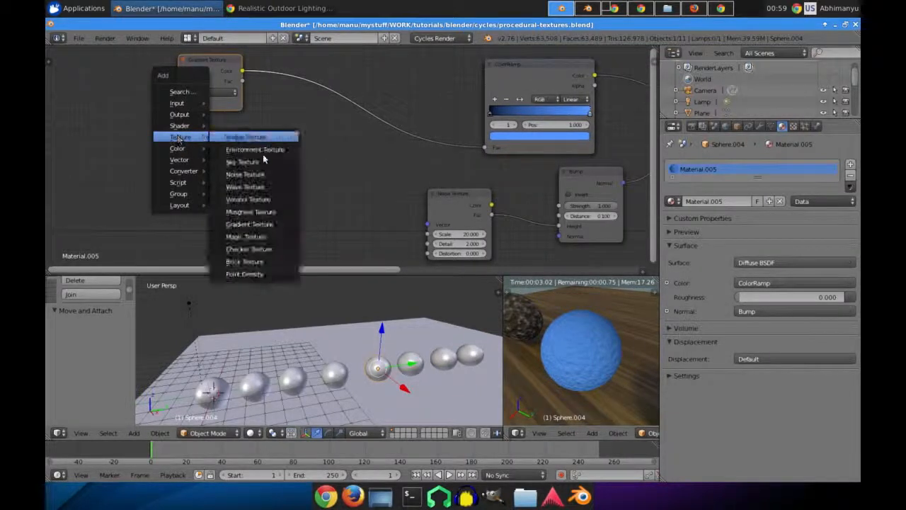
{"action": "left_click", "coordinate": [252, 211]}
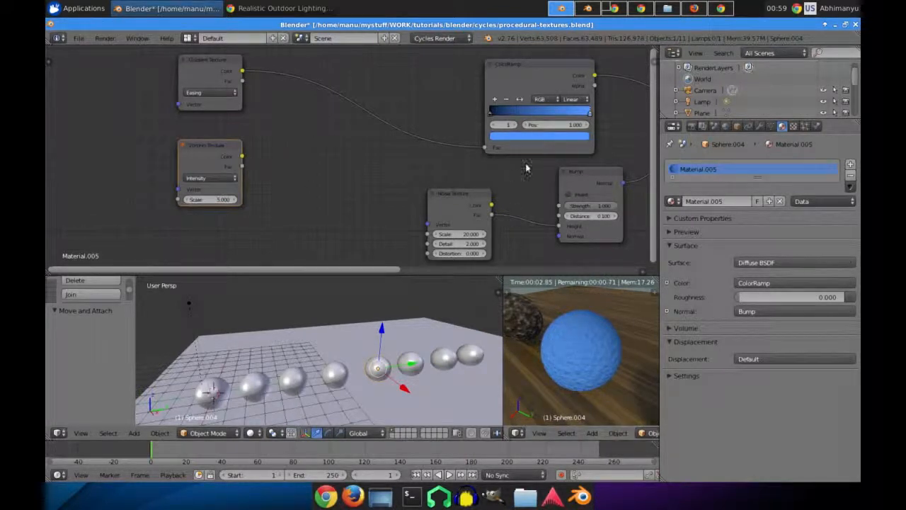
Step: Insert a MixRGB node between the Gradient Texture and ColorRamp, and connect the Voronoi Texture's Fac output to its Color2
{"action": "key", "text": "shift+a"}
{"action": "mouse_move", "coordinate": [333, 147]}
{"action": "left_click", "coordinate": [382, 148]}
{"action": "left_click", "coordinate": [335, 89]}
{"action": "left_click_drag", "start_coordinate": [243, 168], "coordinate": [344, 161]}
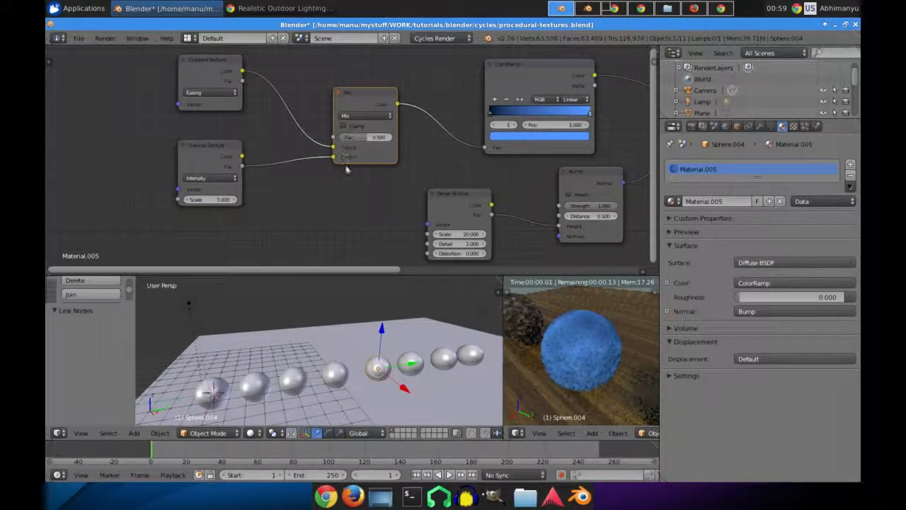
Step: Move the Gradient Texture closer to the Voronoi Texture and set the Mix node's factor to 0.745
{"action": "left_click_drag", "start_coordinate": [210, 70], "coordinate": [189, 89]}
{"action": "middle_click_drag", "start_coordinate": [317, 150], "coordinate": [332, 192]}
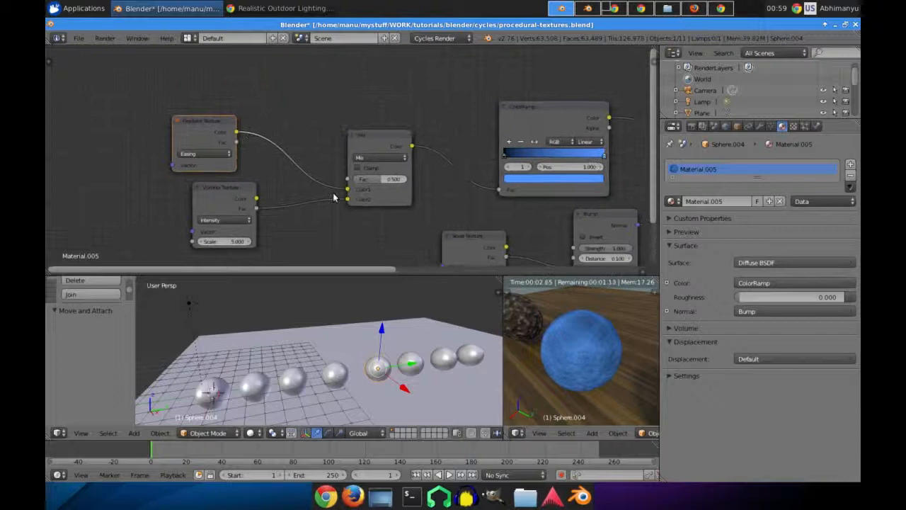
{"action": "middle_click_drag", "start_coordinate": [617, 347], "coordinate": [657, 348]}
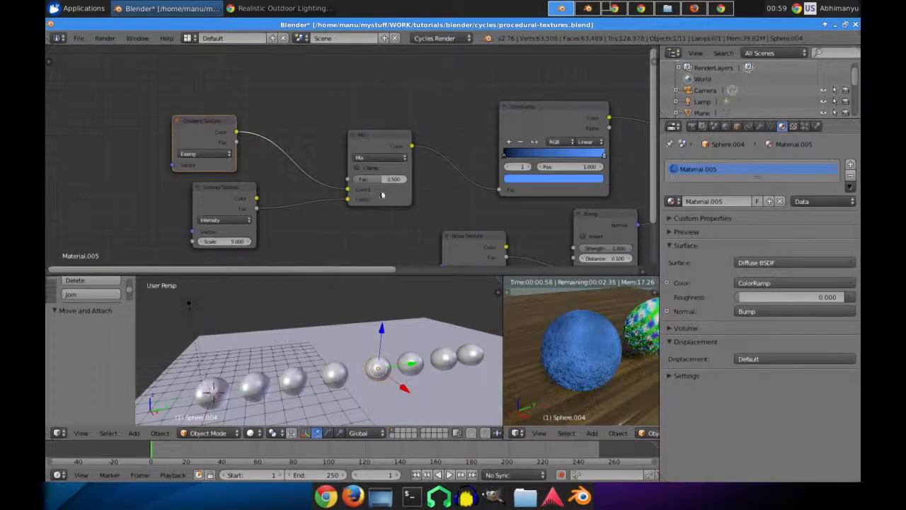
{"action": "mouse_move", "coordinate": [386, 178]}
{"action": "left_mouse_down"}
{"action": "mouse_move", "coordinate": [417, 179]}
{"action": "mouse_move", "coordinate": [395, 180]}
{"action": "left_mouse_up"}
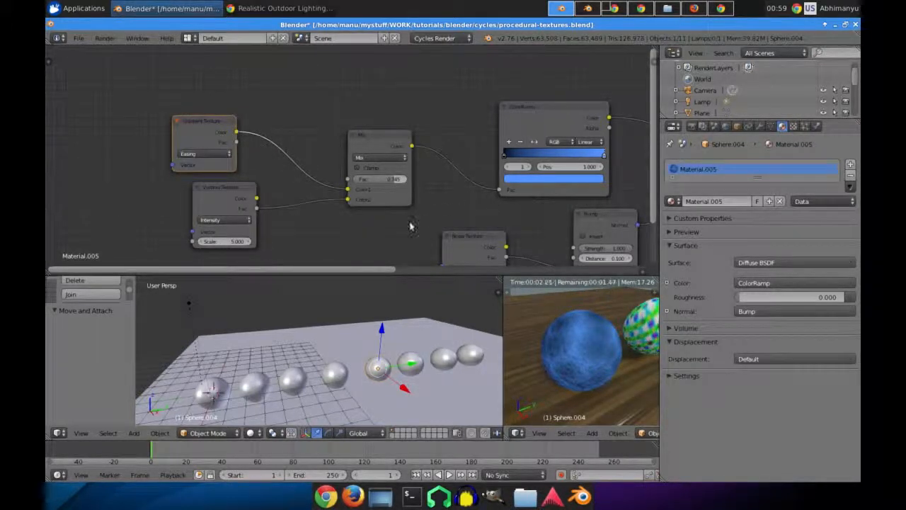
Step: Try the Quadratic and Spherical gradient types on the Gradient Texture and inspect the rendered sphere
{"action": "middle_click_drag", "start_coordinate": [331, 230], "coordinate": [425, 182]}
{"action": "left_click", "coordinate": [302, 107]}
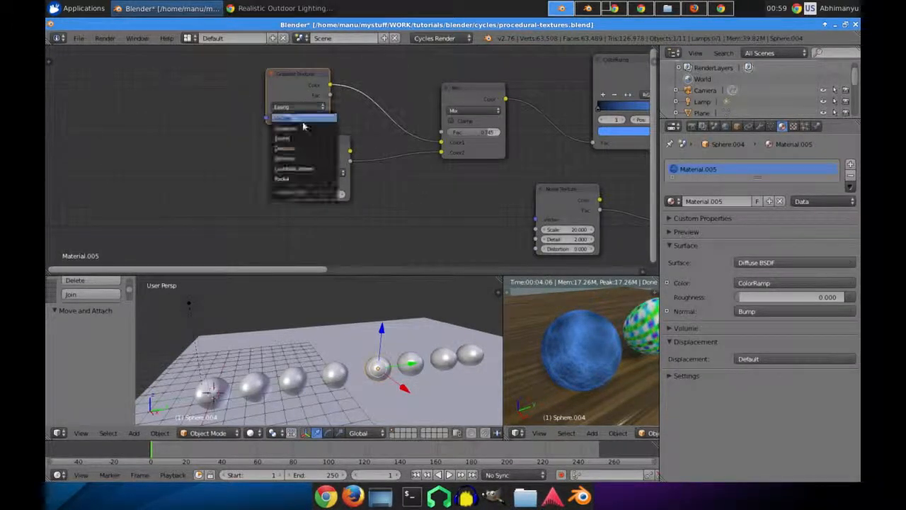
{"action": "left_click", "coordinate": [304, 128]}
{"action": "left_click", "coordinate": [305, 107]}
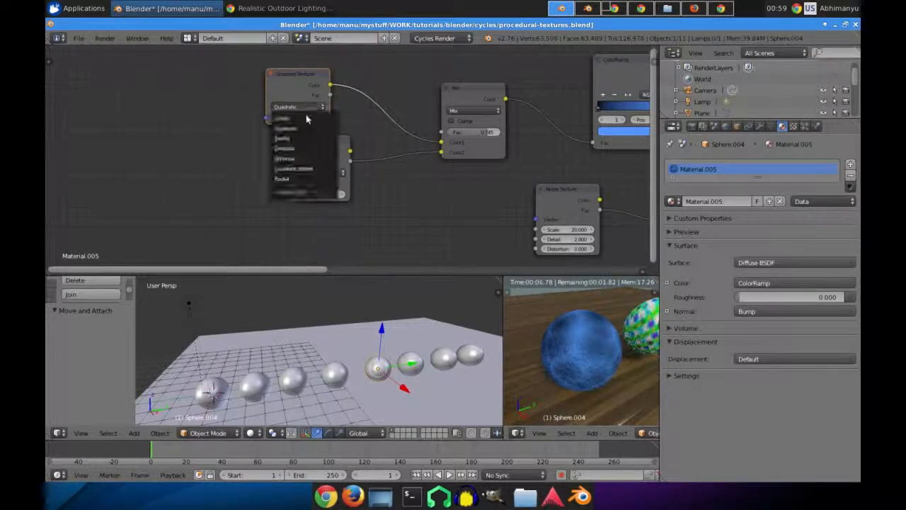
{"action": "left_click", "coordinate": [301, 158]}
{"action": "middle_click_drag", "start_coordinate": [580, 335], "coordinate": [606, 300]}
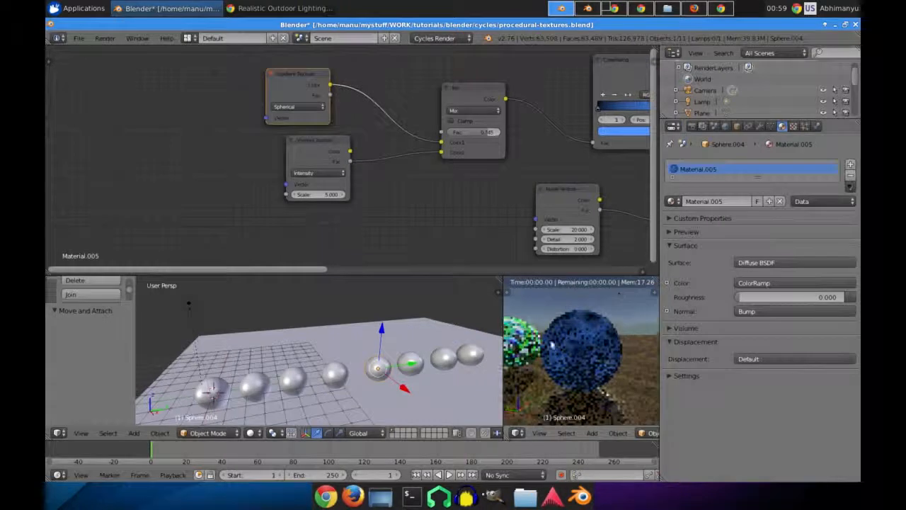
Step: Set the Gradient Texture's type to Diagonal and inspect the sphere beside its neighbours in the rendered view
{"action": "left_click", "coordinate": [298, 107]}
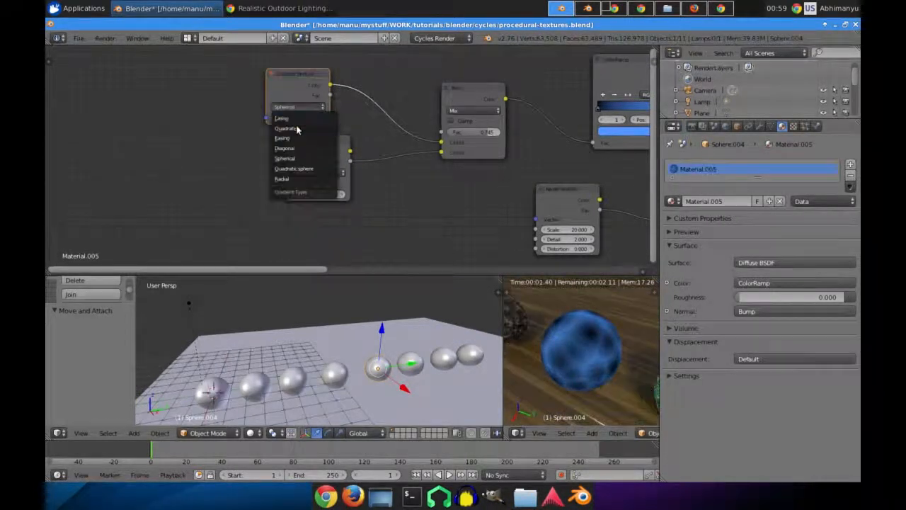
{"action": "left_click", "coordinate": [295, 149]}
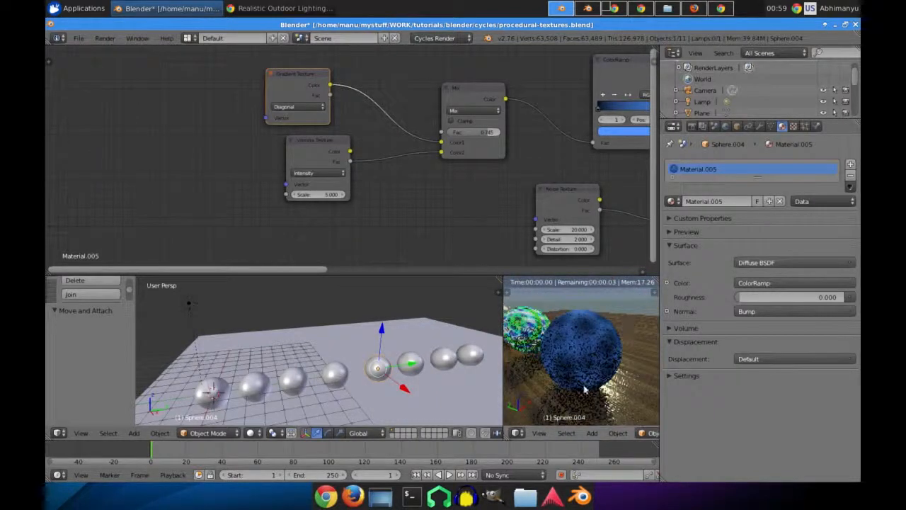
{"action": "middle_click_drag", "start_coordinate": [585, 389], "coordinate": [541, 369]}
{"action": "scroll", "coordinate": [569, 372], "scroll_direction": "down", "scroll_amount": 6}
{"action": "middle_click_drag", "start_coordinate": [606, 367], "coordinate": [627, 387]}
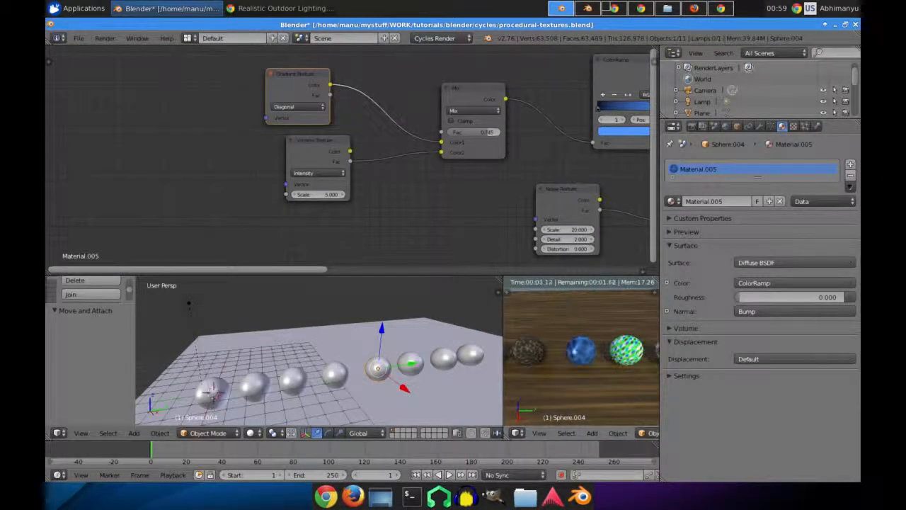
Step: Select the neighbouring Magic Texture sphere and bring its material nodes into view
{"action": "right_click", "coordinate": [407, 367]}
{"action": "middle_click_drag", "start_coordinate": [572, 199], "coordinate": [376, 216]}
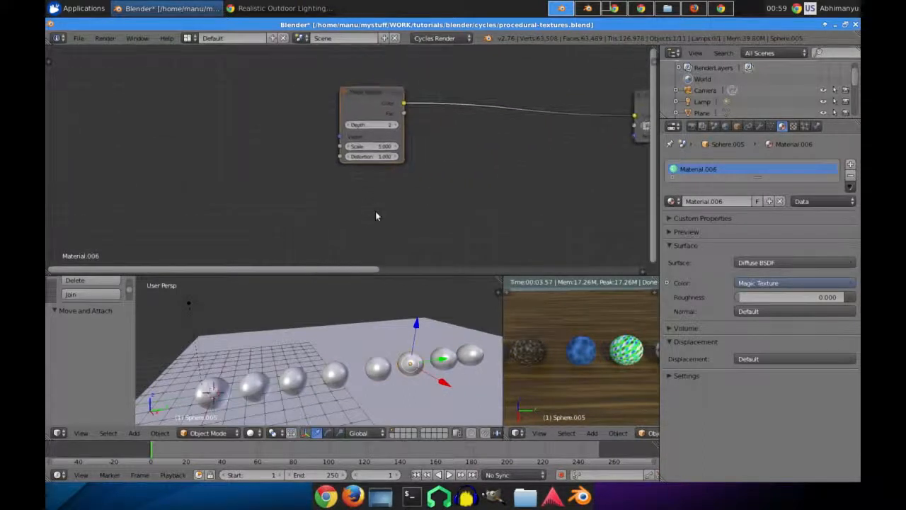
{"action": "middle_click_drag", "start_coordinate": [453, 175], "coordinate": [306, 160]}
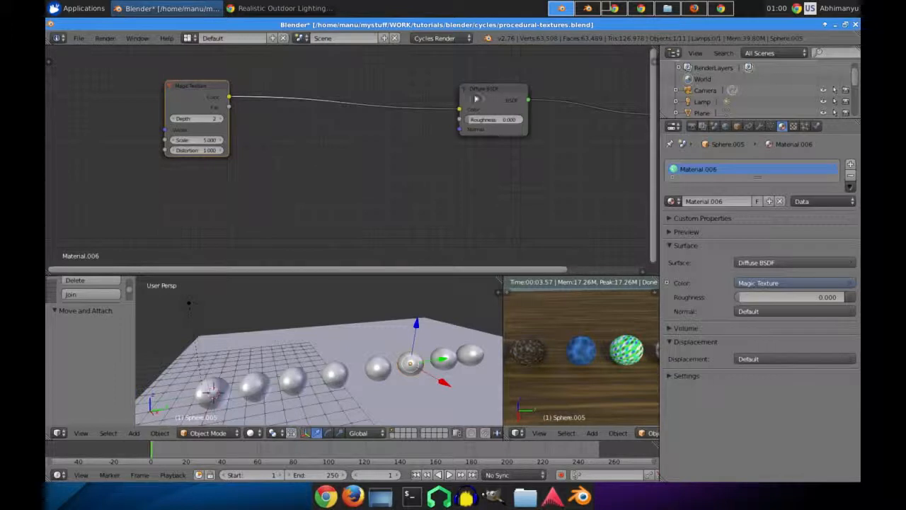
{"action": "key", "text": "shift+d"}
{"action": "right_click", "coordinate": [495, 233]}
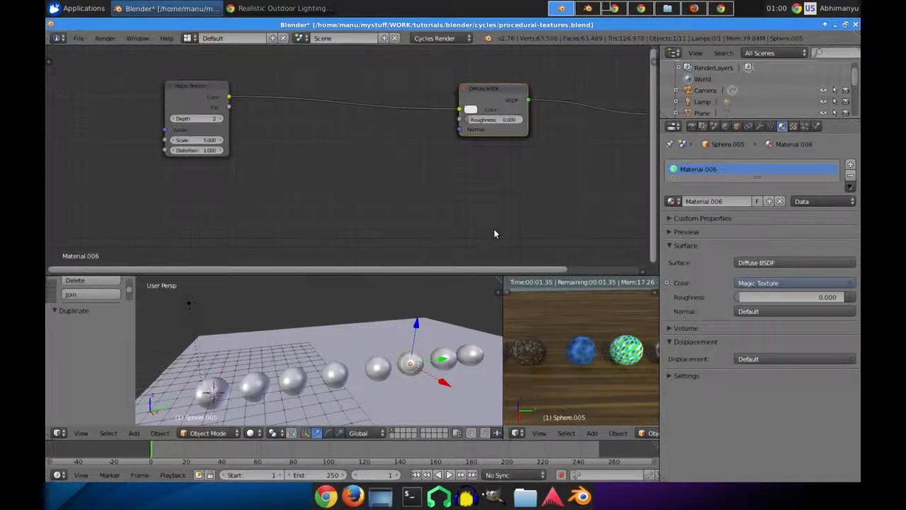
{"action": "right_click", "coordinate": [492, 97]}
{"action": "key", "text": "shift+a"}
Step: Frame the Magic Texture sphere closely in the rendered view and set its texture scale to 10
{"action": "scroll", "coordinate": [267, 168], "scroll_direction": "up", "scroll_amount": 3}
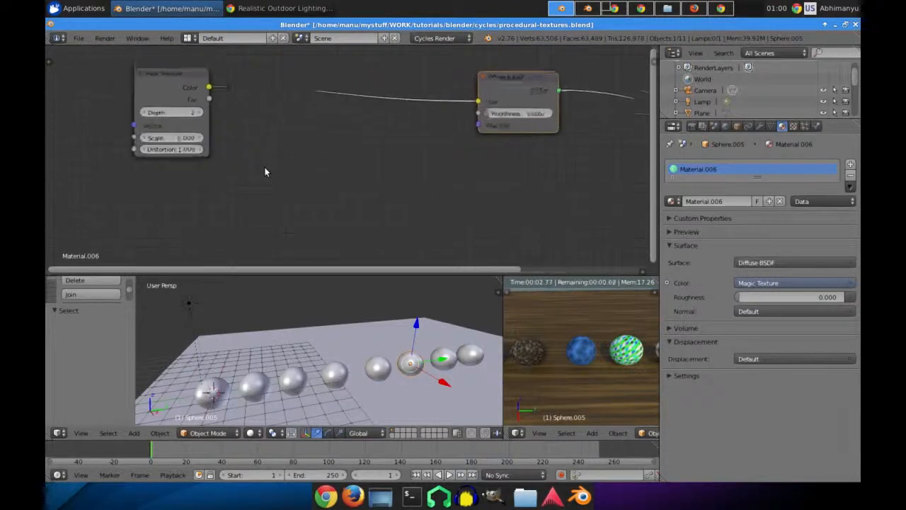
{"action": "scroll", "coordinate": [626, 368], "scroll_direction": "up", "scroll_amount": 4}
{"action": "middle_click_drag", "start_coordinate": [627, 367], "coordinate": [504, 375], "text": "shift"}
{"action": "scroll", "coordinate": [586, 373], "scroll_direction": "up", "scroll_amount": 1}
{"action": "middle_click_drag", "start_coordinate": [587, 374], "coordinate": [615, 371], "text": "shift"}
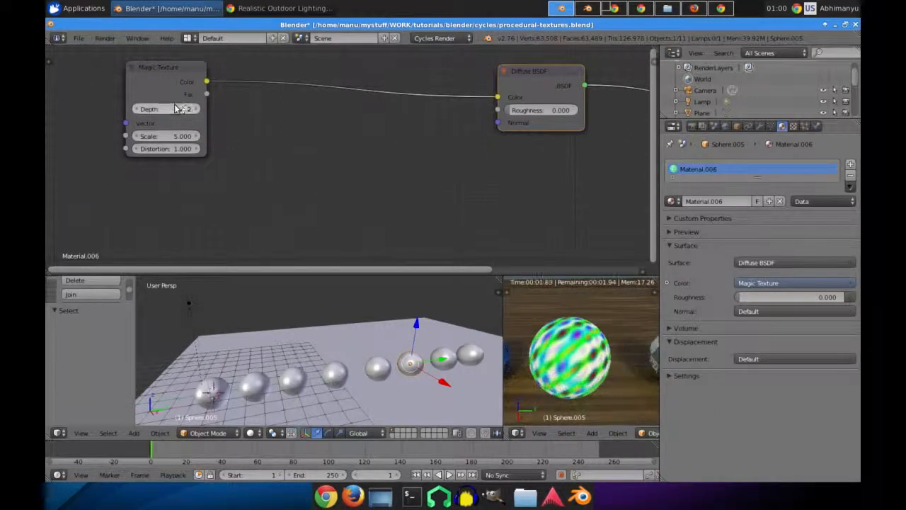
{"action": "left_click", "coordinate": [174, 136]}
{"action": "type", "text": "10"}
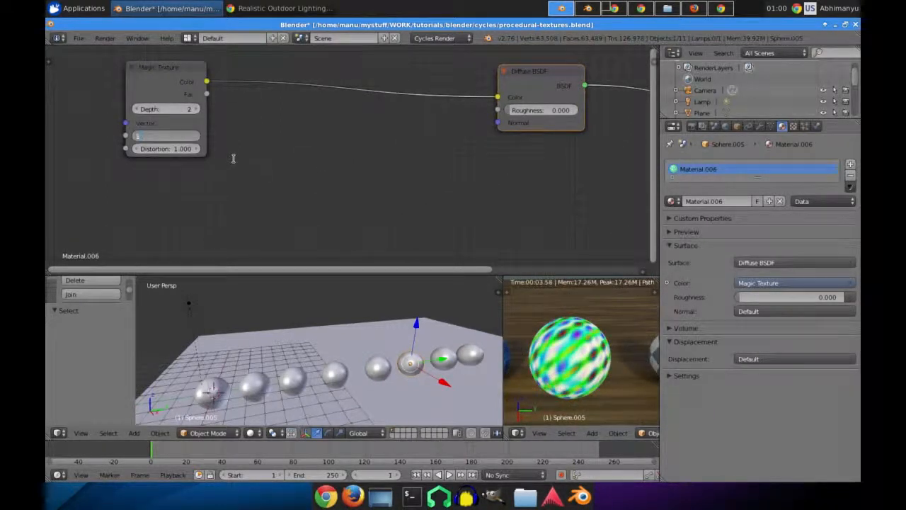
{"action": "key", "text": "Return"}
Step: Reduce the Magic Texture's scale to 2
{"action": "left_click", "coordinate": [162, 136]}
{"action": "type", "text": "2"}
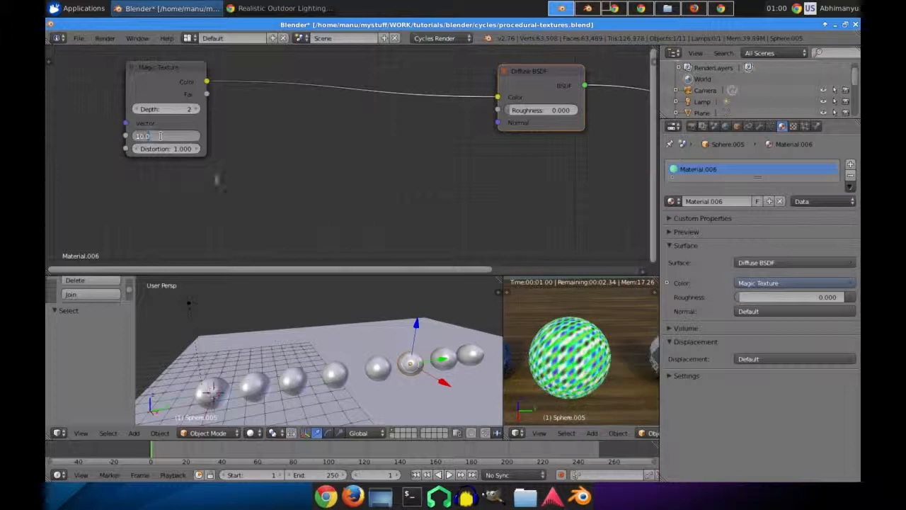
{"action": "key", "text": "Return"}
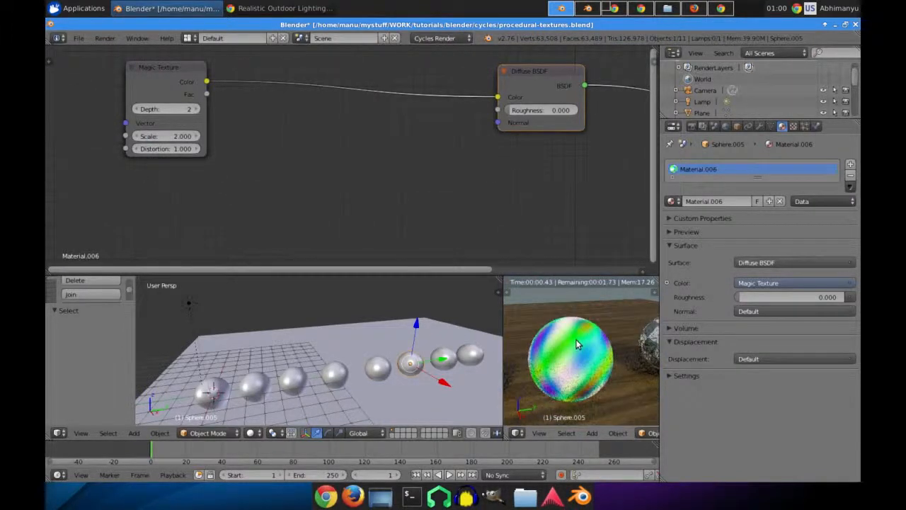
{"action": "scroll", "coordinate": [575, 339], "scroll_direction": "down", "scroll_amount": 4}
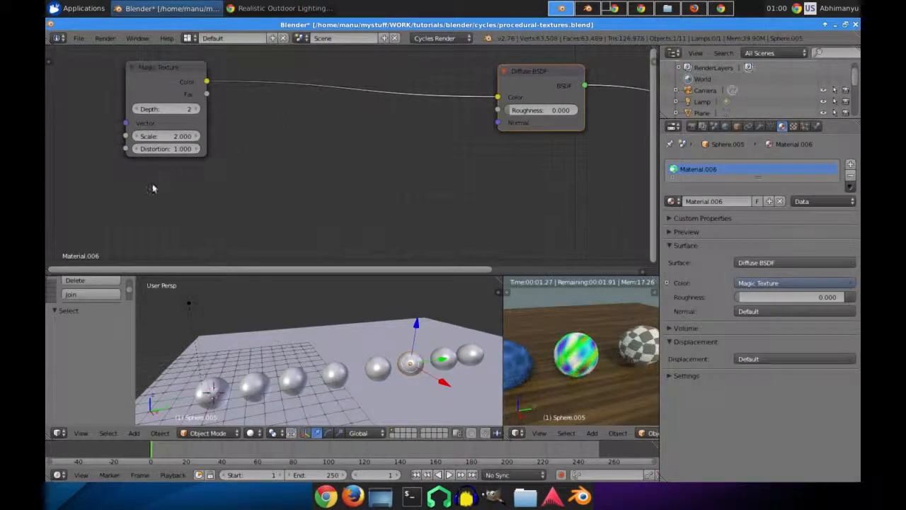
Step: Set the Magic Texture's distortion to 2 and inspect the sphere up close
{"action": "scroll", "coordinate": [153, 186], "scroll_direction": "up", "scroll_amount": 1}
{"action": "left_click", "coordinate": [156, 149]}
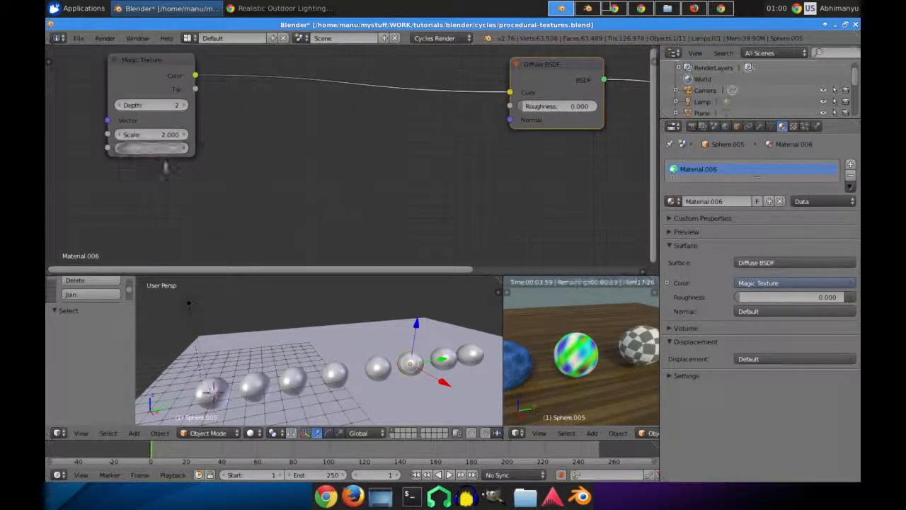
{"action": "type", "text": "2"}
{"action": "key", "text": "Return"}
{"action": "scroll", "coordinate": [575, 374], "scroll_direction": "up", "scroll_amount": 5}
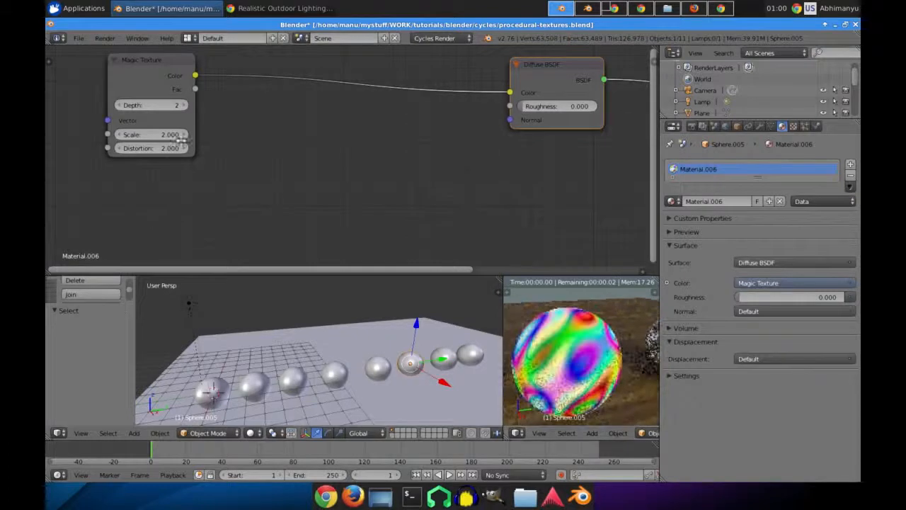
Step: Raise the Magic Texture's distortion to 5.4 and inspect the sphere from different angles
{"action": "mouse_move", "coordinate": [143, 148]}
{"action": "left_mouse_down"}
{"action": "mouse_move", "coordinate": [169, 148]}
{"action": "mouse_move", "coordinate": [160, 148]}
{"action": "left_mouse_up"}
{"action": "middle_click_drag", "start_coordinate": [533, 347], "coordinate": [511, 368]}
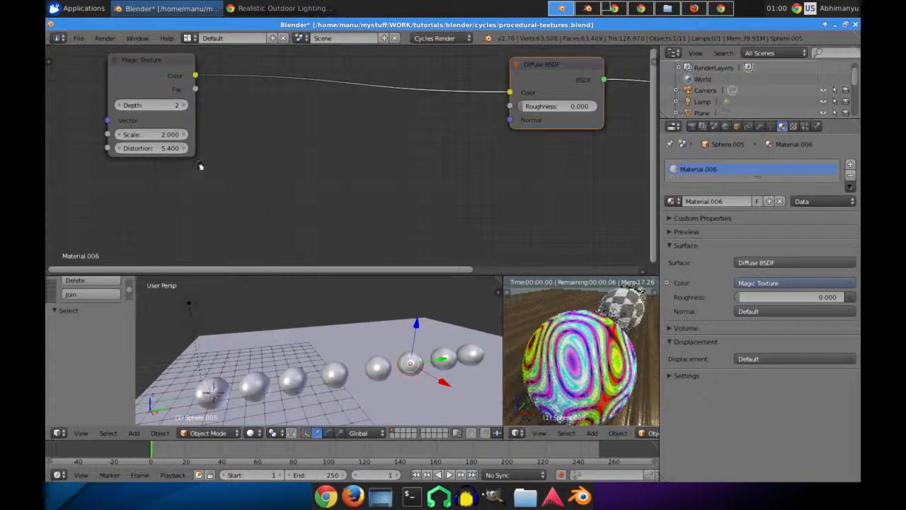
{"action": "middle_click_drag", "start_coordinate": [618, 380], "coordinate": [535, 376]}
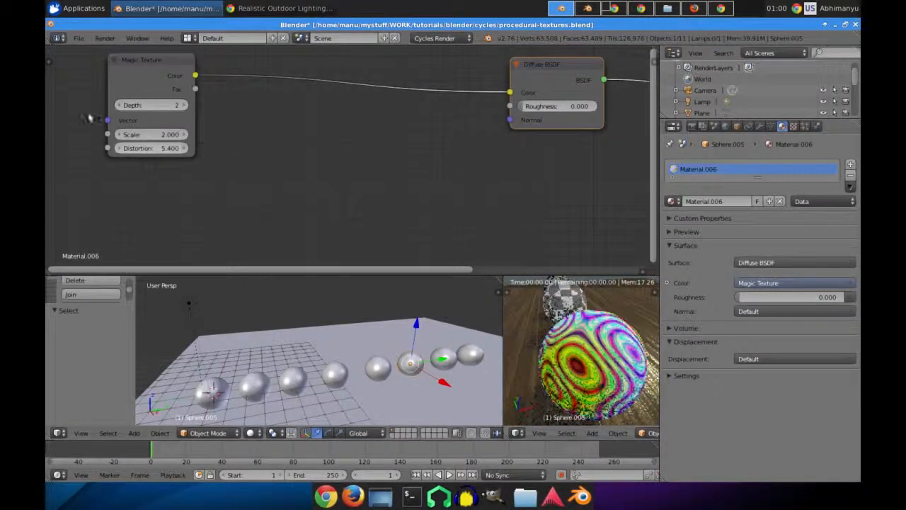
Step: Set the Magic Texture's scale to 3.6 and inspect the pattern around the sphere
{"action": "left_click_drag", "start_coordinate": [151, 135], "coordinate": [152, 135]}
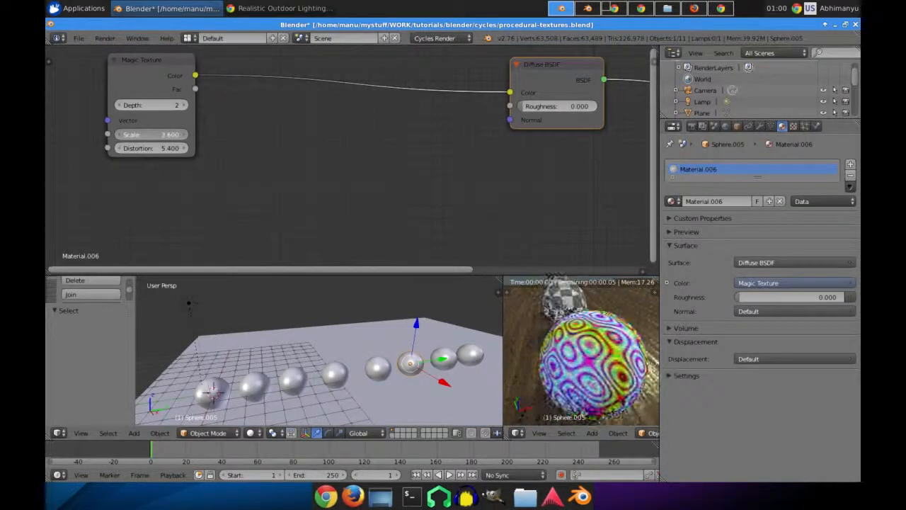
{"action": "left_click_drag", "start_coordinate": [152, 134], "coordinate": [152, 134]}
{"action": "middle_click_drag", "start_coordinate": [593, 341], "coordinate": [661, 356]}
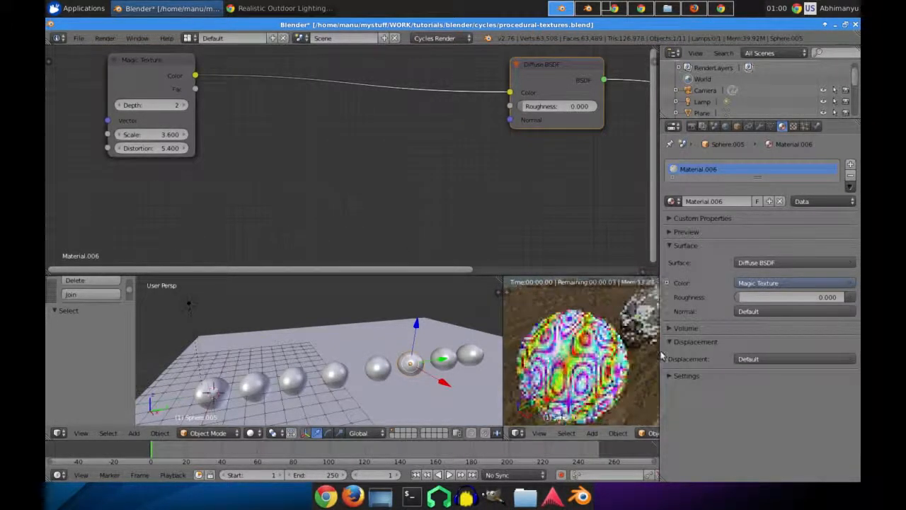
{"action": "middle_click_drag", "start_coordinate": [587, 350], "coordinate": [570, 345]}
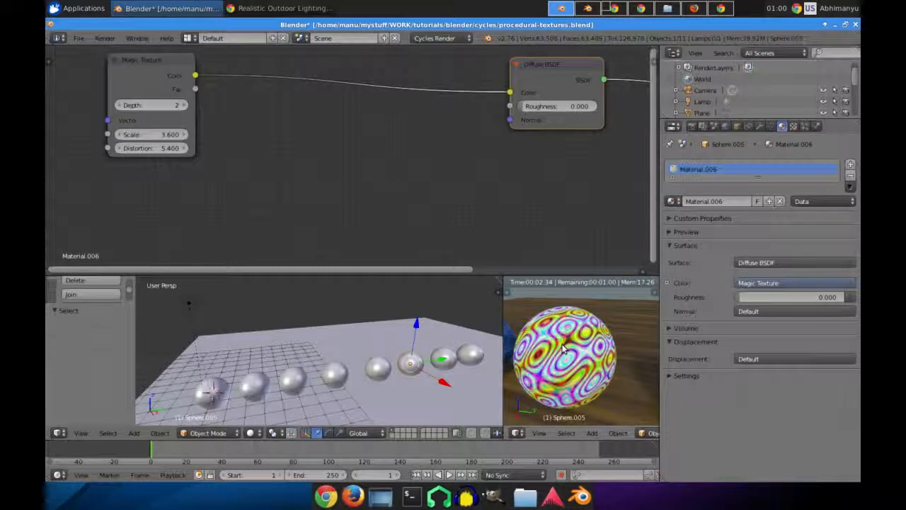
Step: Insert a ColorRamp node between the Magic Texture and the Diffuse BSDF
{"action": "middle_click_drag", "start_coordinate": [342, 137], "coordinate": [387, 148]}
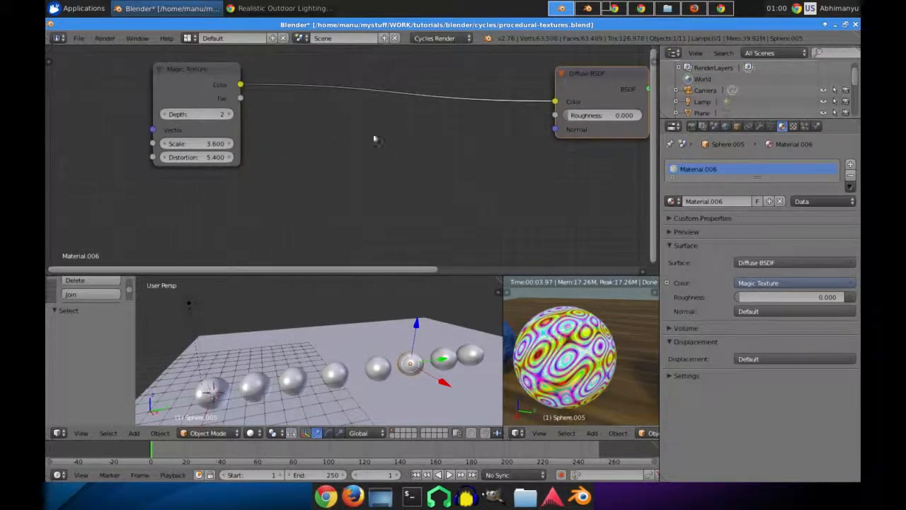
{"action": "key", "text": "shift+a"}
{"action": "mouse_move", "coordinate": [332, 150]}
{"action": "left_click", "coordinate": [384, 170]}
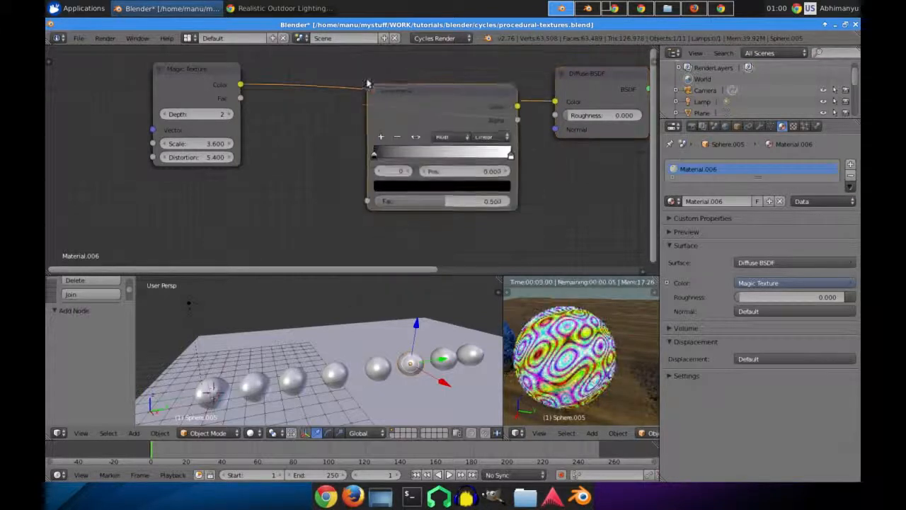
{"action": "left_click", "coordinate": [354, 68]}
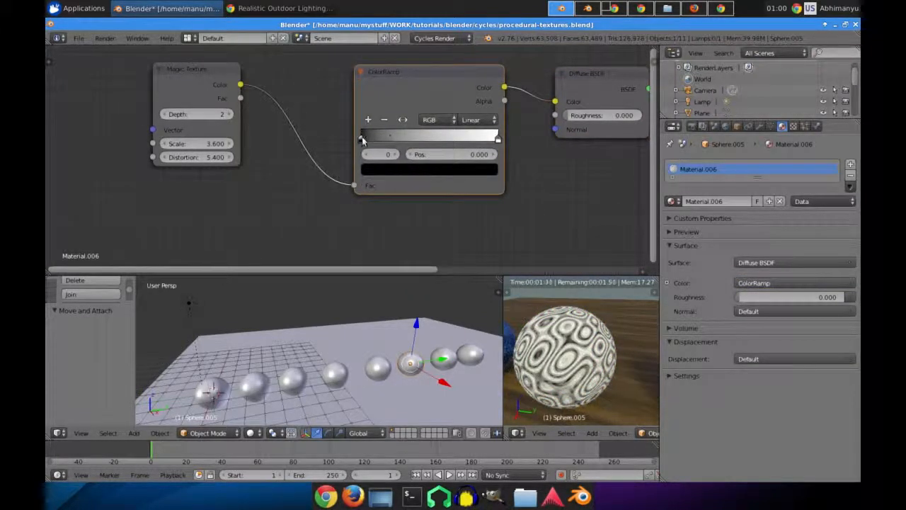
Step: Move the ColorRamp's black stop to position 0.245 and bring its white stop inward to sharpen the magic pattern's contrast
{"action": "left_click_drag", "start_coordinate": [363, 139], "coordinate": [394, 139]}
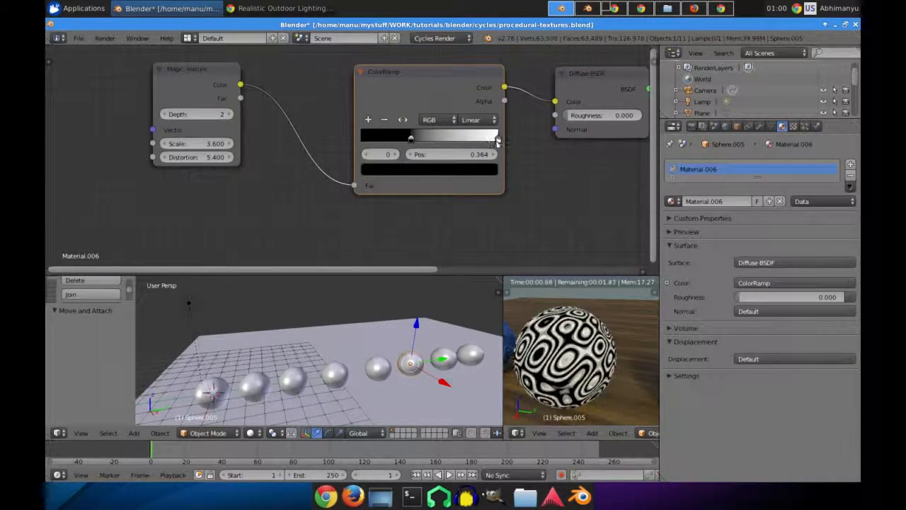
{"action": "key", "text": "g"}
{"action": "left_click_drag", "start_coordinate": [467, 139], "coordinate": [372, 140]}
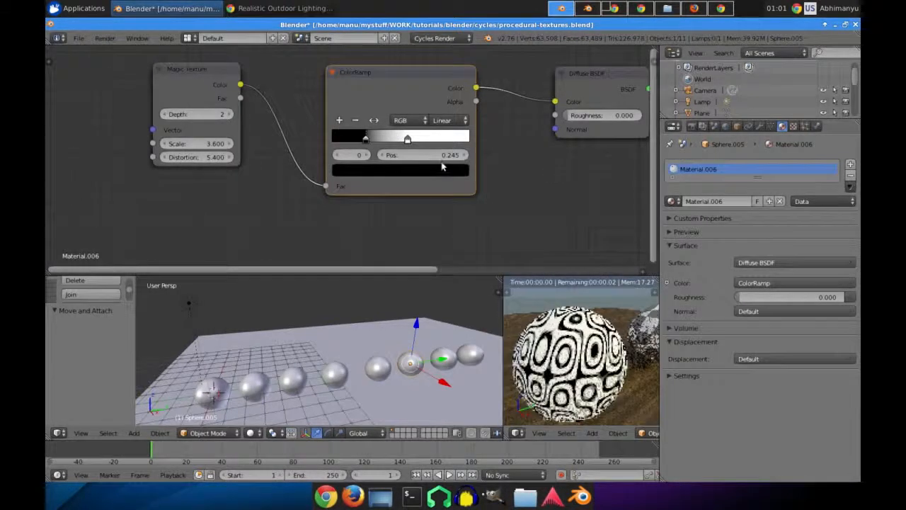
{"action": "middle_click_drag", "start_coordinate": [588, 392], "coordinate": [648, 400]}
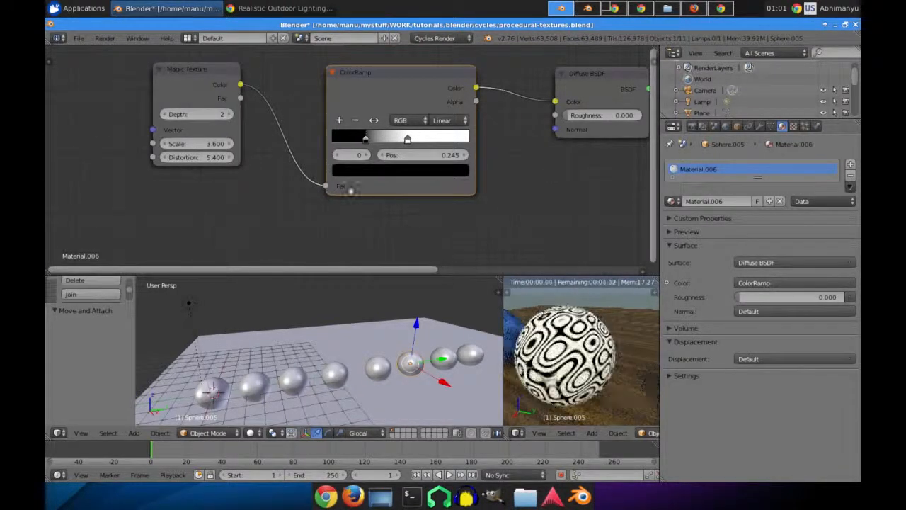
Step: Reposition the Magic Texture node and add a Noise Texture node below it
{"action": "left_click_drag", "start_coordinate": [188, 87], "coordinate": [113, 90]}
{"action": "middle_click_drag", "start_coordinate": [201, 177], "coordinate": [289, 149]}
{"action": "key", "text": "shift+a"}
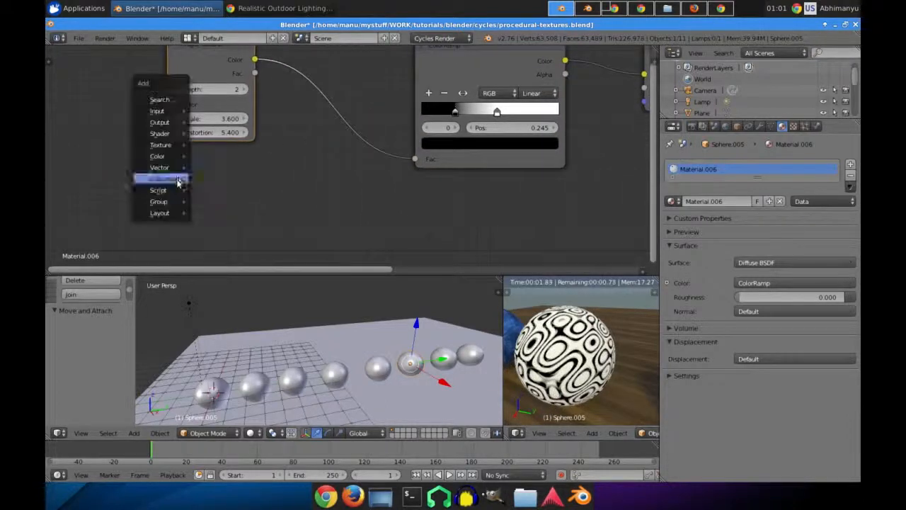
{"action": "mouse_move", "coordinate": [167, 145]}
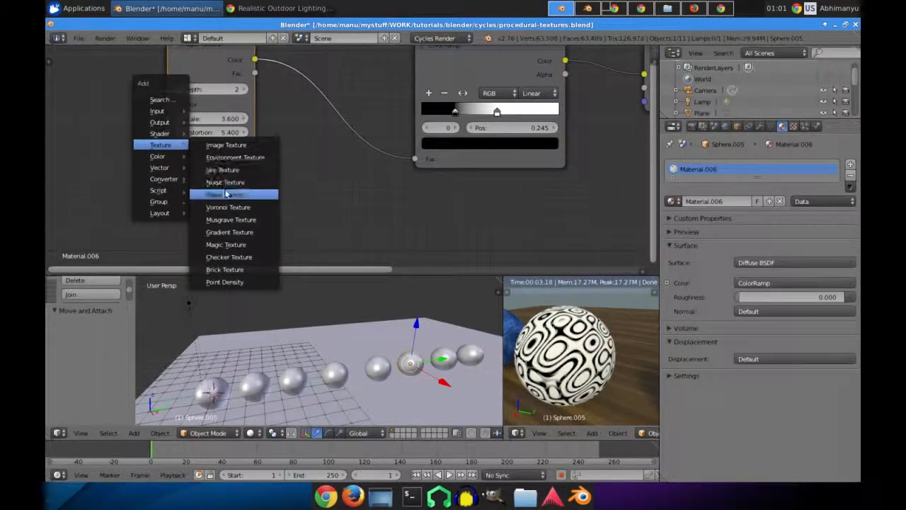
{"action": "left_click", "coordinate": [227, 182]}
{"action": "left_click", "coordinate": [221, 187]}
Step: Add a Wave Texture node beside the Noise Texture node
{"action": "key", "text": "shift+a"}
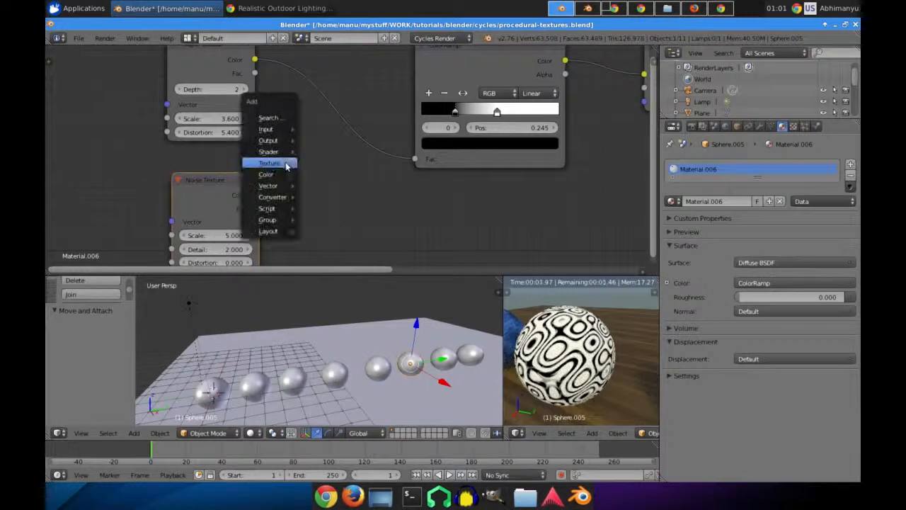
{"action": "mouse_move", "coordinate": [271, 163]}
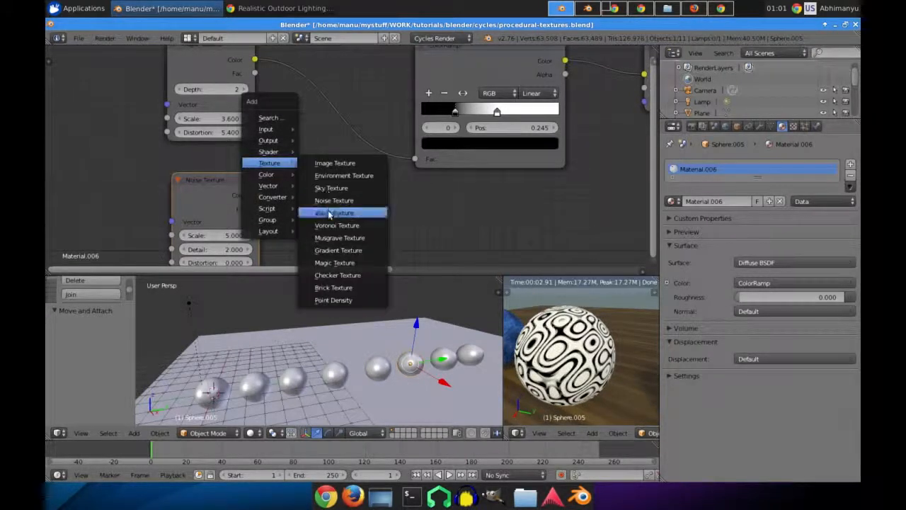
{"action": "left_click", "coordinate": [301, 210]}
{"action": "left_click", "coordinate": [291, 219]}
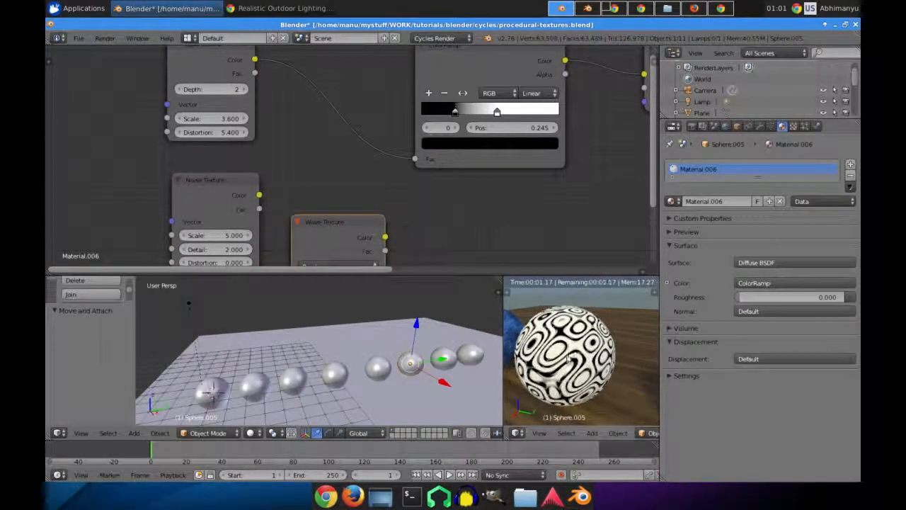
Step: Examine the node setups of the checker, brick and blue bump spheres, ending on the magic texture sphere
{"action": "right_click", "coordinate": [445, 360]}
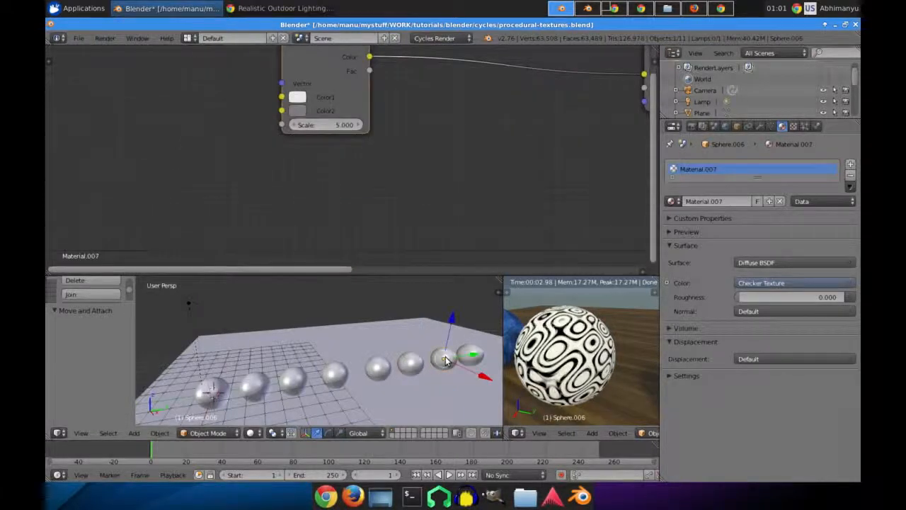
{"action": "scroll", "coordinate": [387, 151], "scroll_direction": "down", "scroll_amount": 1}
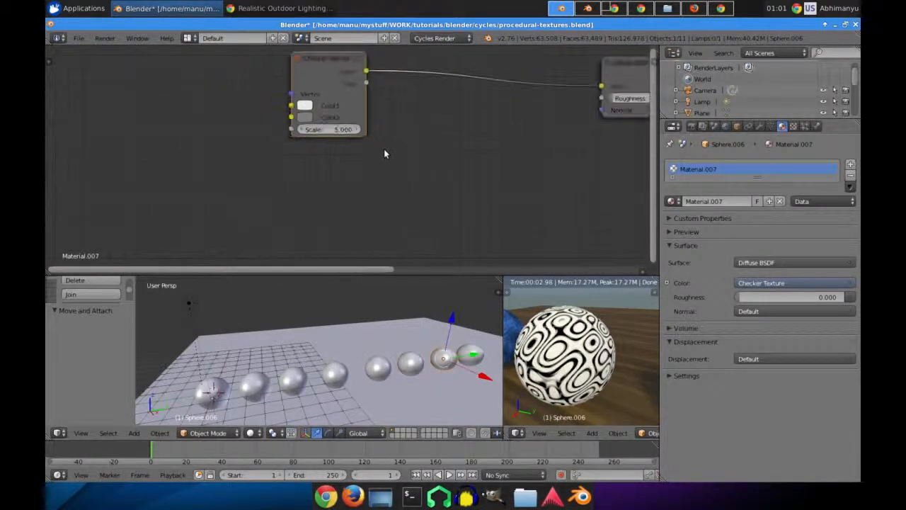
{"action": "right_click", "coordinate": [470, 356]}
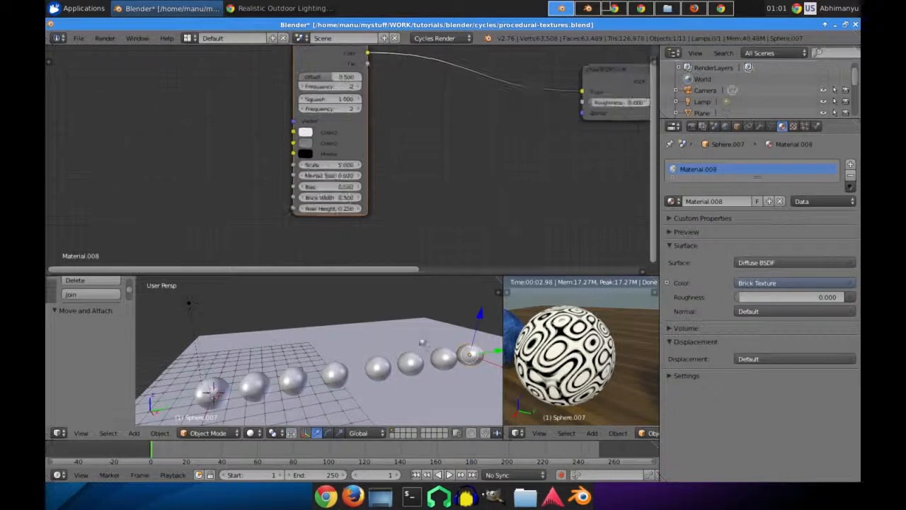
{"action": "right_click", "coordinate": [418, 365]}
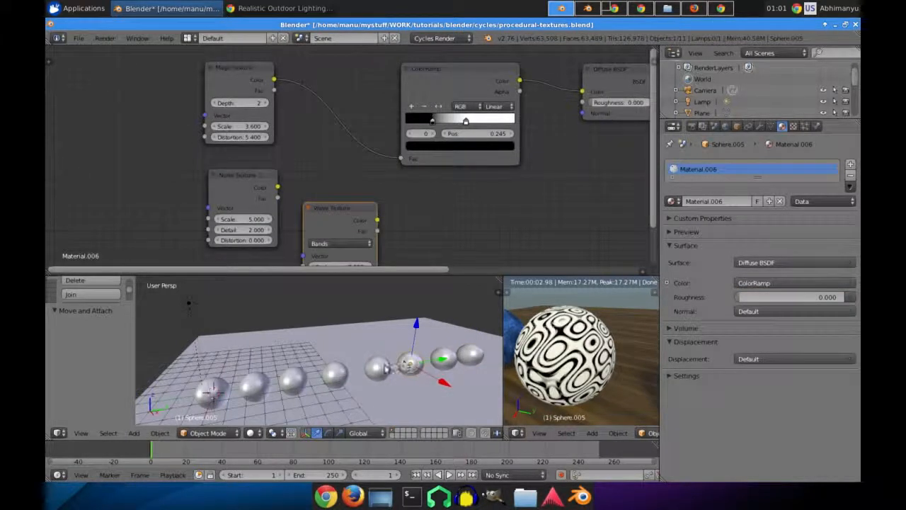
{"action": "right_click", "coordinate": [376, 369]}
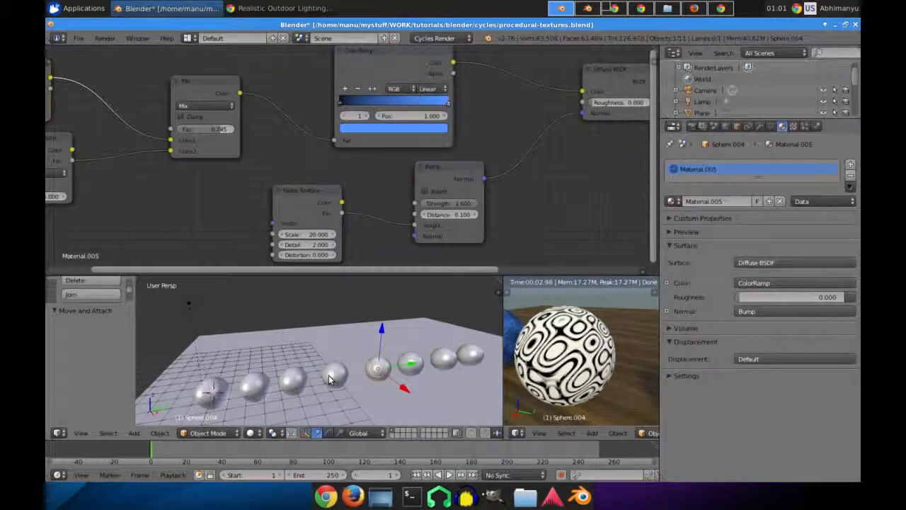
{"action": "right_click", "coordinate": [409, 367]}
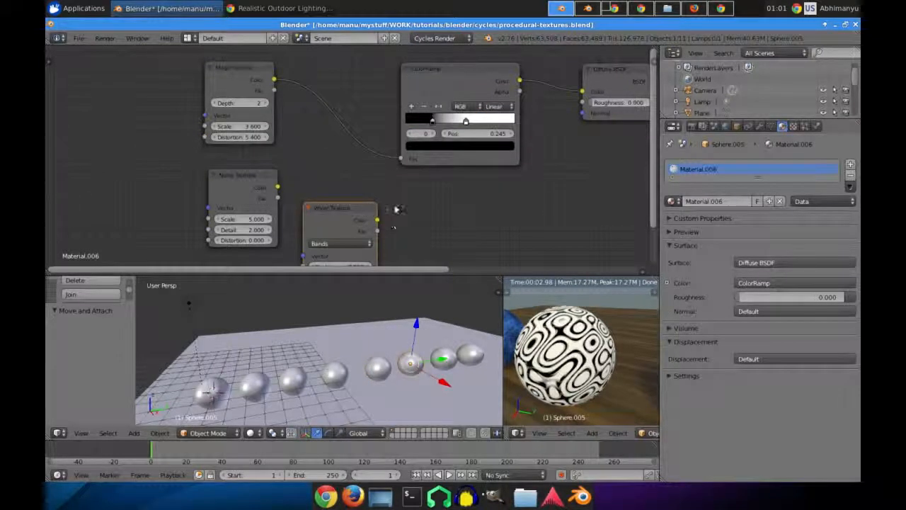
Step: Shift the Noise Texture and Wave Texture nodes away from the ColorRamp to make room in the node tree
{"action": "middle_click_drag", "start_coordinate": [389, 198], "coordinate": [362, 156]}
{"action": "middle_click_drag", "start_coordinate": [352, 186], "coordinate": [336, 175]}
{"action": "middle_click_drag", "start_coordinate": [247, 113], "coordinate": [244, 152]}
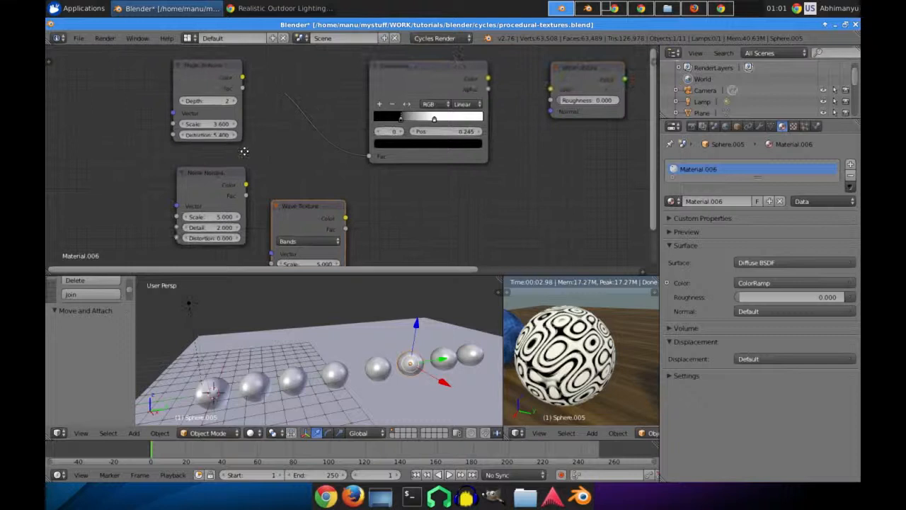
{"action": "left_click_drag", "start_coordinate": [231, 188], "coordinate": [186, 182]}
{"action": "left_click_drag", "start_coordinate": [300, 209], "coordinate": [250, 213]}
Step: Insert a MixRGB node on the link between the Magic Texture and the ColorRamp
{"action": "key", "text": "shift+a"}
{"action": "mouse_move", "coordinate": [280, 134]}
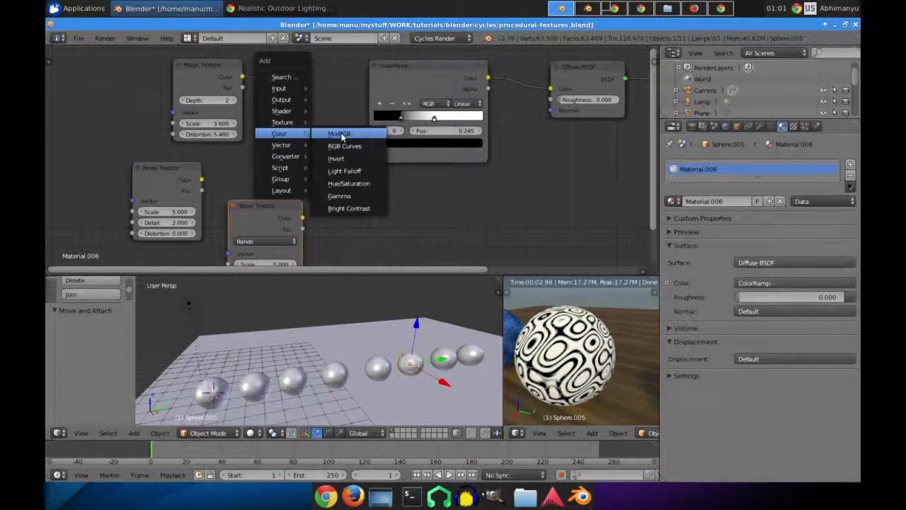
{"action": "left_click", "coordinate": [341, 135]}
{"action": "left_click", "coordinate": [326, 139]}
Step: Connect the Wave Texture's Color output to the Mix node's Color2 input
{"action": "left_click_drag", "start_coordinate": [267, 220], "coordinate": [247, 220]}
{"action": "left_click_drag", "start_coordinate": [310, 230], "coordinate": [293, 179]}
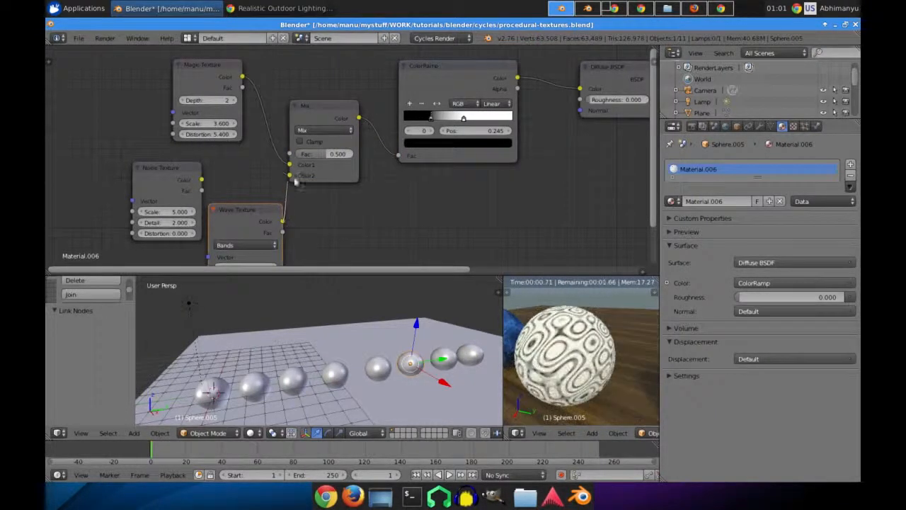
{"action": "middle_click_drag", "start_coordinate": [348, 223], "coordinate": [355, 219]}
{"action": "middle_click_drag", "start_coordinate": [537, 356], "coordinate": [602, 356]}
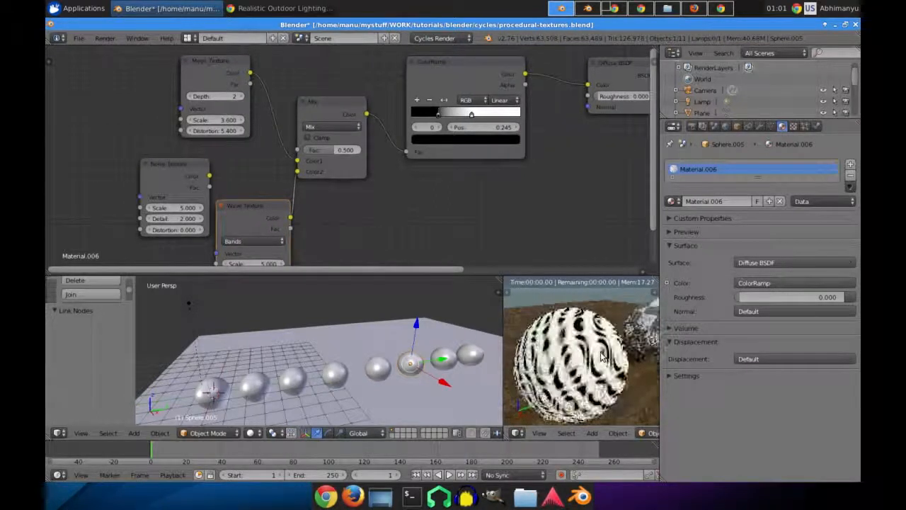
Step: Connect the Noise Texture's Fac output to the Mix node's Fac input and set the noise Scale to 20
{"action": "middle_click_drag", "start_coordinate": [394, 215], "coordinate": [422, 202]}
{"action": "left_click_drag", "start_coordinate": [228, 158], "coordinate": [152, 155]}
{"action": "left_click_drag", "start_coordinate": [266, 191], "coordinate": [216, 205]}
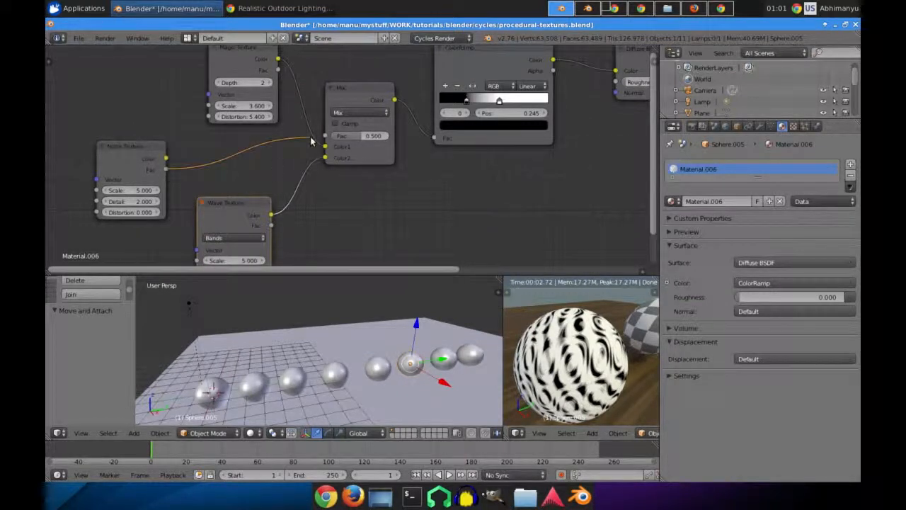
{"action": "left_click_drag", "start_coordinate": [311, 141], "coordinate": [325, 136]}
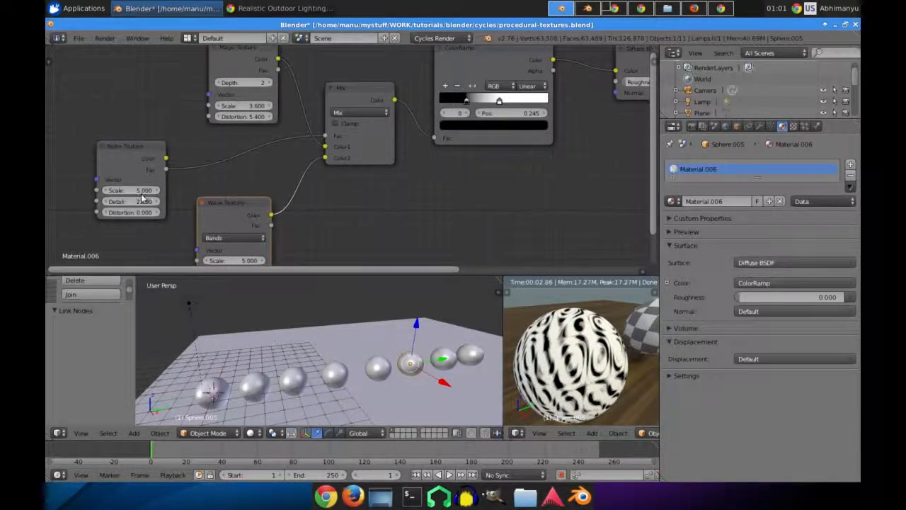
{"action": "type", "text": "0"}
{"action": "key", "text": "Return"}
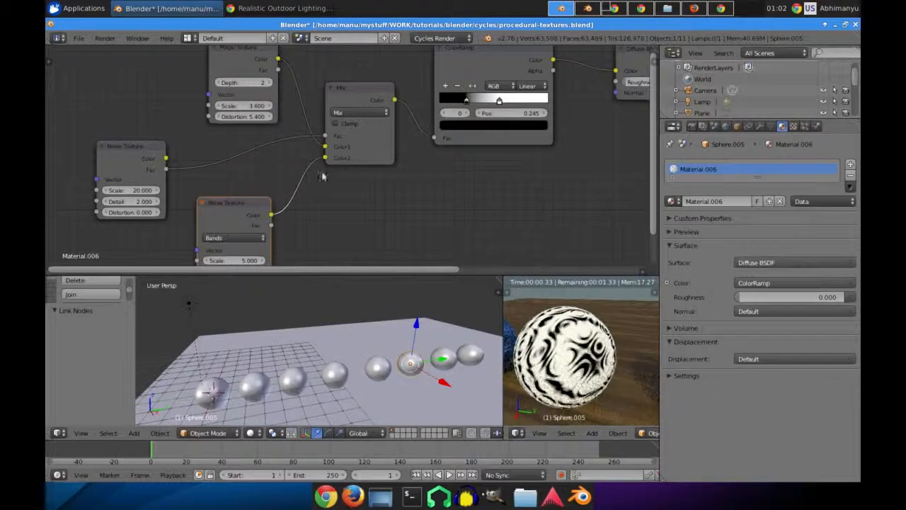
Step: Set the Wave Texture's type to Rings and the Mix node's blend type to Add
{"action": "middle_click_drag", "start_coordinate": [342, 176], "coordinate": [345, 184]}
{"action": "left_click_drag", "start_coordinate": [228, 64], "coordinate": [208, 79]}
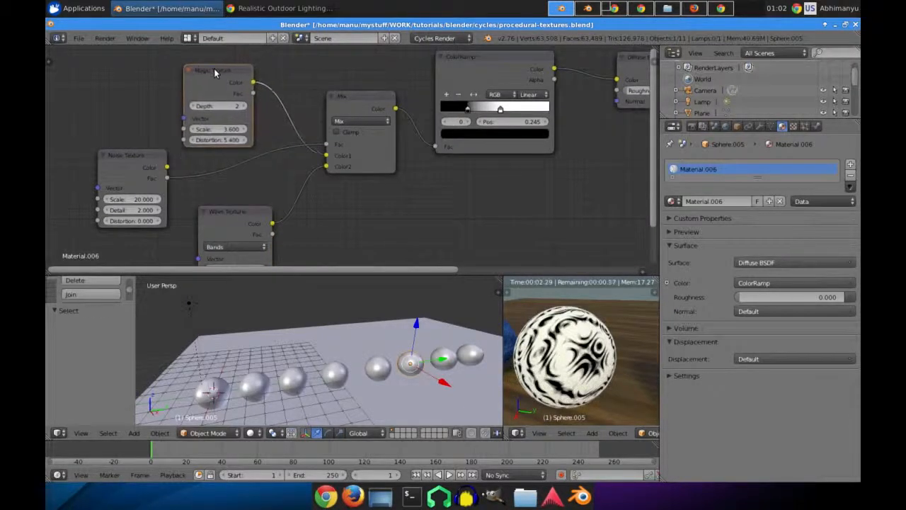
{"action": "middle_click_drag", "start_coordinate": [255, 241], "coordinate": [266, 203]}
{"action": "left_click", "coordinate": [266, 205]}
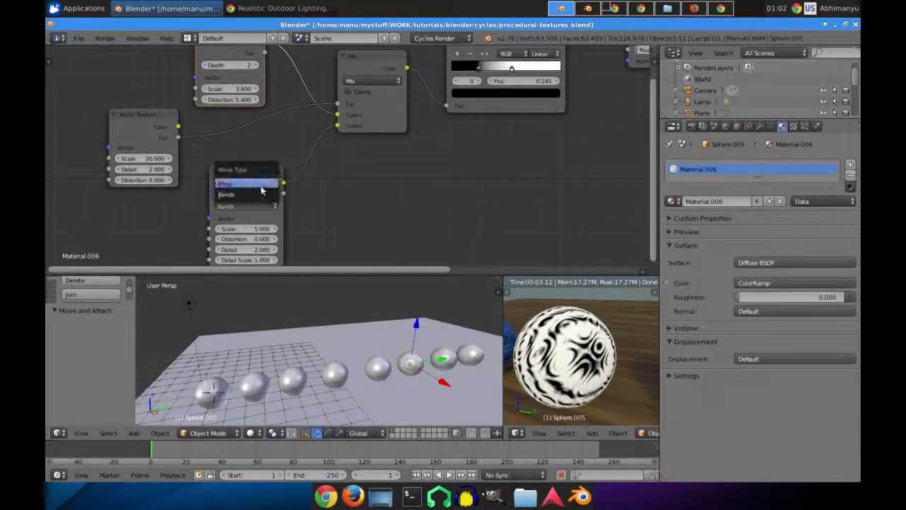
{"action": "left_click", "coordinate": [261, 185]}
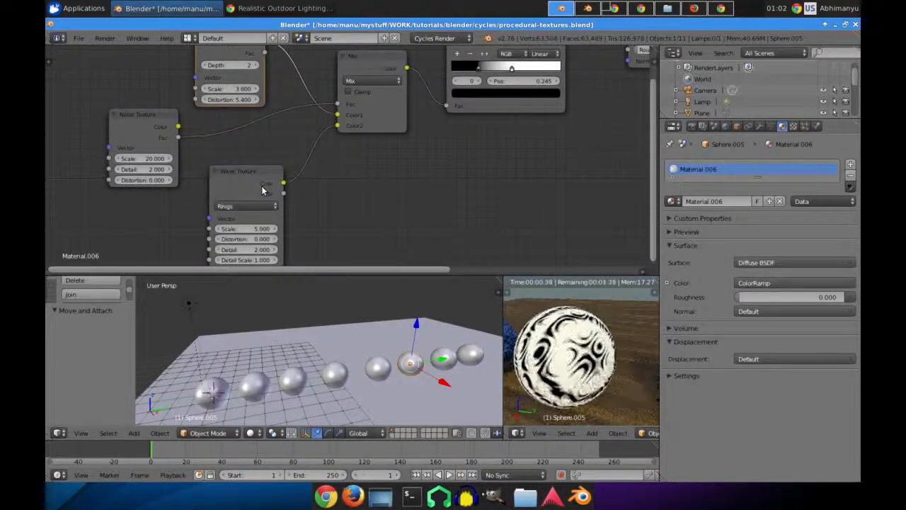
{"action": "left_click", "coordinate": [370, 80]}
{"action": "left_click", "coordinate": [364, 104]}
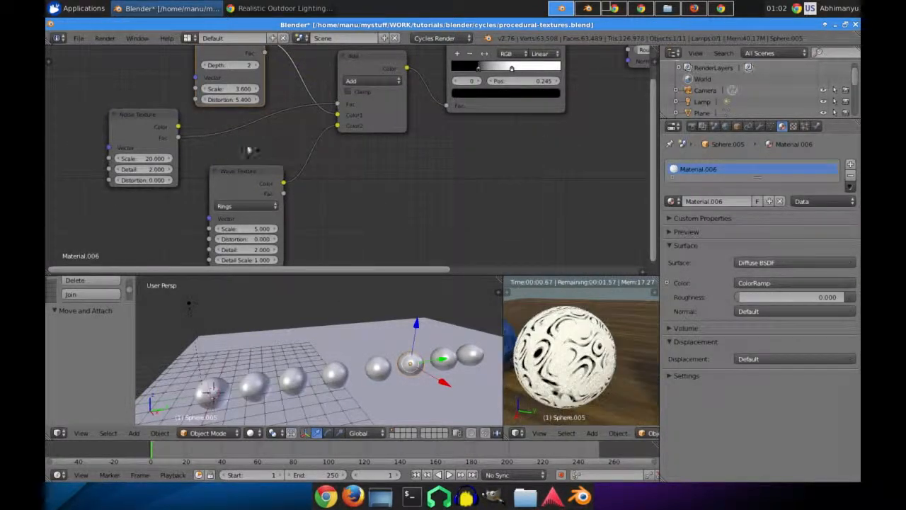
Step: Cut the noise link into the blending node's Fac and connect the Noise Texture's Color output to Color2 instead
{"action": "right_click_drag", "start_coordinate": [279, 135], "coordinate": [280, 136], "text": "ctrl"}
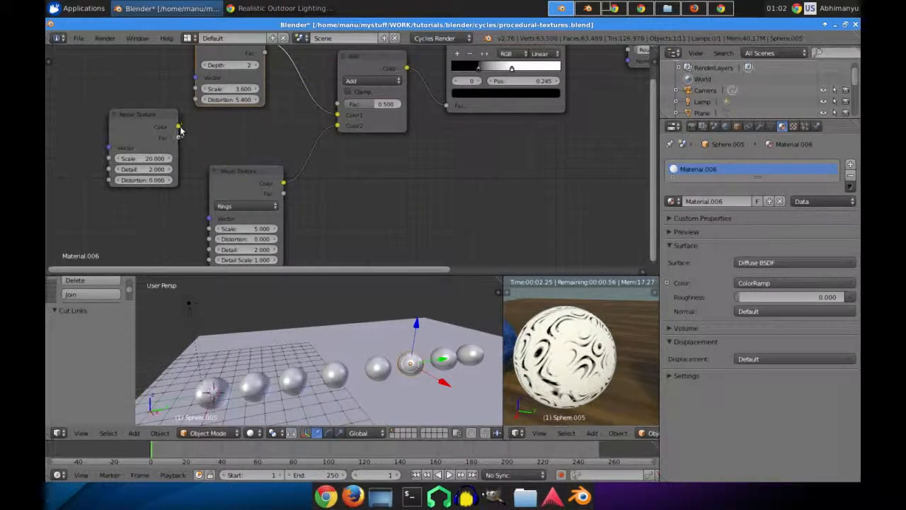
{"action": "left_click_drag", "start_coordinate": [338, 125], "coordinate": [179, 126]}
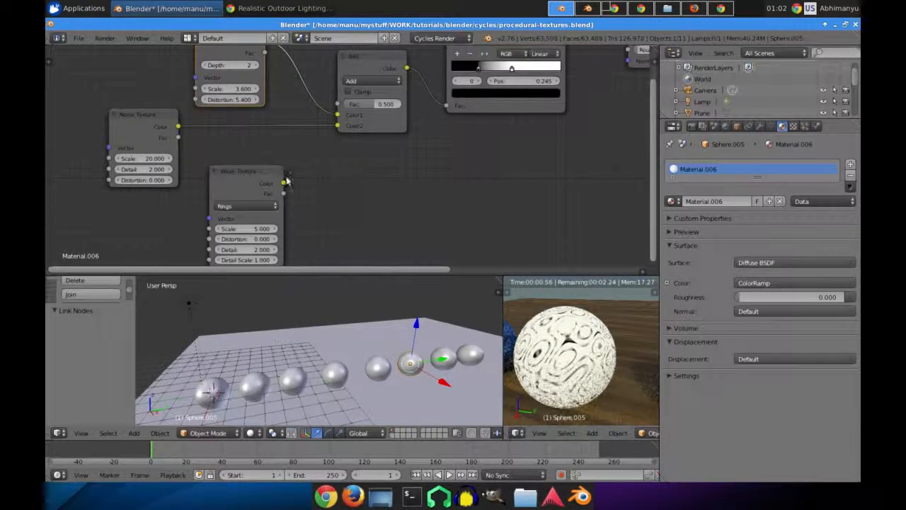
Step: Set the blending node back to Mix and connect the Wave Texture's Fac output to its Fac input
{"action": "left_click", "coordinate": [373, 82]}
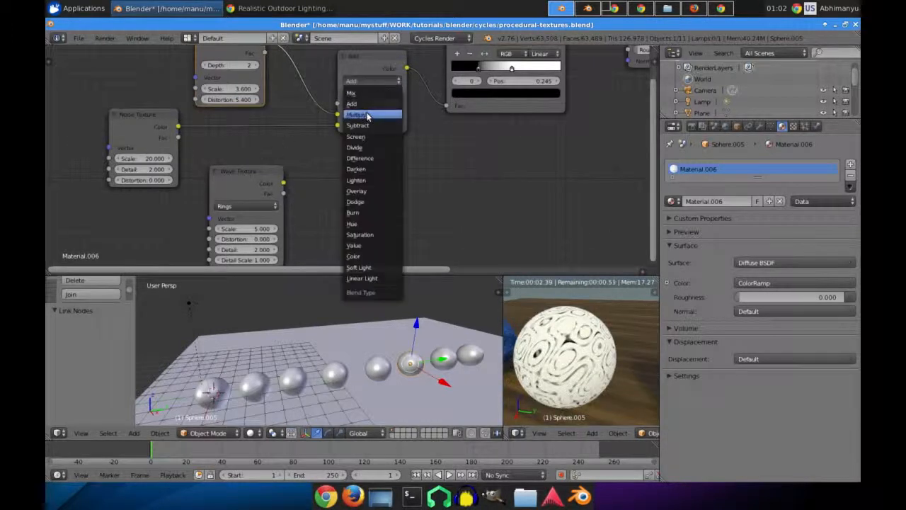
{"action": "left_click", "coordinate": [365, 94]}
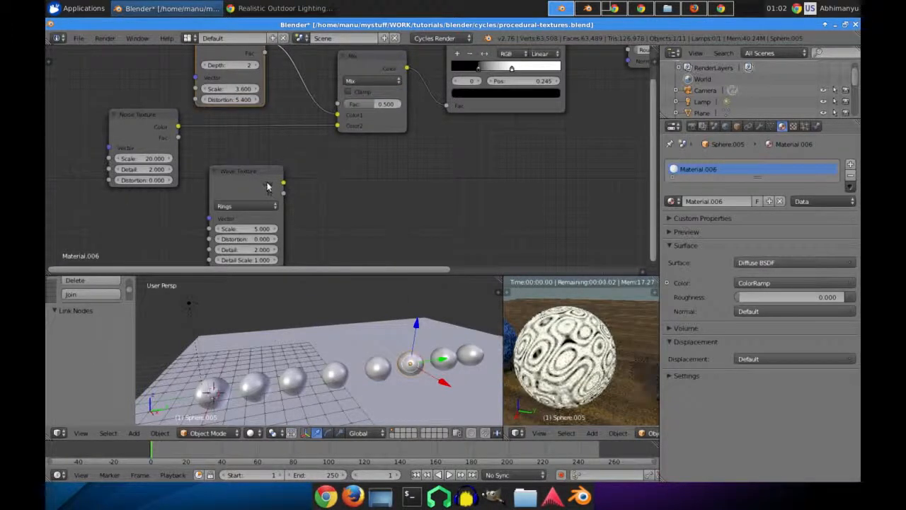
{"action": "left_click_drag", "start_coordinate": [283, 194], "coordinate": [338, 104]}
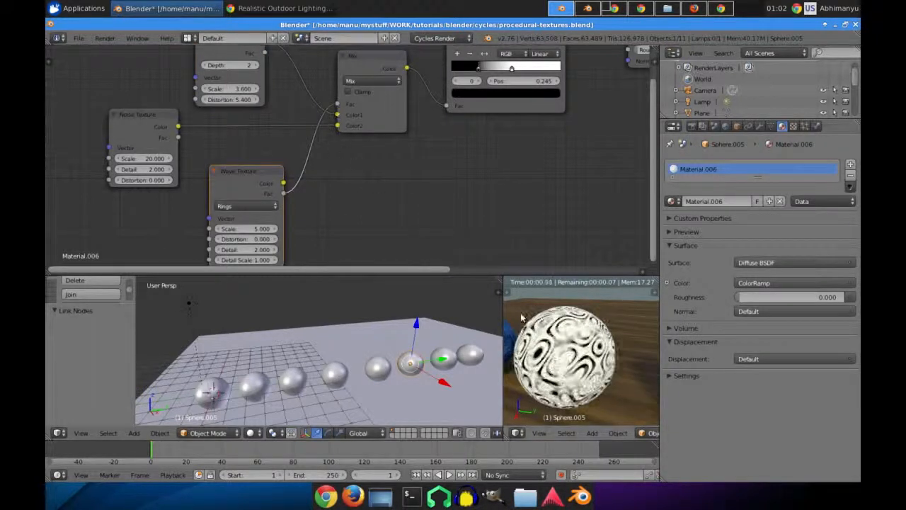
Step: Add a Bump node below the ColorRamp and connect its Normal output to the Diffuse BSDF's Normal input
{"action": "mouse_move", "coordinate": [575, 330]}
{"action": "middle_mouse_down"}
{"action": "mouse_move", "coordinate": [566, 347]}
{"action": "mouse_move", "coordinate": [575, 340]}
{"action": "middle_mouse_up"}
{"action": "scroll", "coordinate": [575, 333], "scroll_direction": "down", "scroll_amount": 4}
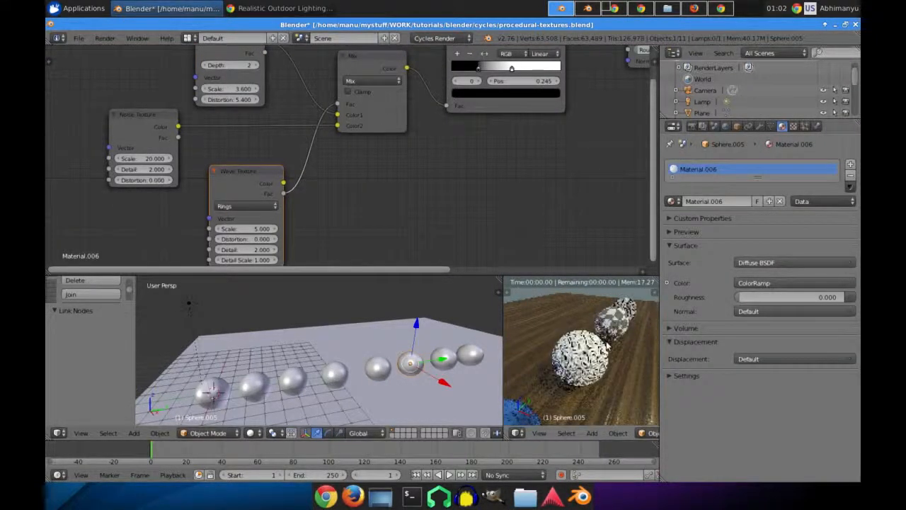
{"action": "middle_click_drag", "start_coordinate": [527, 156], "coordinate": [411, 182]}
{"action": "scroll", "coordinate": [469, 157], "scroll_direction": "down", "scroll_amount": 3}
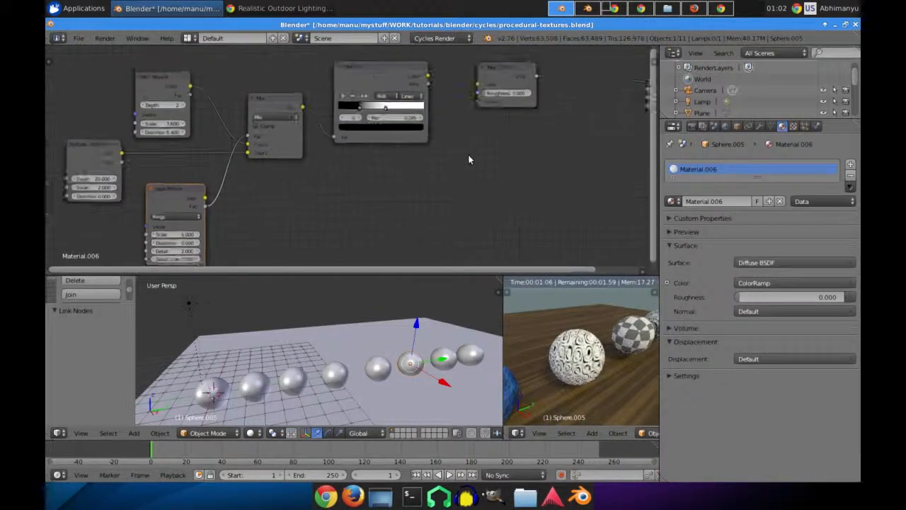
{"action": "middle_click_drag", "start_coordinate": [468, 158], "coordinate": [441, 171]}
{"action": "key", "text": "shift+a"}
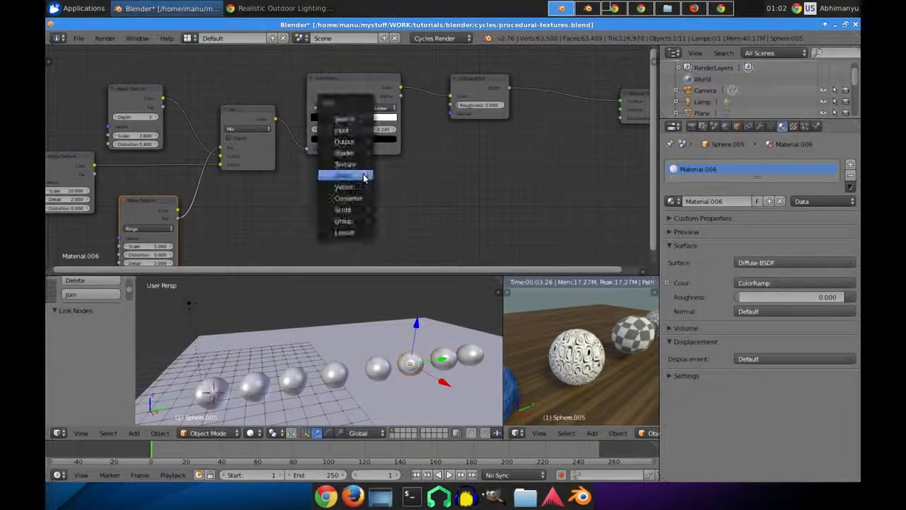
{"action": "mouse_move", "coordinate": [350, 187]}
{"action": "left_click", "coordinate": [401, 200]}
{"action": "left_click", "coordinate": [400, 201]}
{"action": "left_click_drag", "start_coordinate": [394, 201], "coordinate": [452, 113]}
Step: Connect the Mix node's Color output to the Bump node's Height input and inspect the sphere in the rendered view
{"action": "left_click_drag", "start_coordinate": [281, 122], "coordinate": [339, 212]}
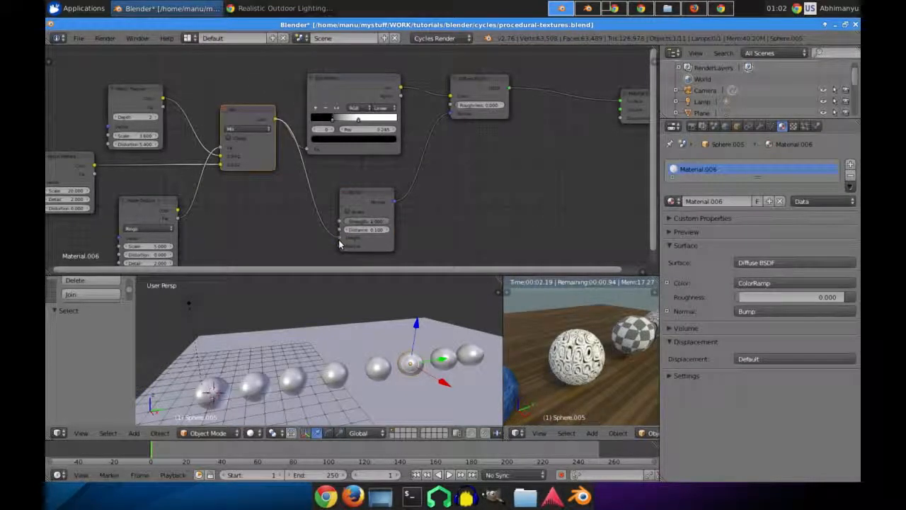
{"action": "left_click_drag", "start_coordinate": [339, 240], "coordinate": [339, 240]}
{"action": "scroll", "coordinate": [594, 377], "scroll_direction": "up", "scroll_amount": 8}
{"action": "scroll", "coordinate": [594, 377], "scroll_direction": "down", "scroll_amount": 4}
{"action": "middle_click_drag", "start_coordinate": [594, 377], "coordinate": [555, 361]}
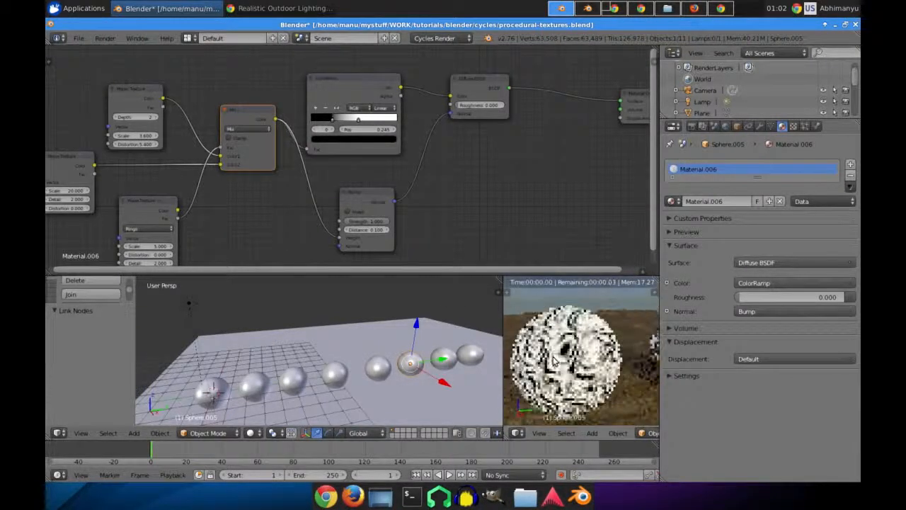
Step: Bypass the ColorRamp by connecting the Mix node's Color output straight to the Diffuse BSDF's Color input, and inspect the sphere
{"action": "scroll", "coordinate": [310, 140], "scroll_direction": "up", "scroll_amount": 2}
{"action": "left_click_drag", "start_coordinate": [309, 140], "coordinate": [479, 79]}
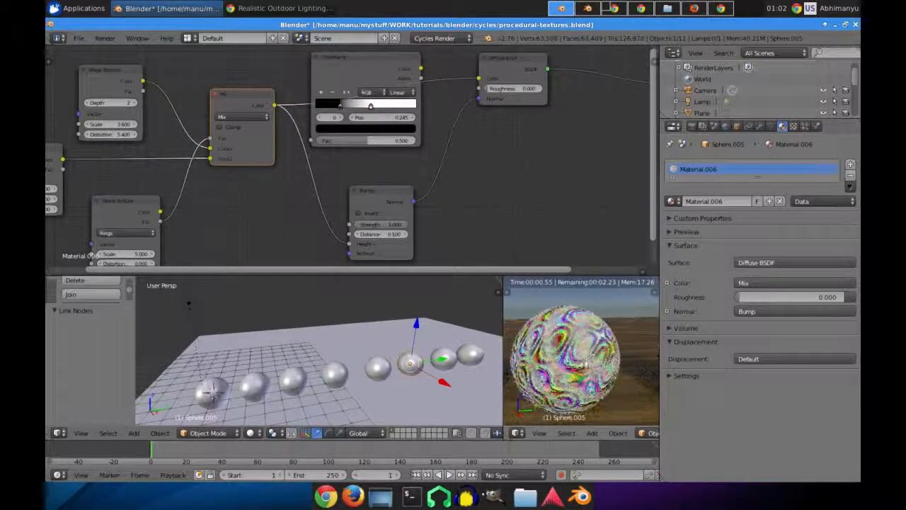
{"action": "middle_click_drag", "start_coordinate": [569, 375], "coordinate": [610, 366]}
{"action": "scroll", "coordinate": [609, 366], "scroll_direction": "down", "scroll_amount": 6}
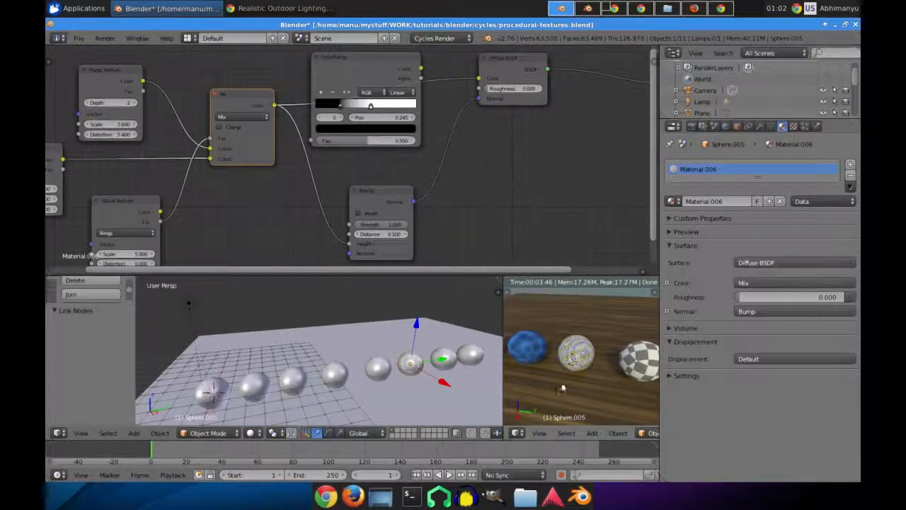
{"action": "scroll", "coordinate": [562, 388], "scroll_direction": "up", "scroll_amount": 6}
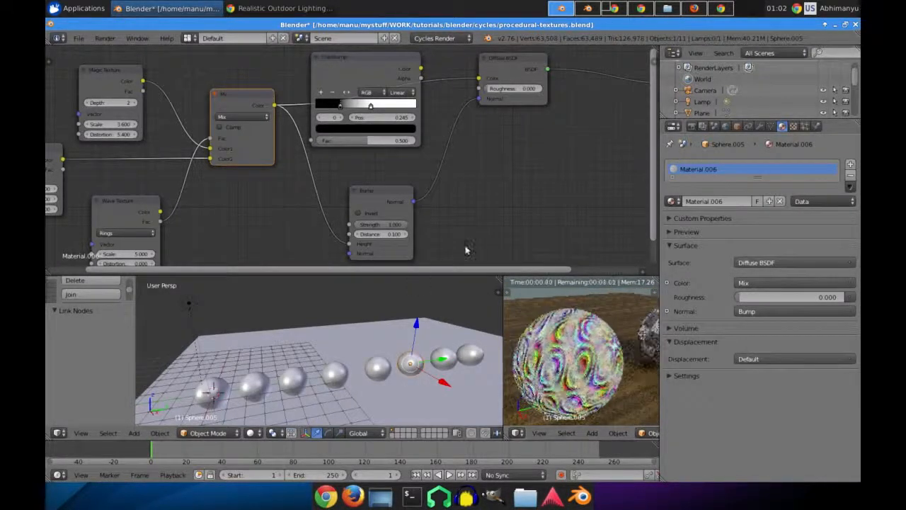
Step: Cut the Wave Texture link to the Mix node's Fac input and raise its Fac to about 0.845
{"action": "middle_click_drag", "start_coordinate": [281, 200], "coordinate": [368, 171]}
{"action": "left_click_drag", "start_coordinate": [331, 69], "coordinate": [294, 78]}
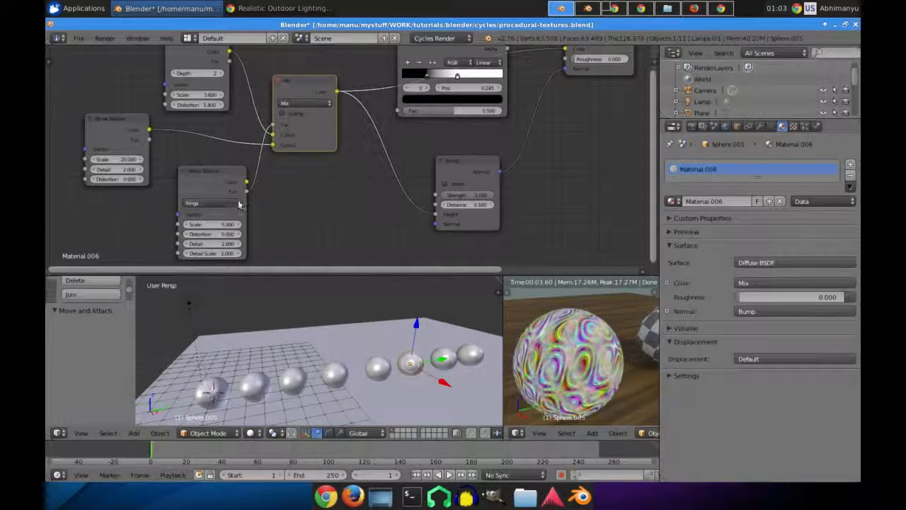
{"action": "left_click_drag", "start_coordinate": [248, 166], "coordinate": [280, 173], "text": "ctrl"}
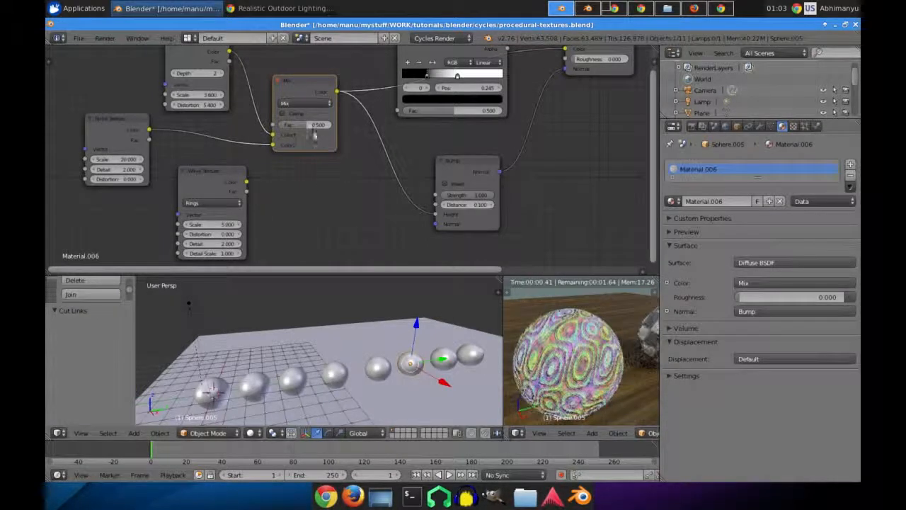
{"action": "left_click_drag", "start_coordinate": [305, 127], "coordinate": [323, 127]}
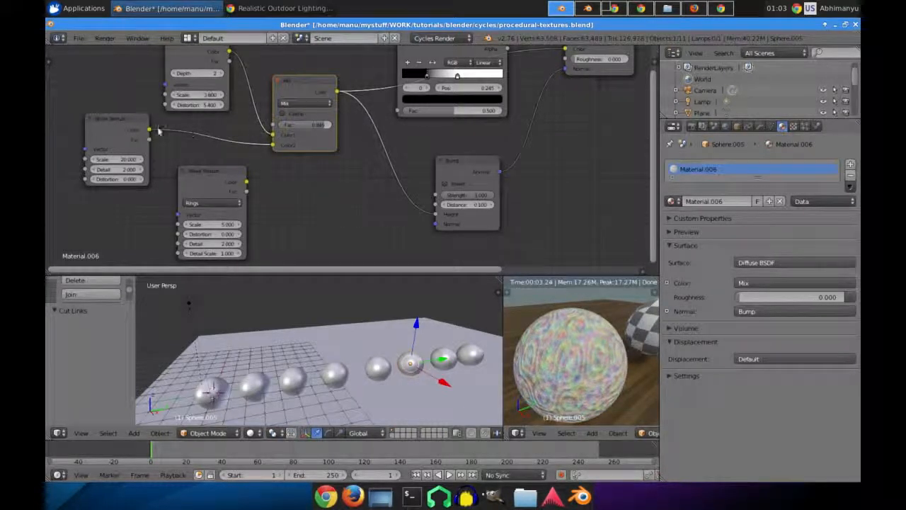
Step: Try a Noise Texture Scale of 200, reduce it to 50, and inspect the rendered sphere
{"action": "left_click", "coordinate": [120, 159]}
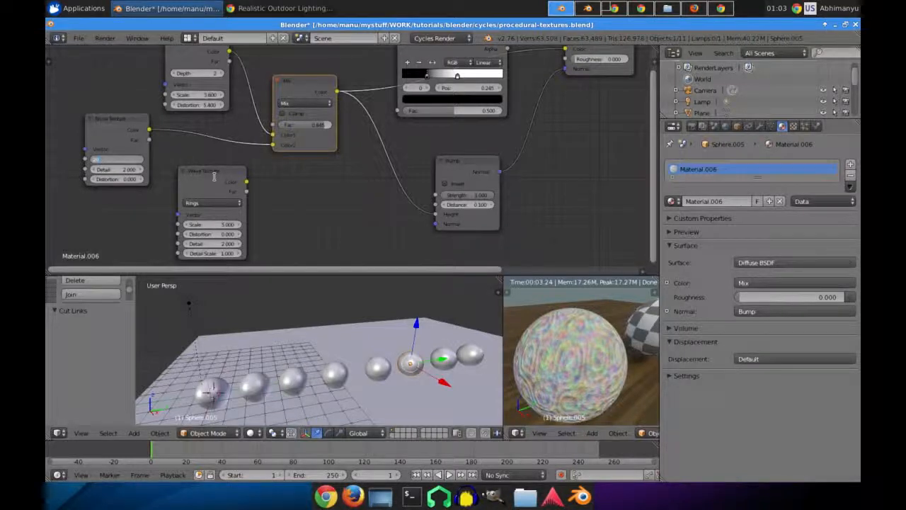
{"action": "type", "text": "200"}
{"action": "key", "text": "Return"}
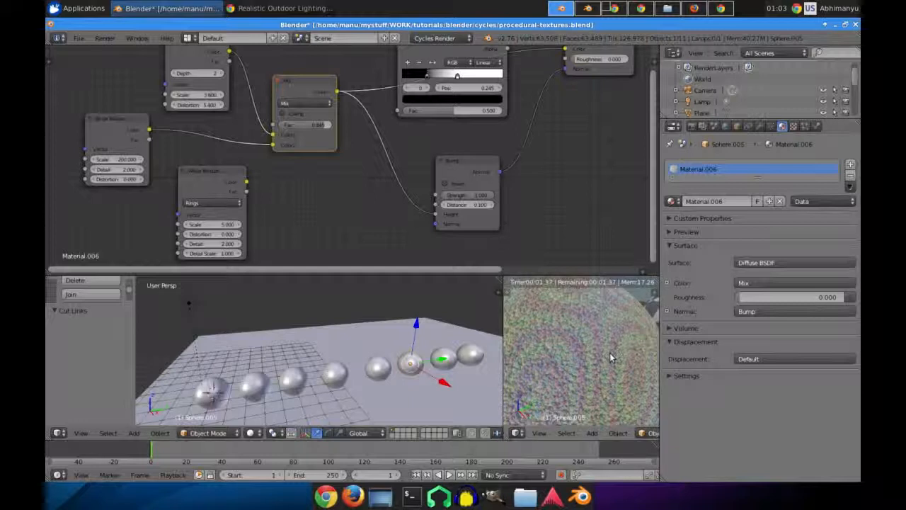
{"action": "left_click", "coordinate": [120, 160]}
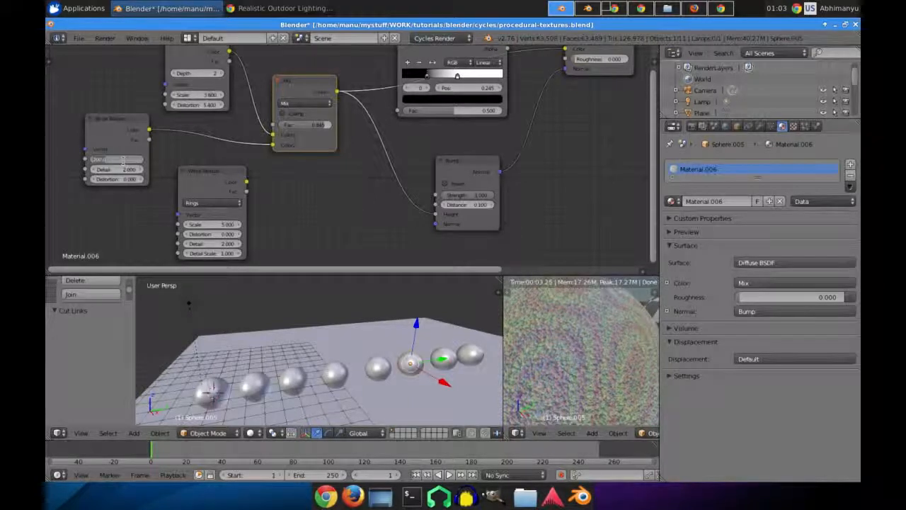
{"action": "type", "text": "50"}
{"action": "key", "text": "Return"}
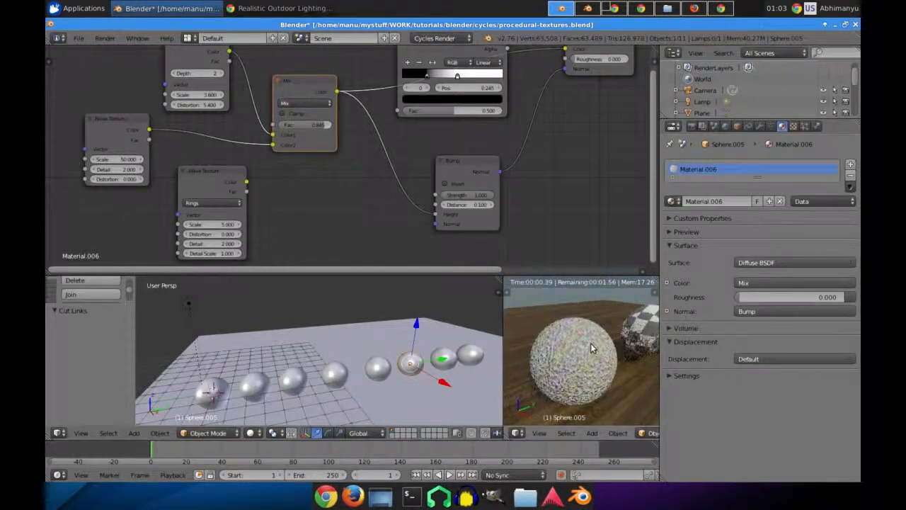
{"action": "scroll", "coordinate": [577, 339], "scroll_direction": "up", "scroll_amount": 3}
Step: Change the Mix node's blend mode to Add and raise its Fac to 1.000
{"action": "left_click_drag", "start_coordinate": [318, 126], "coordinate": [284, 126]}
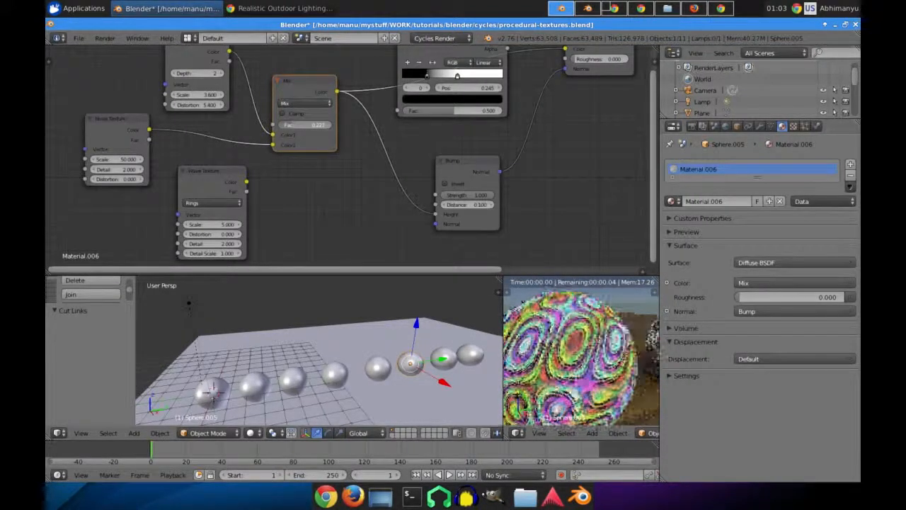
{"action": "left_click", "coordinate": [306, 103]}
{"action": "left_click", "coordinate": [289, 125]}
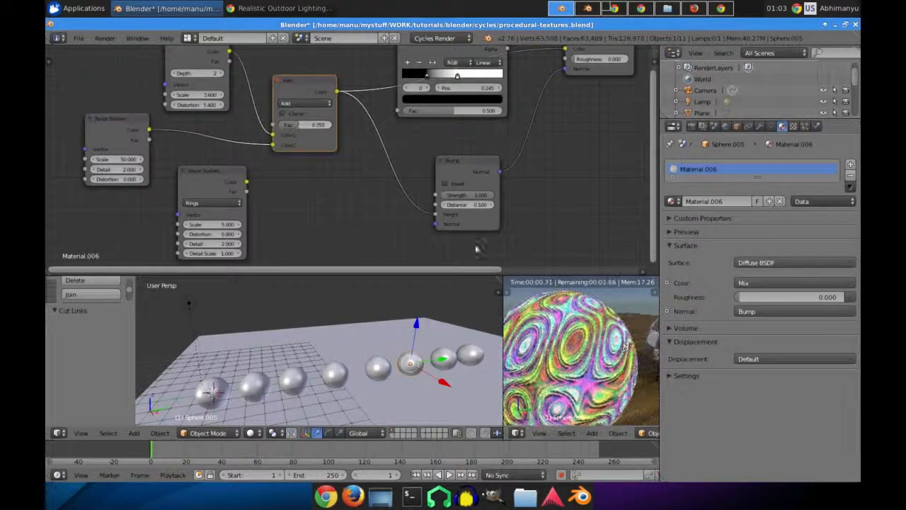
{"action": "scroll", "coordinate": [615, 353], "scroll_direction": "up", "scroll_amount": 3}
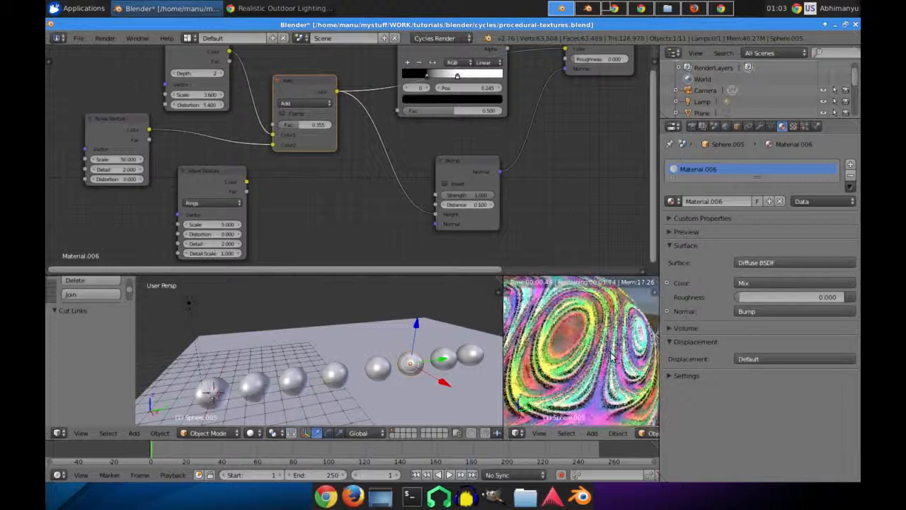
{"action": "left_click_drag", "start_coordinate": [315, 125], "coordinate": [333, 125]}
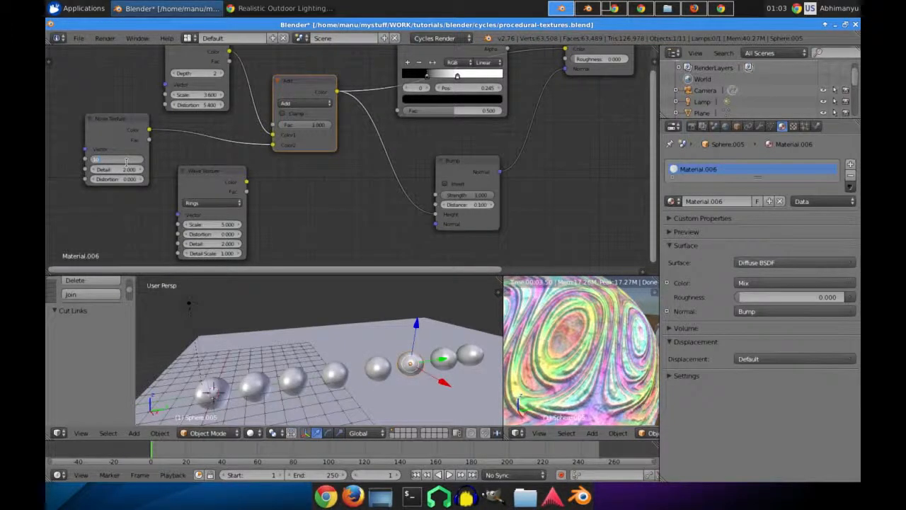
Step: Raise the Noise Texture's Scale to 100 and on to 107, and lower the Add node's Fac to 0.373
{"action": "key", "text": "Return"}
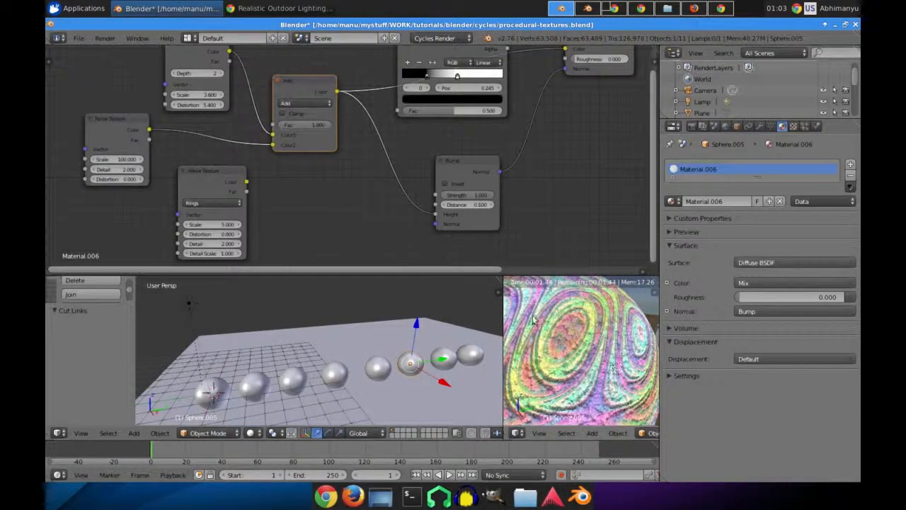
{"action": "scroll", "coordinate": [533, 320], "scroll_direction": "down", "scroll_amount": 5}
{"action": "scroll", "coordinate": [566, 342], "scroll_direction": "up", "scroll_amount": 4}
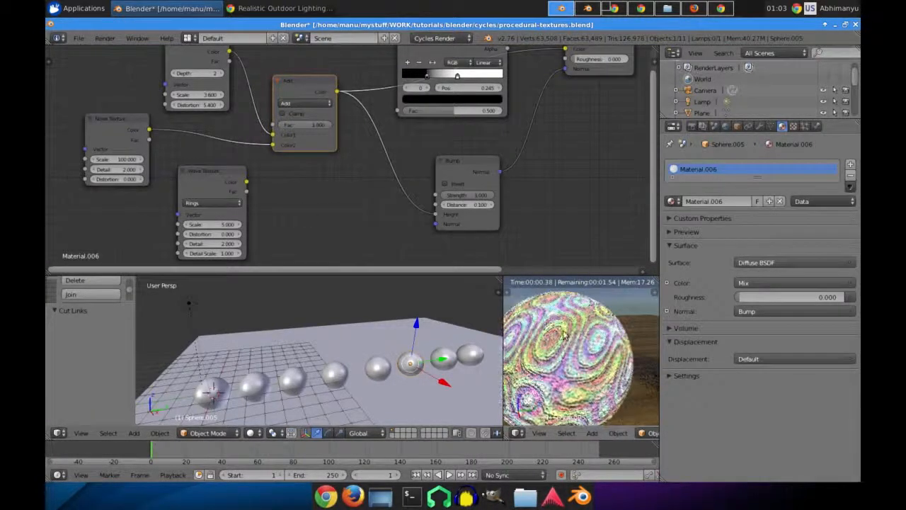
{"action": "scroll", "coordinate": [564, 335], "scroll_direction": "up", "scroll_amount": 3}
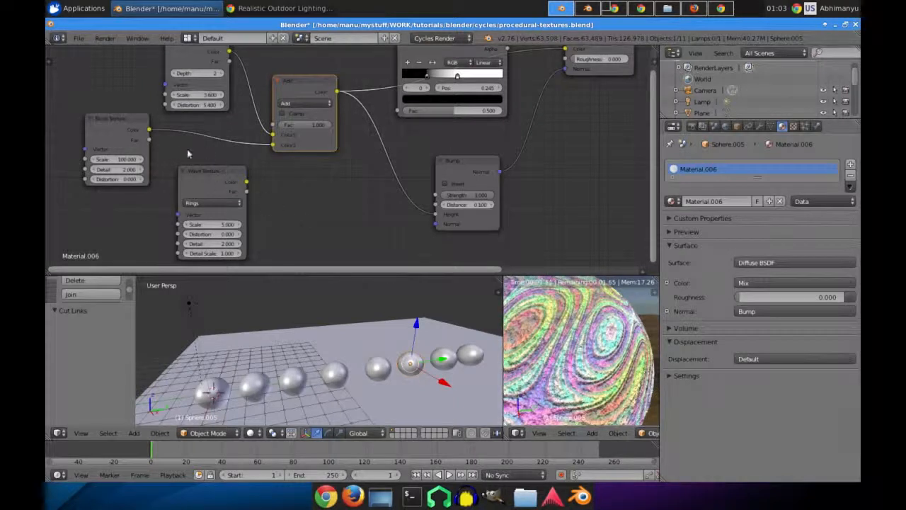
{"action": "left_click_drag", "start_coordinate": [123, 162], "coordinate": [135, 161]}
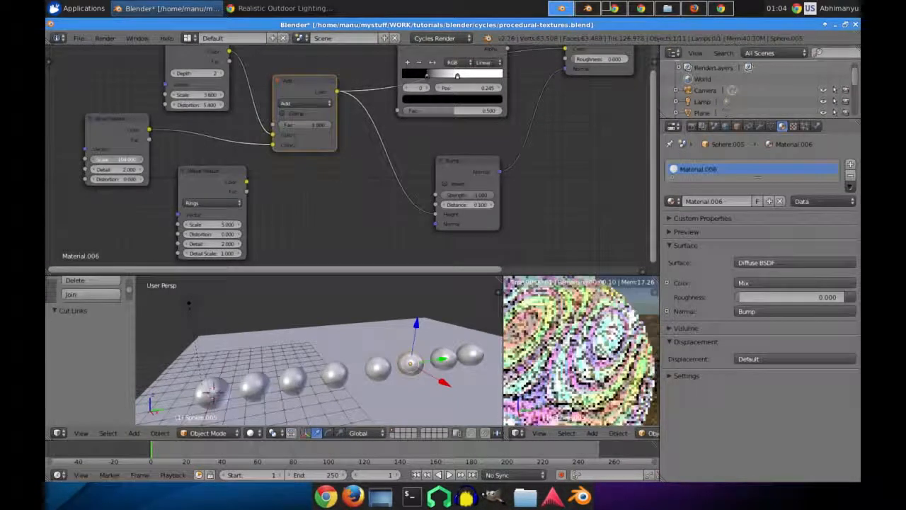
{"action": "mouse_move", "coordinate": [306, 128]}
{"action": "left_mouse_down"}
{"action": "mouse_move", "coordinate": [262, 128]}
{"action": "mouse_move", "coordinate": [302, 128]}
{"action": "left_mouse_up"}
Step: Connect the Add node's Color output to the ColorRamp's Fac, and the ColorRamp's Color output to the Diffuse BSDF's Color
{"action": "middle_click_drag", "start_coordinate": [376, 193], "coordinate": [332, 191]}
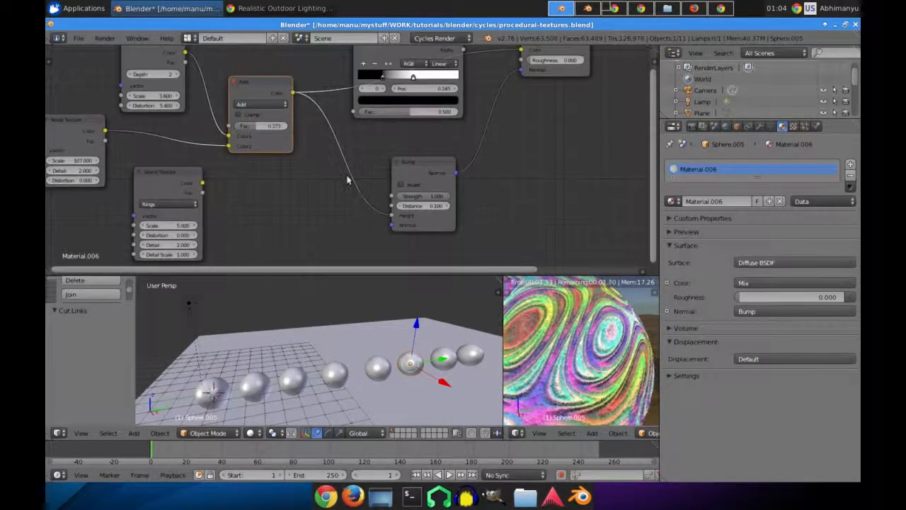
{"action": "left_click_drag", "start_coordinate": [353, 113], "coordinate": [355, 113]}
{"action": "middle_click_drag", "start_coordinate": [463, 77], "coordinate": [399, 116]}
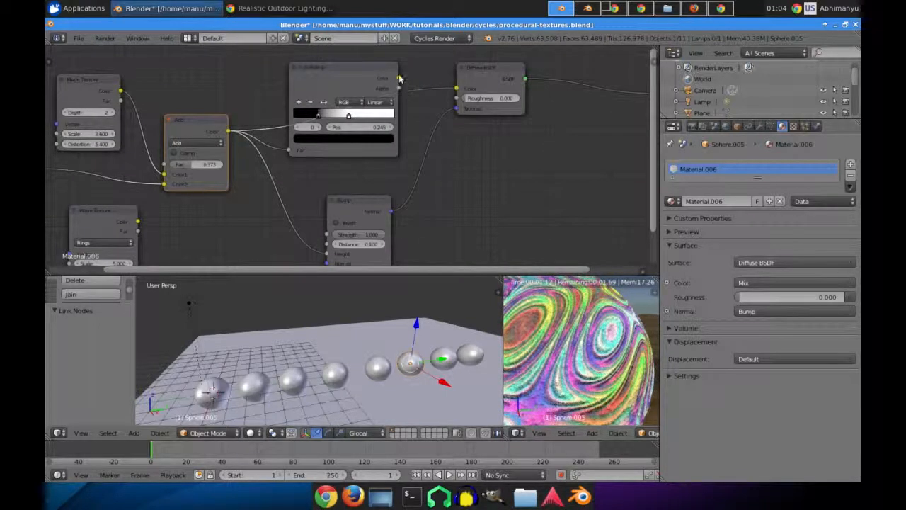
Step: Add a color stop between the ColorRamp's black and white stops and color it dark blue
{"action": "left_click", "coordinate": [298, 102]}
{"action": "left_click", "coordinate": [334, 139]}
{"action": "left_click_drag", "start_coordinate": [336, 173], "coordinate": [358, 159]}
Step: Add another ColorRamp stop at position 0.844, color it yellow-green, and inspect the sphere
{"action": "left_click", "coordinate": [300, 102]}
{"action": "left_click_drag", "start_coordinate": [326, 115], "coordinate": [377, 115]}
{"action": "left_click", "coordinate": [367, 140]}
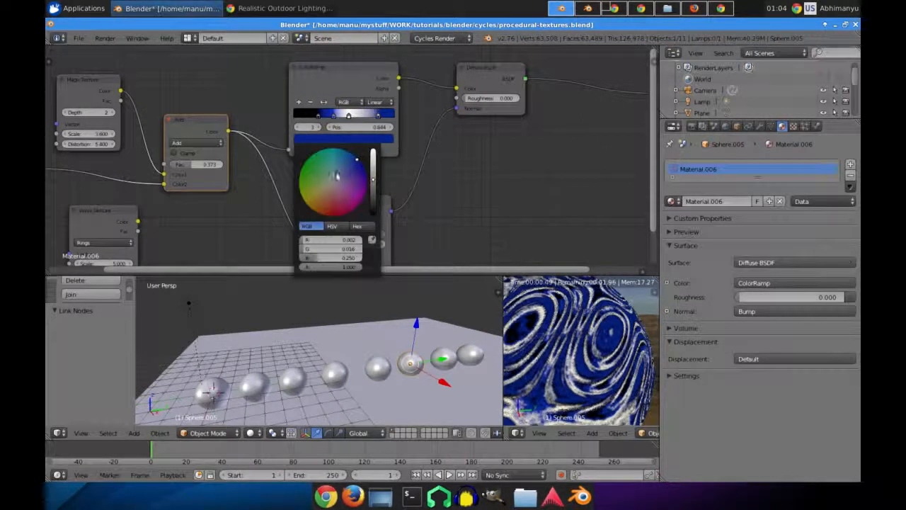
{"action": "left_click", "coordinate": [323, 196]}
{"action": "left_click", "coordinate": [374, 190]}
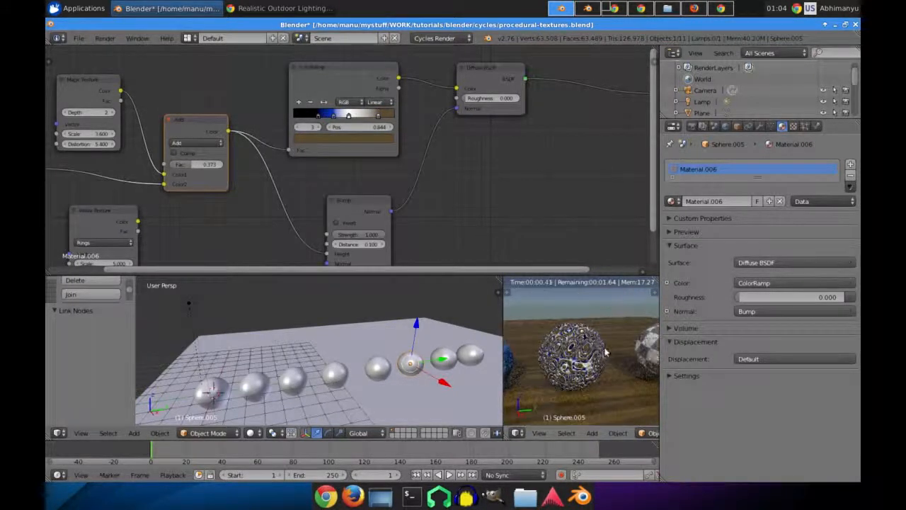
{"action": "left_click", "coordinate": [367, 141]}
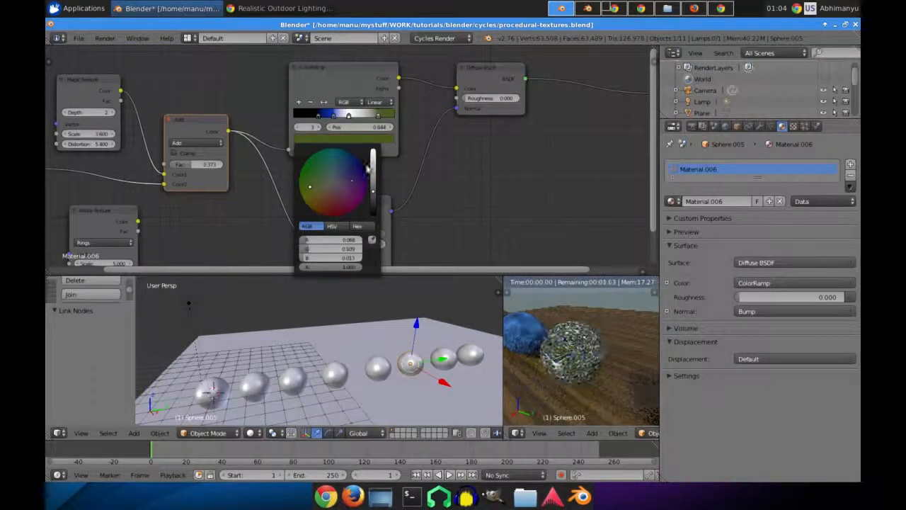
{"action": "left_click", "coordinate": [368, 168]}
{"action": "middle_click_drag", "start_coordinate": [576, 357], "coordinate": [617, 354]}
{"action": "scroll", "coordinate": [617, 350], "scroll_direction": "up", "scroll_amount": 2}
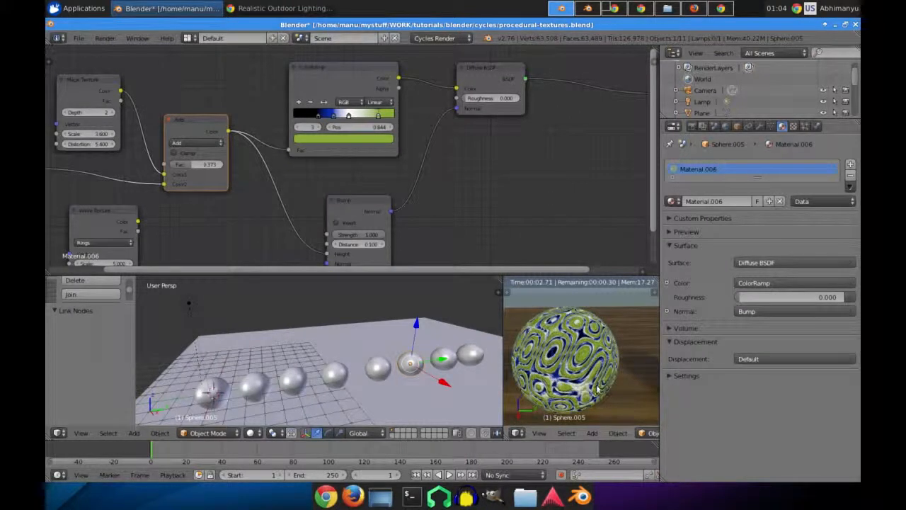
Step: Select the checkered sphere and move its Checker Texture node to free space in front of it
{"action": "scroll", "coordinate": [603, 382], "scroll_direction": "down", "scroll_amount": 4}
{"action": "middle_click_drag", "start_coordinate": [609, 375], "coordinate": [531, 373], "text": "shift"}
{"action": "middle_click_drag", "start_coordinate": [599, 360], "coordinate": [563, 356], "text": "shift"}
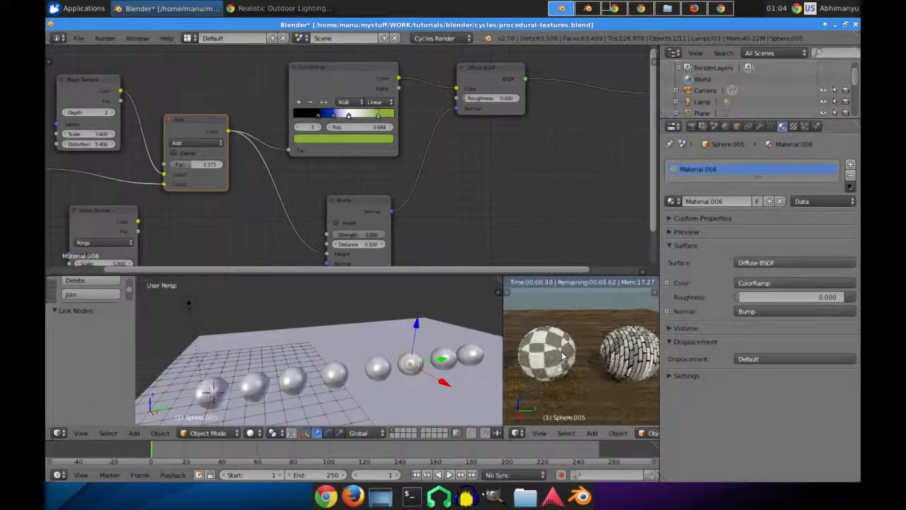
{"action": "right_click", "coordinate": [564, 358]}
{"action": "key", "text": "Home"}
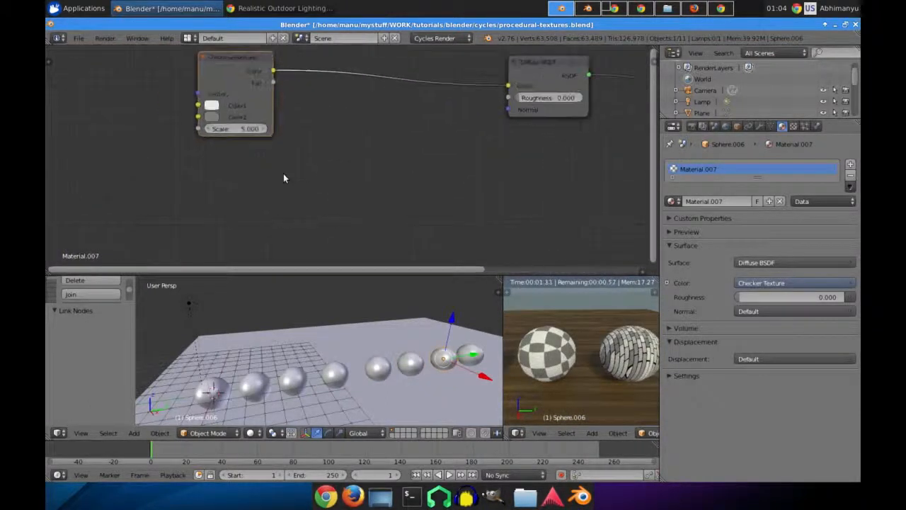
{"action": "middle_click_drag", "start_coordinate": [284, 174], "coordinate": [327, 186]}
{"action": "left_click_drag", "start_coordinate": [261, 69], "coordinate": [309, 73]}
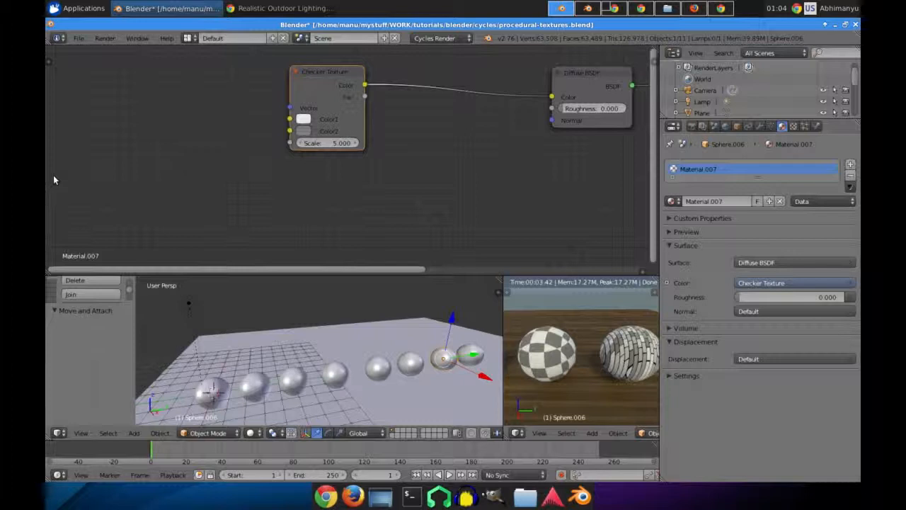
{"action": "middle_click_drag", "start_coordinate": [109, 181], "coordinate": [158, 190]}
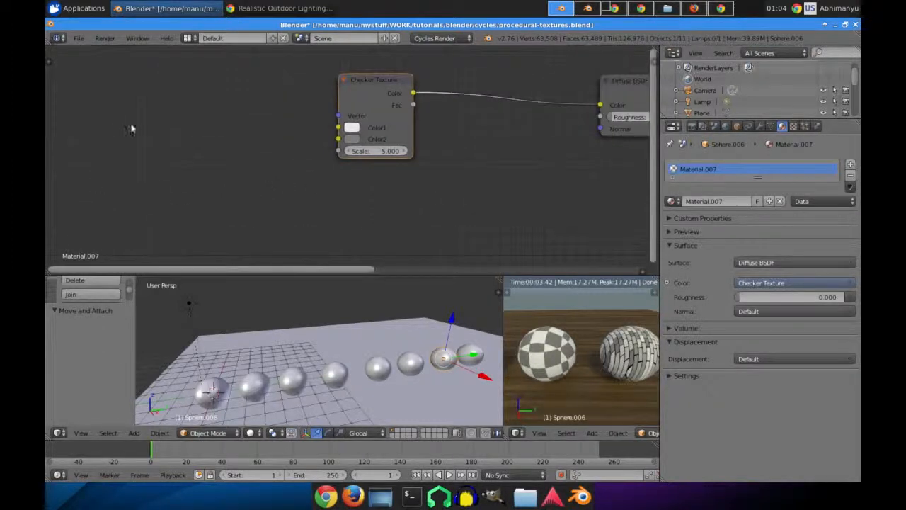
Step: Add a Texture Coordinate node before the Checker Texture and connect its Generated output to the Vector input
{"action": "key", "text": "shift+a"}
{"action": "mouse_move", "coordinate": [112, 143]}
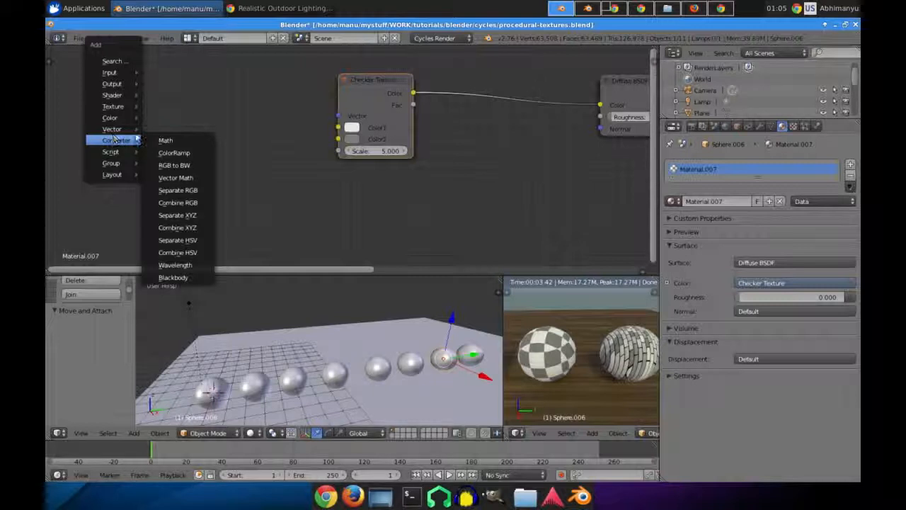
{"action": "mouse_move", "coordinate": [140, 79]}
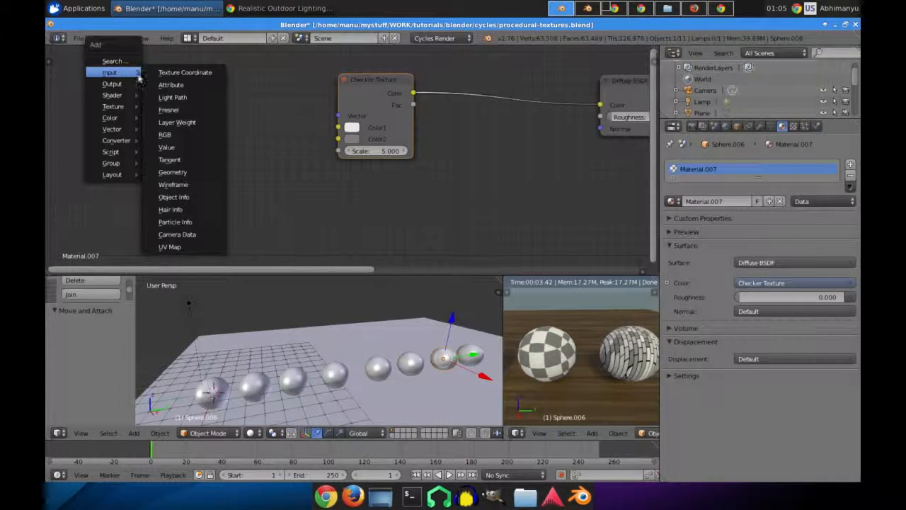
{"action": "left_click", "coordinate": [185, 72]}
{"action": "left_click", "coordinate": [164, 101]}
{"action": "left_click_drag", "start_coordinate": [159, 97], "coordinate": [338, 116]}
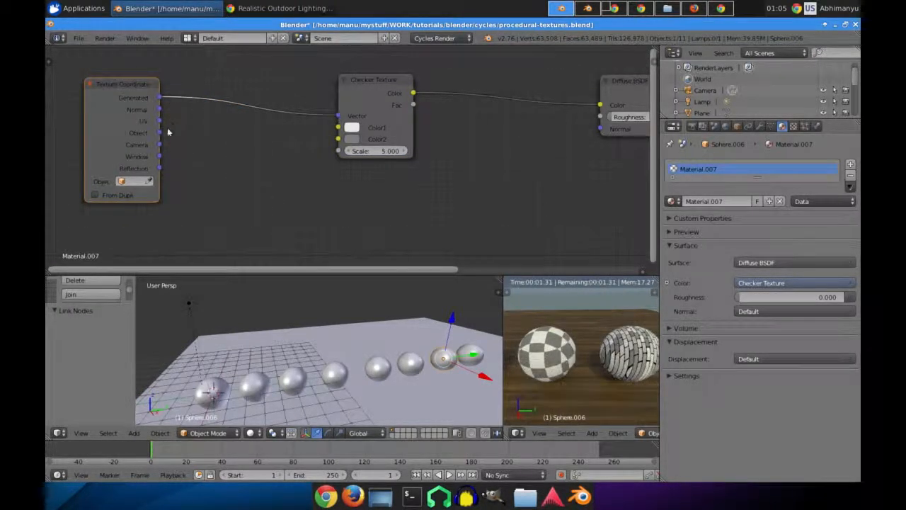
Step: Try the Object output as the Checker Texture's Vector source, and restore the Generated output
{"action": "left_click_drag", "start_coordinate": [338, 119], "coordinate": [338, 117]}
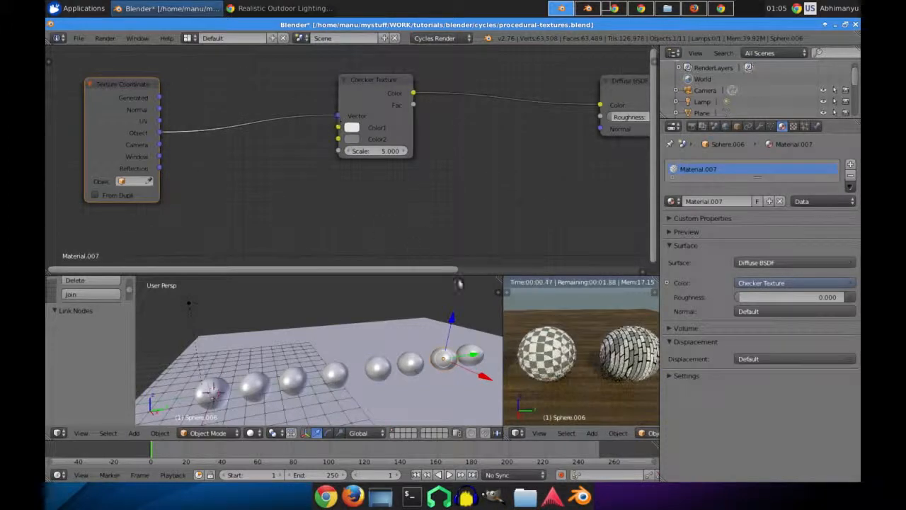
{"action": "left_click_drag", "start_coordinate": [160, 97], "coordinate": [338, 115]}
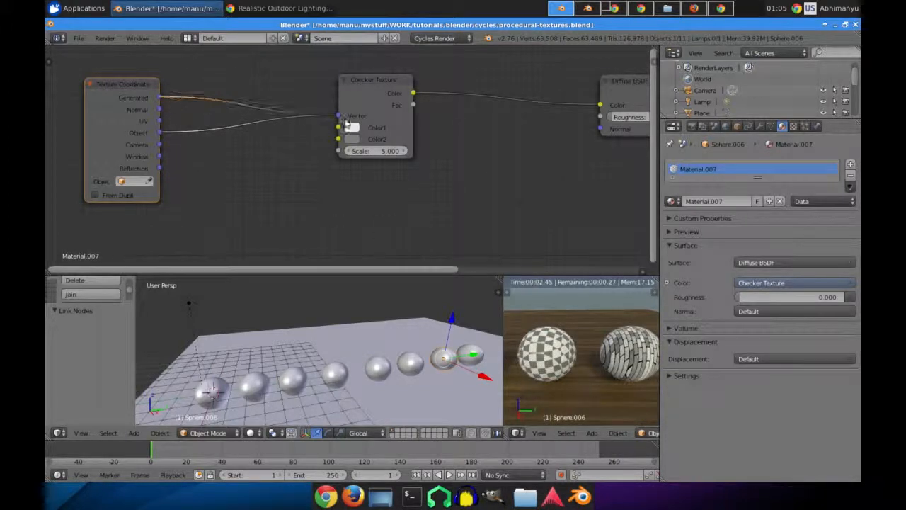
Step: Enter the checkered sphere's mesh editing and mark its horizontal middle edge loop as a seam
{"action": "key", "text": "shift+z"}
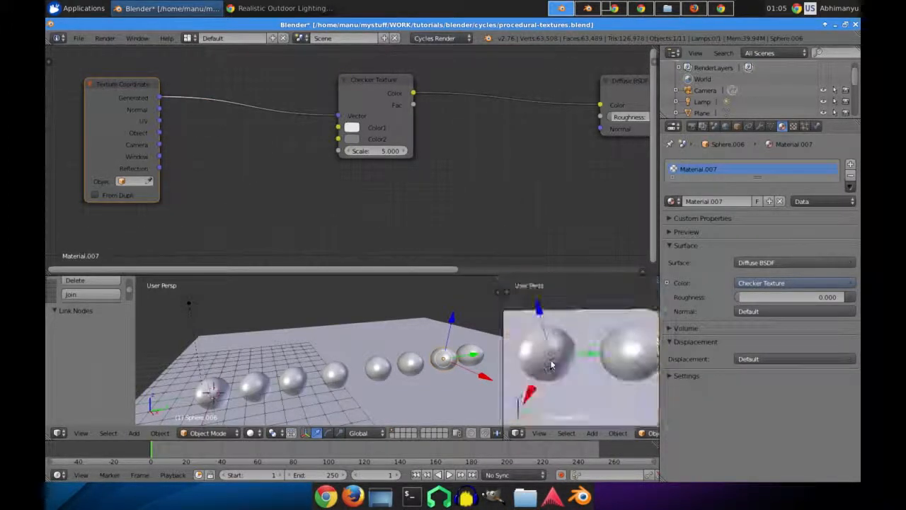
{"action": "key", "text": "Tab"}
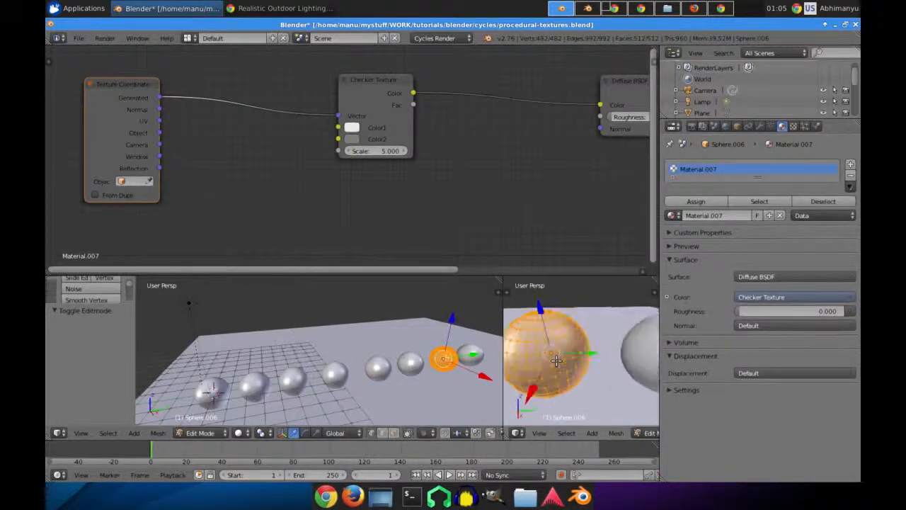
{"action": "key", "text": "a"}
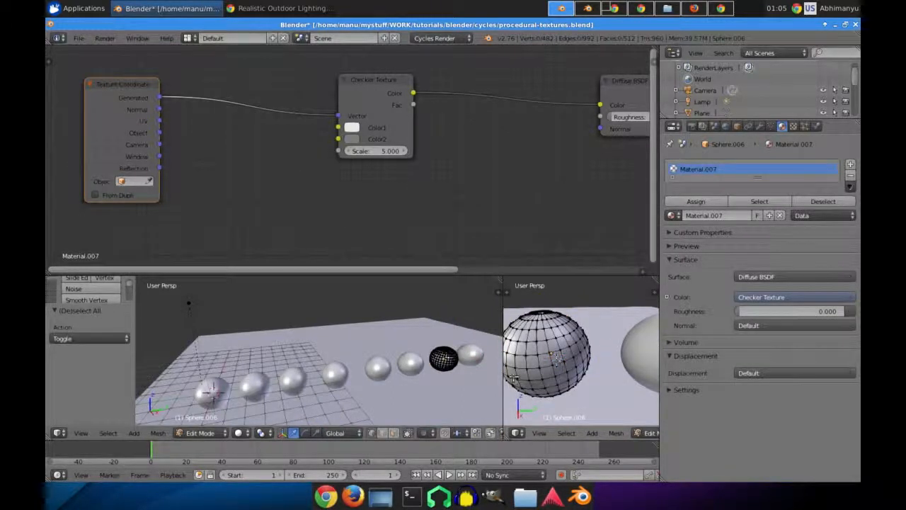
{"action": "key", "text": "shift+space"}
{"action": "scroll", "coordinate": [602, 326], "scroll_direction": "up", "scroll_amount": 1}
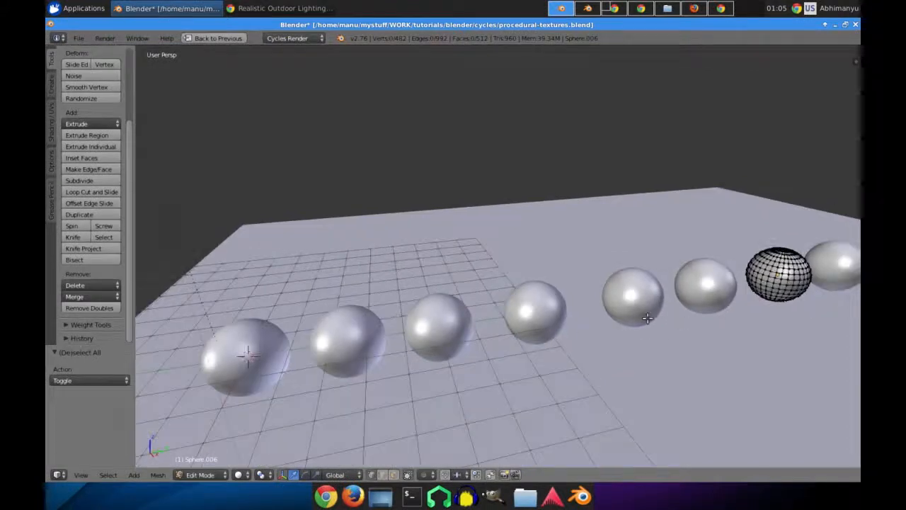
{"action": "middle_click_drag", "start_coordinate": [647, 318], "coordinate": [613, 314]}
{"action": "scroll", "coordinate": [613, 314], "scroll_direction": "up", "scroll_amount": 2}
{"action": "key", "text": "Tab"}
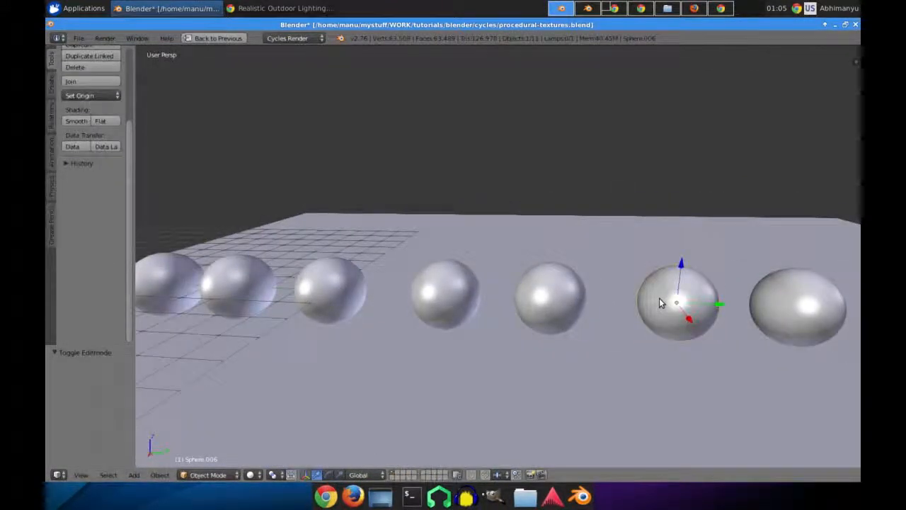
{"action": "key", "text": "KP_Decimal"}
{"action": "key", "text": "Tab"}
{"action": "middle_click_drag", "start_coordinate": [508, 285], "coordinate": [488, 261]}
{"action": "right_click", "coordinate": [493, 265], "text": "alt"}
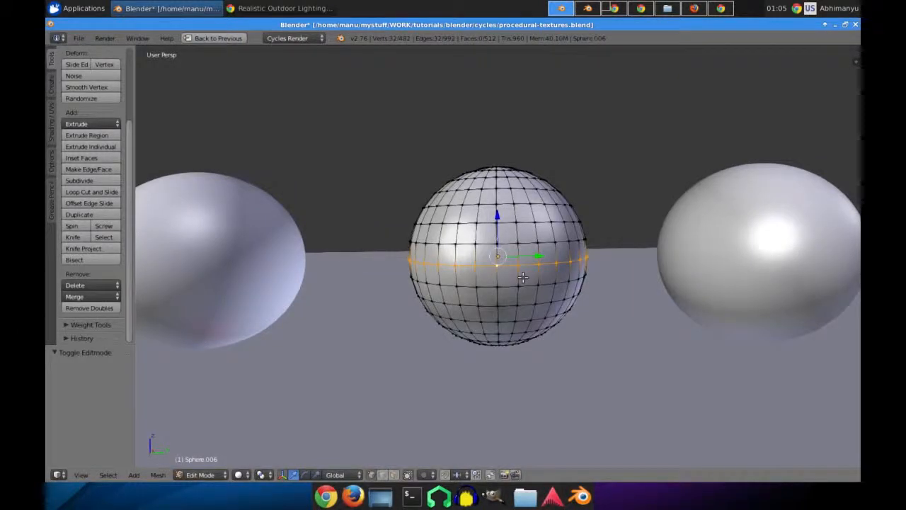
{"action": "key", "text": "ctrl+e"}
{"action": "left_click", "coordinate": [523, 272]}
Step: Unwrap the sphere's entire mesh, and return to object mode with the preview in rendered shading
{"action": "key", "text": "a"}
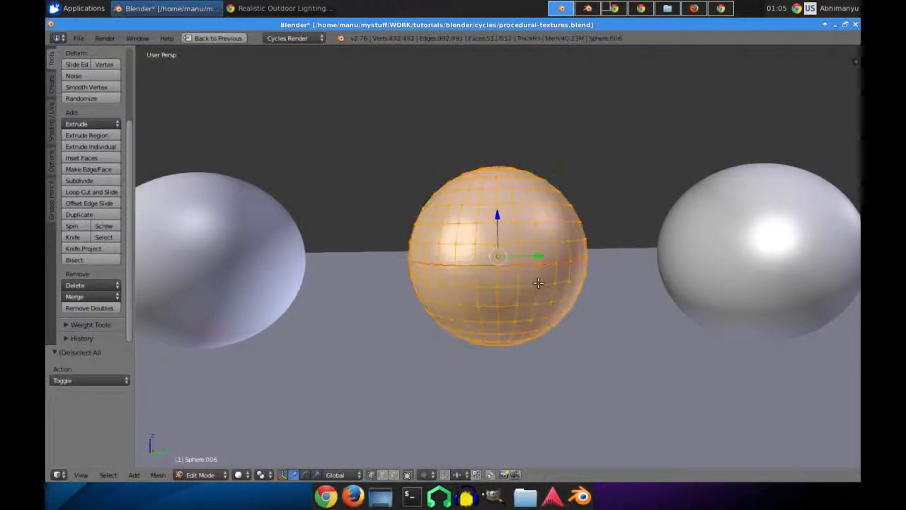
{"action": "key", "text": "u"}
{"action": "left_click", "coordinate": [538, 283]}
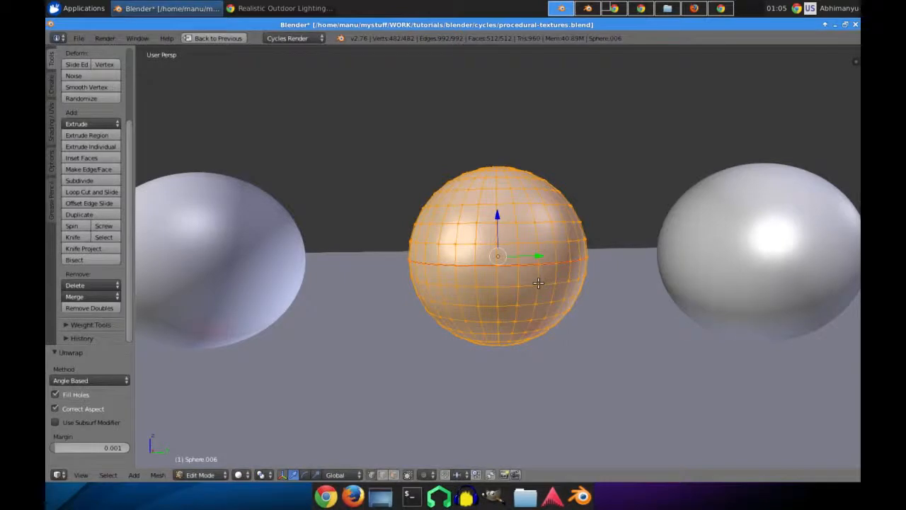
{"action": "key", "text": "ctrl+Up"}
{"action": "key", "text": "Tab"}
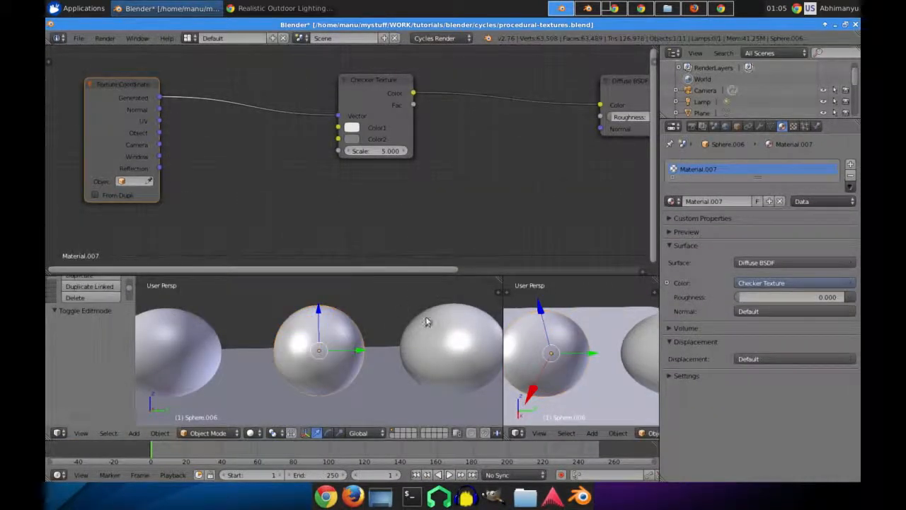
{"action": "key", "text": "shift+z"}
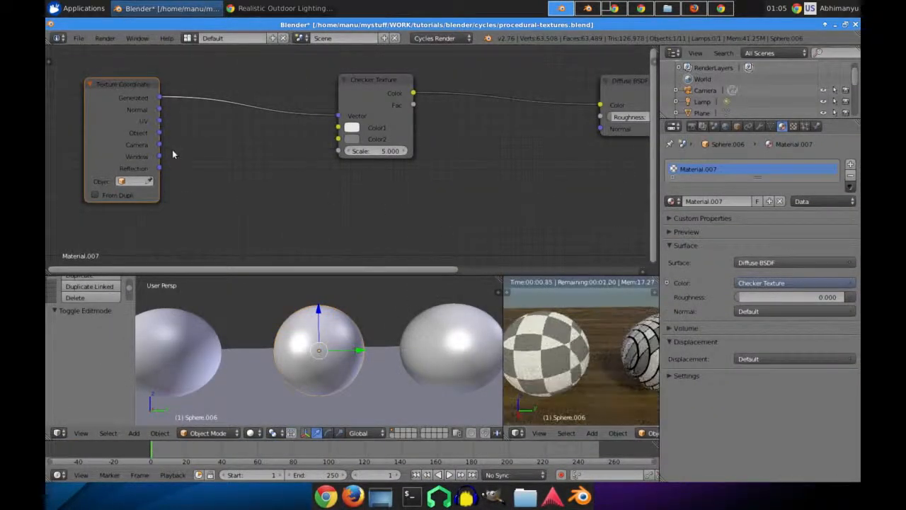
Step: Connect the UV output to the Checker Texture's Vector input, set its Scale to 20, and inspect the rendered sphere
{"action": "left_click_drag", "start_coordinate": [328, 121], "coordinate": [339, 117]}
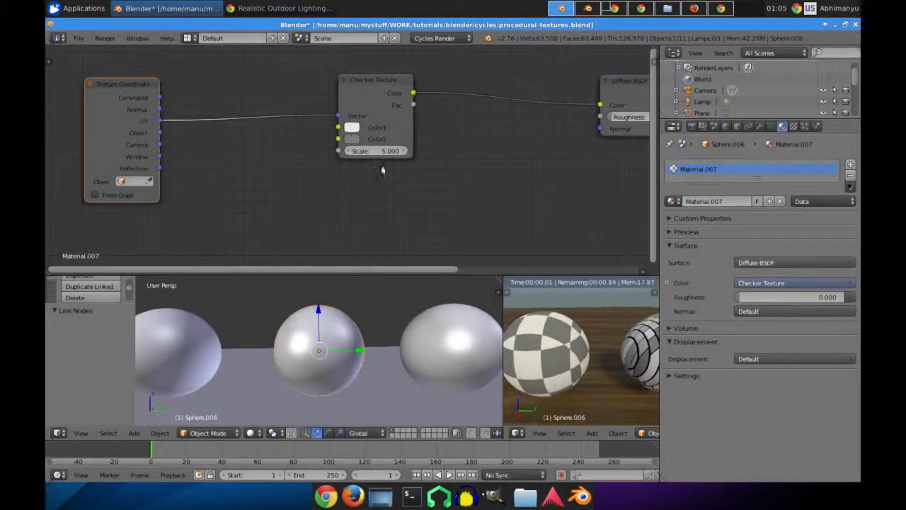
{"action": "left_click_drag", "start_coordinate": [377, 151], "coordinate": [384, 151]}
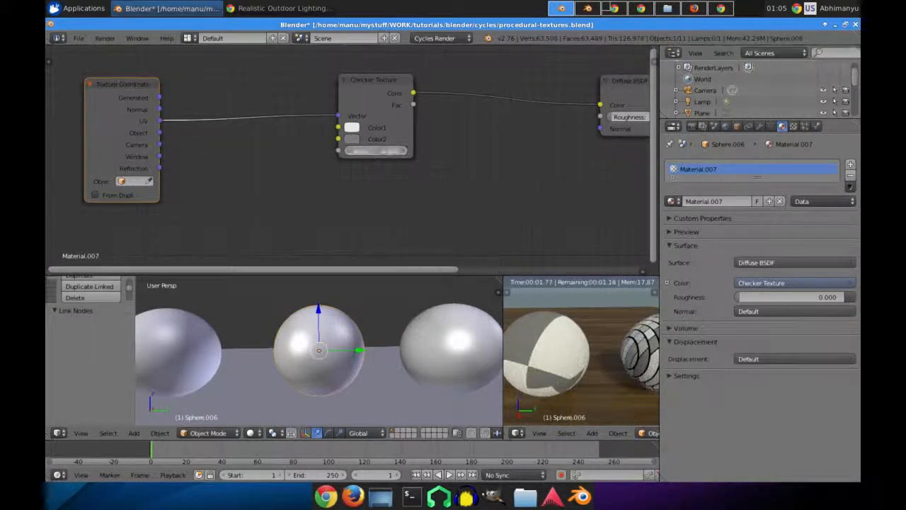
{"action": "type", "text": "20"}
{"action": "key", "text": "Return"}
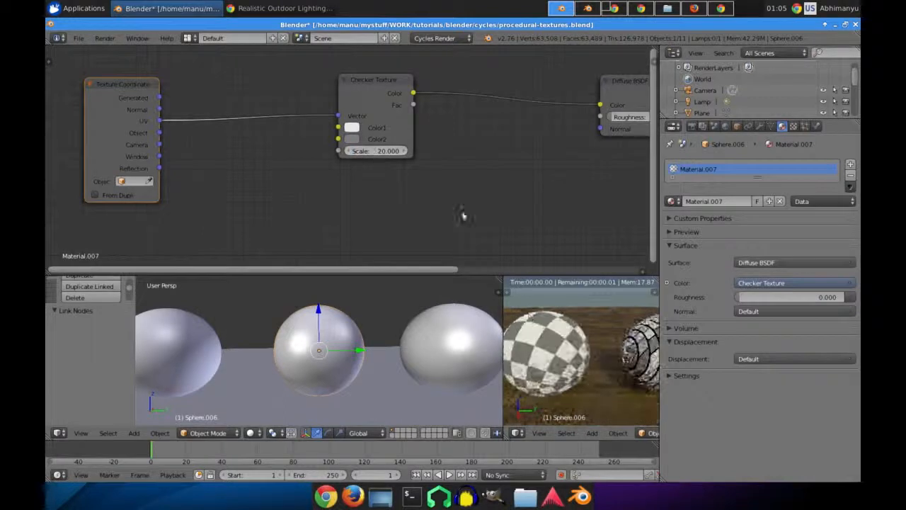
{"action": "scroll", "coordinate": [642, 344], "scroll_direction": "up", "scroll_amount": 4}
{"action": "scroll", "coordinate": [640, 342], "scroll_direction": "down", "scroll_amount": 5}
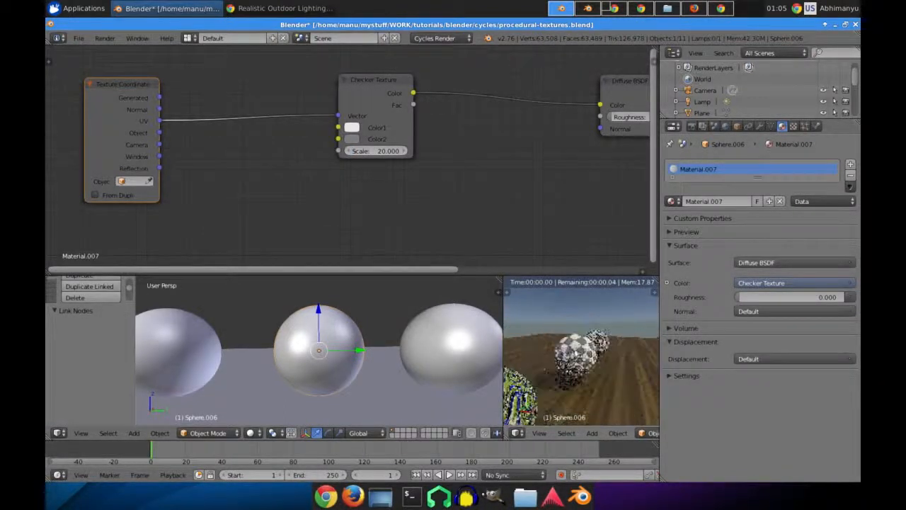
{"action": "scroll", "coordinate": [612, 363], "scroll_direction": "up", "scroll_amount": 3}
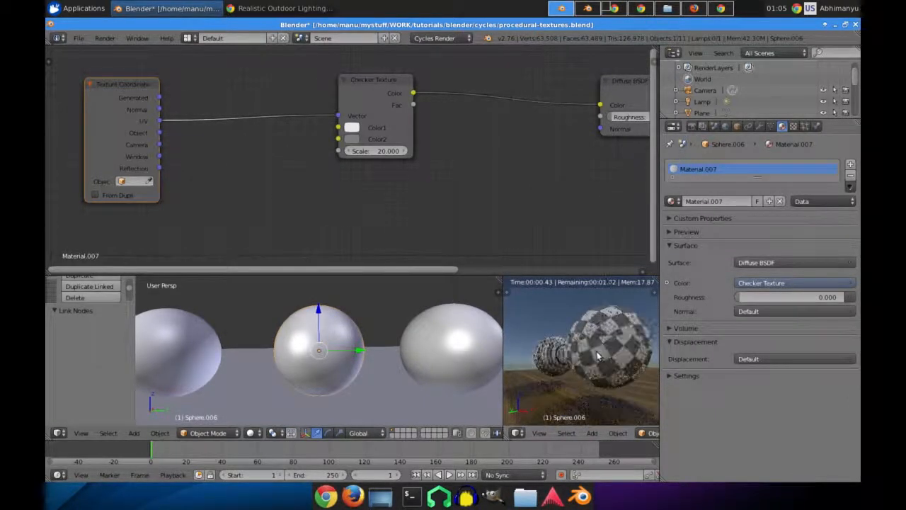
{"action": "middle_click_drag", "start_coordinate": [521, 397], "coordinate": [602, 365]}
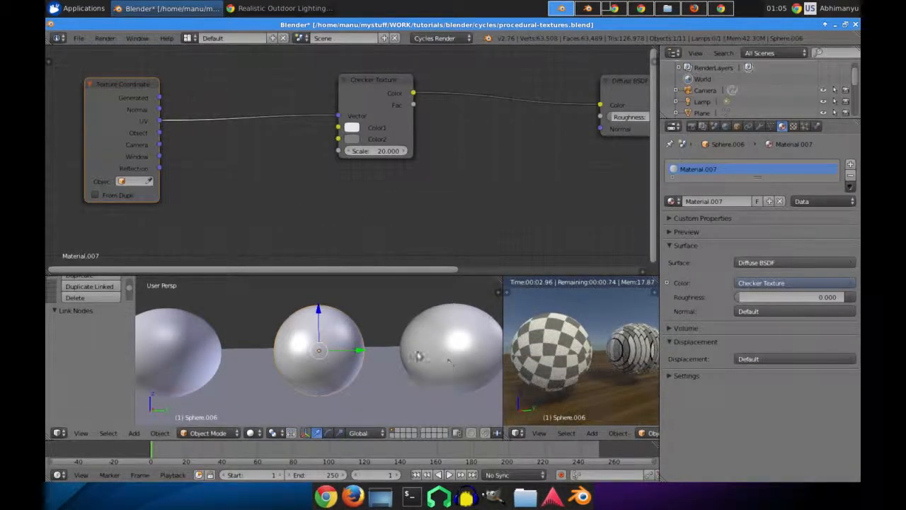
Step: Remap the sphere's mesh with Sphere Projection and inspect the checker pattern from several angles in the rendered view
{"action": "key", "text": "Tab"}
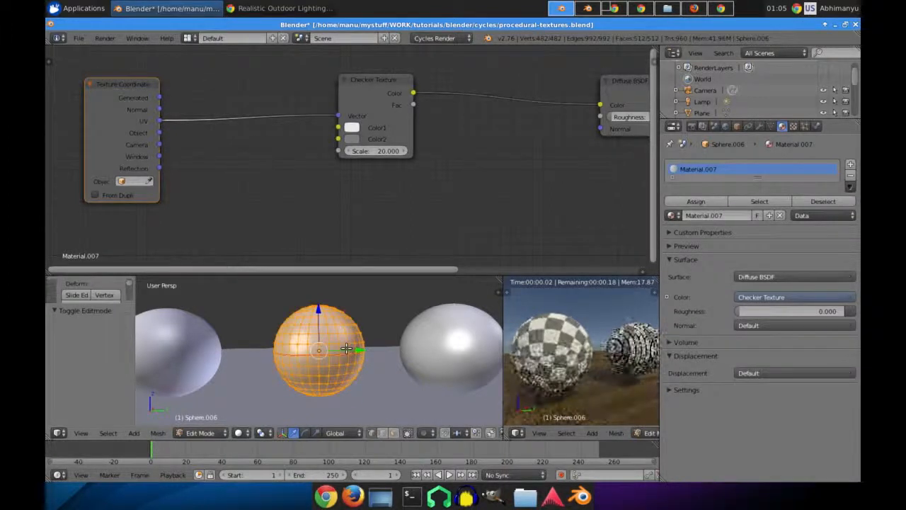
{"action": "key", "text": "u"}
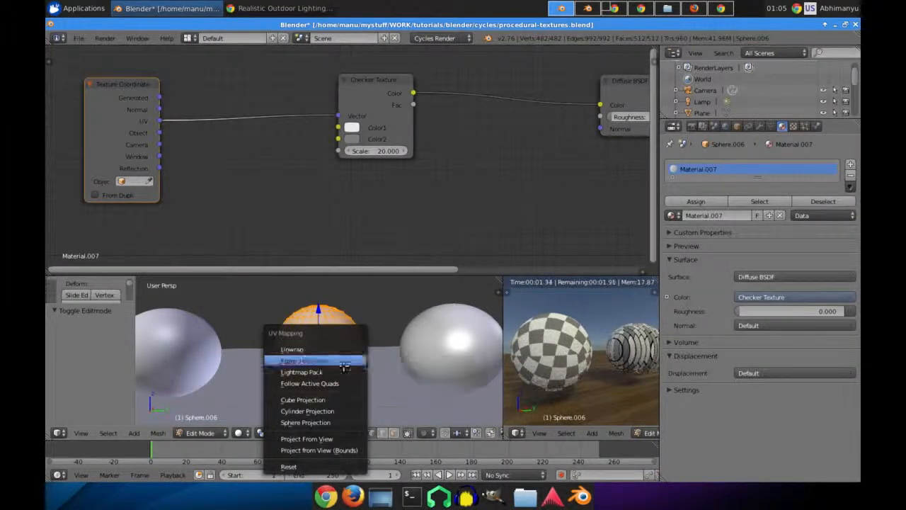
{"action": "left_click", "coordinate": [322, 422]}
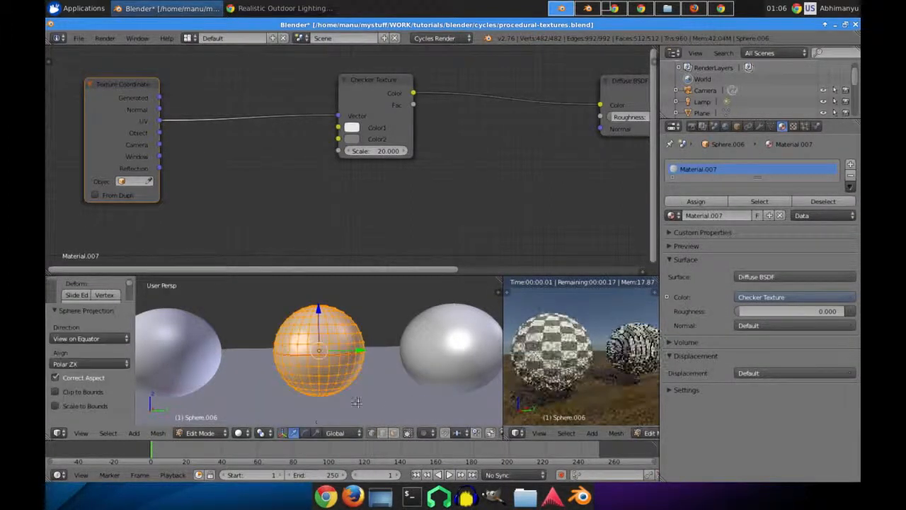
{"action": "key", "text": "Tab"}
{"action": "middle_click_drag", "start_coordinate": [579, 377], "coordinate": [622, 342]}
{"action": "middle_click_drag", "start_coordinate": [577, 395], "coordinate": [575, 416]}
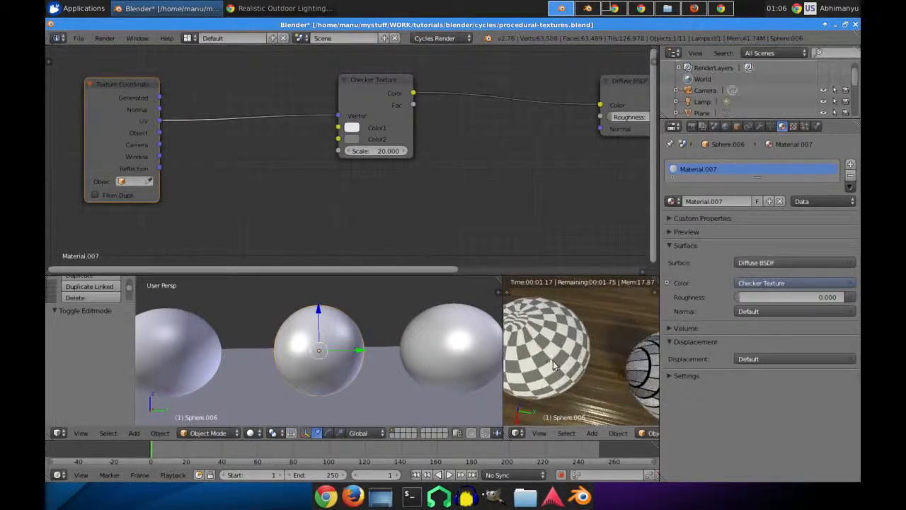
{"action": "middle_click_drag", "start_coordinate": [555, 365], "coordinate": [587, 317]}
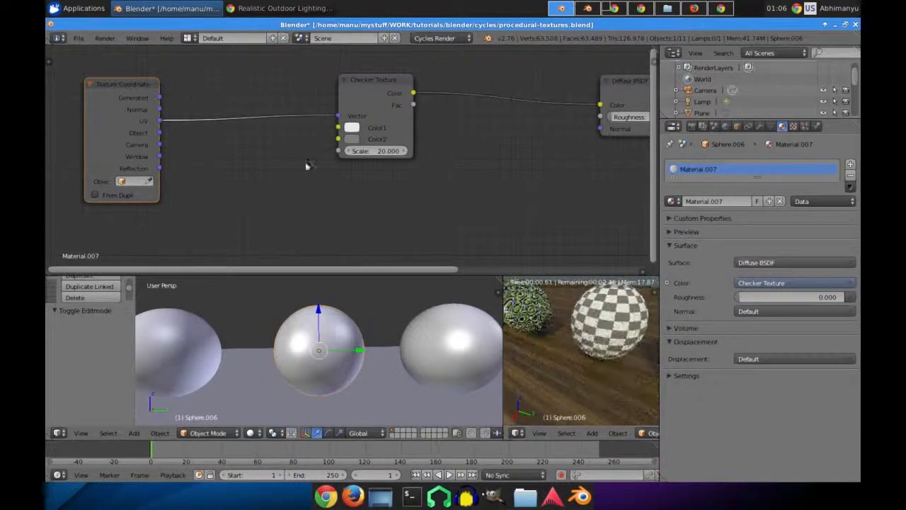
Step: Set the Checker Texture's Color1 to light orange and Color2 to dark brown
{"action": "left_click", "coordinate": [357, 128]}
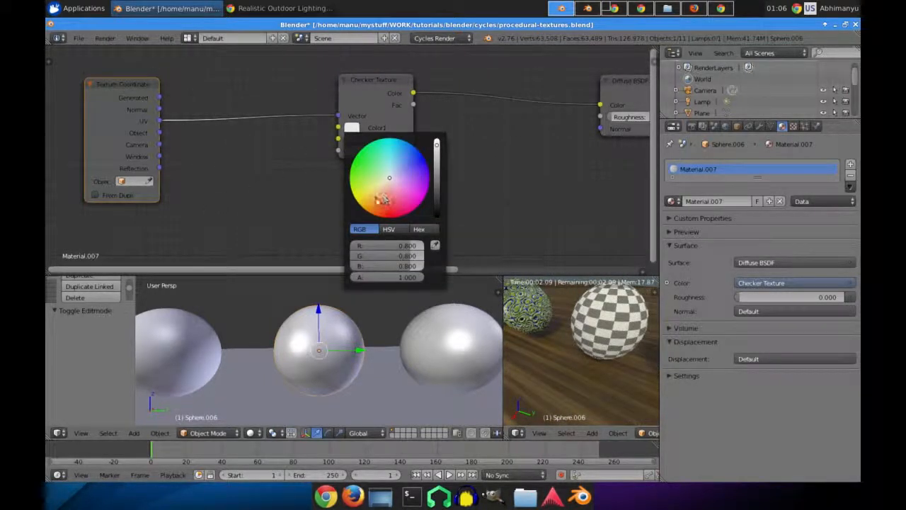
{"action": "left_click", "coordinate": [383, 200]}
{"action": "left_click", "coordinate": [353, 139]}
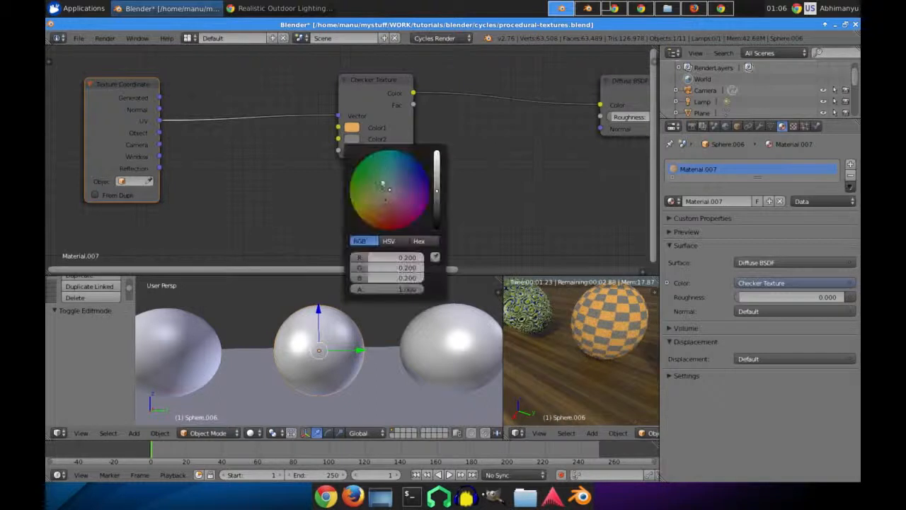
{"action": "left_click", "coordinate": [385, 210]}
{"action": "left_click_drag", "start_coordinate": [437, 195], "coordinate": [440, 205]}
Step: Move the Checker Texture and Texture Coordinate nodes farther apart to make room between them
{"action": "middle_click_drag", "start_coordinate": [289, 205], "coordinate": [333, 204]}
{"action": "middle_click_drag", "start_coordinate": [374, 181], "coordinate": [335, 178]}
{"action": "left_click_drag", "start_coordinate": [380, 83], "coordinate": [449, 65]}
{"action": "left_click_drag", "start_coordinate": [140, 92], "coordinate": [128, 90]}
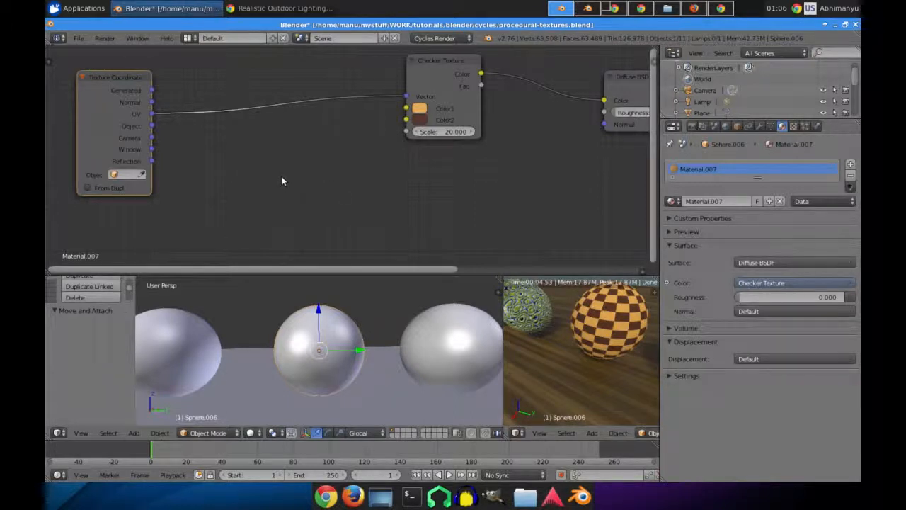
Step: Add a Noise Texture node below and before the Checker Texture node
{"action": "middle_click_drag", "start_coordinate": [311, 173], "coordinate": [264, 170]}
{"action": "key", "text": "shift+a"}
{"action": "mouse_move", "coordinate": [253, 206]}
{"action": "left_click", "coordinate": [341, 243]}
{"action": "left_click", "coordinate": [255, 199]}
Step: Add a Bump node, feed the Noise Texture's Fac into its Height, and connect its Normal to the Diffuse BSDF's Normal
{"action": "key", "text": "shift+a"}
{"action": "mouse_move", "coordinate": [332, 234]}
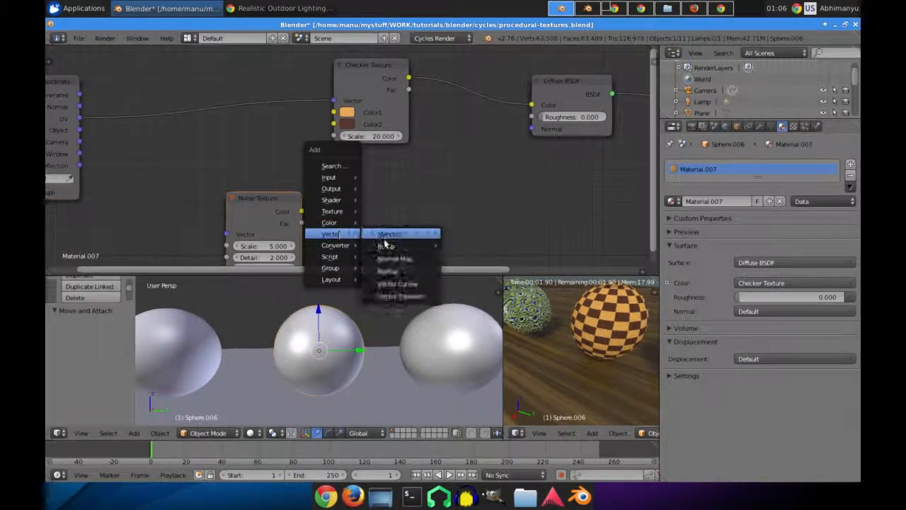
{"action": "left_click", "coordinate": [384, 245]}
{"action": "left_click", "coordinate": [383, 237]}
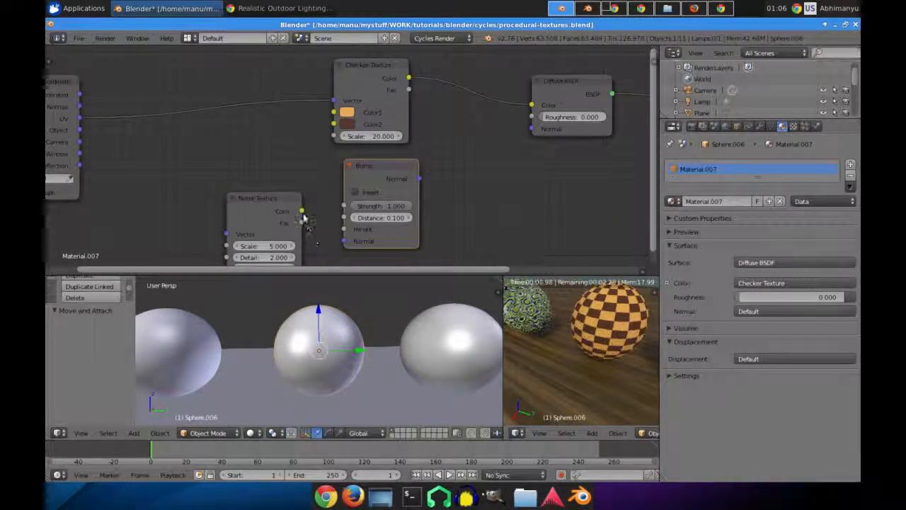
{"action": "left_click_drag", "start_coordinate": [419, 179], "coordinate": [540, 134]}
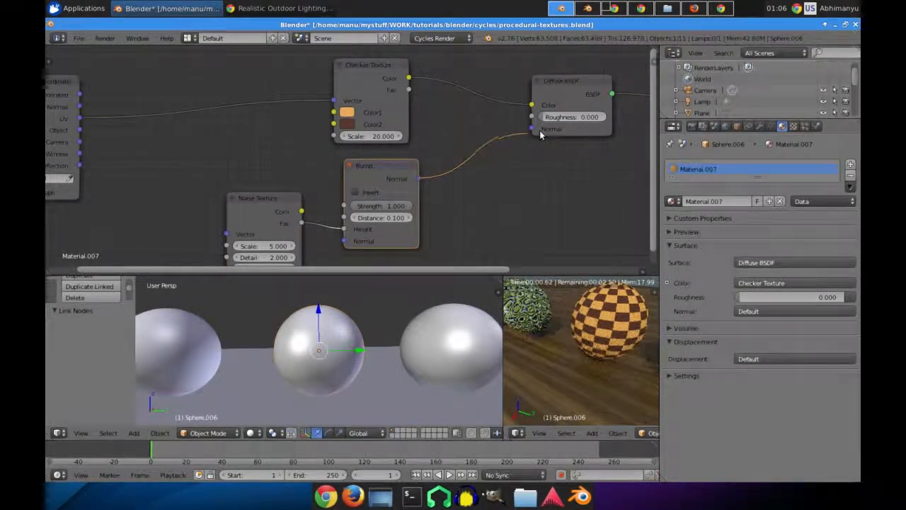
Step: Set the Noise Texture's Scale to 100 and check the bump on the rendered sphere up close
{"action": "left_click", "coordinate": [272, 246]}
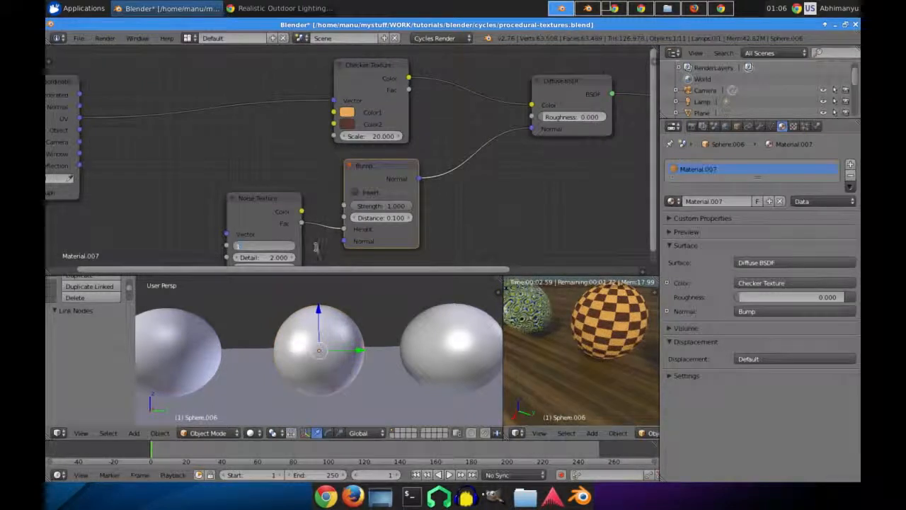
{"action": "type", "text": "100"}
{"action": "key", "text": "Return"}
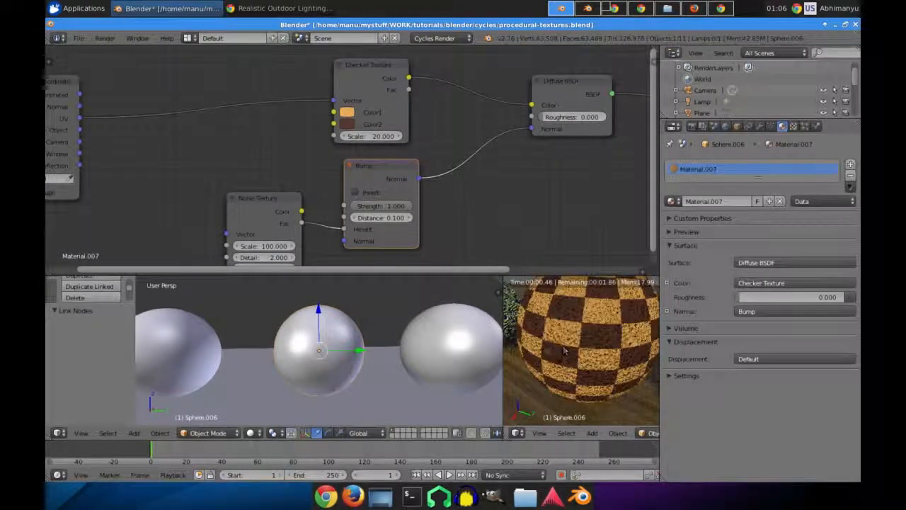
Step: Add a Math node in the free space below the Diffuse BSDF, beside the Bump node
{"action": "middle_click_drag", "start_coordinate": [527, 194], "coordinate": [386, 164]}
{"action": "scroll", "coordinate": [387, 165], "scroll_direction": "down", "scroll_amount": 2}
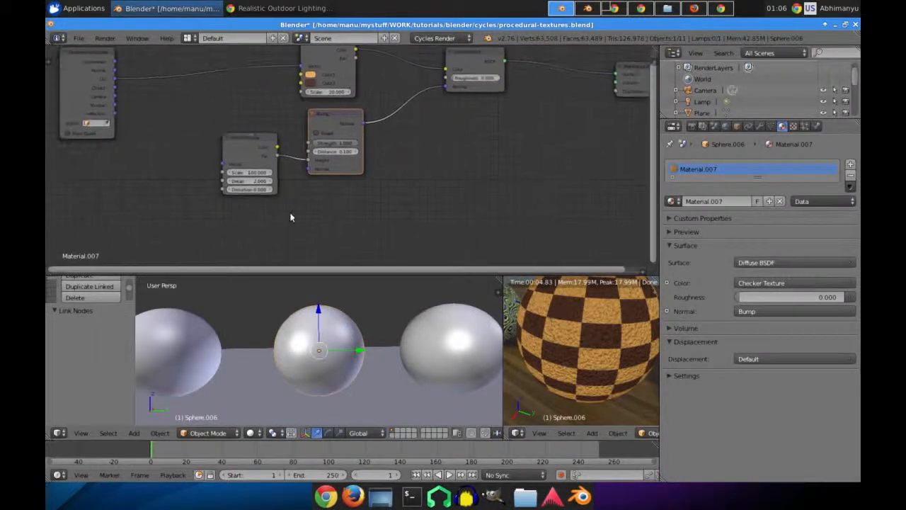
{"action": "key", "text": "shift+a"}
{"action": "mouse_move", "coordinate": [289, 216]}
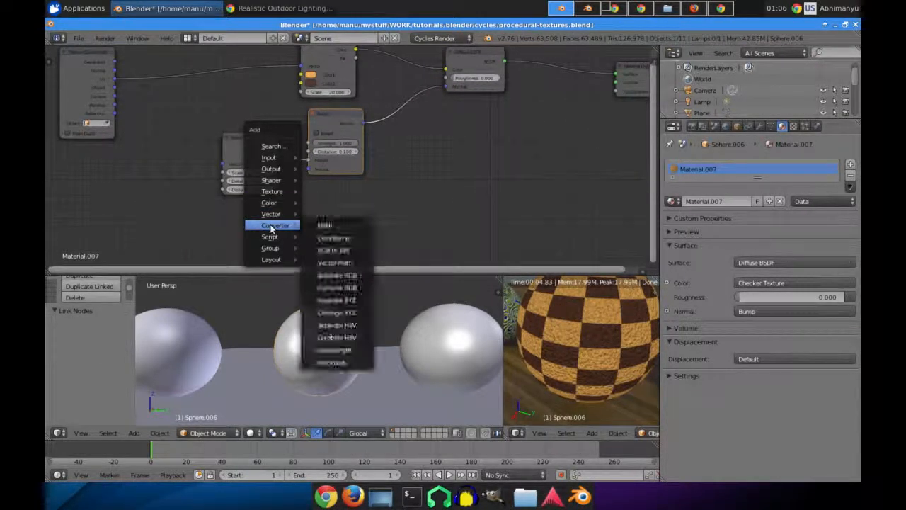
{"action": "left_click", "coordinate": [332, 225]}
{"action": "left_click", "coordinate": [401, 163]}
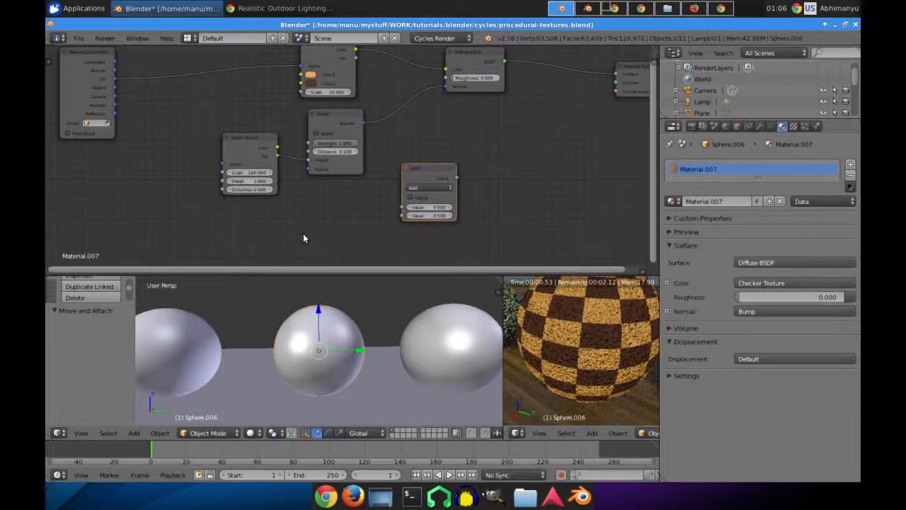
{"action": "middle_click_drag", "start_coordinate": [153, 212], "coordinate": [256, 192]}
{"action": "key", "text": "shift+a"}
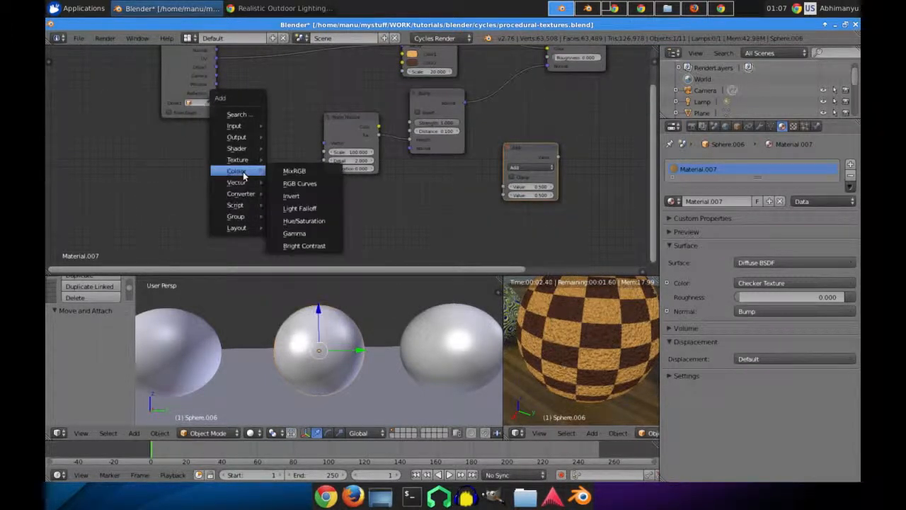
{"action": "mouse_move", "coordinate": [240, 160]}
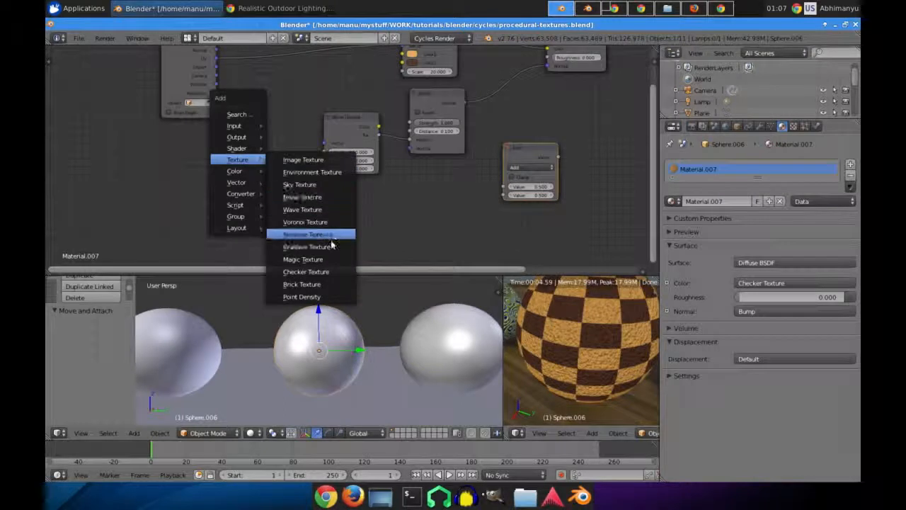
{"action": "middle_click_drag", "start_coordinate": [265, 114], "coordinate": [189, 165]}
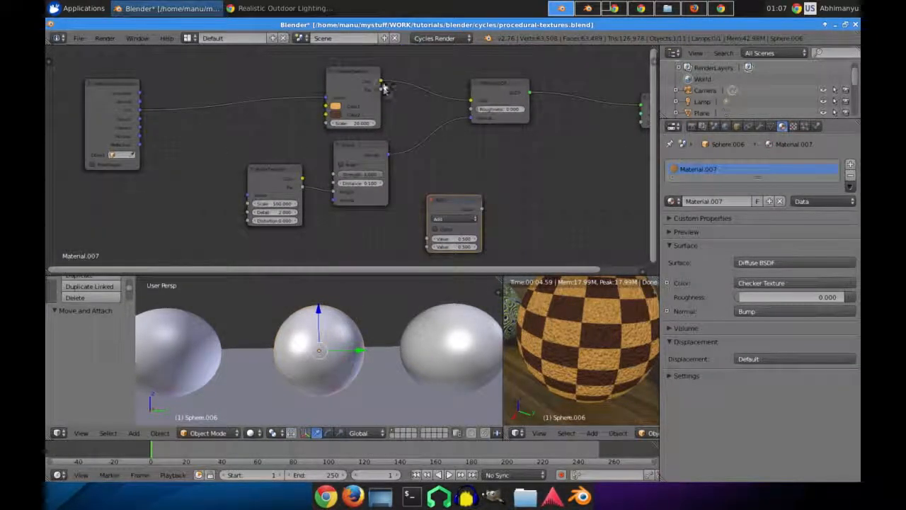
Step: Move the Math node aside to make room and add a MixRGB node between the Bump and Math nodes
{"action": "left_click_drag", "start_coordinate": [381, 80], "coordinate": [415, 197]}
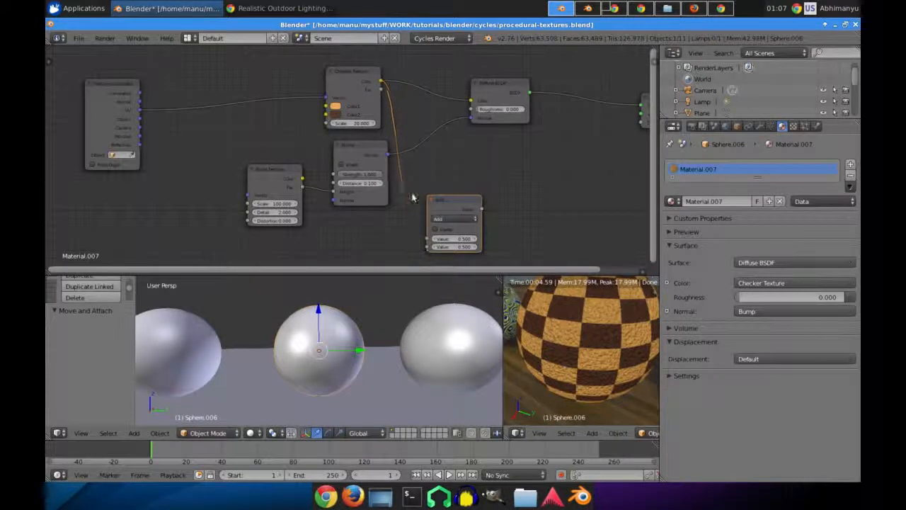
{"action": "left_click_drag", "start_coordinate": [470, 200], "coordinate": [550, 168]}
{"action": "key", "text": "shift+a"}
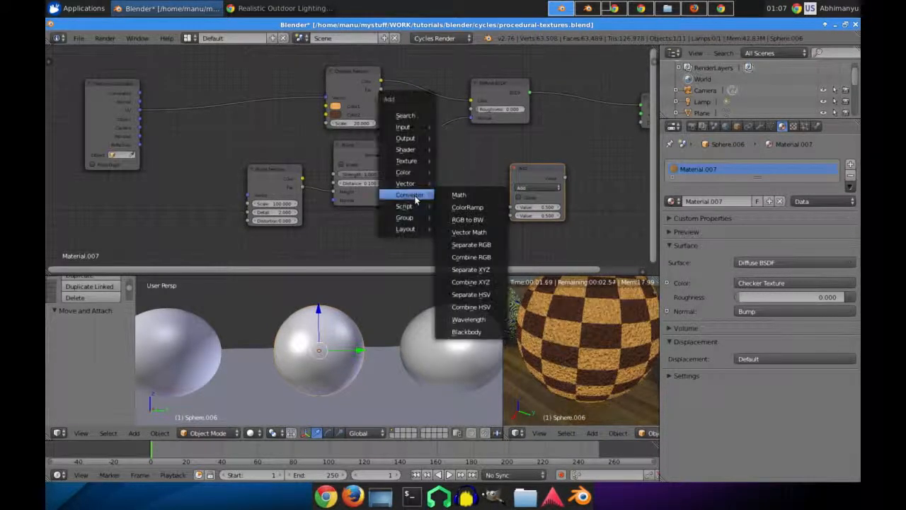
{"action": "mouse_move", "coordinate": [411, 172]}
{"action": "left_click", "coordinate": [453, 171]}
{"action": "left_click", "coordinate": [436, 166]}
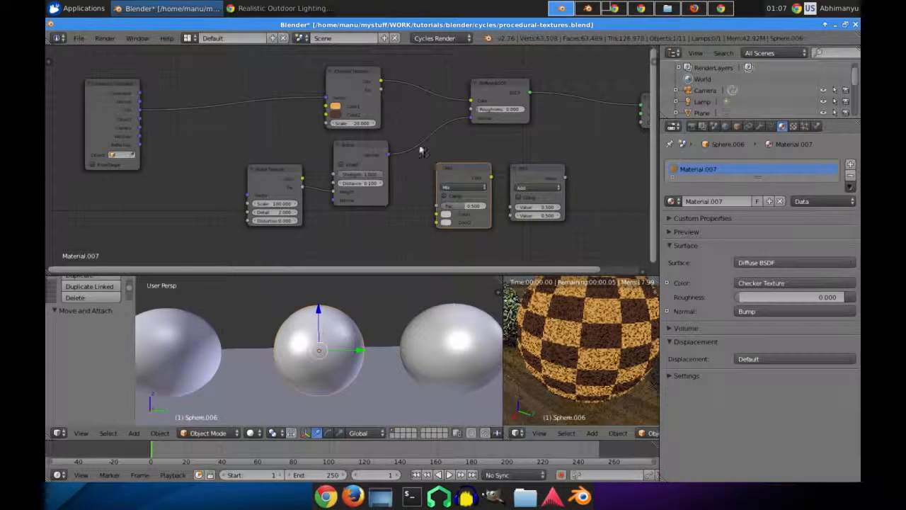
Step: Connect the Checker Texture's Color to the MixRGB node's Color1 and set its blend type to Multiply
{"action": "left_click_drag", "start_coordinate": [415, 163], "coordinate": [437, 214]}
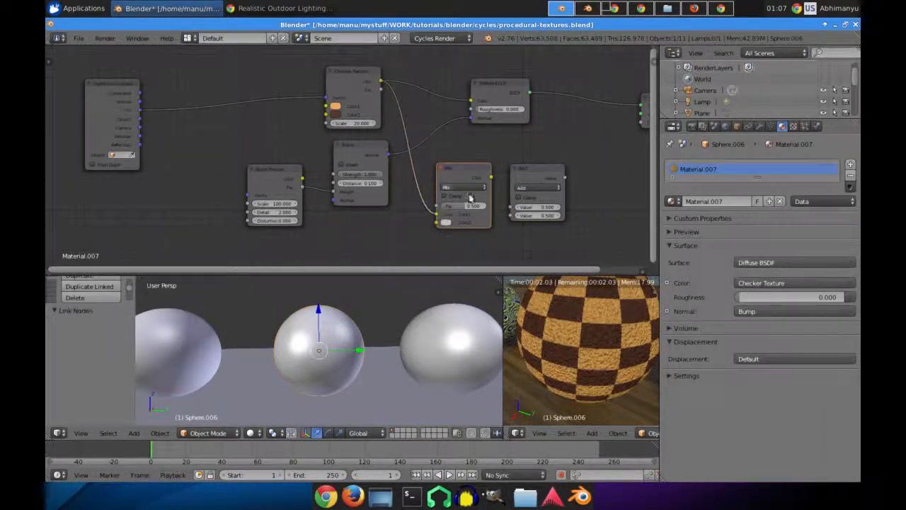
{"action": "left_click", "coordinate": [464, 187]}
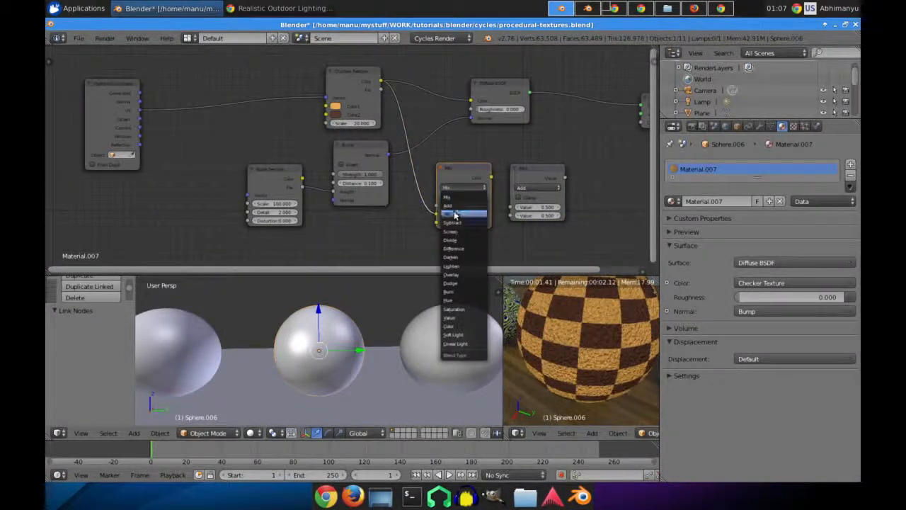
{"action": "left_click", "coordinate": [453, 213]}
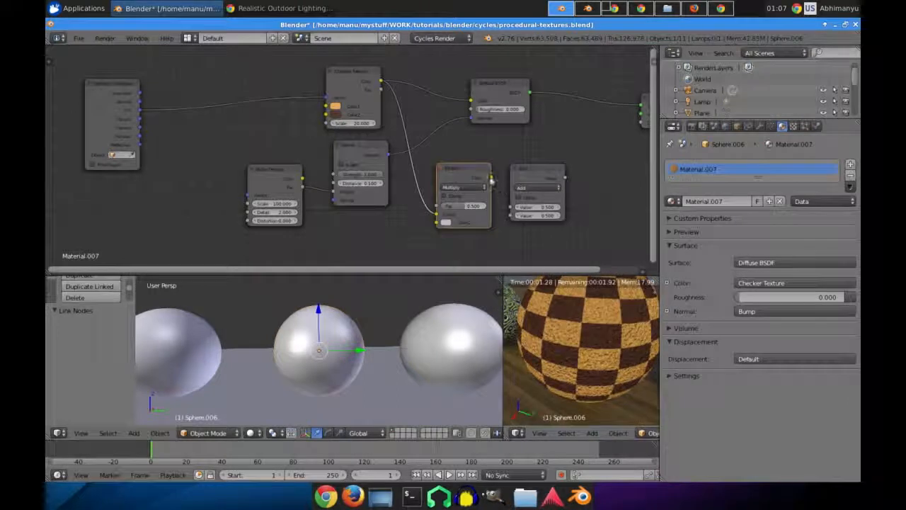
Step: Feed the MixRGB Color through the Math node, set to Multiply with a value of 4, into the Material Output's Displacement
{"action": "left_click", "coordinate": [539, 188]}
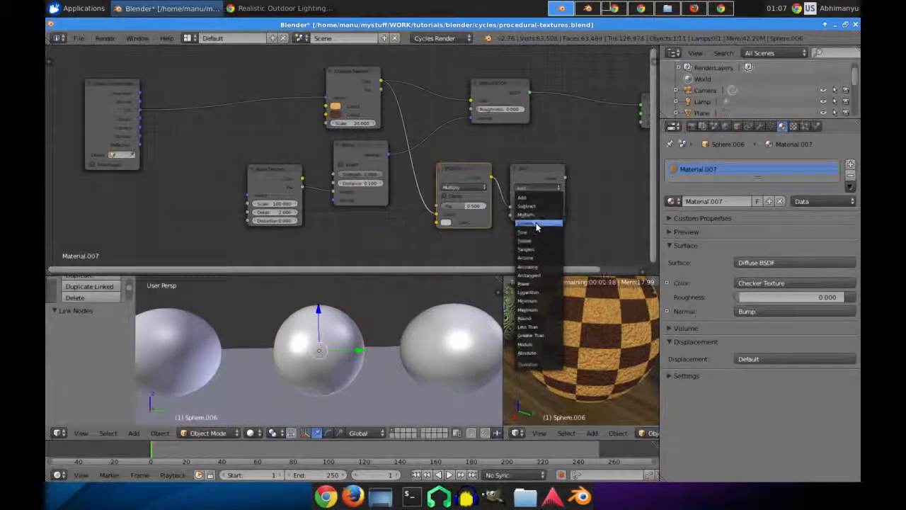
{"action": "left_click", "coordinate": [536, 215]}
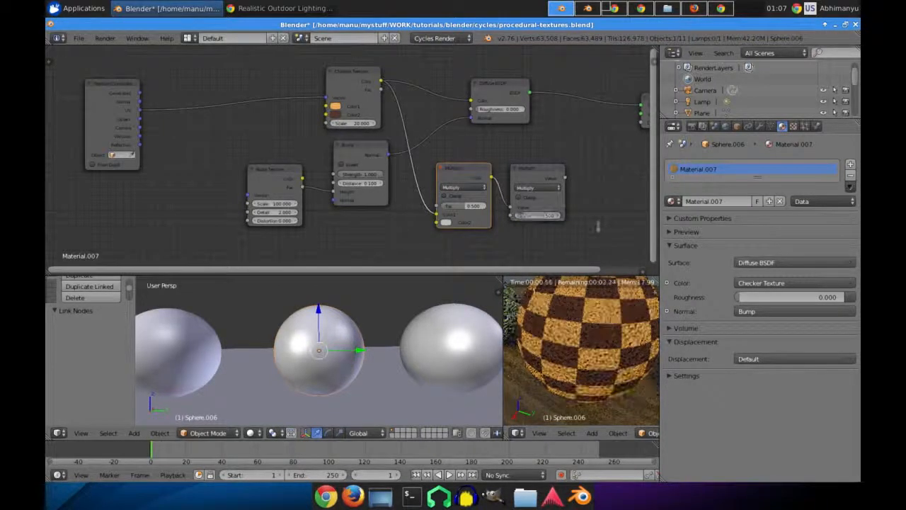
{"action": "middle_click_drag", "start_coordinate": [598, 225], "coordinate": [503, 213]}
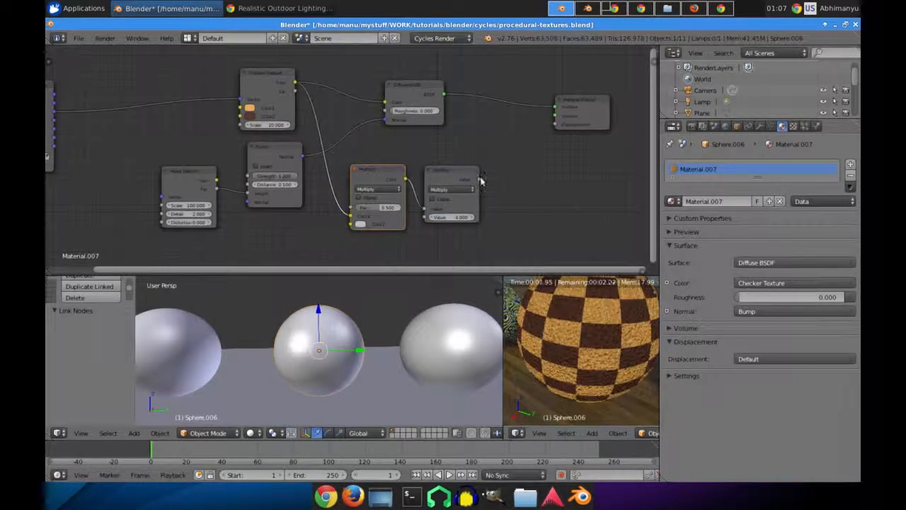
{"action": "left_click_drag", "start_coordinate": [567, 132], "coordinate": [566, 129]}
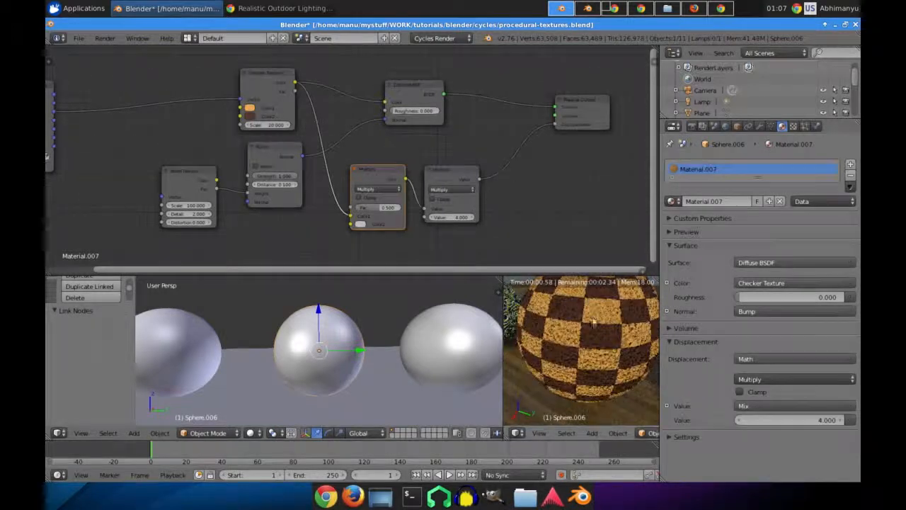
Step: Space out the two Multiply nodes and make the Checker Texture's Fac the only input of the MixRGB node, in Color1
{"action": "left_click_drag", "start_coordinate": [457, 183], "coordinate": [502, 154]}
{"action": "left_click_drag", "start_coordinate": [294, 92], "coordinate": [360, 220]}
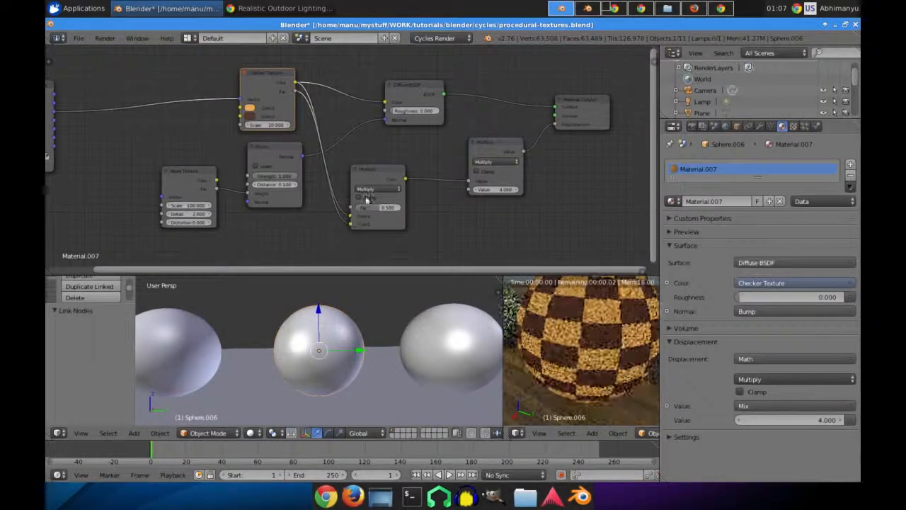
{"action": "left_click_drag", "start_coordinate": [366, 171], "coordinate": [408, 157]}
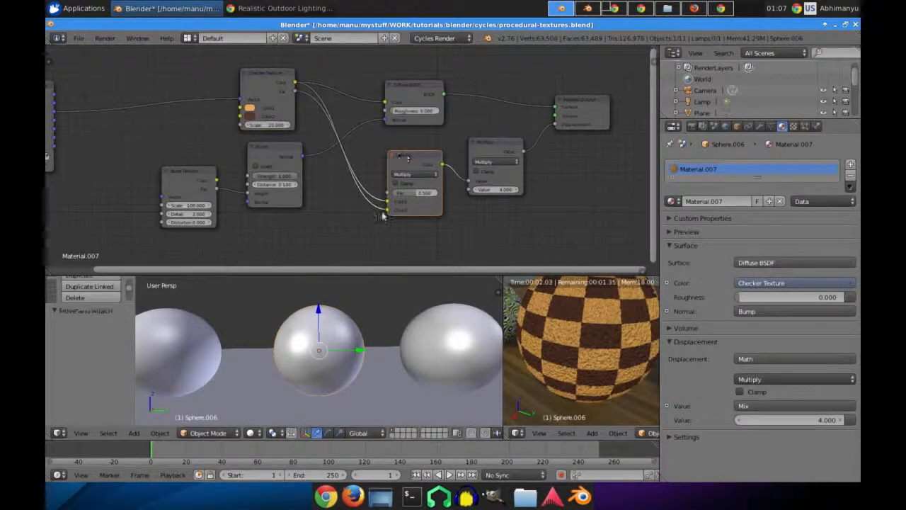
{"action": "left_click", "coordinate": [387, 212]}
{"action": "left_click_drag", "start_coordinate": [387, 212], "coordinate": [345, 211]}
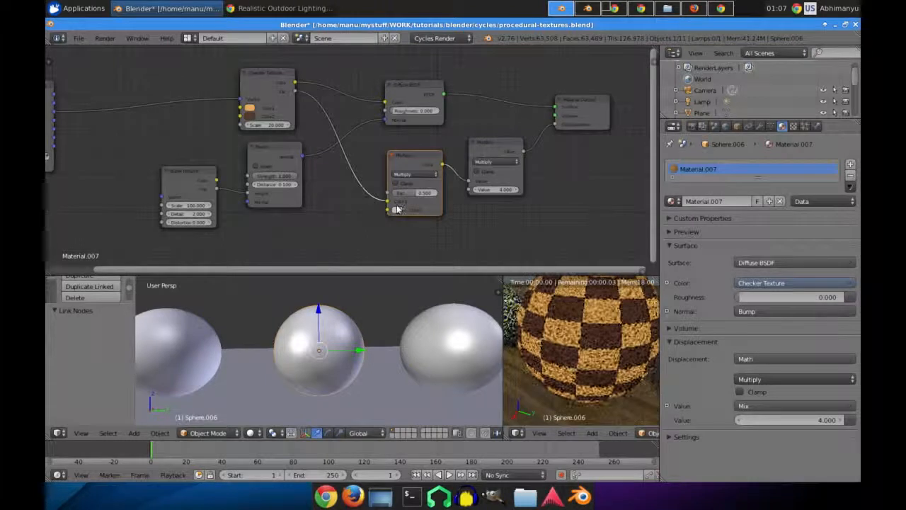
Step: Darken the MixRGB node's Color2 to near black and set its Fac to 0
{"action": "left_click", "coordinate": [399, 210]}
{"action": "left_click_drag", "start_coordinate": [459, 139], "coordinate": [459, 150]}
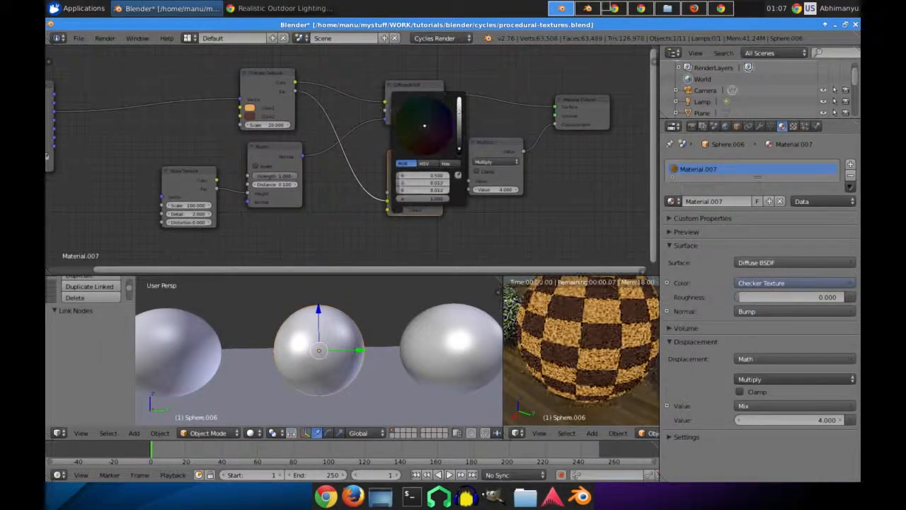
{"action": "left_click_drag", "start_coordinate": [411, 192], "coordinate": [388, 193]}
{"action": "left_click", "coordinate": [414, 173]}
Step: Add a Voronoi Texture node below the Bump node and connect its Color to the MixRGB Color1 in place of the Checker's Fac
{"action": "middle_click_drag", "start_coordinate": [324, 210], "coordinate": [336, 199]}
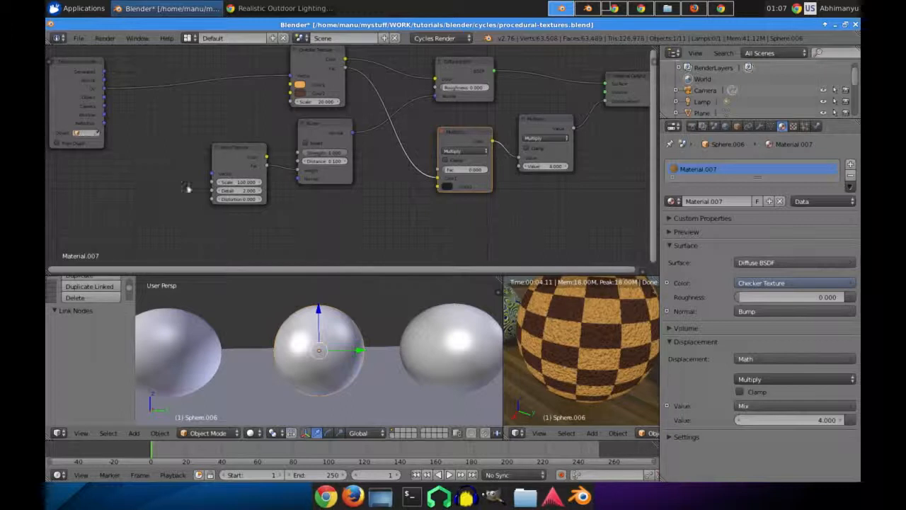
{"action": "key", "text": "shift+a"}
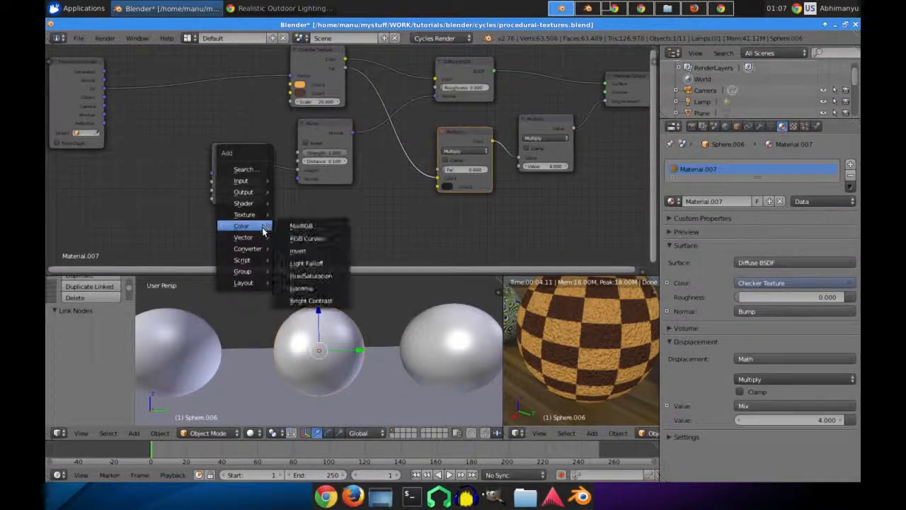
{"action": "mouse_move", "coordinate": [247, 214]}
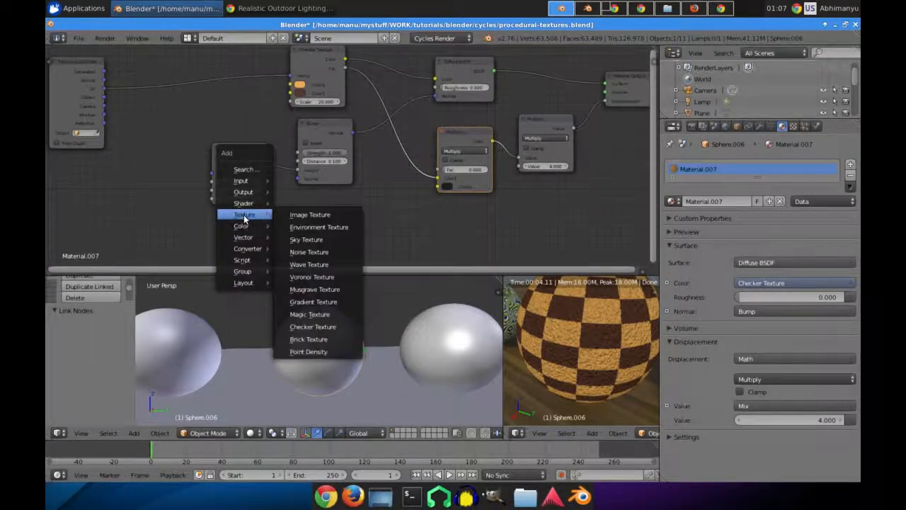
{"action": "left_click", "coordinate": [315, 277]}
{"action": "left_click_drag", "start_coordinate": [432, 186], "coordinate": [438, 185]}
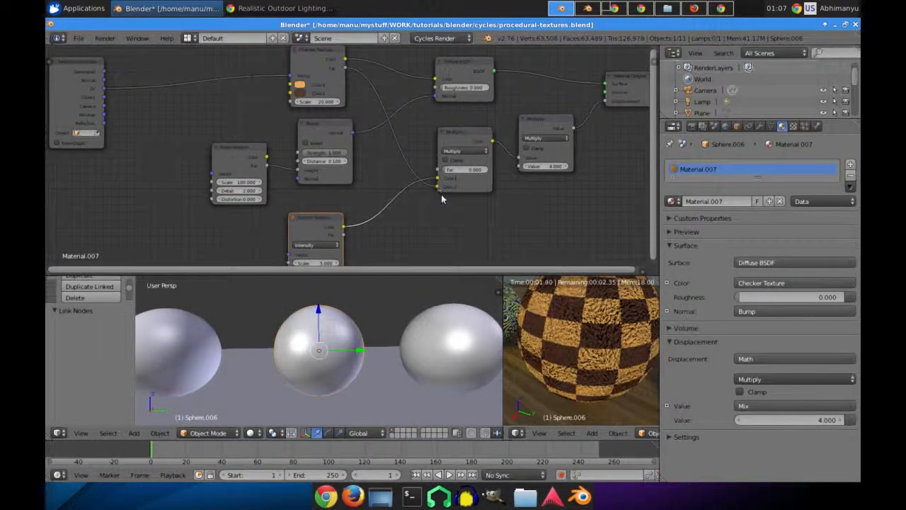
{"action": "left_click_drag", "start_coordinate": [437, 186], "coordinate": [437, 178]}
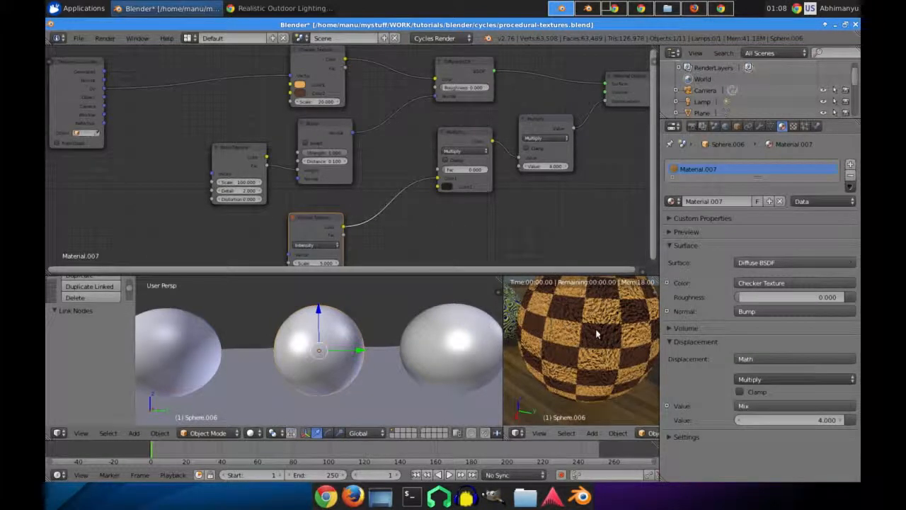
Step: Set the Math node's multiplier to 0.4 and look over the sphere's modifier settings
{"action": "scroll", "coordinate": [587, 333], "scroll_direction": "down", "scroll_amount": 3}
{"action": "scroll", "coordinate": [613, 342], "scroll_direction": "up", "scroll_amount": 4}
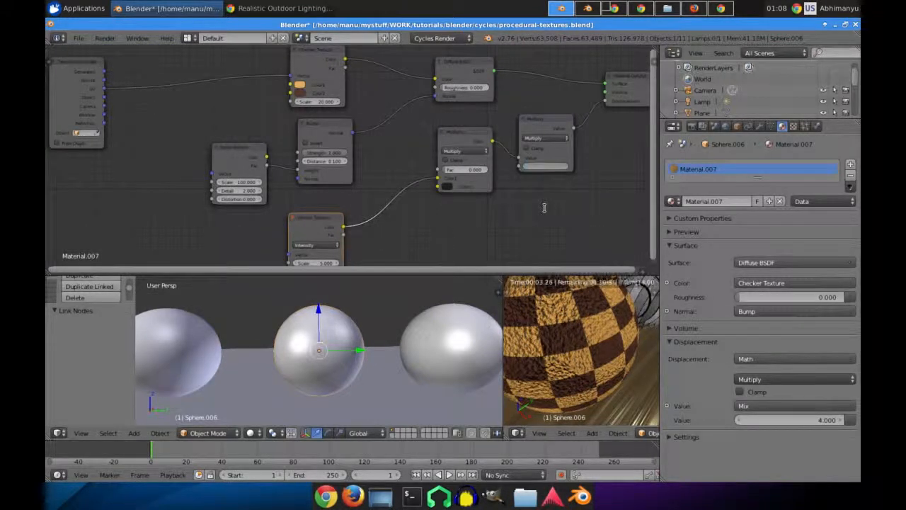
{"action": "key", "text": "Return"}
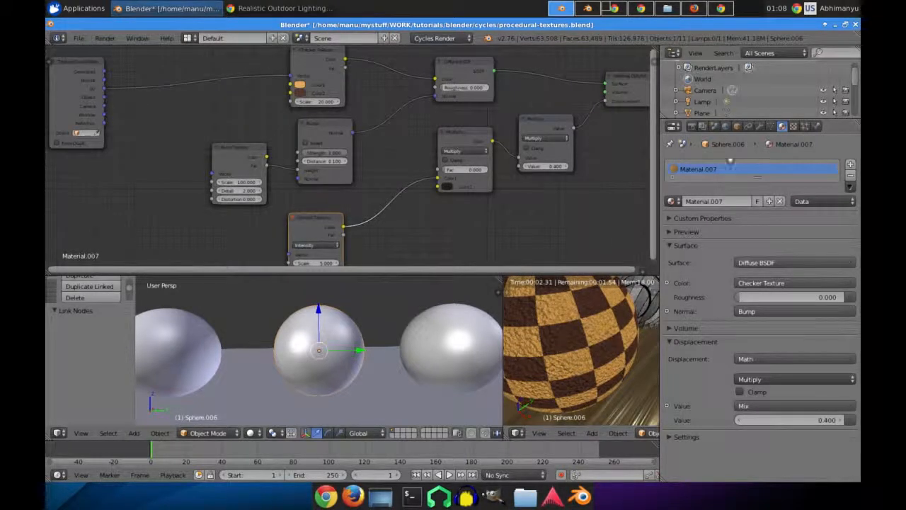
{"action": "left_click", "coordinate": [759, 128]}
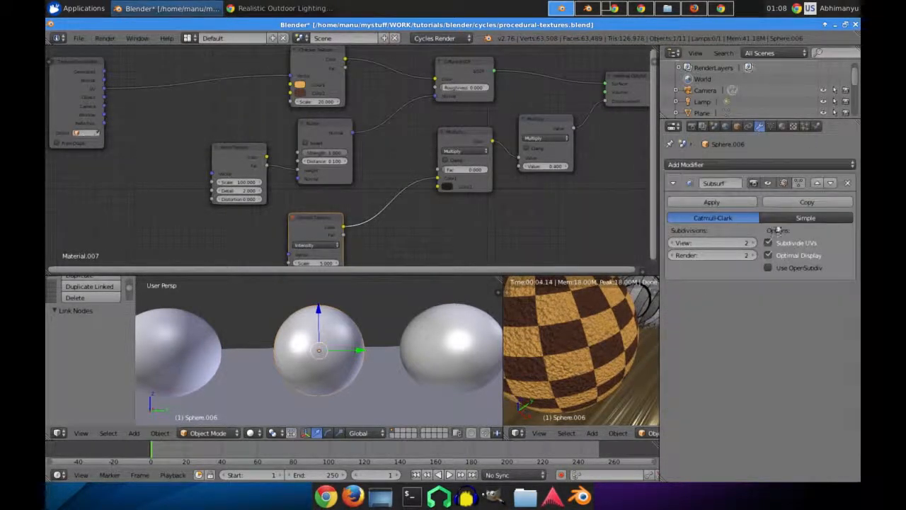
{"action": "left_click", "coordinate": [781, 127]}
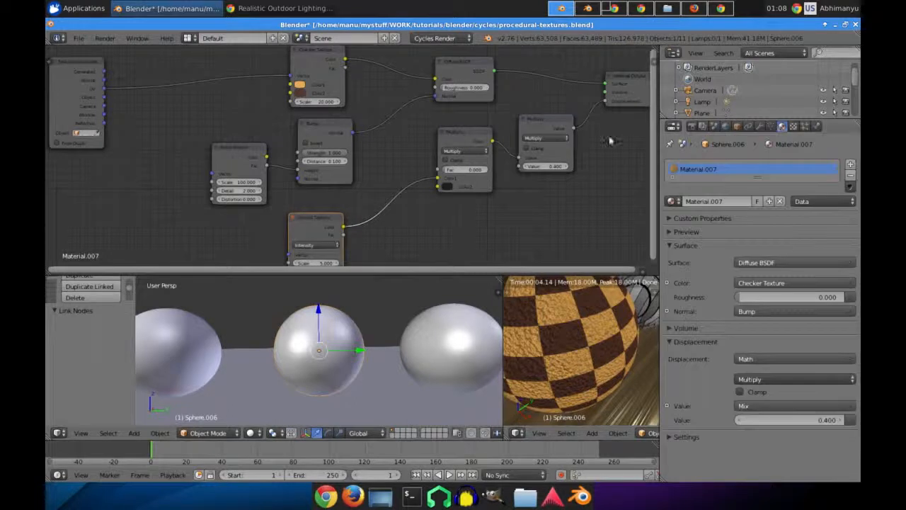
Step: Cut the link from the Bump node to the Diffuse BSDF's Normal and inspect the rendered sphere up close
{"action": "middle_click_drag", "start_coordinate": [613, 349], "coordinate": [552, 326]}
{"action": "right_click_drag", "start_coordinate": [401, 102], "coordinate": [415, 121], "text": "ctrl"}
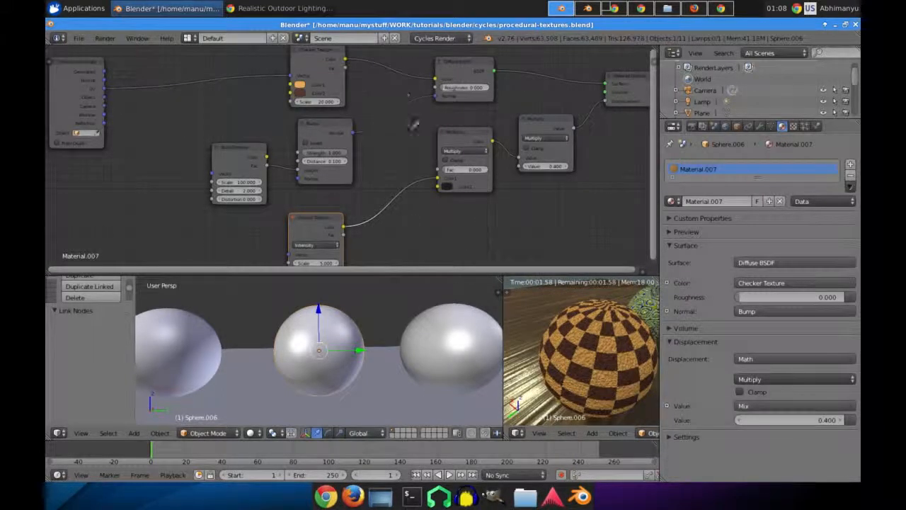
{"action": "scroll", "coordinate": [573, 333], "scroll_direction": "up", "scroll_amount": 5}
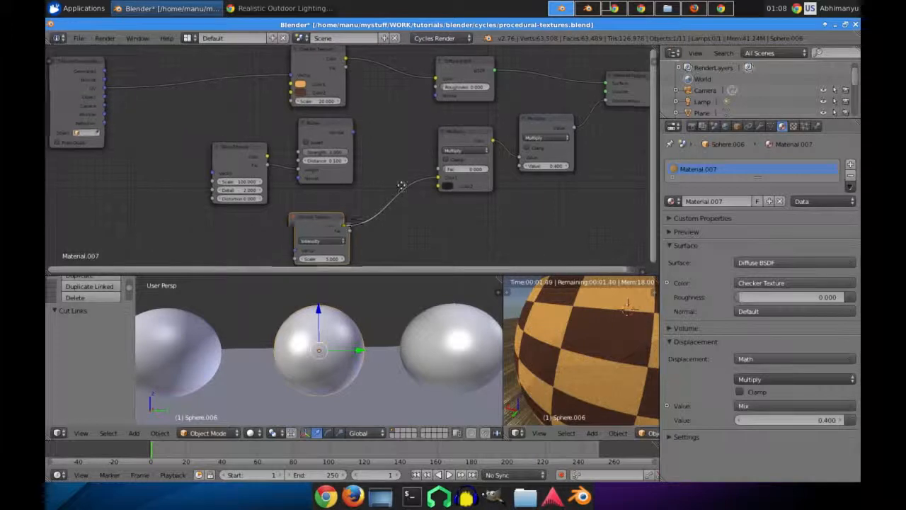
{"action": "middle_click_drag", "start_coordinate": [402, 185], "coordinate": [411, 182]}
{"action": "middle_click_drag", "start_coordinate": [551, 348], "coordinate": [566, 346]}
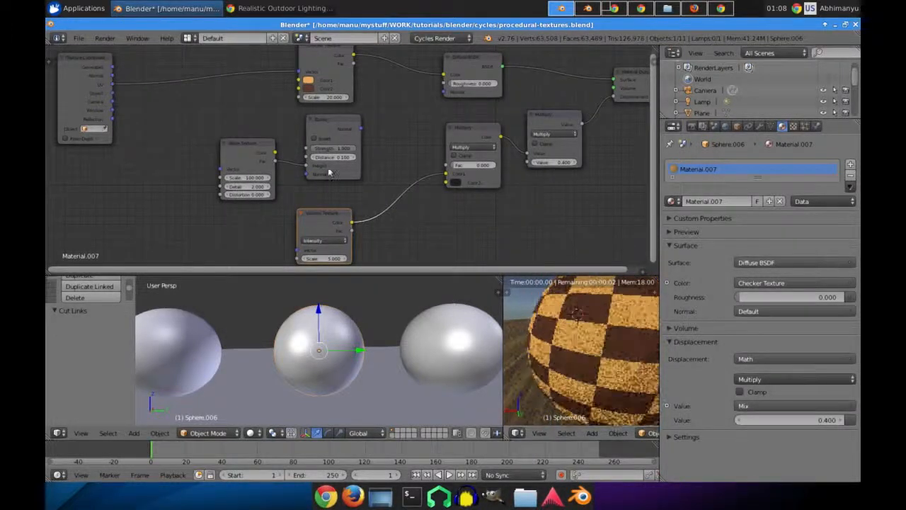
Step: Reposition the Voronoi Texture node and connect the Texture Coordinate node to its Vector input
{"action": "middle_click_drag", "start_coordinate": [354, 208], "coordinate": [354, 185]}
{"action": "left_click_drag", "start_coordinate": [319, 198], "coordinate": [297, 192]}
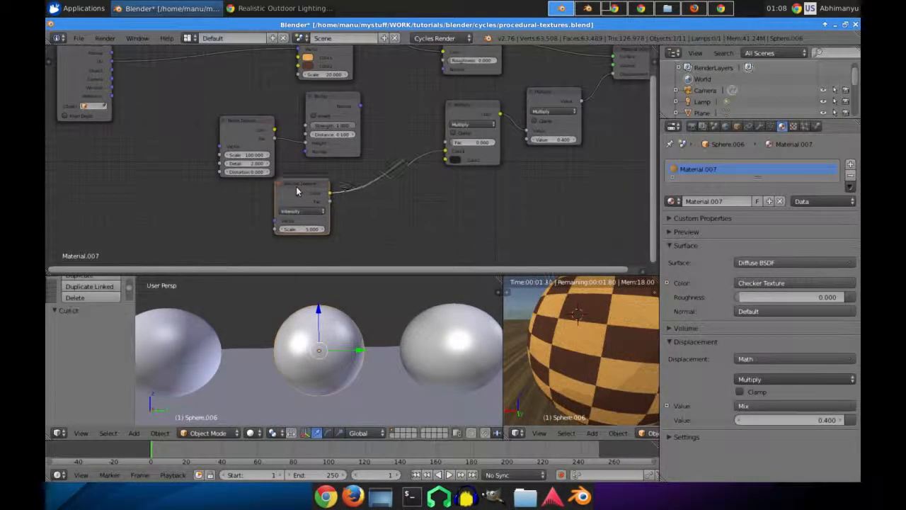
{"action": "key", "text": "Home"}
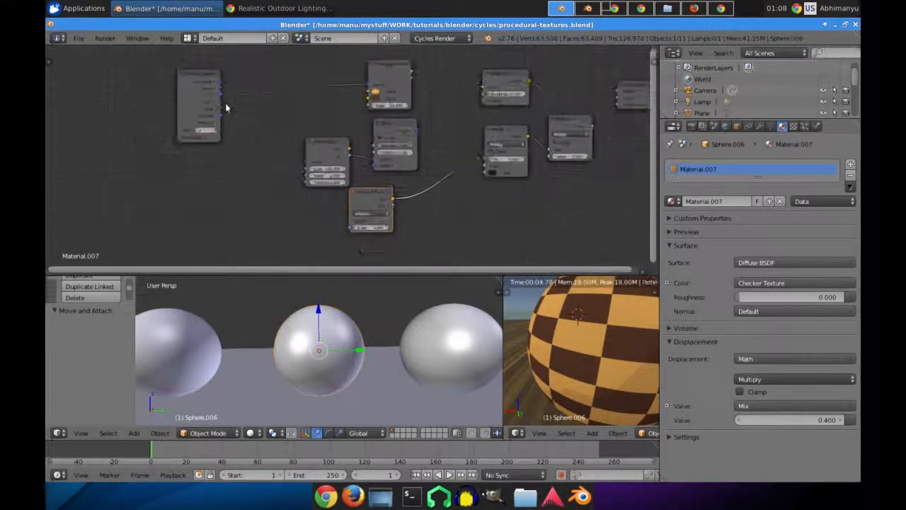
{"action": "left_click_drag", "start_coordinate": [352, 222], "coordinate": [350, 222]}
{"action": "middle_click_drag", "start_coordinate": [452, 210], "coordinate": [308, 216]}
{"action": "scroll", "coordinate": [374, 215], "scroll_direction": "up", "scroll_amount": 5}
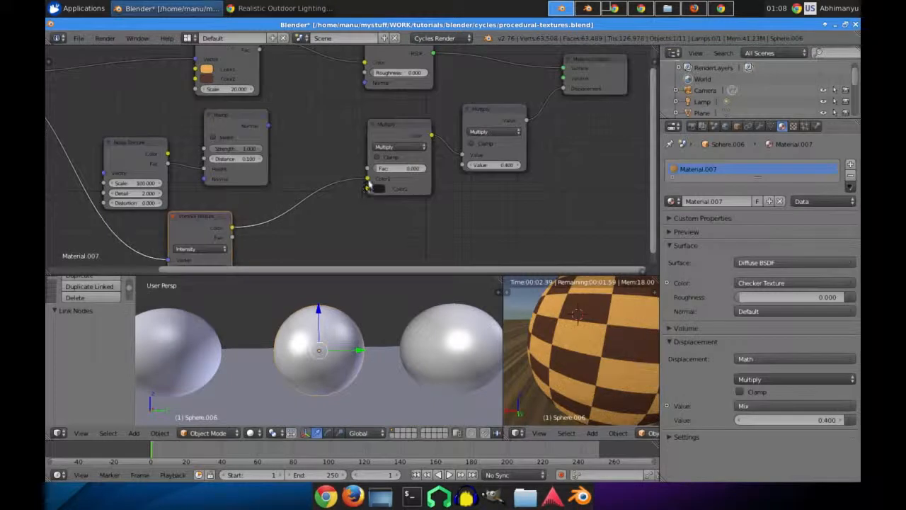
Step: Set the MixRGB node's Fac to 1 and slightly lighten its Color2
{"action": "left_click_drag", "start_coordinate": [374, 170], "coordinate": [427, 170]}
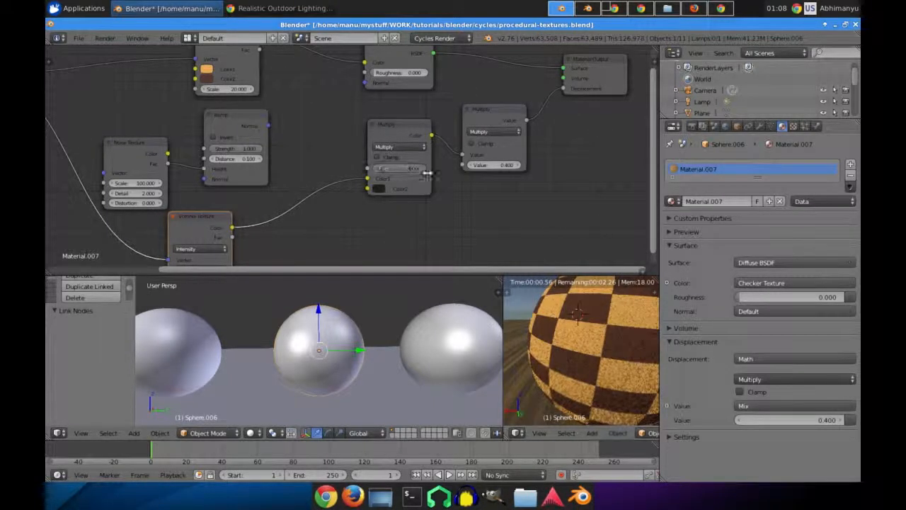
{"action": "left_click", "coordinate": [377, 191]}
{"action": "mouse_move", "coordinate": [452, 114]}
{"action": "left_mouse_down"}
{"action": "mouse_move", "coordinate": [452, 57]}
{"action": "mouse_move", "coordinate": [452, 110]}
{"action": "left_mouse_up"}
Step: Move the Material Output node farther from the Diffuse BSDF and delete the Math node
{"action": "middle_click_drag", "start_coordinate": [498, 211], "coordinate": [407, 223]}
{"action": "right_click", "coordinate": [411, 130]}
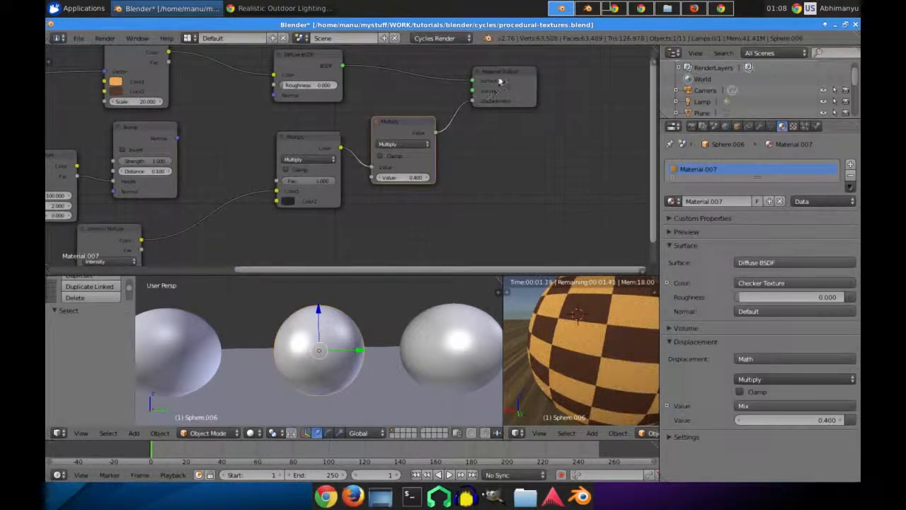
{"action": "right_click_drag", "start_coordinate": [500, 83], "coordinate": [503, 77]}
{"action": "right_click", "coordinate": [381, 128]}
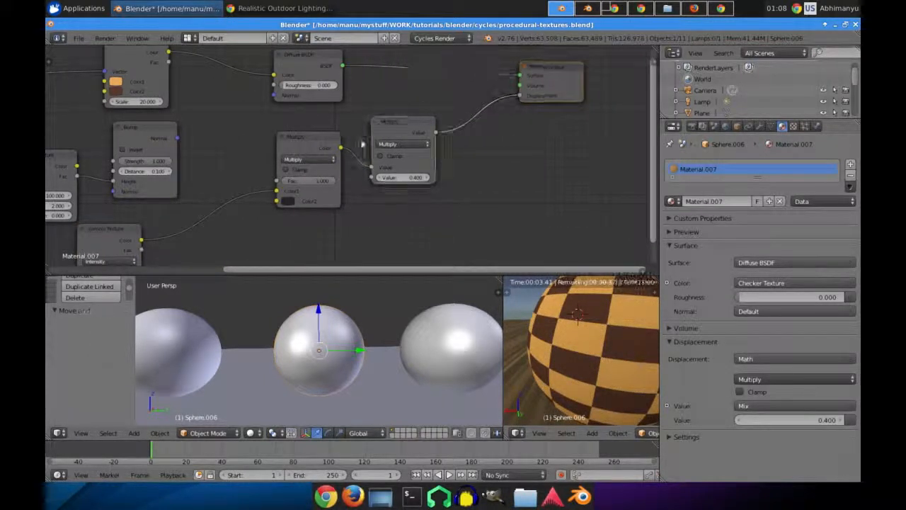
{"action": "key", "text": "x"}
Step: Delete the Voronoi Texture node and connect the Noise Texture's Fac to the MixRGB node's Color1
{"action": "right_click", "coordinate": [304, 143]}
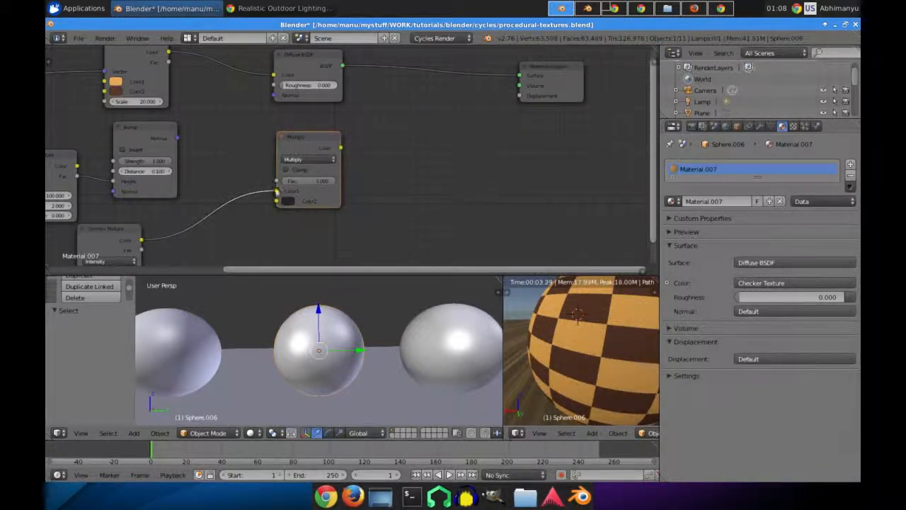
{"action": "middle_click_drag", "start_coordinate": [244, 216], "coordinate": [444, 193]}
{"action": "right_click", "coordinate": [310, 226]}
{"action": "key", "text": "x"}
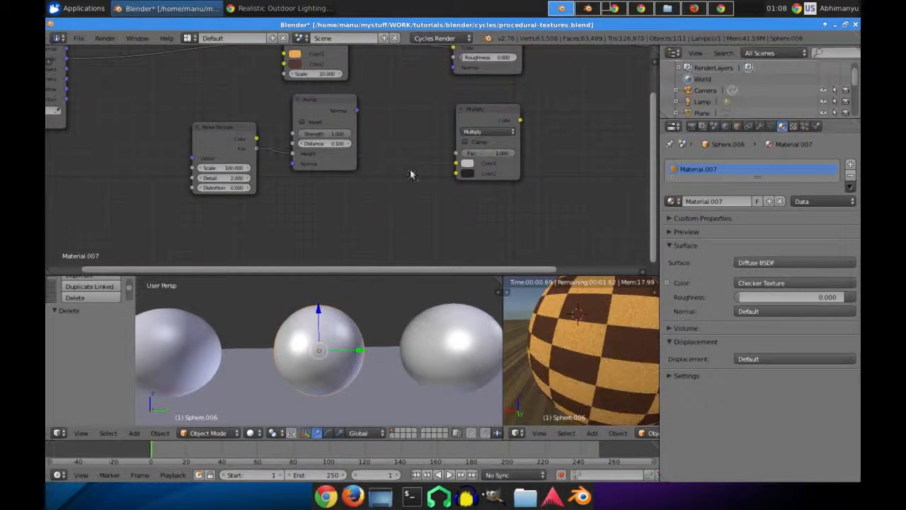
{"action": "middle_click_drag", "start_coordinate": [407, 229], "coordinate": [240, 264]}
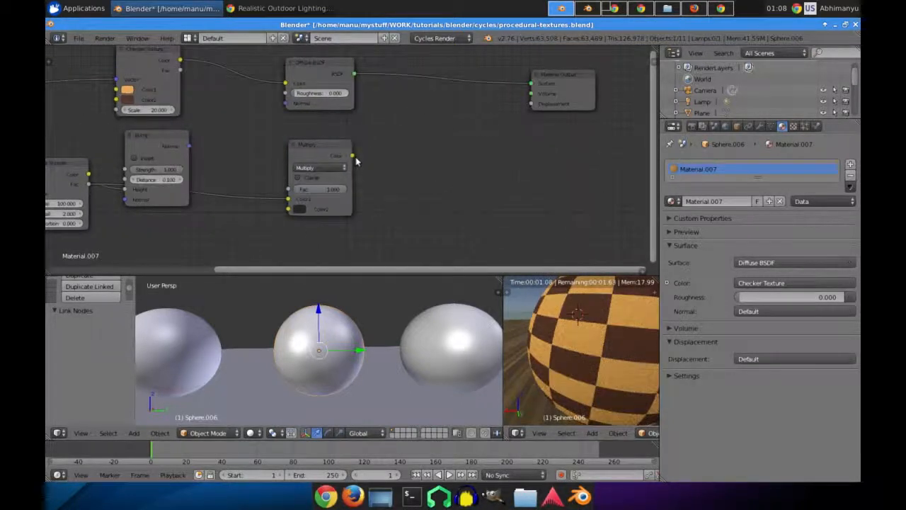
Step: Try feeding the Multiply node's Color into the Material Output's Displacement, and cut that link
{"action": "left_click_drag", "start_coordinate": [523, 109], "coordinate": [531, 104]}
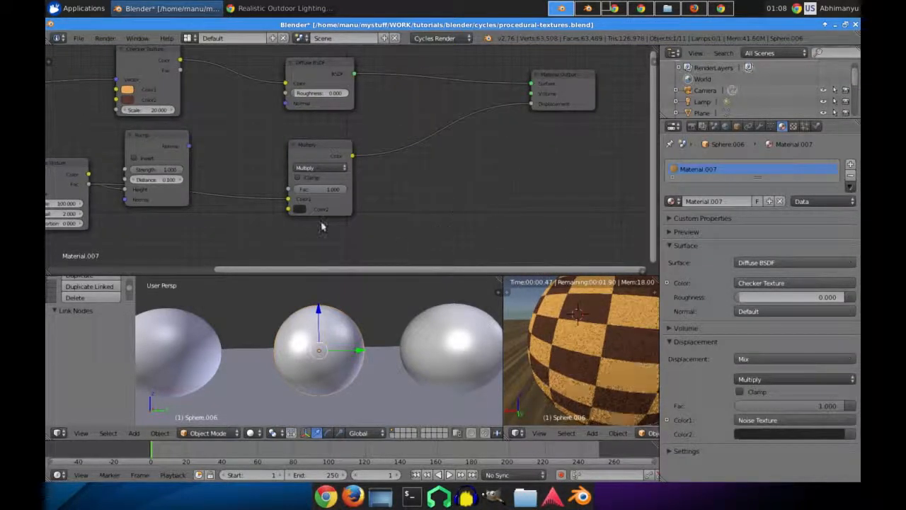
{"action": "right_click_drag", "start_coordinate": [437, 108], "coordinate": [453, 159], "text": "ctrl"}
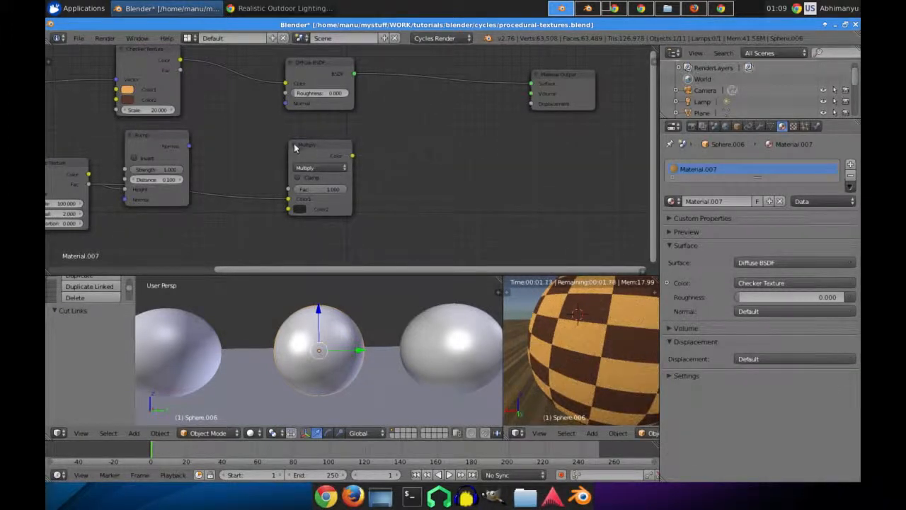
Step: Delete the Multiply, Noise Texture and Bump nodes from the checker material
{"action": "key", "text": "h"}
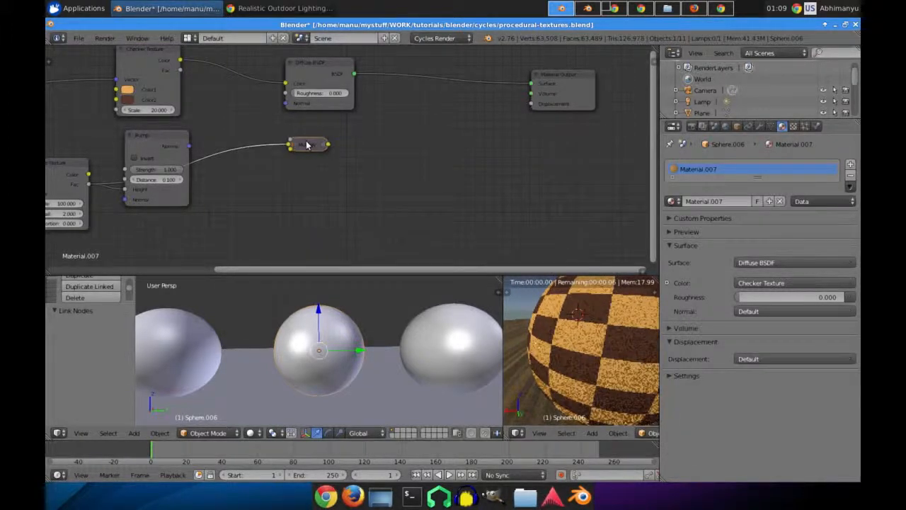
{"action": "key", "text": "h"}
{"action": "key", "text": "x"}
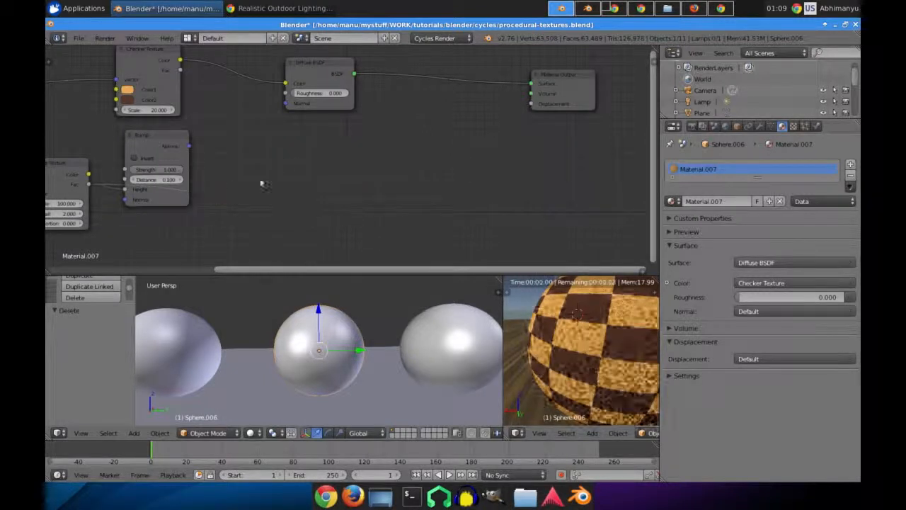
{"action": "middle_click_drag", "start_coordinate": [225, 191], "coordinate": [370, 177]}
{"action": "left_click_drag", "start_coordinate": [211, 158], "coordinate": [216, 136]}
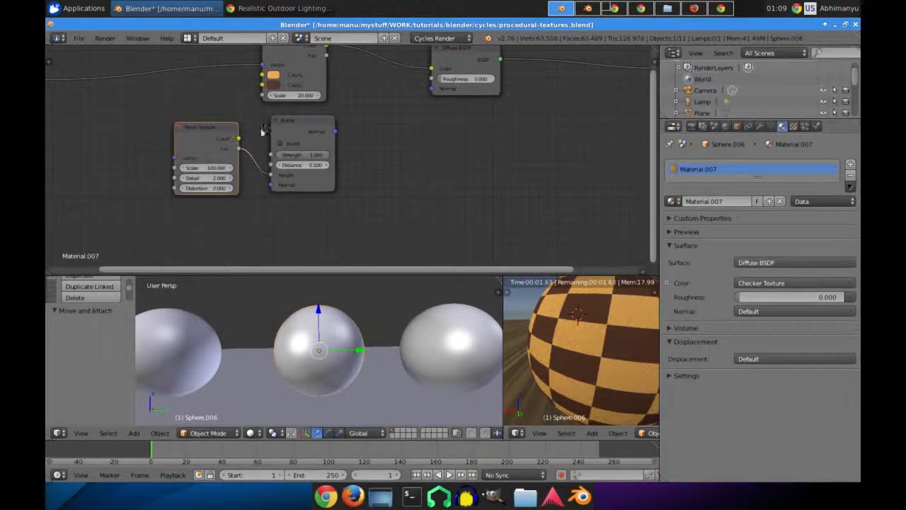
{"action": "key", "text": "x"}
{"action": "left_click", "coordinate": [315, 138]}
{"action": "key", "text": "x"}
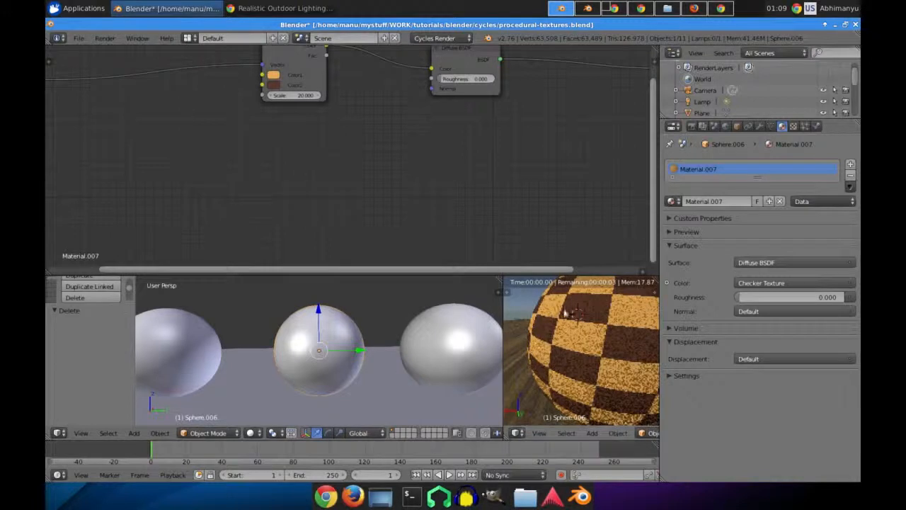
Step: Add a Wave Texture node between the Texture Coordinate and Checker Texture nodes, below their link
{"action": "middle_click_drag", "start_coordinate": [385, 199], "coordinate": [240, 196]}
{"action": "scroll", "coordinate": [240, 195], "scroll_direction": "down", "scroll_amount": 5}
{"action": "middle_click_drag", "start_coordinate": [183, 198], "coordinate": [226, 191]}
{"action": "scroll", "coordinate": [227, 191], "scroll_direction": "up", "scroll_amount": 4}
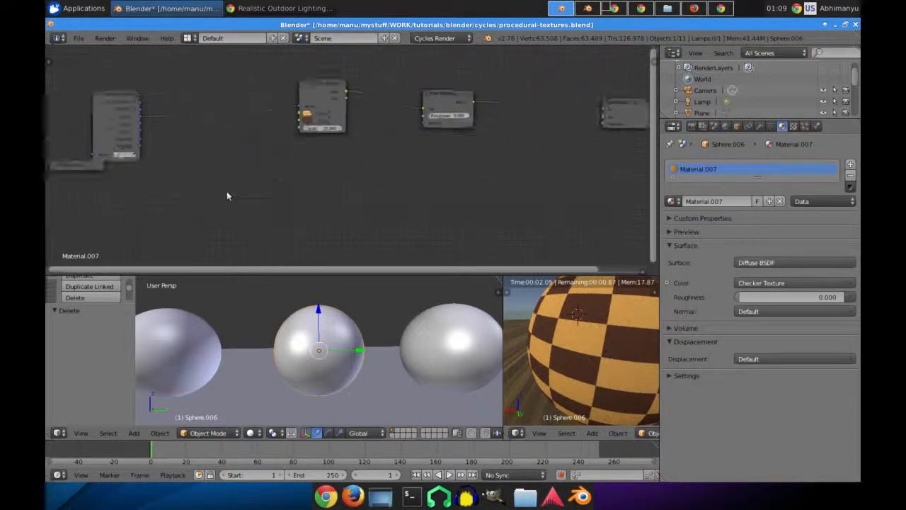
{"action": "key", "text": "shift+a"}
{"action": "mouse_move", "coordinate": [187, 179]}
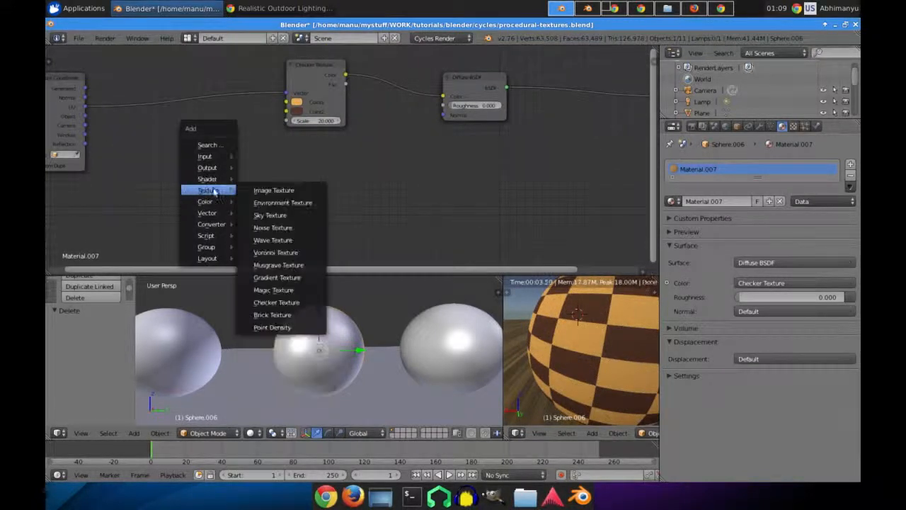
{"action": "left_click", "coordinate": [273, 240]}
{"action": "left_click", "coordinate": [191, 190]}
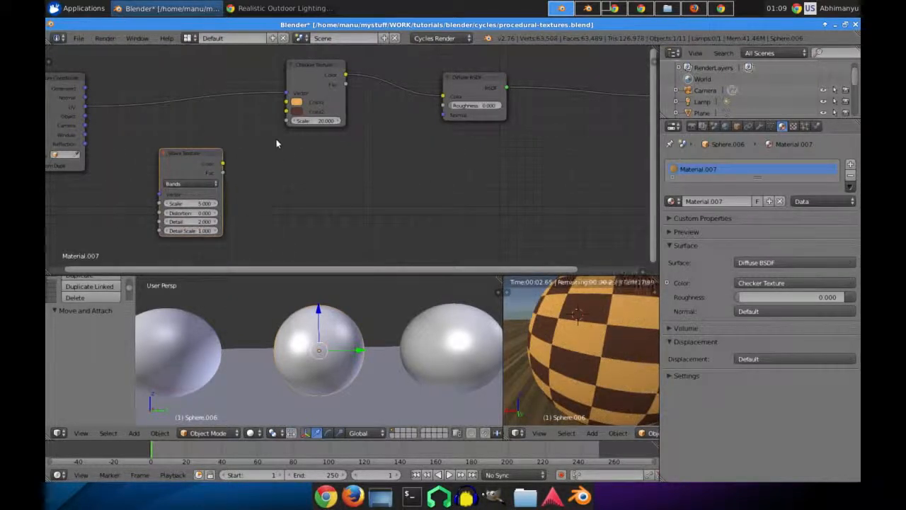
Step: Add a Bump node, linking its Normal to the Diffuse BSDF's Normal and the Wave Texture's Fac to its Height
{"action": "left_click_drag", "start_coordinate": [298, 82], "coordinate": [307, 71]}
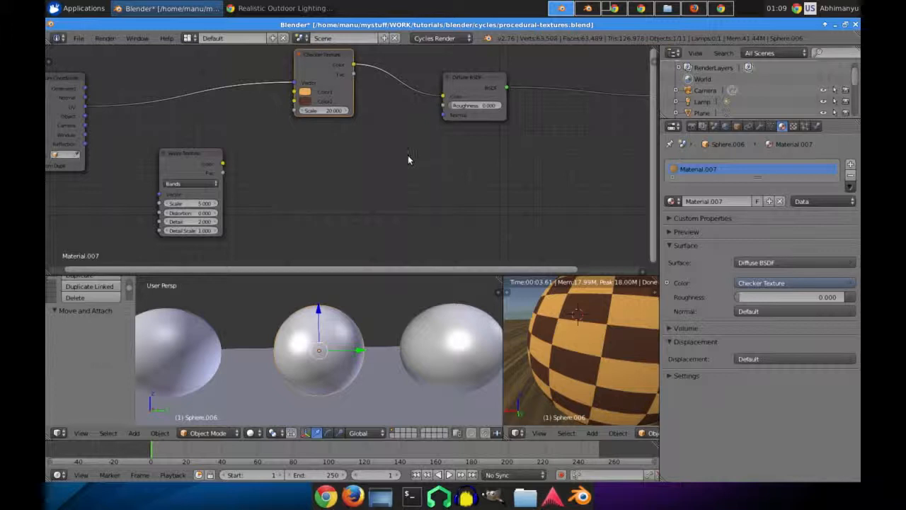
{"action": "key", "text": "shift+a"}
{"action": "mouse_move", "coordinate": [279, 187]}
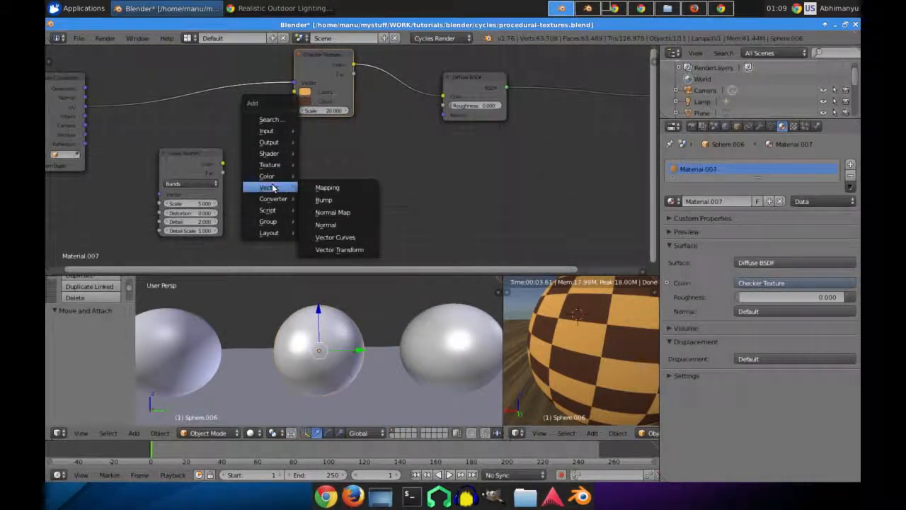
{"action": "left_click", "coordinate": [320, 200]}
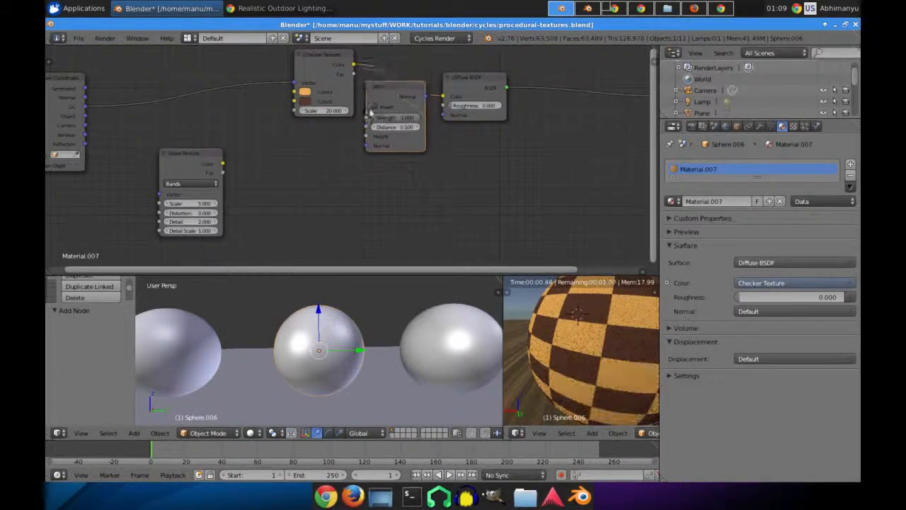
{"action": "left_click_drag", "start_coordinate": [445, 121], "coordinate": [444, 116]}
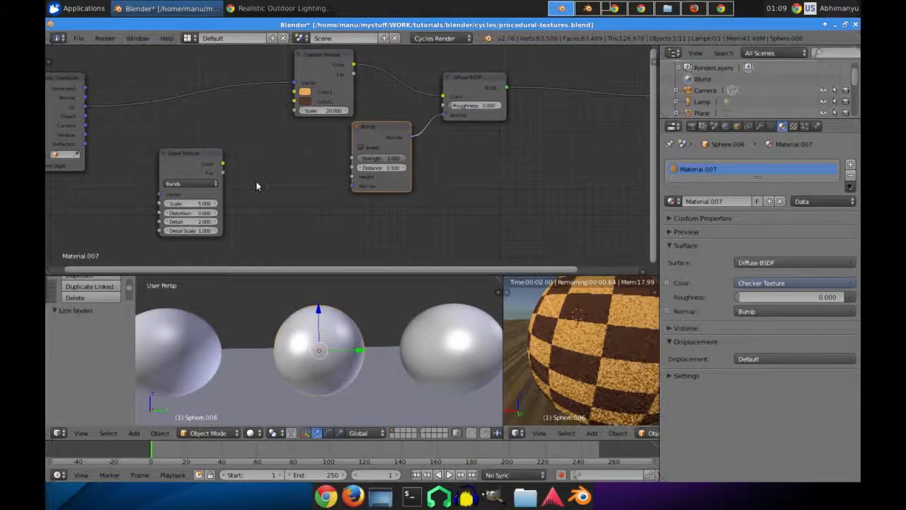
{"action": "left_click_drag", "start_coordinate": [223, 172], "coordinate": [361, 184]}
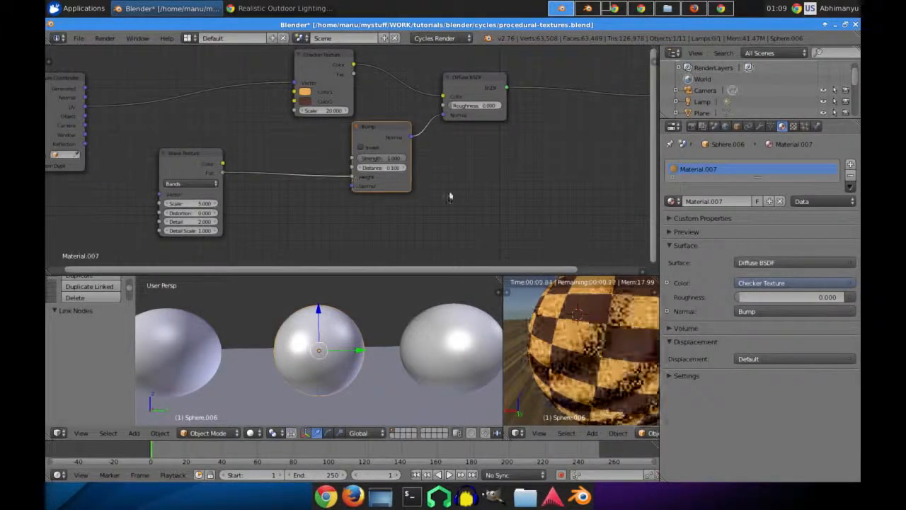
Step: Connect the Texture Coordinate node's UV output to the Wave Texture's Vector input
{"action": "middle_click_drag", "start_coordinate": [445, 229], "coordinate": [368, 225]}
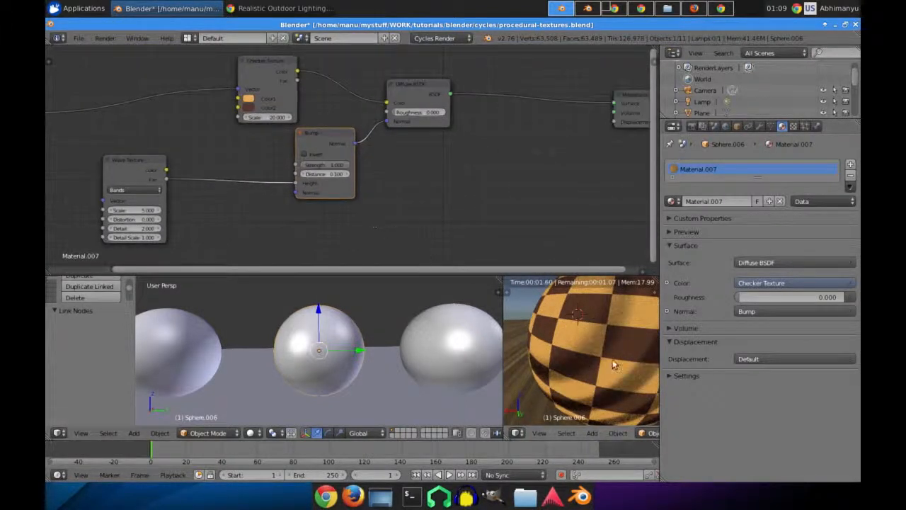
{"action": "scroll", "coordinate": [615, 364], "scroll_direction": "down", "scroll_amount": 4}
{"action": "middle_click_drag", "start_coordinate": [616, 364], "coordinate": [587, 358]}
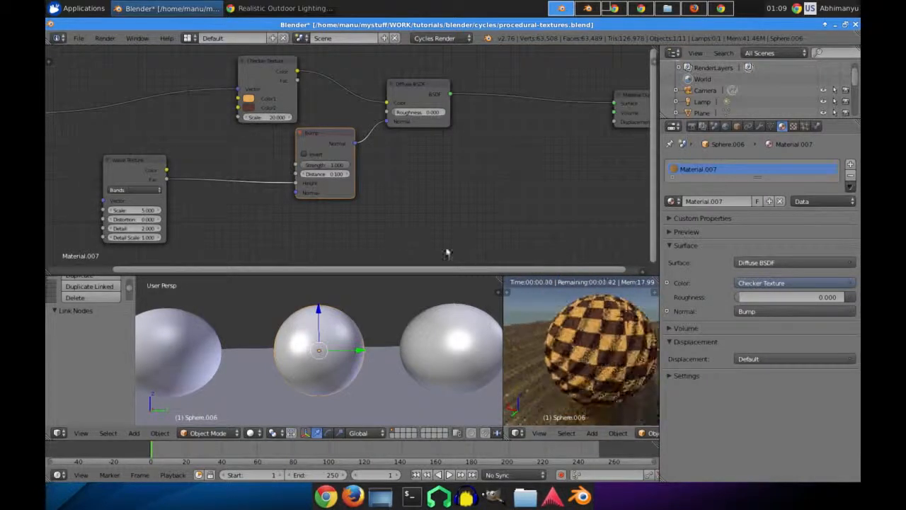
{"action": "middle_click_drag", "start_coordinate": [191, 203], "coordinate": [293, 193]}
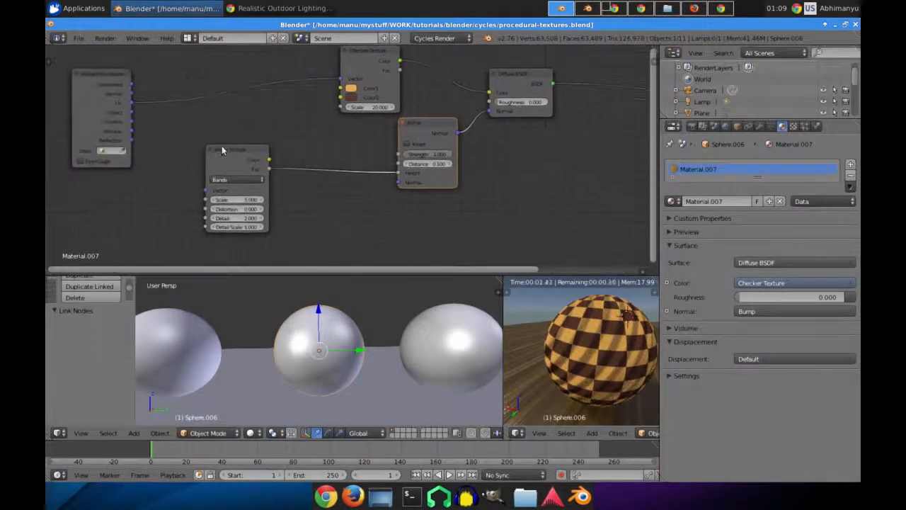
{"action": "left_click_drag", "start_coordinate": [218, 193], "coordinate": [218, 193]}
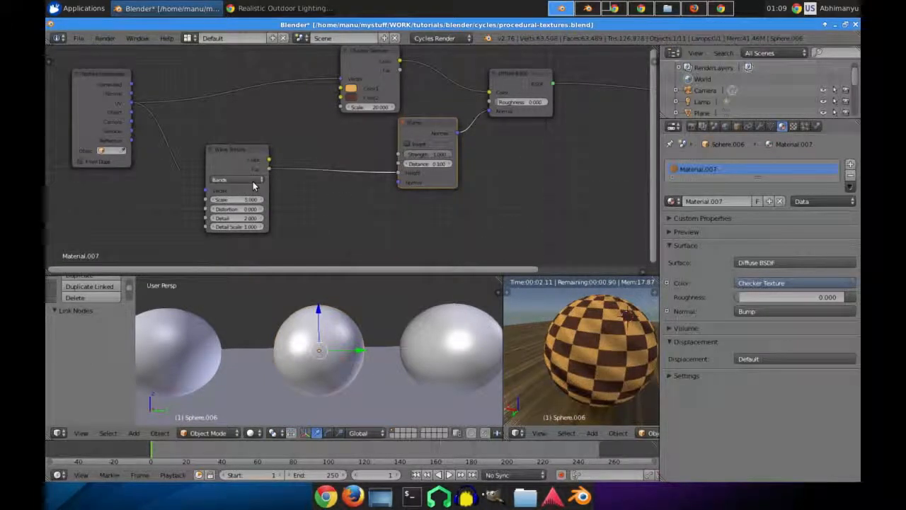
Step: Delete the Wave Texture node and place a Noise Texture node in its place
{"action": "right_click", "coordinate": [256, 152]}
{"action": "key", "text": "x"}
{"action": "key", "text": "shift+a"}
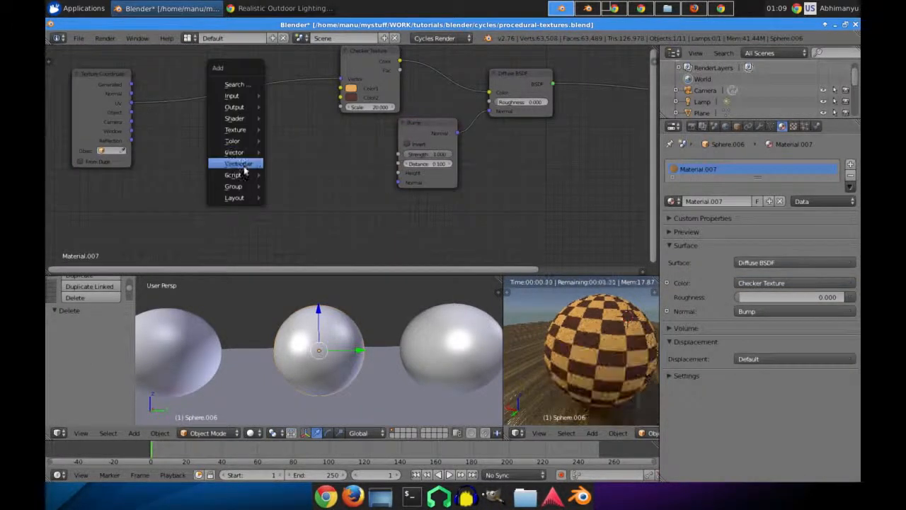
{"action": "mouse_move", "coordinate": [235, 129]}
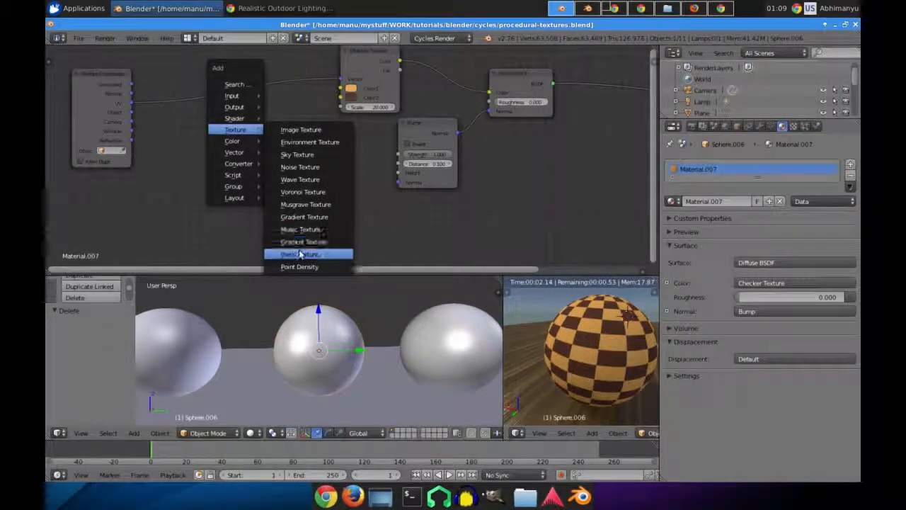
{"action": "left_click", "coordinate": [313, 169]}
{"action": "left_click", "coordinate": [220, 167]}
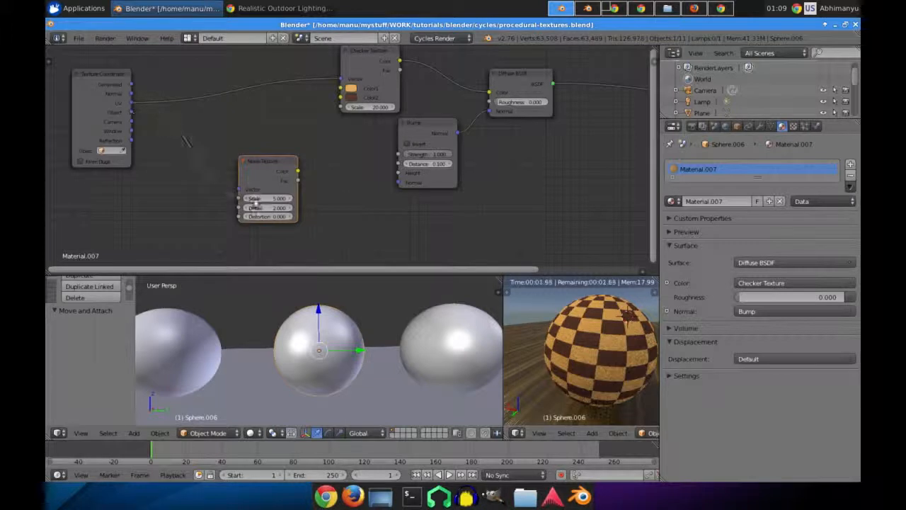
Step: Link UV to the Noise Texture's Vector and its Fac to the Bump's Height, and set the noise Scale to 200
{"action": "left_click_drag", "start_coordinate": [241, 201], "coordinate": [132, 106]}
{"action": "left_click_drag", "start_coordinate": [298, 180], "coordinate": [399, 172]}
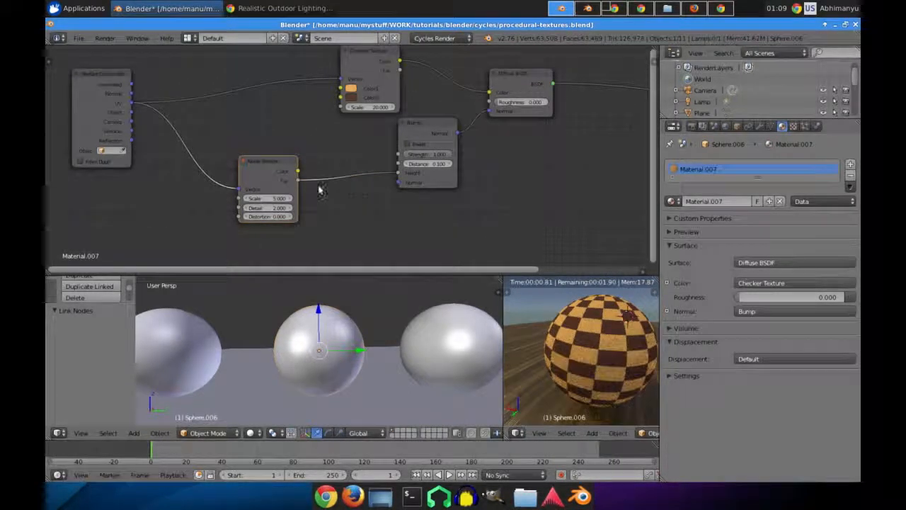
{"action": "left_click", "coordinate": [277, 199]}
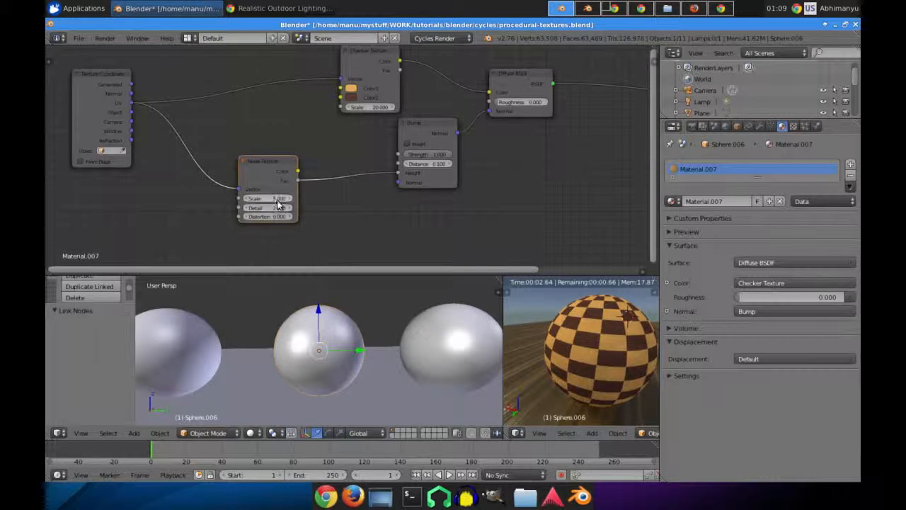
{"action": "type", "text": "200"}
{"action": "key", "text": "Return"}
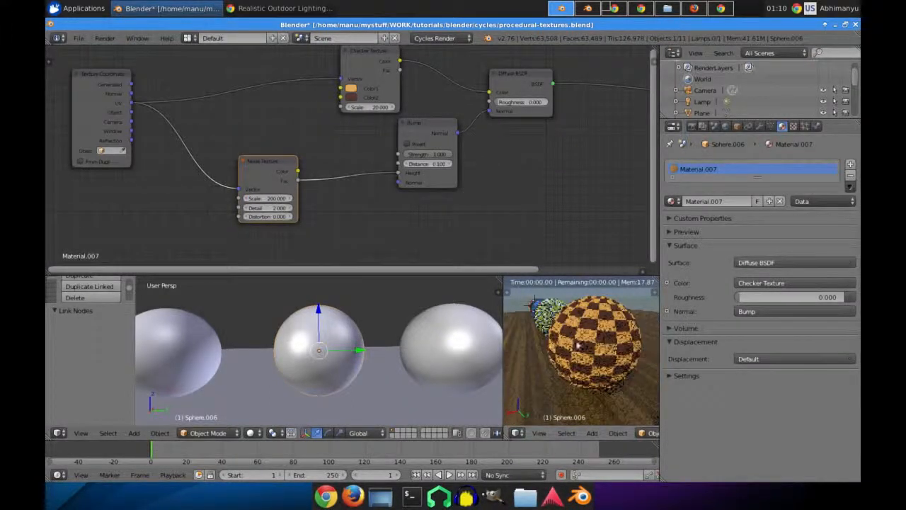
Step: Snap the 3D cursor to the selected checker sphere and add a cube there
{"action": "scroll", "coordinate": [601, 344], "scroll_direction": "down", "scroll_amount": 3}
{"action": "scroll", "coordinate": [601, 344], "scroll_direction": "down", "scroll_amount": 4}
{"action": "scroll", "coordinate": [565, 357], "scroll_direction": "up", "scroll_amount": 4}
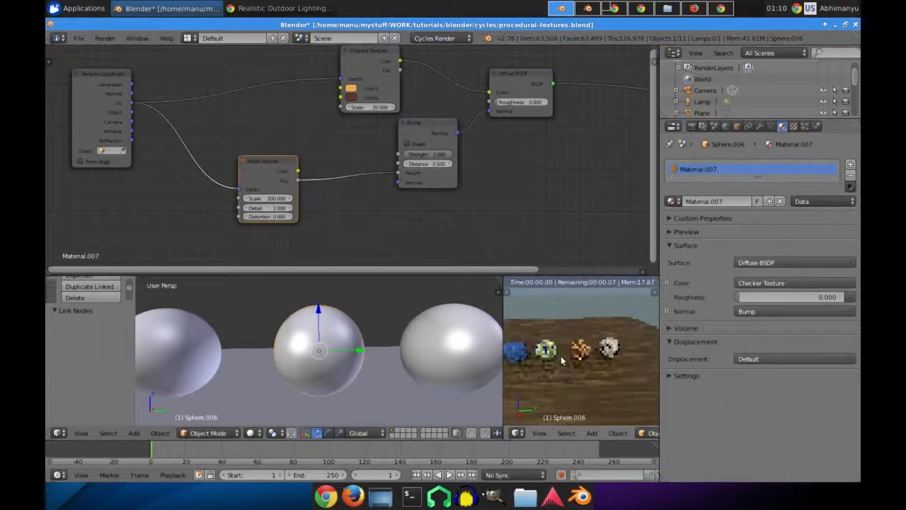
{"action": "middle_click_drag", "start_coordinate": [304, 379], "coordinate": [322, 347]}
{"action": "scroll", "coordinate": [310, 366], "scroll_direction": "down", "scroll_amount": 4}
{"action": "scroll", "coordinate": [295, 311], "scroll_direction": "up", "scroll_amount": 2}
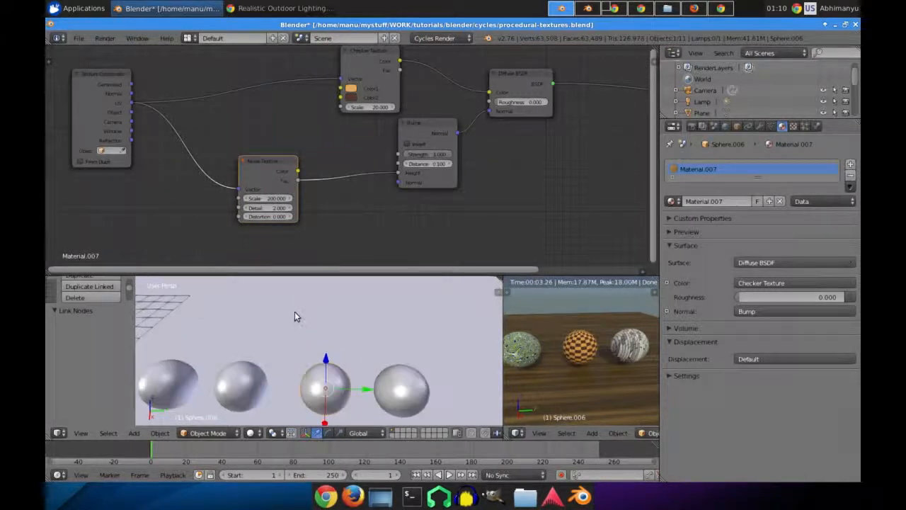
{"action": "scroll", "coordinate": [310, 327], "scroll_direction": "up", "scroll_amount": 1}
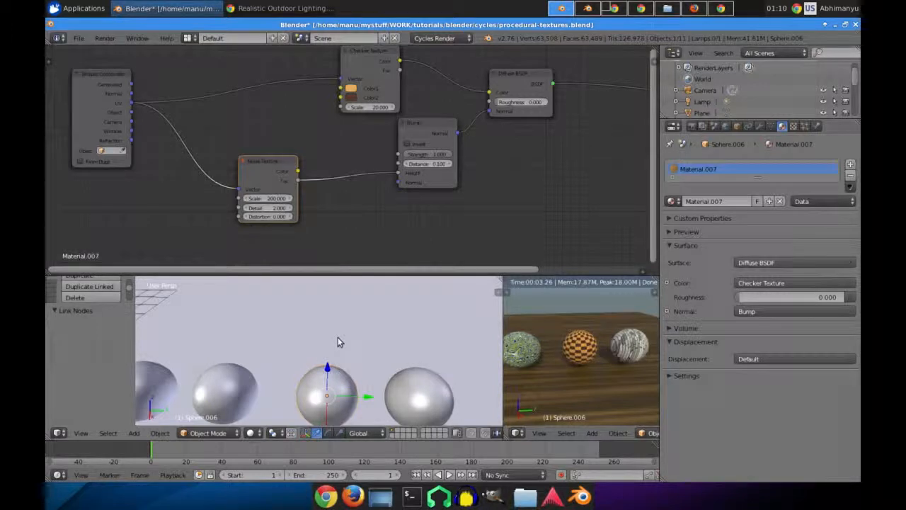
{"action": "key", "text": "shift+s"}
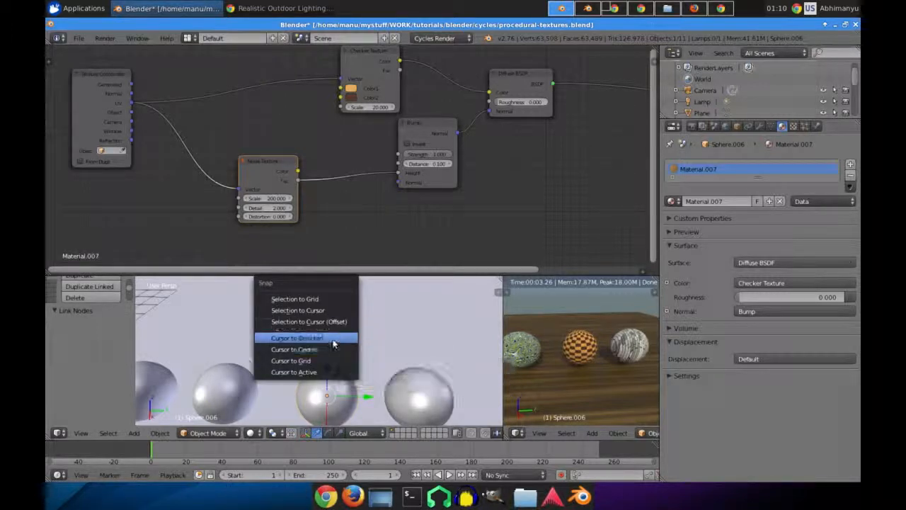
{"action": "left_click", "coordinate": [335, 346]}
{"action": "key", "text": "shift+a"}
{"action": "mouse_move", "coordinate": [340, 307]}
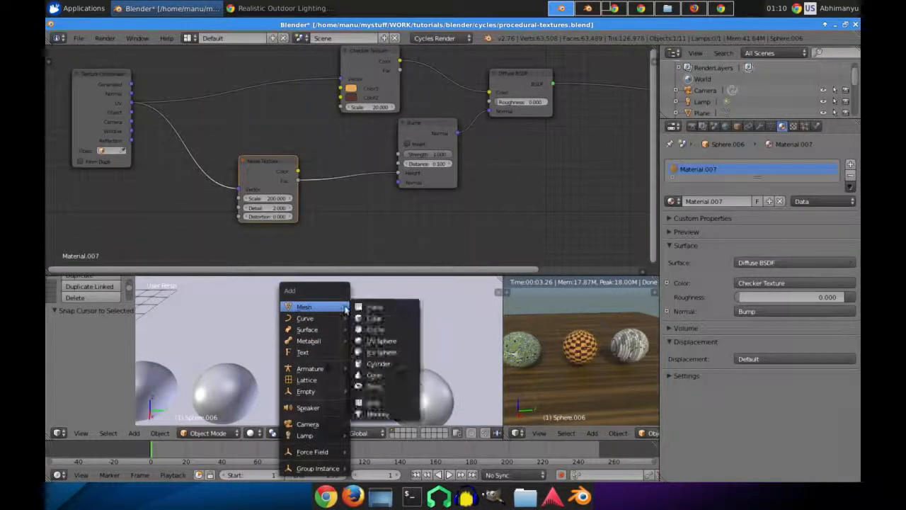
{"action": "left_click", "coordinate": [374, 317]}
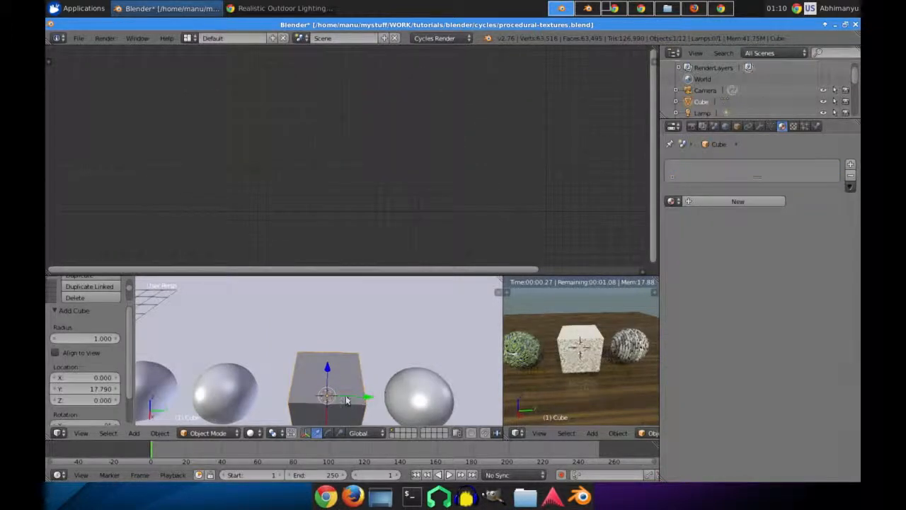
Step: Move the cube about -3.02 along the X axis, behind the checker sphere
{"action": "key", "text": "g"}
{"action": "key", "text": "x"}
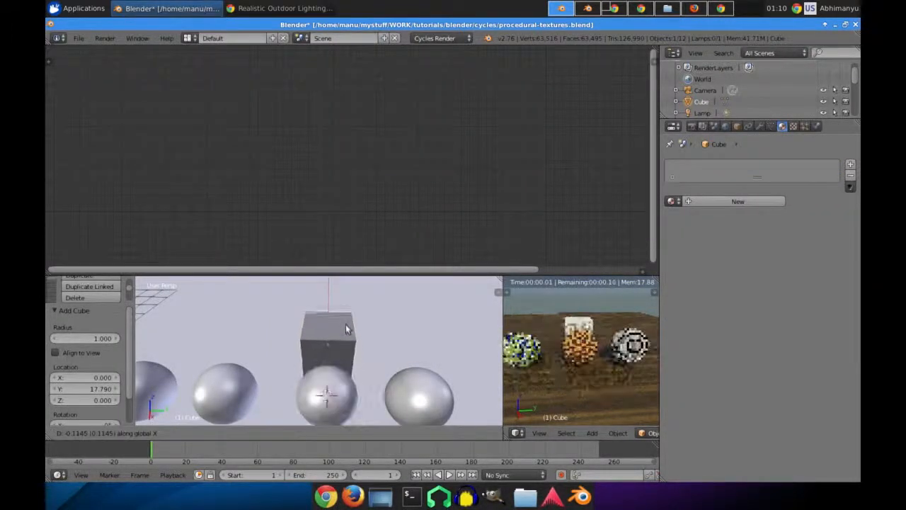
{"action": "left_click", "coordinate": [348, 328]}
Step: Scale the cube by about 2.73 along Y and about 4.44 along Z to form a tall block
{"action": "key", "text": "s"}
{"action": "key", "text": "y"}
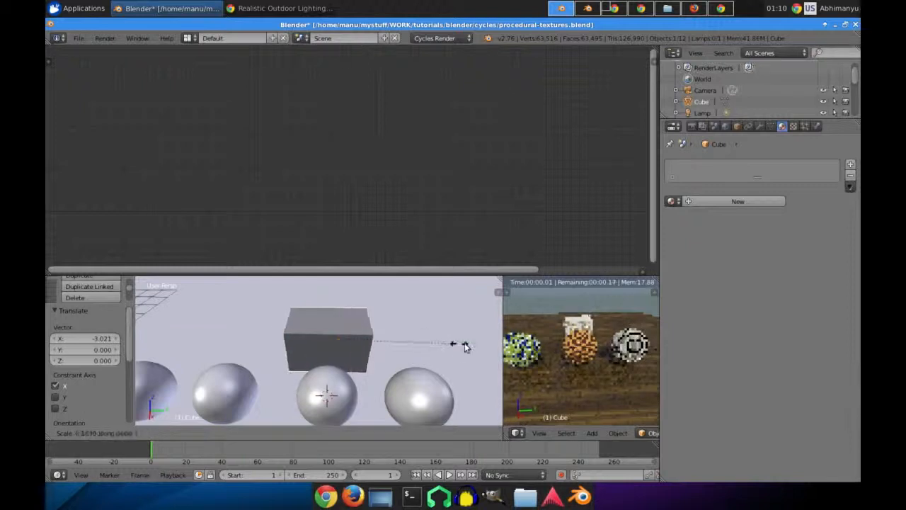
{"action": "left_click", "coordinate": [254, 350]}
{"action": "key", "text": "s"}
{"action": "key", "text": "z"}
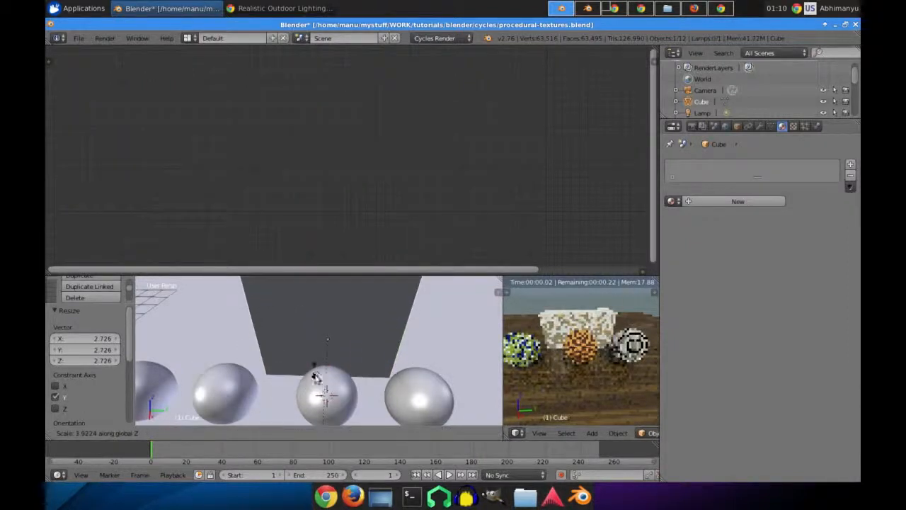
{"action": "left_click", "coordinate": [261, 355]}
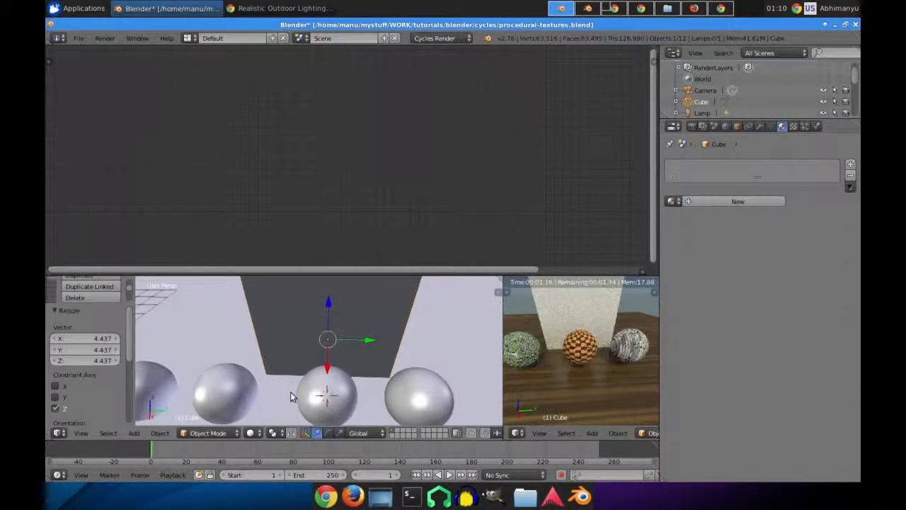
Step: Assign the existing Material.007 to the cube and unwrap its UVs with Cube Projection
{"action": "left_click", "coordinate": [672, 201]}
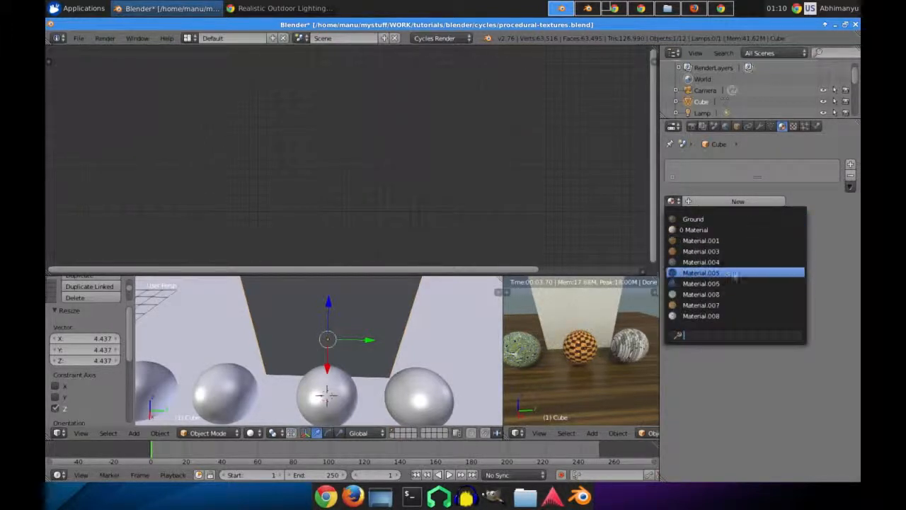
{"action": "left_click", "coordinate": [719, 304]}
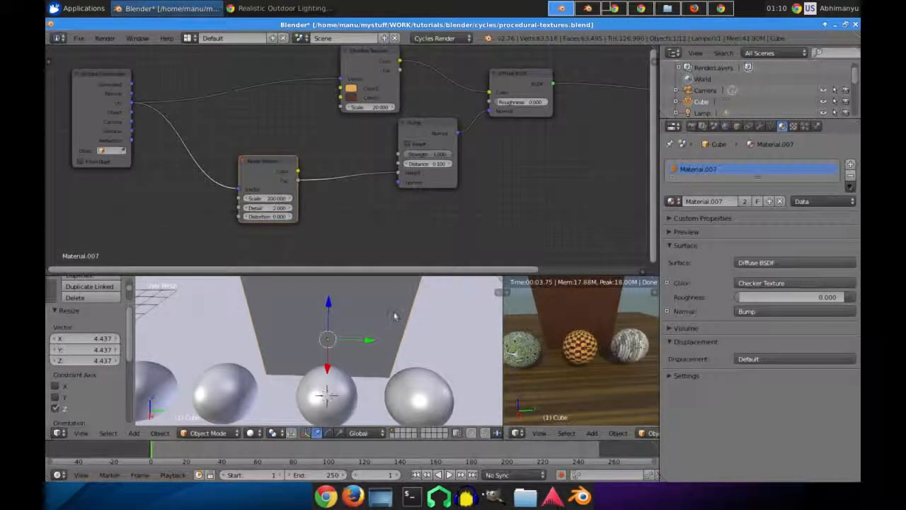
{"action": "key", "text": "Tab"}
{"action": "key", "text": "u"}
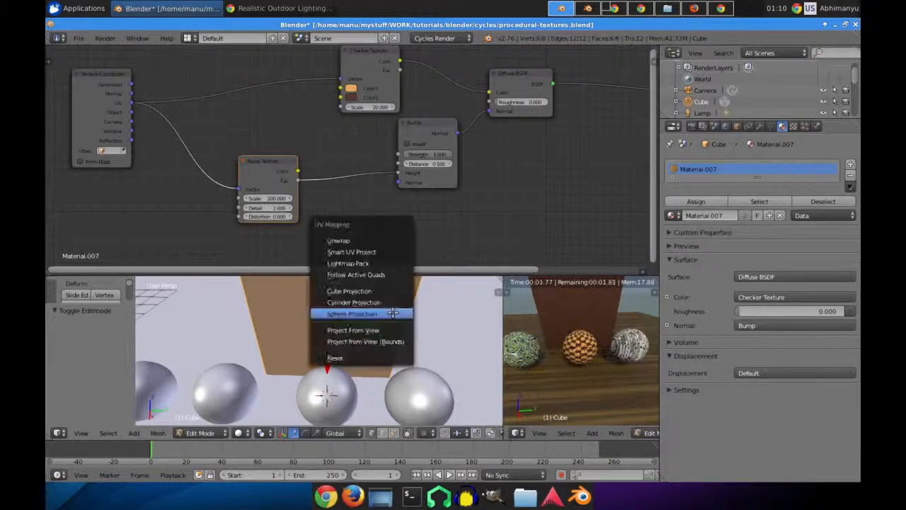
{"action": "left_click", "coordinate": [386, 291]}
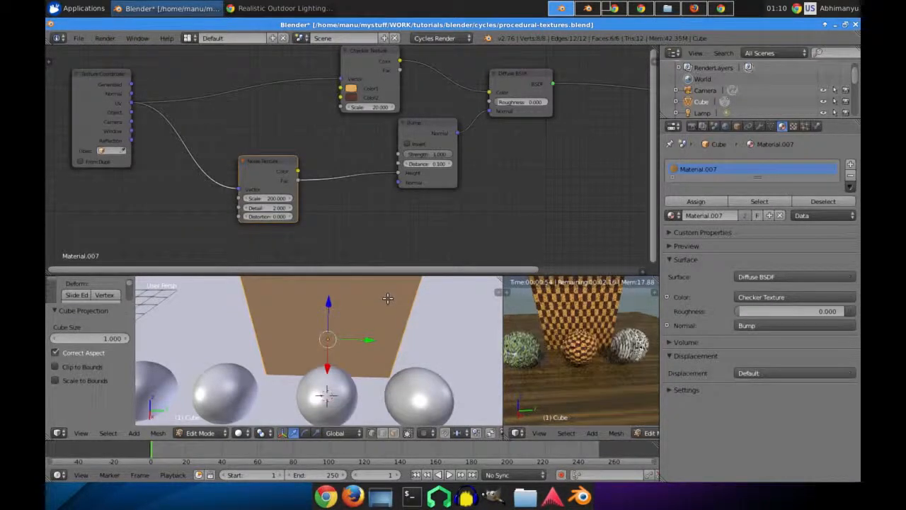
{"action": "key", "text": "Tab"}
{"action": "scroll", "coordinate": [387, 308], "scroll_direction": "down", "scroll_amount": 4}
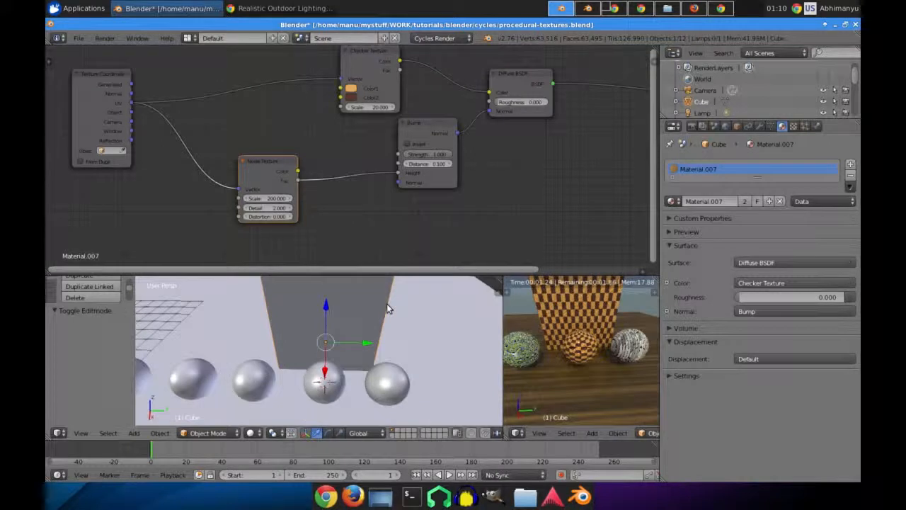
{"action": "scroll", "coordinate": [634, 386], "scroll_direction": "up", "scroll_amount": 3}
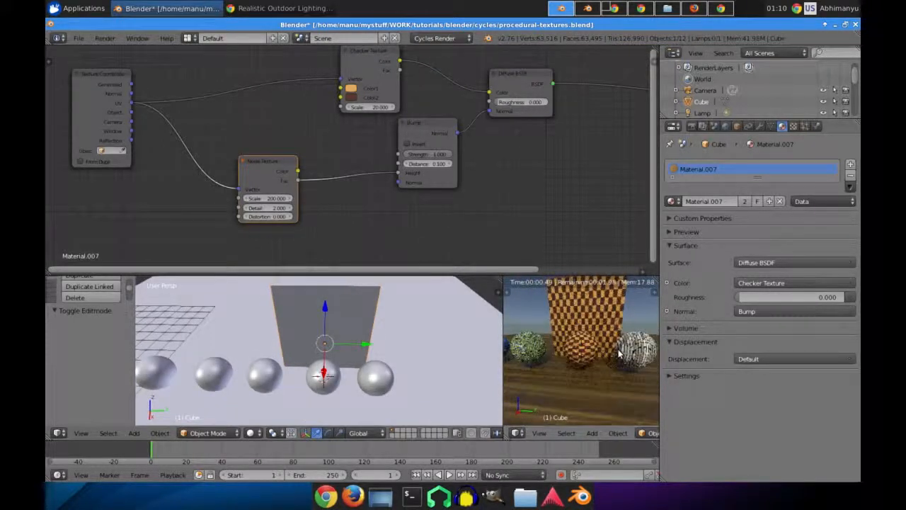
{"action": "scroll", "coordinate": [284, 243], "scroll_direction": "up", "scroll_amount": 3}
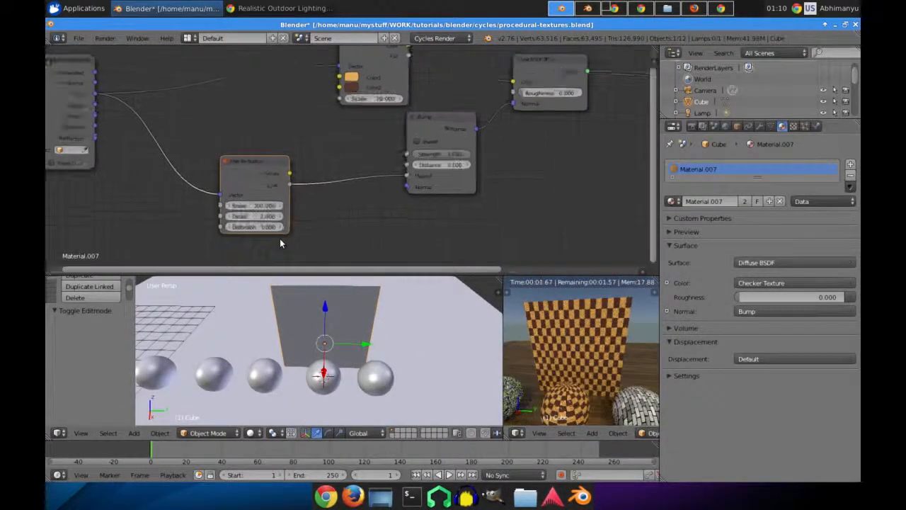
Step: Move the Texture Coordinate node away from the other nodes and make the cube's material a separate copy
{"action": "middle_click_drag", "start_coordinate": [358, 232], "coordinate": [468, 227]}
{"action": "left_click_drag", "start_coordinate": [188, 67], "coordinate": [102, 67]}
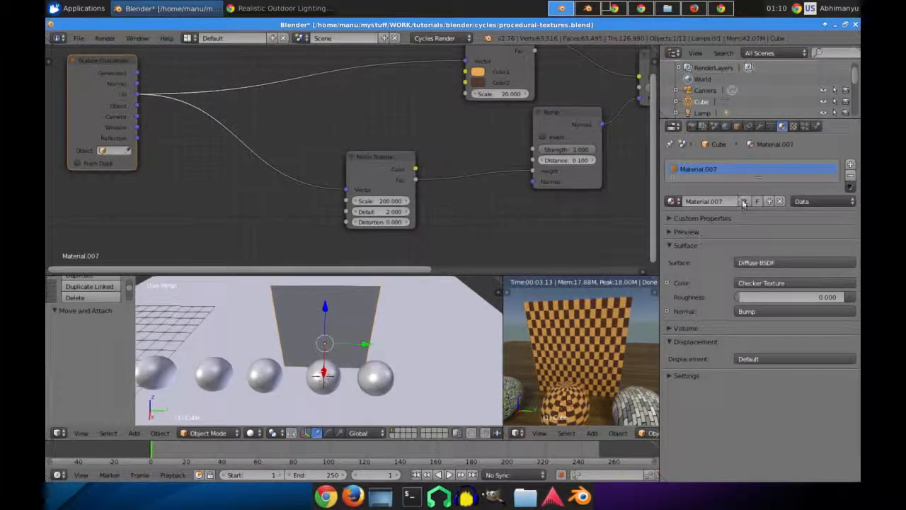
{"action": "left_click", "coordinate": [769, 201]}
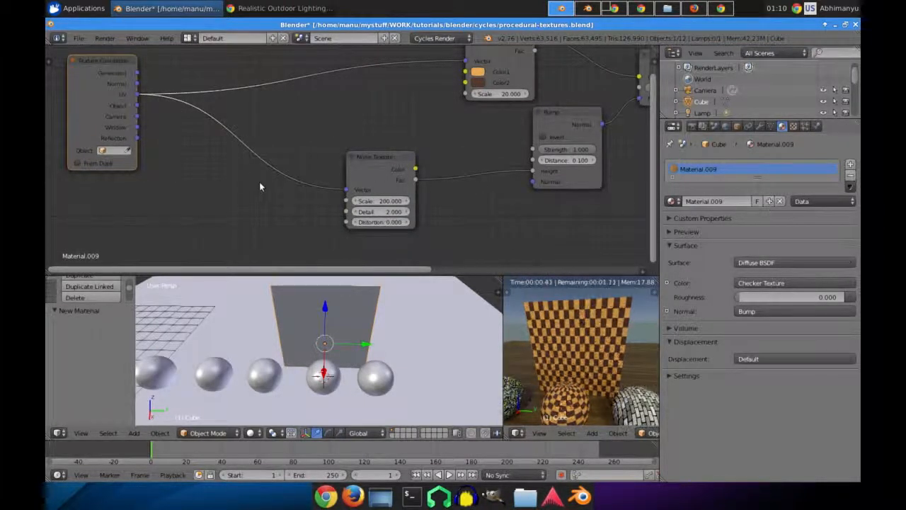
Step: Insert a Mapping node on the link between UV and the Checker Texture's Vector, and space out the Noise Texture node
{"action": "key", "text": "shift+a"}
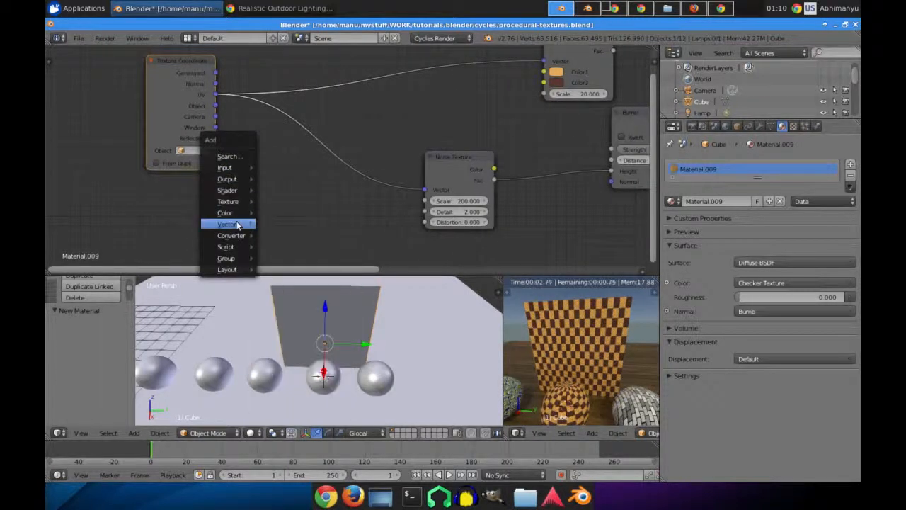
{"action": "mouse_move", "coordinate": [227, 224]}
{"action": "left_click", "coordinate": [294, 223]}
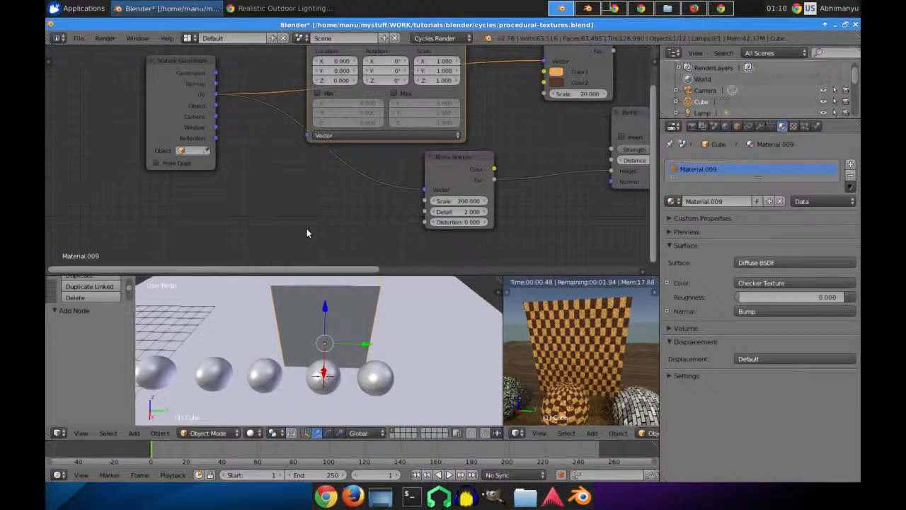
{"action": "left_click", "coordinate": [303, 185]}
{"action": "middle_click_drag", "start_coordinate": [295, 186], "coordinate": [246, 202]}
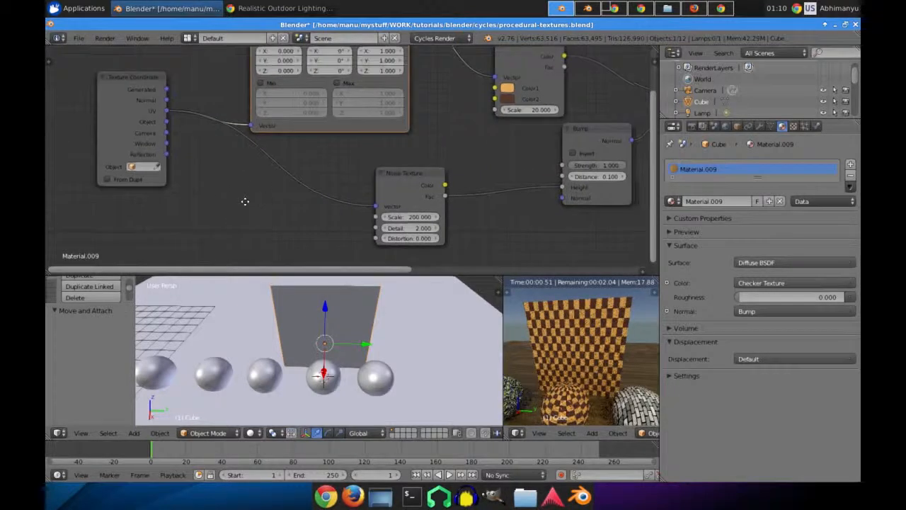
{"action": "left_click_drag", "start_coordinate": [399, 183], "coordinate": [441, 167]}
{"action": "middle_click_drag", "start_coordinate": [368, 177], "coordinate": [354, 213]}
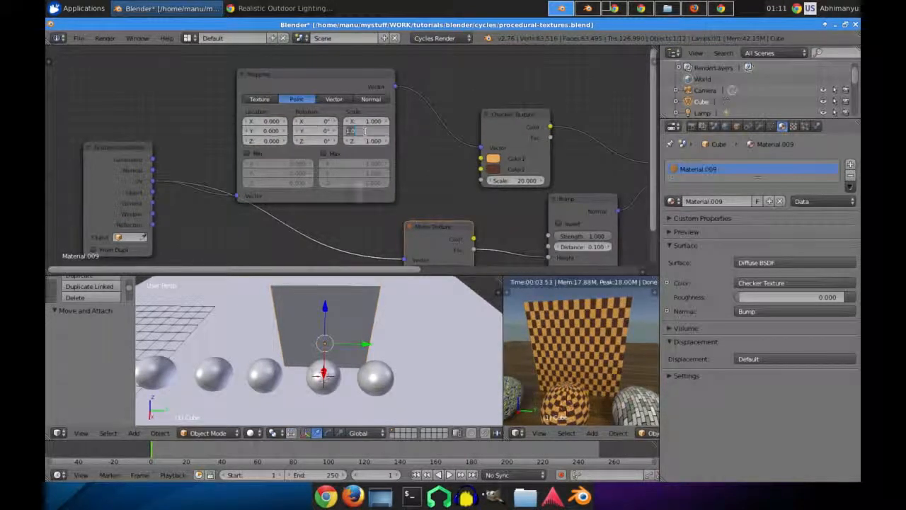
Step: Try a Mapping Scale of 4 on Y and 0.4 on Z, and restore Z to 1
{"action": "type", "text": "4"}
{"action": "key", "text": "Return"}
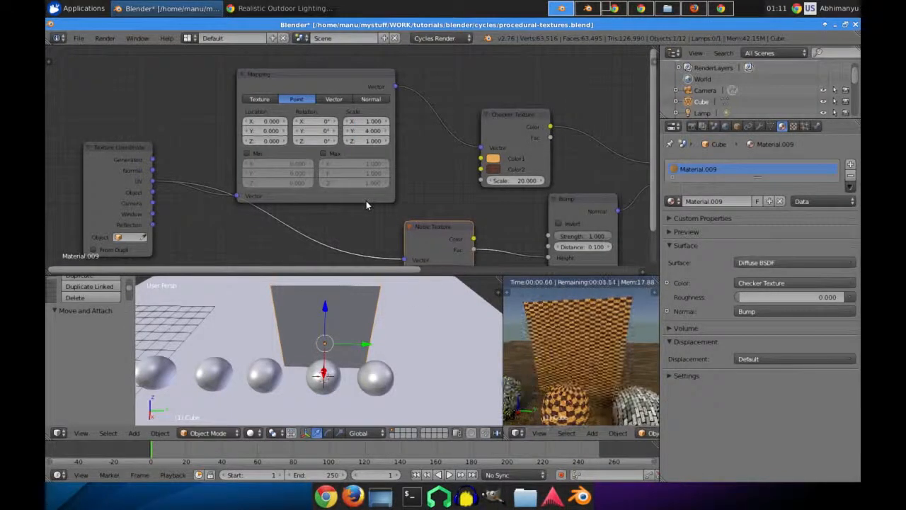
{"action": "left_click", "coordinate": [366, 140]}
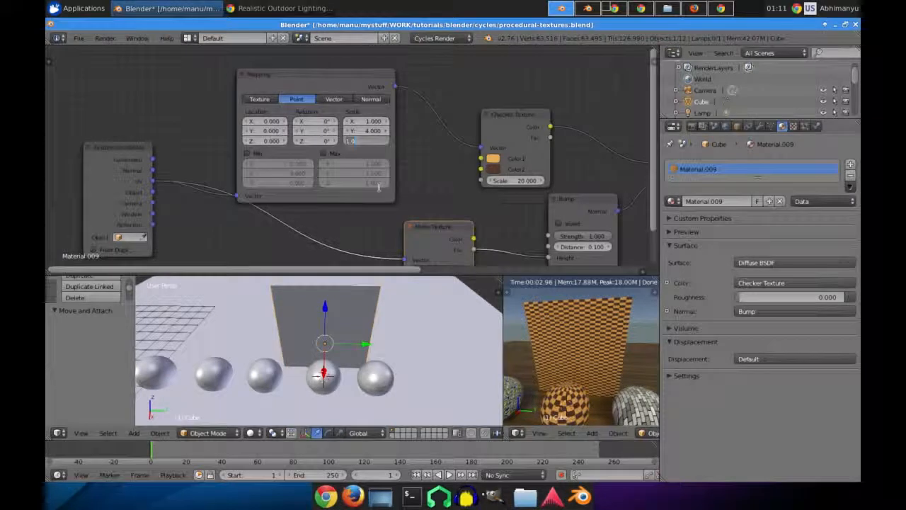
{"action": "type", "text": "0.4"}
{"action": "key", "text": "Return"}
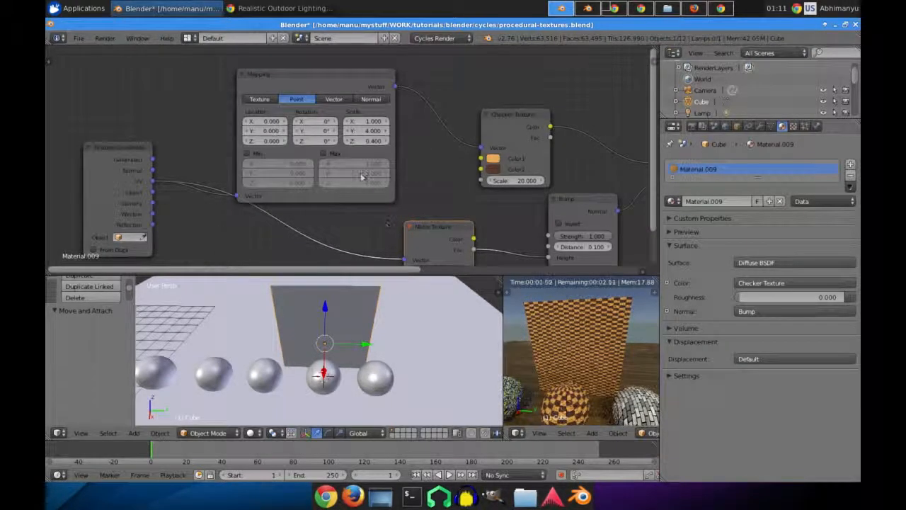
{"action": "type", "text": "1"}
{"action": "key", "text": "Return"}
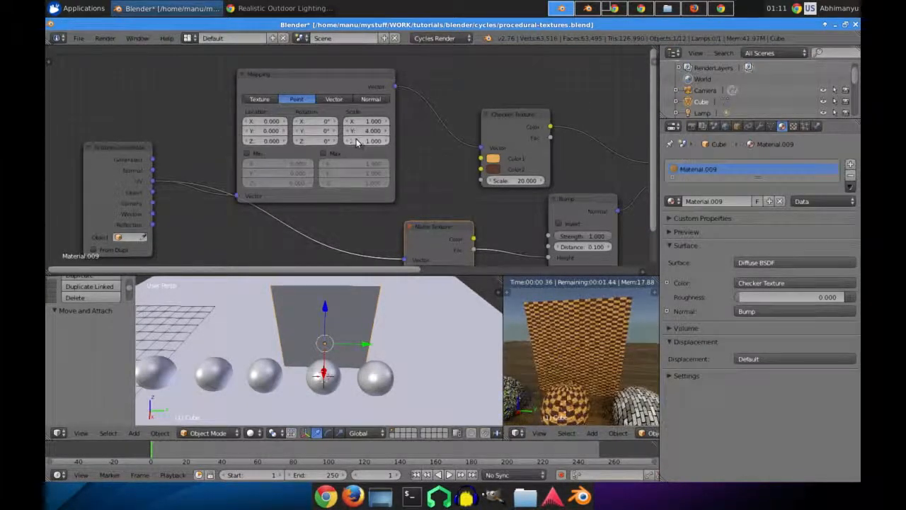
Step: Set the Mapping node's Scale to 0.25 on X and 2 on Y
{"action": "left_click", "coordinate": [361, 131]}
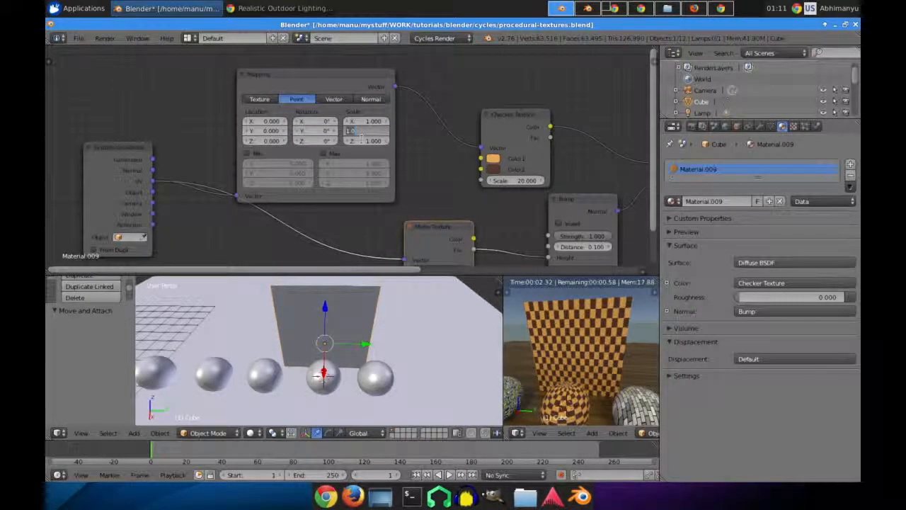
{"action": "type", "text": "2"}
{"action": "key", "text": "Return"}
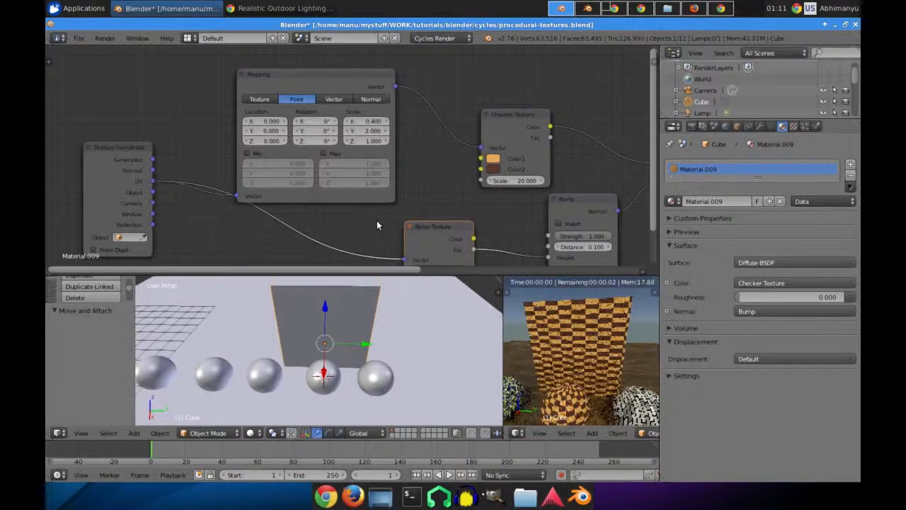
{"action": "left_click", "coordinate": [366, 131]}
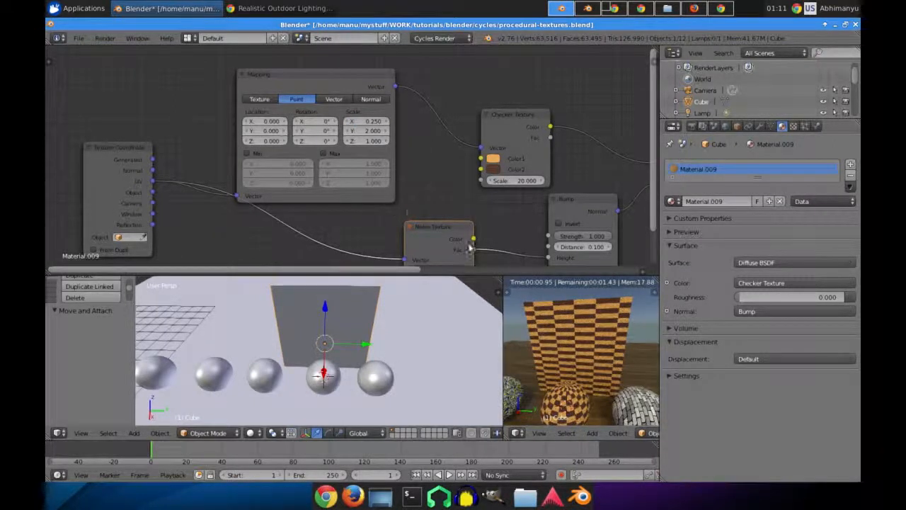
{"action": "middle_click_drag", "start_coordinate": [559, 359], "coordinate": [611, 362]}
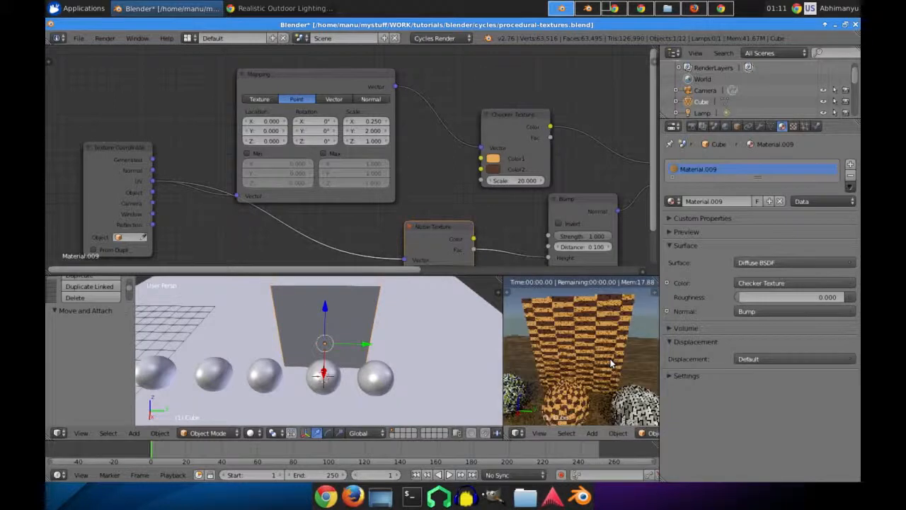
Step: Link the Mapping node's Vector output to the Displacement input of the Material Output
{"action": "middle_click_drag", "start_coordinate": [395, 186], "coordinate": [300, 158]}
{"action": "scroll", "coordinate": [300, 158], "scroll_direction": "down", "scroll_amount": 2}
{"action": "scroll", "coordinate": [288, 112], "scroll_direction": "up", "scroll_amount": 1}
{"action": "middle_click_drag", "start_coordinate": [287, 111], "coordinate": [277, 106]}
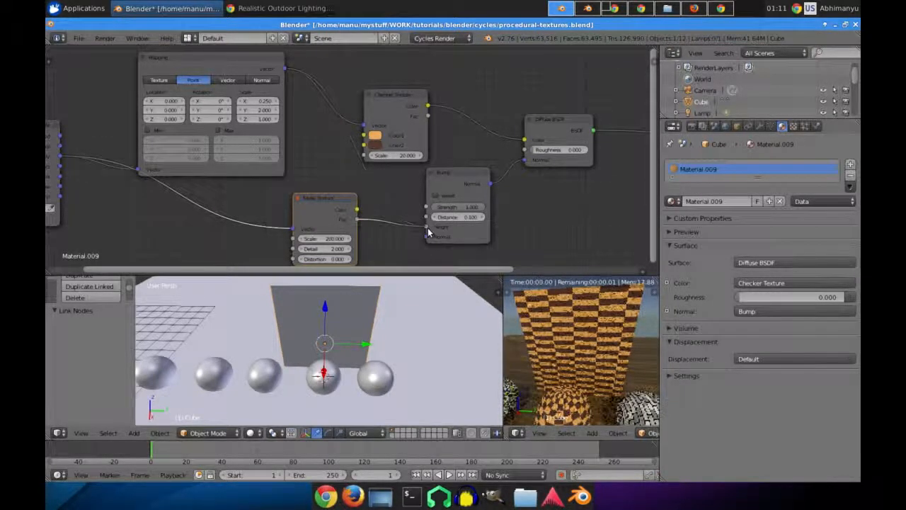
{"action": "scroll", "coordinate": [412, 166], "scroll_direction": "down", "scroll_amount": 1}
{"action": "middle_click_drag", "start_coordinate": [344, 165], "coordinate": [242, 171]}
{"action": "left_click_drag", "start_coordinate": [199, 94], "coordinate": [616, 170]}
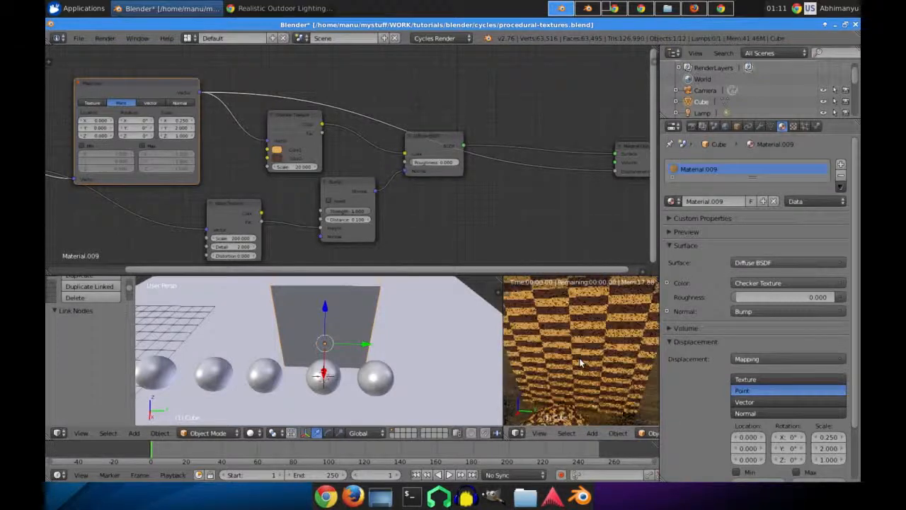
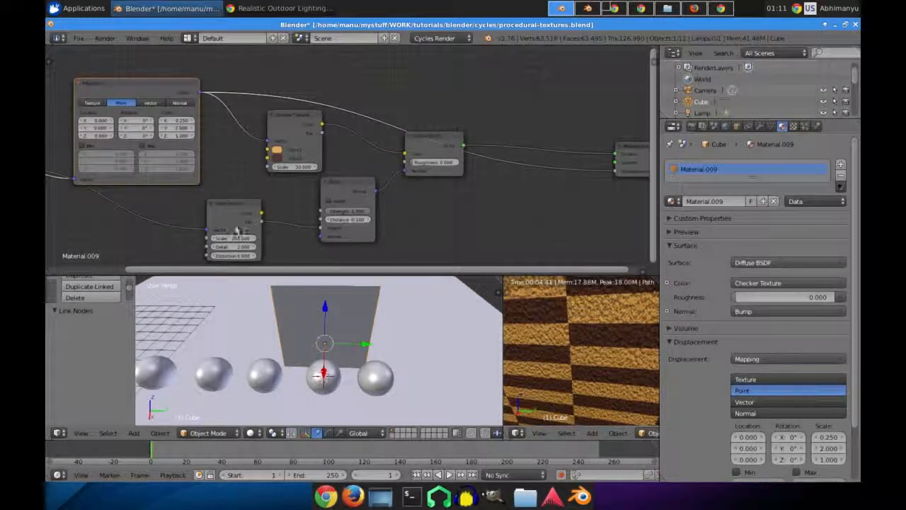
Step: Delete the Checker Texture node from the cube's material and add a Brick Texture node
{"action": "middle_click_drag", "start_coordinate": [309, 249], "coordinate": [406, 204]}
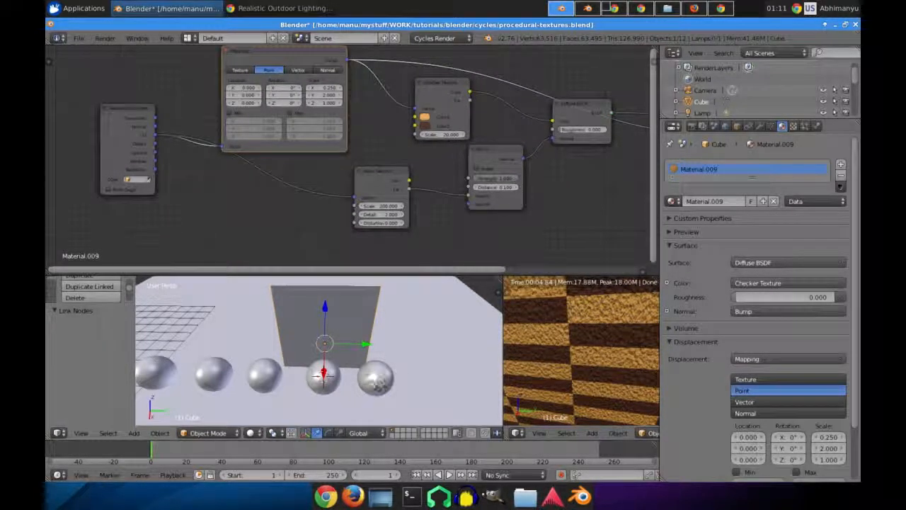
{"action": "middle_click_drag", "start_coordinate": [269, 159], "coordinate": [268, 189]}
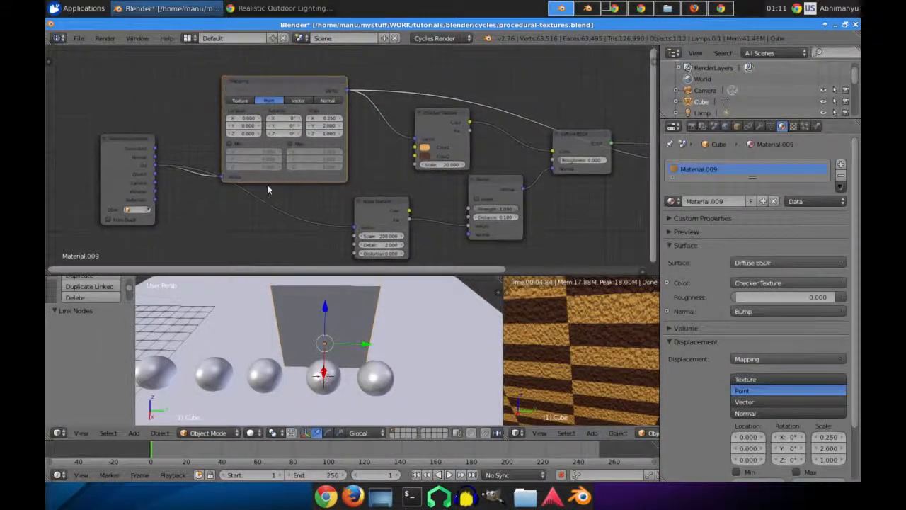
{"action": "left_click", "coordinate": [426, 121]}
{"action": "key", "text": "x"}
{"action": "middle_click_drag", "start_coordinate": [388, 146], "coordinate": [328, 155]}
{"action": "key", "text": "shift+a"}
{"action": "mouse_move", "coordinate": [333, 147]}
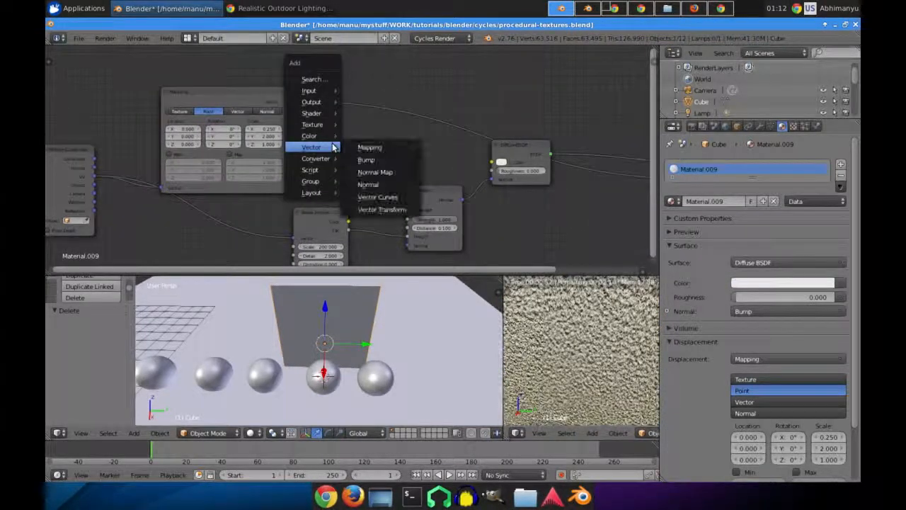
{"action": "mouse_move", "coordinate": [313, 124]}
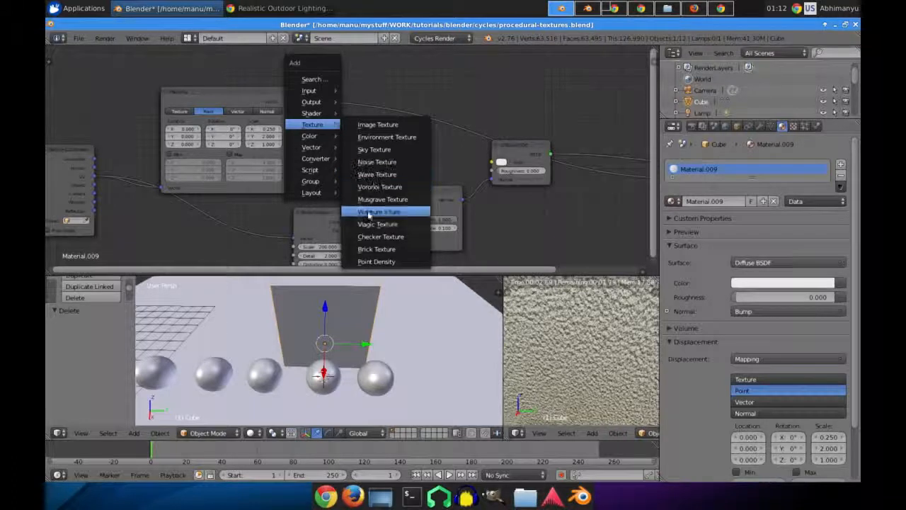
{"action": "left_click", "coordinate": [372, 249]}
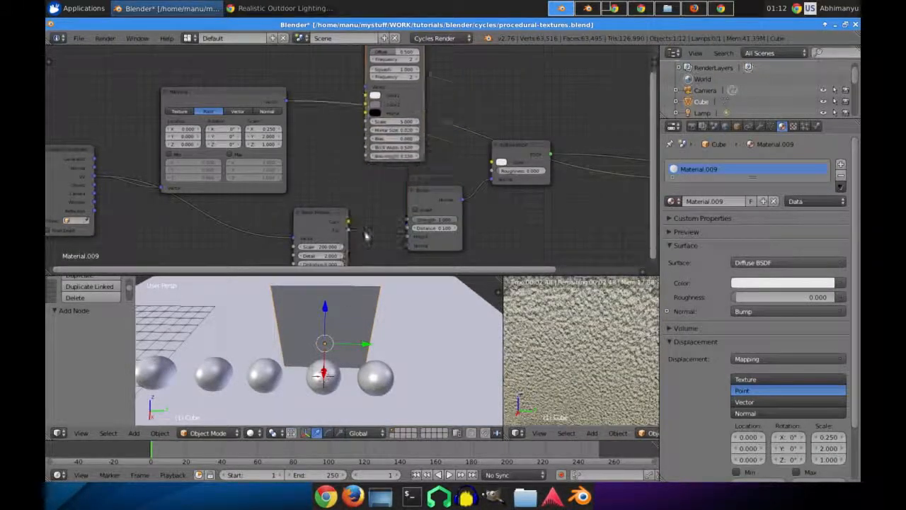
{"action": "left_click", "coordinate": [363, 168]}
Step: Rearrange the Bump, Noise Texture and Diffuse BSDF nodes to place the Brick Texture between Mapping and Diffuse BSDF
{"action": "scroll", "coordinate": [426, 215], "scroll_direction": "down", "scroll_amount": 3}
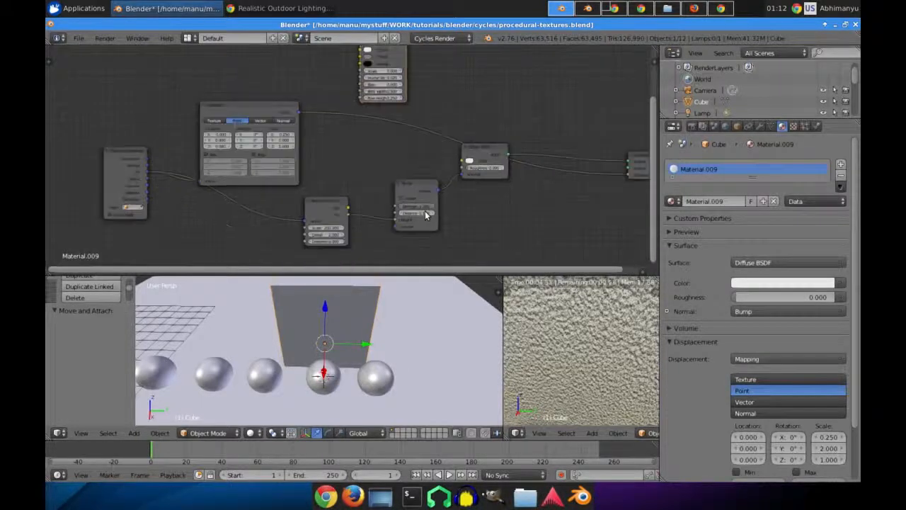
{"action": "scroll", "coordinate": [426, 215], "scroll_direction": "down", "scroll_amount": 1}
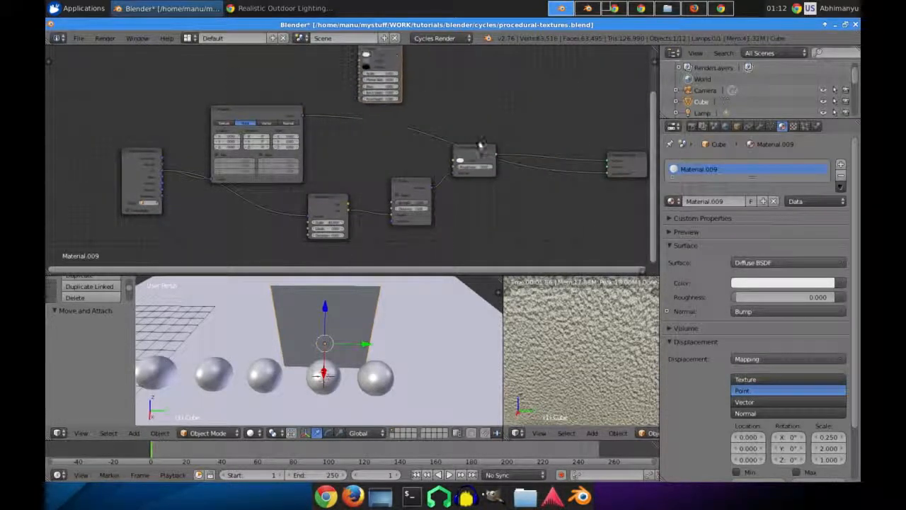
{"action": "left_click_drag", "start_coordinate": [418, 186], "coordinate": [405, 243]}
{"action": "left_click_drag", "start_coordinate": [330, 207], "coordinate": [291, 271]}
{"action": "left_click", "coordinate": [488, 153]}
{"action": "left_click_drag", "start_coordinate": [499, 140], "coordinate": [545, 119]}
{"action": "left_click_drag", "start_coordinate": [388, 59], "coordinate": [356, 192]}
{"action": "scroll", "coordinate": [369, 173], "scroll_direction": "up", "scroll_amount": 2}
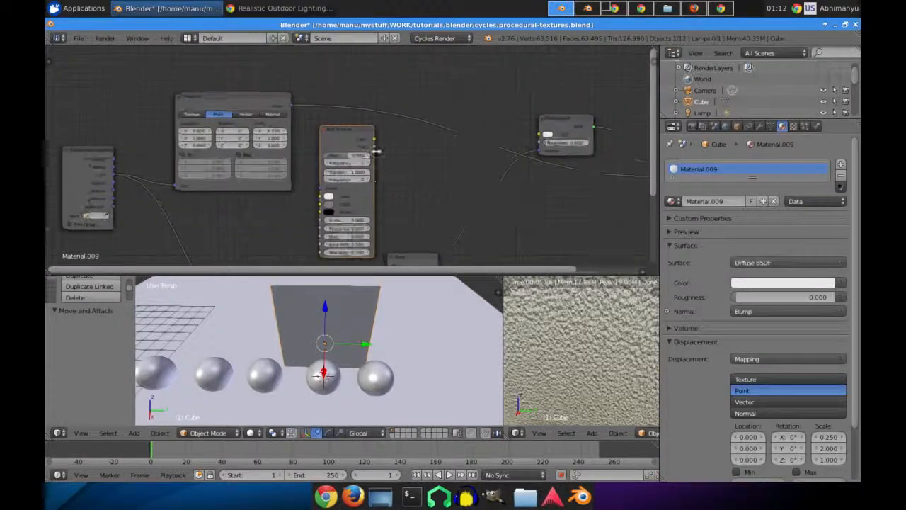
Step: Link the Brick Texture's Color output to the Diffuse BSDF's Color input
{"action": "left_click_drag", "start_coordinate": [493, 124], "coordinate": [540, 134]}
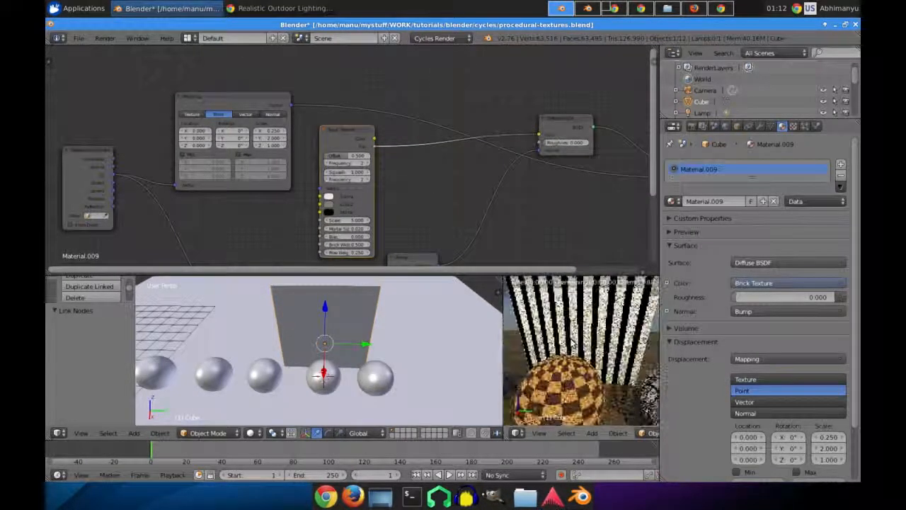
{"action": "scroll", "coordinate": [379, 140], "scroll_direction": "up", "scroll_amount": 1}
{"action": "left_click_drag", "start_coordinate": [379, 136], "coordinate": [571, 131]}
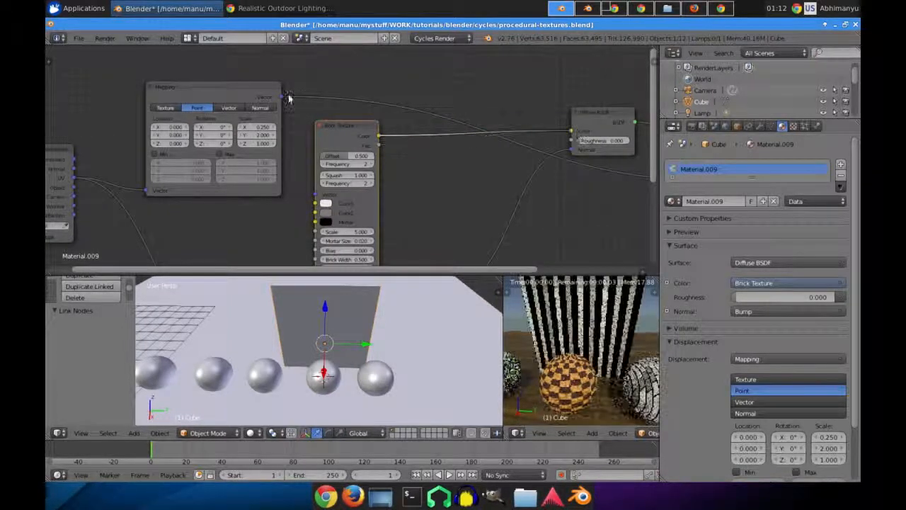
{"action": "scroll", "coordinate": [368, 117], "scroll_direction": "down", "scroll_amount": 1}
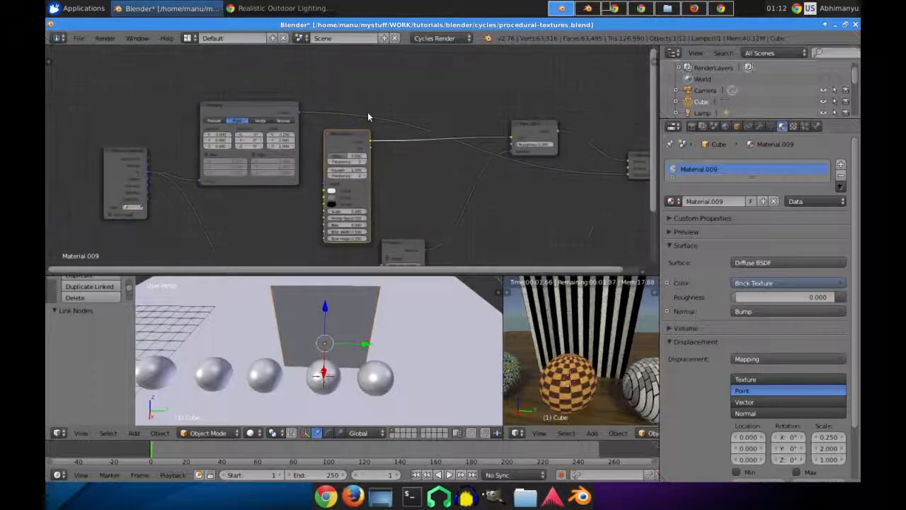
Step: Link the Mapping node's Vector output to the Brick Texture's Vector input, and the Brick Texture's Fac output to the Material Output's Displacement
{"action": "scroll", "coordinate": [305, 120], "scroll_direction": "up", "scroll_amount": 2}
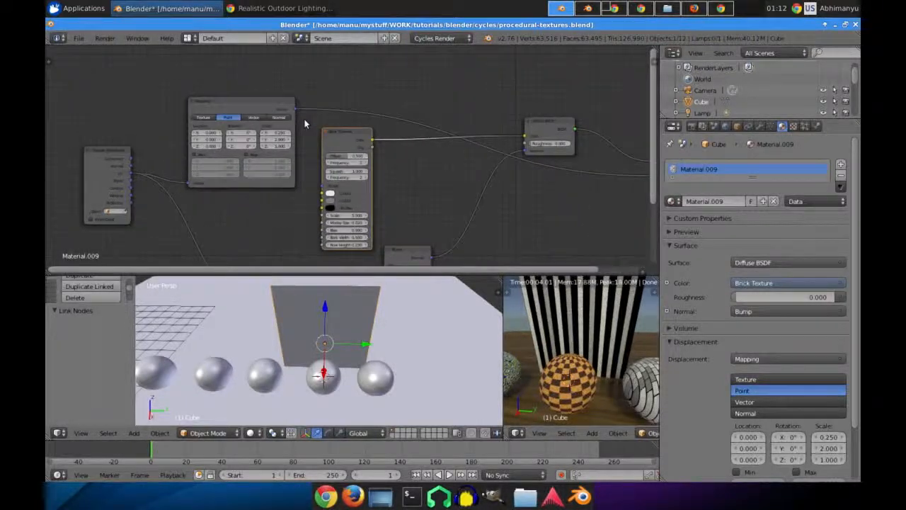
{"action": "middle_click_drag", "start_coordinate": [378, 168], "coordinate": [296, 185]}
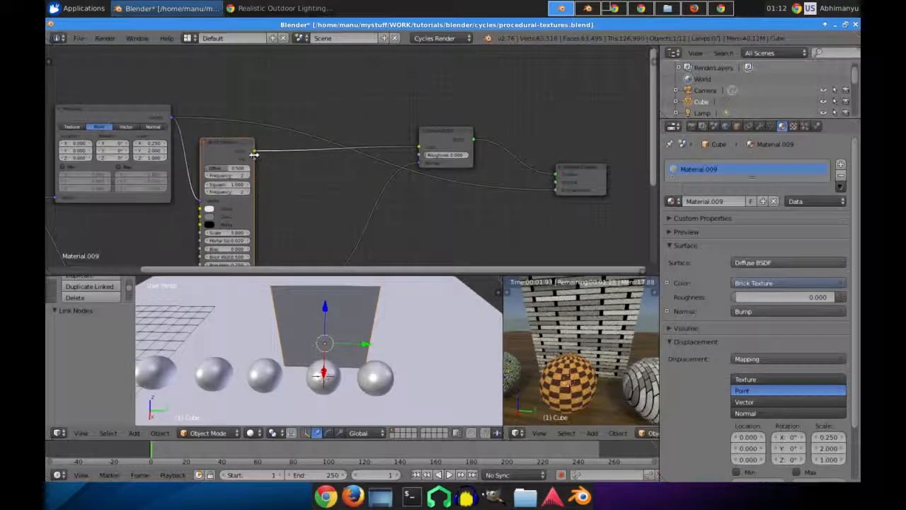
{"action": "left_click_drag", "start_coordinate": [256, 159], "coordinate": [557, 190]}
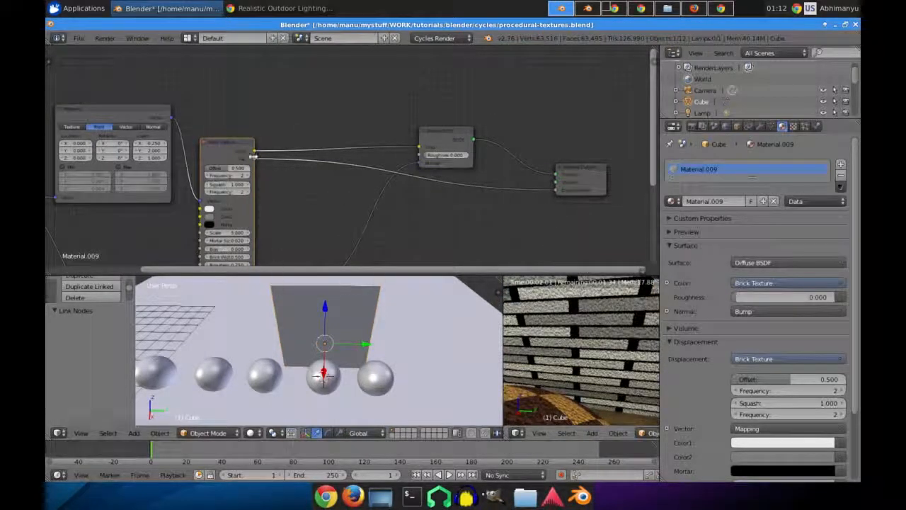
Step: Try feeding the Brick Texture's Fac output into the Bump node, and remove both that link and the Displacement link
{"action": "middle_click_drag", "start_coordinate": [338, 204], "coordinate": [387, 105]}
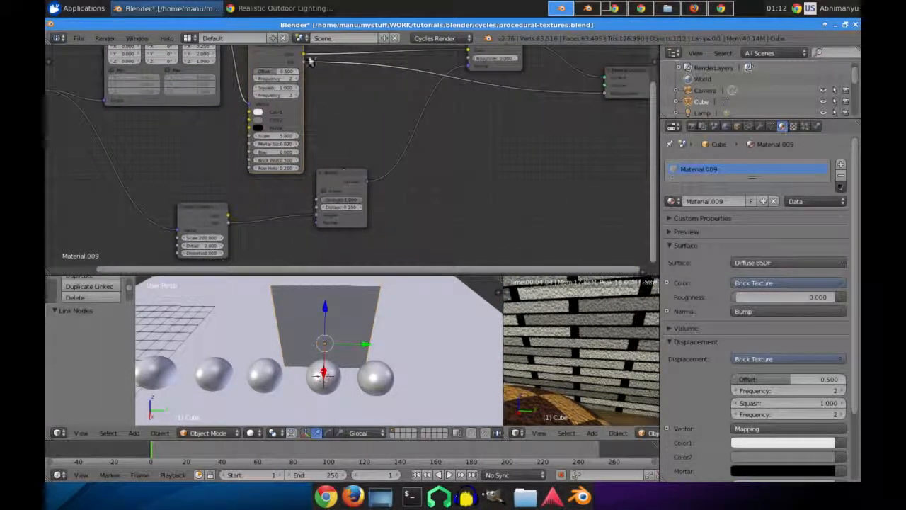
{"action": "left_click_drag", "start_coordinate": [305, 63], "coordinate": [315, 212]}
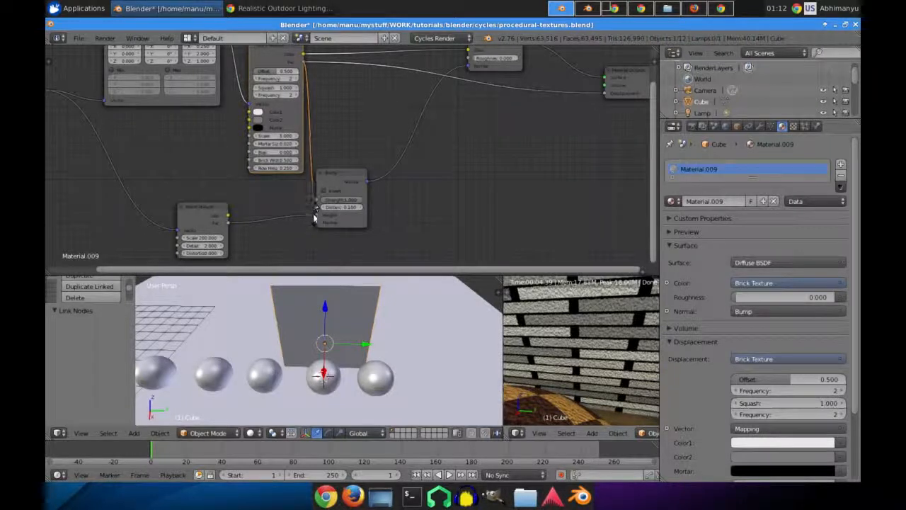
{"action": "left_click_drag", "start_coordinate": [603, 94], "coordinate": [585, 102]}
{"action": "right_click_drag", "start_coordinate": [287, 174], "coordinate": [290, 223], "text": "ctrl"}
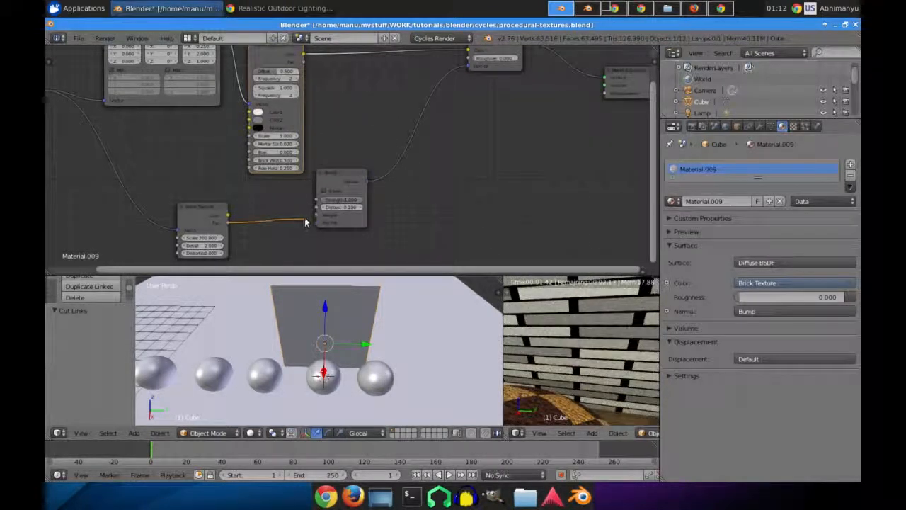
Step: Set the Brick Texture's Color1 to a dark tan of about R 0.237, G 0.175, B 0.069
{"action": "middle_click_drag", "start_coordinate": [326, 128], "coordinate": [341, 148]}
{"action": "scroll", "coordinate": [299, 218], "scroll_direction": "up", "scroll_amount": 4}
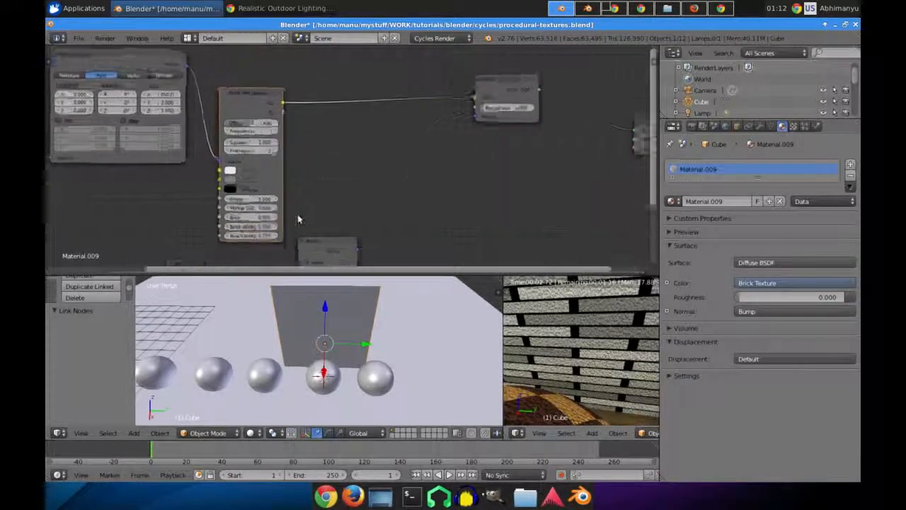
{"action": "middle_click_drag", "start_coordinate": [317, 187], "coordinate": [395, 164]}
{"action": "left_click", "coordinate": [300, 132]}
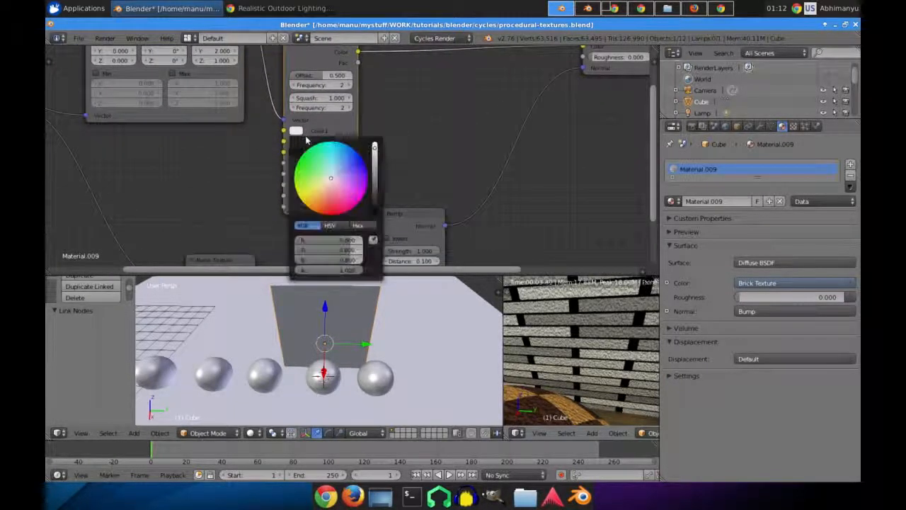
{"action": "left_click", "coordinate": [320, 190]}
{"action": "mouse_move", "coordinate": [376, 178]}
{"action": "left_mouse_down"}
{"action": "mouse_move", "coordinate": [375, 166]}
{"action": "mouse_move", "coordinate": [379, 175]}
{"action": "left_mouse_up"}
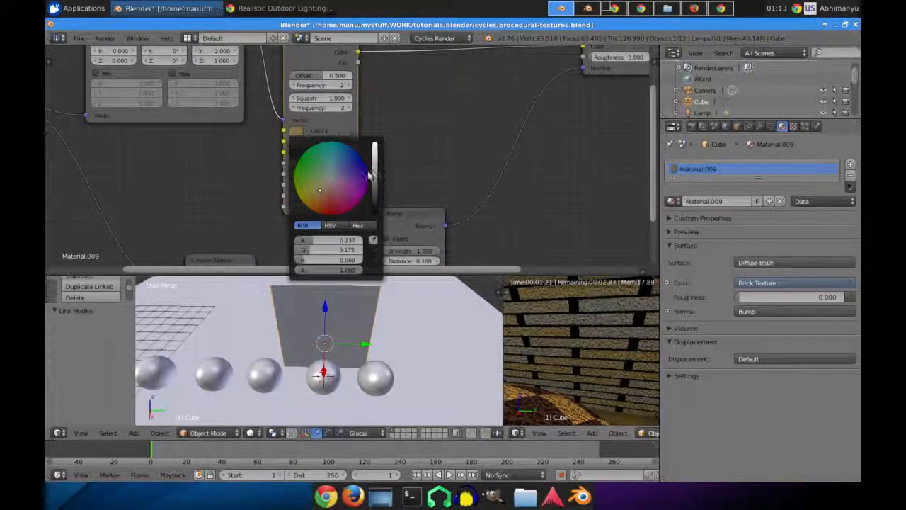
Step: Set the Brick Texture's Color2 to a dark brown of about R 0.057, G 0.025, B 0.011
{"action": "left_click", "coordinate": [297, 142]}
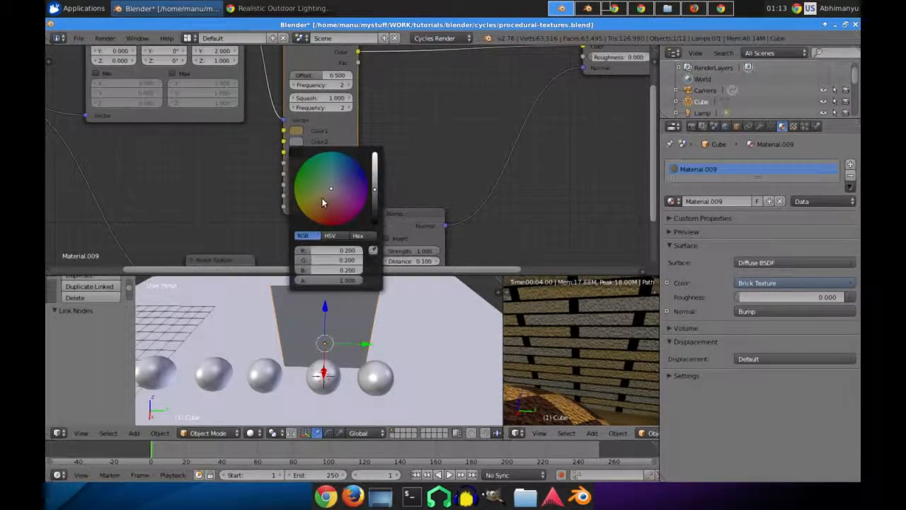
{"action": "left_click", "coordinate": [321, 208]}
{"action": "left_click_drag", "start_coordinate": [376, 183], "coordinate": [376, 202]}
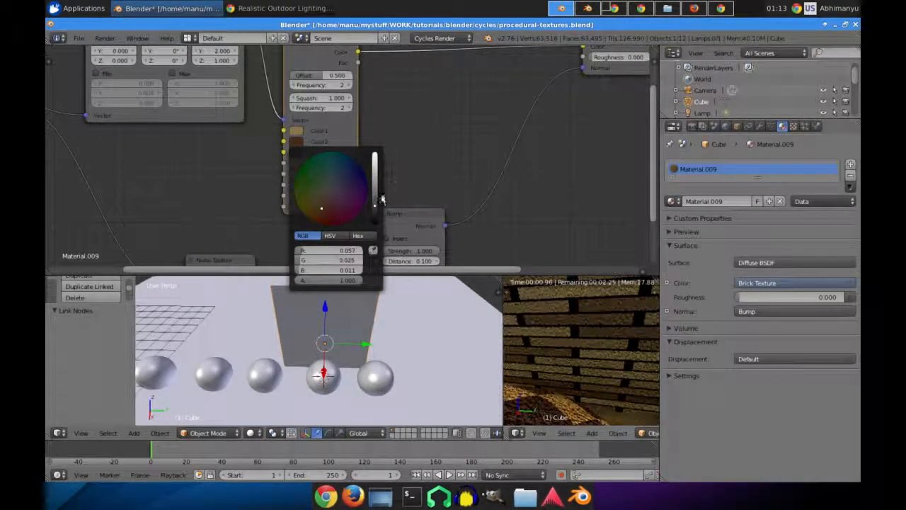
Step: Try an offset Frequency of 7 on the Brick Texture, undo it, and set Squash to 0.500
{"action": "left_click_drag", "start_coordinate": [312, 86], "coordinate": [321, 86]}
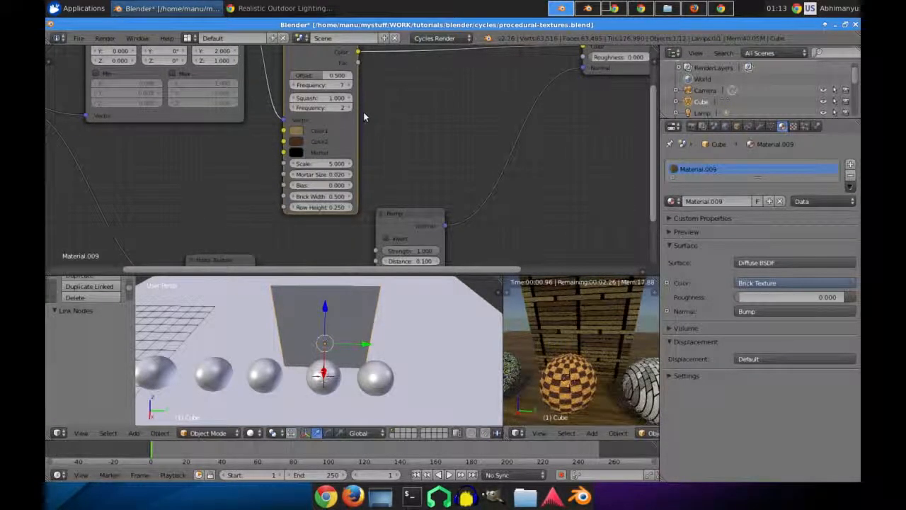
{"action": "key", "text": "ctrl+z"}
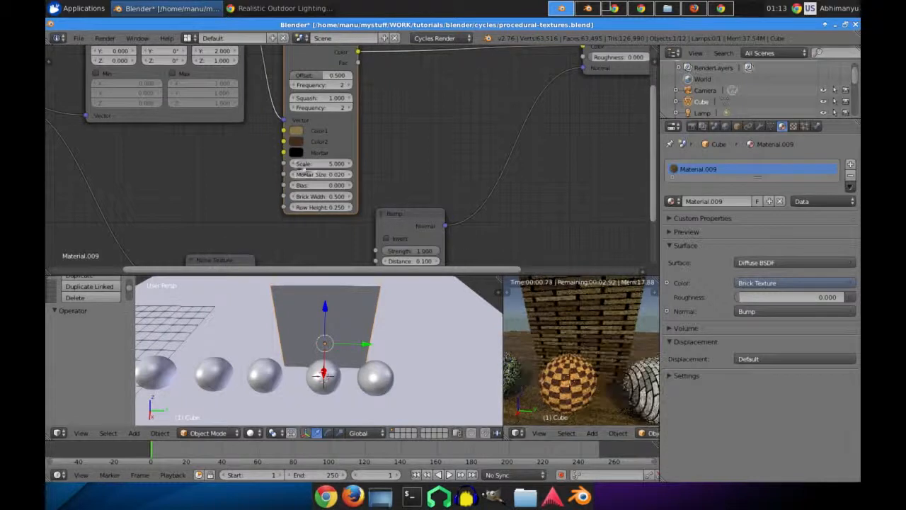
{"action": "mouse_move", "coordinate": [323, 99]}
{"action": "left_mouse_down"}
{"action": "mouse_move", "coordinate": [307, 99]}
{"action": "mouse_move", "coordinate": [318, 100]}
{"action": "left_mouse_up"}
{"action": "scroll", "coordinate": [606, 346], "scroll_direction": "up", "scroll_amount": 2}
{"action": "middle_click_drag", "start_coordinate": [606, 347], "coordinate": [569, 352]}
{"action": "scroll", "coordinate": [568, 352], "scroll_direction": "up", "scroll_amount": 3}
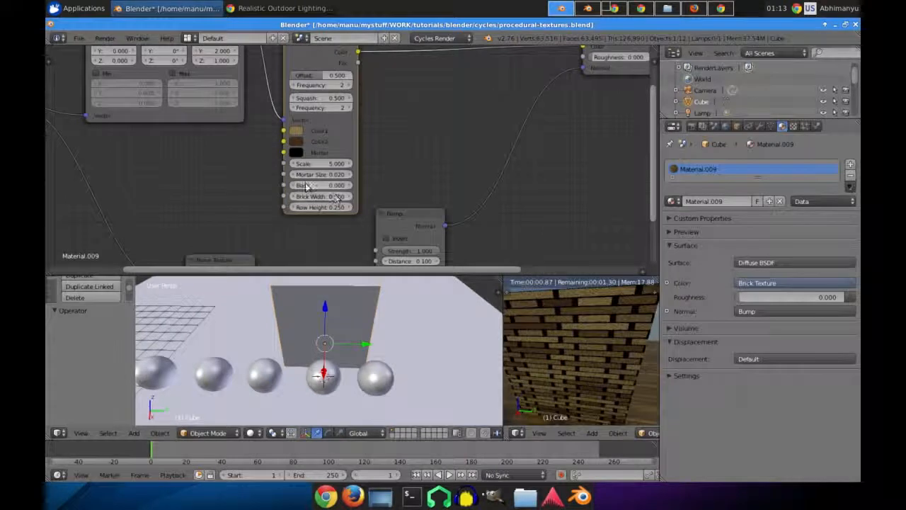
Step: Set the Brick Texture's Brick Width to 0.200 and its Mortar Size to 0.004 after trying 0.010
{"action": "mouse_move", "coordinate": [322, 198]}
{"action": "left_mouse_down"}
{"action": "mouse_move", "coordinate": [352, 199]}
{"action": "mouse_move", "coordinate": [319, 199]}
{"action": "mouse_move", "coordinate": [333, 199]}
{"action": "left_mouse_up"}
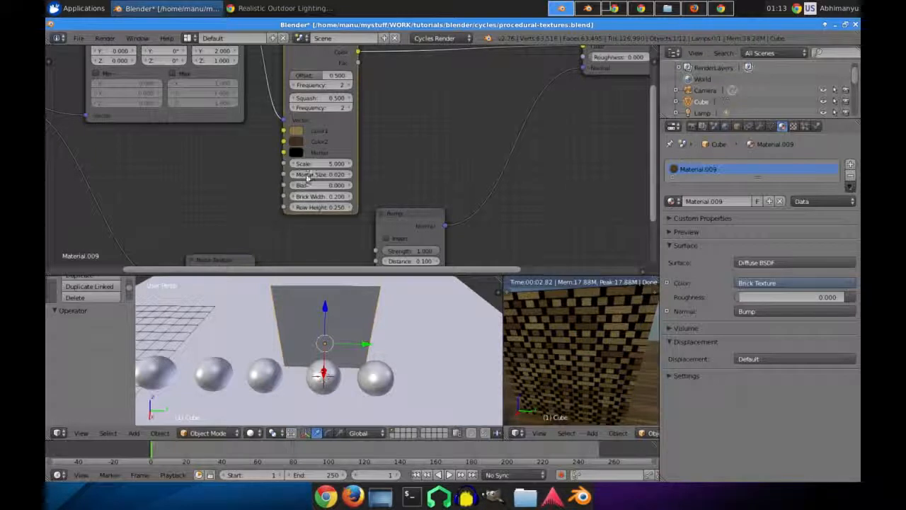
{"action": "left_click", "coordinate": [316, 175]}
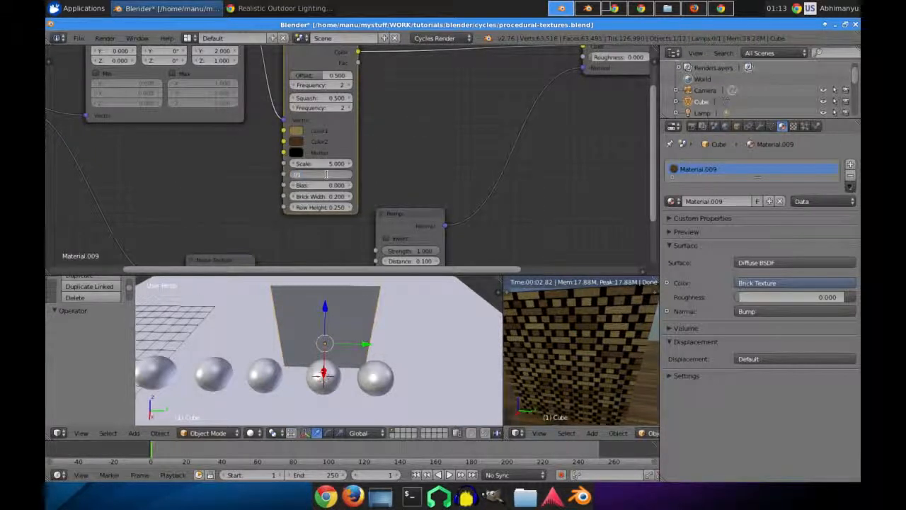
{"action": "key", "text": "Return"}
{"action": "scroll", "coordinate": [582, 334], "scroll_direction": "up", "scroll_amount": 3}
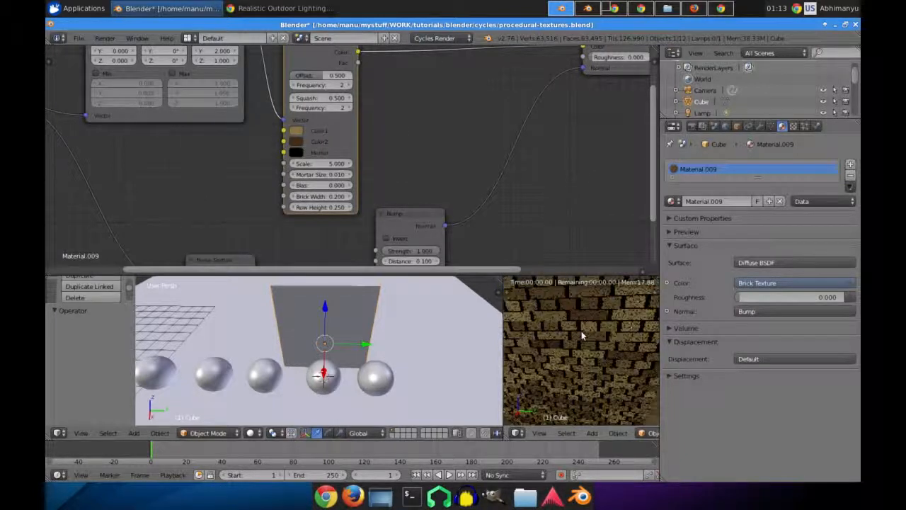
{"action": "left_click", "coordinate": [329, 174]}
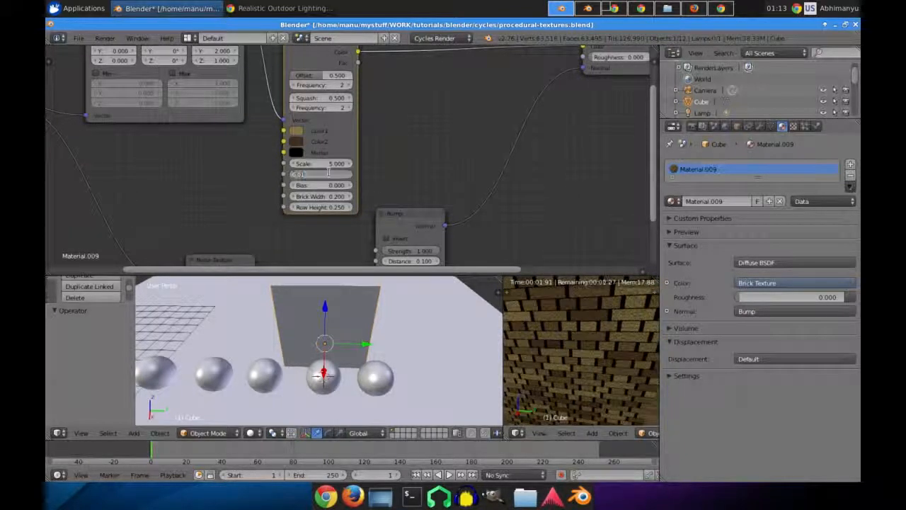
{"action": "type", "text": "0.004"}
{"action": "key", "text": "Return"}
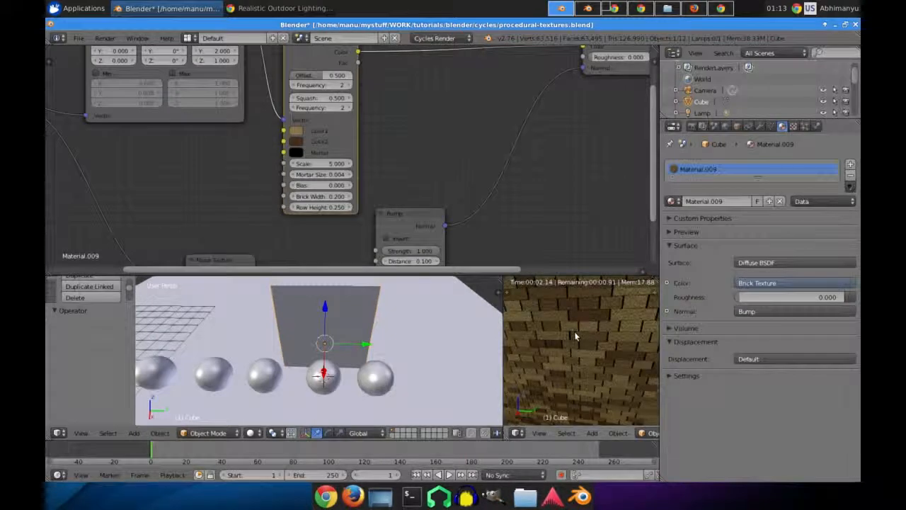
{"action": "scroll", "coordinate": [576, 336], "scroll_direction": "up", "scroll_amount": 2}
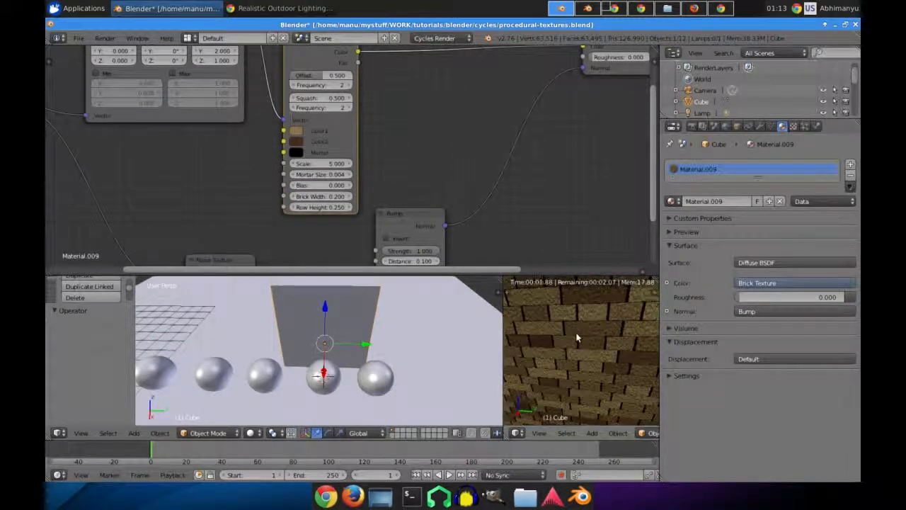
{"action": "scroll", "coordinate": [576, 338], "scroll_direction": "down", "scroll_amount": 2}
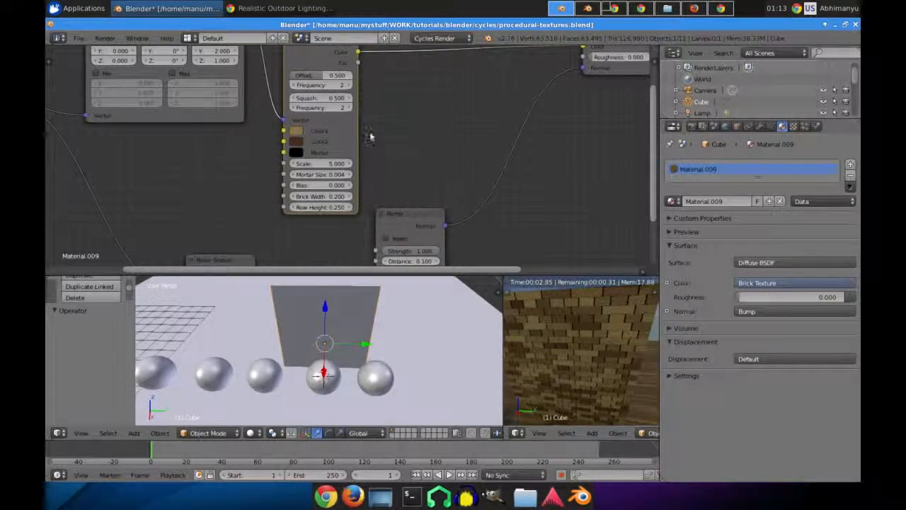
Step: Set the Brick Texture's Brick Width to 0.360 after trying 0.500, and its Row Height to 0.550
{"action": "middle_click_drag", "start_coordinate": [373, 130], "coordinate": [377, 143]}
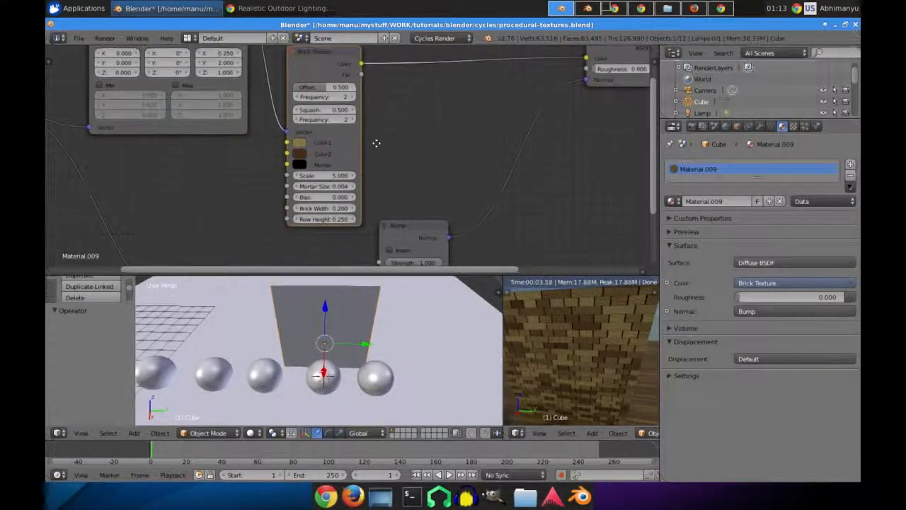
{"action": "left_click", "coordinate": [322, 208]}
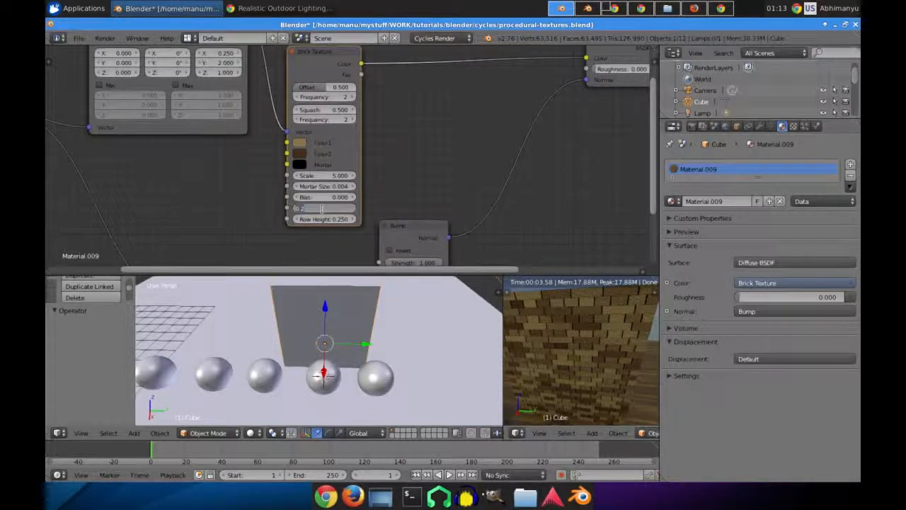
{"action": "type", "text": "0.5"}
{"action": "left_click", "coordinate": [425, 199]}
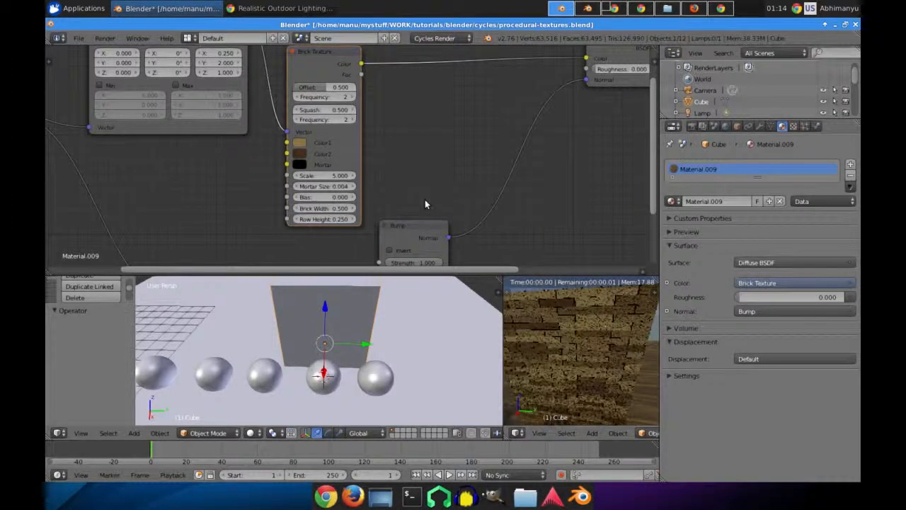
{"action": "left_click", "coordinate": [326, 208]}
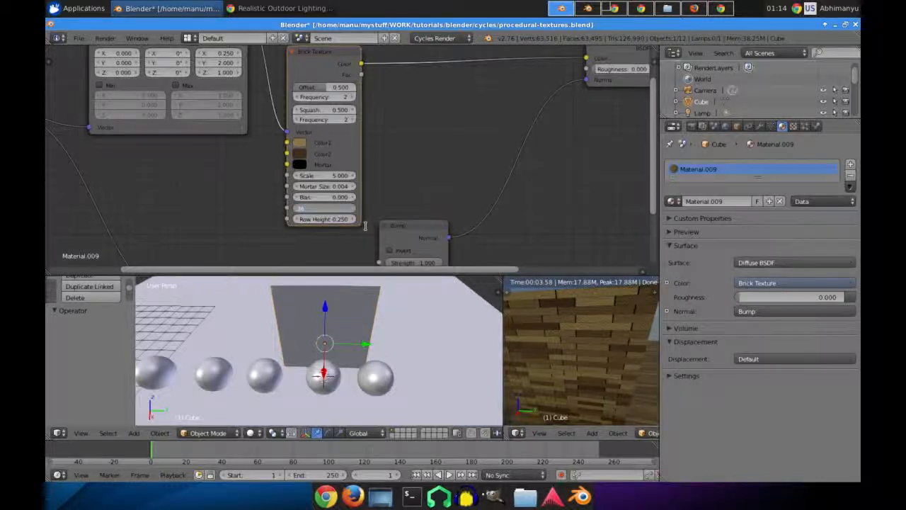
{"action": "type", "text": ".36"}
{"action": "key", "text": "Return"}
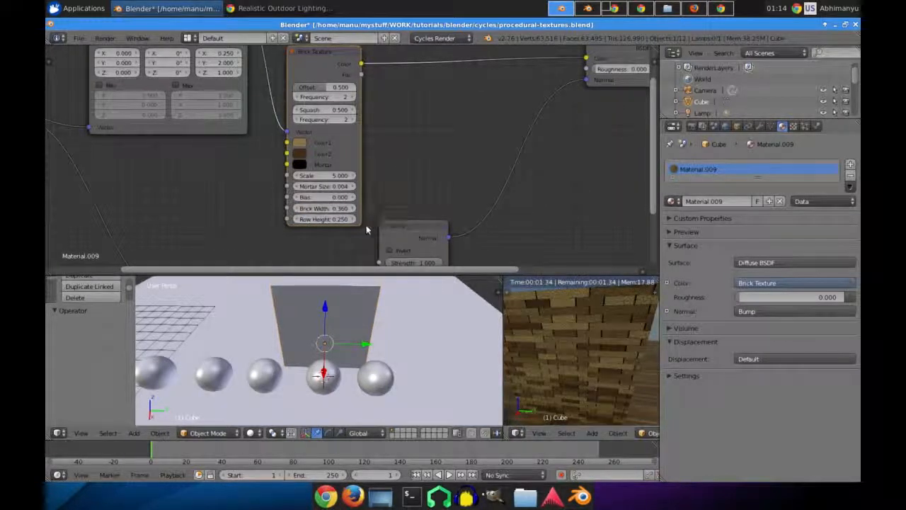
{"action": "mouse_move", "coordinate": [327, 221]}
{"action": "left_mouse_down"}
{"action": "mouse_move", "coordinate": [318, 221]}
{"action": "mouse_move", "coordinate": [329, 220]}
{"action": "left_mouse_up"}
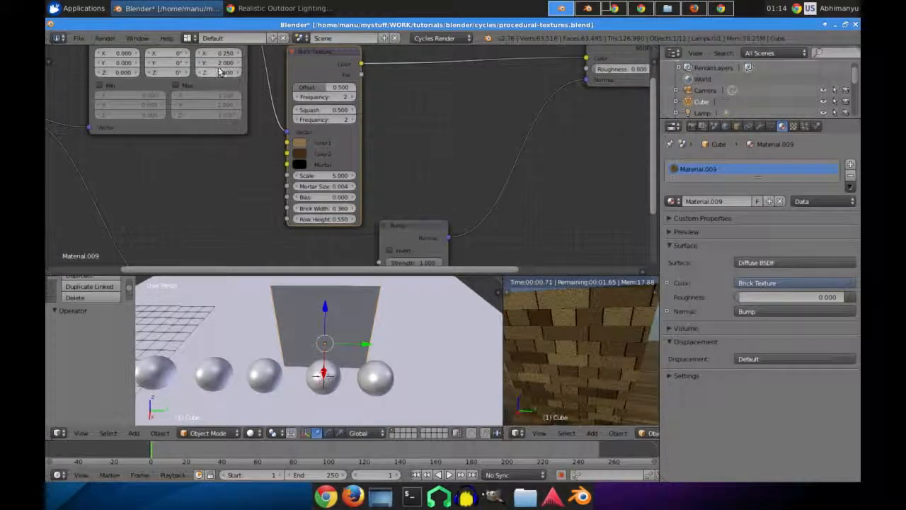
Step: Delete the Mapping node and link the Texture Coordinate's UV output directly to the Brick Texture's Vector input
{"action": "scroll", "coordinate": [209, 177], "scroll_direction": "down", "scroll_amount": 2}
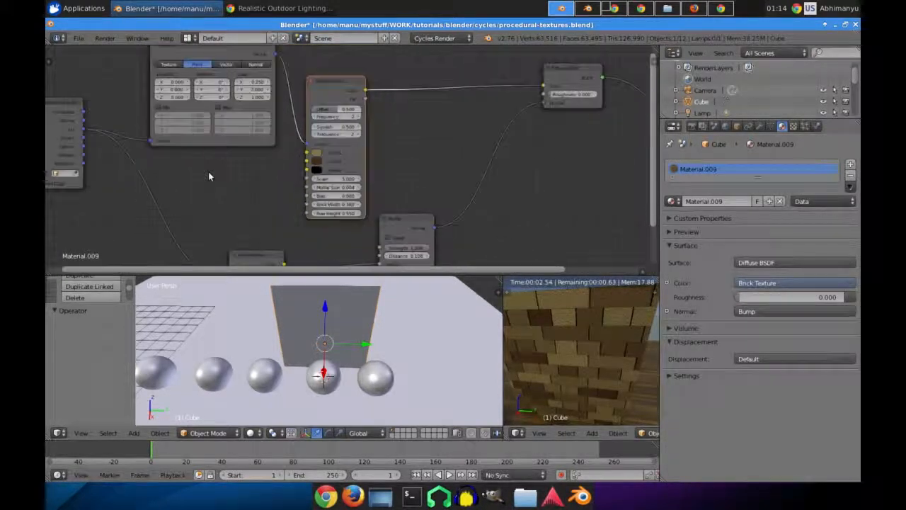
{"action": "middle_click_drag", "start_coordinate": [222, 84], "coordinate": [221, 117]}
{"action": "left_click", "coordinate": [221, 88]}
{"action": "key", "text": "x"}
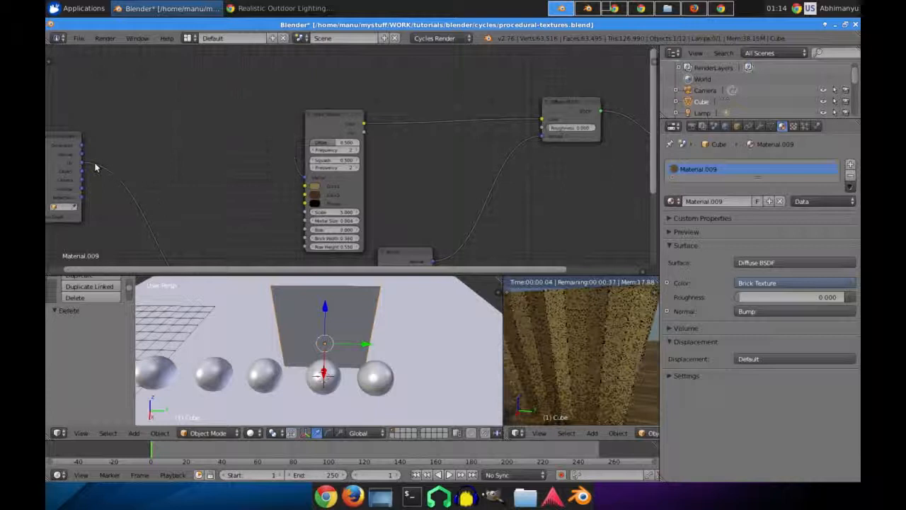
{"action": "left_click_drag", "start_coordinate": [81, 163], "coordinate": [306, 183]}
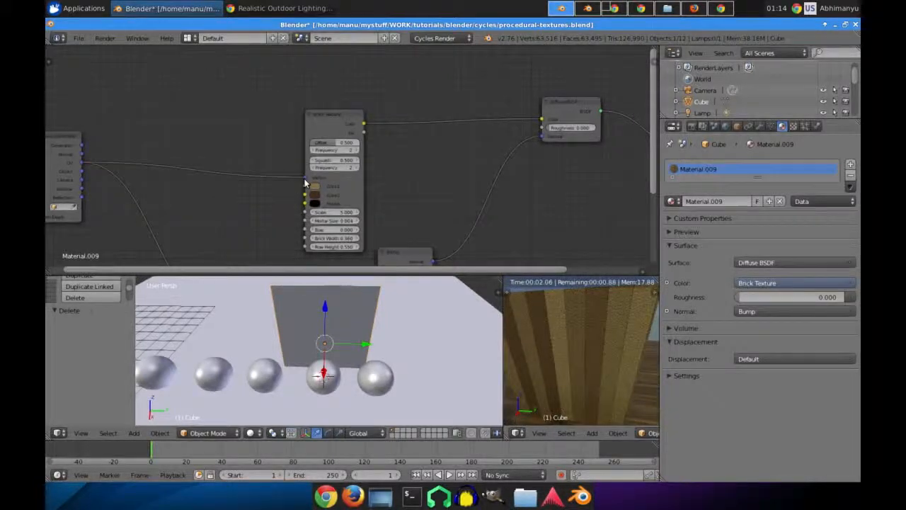
Step: Reduce the Brick Texture's Row Height to 0.150
{"action": "scroll", "coordinate": [339, 233], "scroll_direction": "up", "scroll_amount": 2}
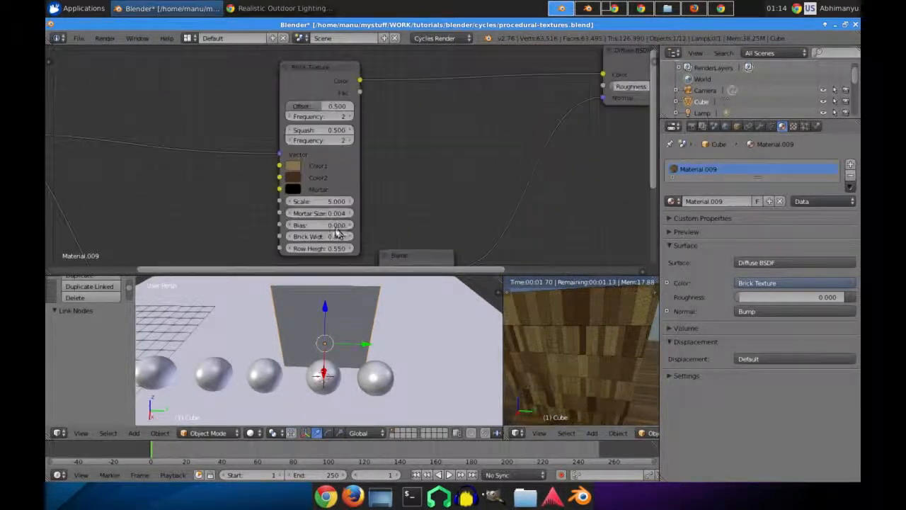
{"action": "middle_click_drag", "start_coordinate": [339, 234], "coordinate": [330, 174]}
{"action": "scroll", "coordinate": [320, 196], "scroll_direction": "up", "scroll_amount": 1}
{"action": "left_click_drag", "start_coordinate": [323, 191], "coordinate": [302, 191]}
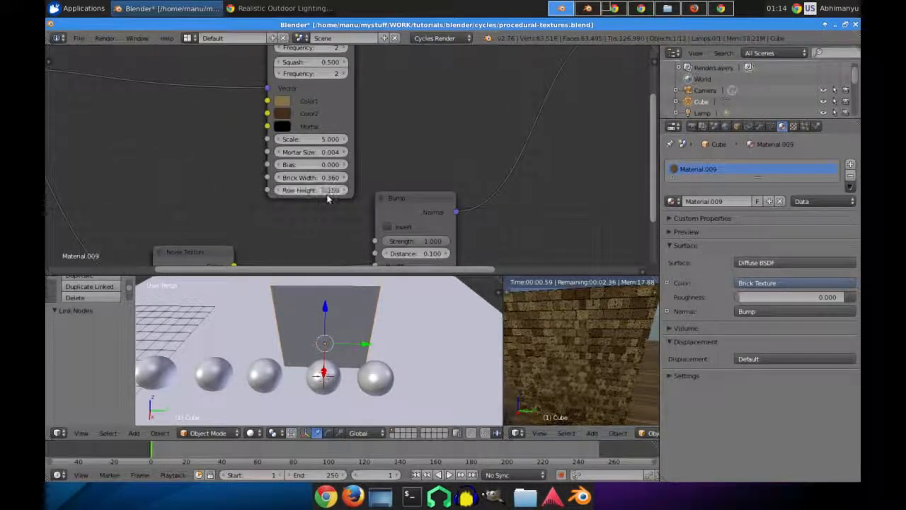
Step: Set the Brick Texture's Brick Width to 0.450 and its Bias to 0.004
{"action": "scroll", "coordinate": [310, 170], "scroll_direction": "up", "scroll_amount": 1}
{"action": "left_click", "coordinate": [309, 182]}
{"action": "key", "text": "Return"}
{"action": "left_click_drag", "start_coordinate": [308, 183], "coordinate": [312, 183]}
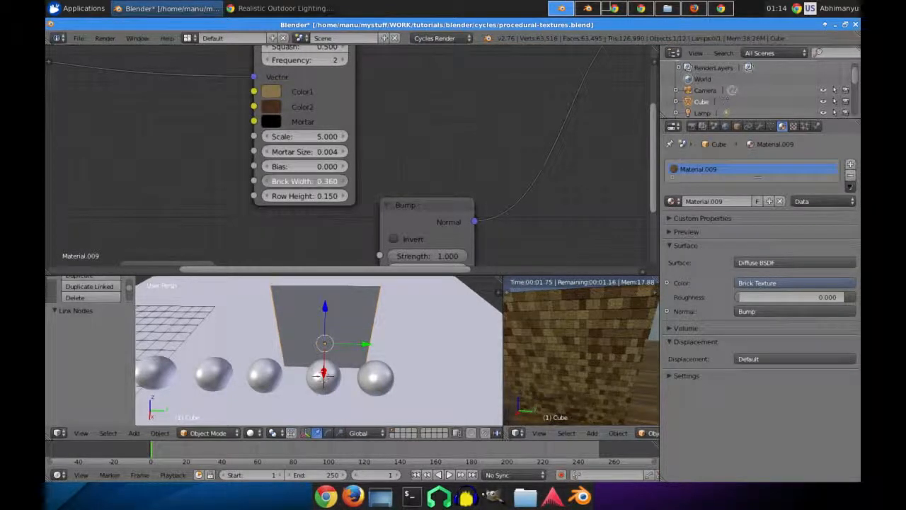
{"action": "left_click", "coordinate": [324, 197]}
{"action": "left_click", "coordinate": [312, 184]}
{"action": "left_click_drag", "start_coordinate": [312, 181], "coordinate": [312, 185]}
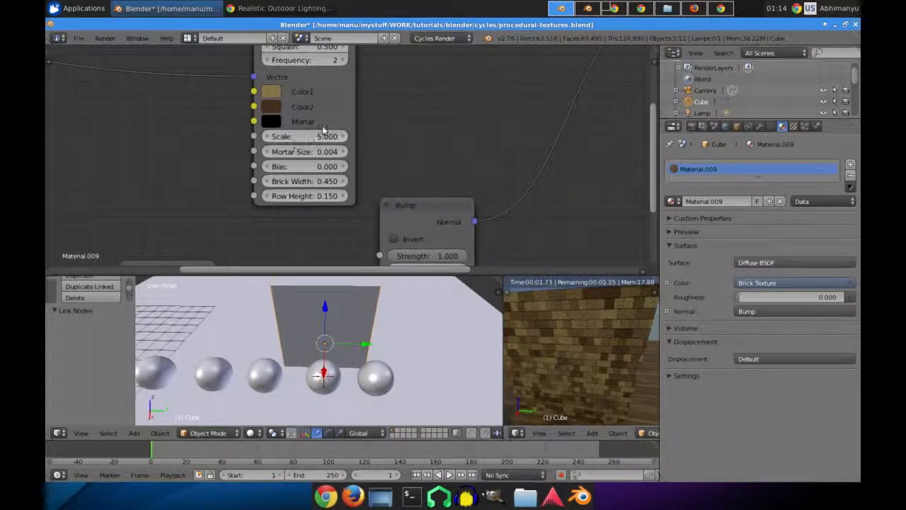
{"action": "scroll", "coordinate": [363, 141], "scroll_direction": "up", "scroll_amount": 2, "text": "shift"}
{"action": "scroll", "coordinate": [383, 124], "scroll_direction": "up", "scroll_amount": 1, "text": "shift"}
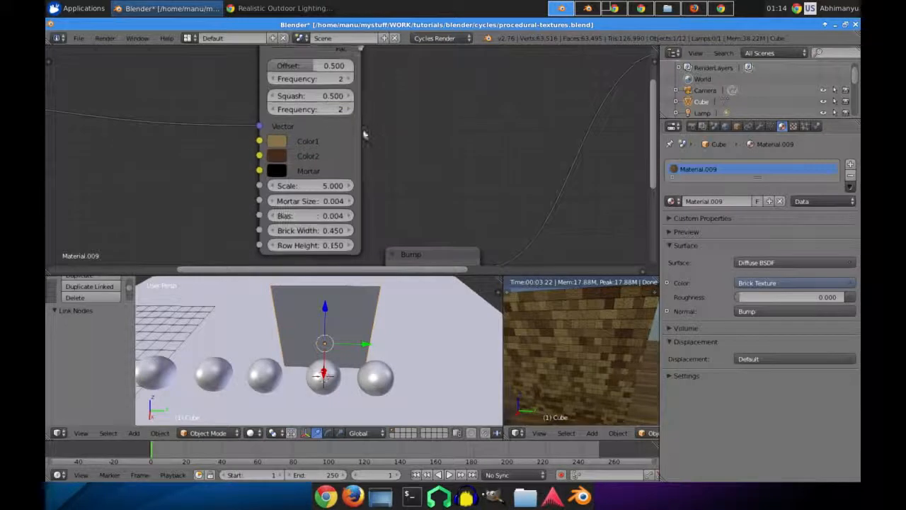
Step: Set the Brick Texture's Bias to 0.000 and its Squash Frequency to 6
{"action": "left_click", "coordinate": [347, 111]}
{"action": "left_click", "coordinate": [347, 110]}
{"action": "left_click", "coordinate": [347, 110]}
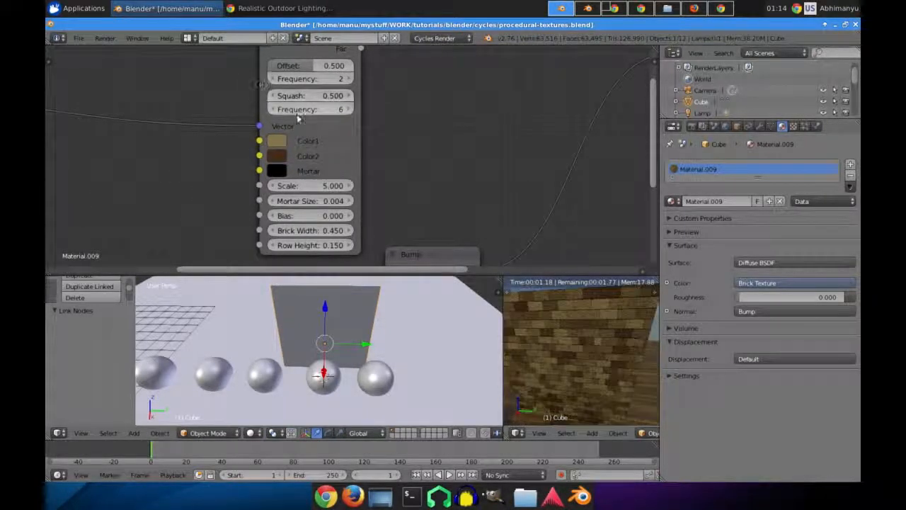
{"action": "scroll", "coordinate": [580, 317], "scroll_direction": "down", "scroll_amount": 2}
{"action": "middle_click_drag", "start_coordinate": [551, 323], "coordinate": [569, 377]}
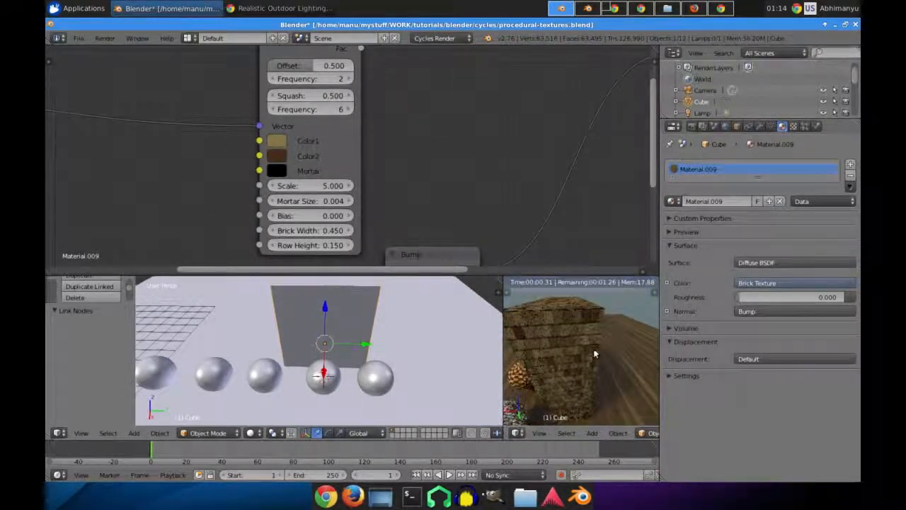
{"action": "middle_click_drag", "start_coordinate": [601, 331], "coordinate": [580, 292]}
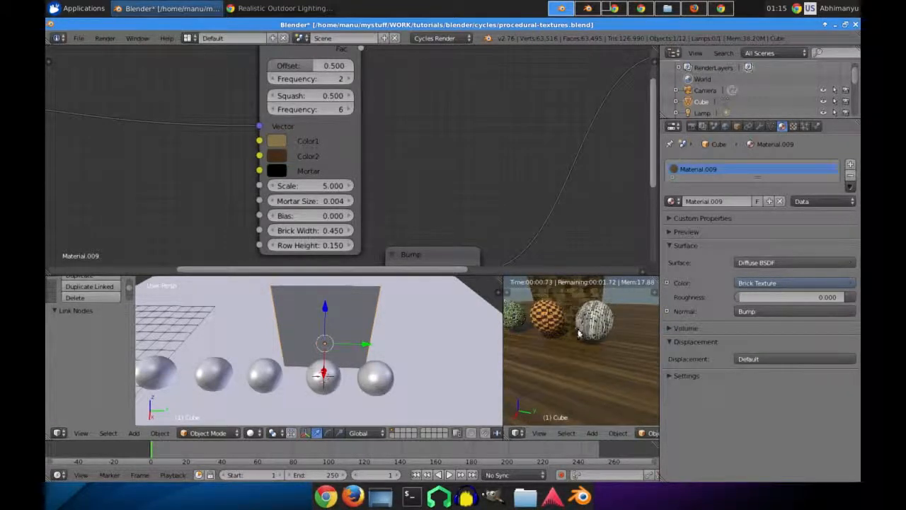
Step: Select the orange checkered sphere and move its Checker Texture node away from the Diffuse BSDF node to free space
{"action": "scroll", "coordinate": [579, 336], "scroll_direction": "down", "scroll_amount": 3}
{"action": "middle_click_drag", "start_coordinate": [618, 339], "coordinate": [653, 342], "text": "shift"}
{"action": "scroll", "coordinate": [593, 345], "scroll_direction": "up", "scroll_amount": 3}
{"action": "middle_click_drag", "start_coordinate": [593, 344], "coordinate": [573, 347], "text": "shift"}
{"action": "scroll", "coordinate": [566, 350], "scroll_direction": "up", "scroll_amount": 1}
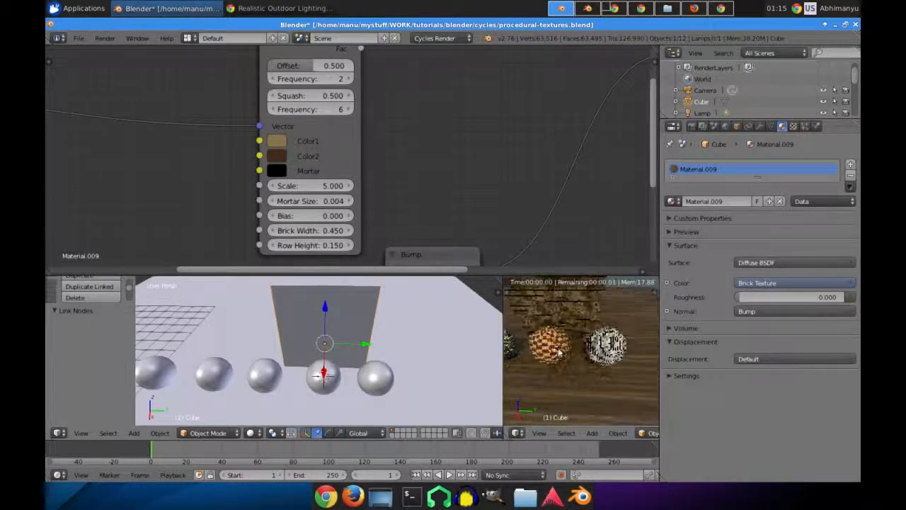
{"action": "right_click", "coordinate": [561, 346]}
{"action": "middle_click_drag", "start_coordinate": [363, 139], "coordinate": [360, 199]}
{"action": "scroll", "coordinate": [416, 159], "scroll_direction": "down", "scroll_amount": 4}
{"action": "left_click_drag", "start_coordinate": [378, 107], "coordinate": [320, 73]}
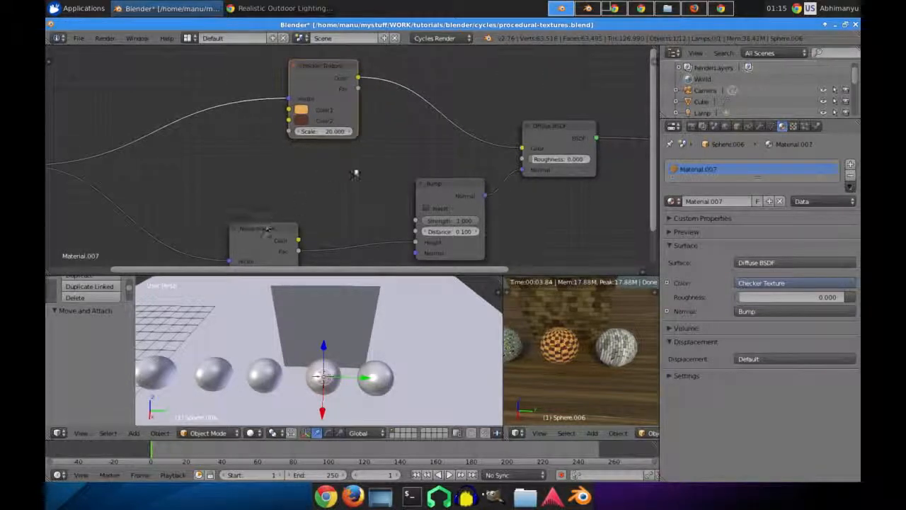
Step: Add a Musgrave Texture node to the checkered sphere's material and place it just below the Checker Texture node
{"action": "key", "text": "shift+a"}
{"action": "mouse_move", "coordinate": [305, 181]}
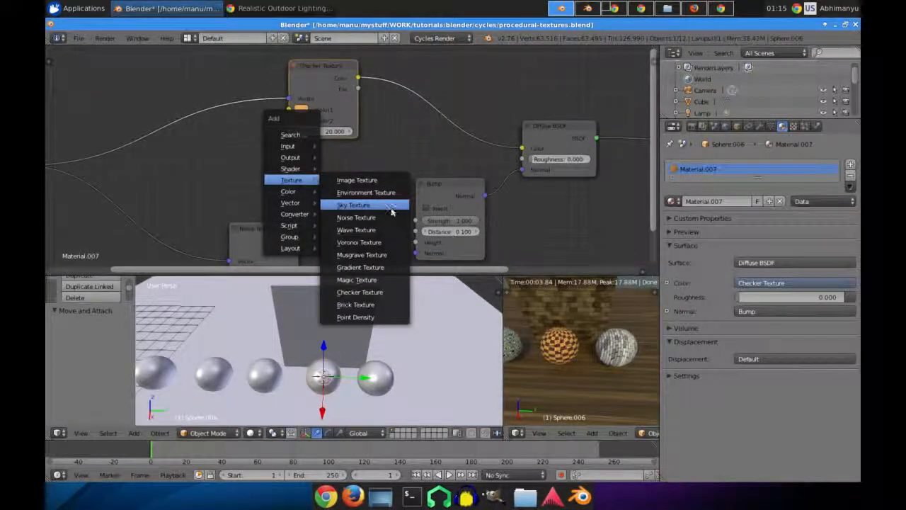
{"action": "left_click", "coordinate": [374, 254]}
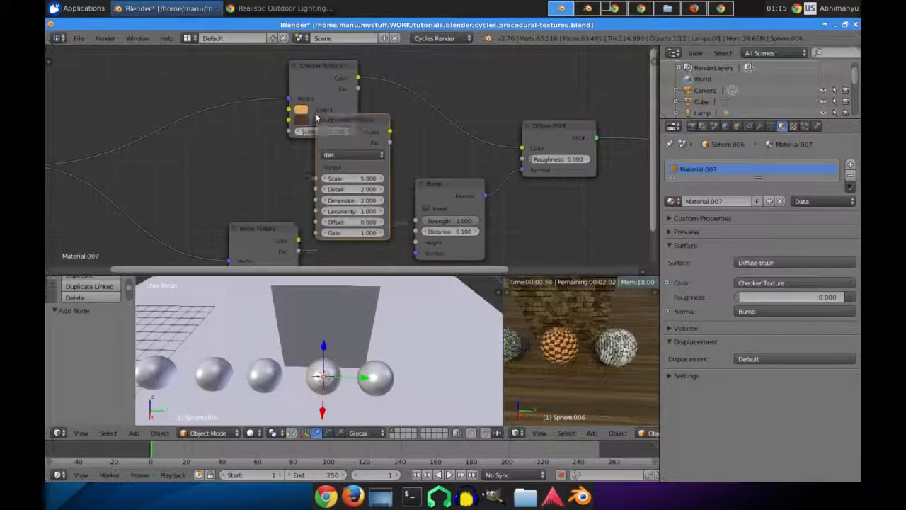
{"action": "left_click", "coordinate": [334, 118]}
{"action": "left_click_drag", "start_coordinate": [318, 73], "coordinate": [320, 32]}
{"action": "left_click_drag", "start_coordinate": [359, 129], "coordinate": [329, 120]}
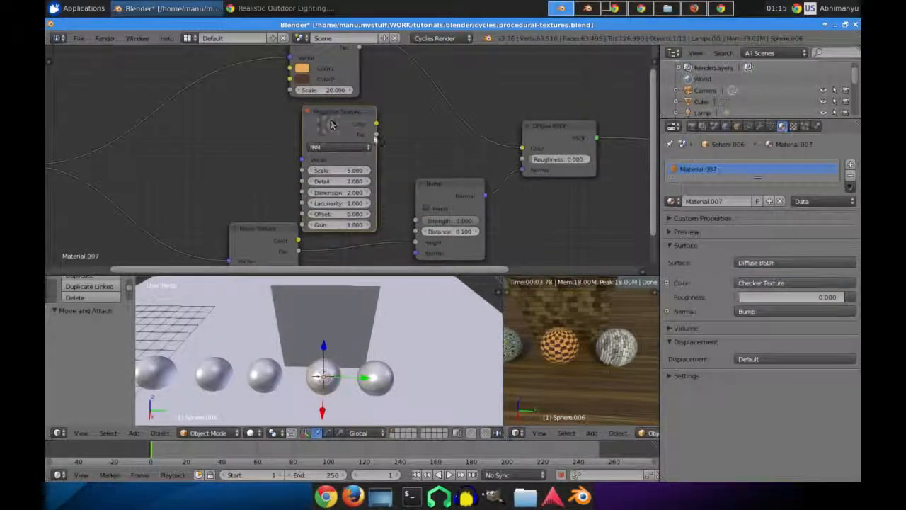
Step: Insert a Mix color node between the Checker Texture and Diffuse BSDF, and link the Musgrave Texture's Color to its Color2 input
{"action": "key", "text": "shift+a"}
{"action": "mouse_move", "coordinate": [375, 148]}
{"action": "left_click", "coordinate": [419, 147]}
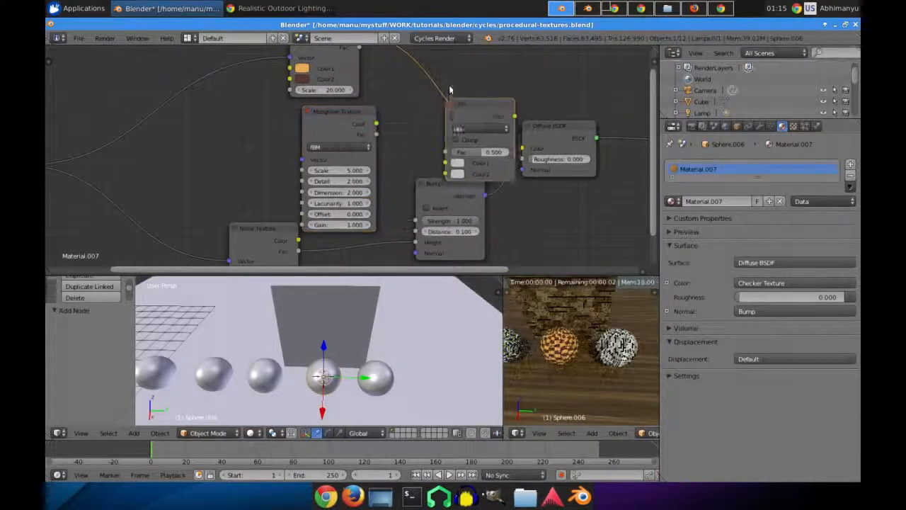
{"action": "left_click", "coordinate": [416, 104]}
{"action": "left_click_drag", "start_coordinate": [376, 126], "coordinate": [413, 143]}
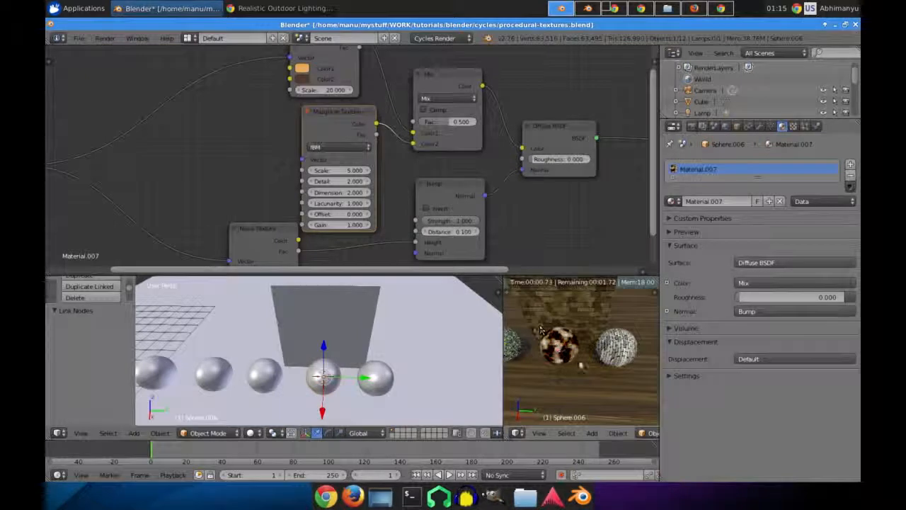
Step: Set the Mix node's Fac to 0.336 and its blend type to Add
{"action": "scroll", "coordinate": [540, 329], "scroll_direction": "up", "scroll_amount": 3}
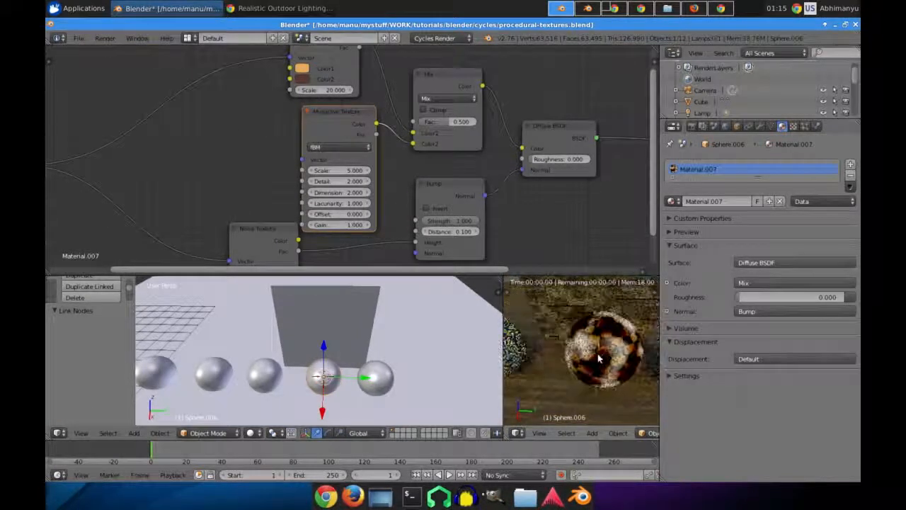
{"action": "scroll", "coordinate": [598, 359], "scroll_direction": "up", "scroll_amount": 2}
{"action": "middle_click_drag", "start_coordinate": [584, 359], "coordinate": [617, 359]}
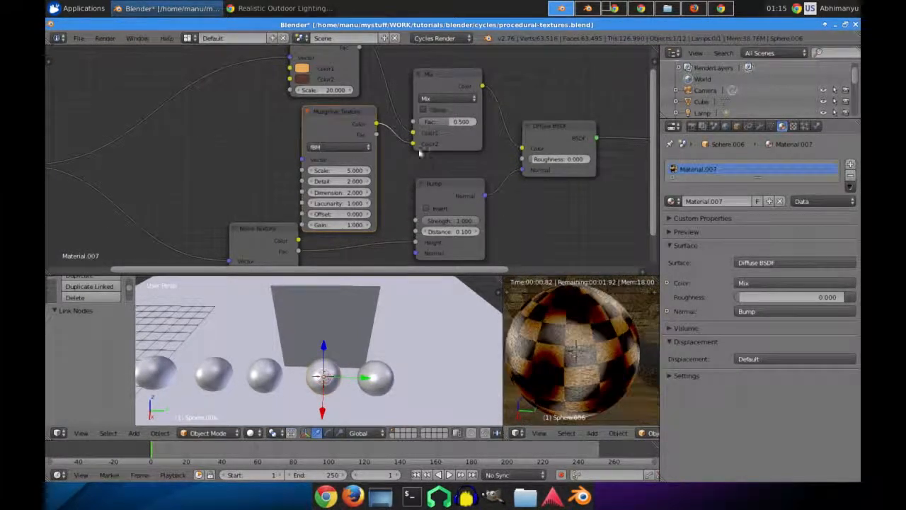
{"action": "middle_click_drag", "start_coordinate": [396, 153], "coordinate": [437, 165]}
{"action": "left_click_drag", "start_coordinate": [471, 133], "coordinate": [464, 133]}
{"action": "left_click", "coordinate": [488, 108]}
{"action": "left_click", "coordinate": [488, 126]}
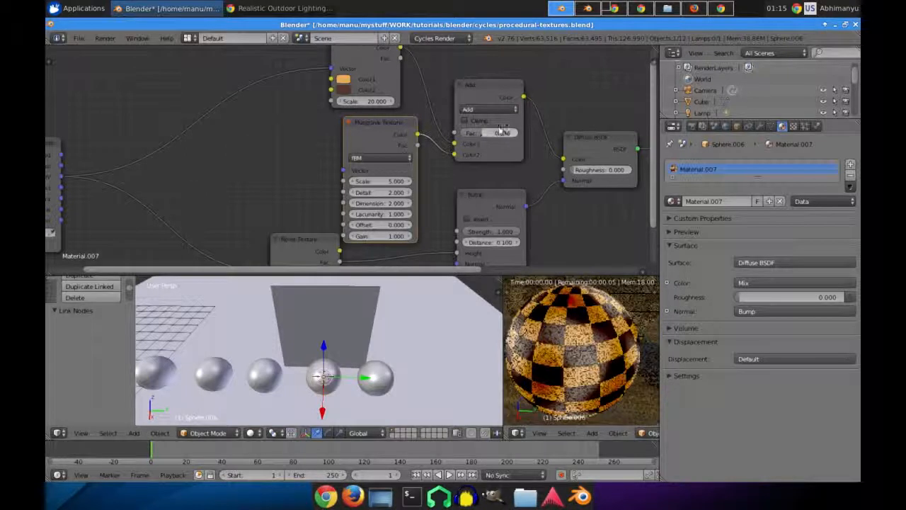
Step: Try the Difference blend type on the color mix node, and set it to Divide
{"action": "left_click", "coordinate": [489, 109]}
{"action": "left_click", "coordinate": [487, 187]}
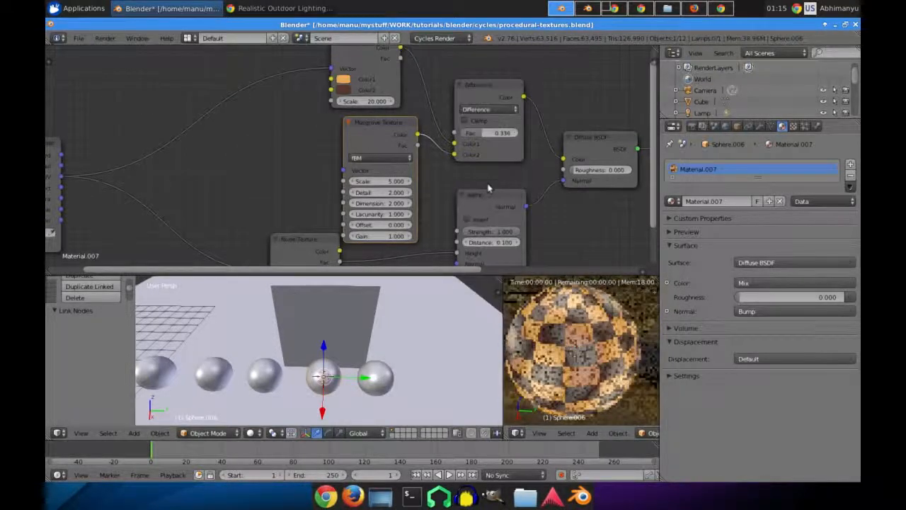
{"action": "left_click", "coordinate": [505, 110]}
{"action": "left_click", "coordinate": [483, 181]}
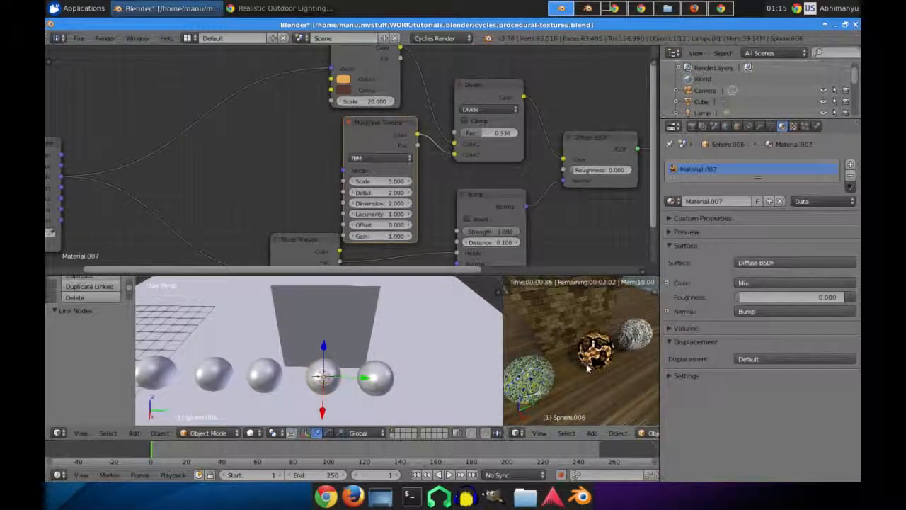
{"action": "scroll", "coordinate": [566, 375], "scroll_direction": "down", "scroll_amount": 3}
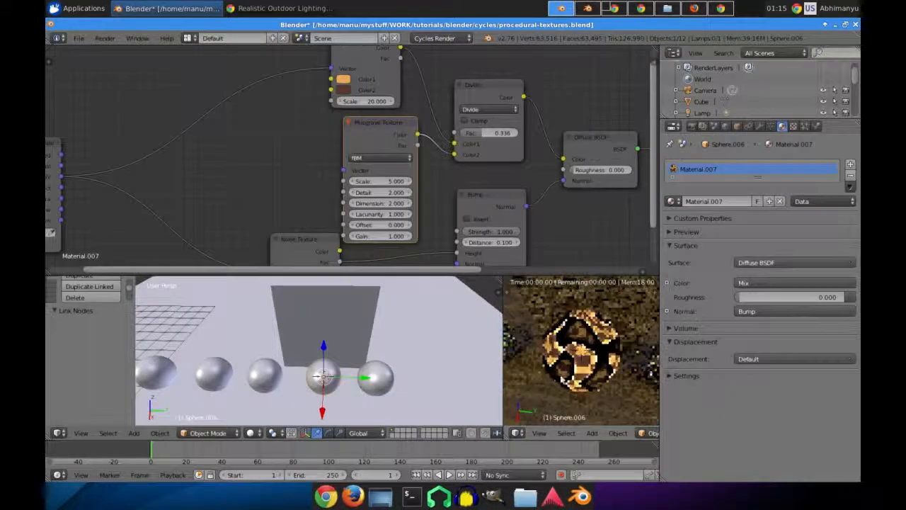
Step: Set the Musgrave Texture's Dimension to 3.100 and its Lacunarity to 1.900
{"action": "middle_click_drag", "start_coordinate": [328, 178], "coordinate": [351, 176]}
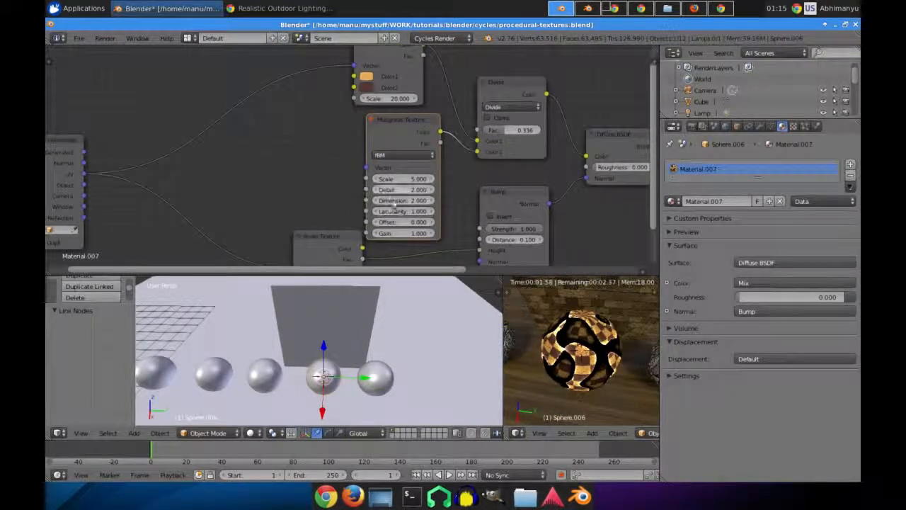
{"action": "mouse_move", "coordinate": [407, 201]}
{"action": "left_mouse_down"}
{"action": "mouse_move", "coordinate": [386, 202]}
{"action": "mouse_move", "coordinate": [407, 201]}
{"action": "mouse_move", "coordinate": [402, 215]}
{"action": "left_mouse_up"}
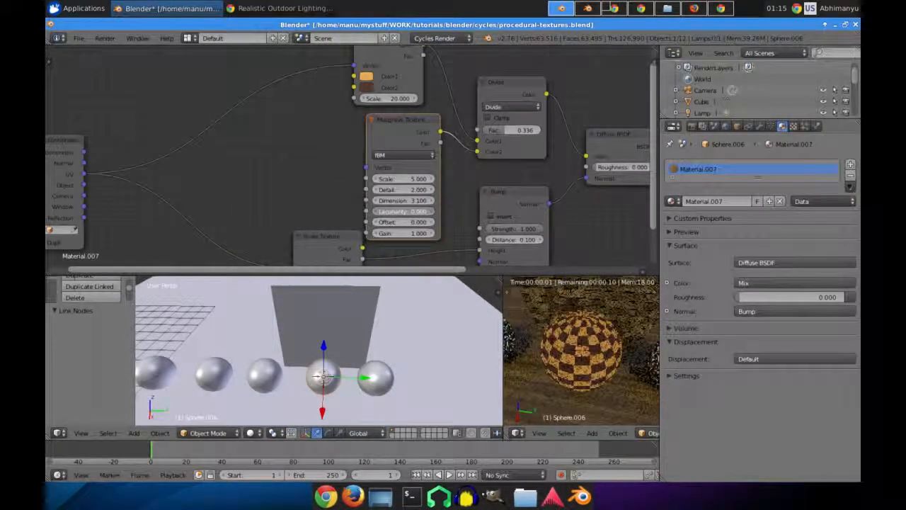
{"action": "left_click_drag", "start_coordinate": [402, 211], "coordinate": [418, 212]}
Step: Try the Screen blend type on the color mix node, and switch it to Mix
{"action": "mouse_move", "coordinate": [407, 75]}
{"action": "middle_mouse_down"}
{"action": "mouse_move", "coordinate": [401, 103]}
{"action": "mouse_move", "coordinate": [394, 86]}
{"action": "middle_mouse_up"}
{"action": "left_click", "coordinate": [482, 118]}
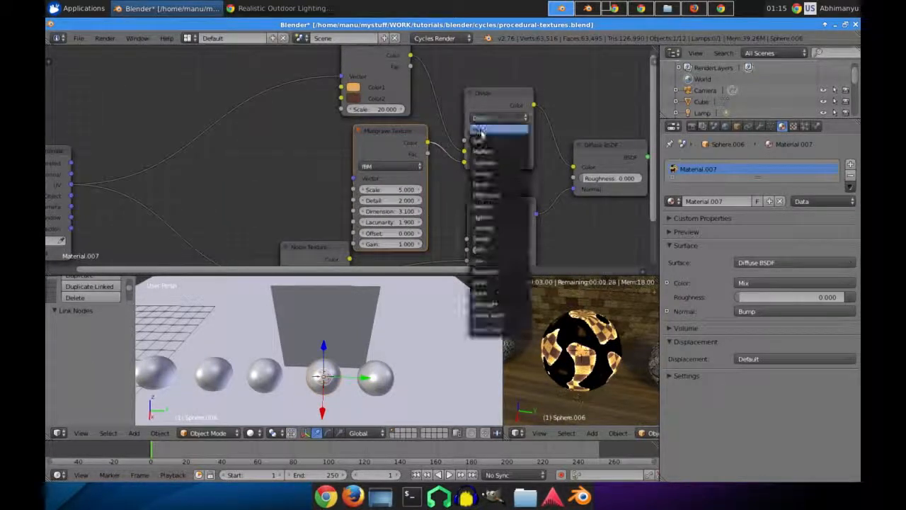
{"action": "left_click", "coordinate": [483, 172]}
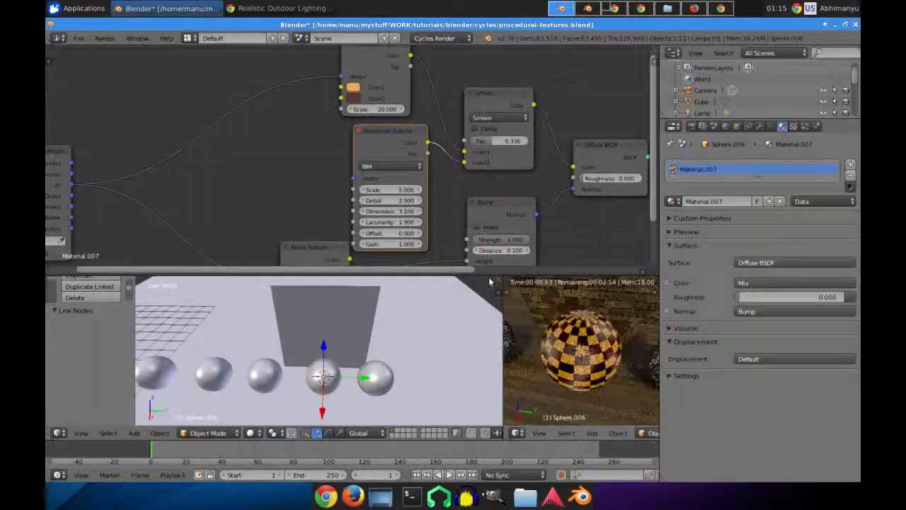
{"action": "middle_click_drag", "start_coordinate": [330, 130], "coordinate": [343, 130]}
{"action": "left_click", "coordinate": [486, 118]}
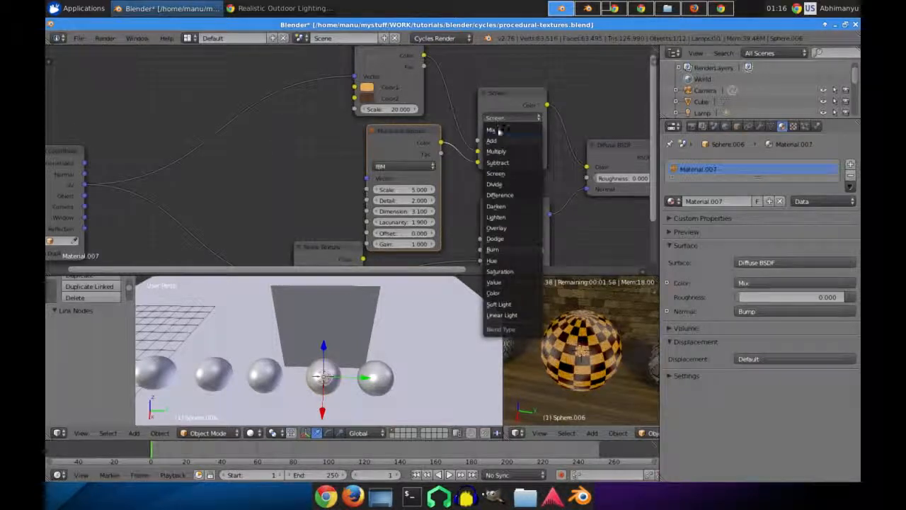
{"action": "left_click", "coordinate": [514, 137]}
Step: Move the Checker Texture and Musgrave Texture nodes farther from the Mix node to make room
{"action": "middle_click_drag", "start_coordinate": [289, 121], "coordinate": [289, 152]}
{"action": "left_click_drag", "start_coordinate": [375, 97], "coordinate": [313, 101]}
{"action": "left_click_drag", "start_coordinate": [381, 173], "coordinate": [245, 173]}
{"action": "middle_click_drag", "start_coordinate": [244, 173], "coordinate": [192, 252]}
Step: Add a Noise Texture node above the Checker Texture and link its Fac output to the Mix node's Fac input
{"action": "key", "text": "shift+a"}
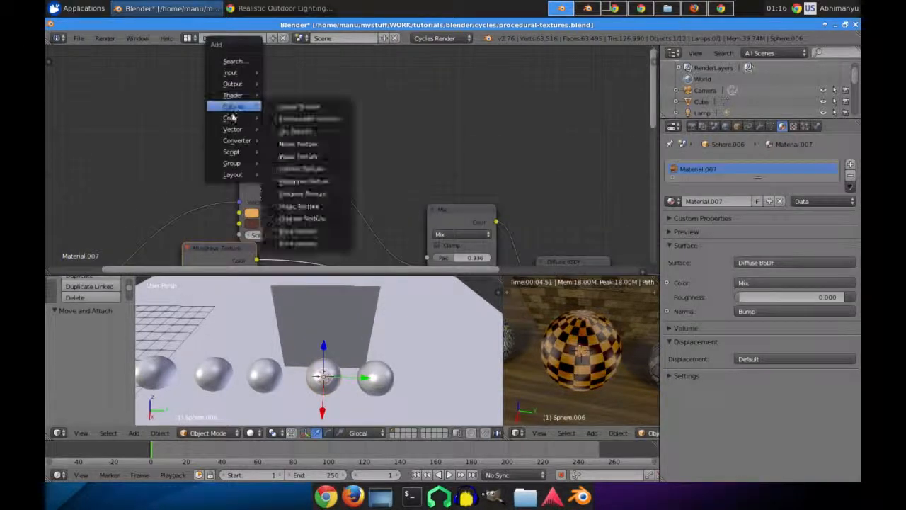
{"action": "mouse_move", "coordinate": [231, 109]}
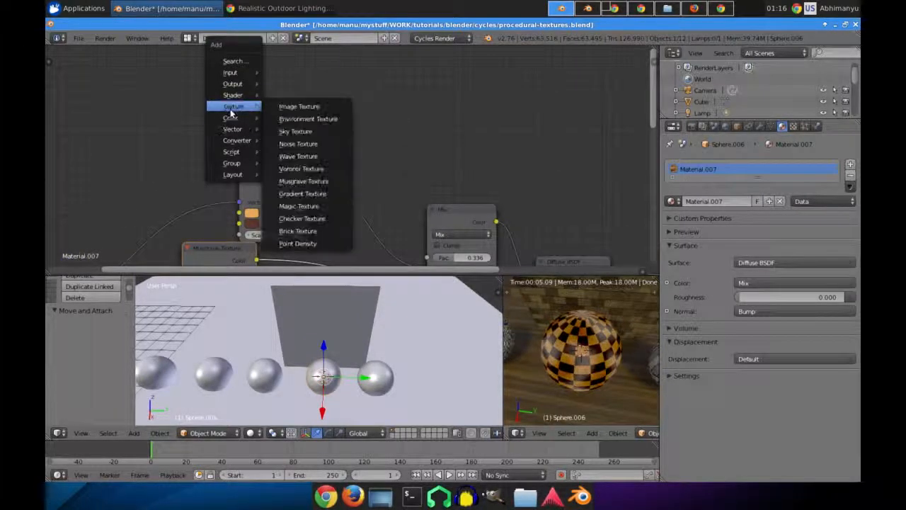
{"action": "left_click", "coordinate": [294, 144]}
{"action": "left_click_drag", "start_coordinate": [301, 102], "coordinate": [423, 255]}
{"action": "middle_click_drag", "start_coordinate": [366, 236], "coordinate": [351, 176]}
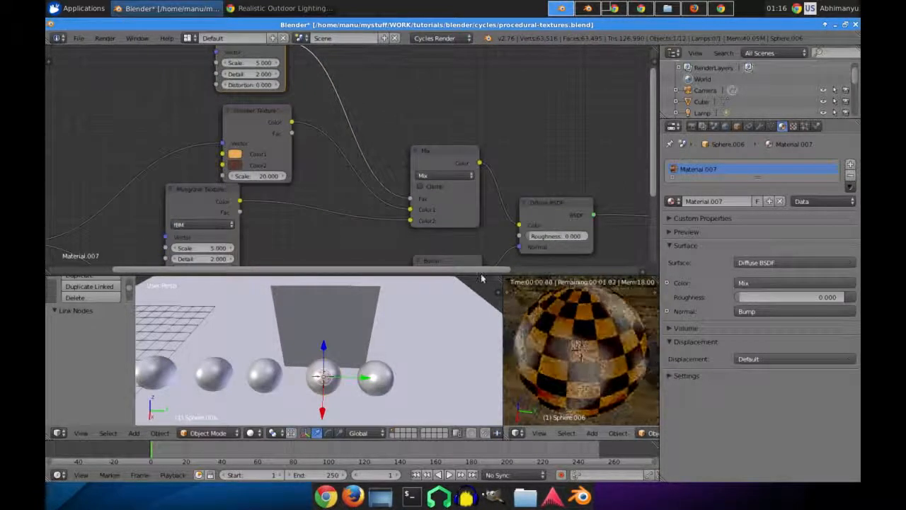
Step: Try the Musgrave Texture's Fac output as the Mix node's Color2, and relink its Color output there
{"action": "middle_click_drag", "start_coordinate": [313, 151], "coordinate": [333, 131]}
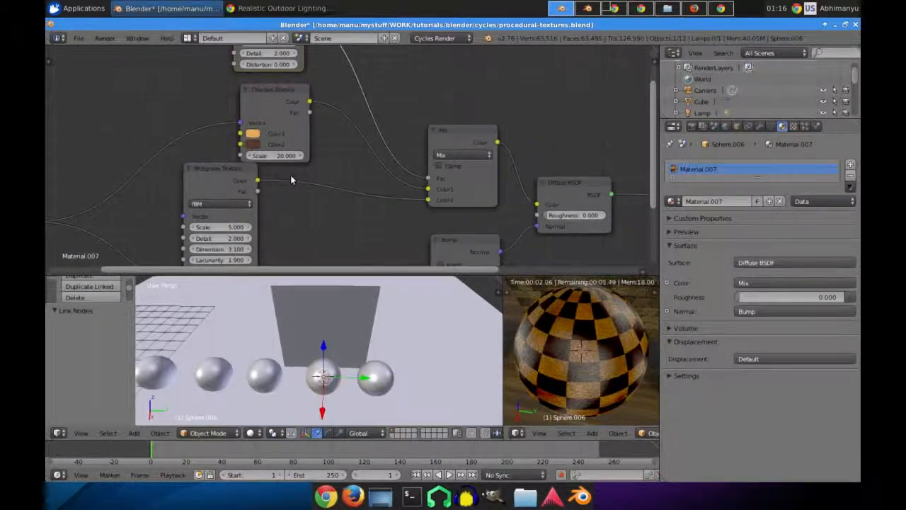
{"action": "middle_click_drag", "start_coordinate": [262, 146], "coordinate": [291, 154]}
{"action": "left_click_drag", "start_coordinate": [254, 153], "coordinate": [293, 161]}
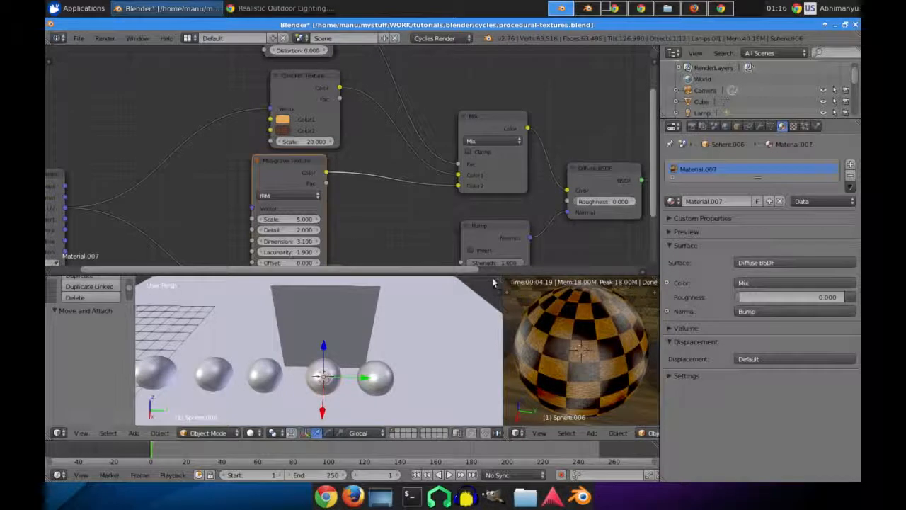
{"action": "middle_click_drag", "start_coordinate": [336, 219], "coordinate": [313, 213]}
{"action": "left_click_drag", "start_coordinate": [302, 177], "coordinate": [435, 179]}
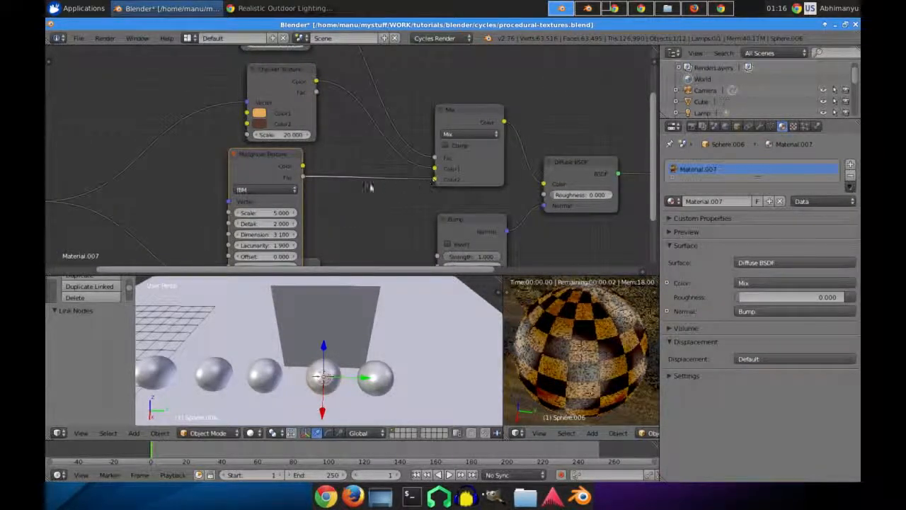
{"action": "left_click_drag", "start_coordinate": [305, 166], "coordinate": [436, 180]}
Step: Try the Add blend type on the noise-driven mix node, and set it to Divide
{"action": "middle_click_drag", "start_coordinate": [392, 190], "coordinate": [356, 168]}
{"action": "middle_click_drag", "start_coordinate": [356, 211], "coordinate": [352, 166]}
{"action": "middle_click_drag", "start_coordinate": [297, 142], "coordinate": [302, 233]}
{"action": "left_click", "coordinate": [439, 156]}
{"action": "left_click", "coordinate": [432, 178]}
{"action": "left_click", "coordinate": [436, 156]}
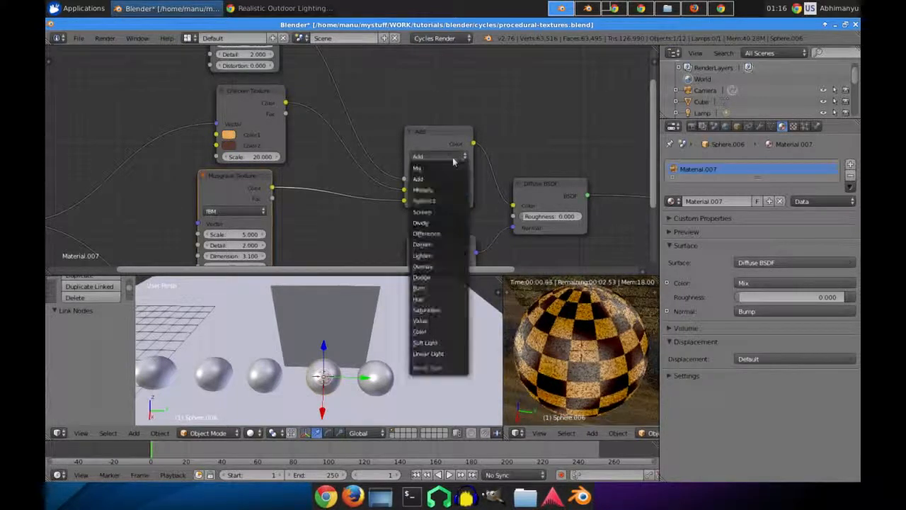
{"action": "left_click", "coordinate": [436, 226]}
Step: Maximize the rendered viewport and examine the whole row of textured spheres with the brick wall behind
{"action": "middle_click_drag", "start_coordinate": [576, 343], "coordinate": [542, 356]}
{"action": "scroll", "coordinate": [638, 352], "scroll_direction": "down", "scroll_amount": 6}
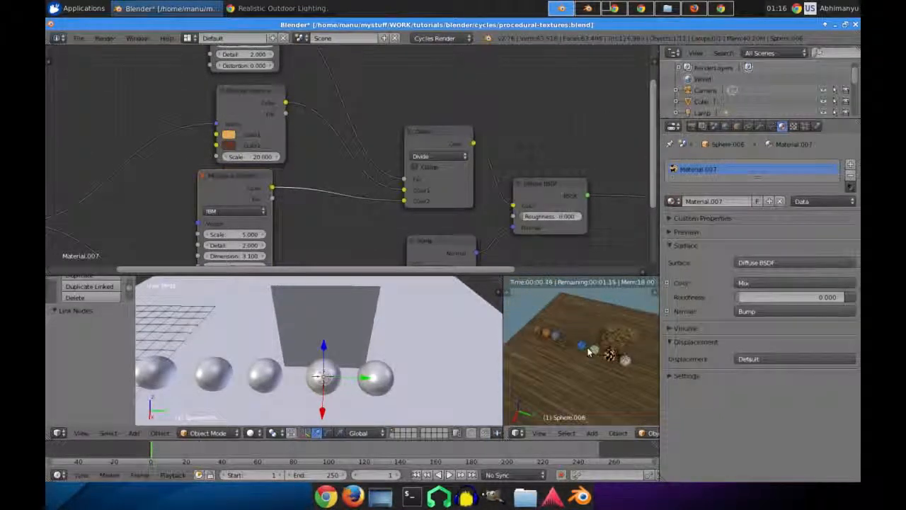
{"action": "key", "text": "shift+space"}
{"action": "middle_click_drag", "start_coordinate": [425, 253], "coordinate": [476, 210]}
{"action": "scroll", "coordinate": [445, 234], "scroll_direction": "up", "scroll_amount": 1}
{"action": "scroll", "coordinate": [500, 214], "scroll_direction": "up", "scroll_amount": 1}
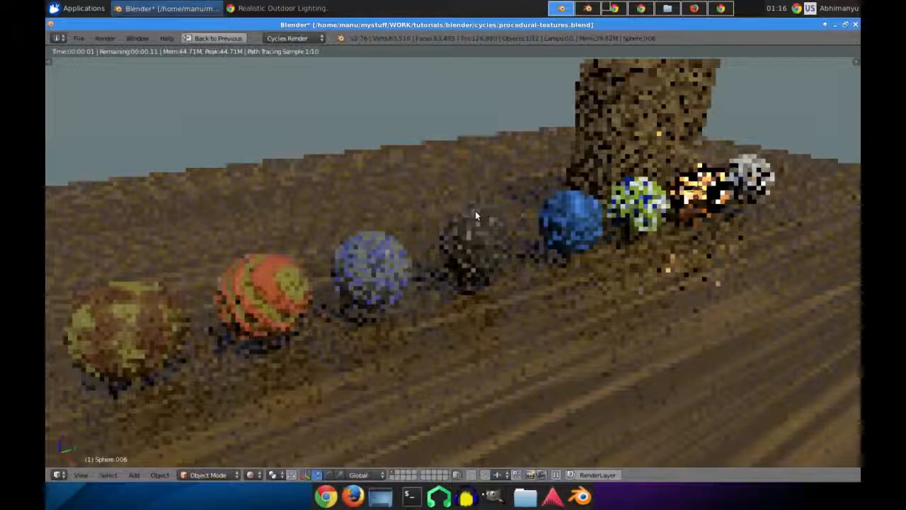